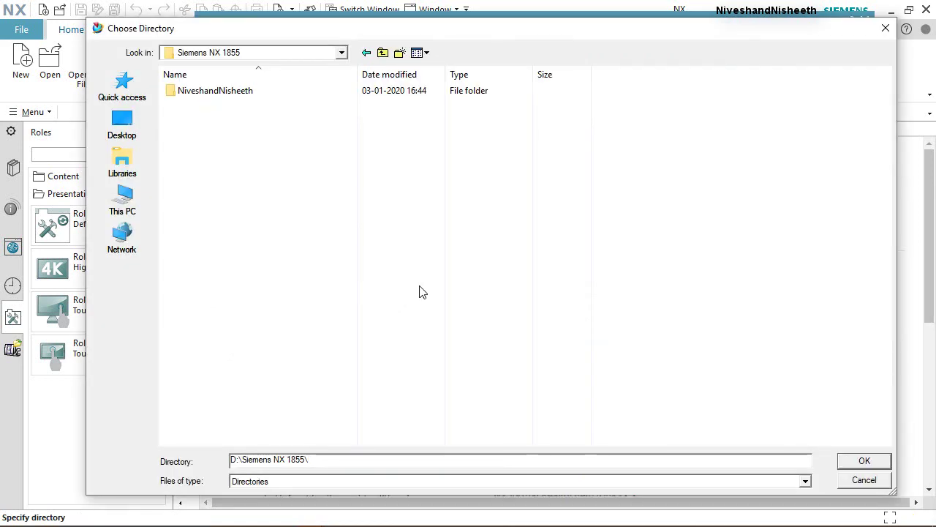
Step: Create a folder named Vernier Caliper inside the existing subfolder of D:\Siemens NX 1855 and choose it as the part's save location
click(226, 91)
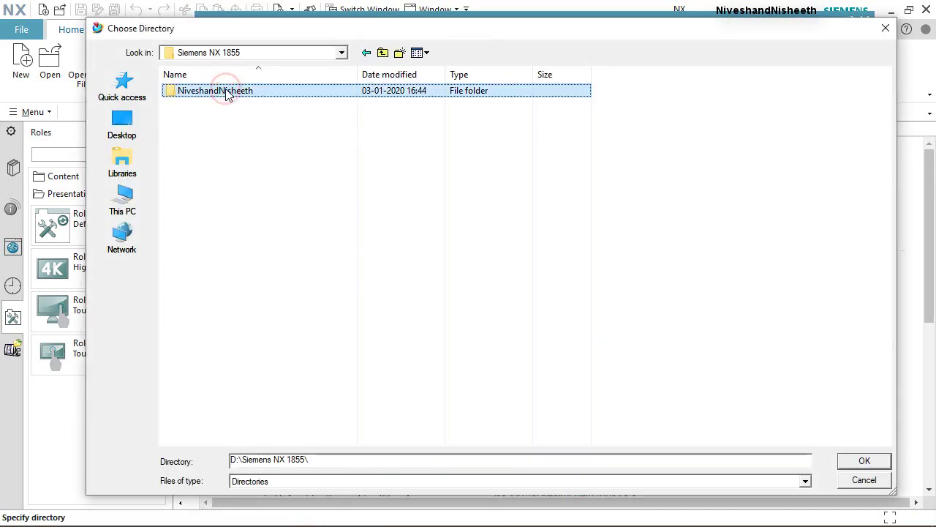
double_click(227, 91)
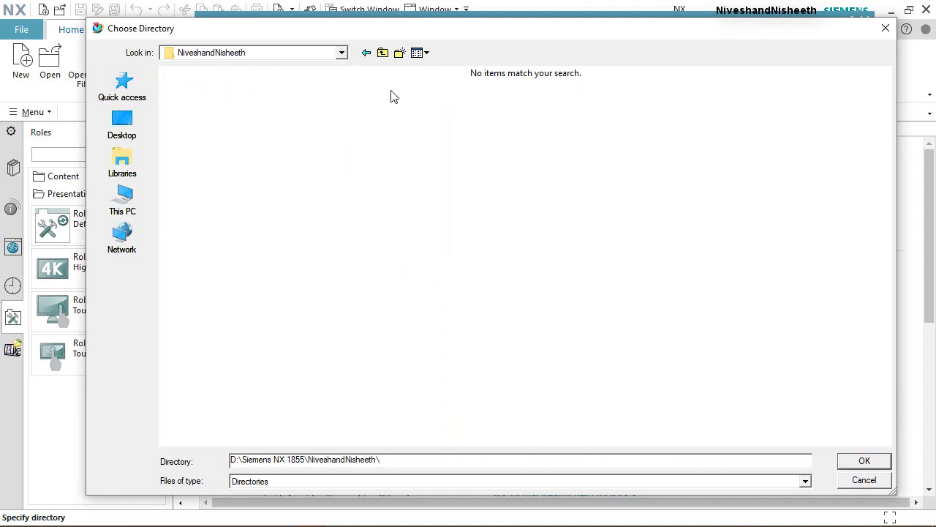
click(401, 53)
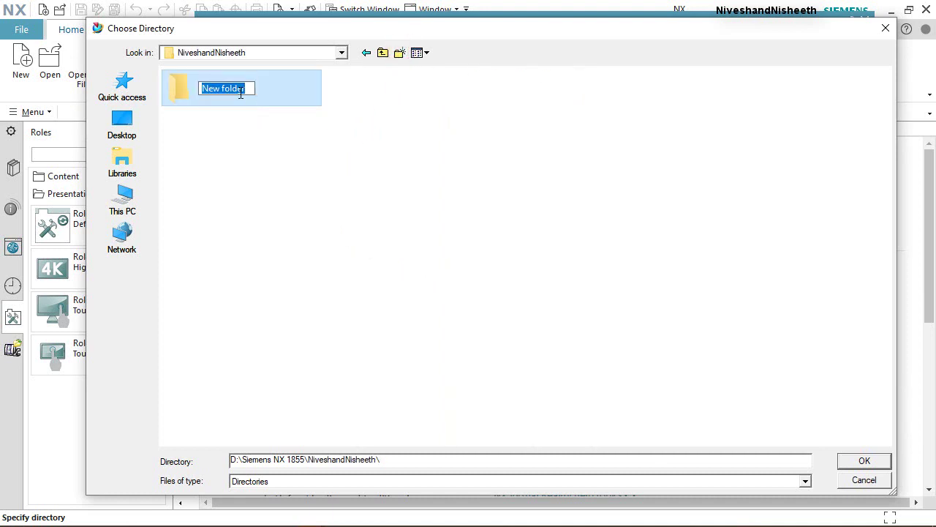
right_click(240, 93)
click(265, 152)
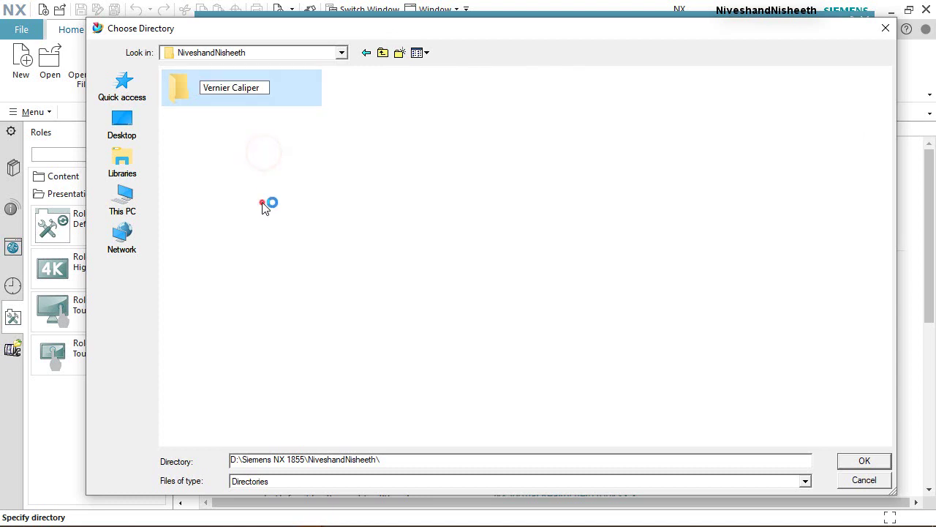
click(265, 207)
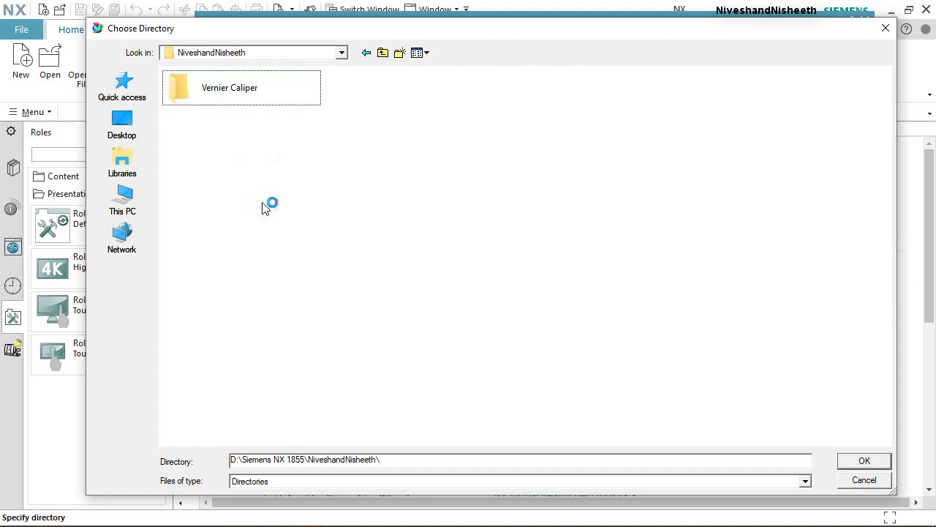
double_click(236, 91)
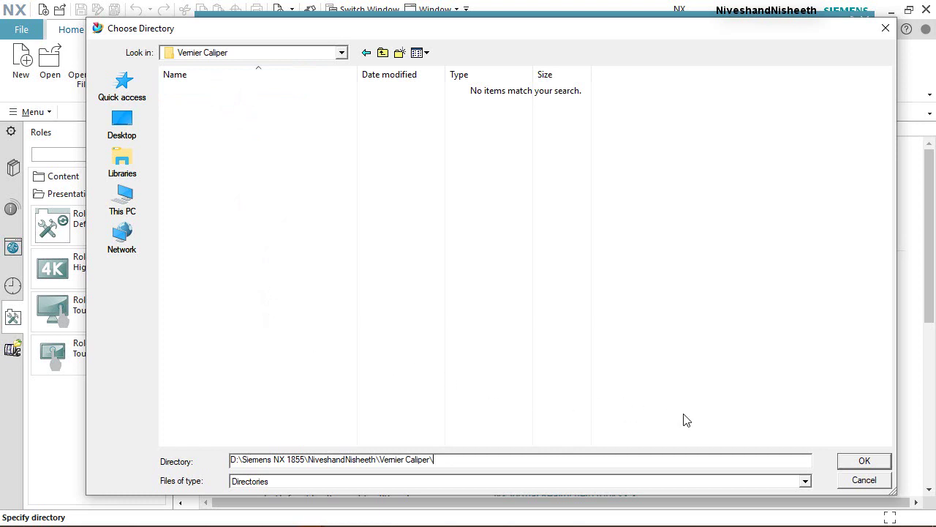
click(860, 459)
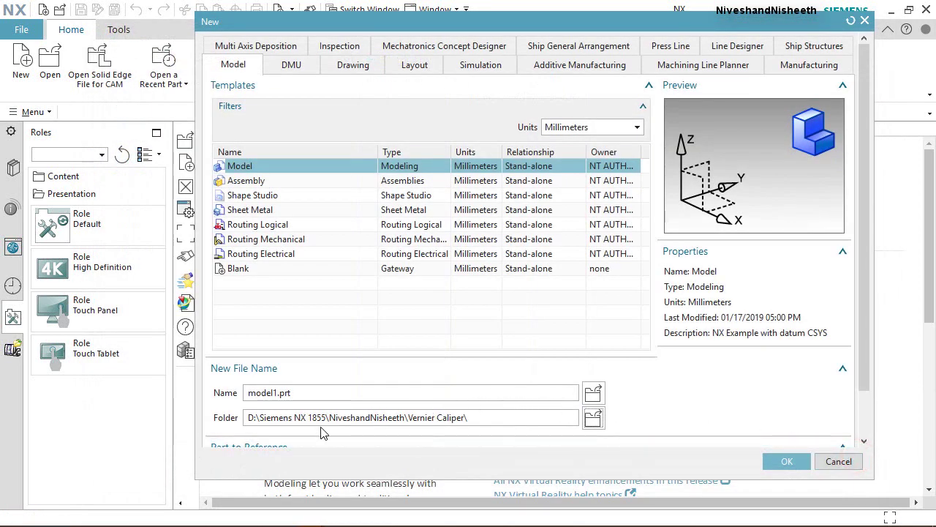
Step: Name the new file Linear Scale.prt and create it from the millimetre Model template
drag(246, 393, 277, 394)
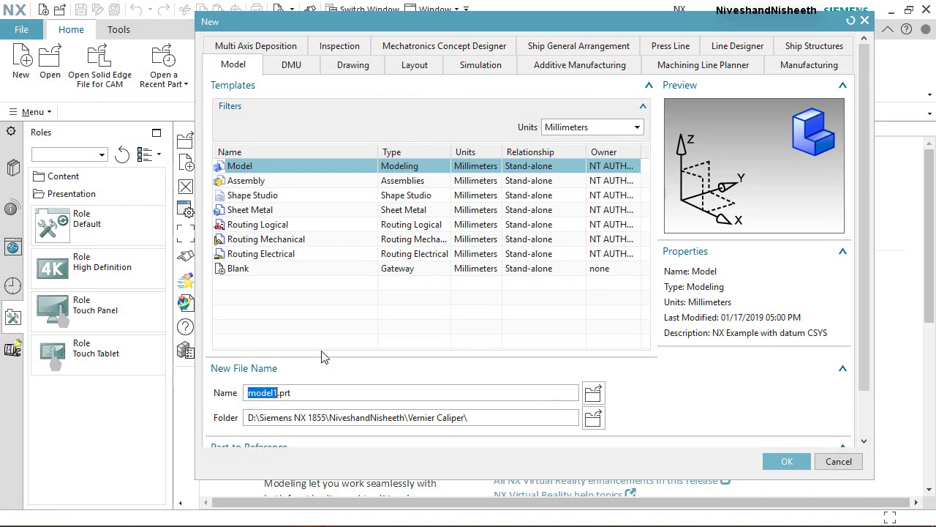
text(Linear Scale)
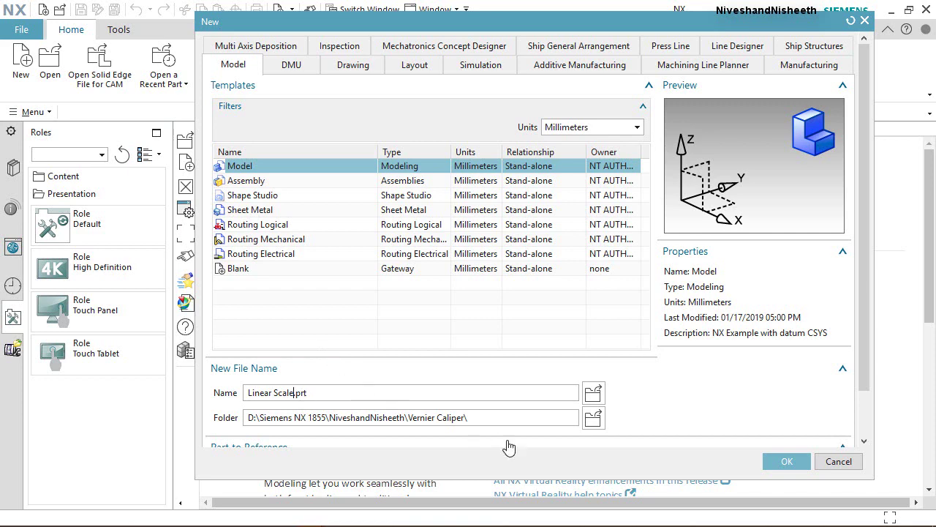
click(786, 463)
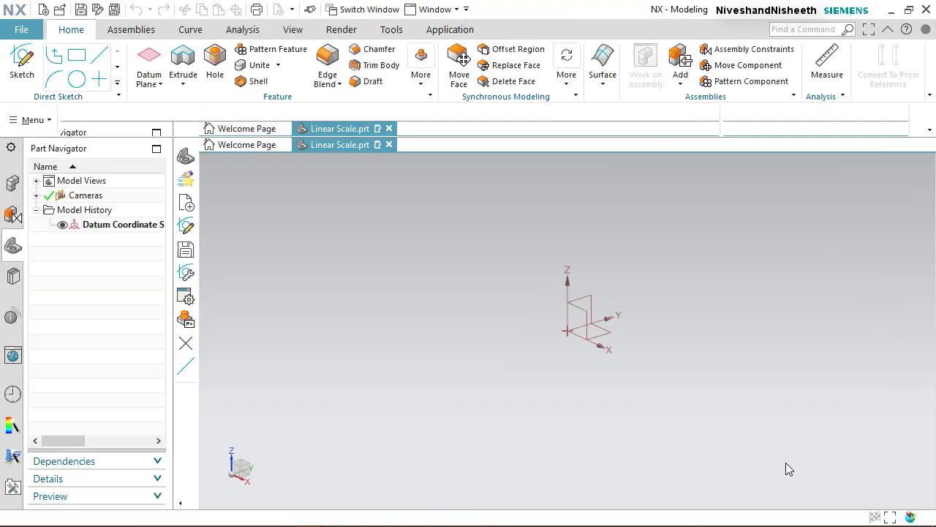
Step: In the PMI preferences, set the dimension units to 4 decimal places with a Period as the decimal delimiter
click(21, 30)
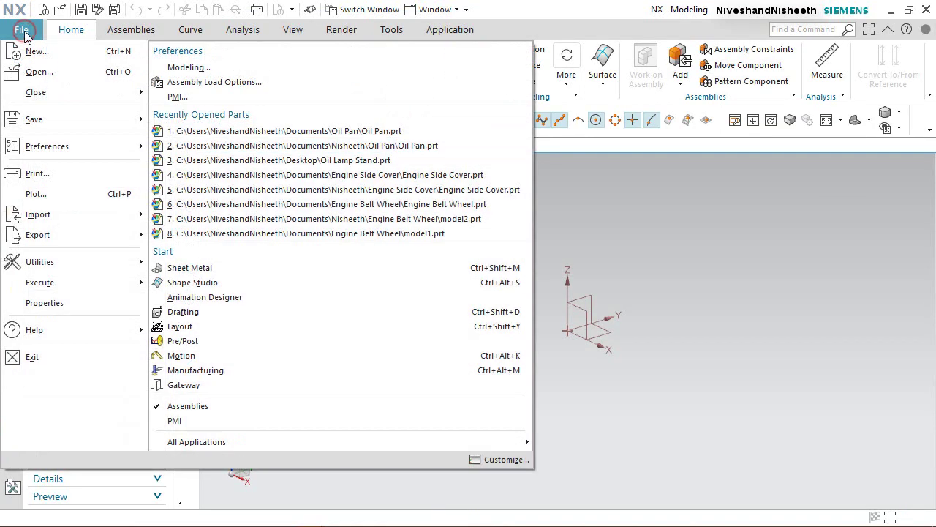
click(81, 146)
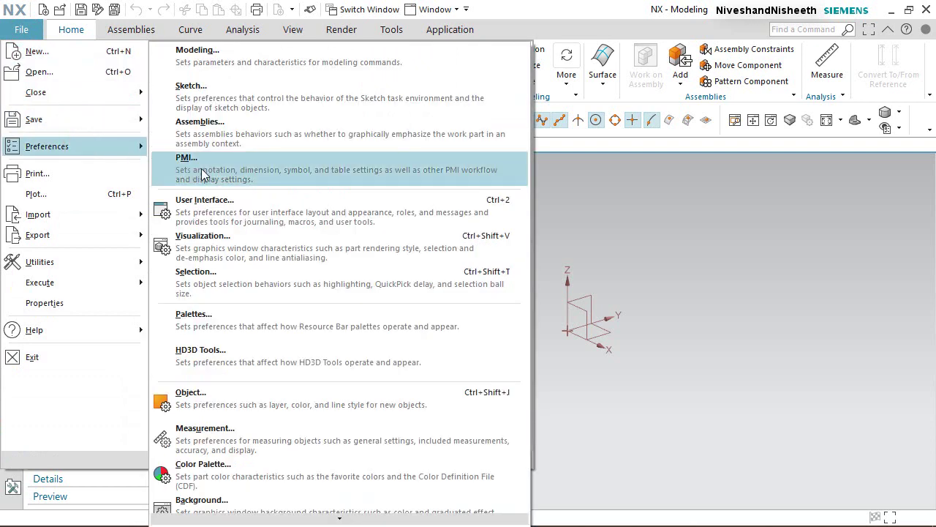
click(236, 176)
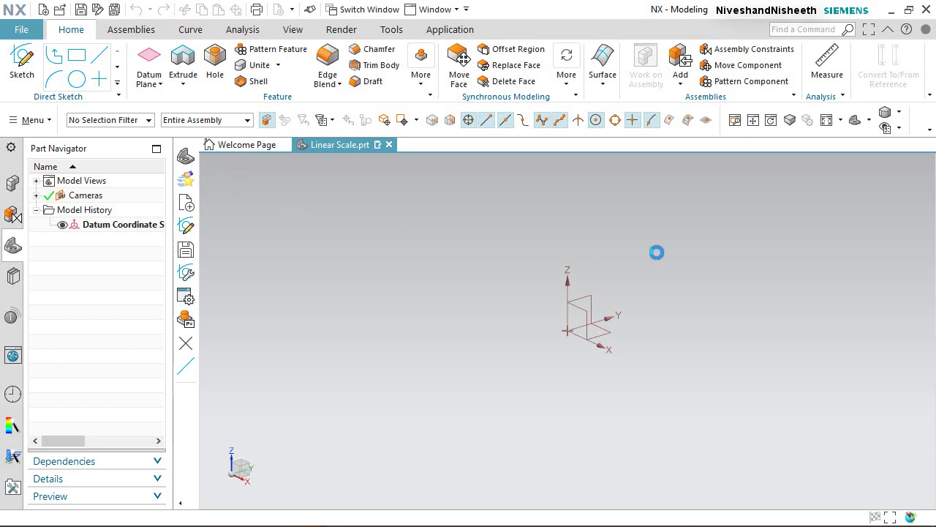
drag(250, 180, 251, 169)
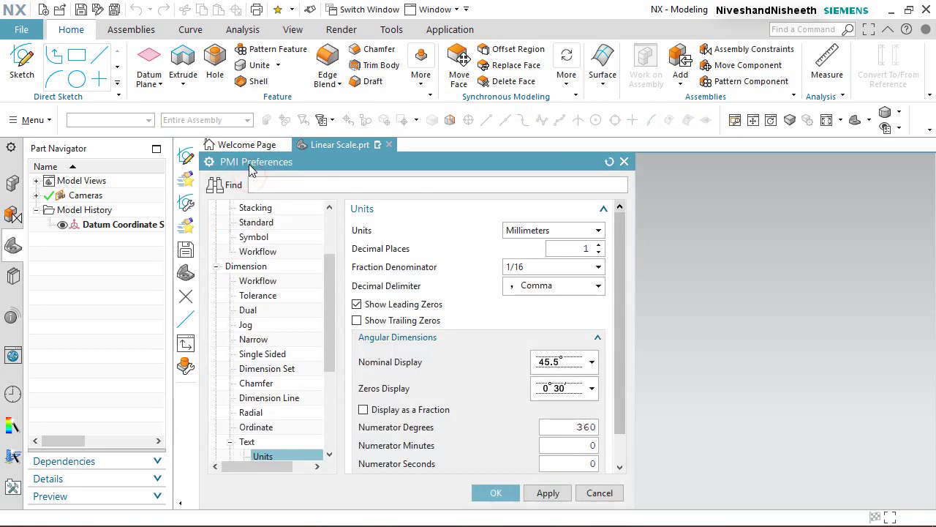
click(599, 246)
click(599, 246)
click(599, 246)
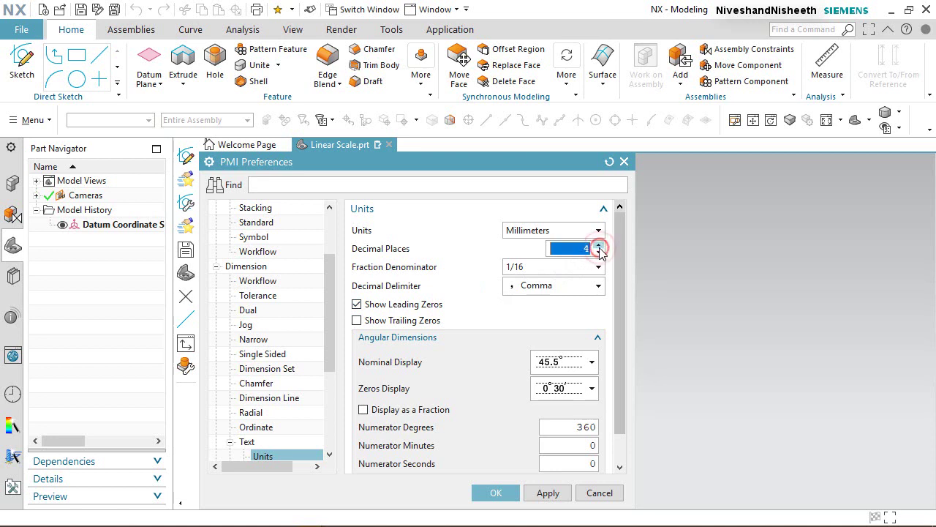
click(594, 287)
click(547, 306)
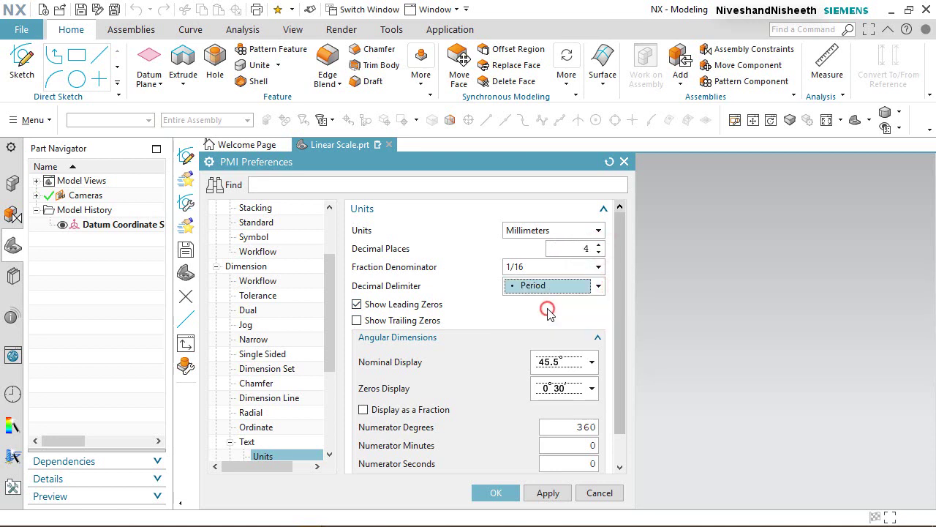
click(496, 492)
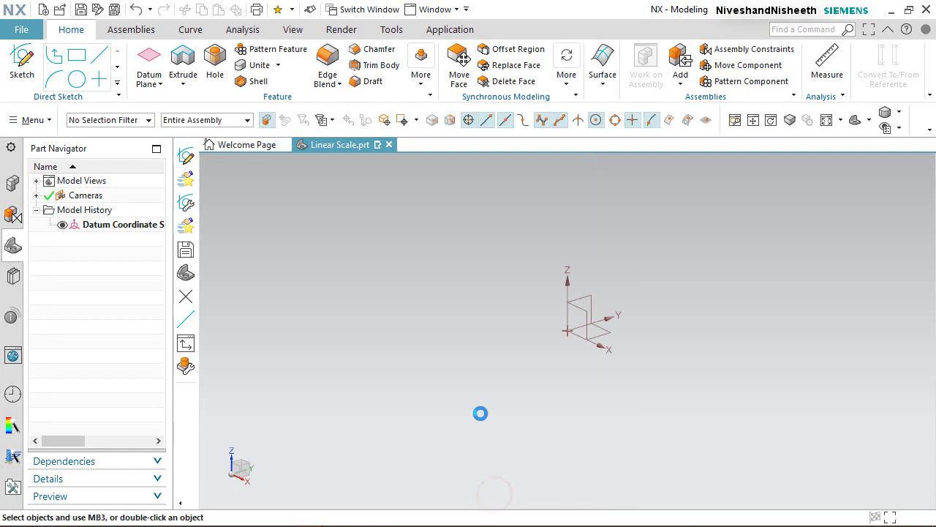
Step: Set the dimension label to Value in the sketch preferences
click(38, 30)
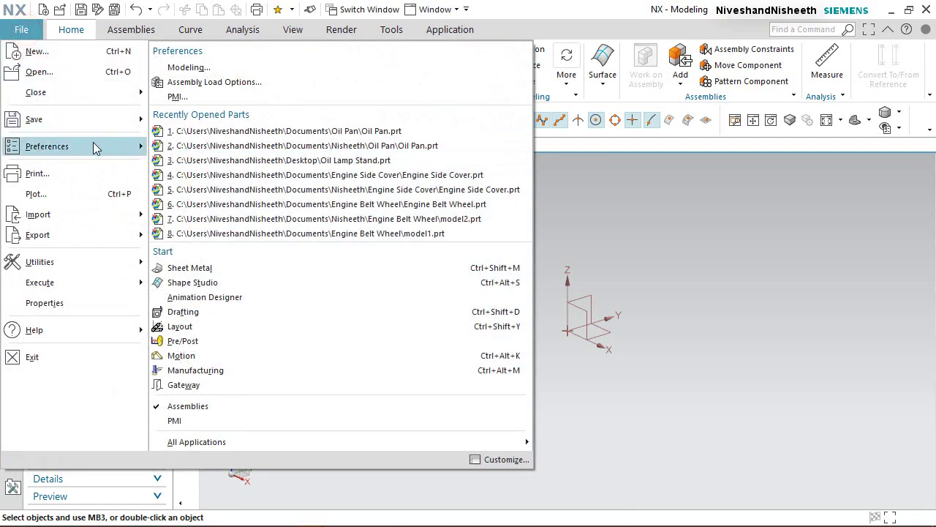
mouse_move(93, 146)
click(194, 104)
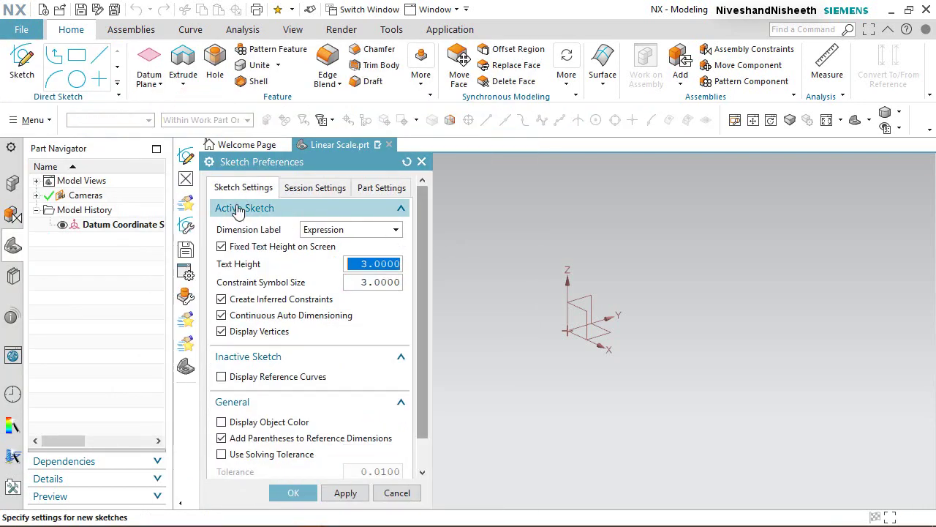
click(351, 230)
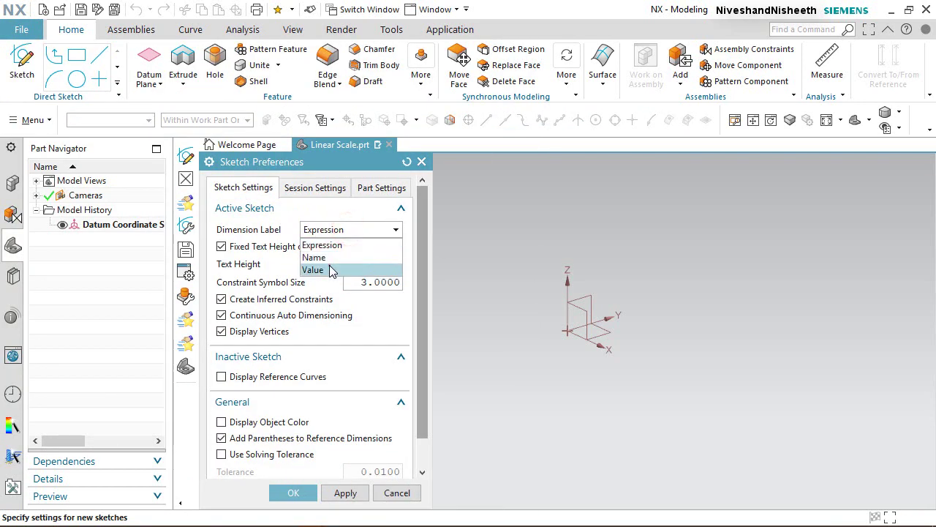
click(330, 266)
click(293, 492)
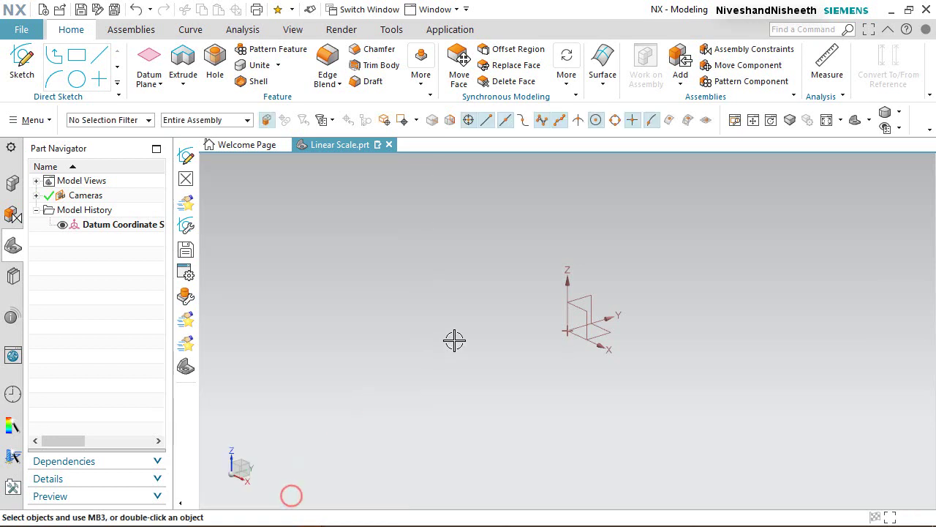
click(455, 340)
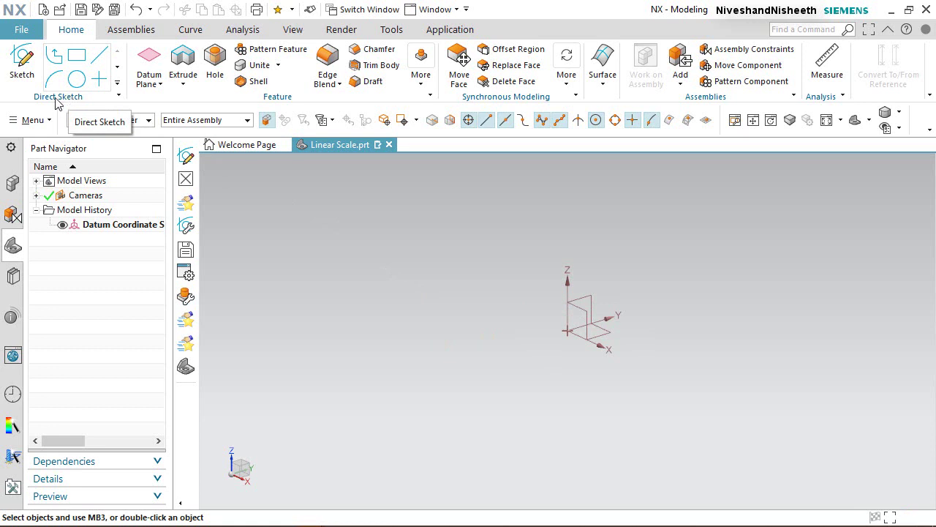
Step: Start a direct sketch on the inferred XY plane using the work part origin, and orient the view to Top
click(24, 63)
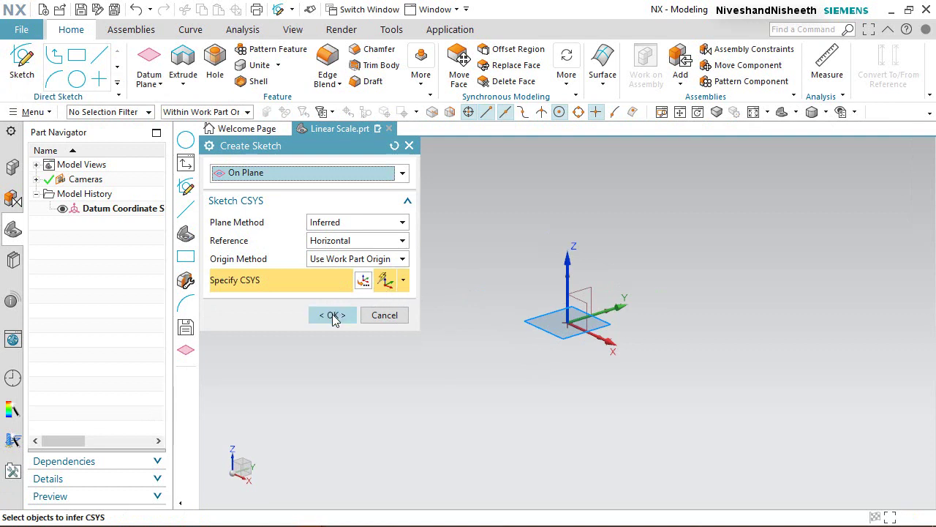
click(332, 314)
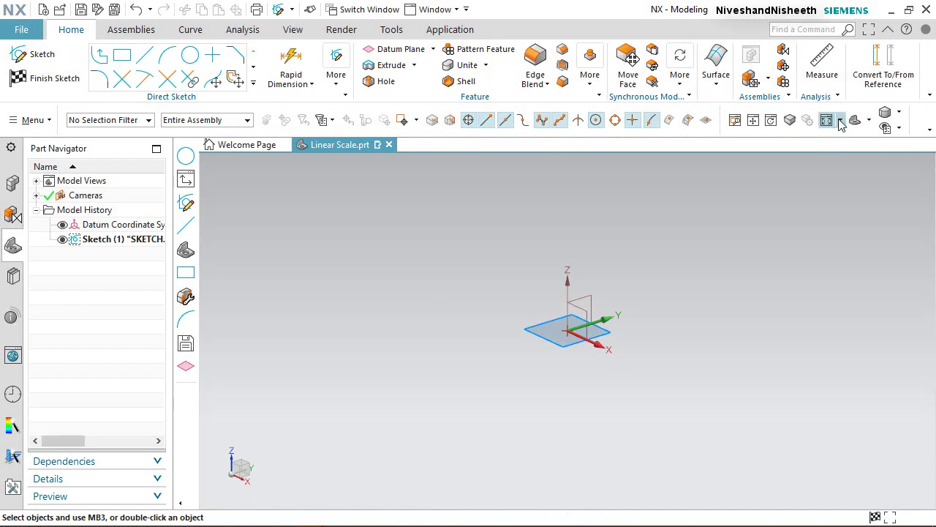
click(870, 120)
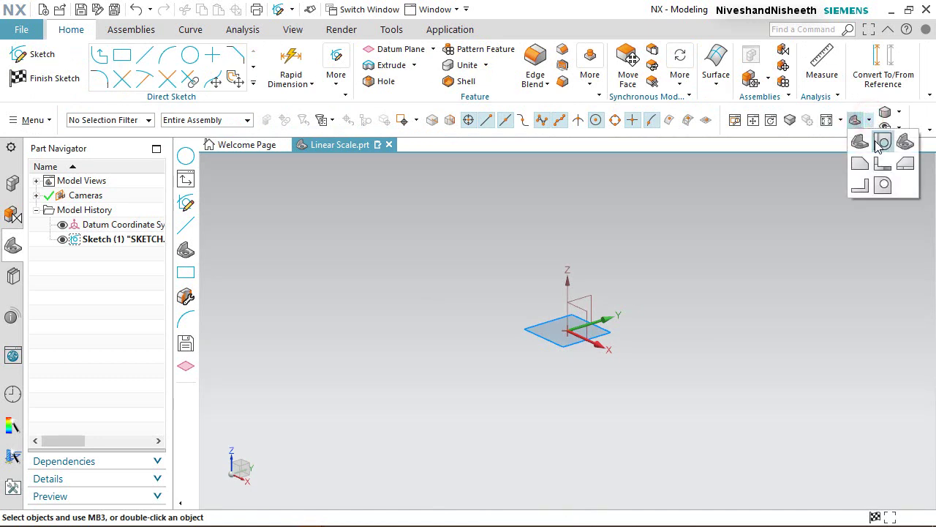
click(881, 144)
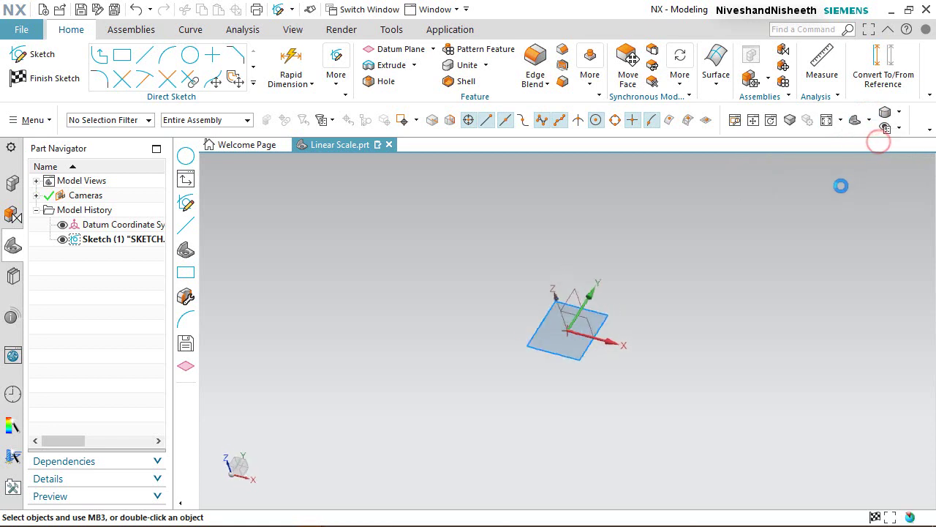
click(417, 278)
Step: Narrow the Part Navigator to enlarge the graphics area
drag(170, 393, 130, 394)
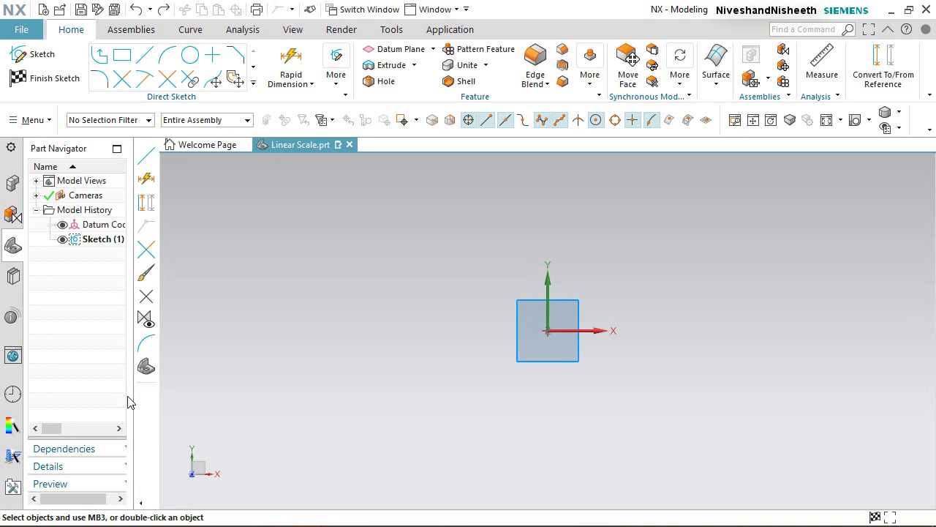
click(120, 430)
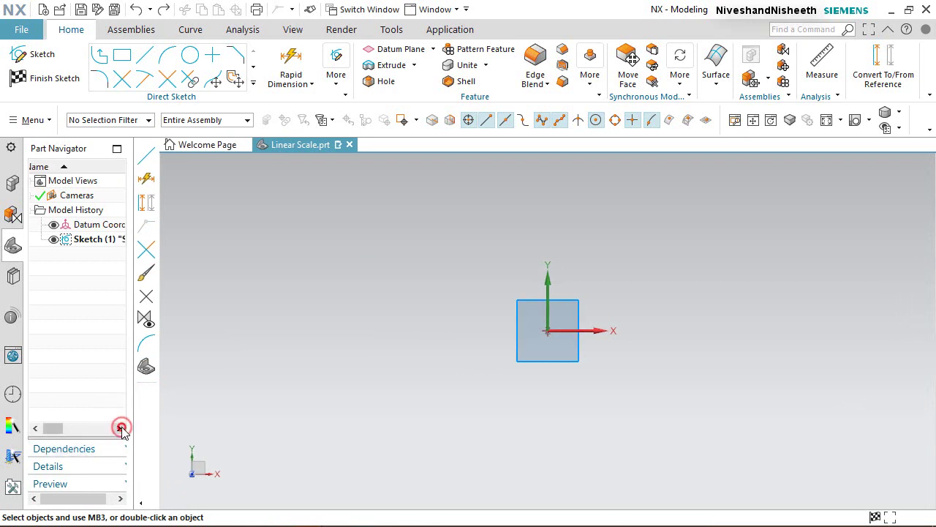
click(349, 274)
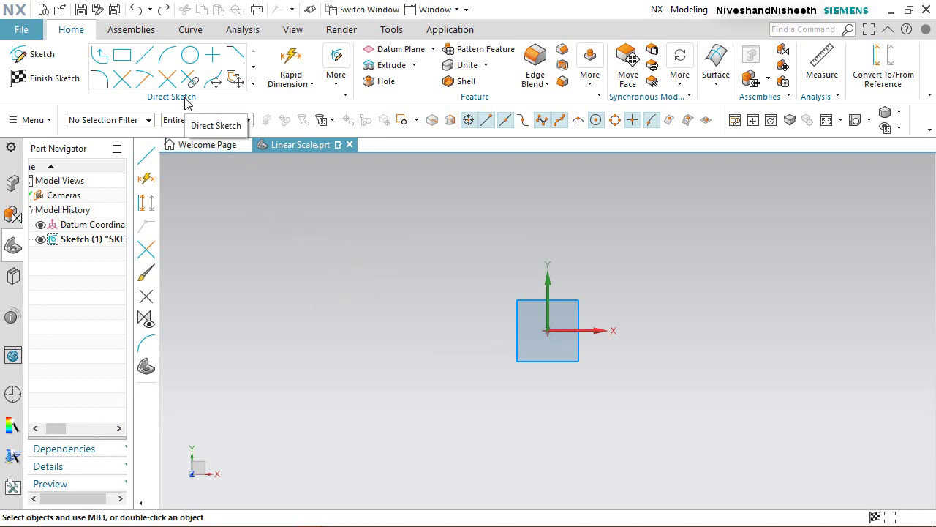
Step: Draw a two-point rectangle 162.967 mm wide and 16 mm high just above the X axis, extending across the Y axis
click(122, 55)
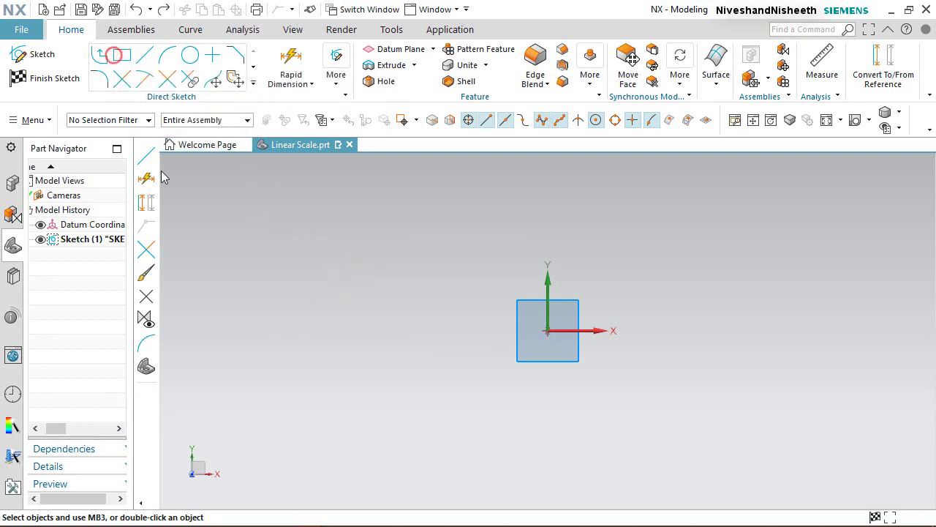
click(225, 274)
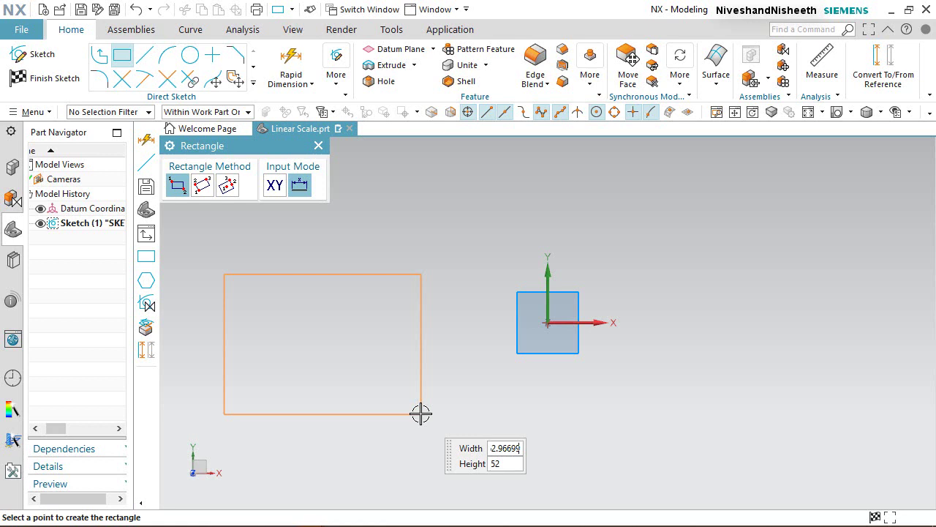
key(Tab)
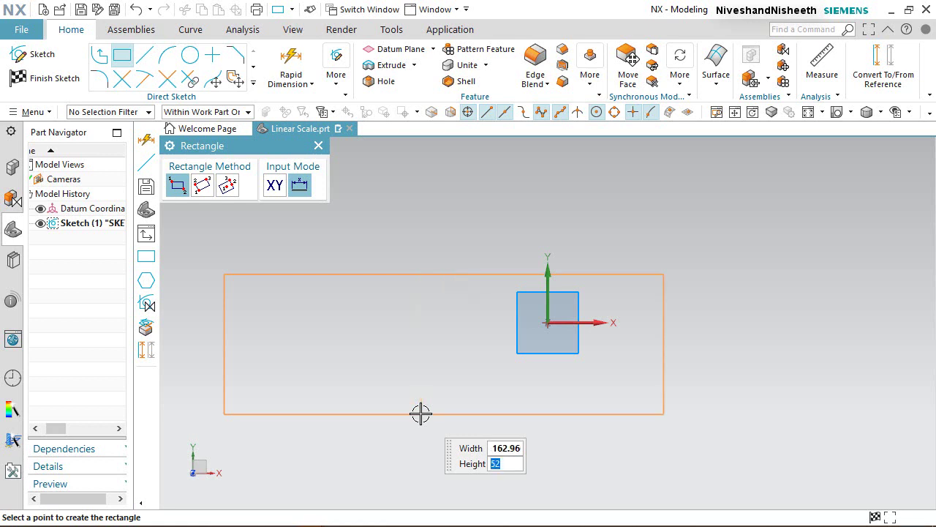
key(Tab)
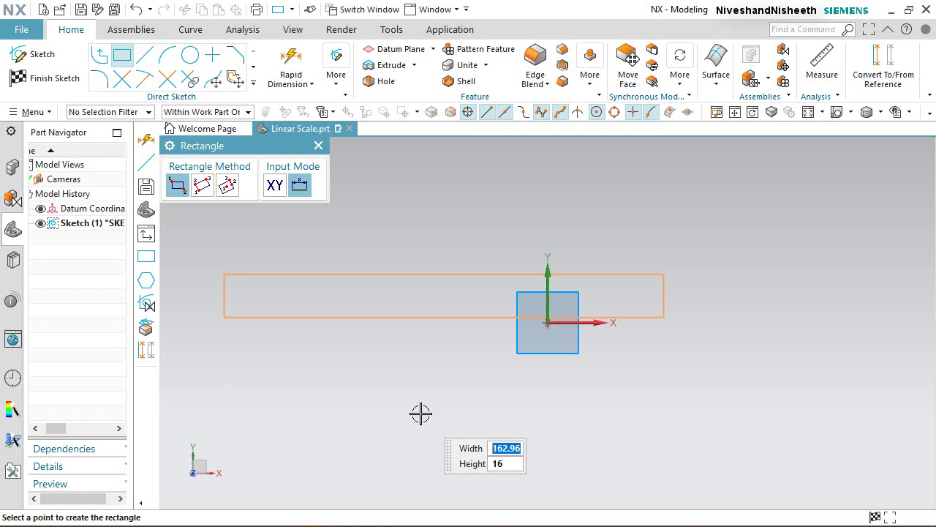
key(Return)
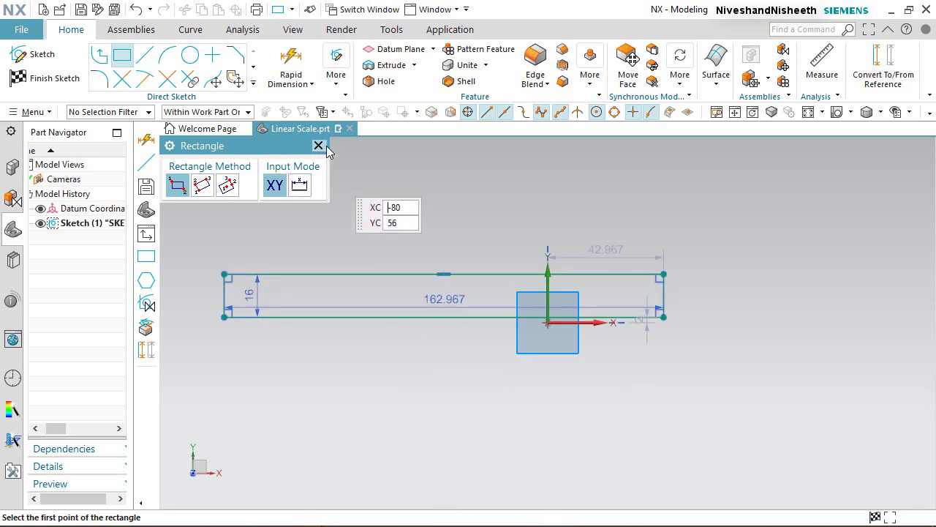
click(318, 145)
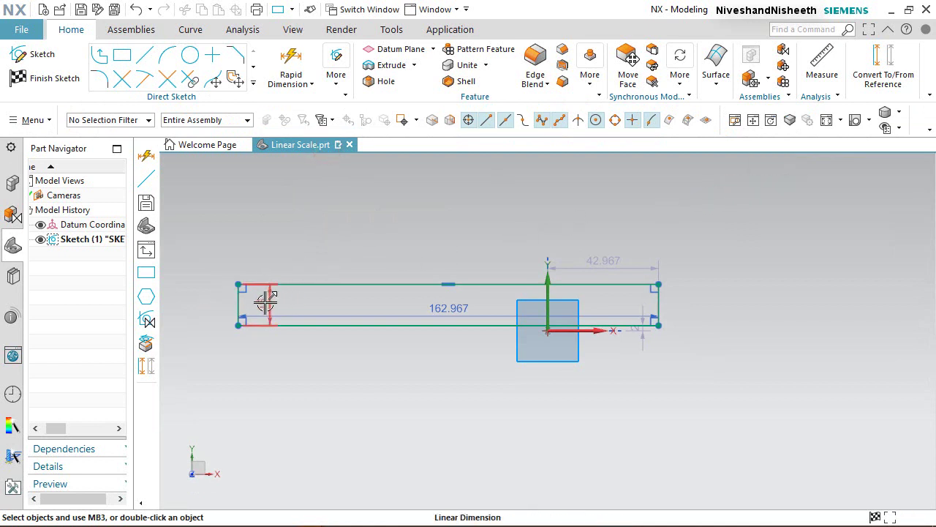
Step: Move the rectangle's height dimension outside its right edge and its length dimension above the top edge
drag(263, 299, 307, 313)
drag(407, 323, 703, 300)
mouse_move(460, 303)
mouse_down()
mouse_move(455, 242)
mouse_move(468, 232)
mouse_up()
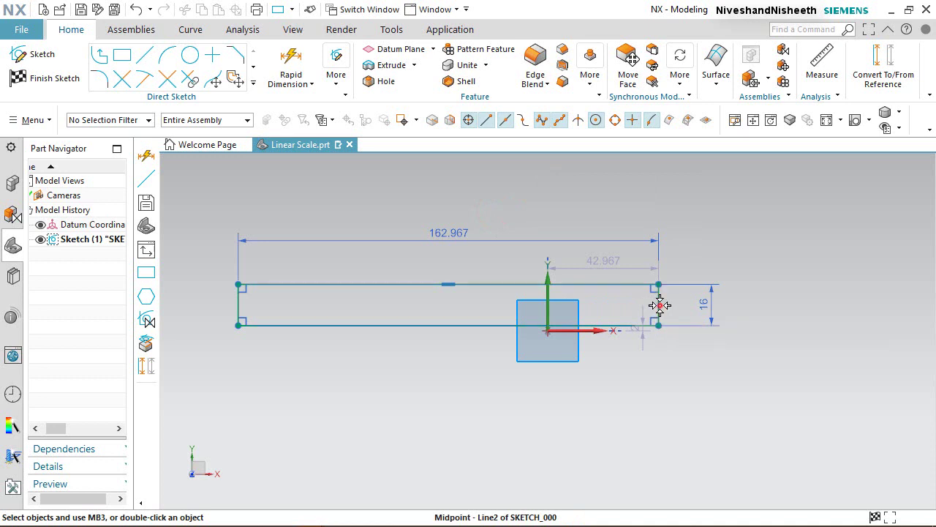
Step: Make the midpoint of the rectangle's right edge coincident with the sketch origin, and move the height dimension farther out from the axes
click(545, 335)
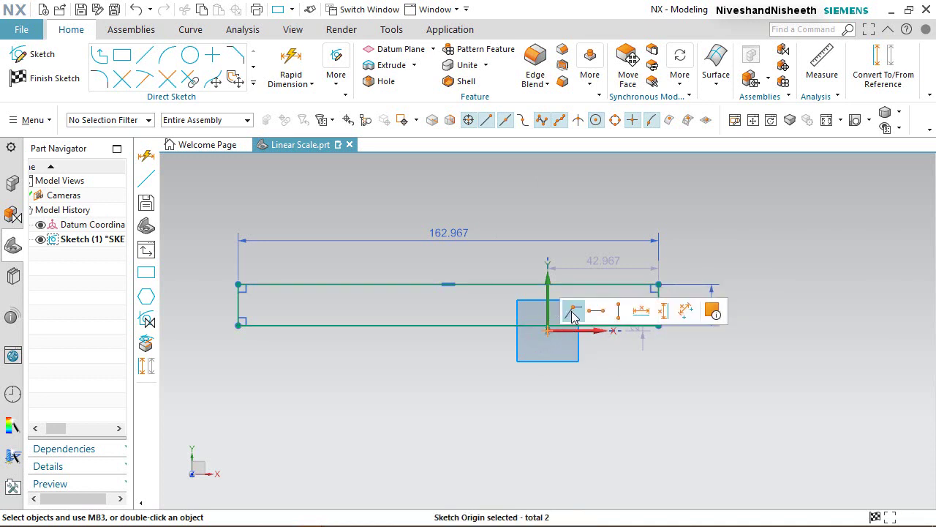
click(573, 315)
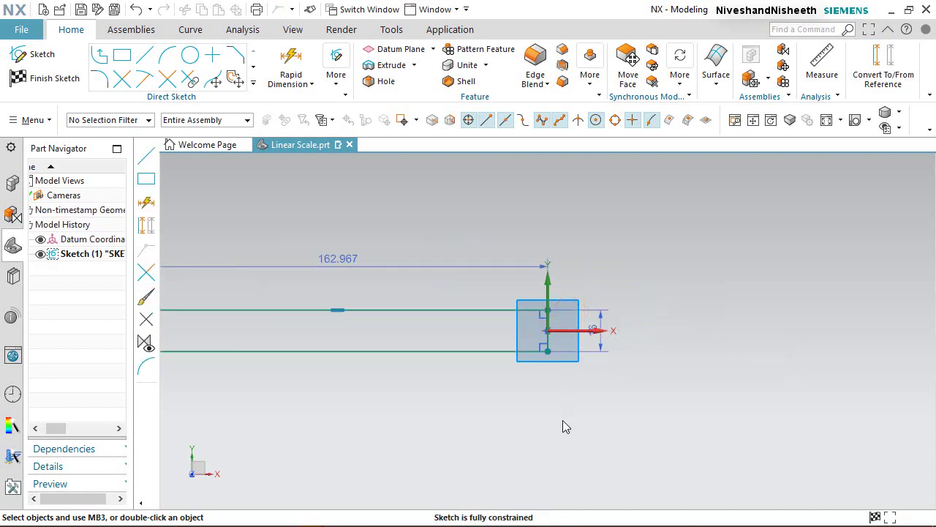
drag(600, 324, 661, 320)
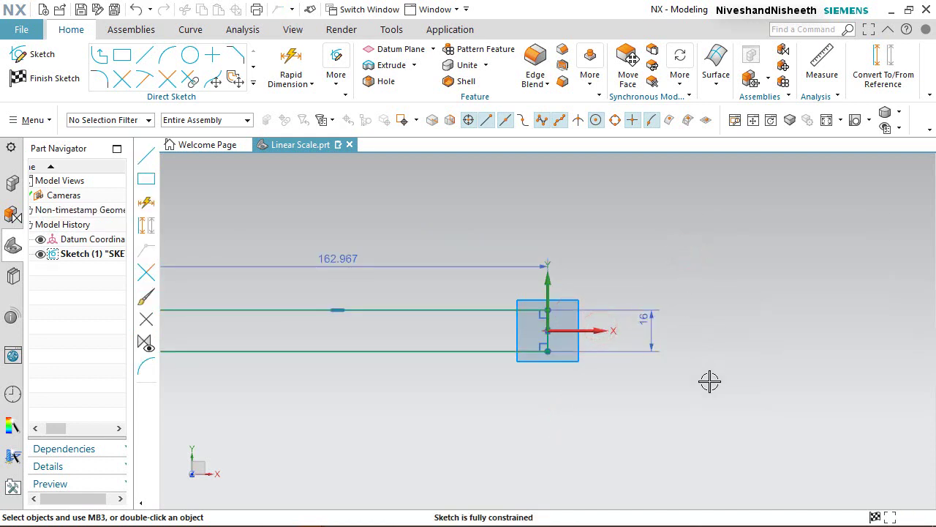
Step: Convert the rectangle's left vertical edge to a reference line
key(ctrl+f)
scroll(329, 332, up, 5)
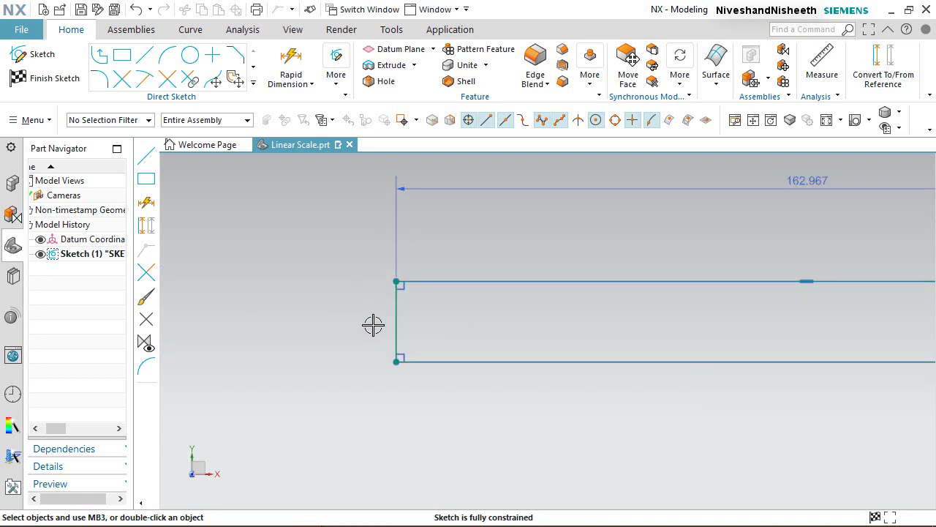
click(438, 235)
click(394, 301)
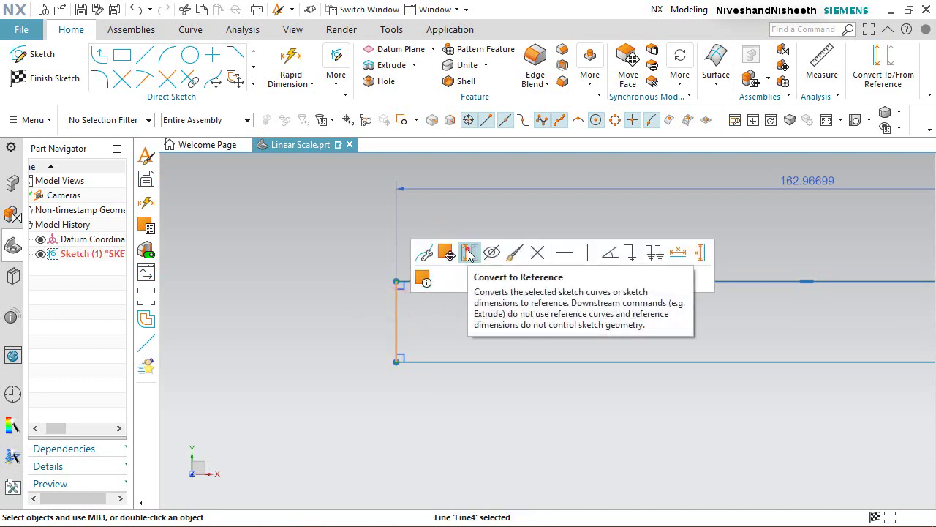
click(468, 252)
click(477, 343)
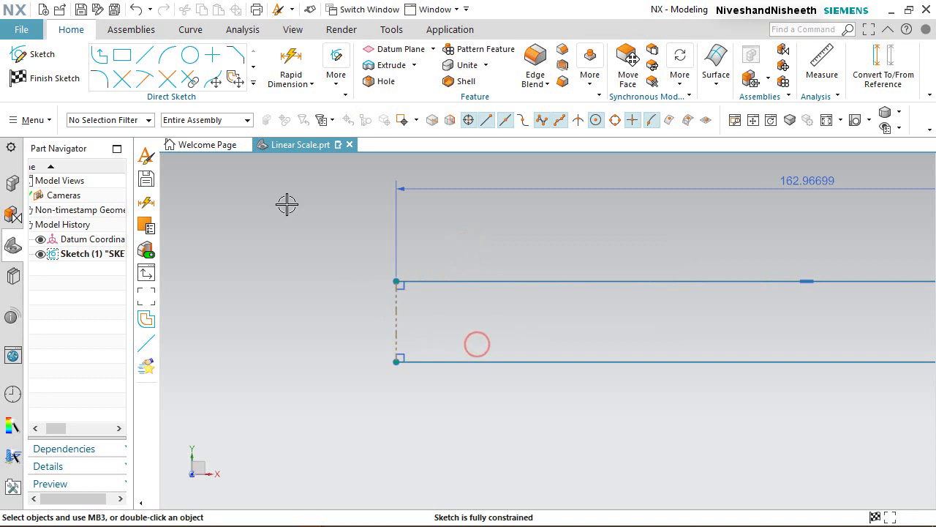
Step: Draw a line about 4.5 mm long sloping down-left from the rectangle's upper-left corner, continued by a horizontal line about 15.5 mm to the left
click(143, 55)
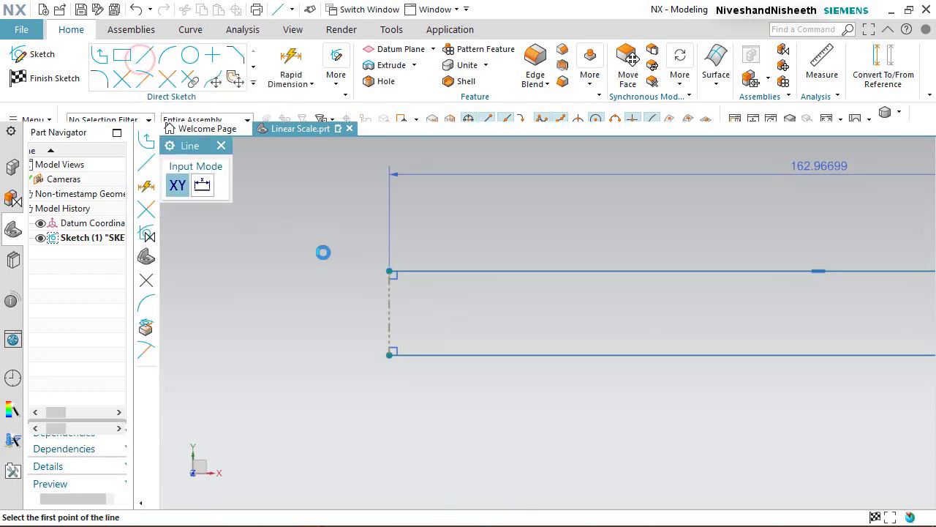
scroll(324, 253, down, 2)
scroll(324, 253, up, 4)
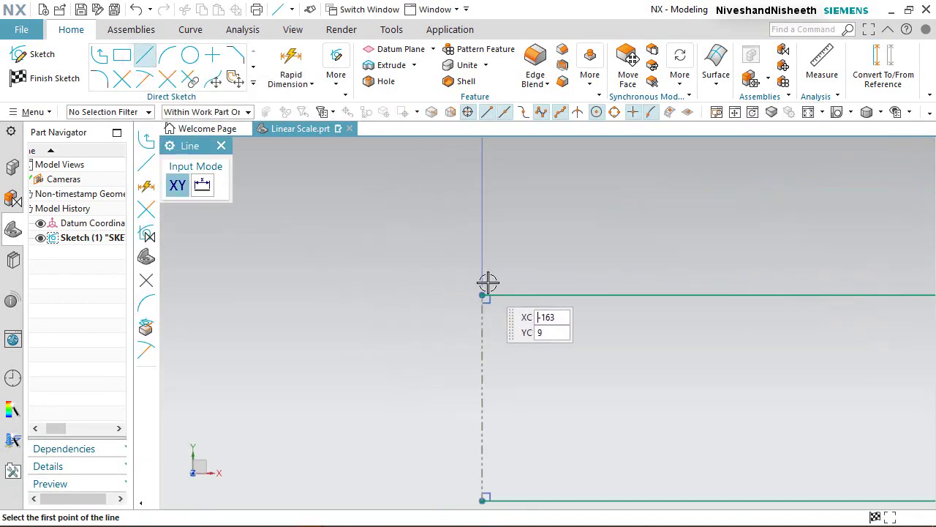
click(483, 295)
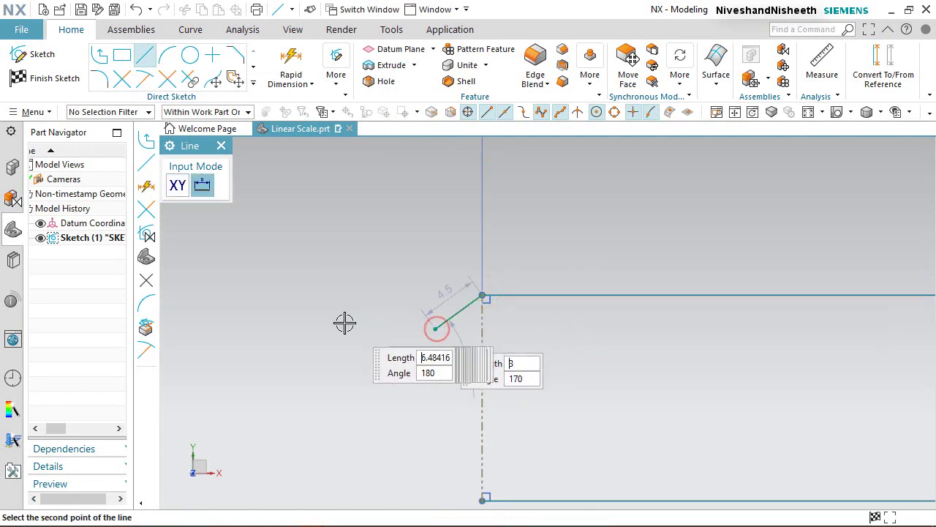
key(Return)
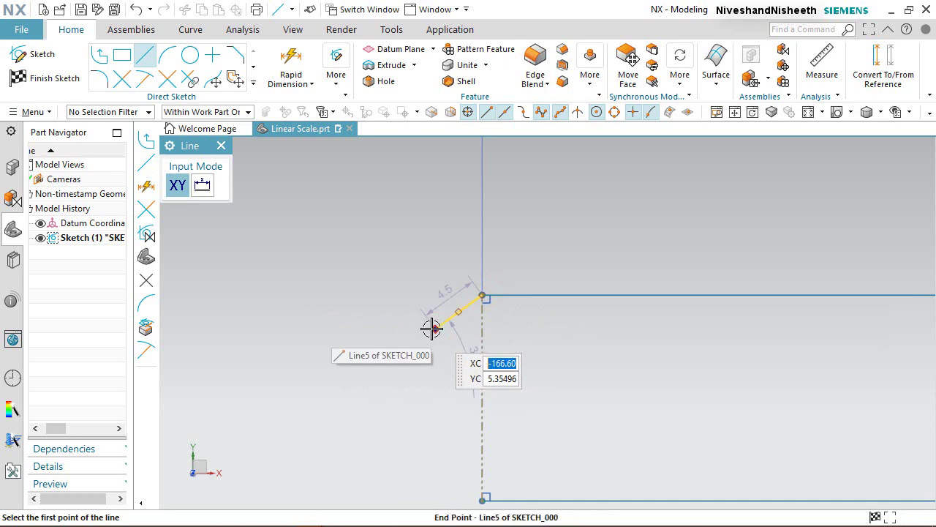
click(434, 329)
click(234, 325)
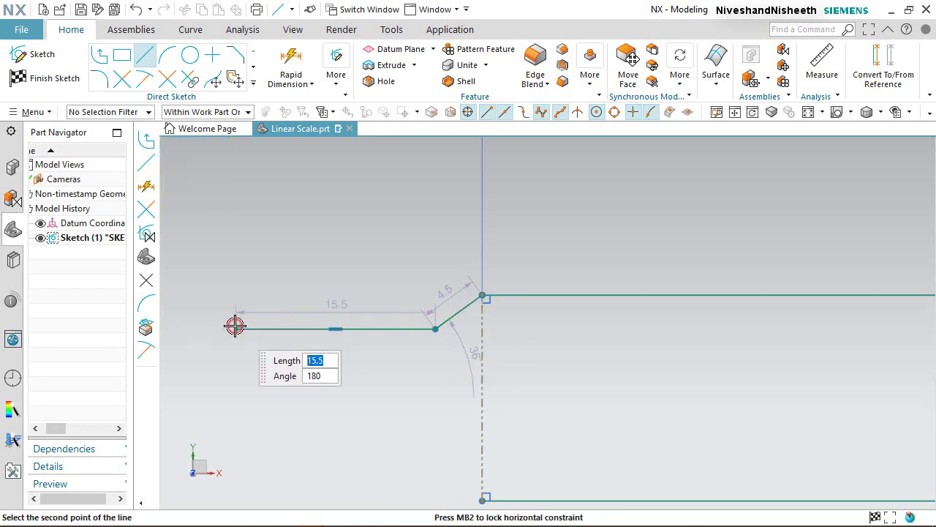
right_click(234, 324)
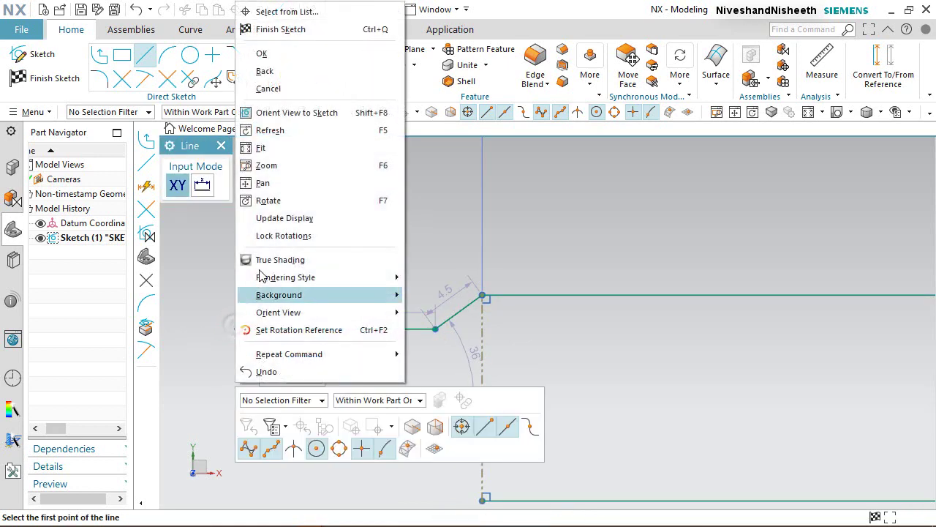
click(265, 54)
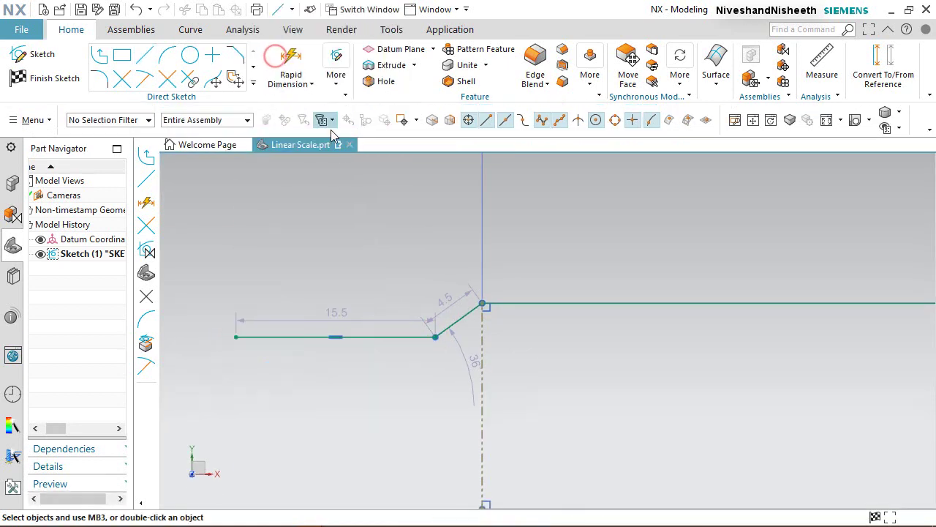
Step: Dimension the vertical offset between the upper-left corner and the sloped line's lower end, and set it to 0.75 mm
click(291, 55)
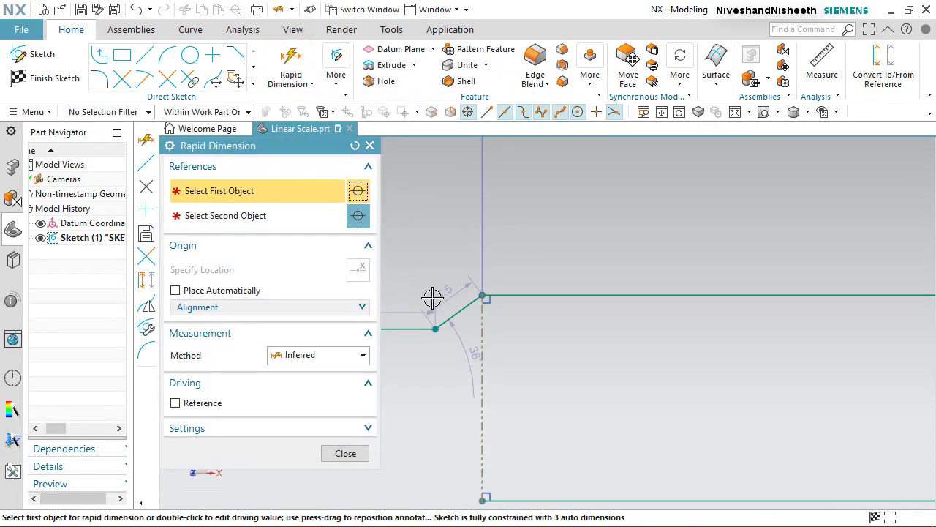
click(482, 297)
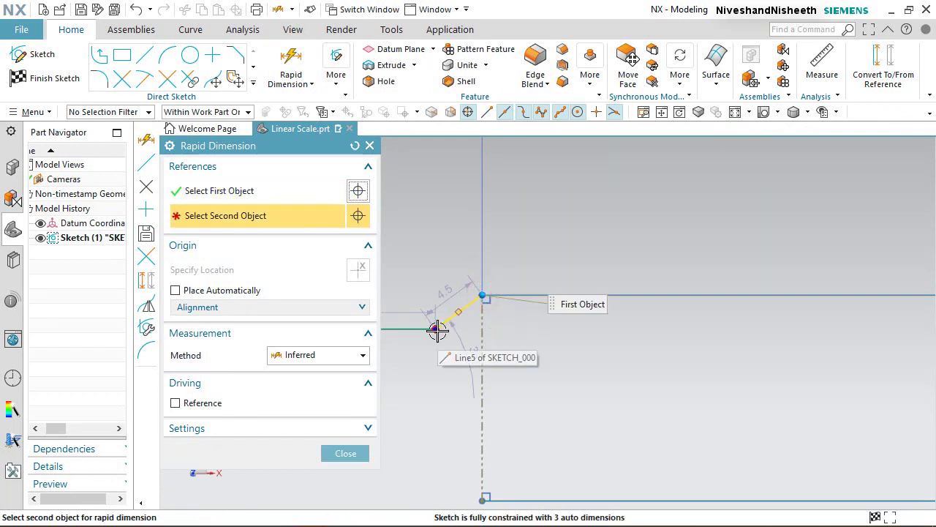
click(438, 330)
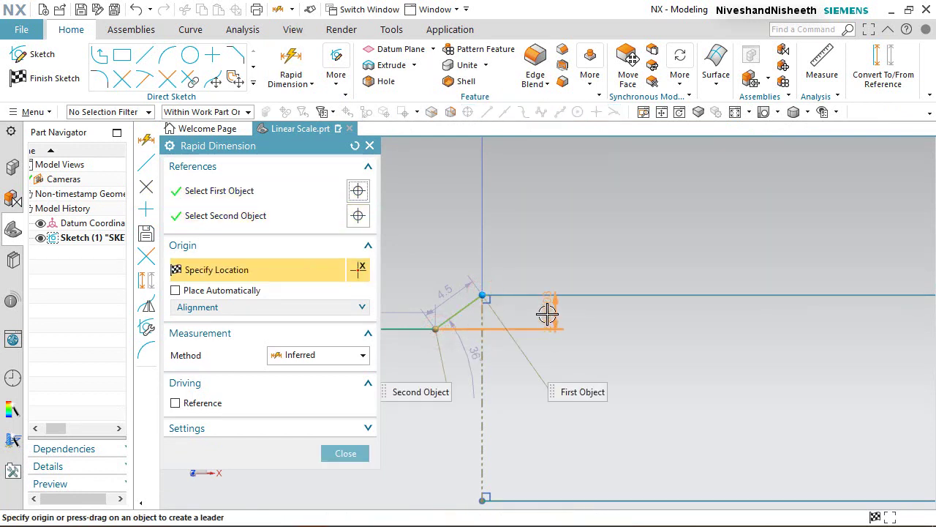
click(547, 313)
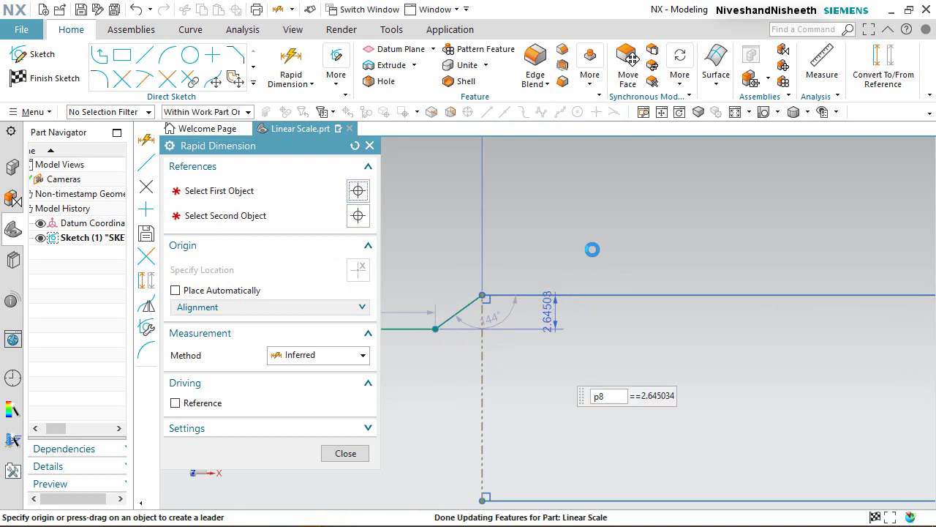
text(.75)
key(Return)
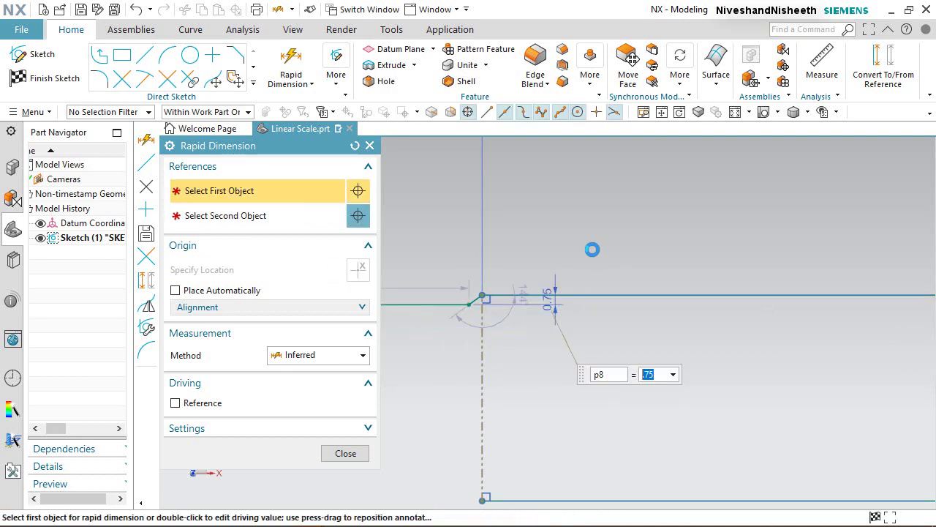
Step: Dimension the horizontal line beyond the sloped line and set its length to 7 mm
scroll(704, 314, up, 5)
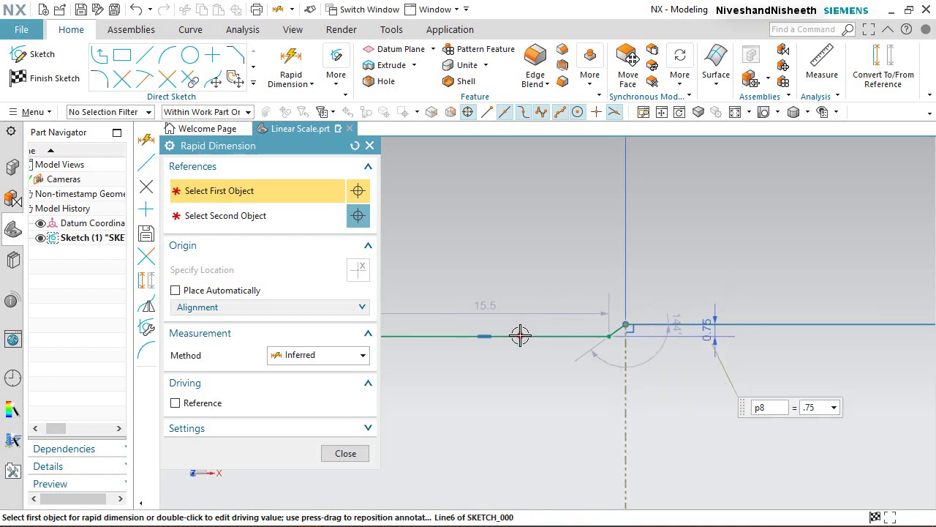
click(518, 334)
click(472, 253)
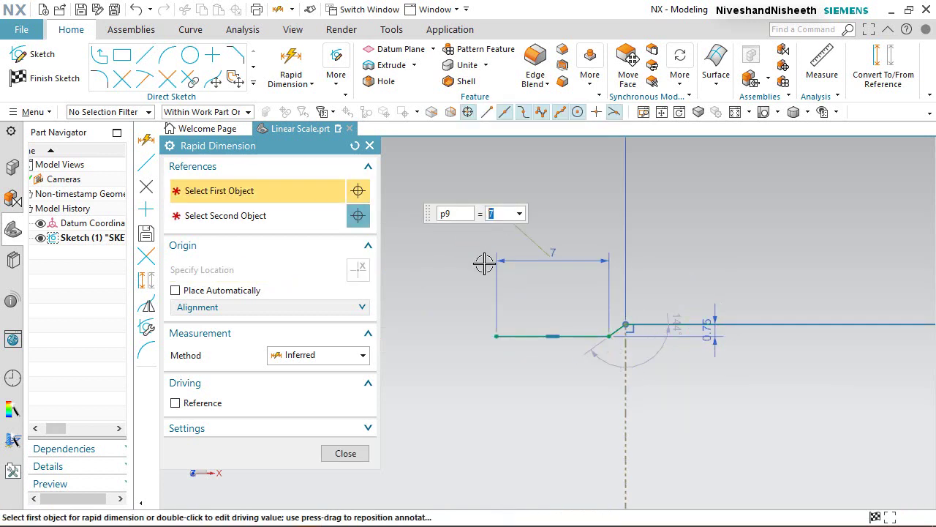
click(345, 452)
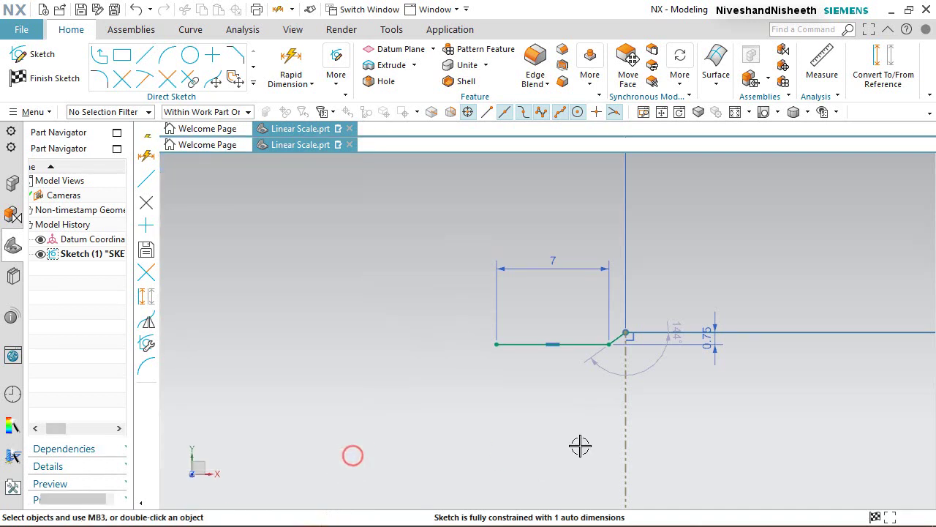
Step: Dimension the horizontal distance from the reference edge to the sloped line's lower end, and set it to 0.43301 mm
click(578, 447)
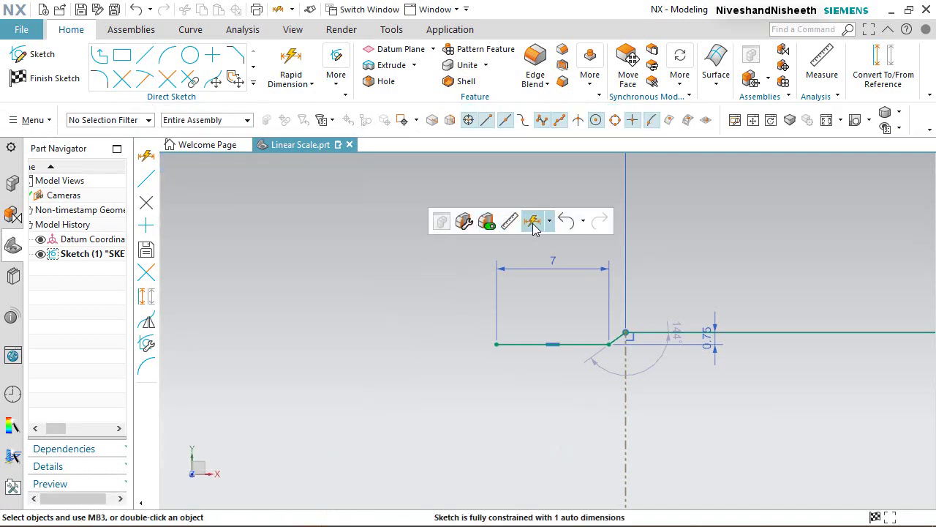
click(533, 222)
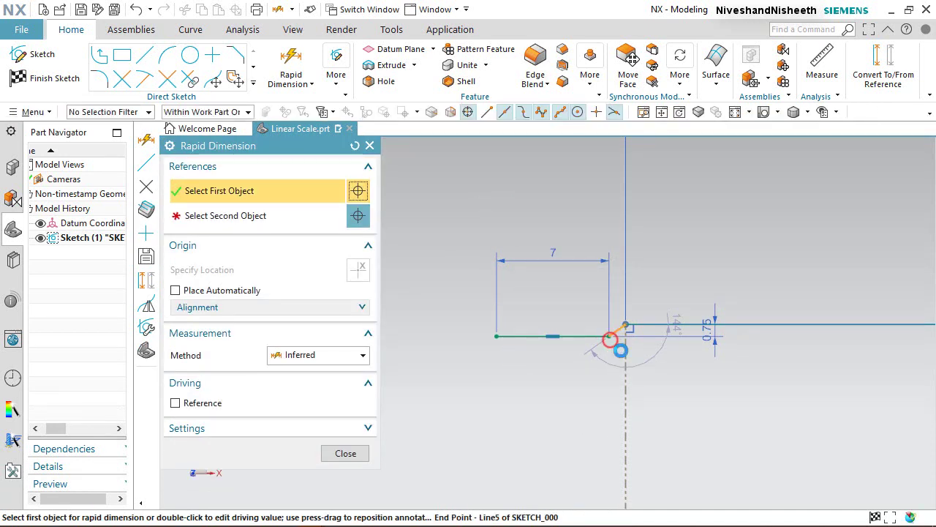
click(610, 337)
click(624, 356)
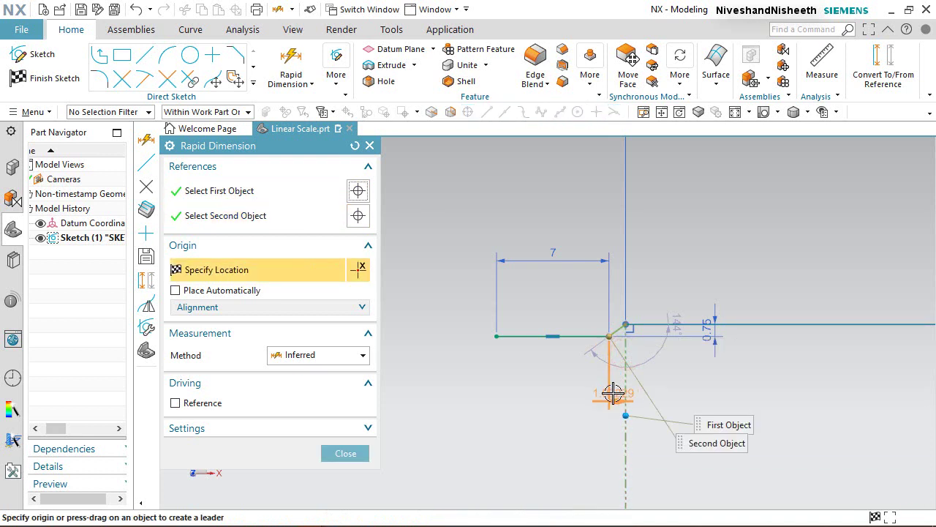
click(612, 392)
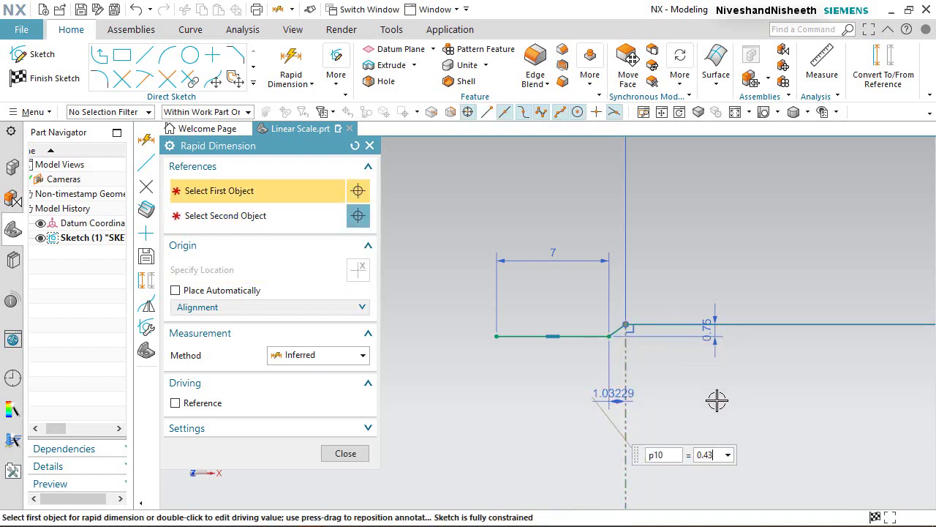
key(Return)
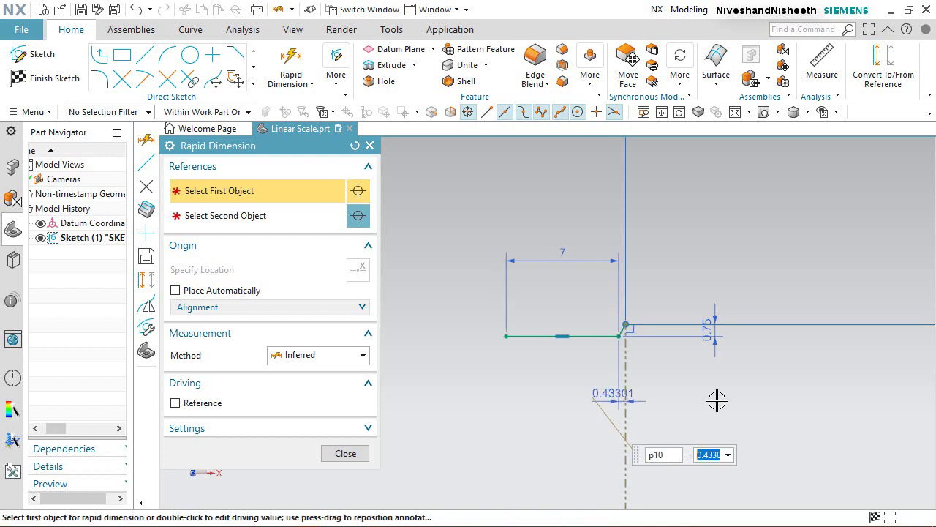
click(344, 454)
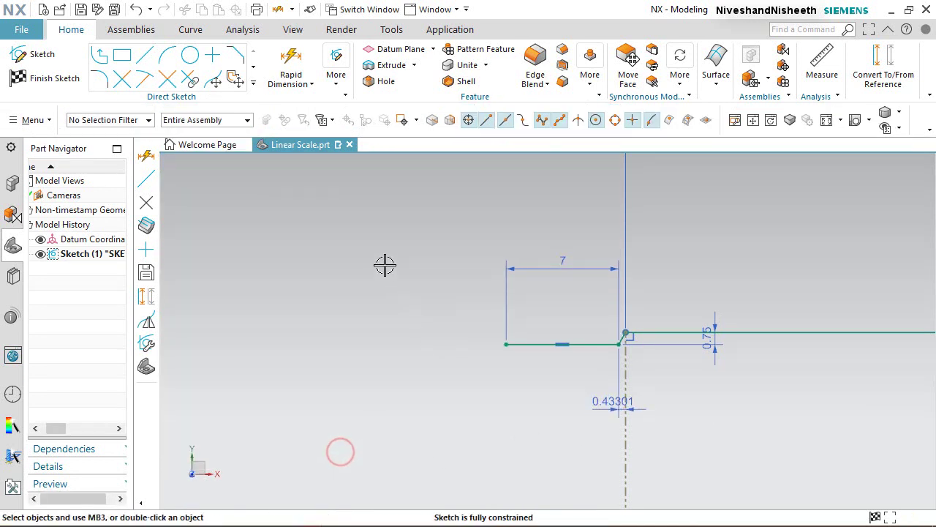
Step: Draw a vertical line about 8.5 mm upward from the 7 mm line's left end and constrain both lines to equal length
right_click(385, 266)
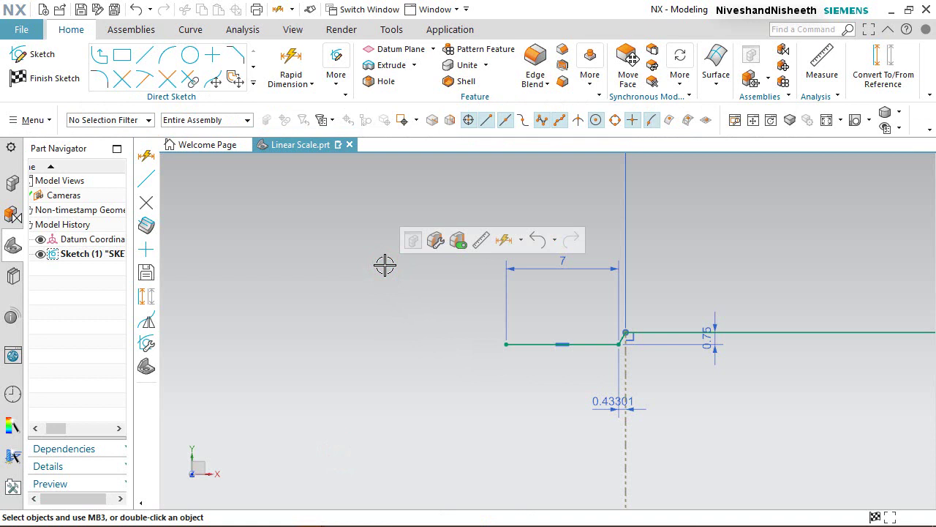
click(144, 55)
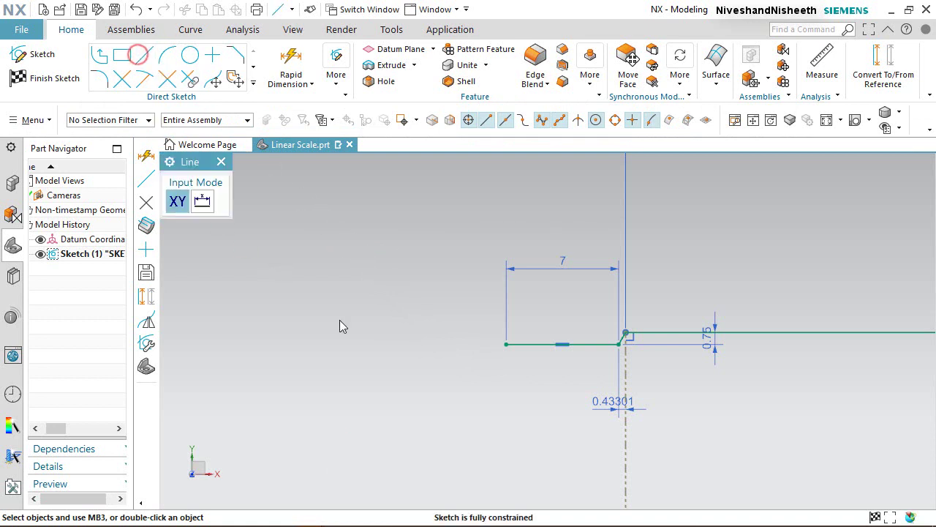
click(507, 338)
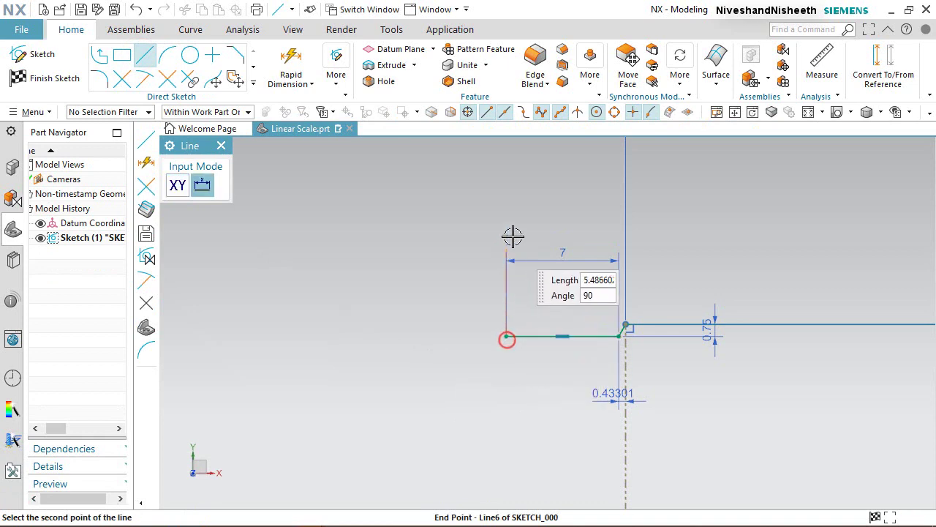
click(509, 199)
right_click(414, 200)
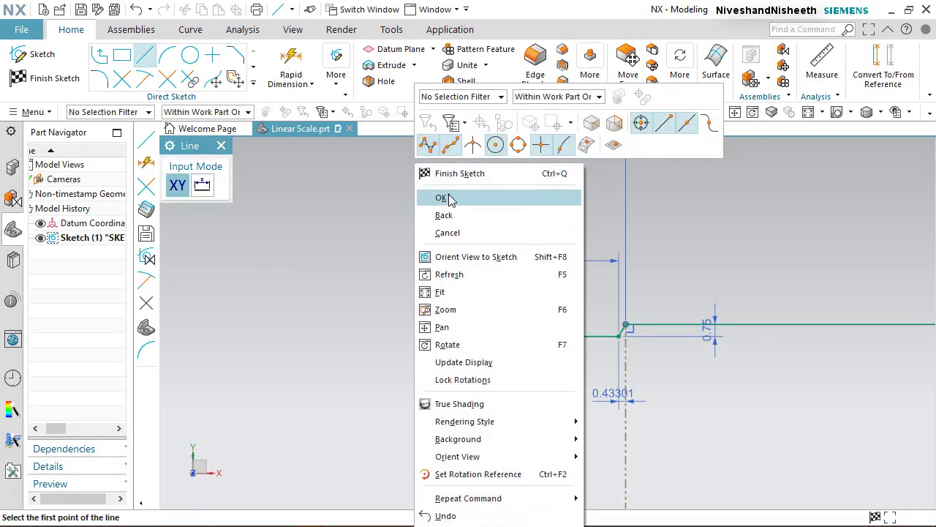
click(447, 199)
click(500, 298)
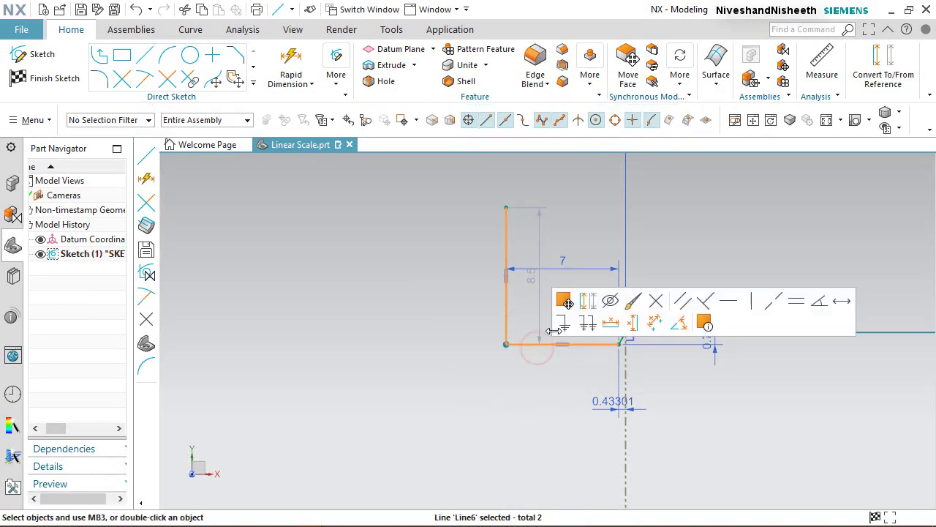
click(800, 306)
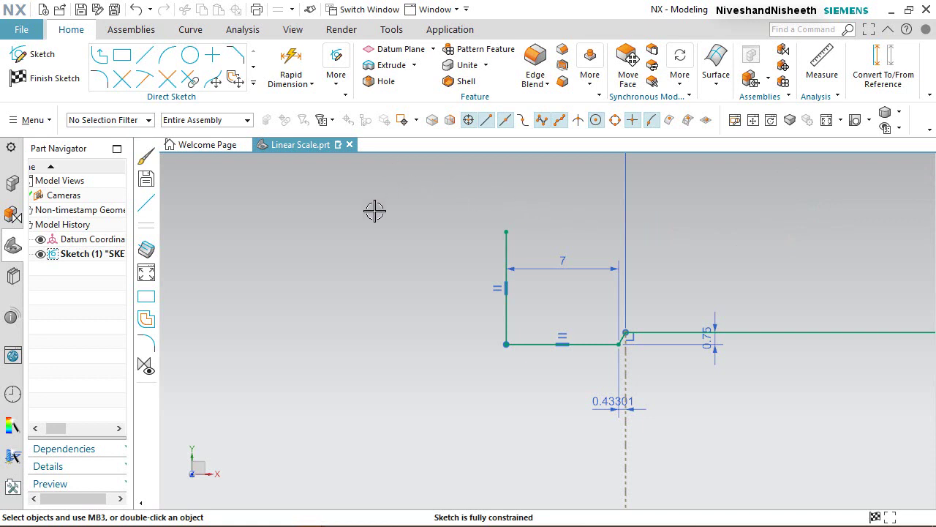
Step: Mirror the 7 mm horizontal line and the short sloped line about the sketch's horizontal axis, using single-curve selection
click(255, 84)
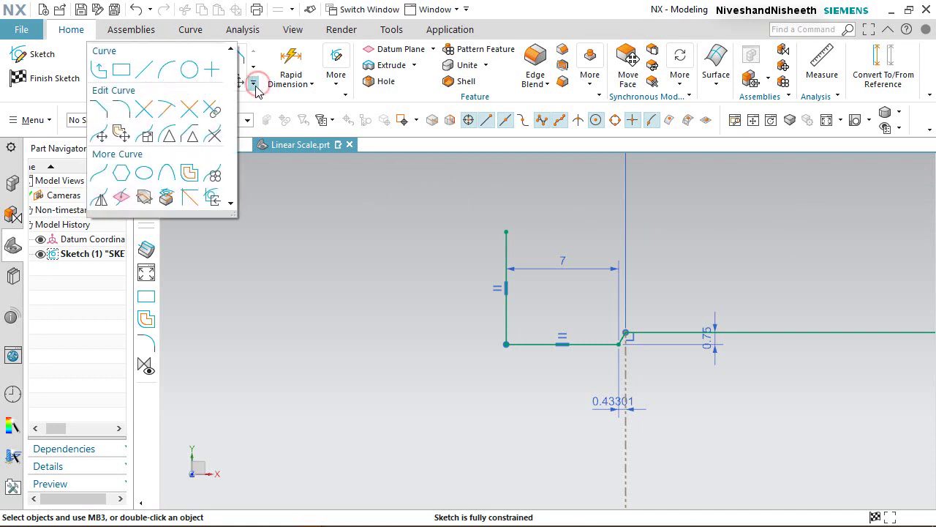
click(100, 198)
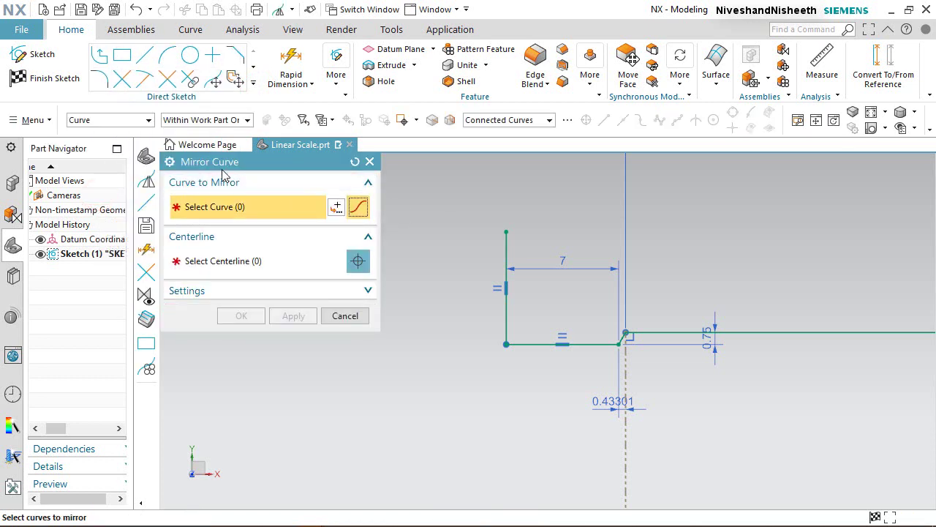
scroll(463, 182, up, 2)
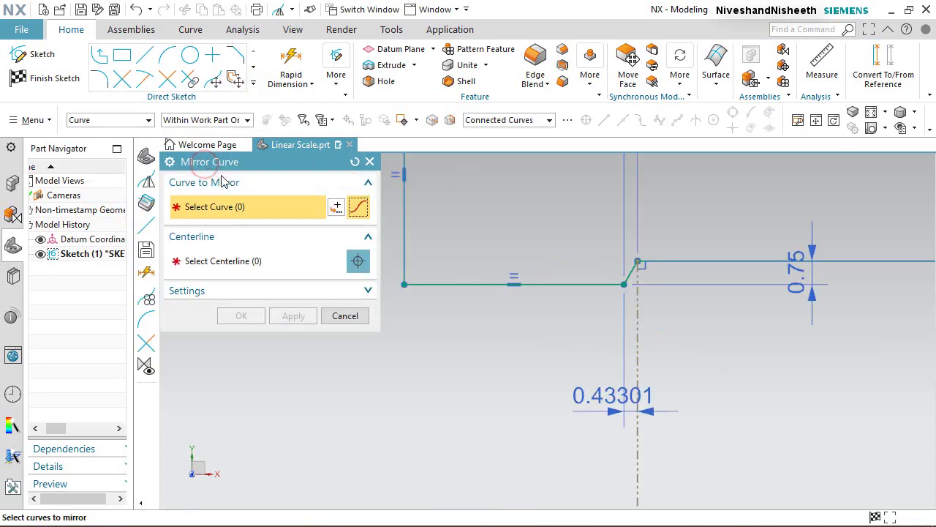
click(545, 120)
click(510, 132)
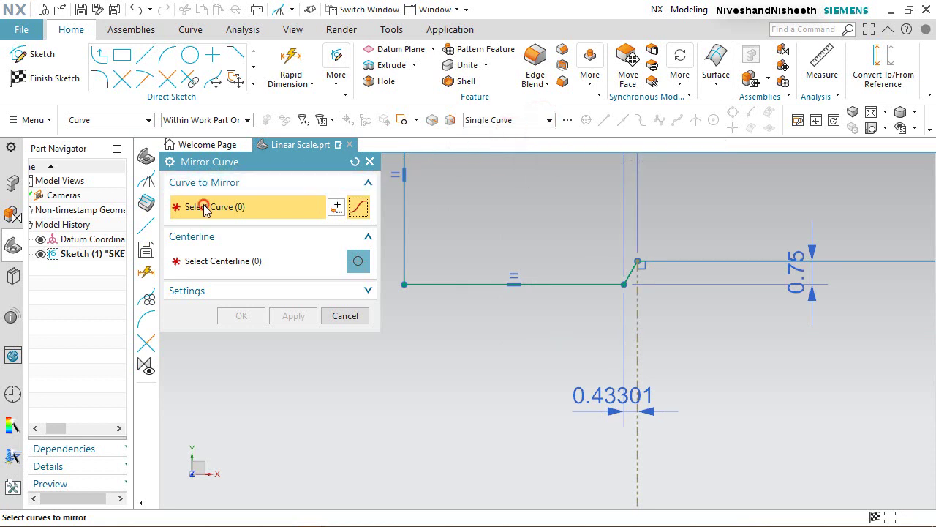
click(459, 286)
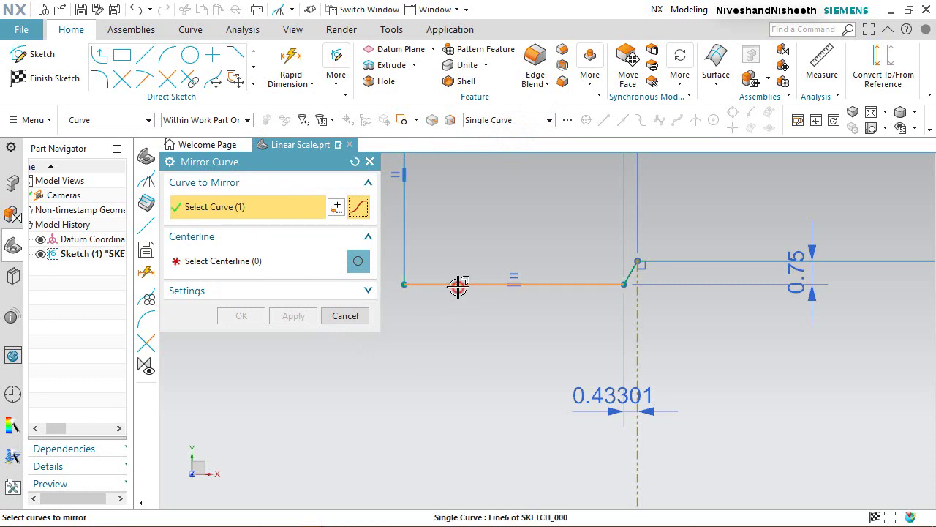
click(628, 272)
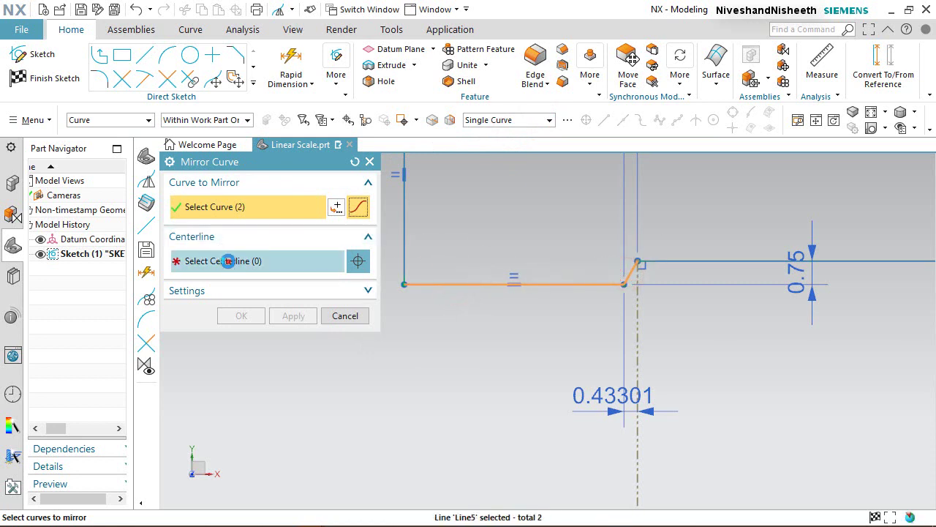
click(228, 261)
scroll(497, 220, up, 10)
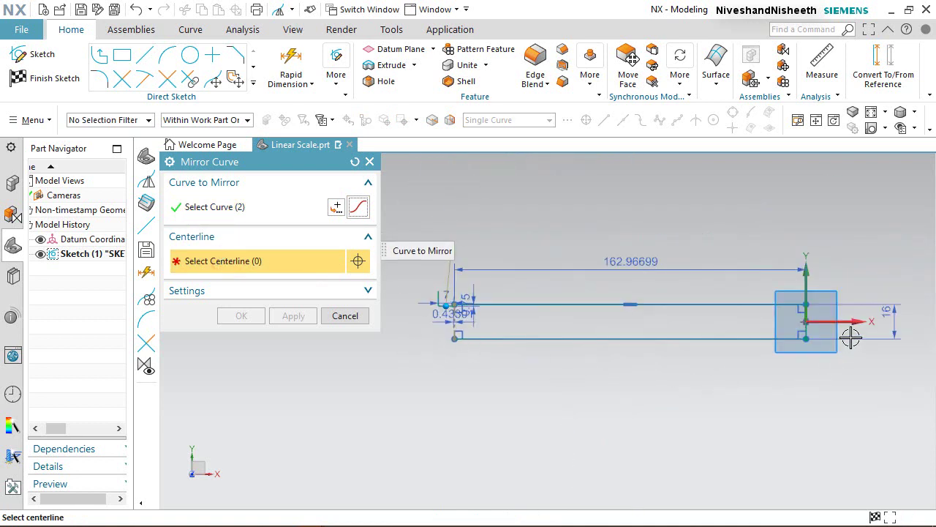
click(850, 321)
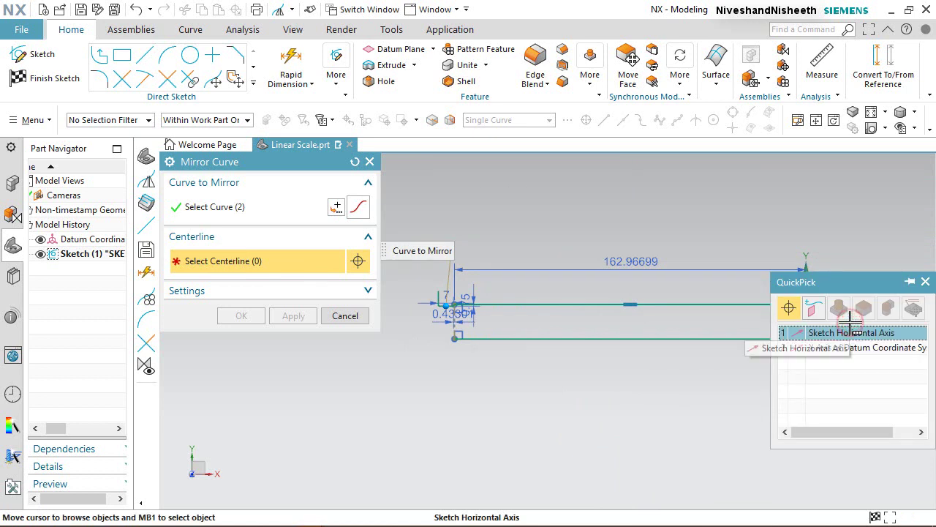
click(853, 333)
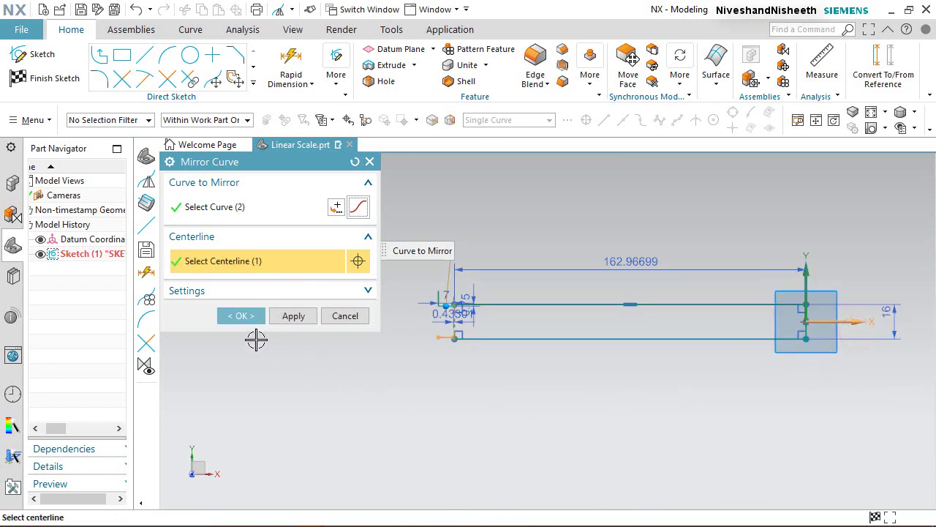
click(241, 316)
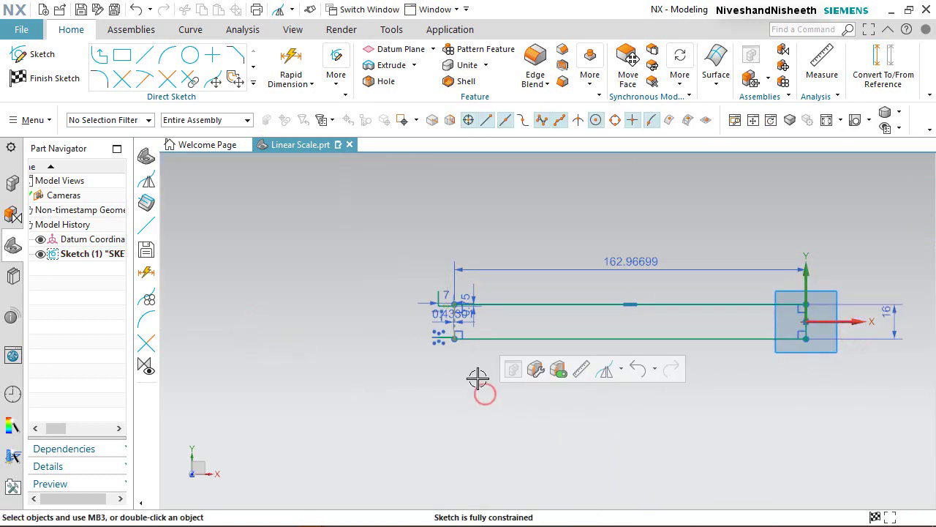
Step: Turn off the display of the sketch constraint symbols
scroll(469, 351, down, 2)
scroll(470, 351, up, 5)
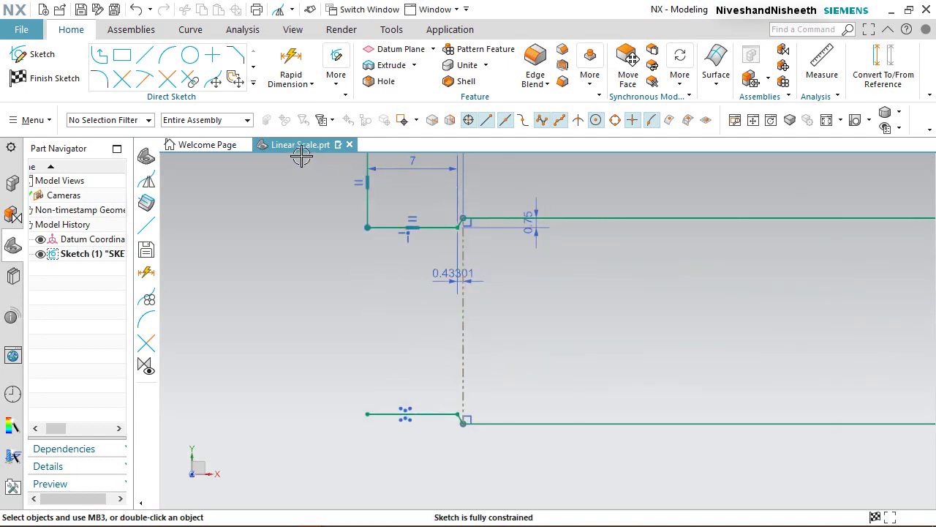
click(335, 87)
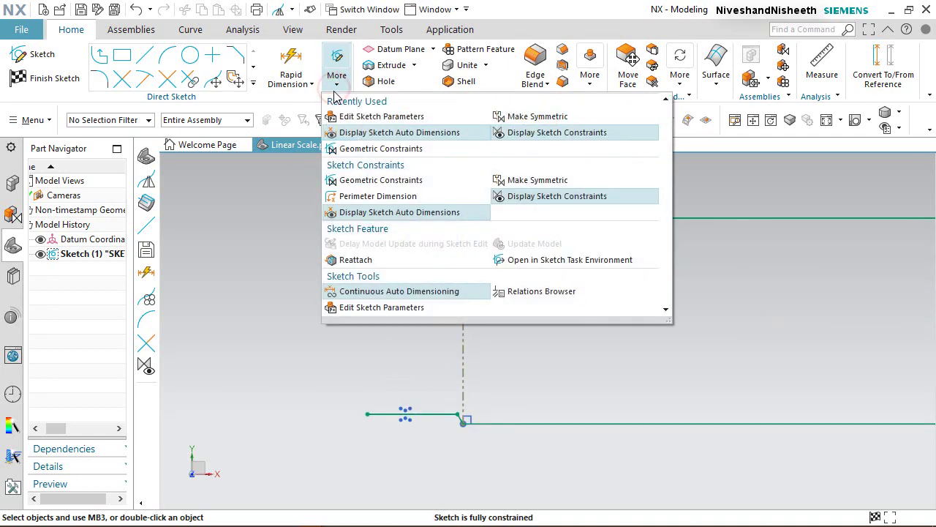
click(541, 197)
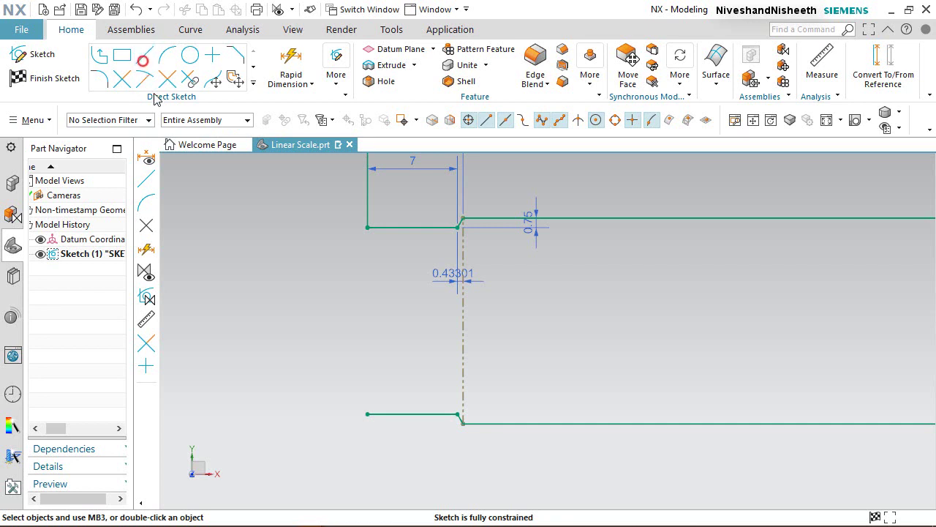
Step: Draw an 11.2 mm vertical line downward from the left end of the mirrored horizontal line
click(144, 56)
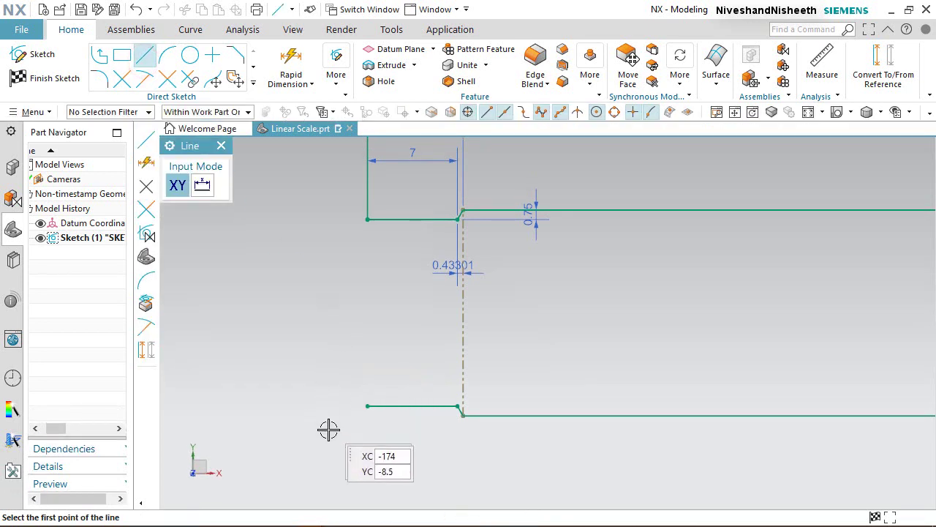
click(369, 406)
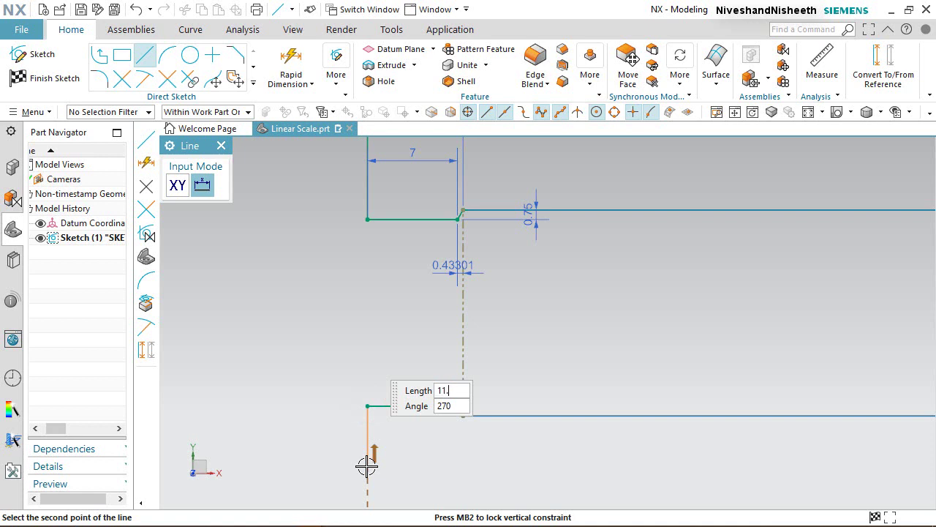
click(366, 466)
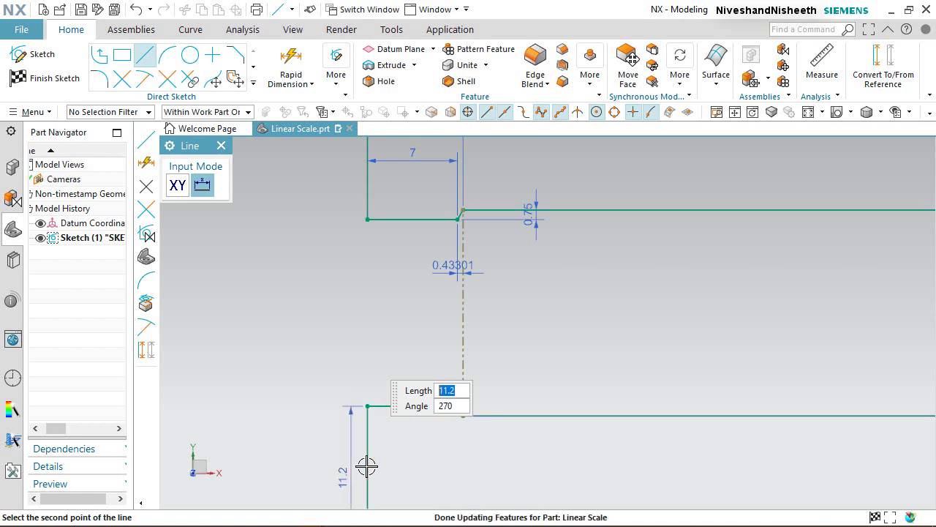
Step: Draw a sloped line about 2 mm long down and inward from the 11.2 mm line's lower end, continued by a vertical line about 8.5 mm downward
scroll(440, 319, down, 3)
scroll(439, 320, up, 3)
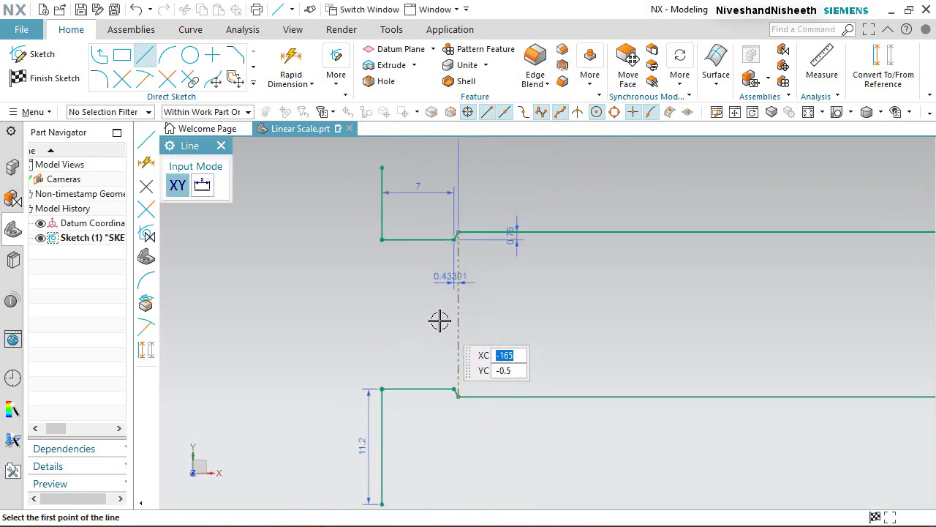
scroll(424, 453, down, 2)
scroll(420, 456, up, 1)
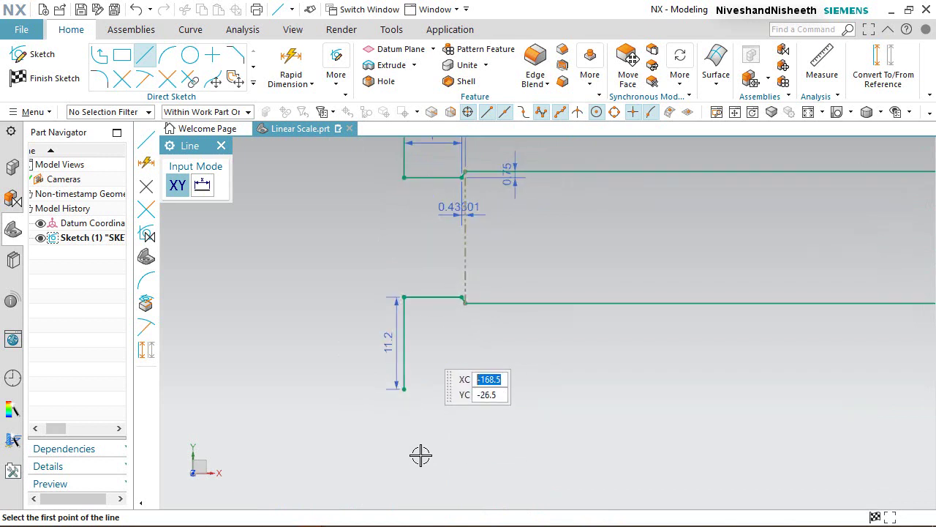
scroll(413, 450, down, 2)
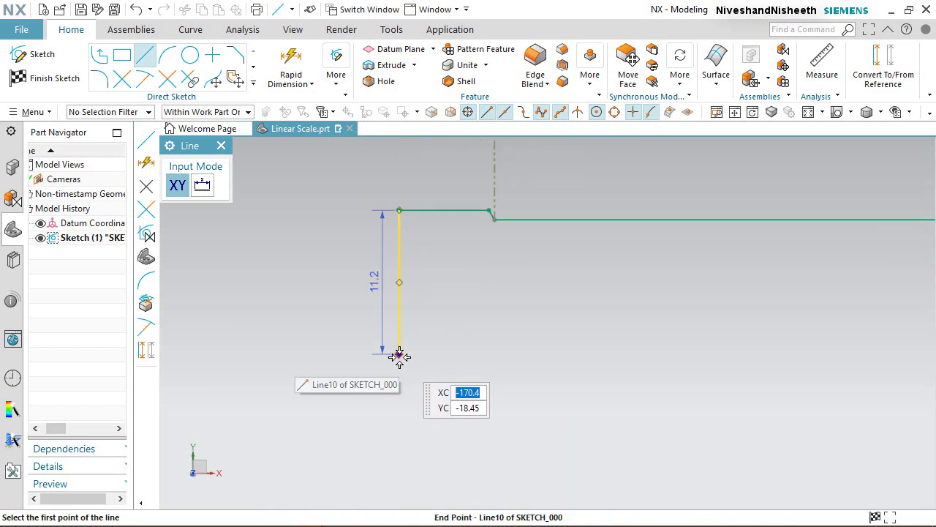
click(399, 355)
click(419, 370)
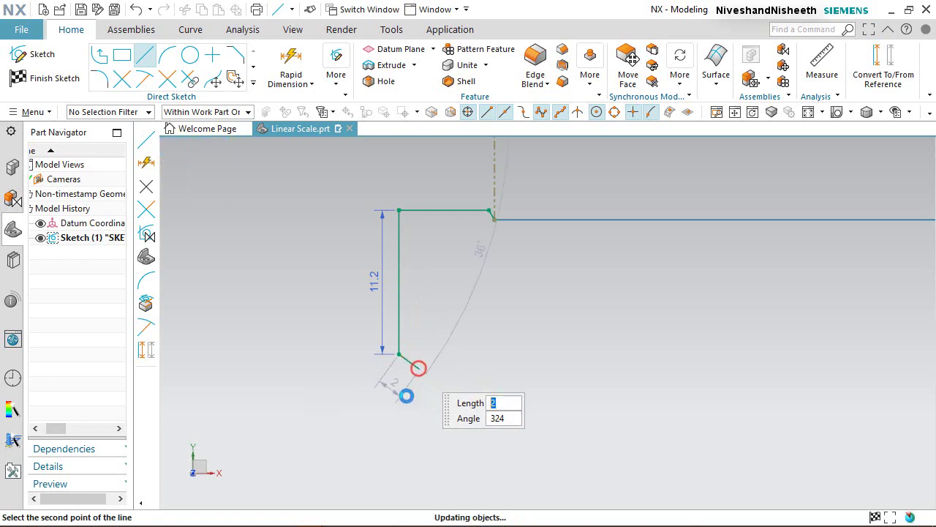
click(418, 368)
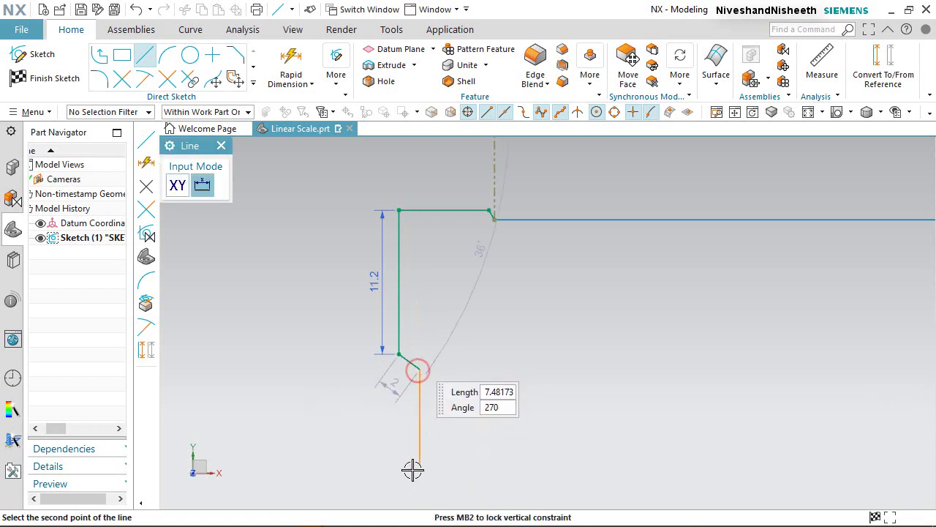
click(419, 477)
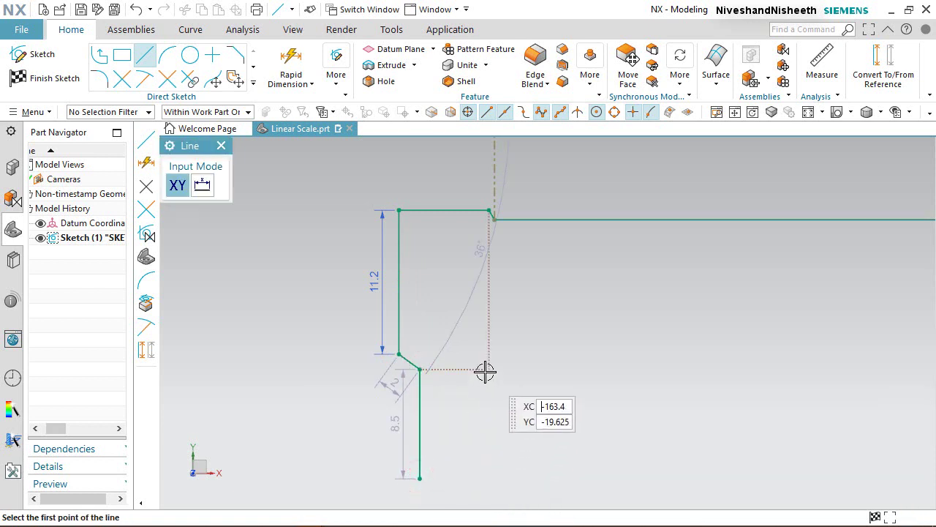
right_click(485, 372)
click(524, 44)
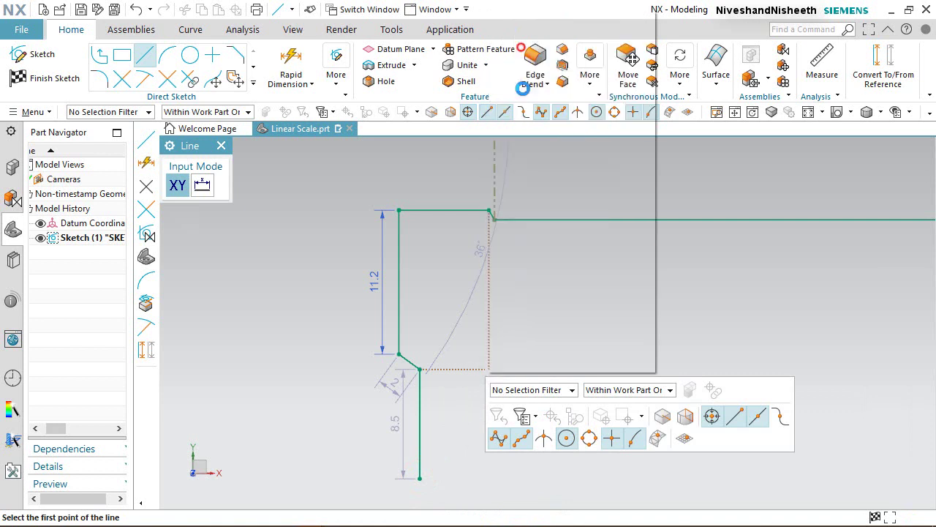
click(563, 322)
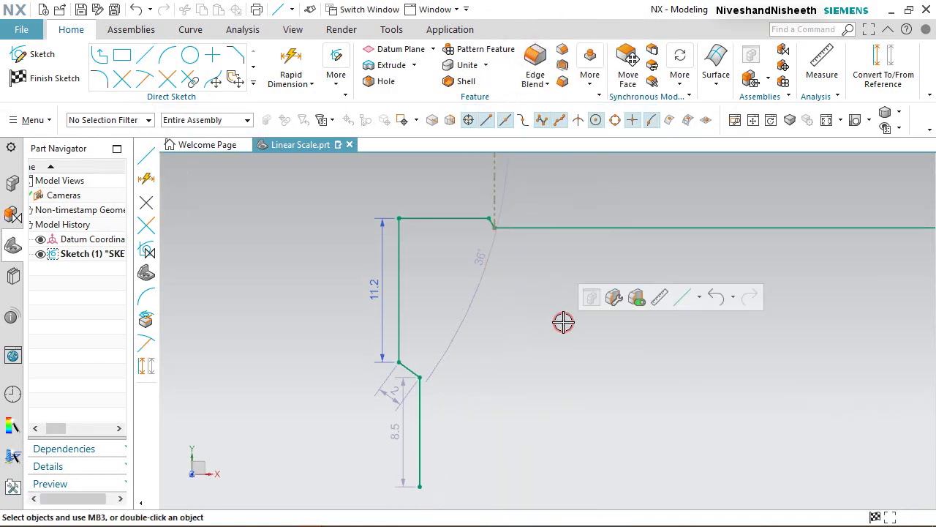
Step: Dimension the horizontal distance between the ends of the sloped line below the 11.2 mm line, and set it to 0.8 mm
click(699, 296)
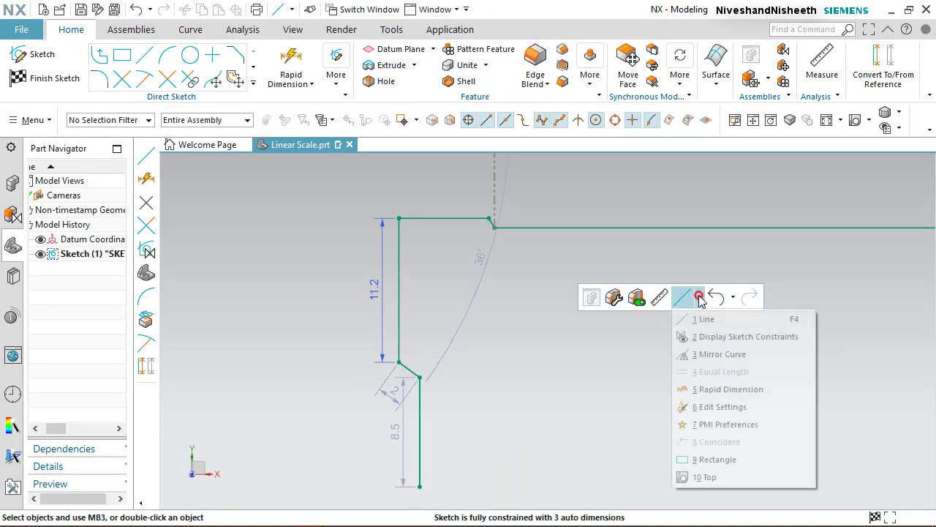
click(702, 391)
scroll(638, 417, up, 3)
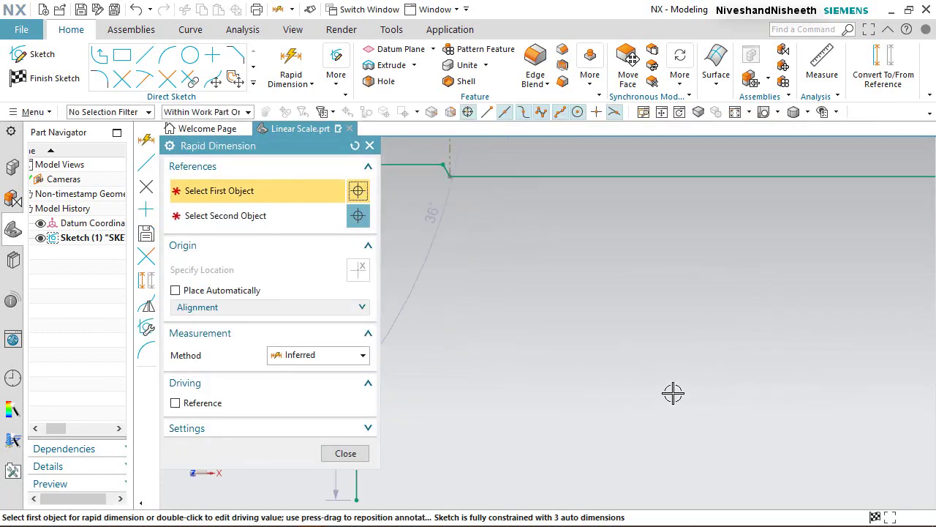
scroll(673, 391, down, 3)
scroll(480, 412, up, 3)
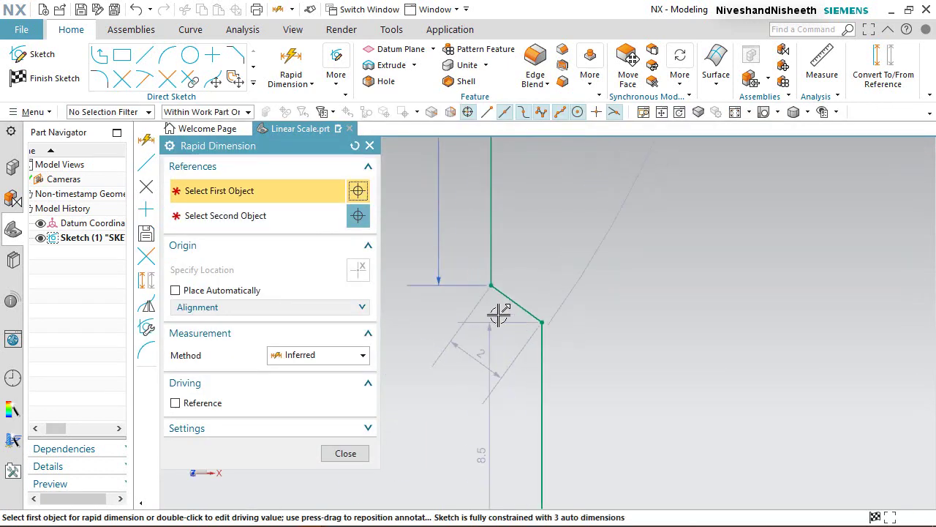
click(492, 286)
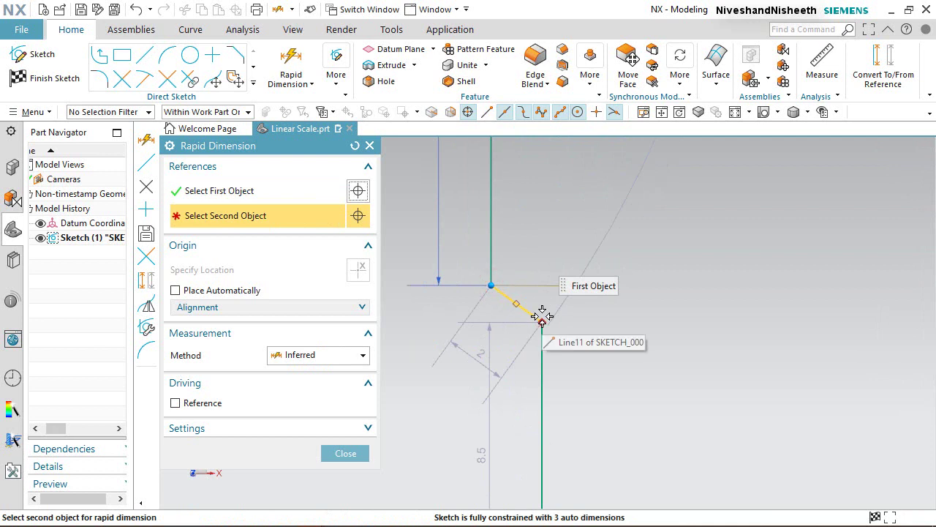
click(542, 316)
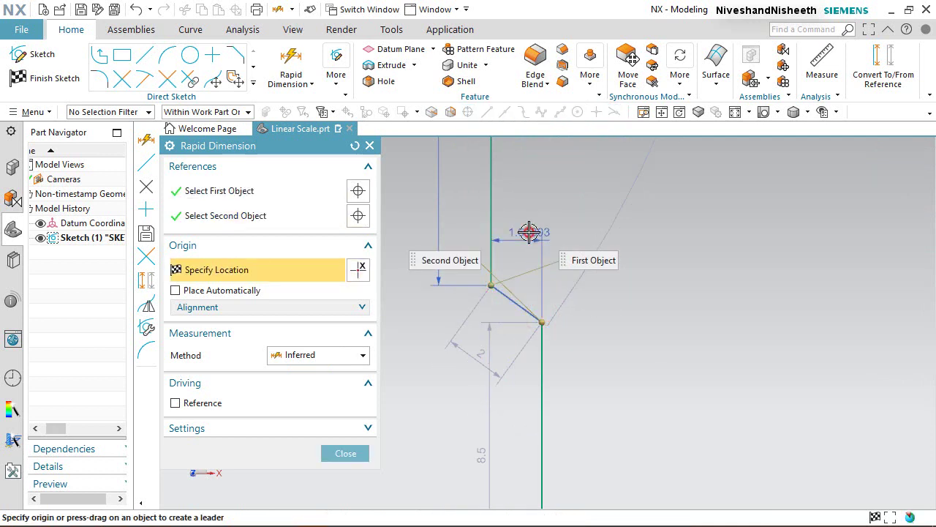
click(529, 232)
text(0.8)
key(Return)
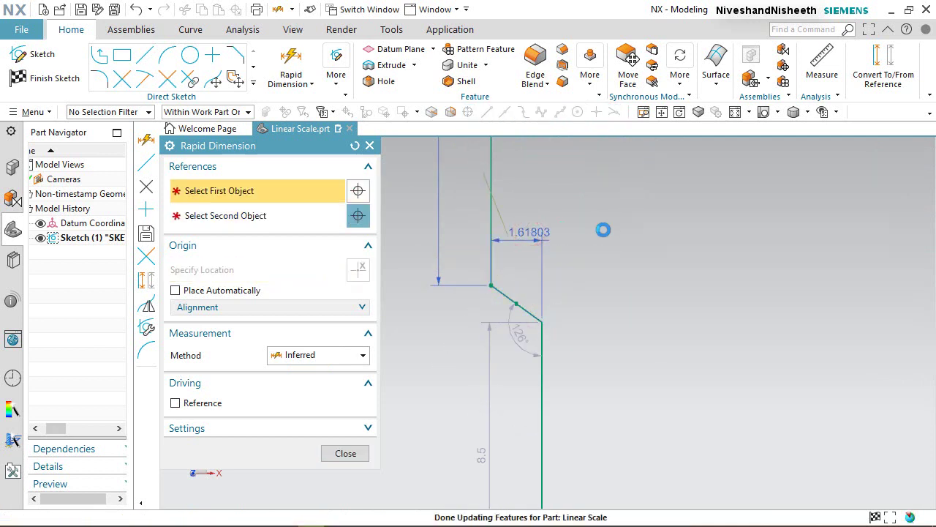
Step: Dimension the vertical distance between the ends of the same sloped line and set it to 0.8 mm
click(493, 285)
click(518, 301)
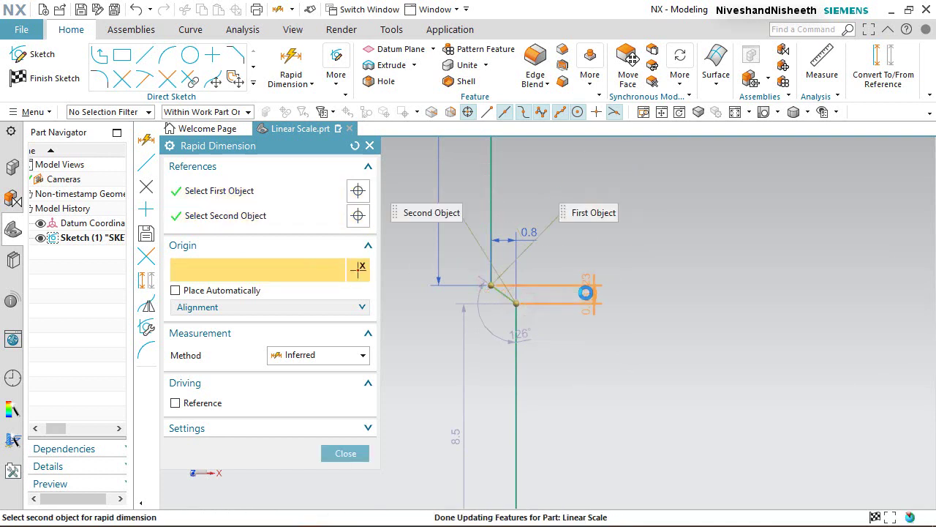
click(573, 293)
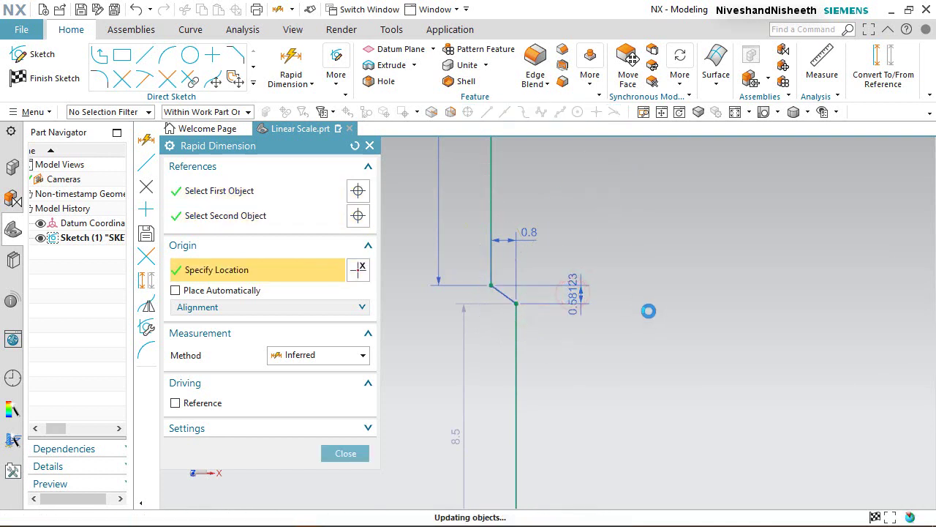
text(.8)
key(Return)
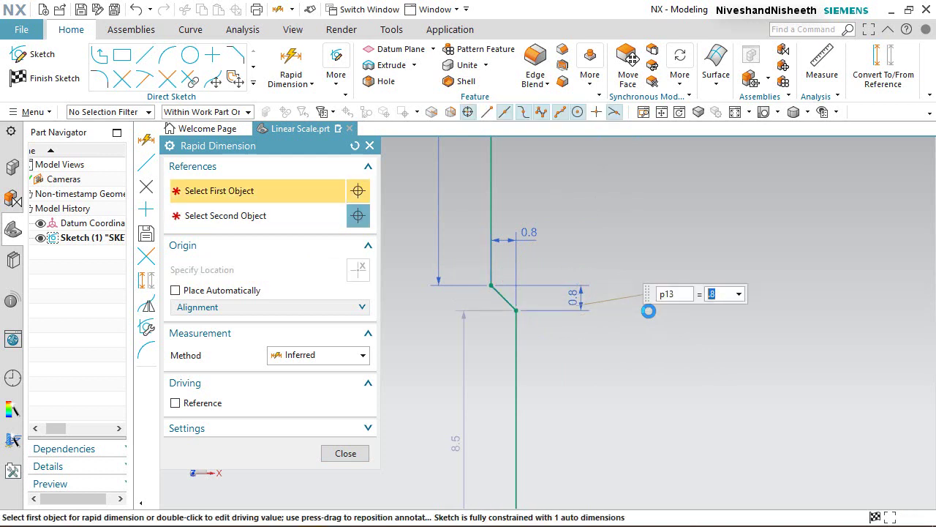
click(351, 450)
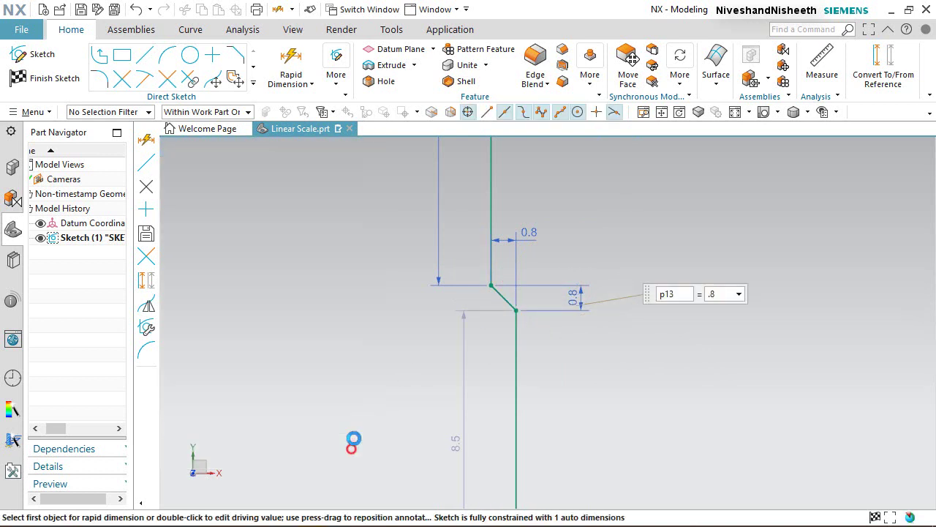
Step: Dimension the length of the vertical line below the short sloped line and set it to 28 mm
key(d)
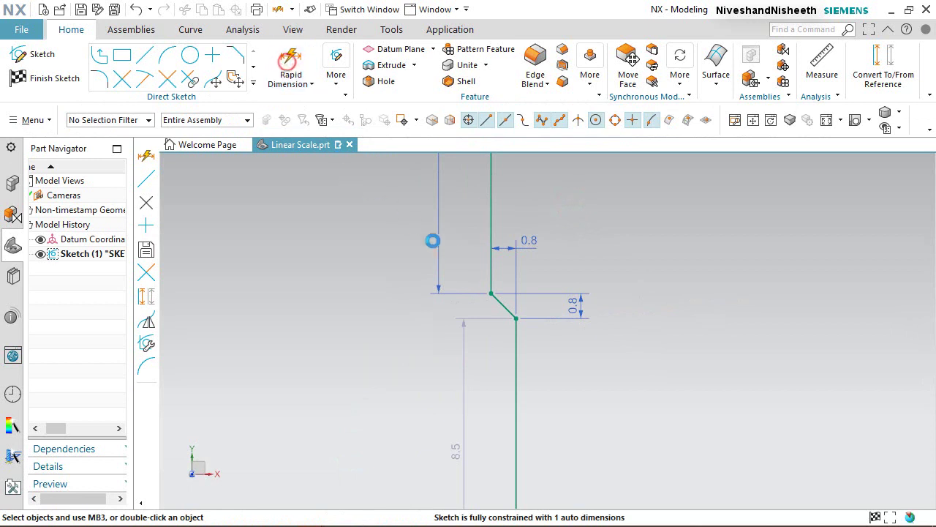
scroll(452, 253, up, 3)
scroll(452, 253, down, 5)
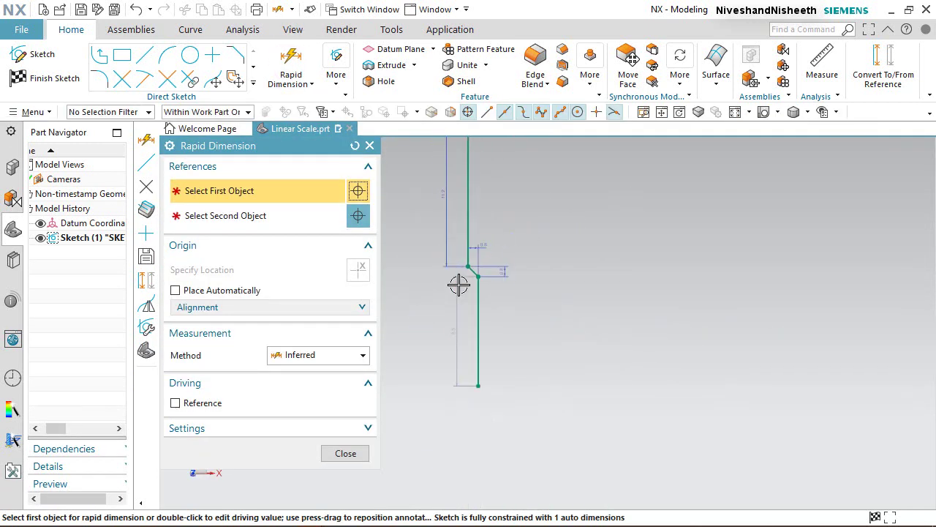
click(484, 310)
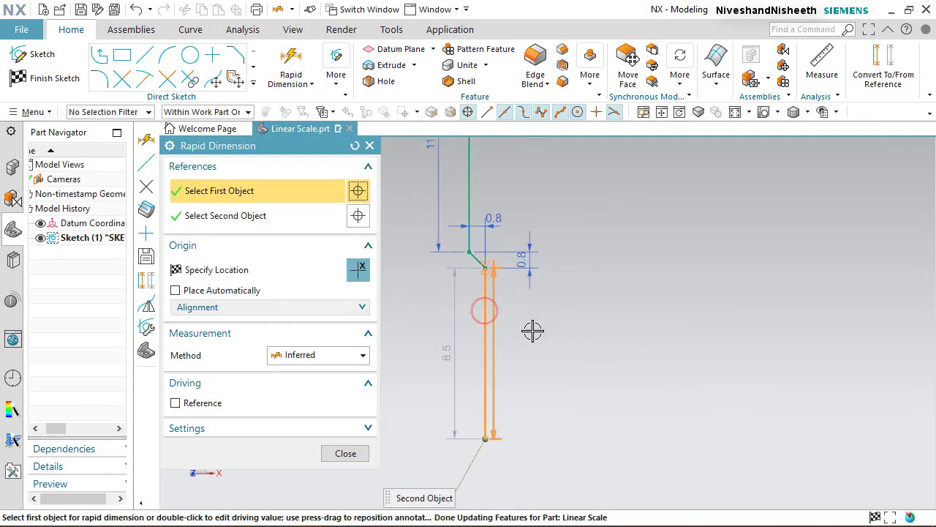
click(521, 336)
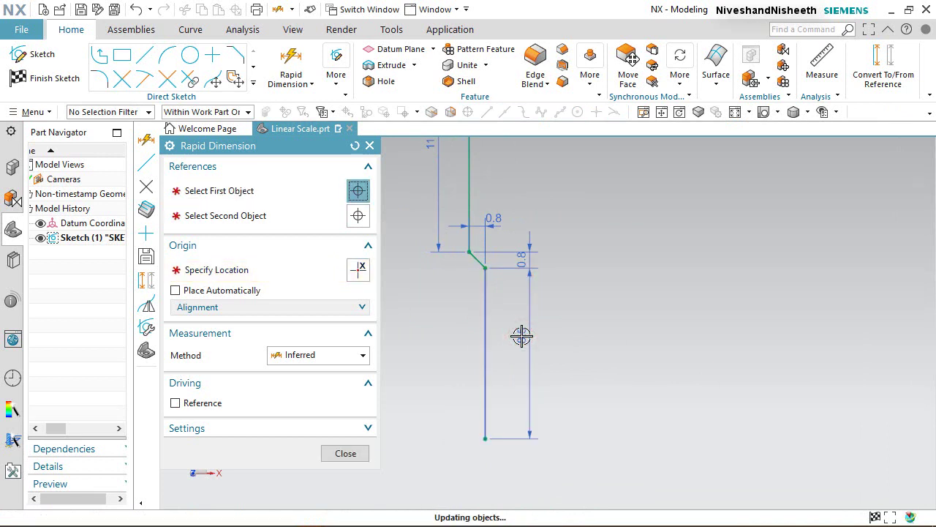
click(339, 453)
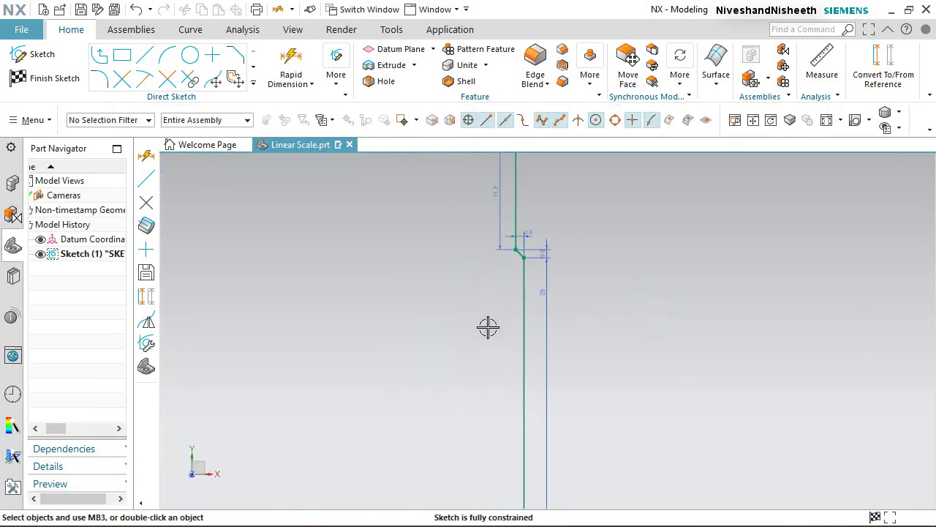
Step: Draw a sloped line about 8 mm long, up and to the left from the lower end of the 28 mm line
scroll(467, 372, down, 5)
scroll(467, 372, up, 6)
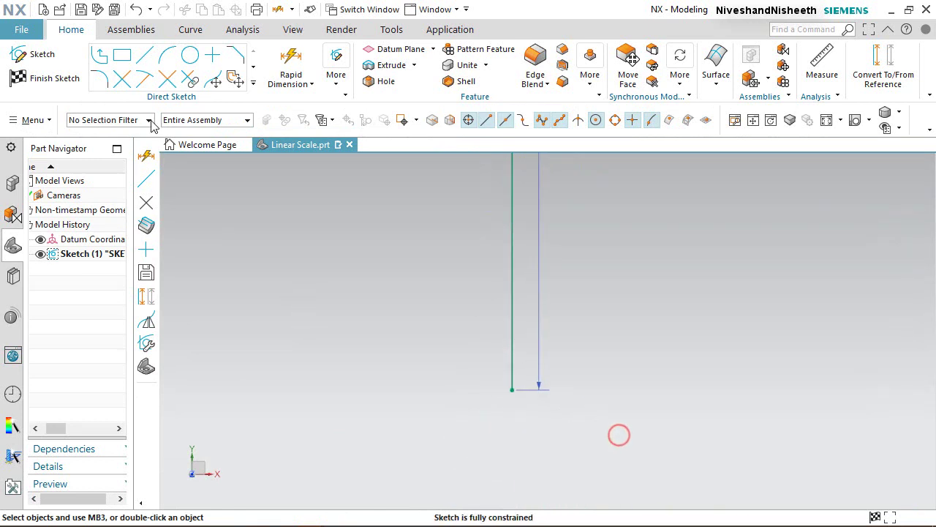
click(509, 380)
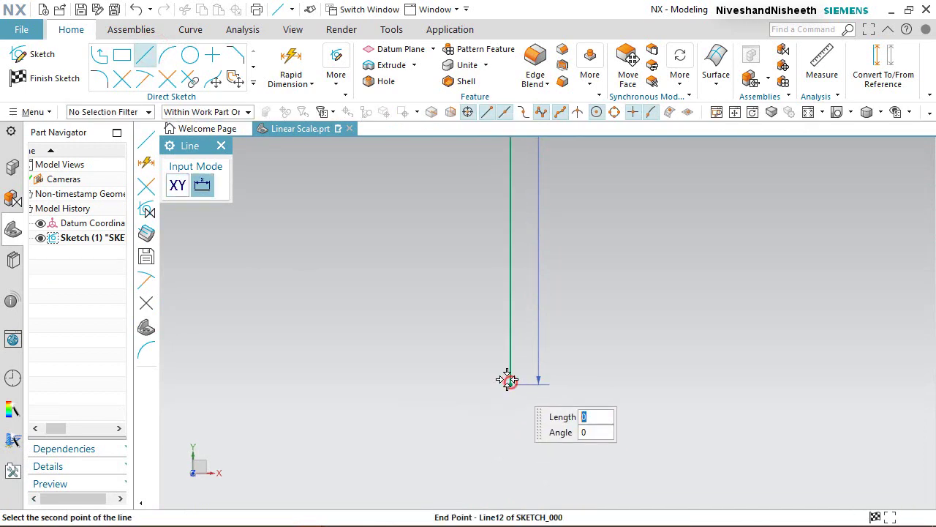
click(435, 343)
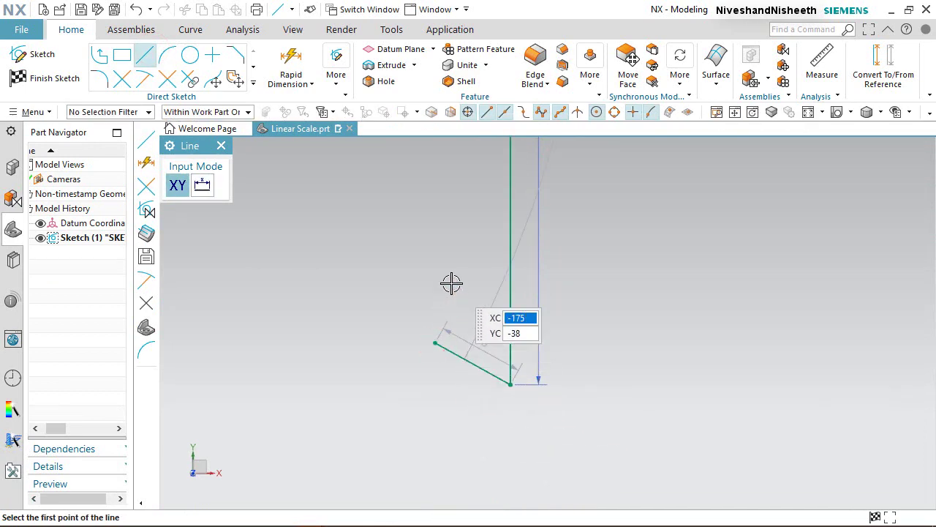
right_click(451, 283)
click(474, 34)
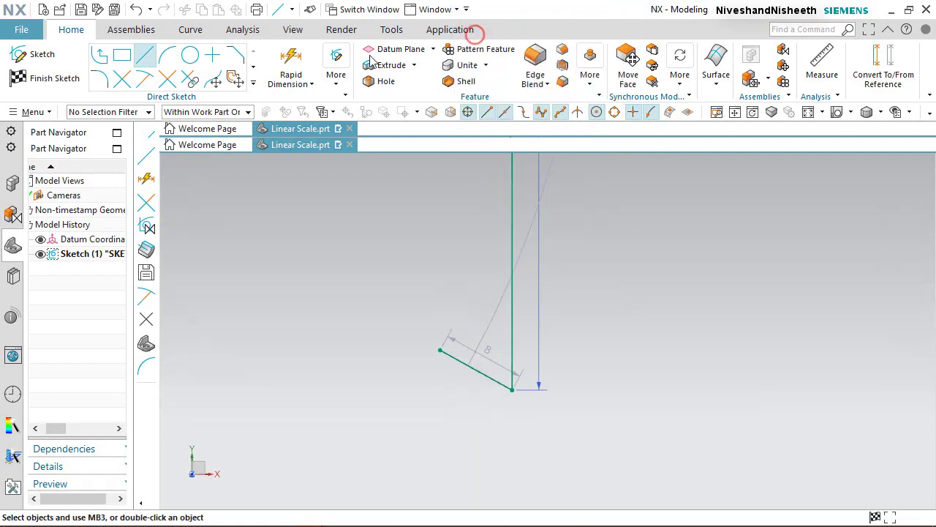
Step: Dimension the horizontal distance between the ends of the new sloped line at the jaw tip and set it to 5.8 mm
click(292, 67)
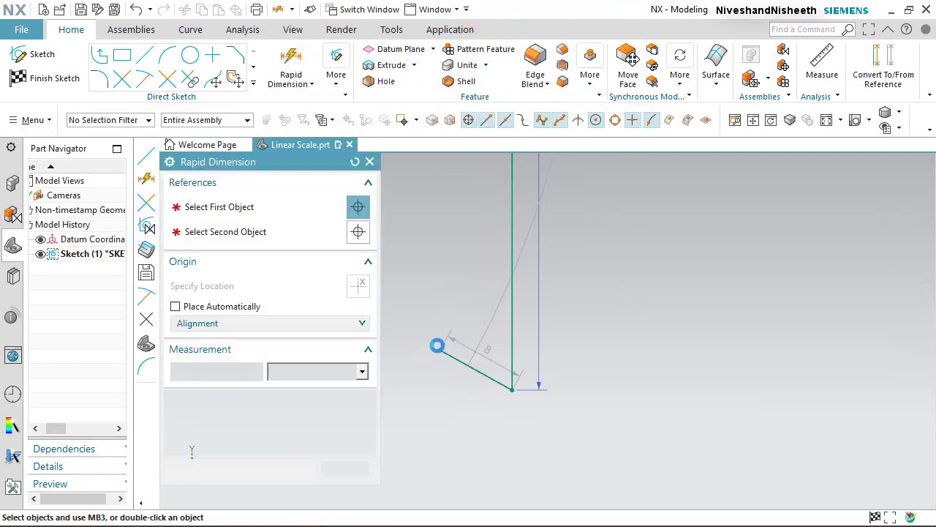
click(435, 343)
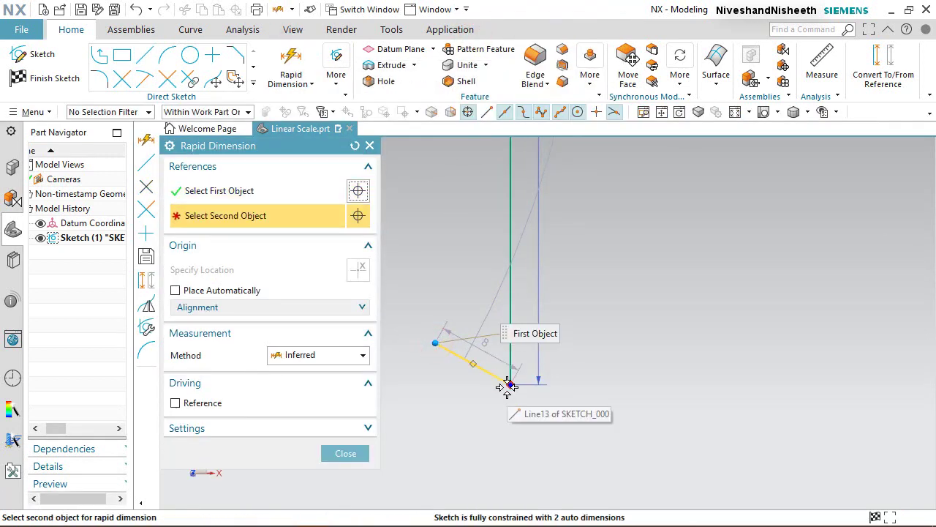
click(476, 393)
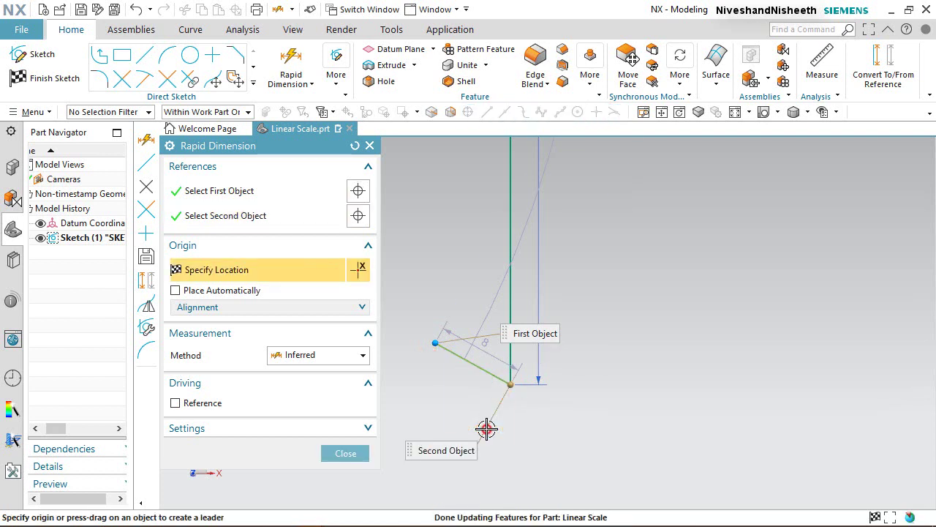
click(487, 429)
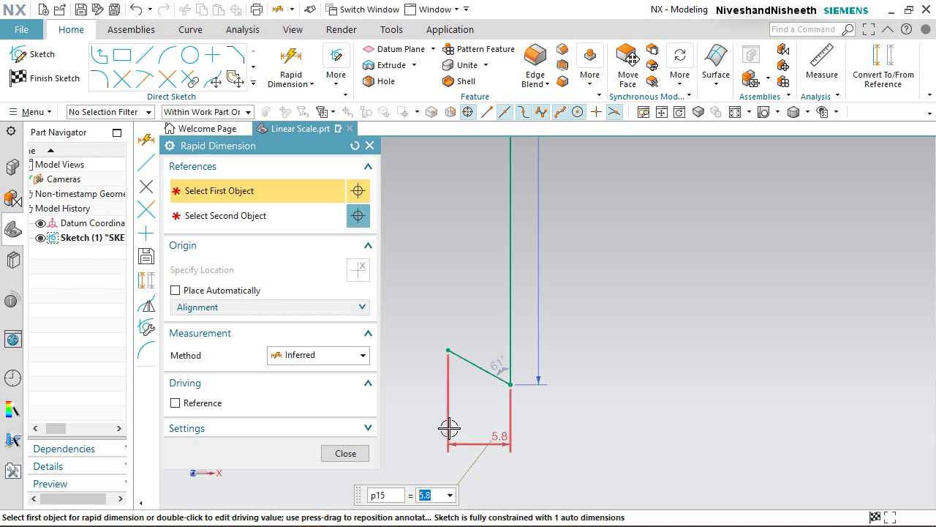
Step: Dimension the vertical distance between the ends of the jaw tip's sloped line and set it to 2.95525 mm
click(449, 346)
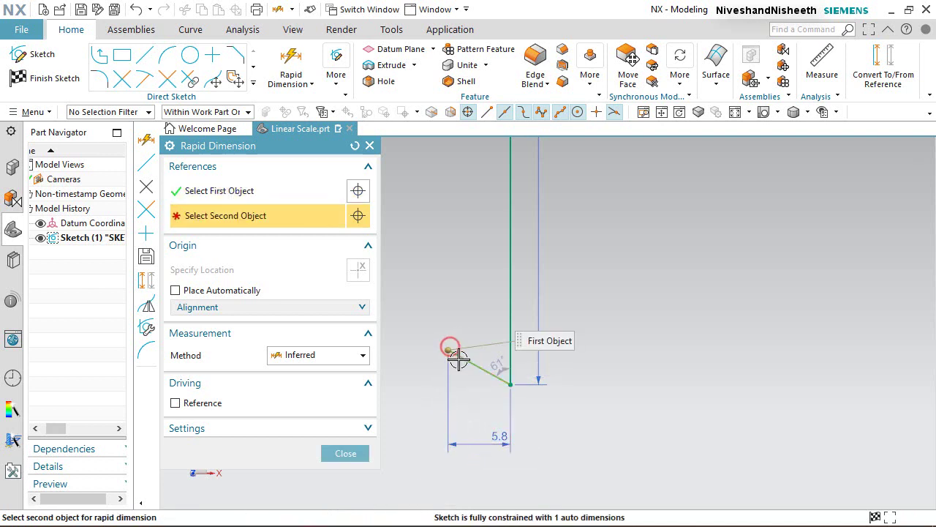
click(503, 383)
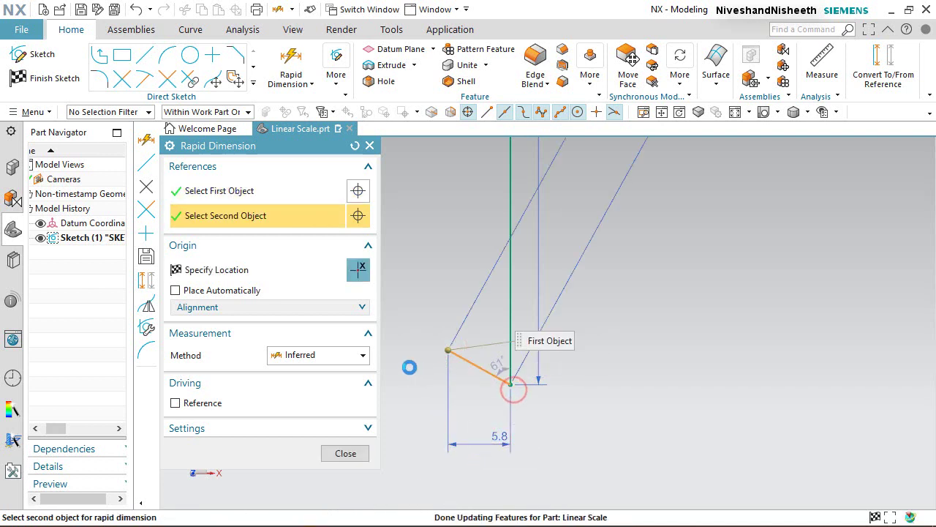
click(396, 369)
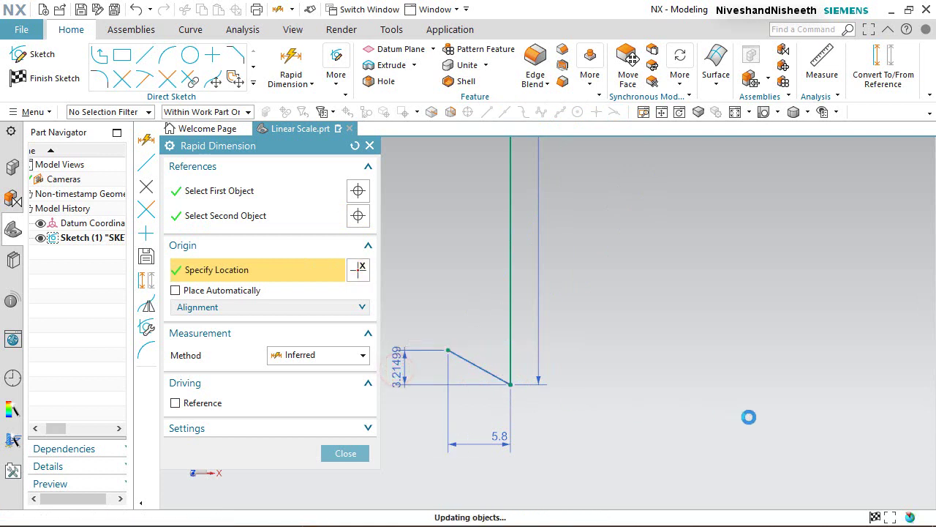
text(2.955)
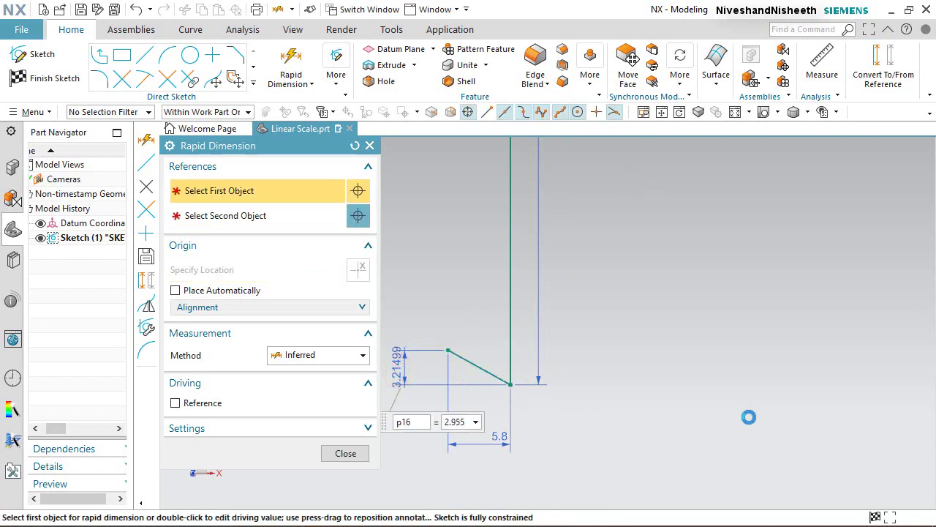
text(25)
key(Return)
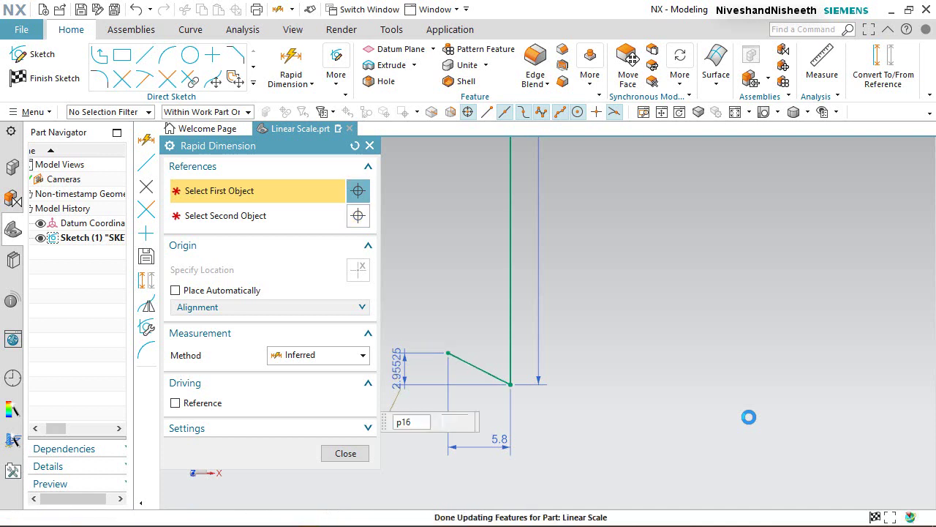
click(344, 453)
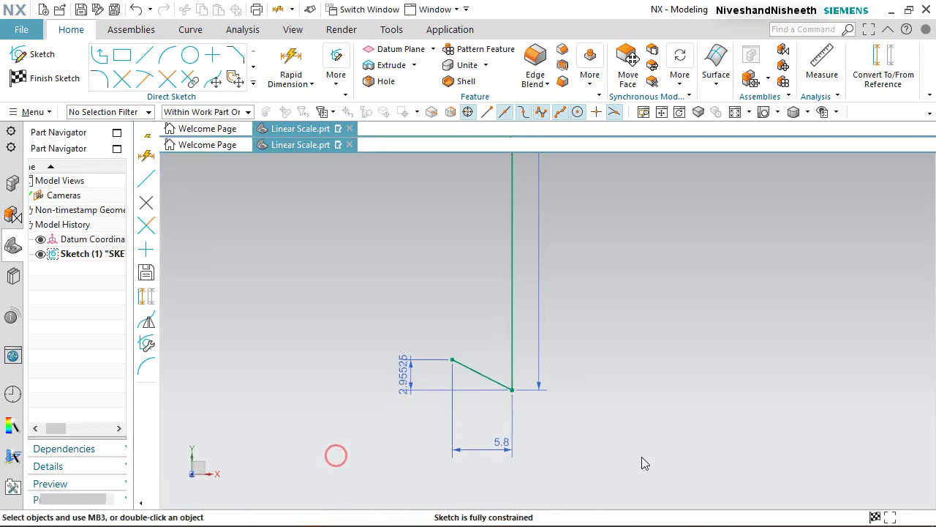
Step: Draw a line about 19.5 mm long, steeply up and to the left from the upper end of the jaw tip's sloped line
click(641, 456)
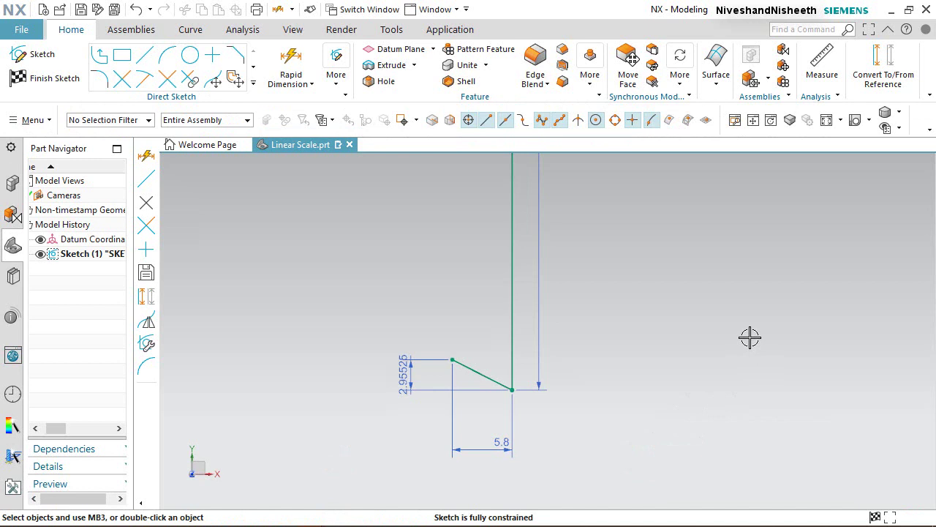
click(146, 55)
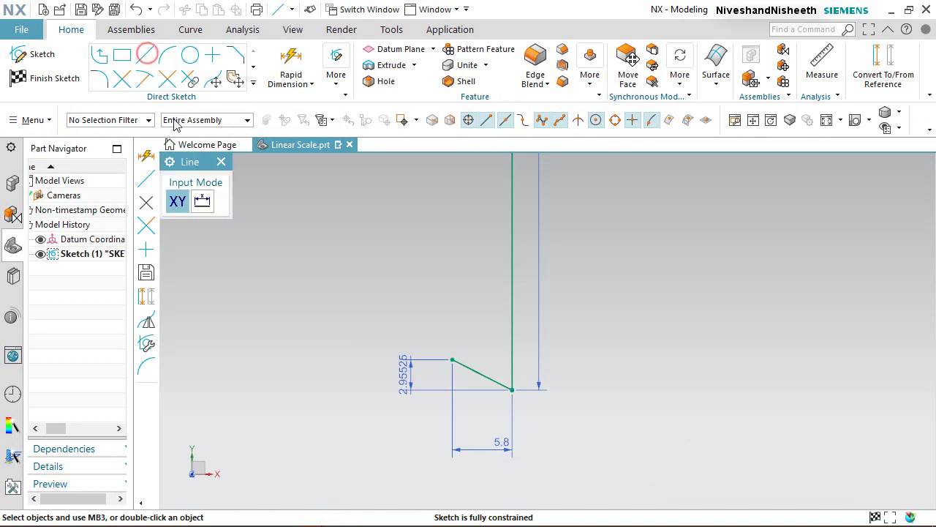
click(451, 354)
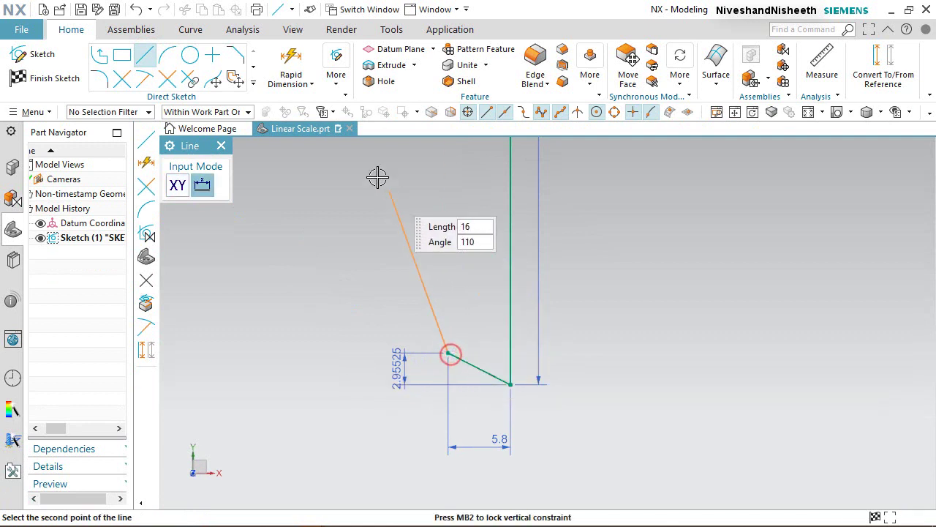
click(362, 163)
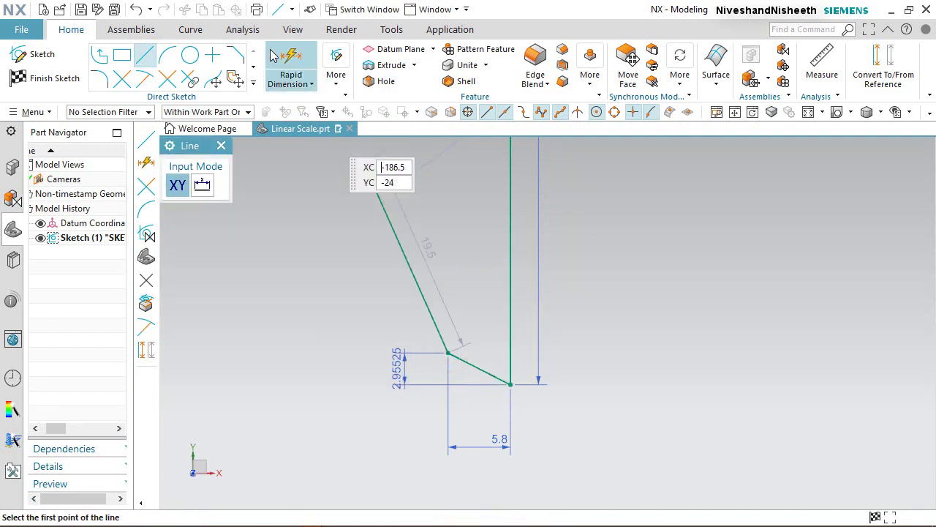
key(Escape)
Step: Dimension the vertical distance between the ends of the long slanted jaw line and set it to 31.54475 mm
key(d)
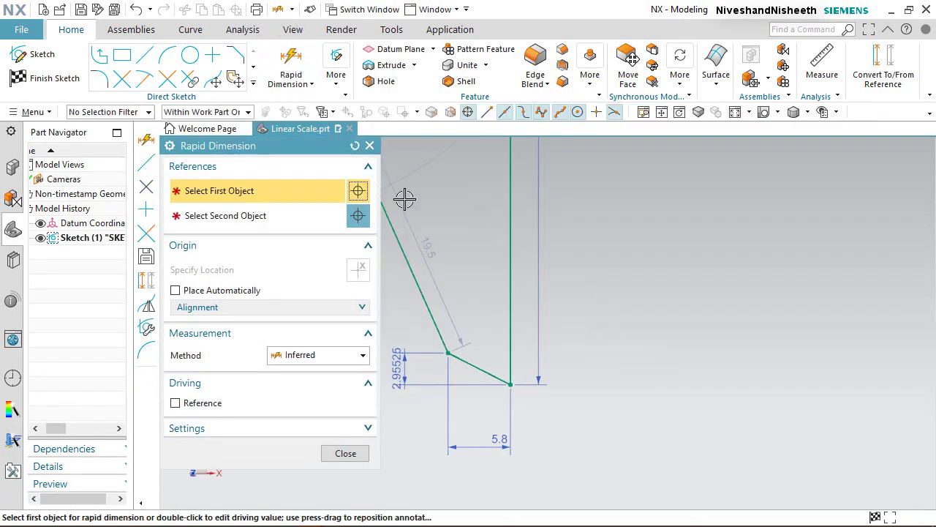
scroll(610, 322, down, 3)
scroll(487, 268, up, 3)
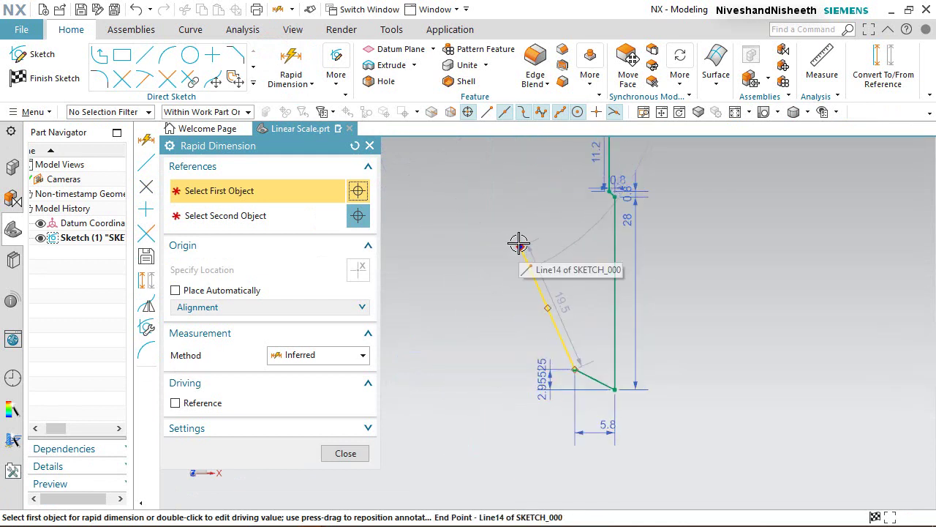
click(519, 244)
click(576, 370)
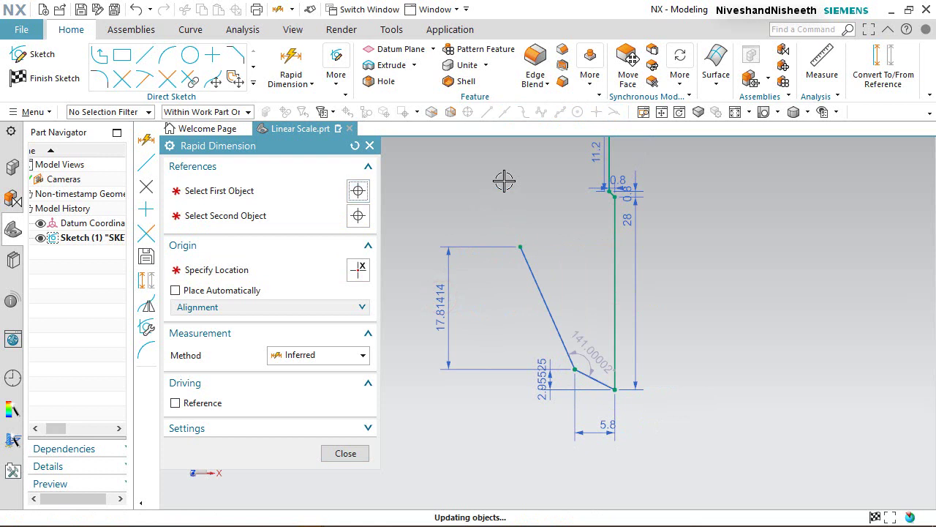
text(31.)
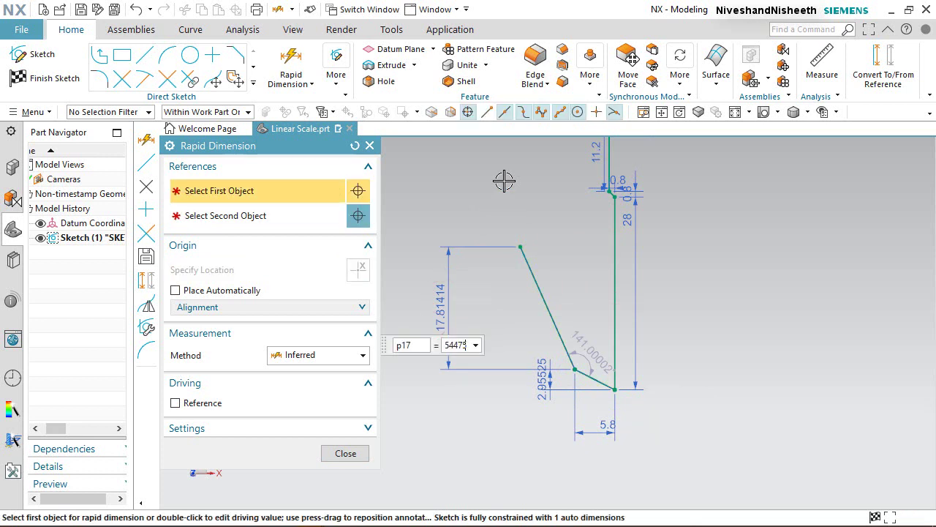
text(54475)
key(Return)
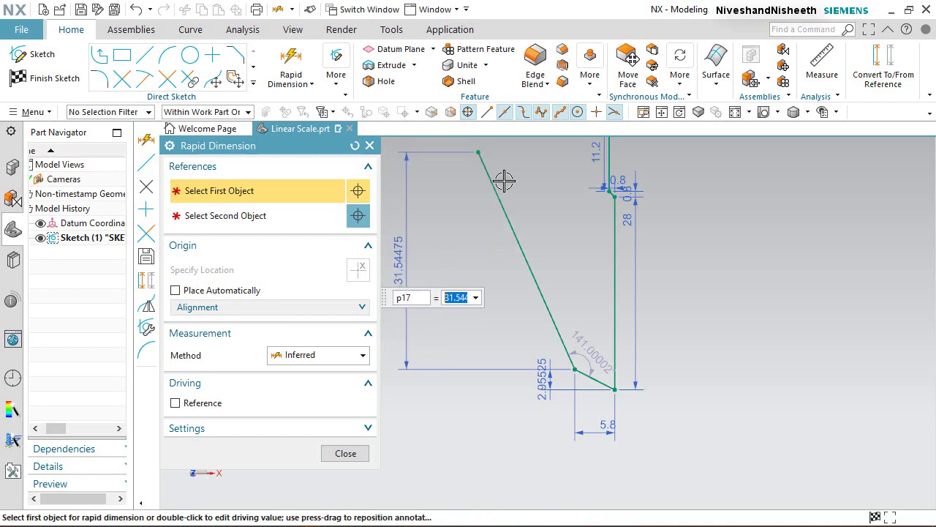
click(351, 461)
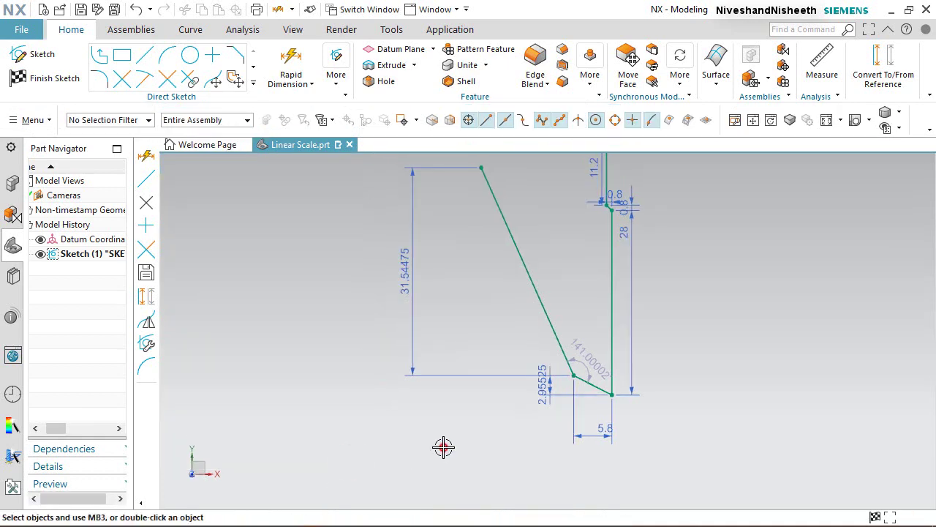
Step: Draw a 27.057 mm vertical line upward from the upper end of the long slanted jaw line
scroll(442, 444, down, 3)
scroll(513, 212, up, 2)
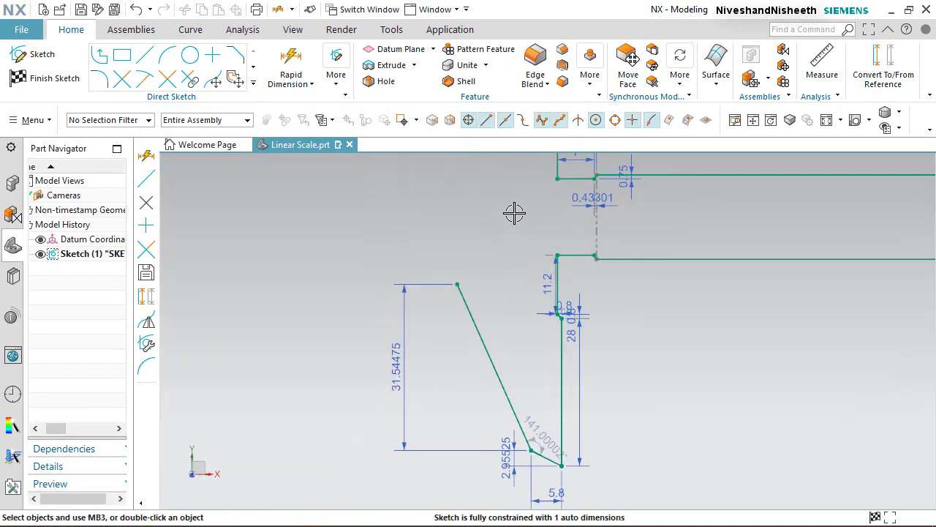
click(144, 55)
click(451, 273)
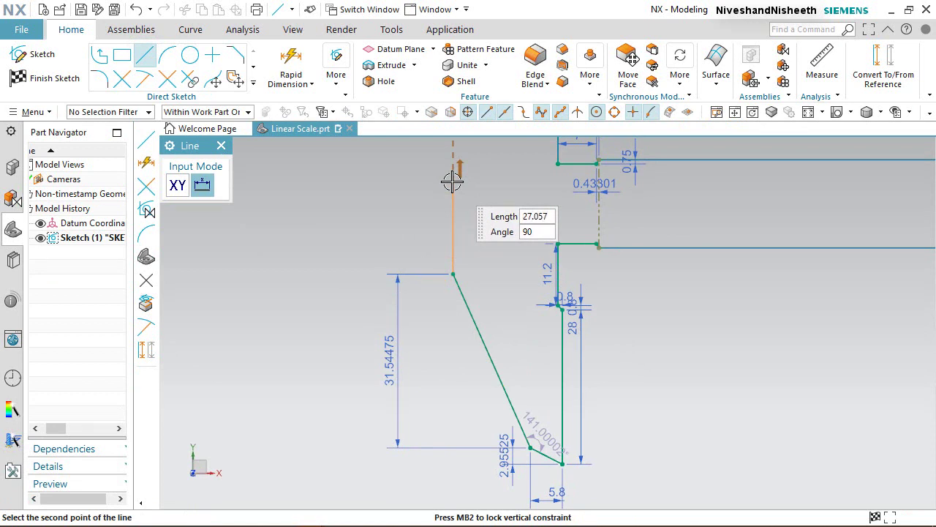
click(452, 180)
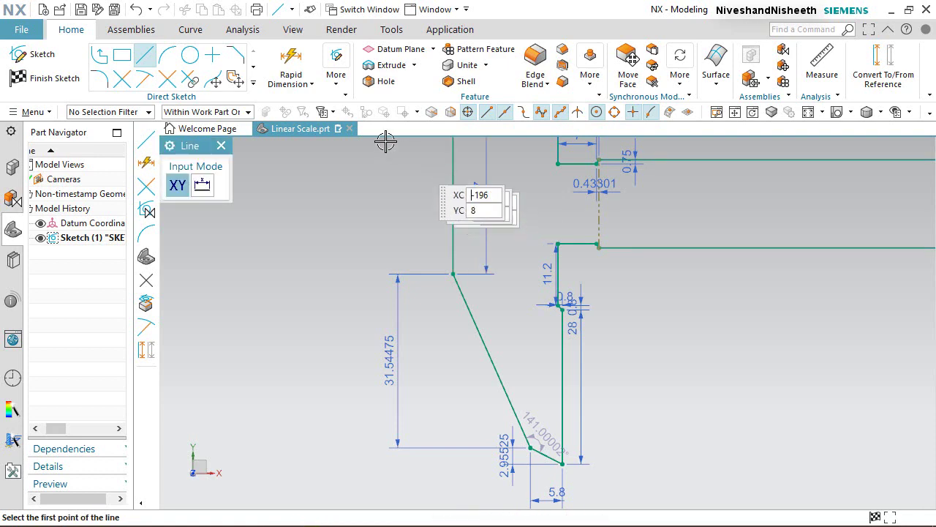
Step: Dimension the horizontal distance from the jaw's outer vertical line to the dashed reference line and set it to 20.63301 mm
click(293, 62)
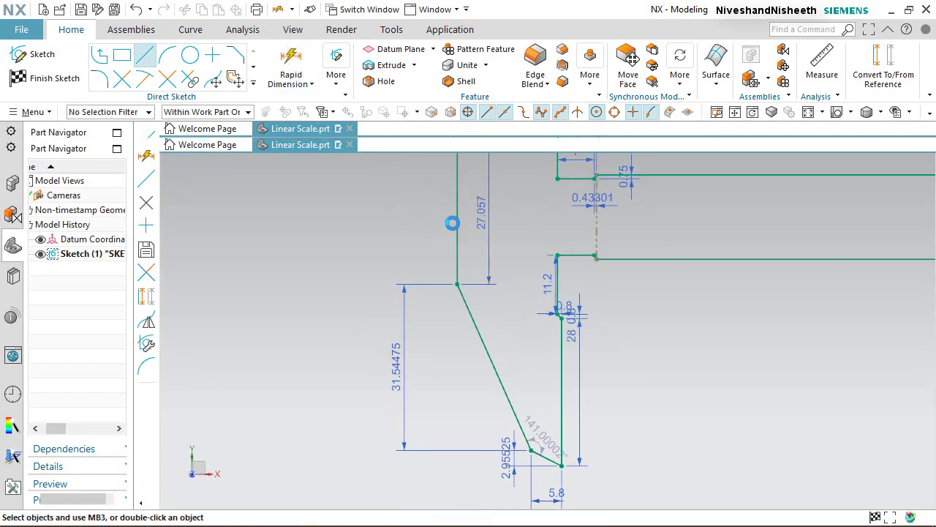
click(453, 216)
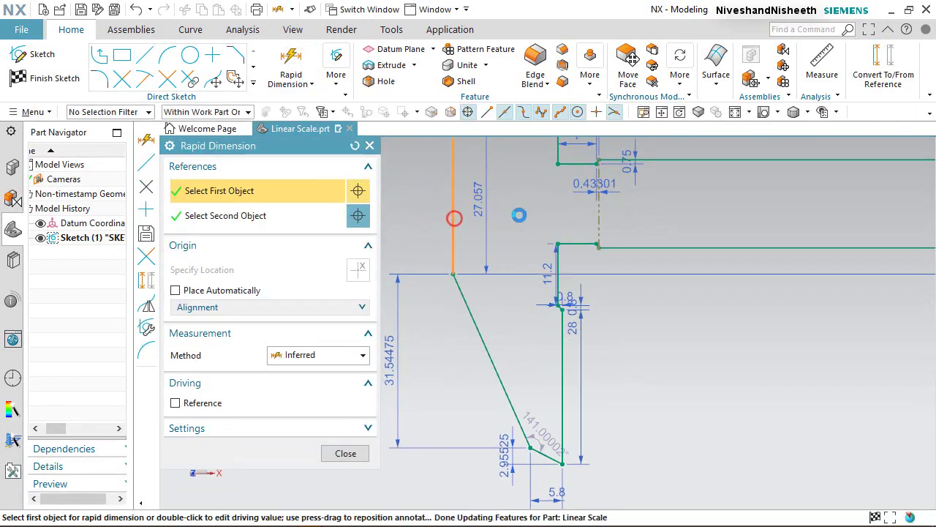
click(599, 209)
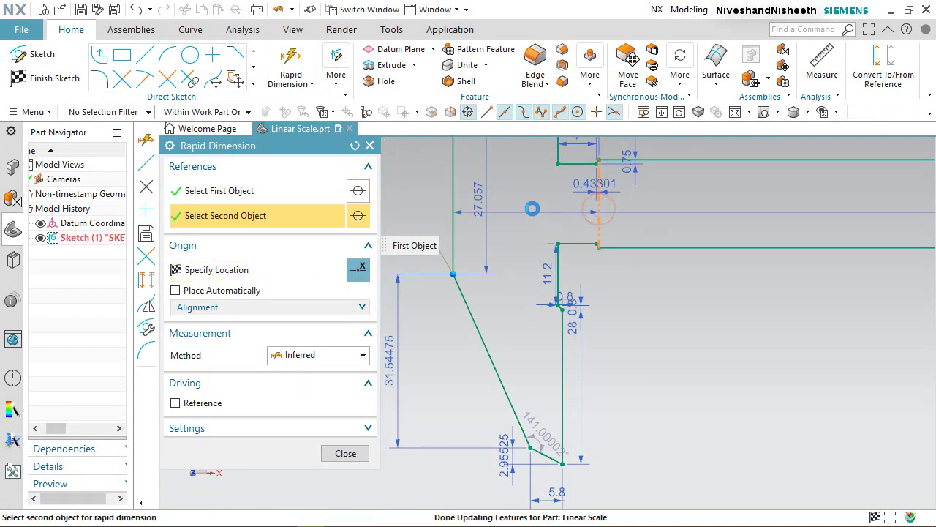
click(528, 208)
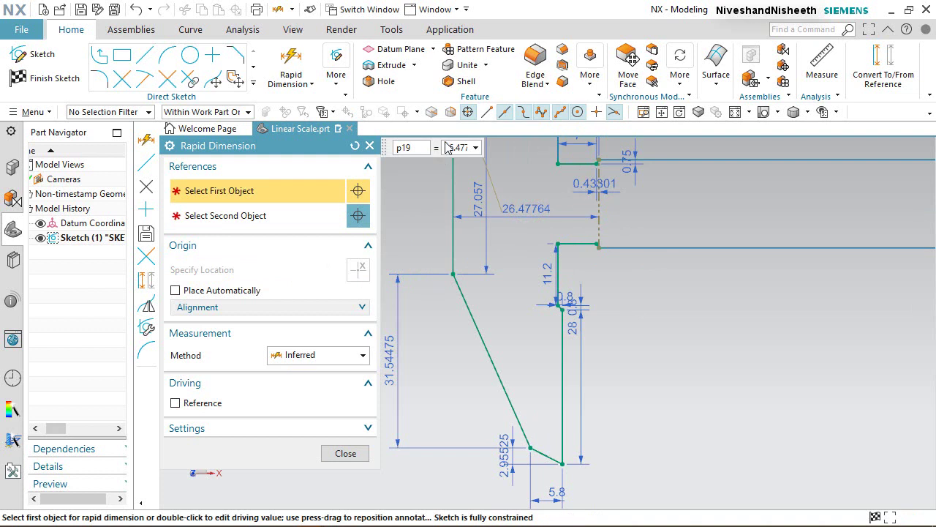
click(447, 148)
text(2)
key(Return)
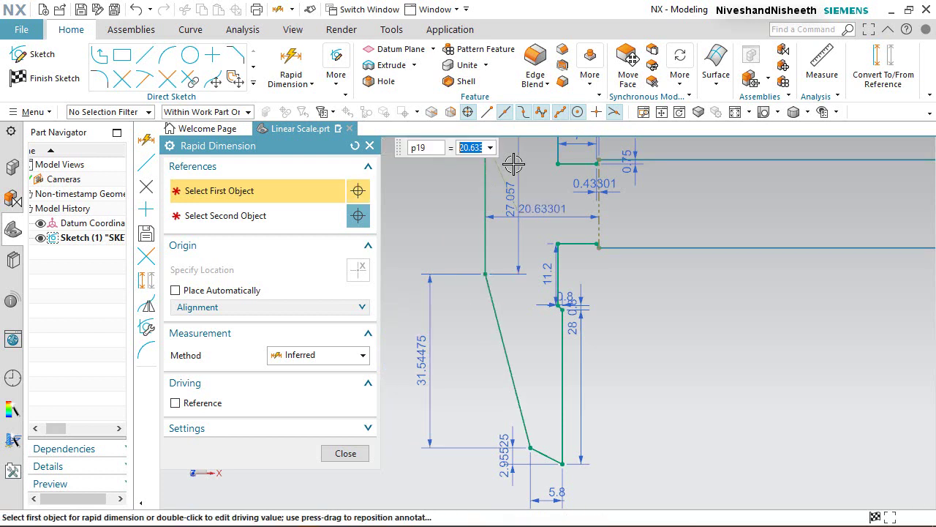
click(330, 452)
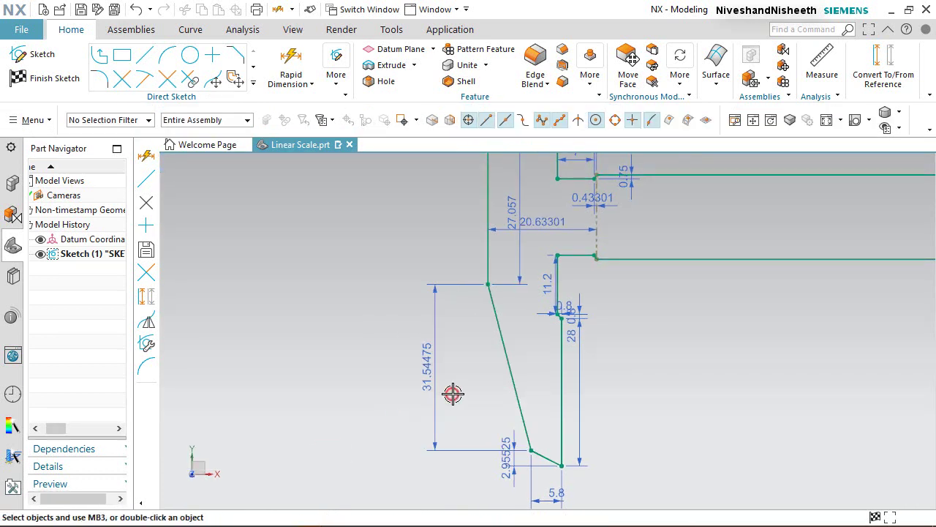
Step: Draw a 7.58475 mm horizontal line inward from the outer vertical line's upper end and a 5.943 mm vertical line up from its end
scroll(481, 402, up, 3)
scroll(535, 295, down, 3)
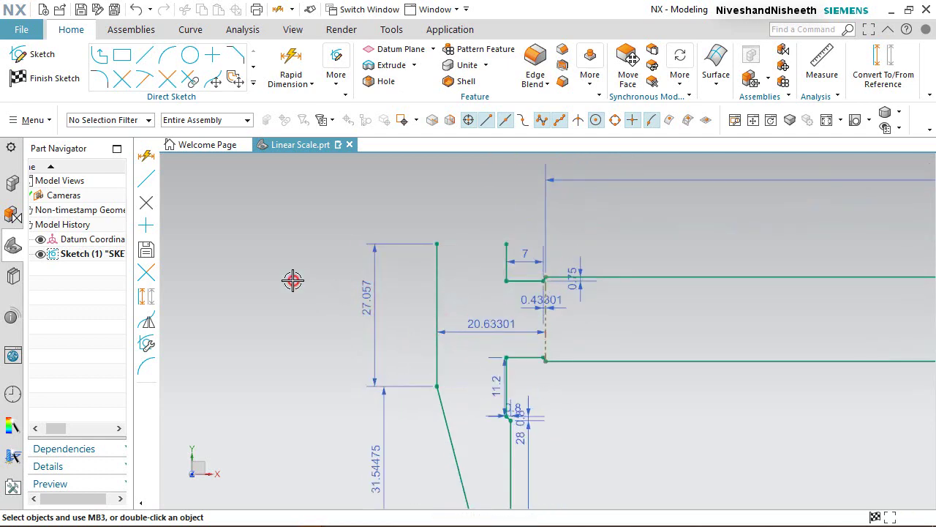
click(293, 279)
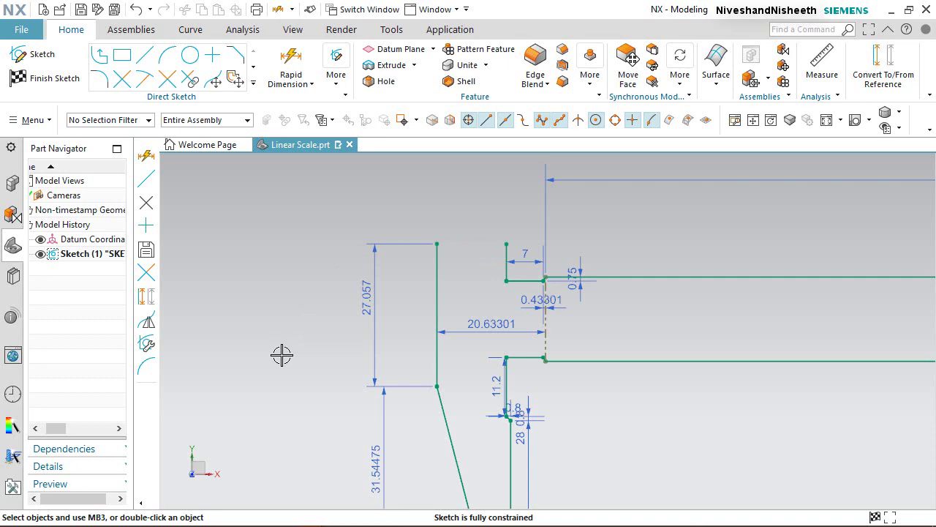
click(144, 55)
scroll(489, 188, up, 3)
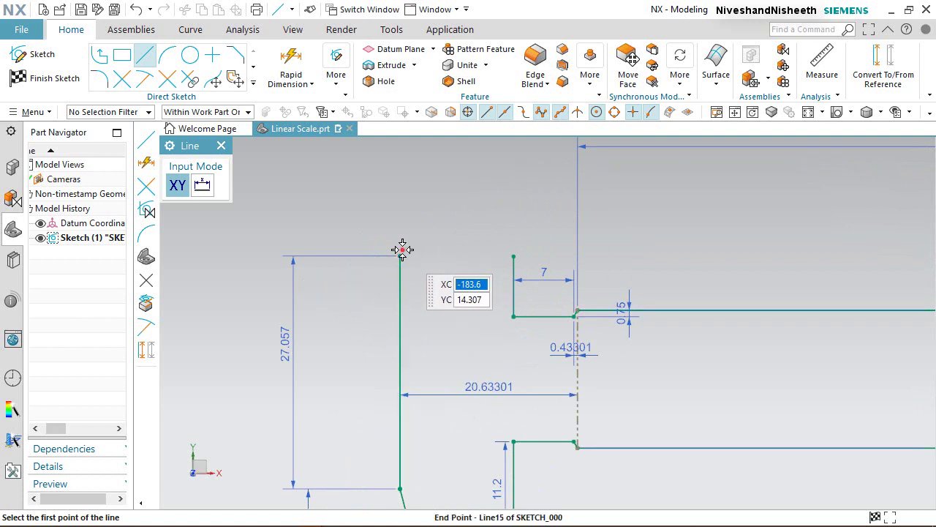
click(400, 253)
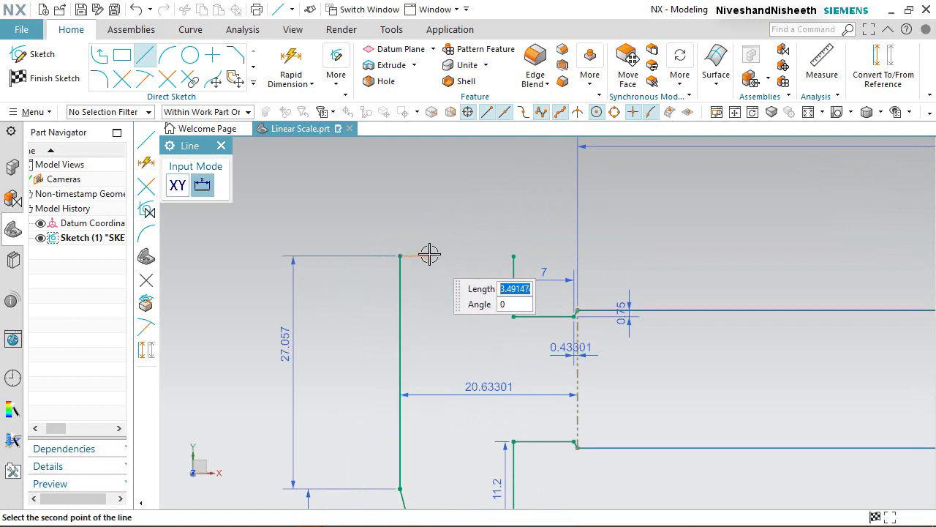
text(7.58)
key(Return)
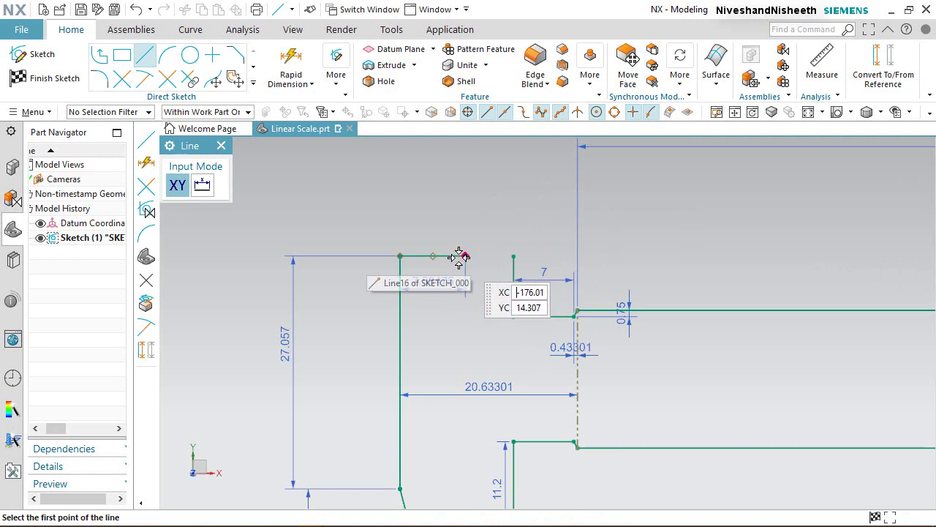
click(465, 256)
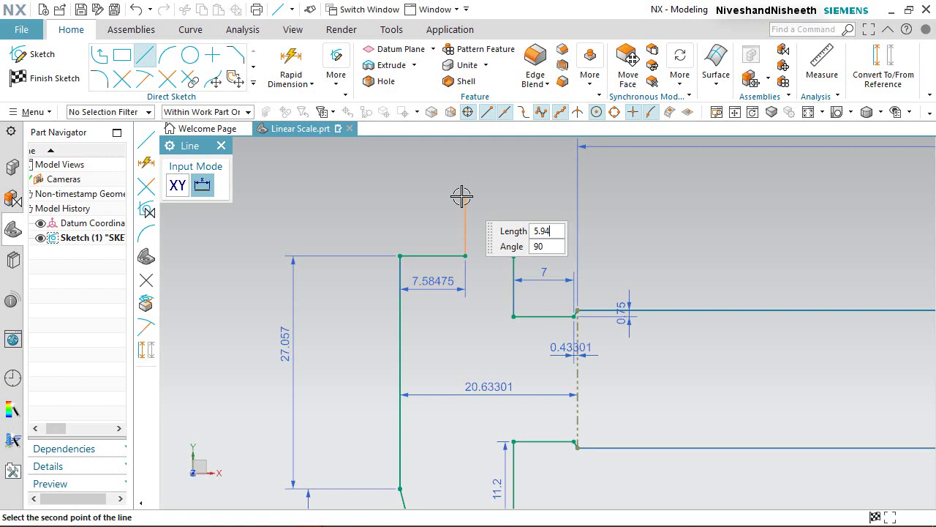
key(Return)
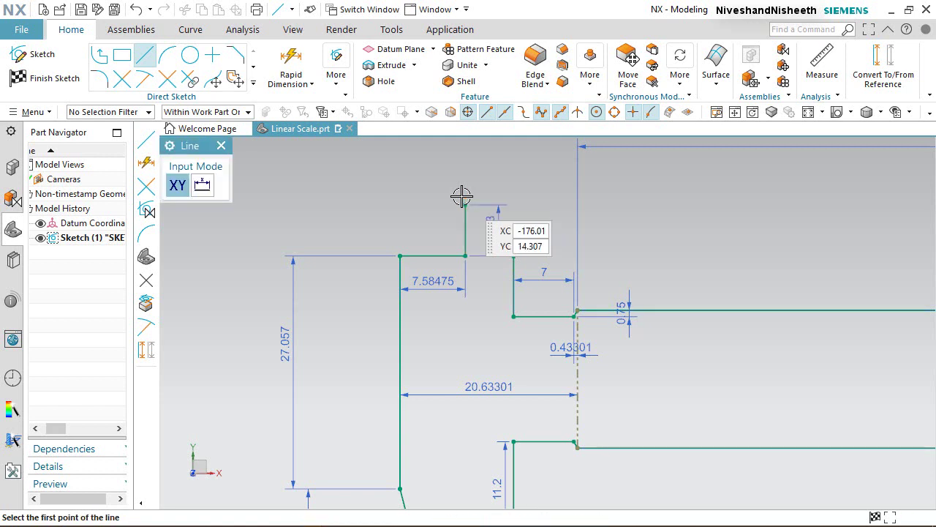
Step: Draw a horizontal line about 1.93 mm long outward from the upper end of the 5.943 mm vertical line
scroll(487, 341, down, 1)
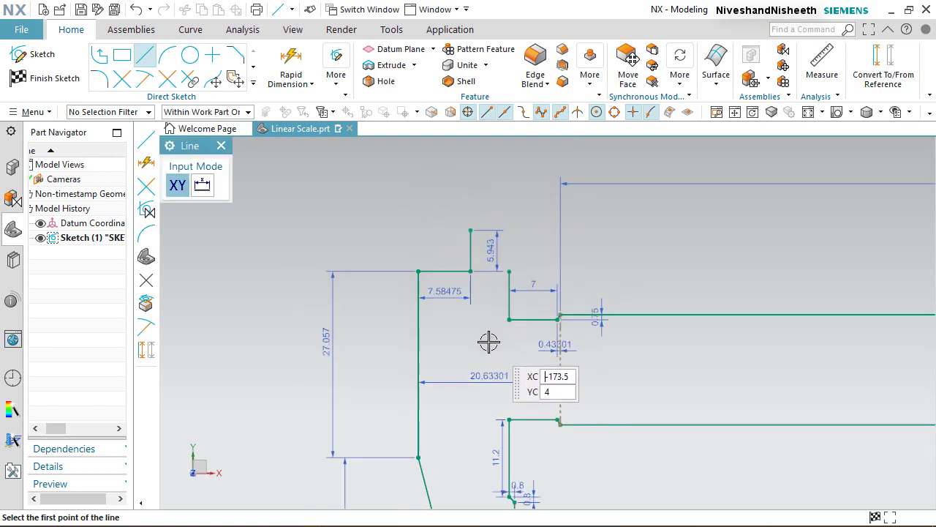
scroll(522, 161, down, 2)
scroll(522, 161, up, 3)
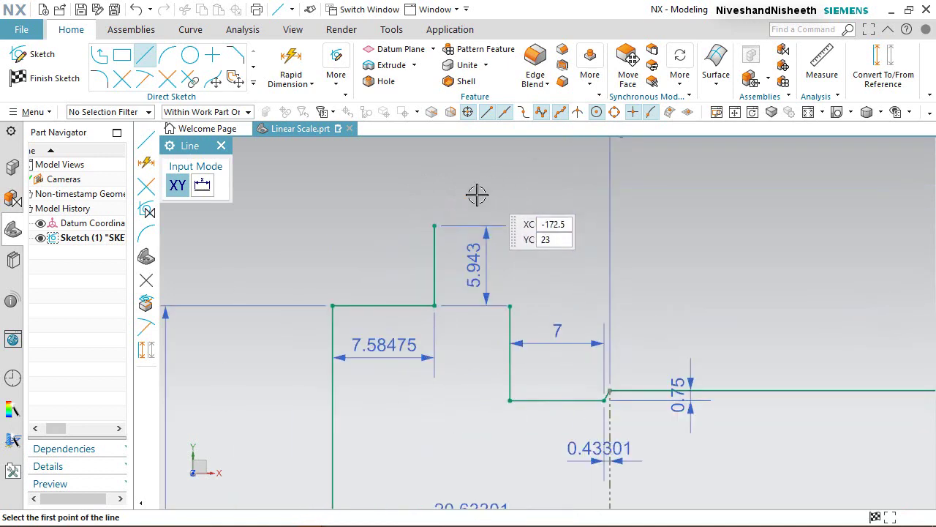
click(435, 223)
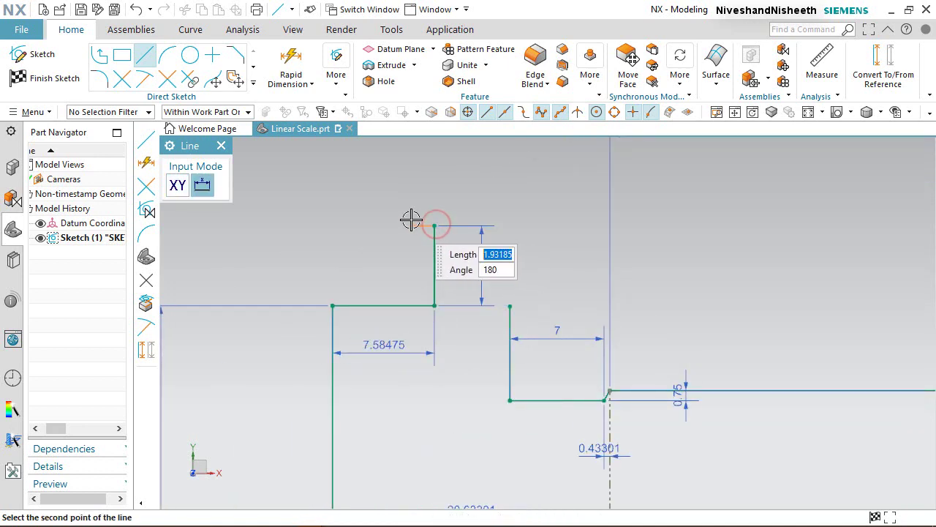
click(408, 224)
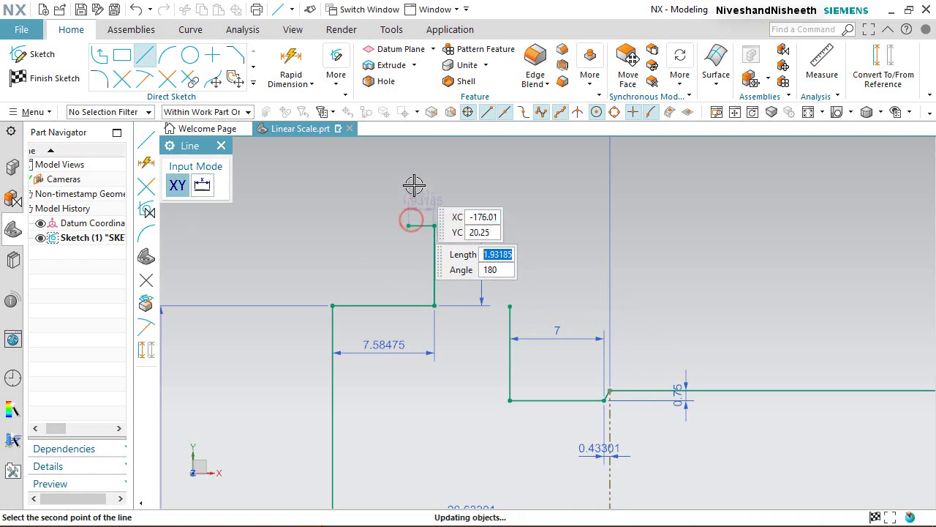
Step: Draw a 9.5 mm vertical line upward from the outer end of the short horizontal line and finish line drawing
click(407, 223)
scroll(397, 303, down, 3)
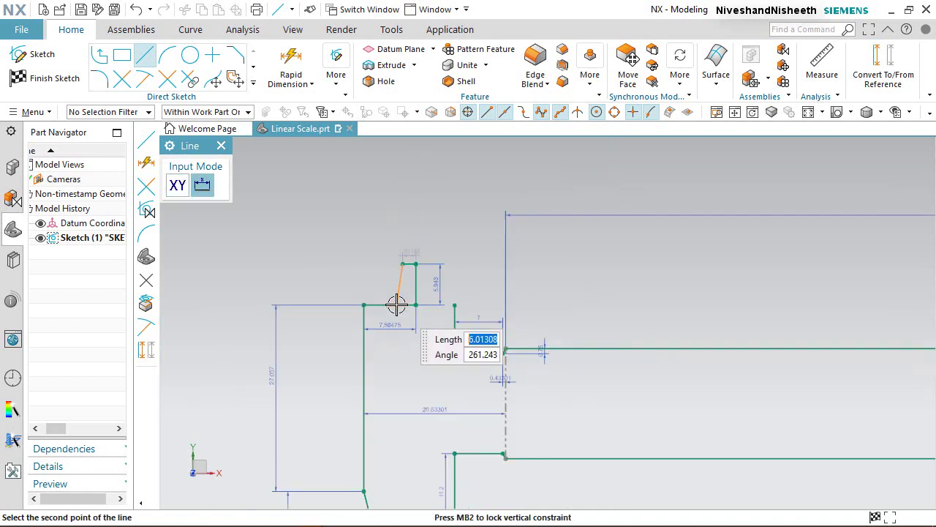
scroll(404, 242, up, 3)
text(9.5)
key(Return)
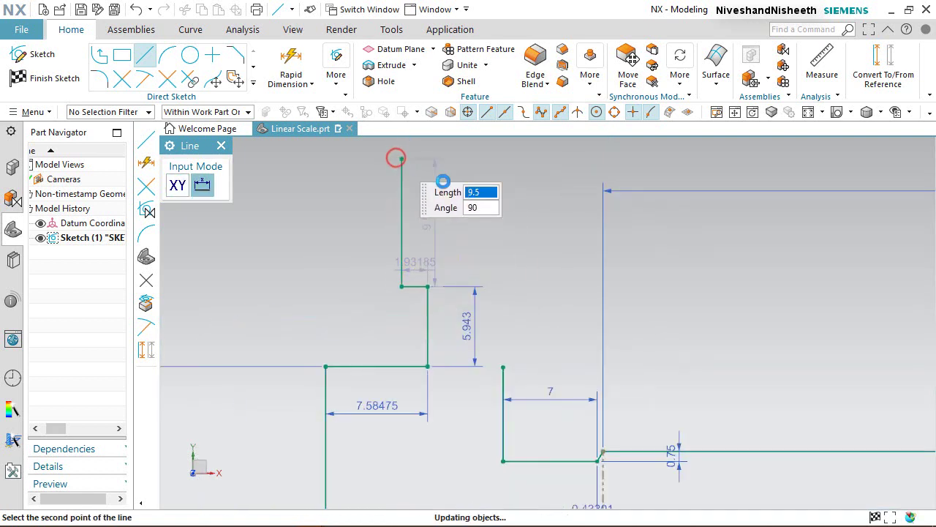
right_click(444, 167)
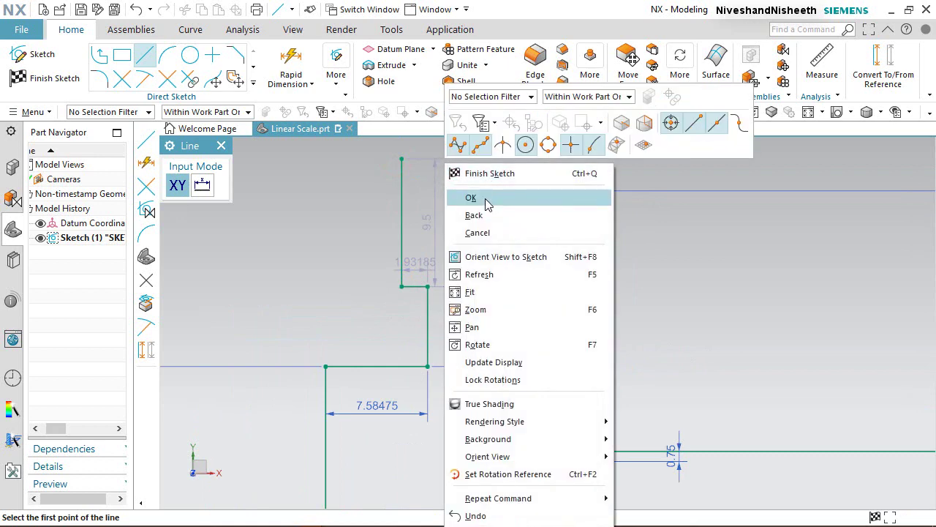
click(485, 197)
click(333, 214)
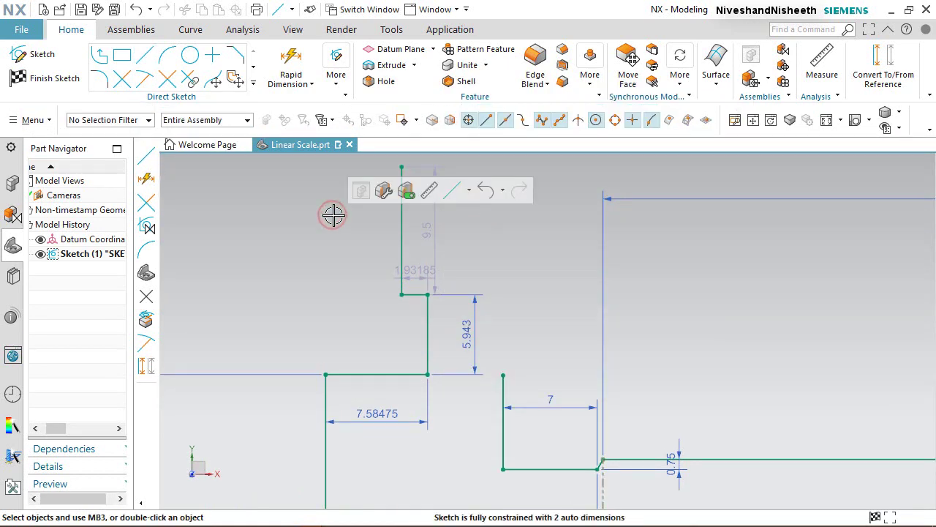
Step: Dimension the vertical distance from the upper jaw's tip to the open end of the inner vertical line and set it to 15.29964 mm
click(291, 65)
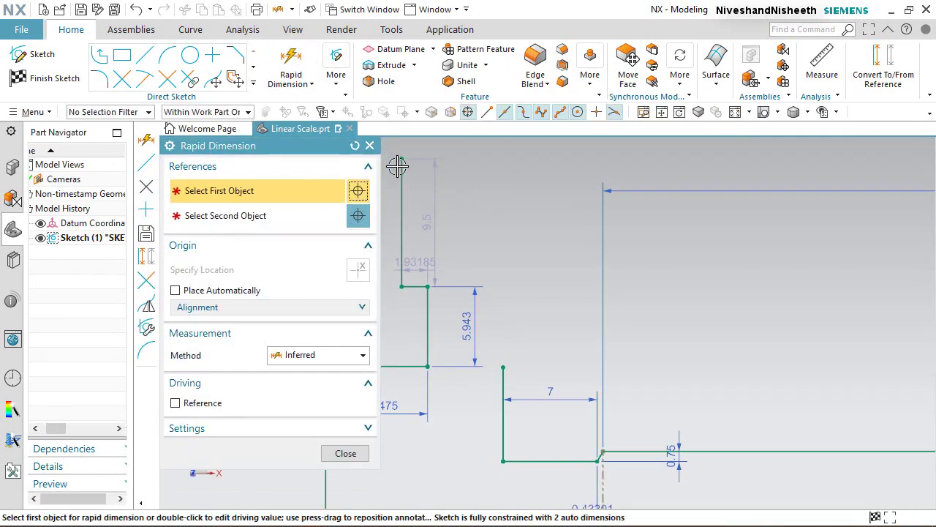
click(402, 159)
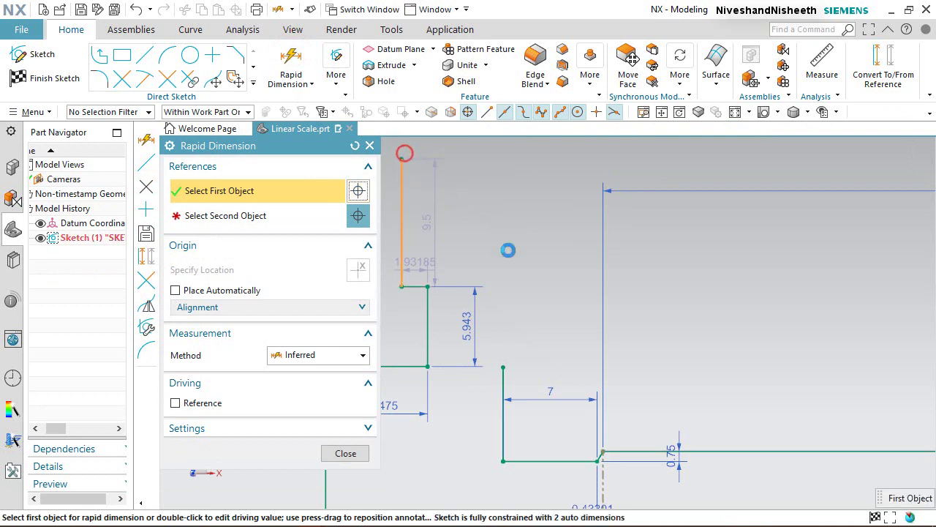
click(503, 367)
click(572, 245)
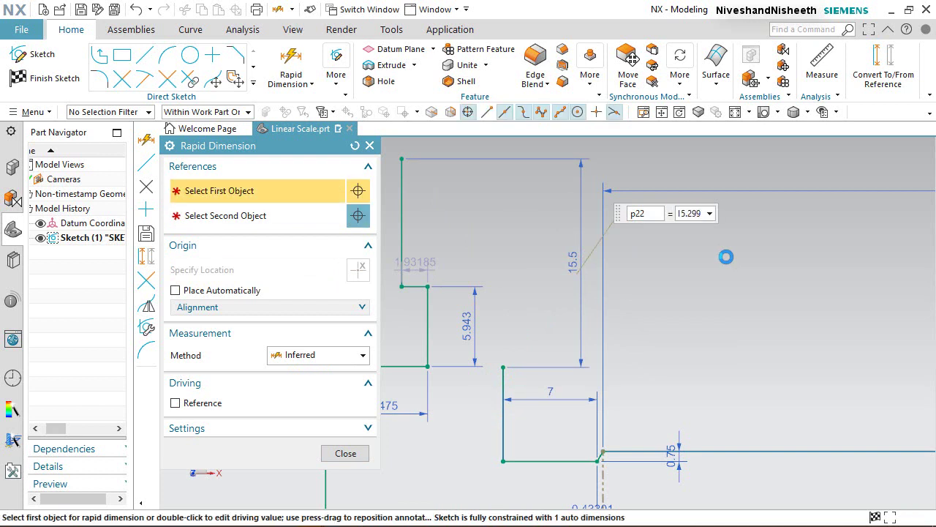
key(Return)
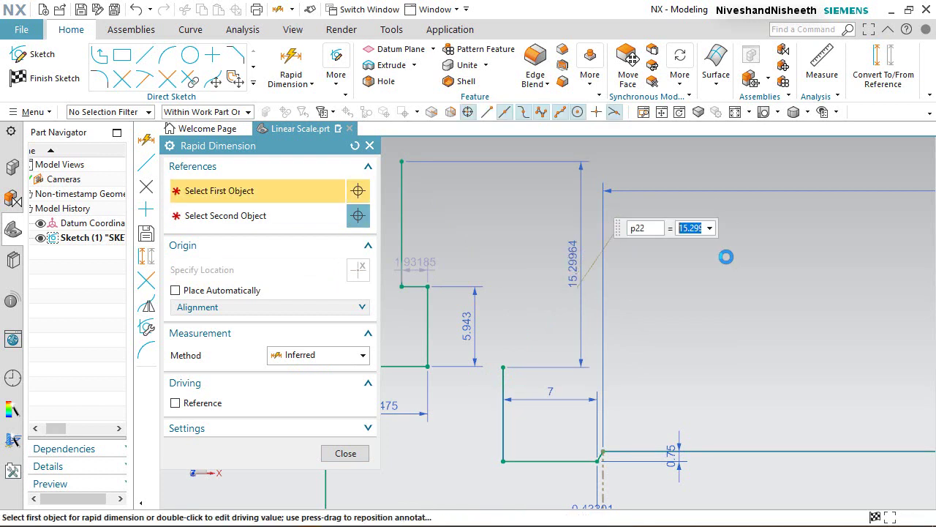
click(347, 455)
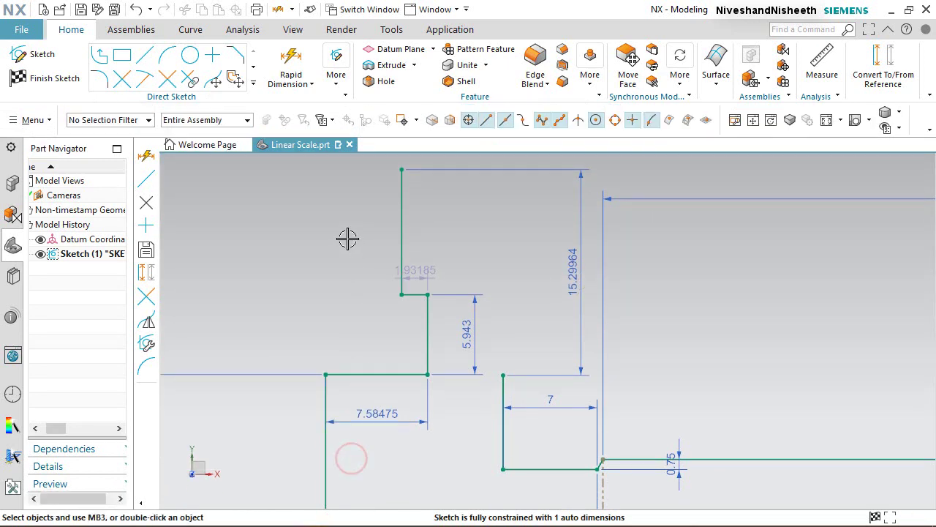
Step: Draw an outward-bulging three-point arc of about 19.3 mm radius from the upper jaw's tip to the open end of the inner vertical line
click(168, 55)
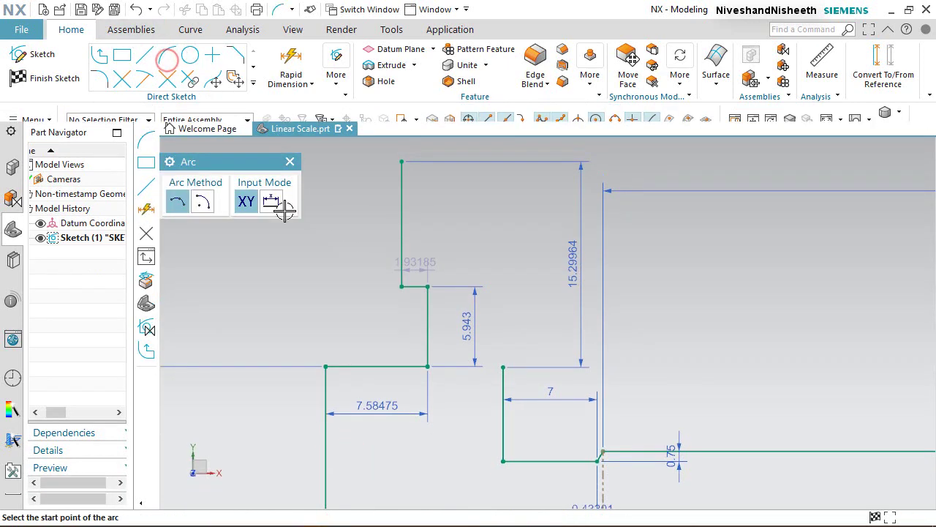
click(402, 160)
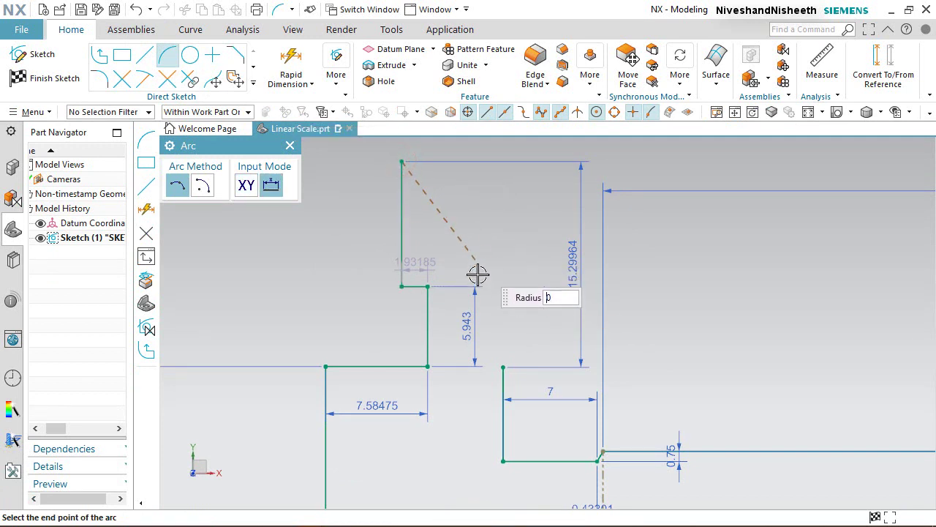
click(503, 366)
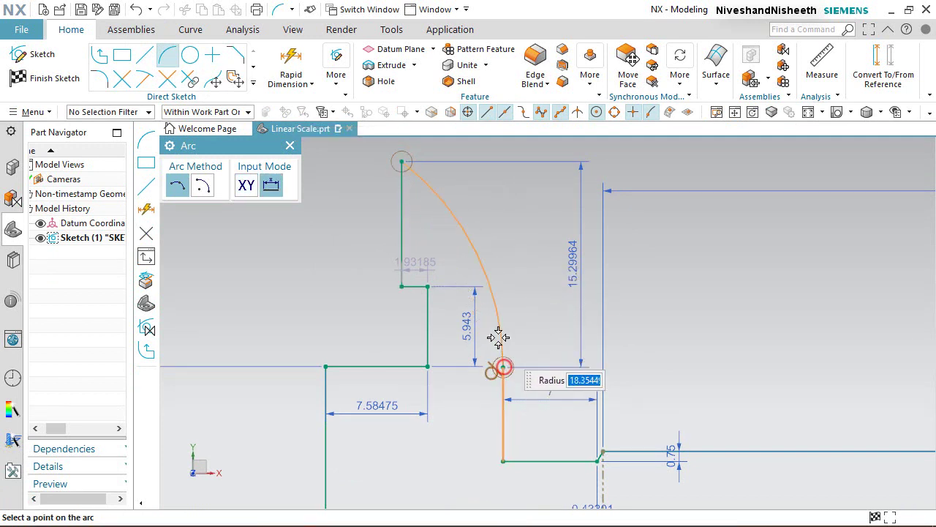
click(473, 241)
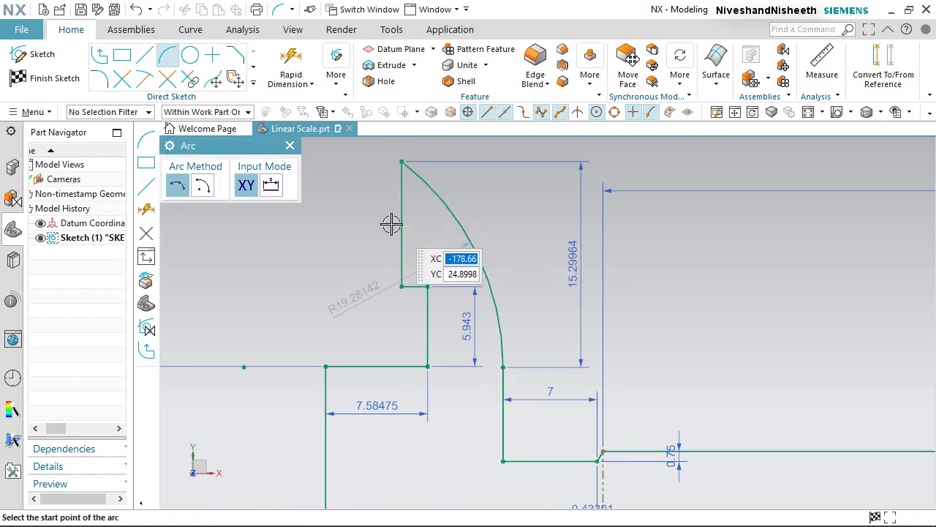
click(289, 145)
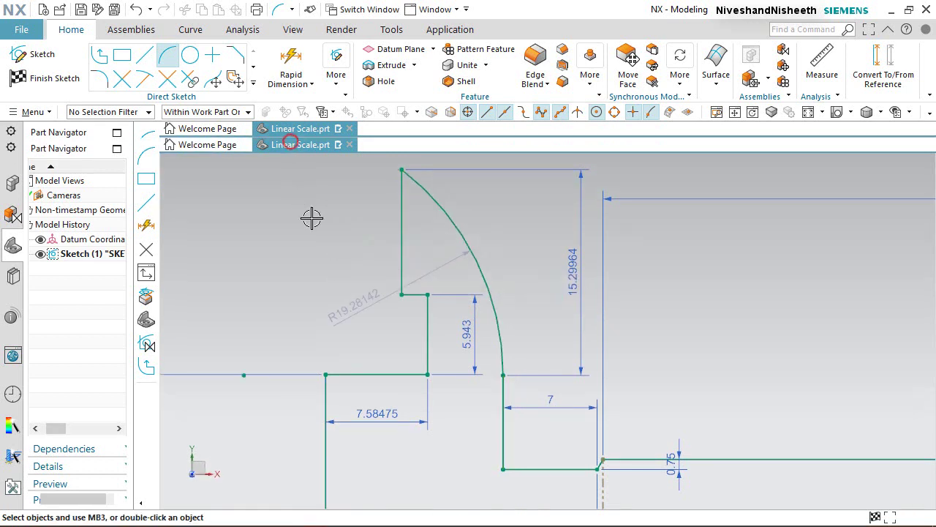
Step: Set the radius of the upper jaw's arc to 21 mm
click(366, 295)
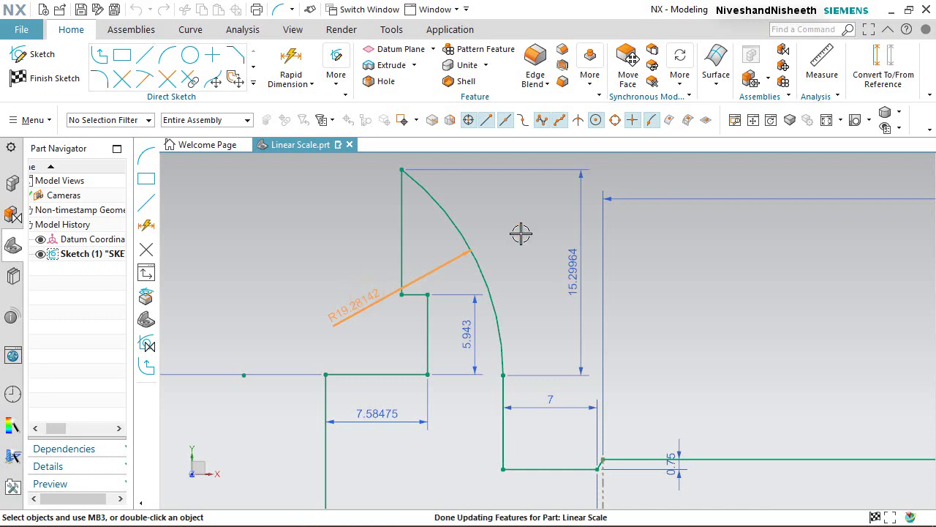
text(21)
key(Return)
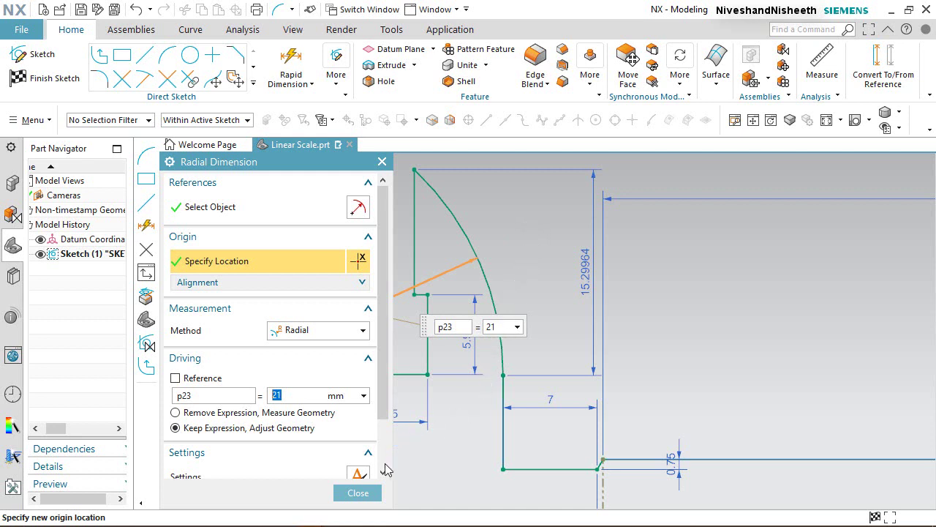
click(362, 495)
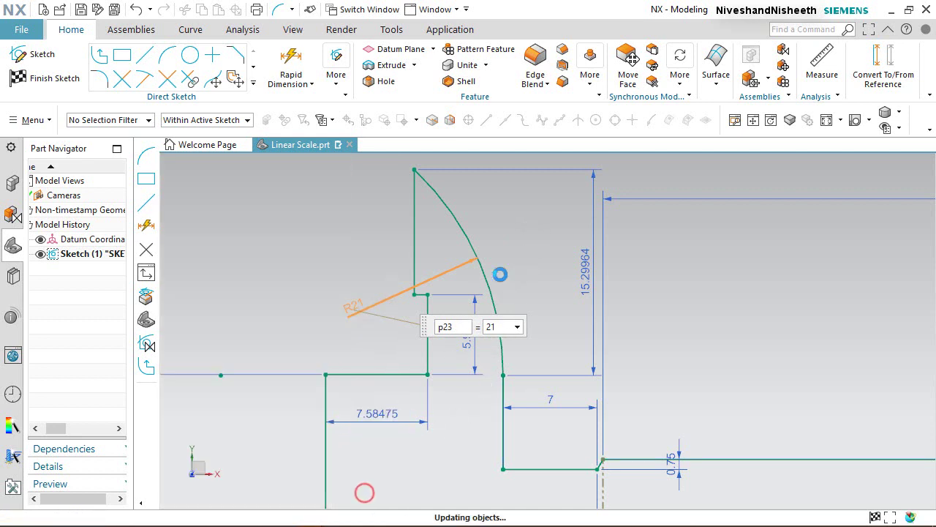
right_click(537, 243)
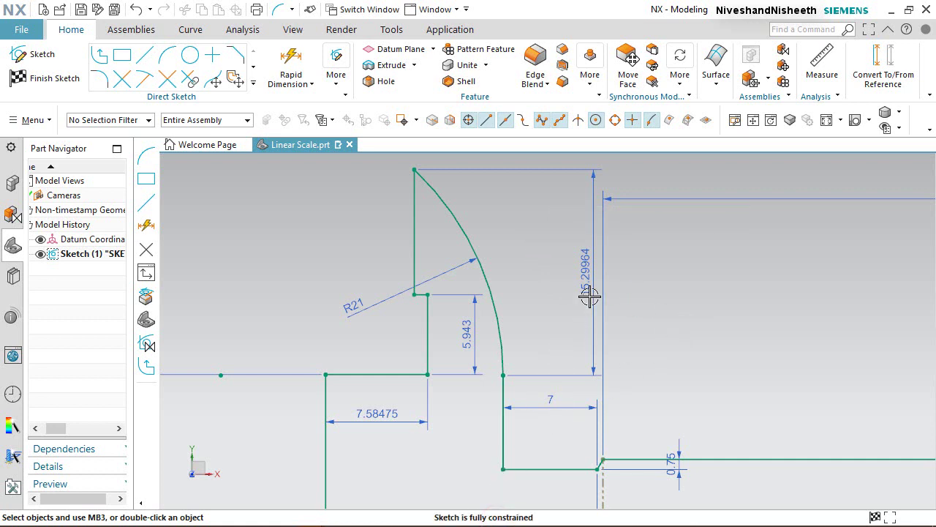
Step: Finish the sketch of the caliper outline and save the part
click(44, 79)
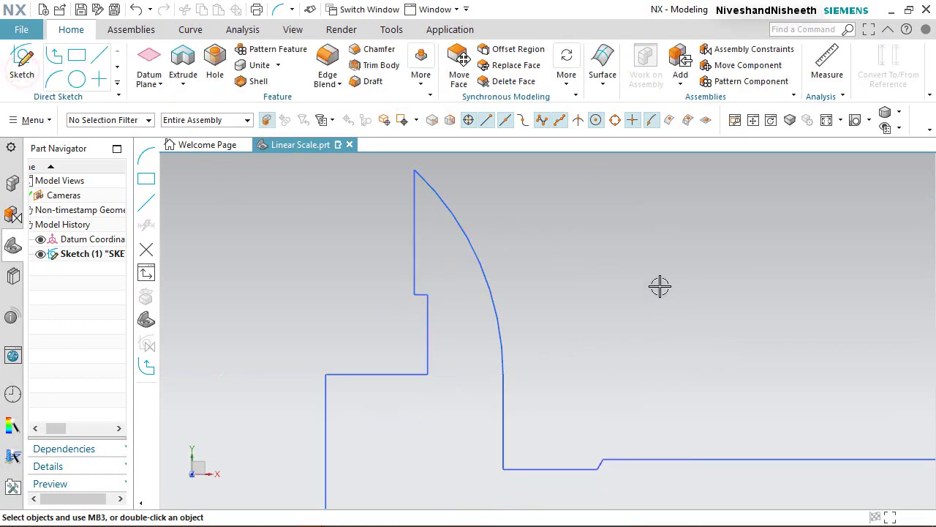
click(827, 120)
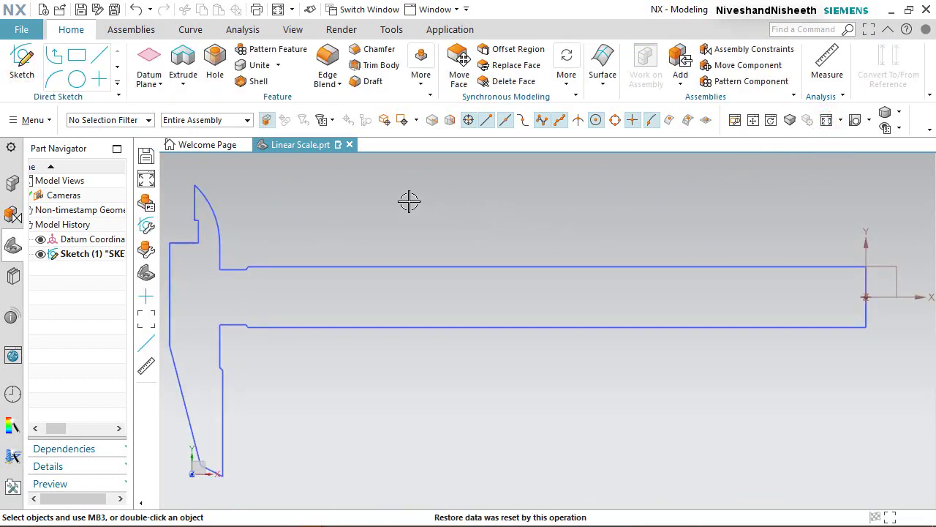
click(76, 11)
click(531, 424)
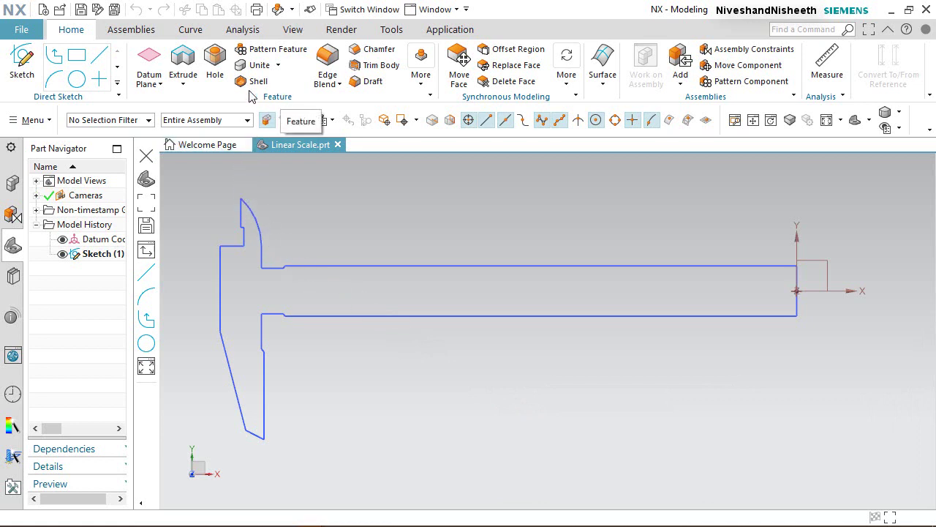
Step: Start an Extrude of the complete closed caliper outline, using the Infer Curves selection rule
click(185, 55)
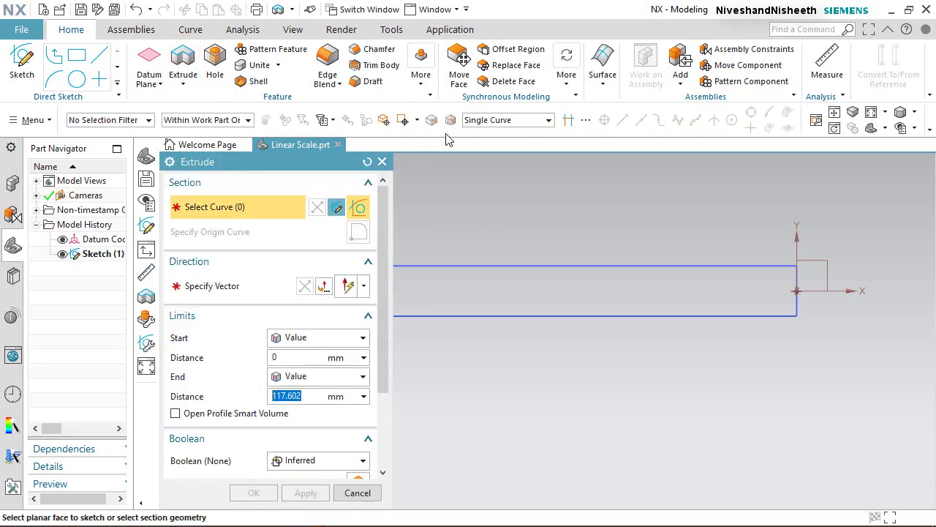
click(509, 120)
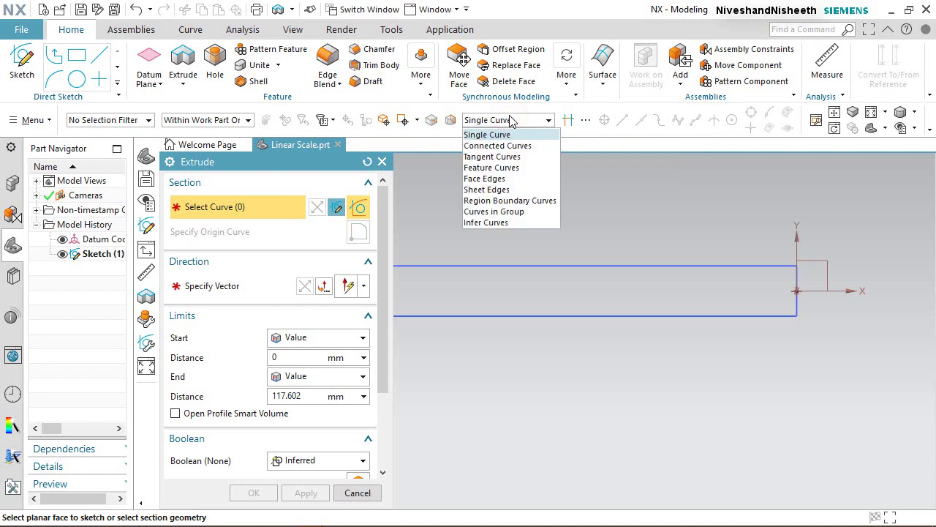
click(488, 223)
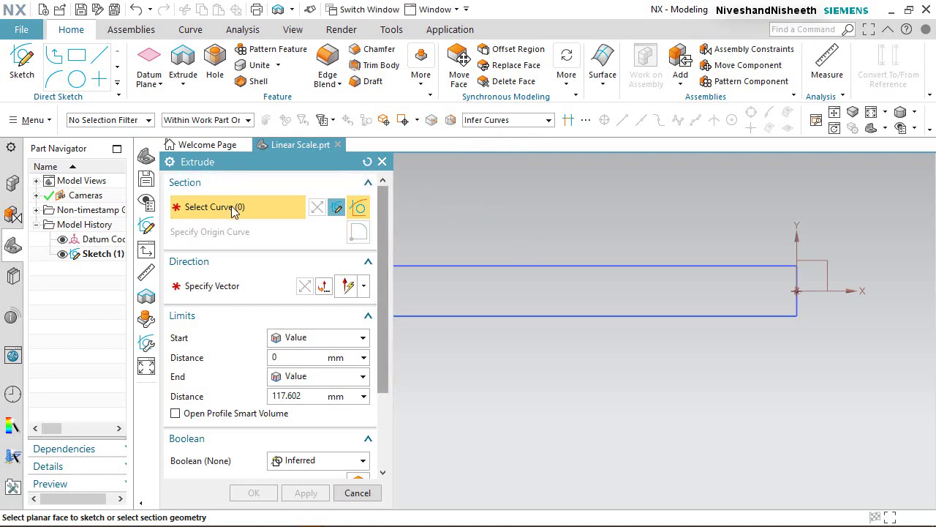
scroll(820, 382, down, 3)
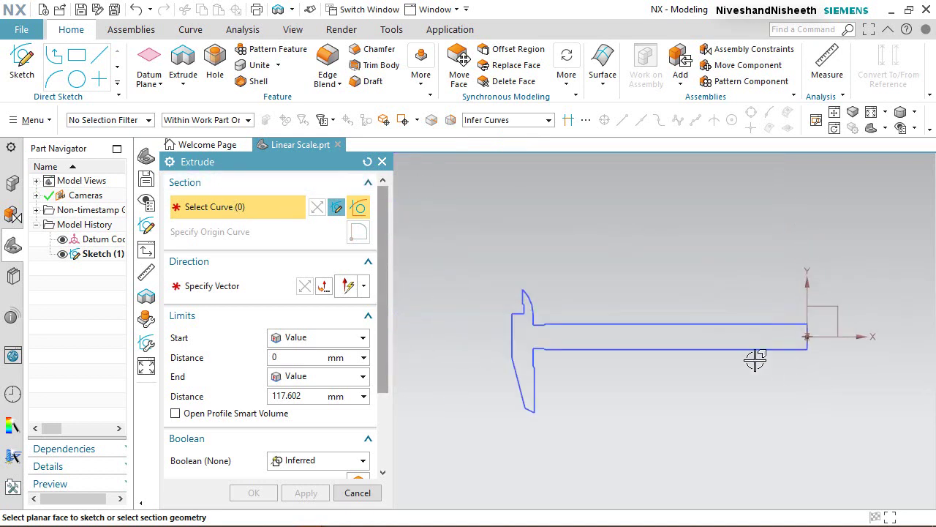
click(598, 325)
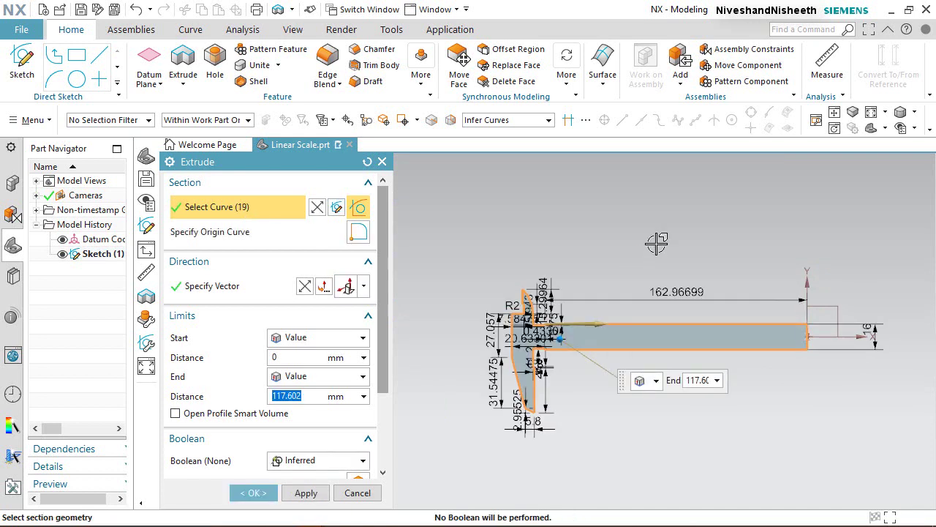
click(885, 130)
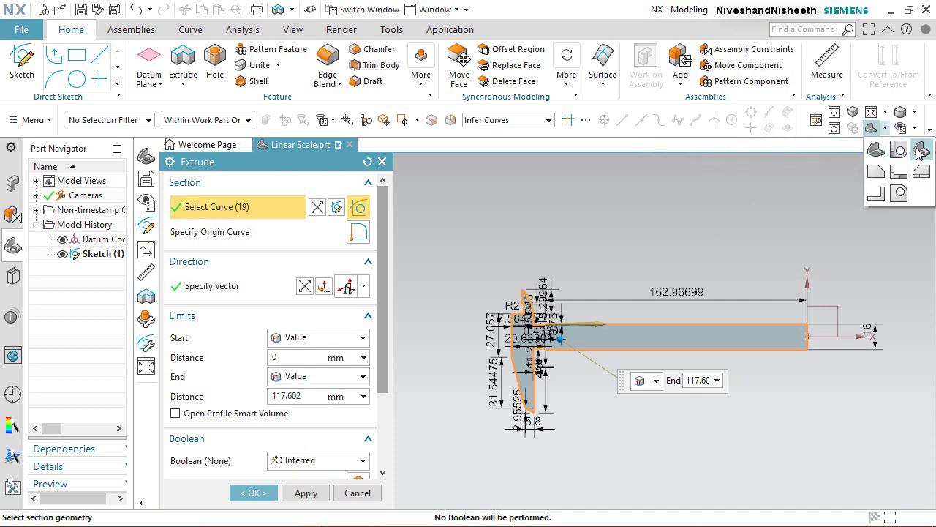
click(919, 149)
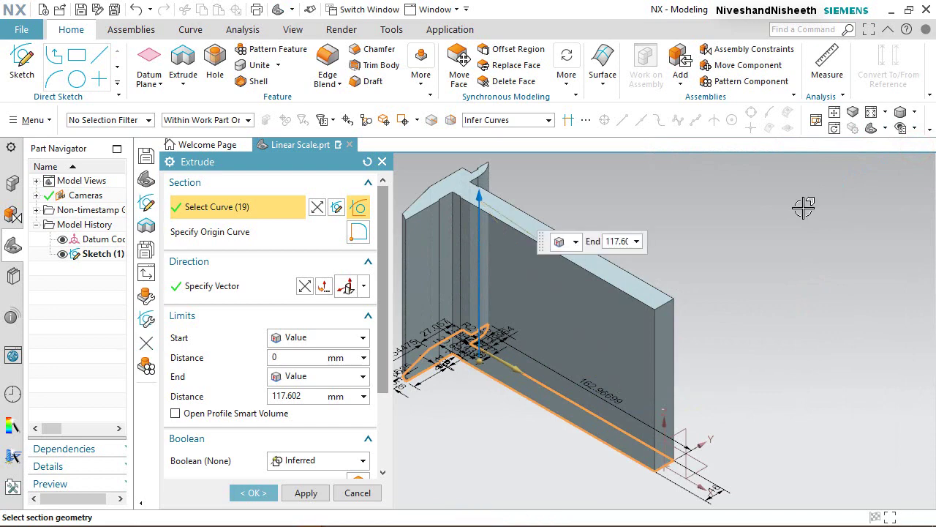
click(301, 157)
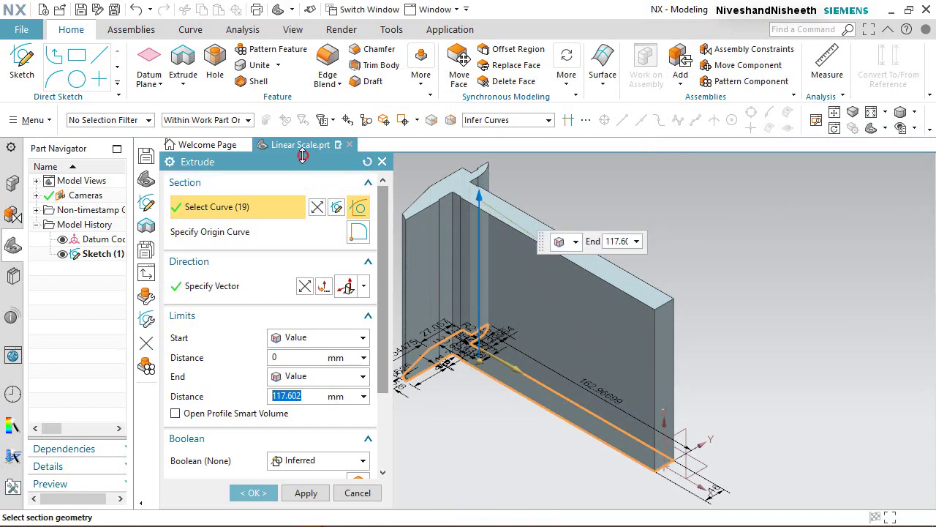
Step: Extrude the outline with a Symmetric Value distance of 2.9/2 mm and leave the Extrude command
click(363, 337)
click(339, 369)
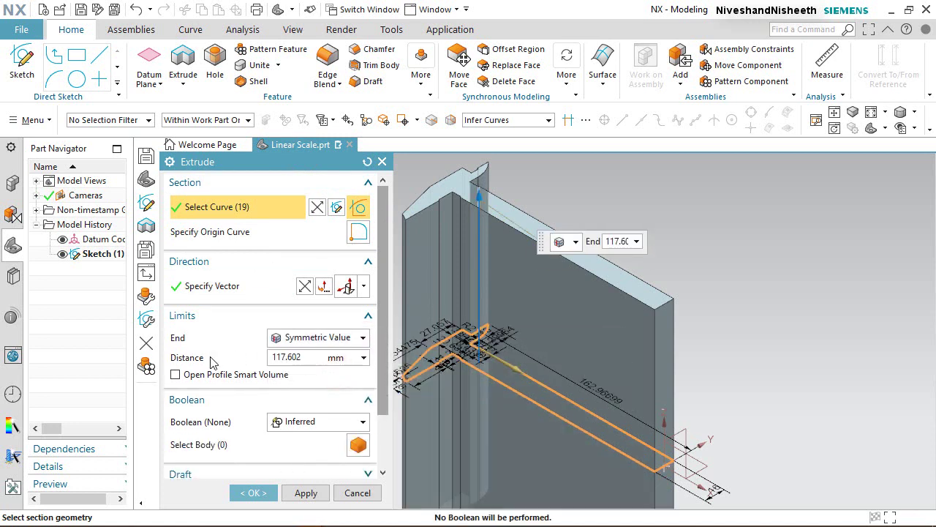
double_click(304, 354)
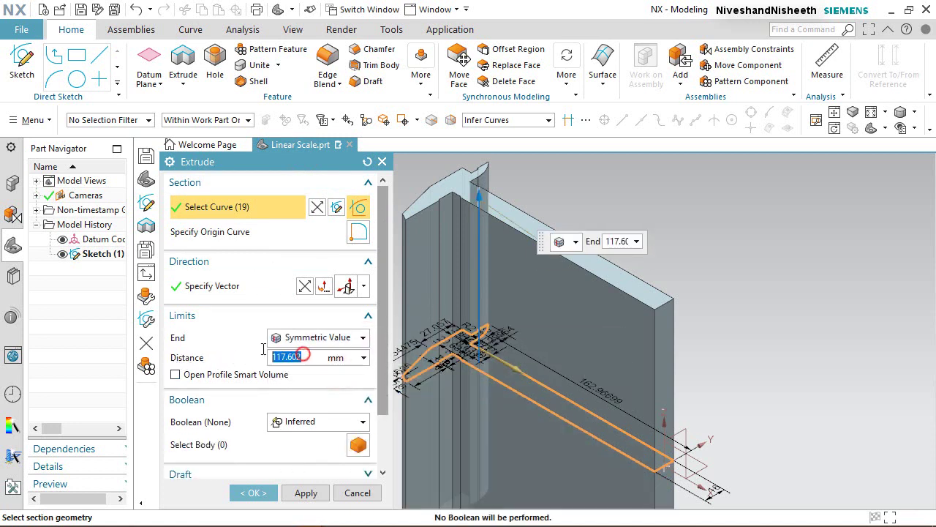
text(2.9/2)
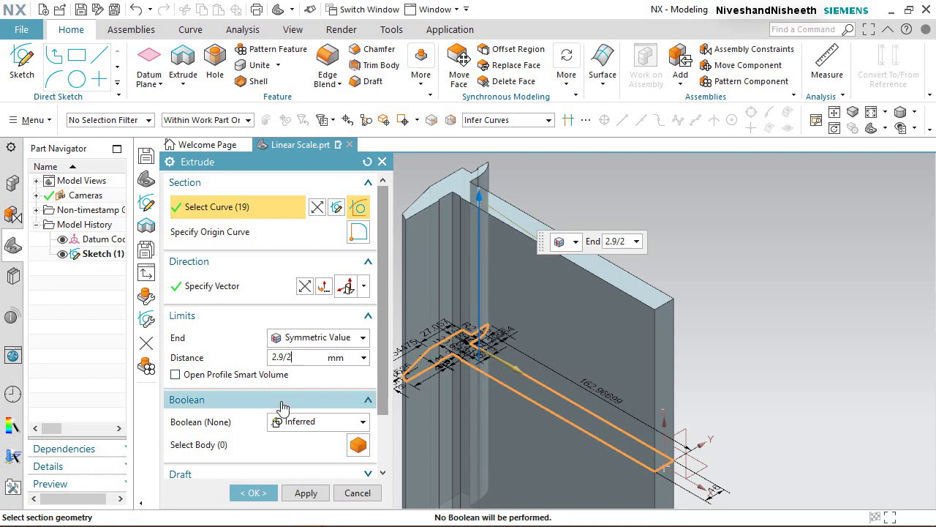
click(300, 495)
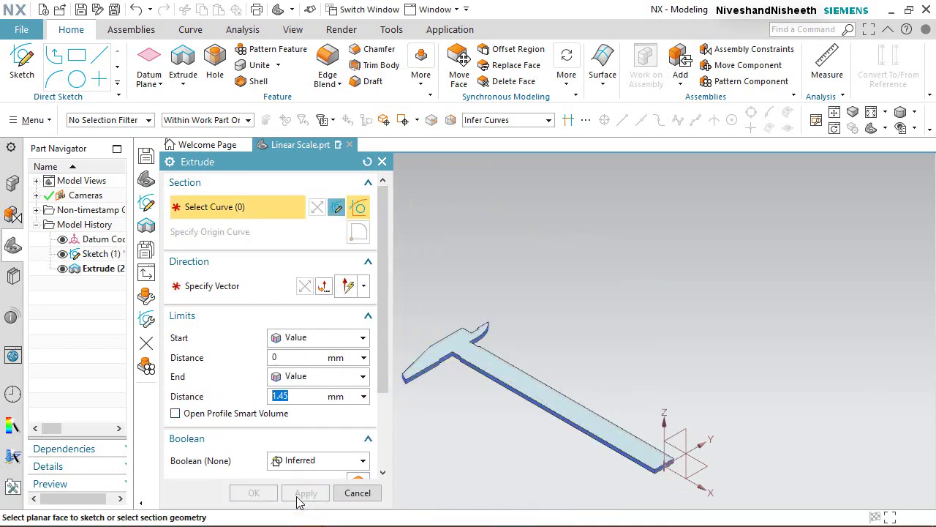
click(358, 493)
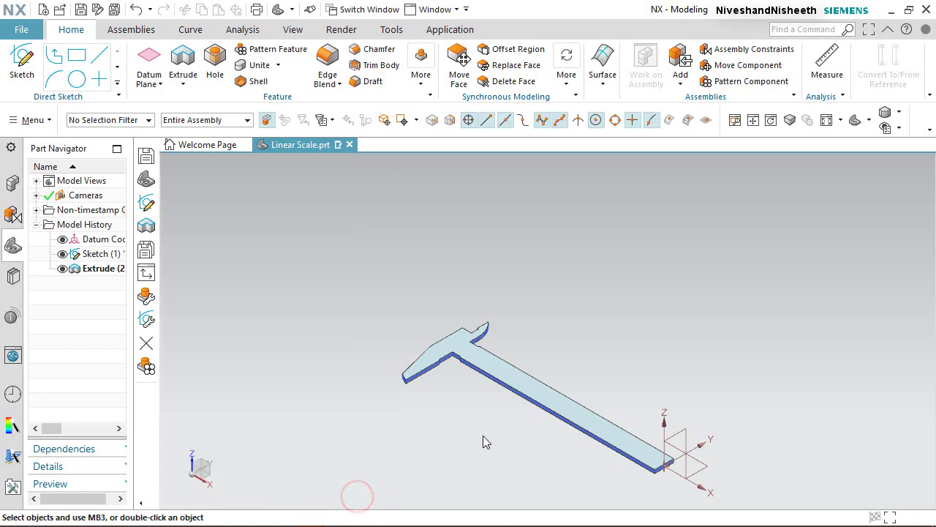
Step: Hide the base sketch so only the extruded body shows, and save the part
scroll(623, 481, up, 6)
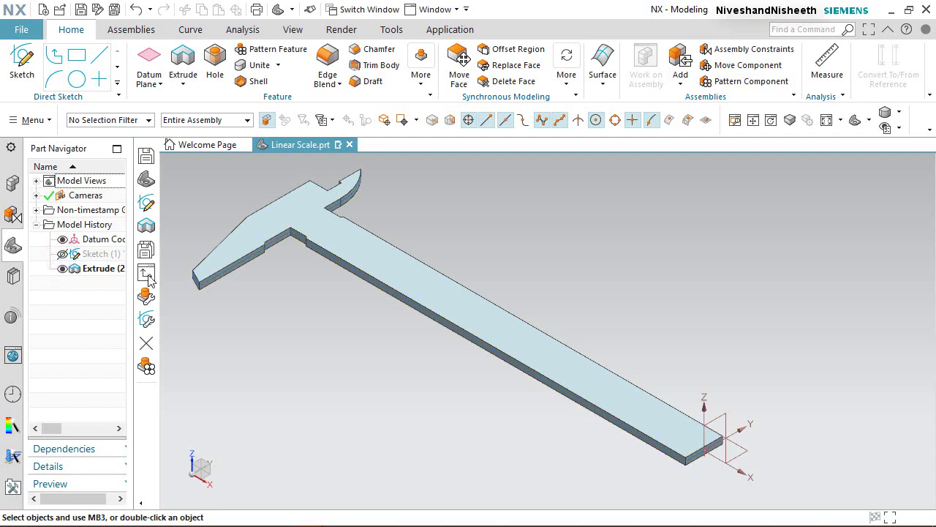
middle_drag(356, 253, 479, 217)
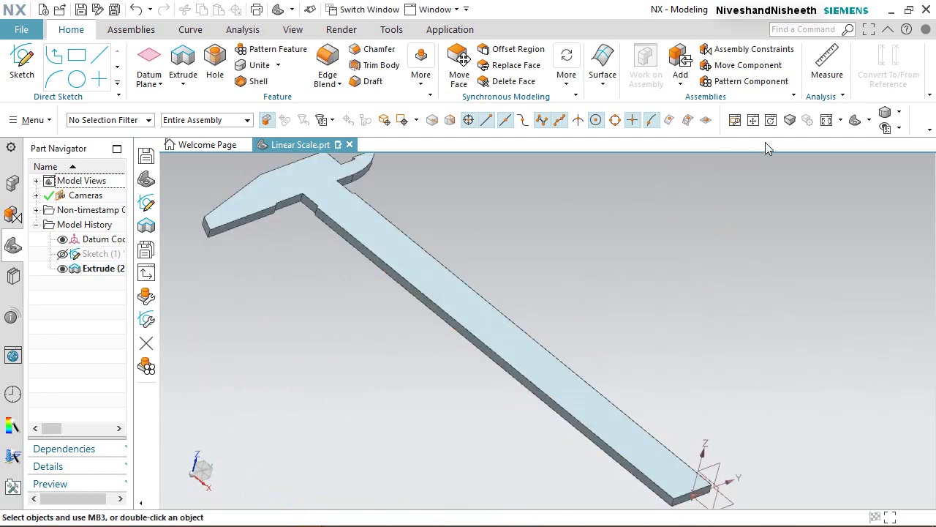
click(855, 120)
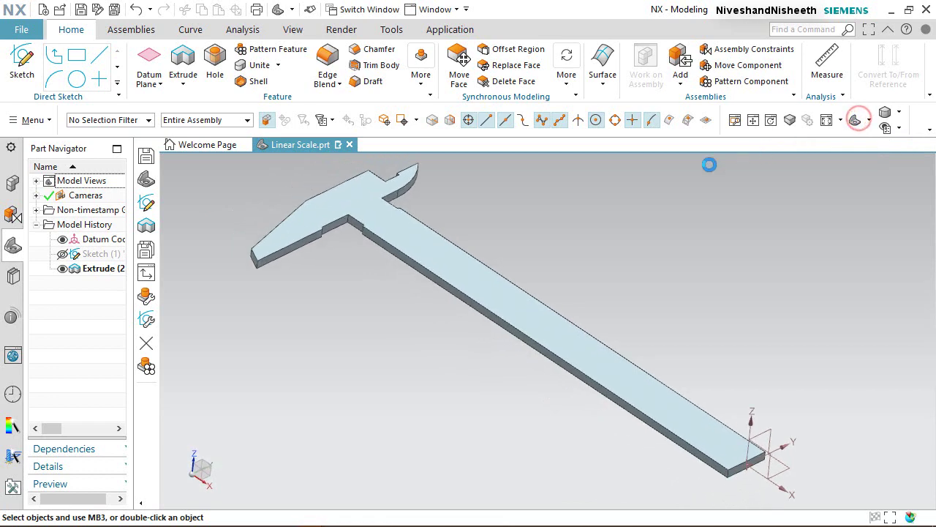
click(114, 11)
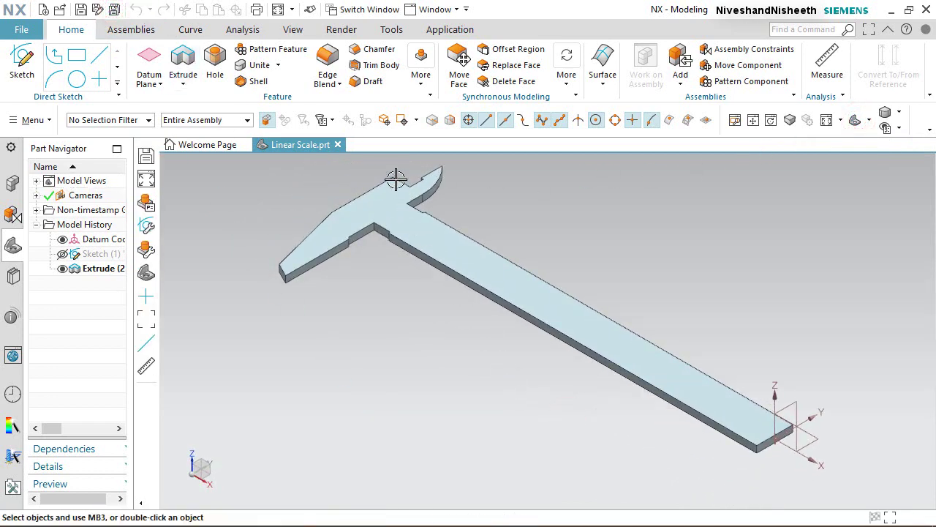
Step: Select the inner corner edge where the upper jaw meets the beam and start an Edge Blend on it
scroll(409, 187, down, 6)
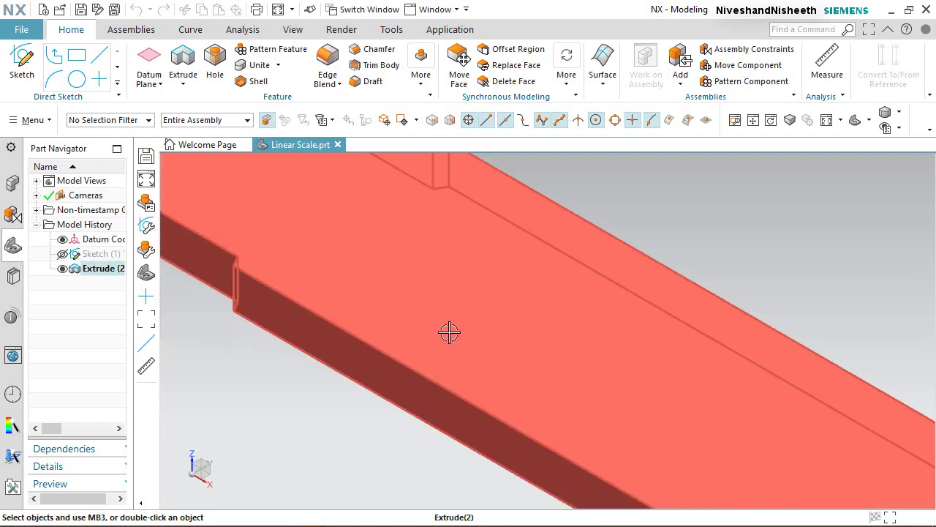
scroll(476, 496, up, 2)
scroll(427, 264, down, 4)
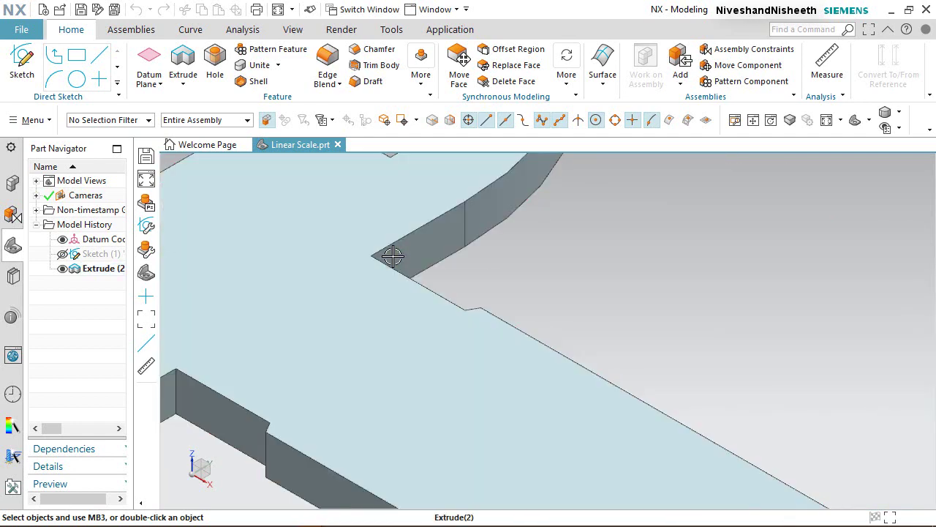
middle_drag(393, 261, 339, 272)
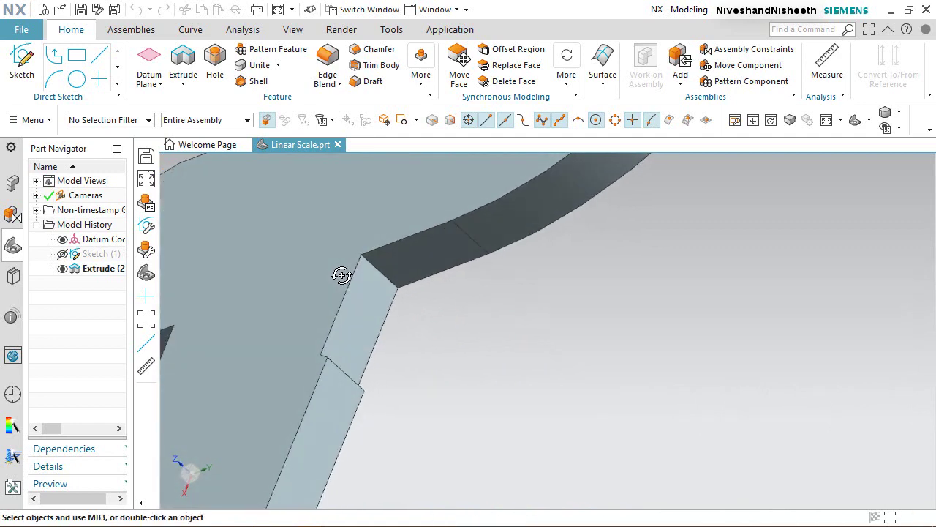
right_click(382, 274)
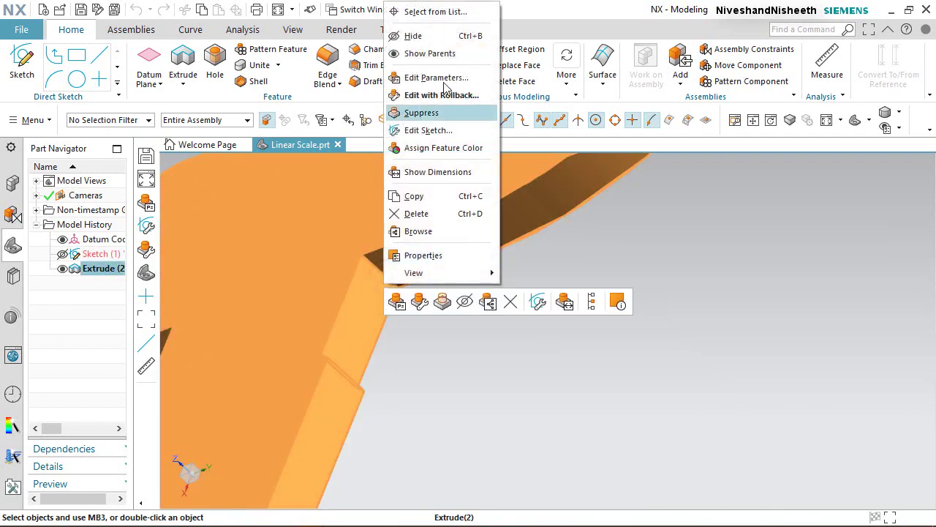
click(453, 10)
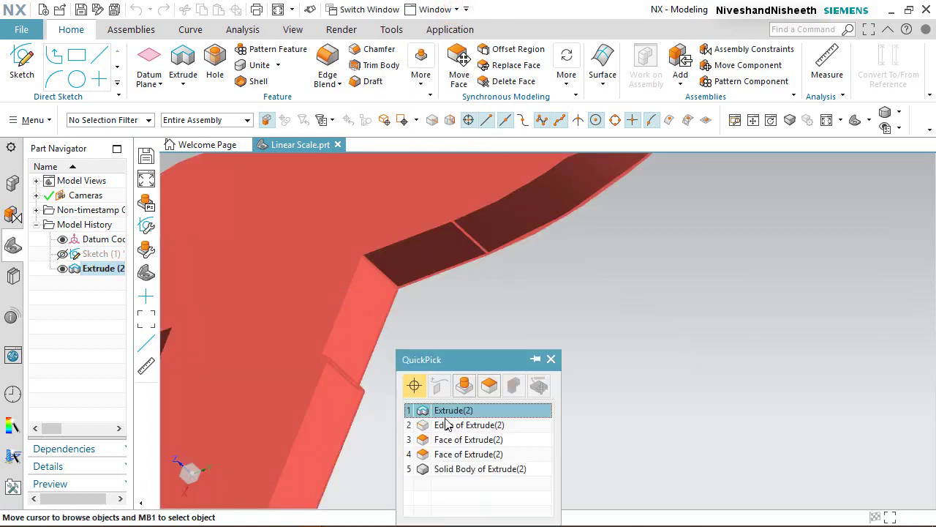
click(451, 423)
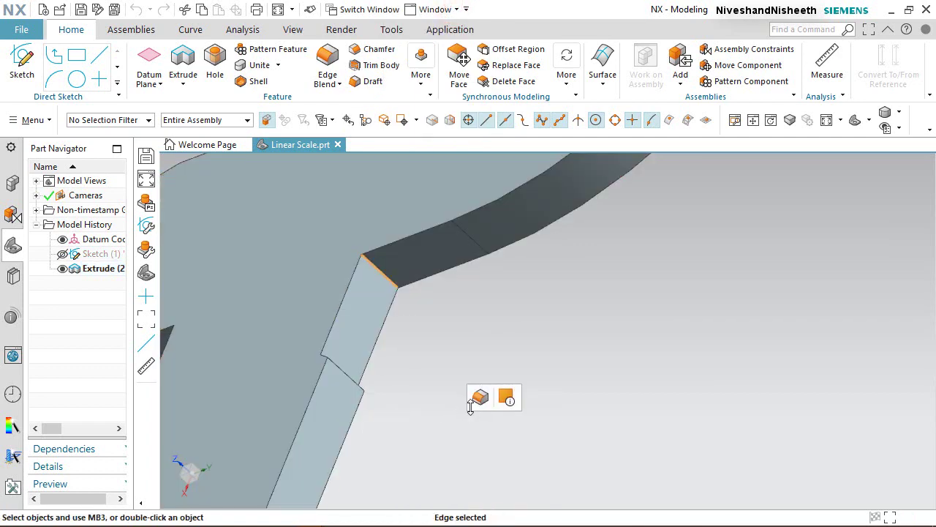
click(480, 399)
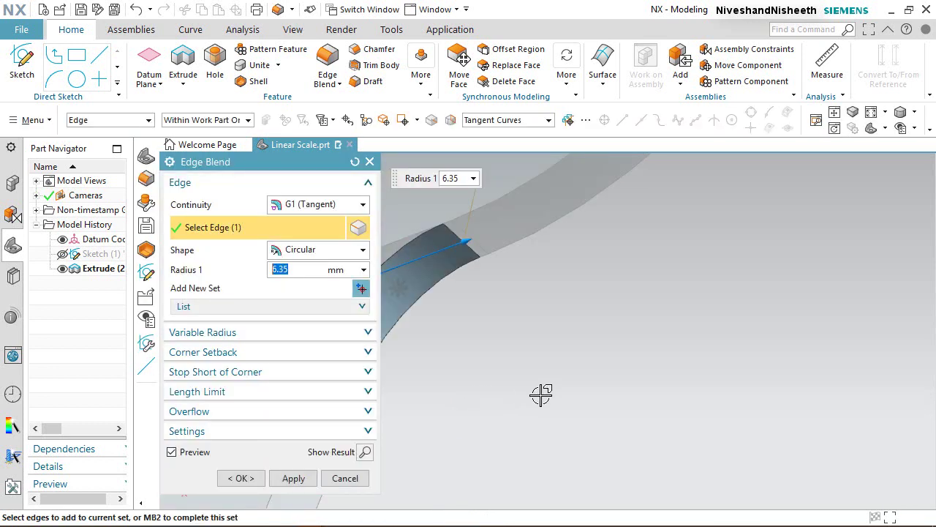
Step: Set the blend radius to 0.5 mm, add the inside corner edge of the upper jaw's small step, and create the blend
scroll(541, 395, down, 3)
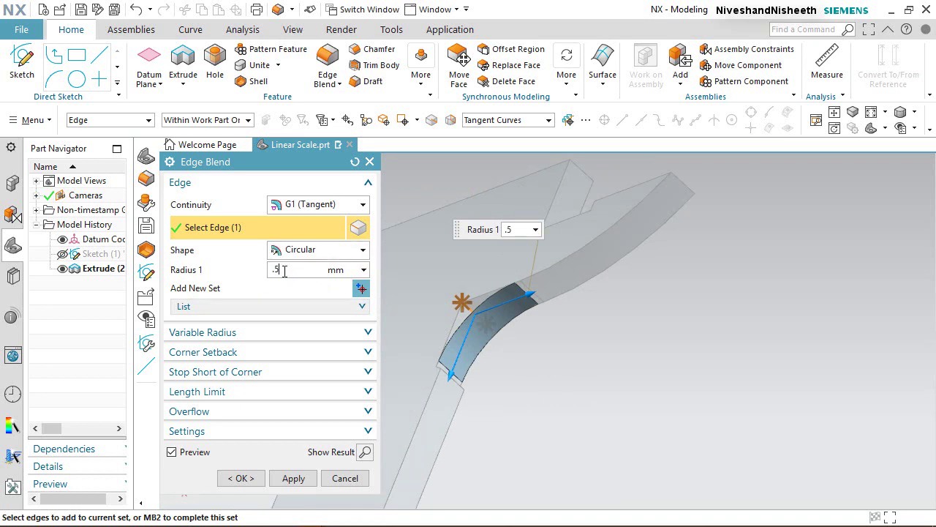
scroll(580, 344, down, 1)
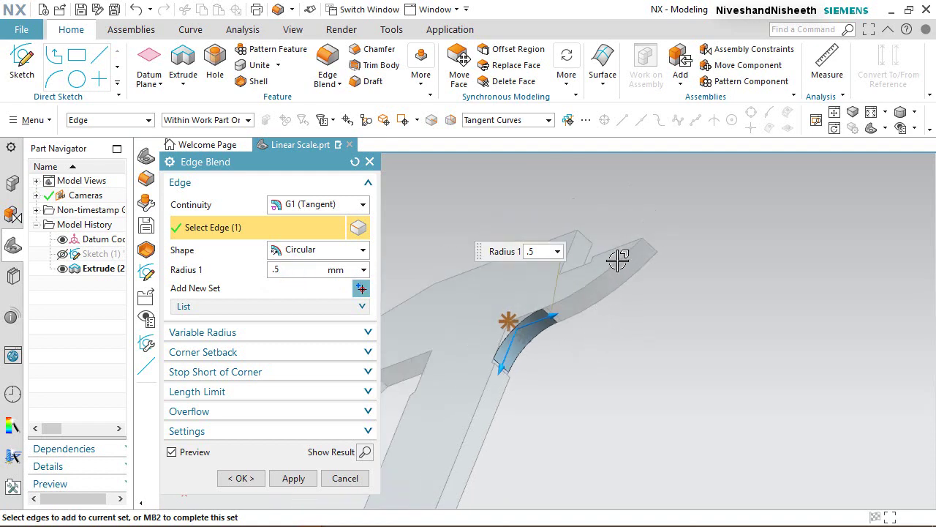
scroll(618, 260, up, 2)
middle_drag(598, 256, 662, 307)
click(591, 253)
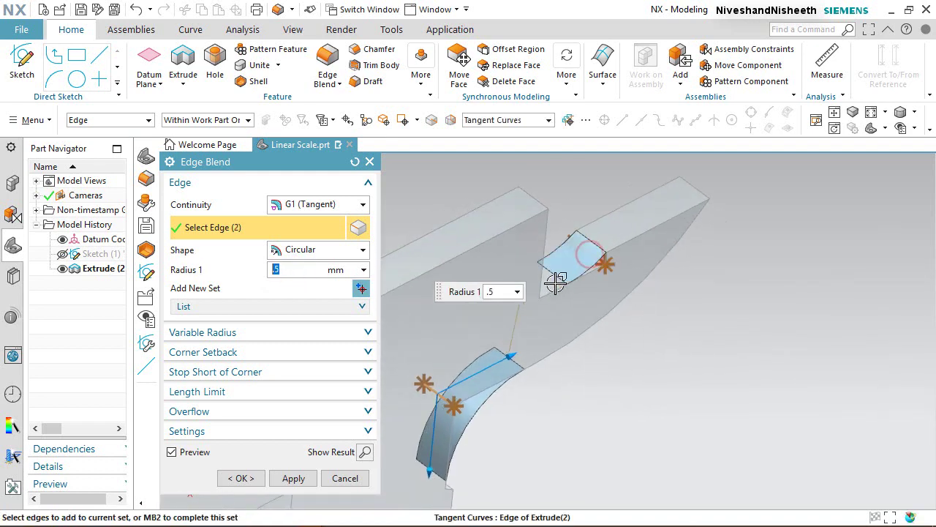
click(242, 478)
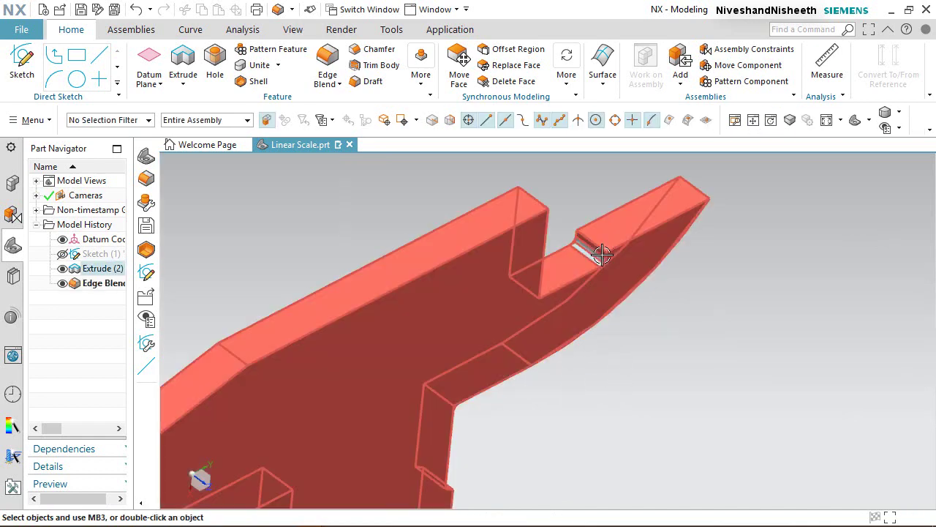
Step: Inspect the two blended corners of the upper jaw and save the part
scroll(597, 260, up, 3)
middle_drag(592, 260, 533, 269)
middle_drag(354, 426, 395, 356)
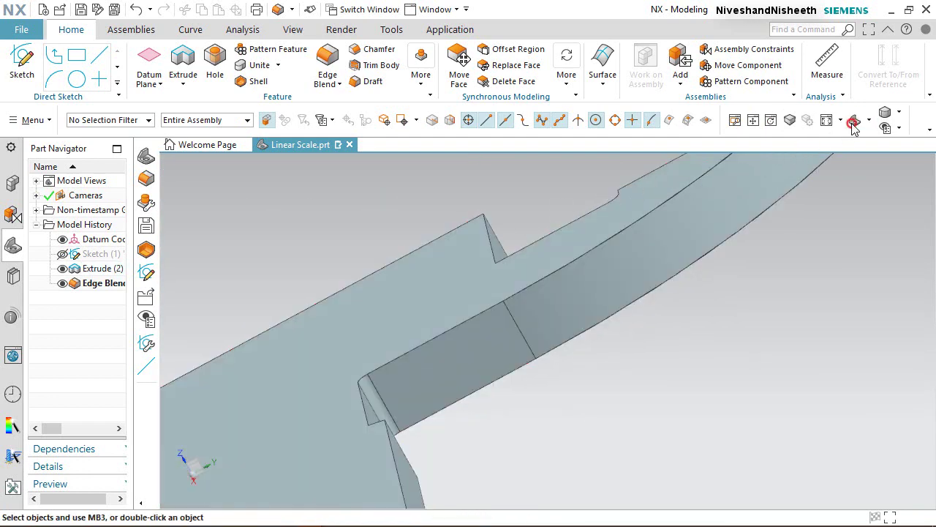
click(853, 121)
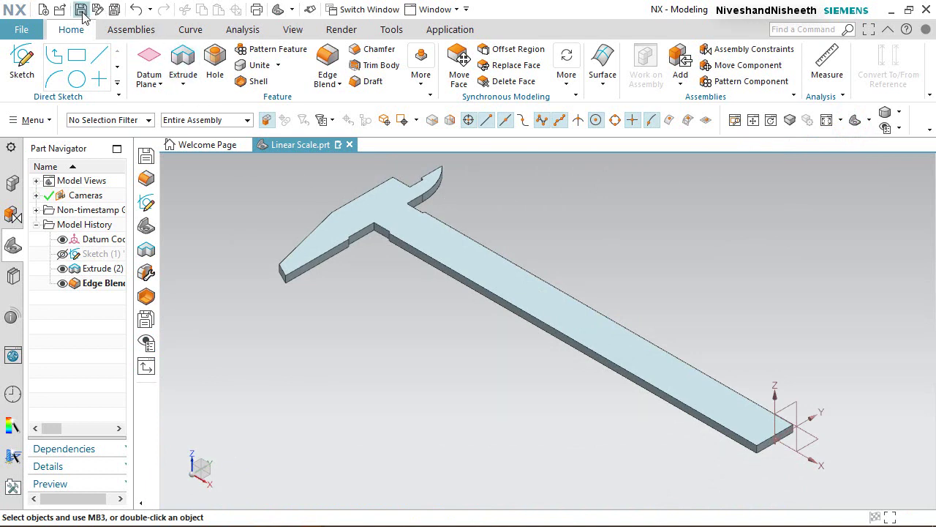
Step: Create an At Distance datum plane offset 26.5 mm from the short beam-side face at the long jaw's inner corner
click(148, 57)
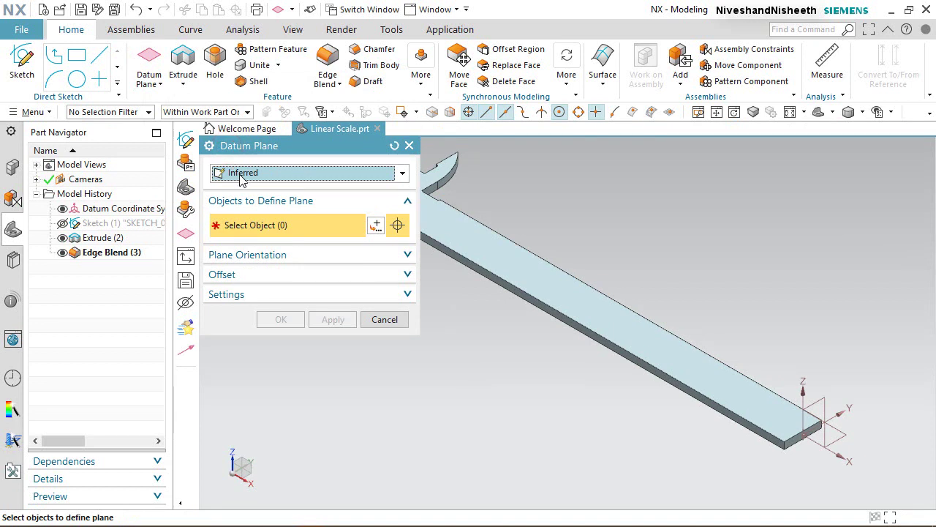
click(404, 173)
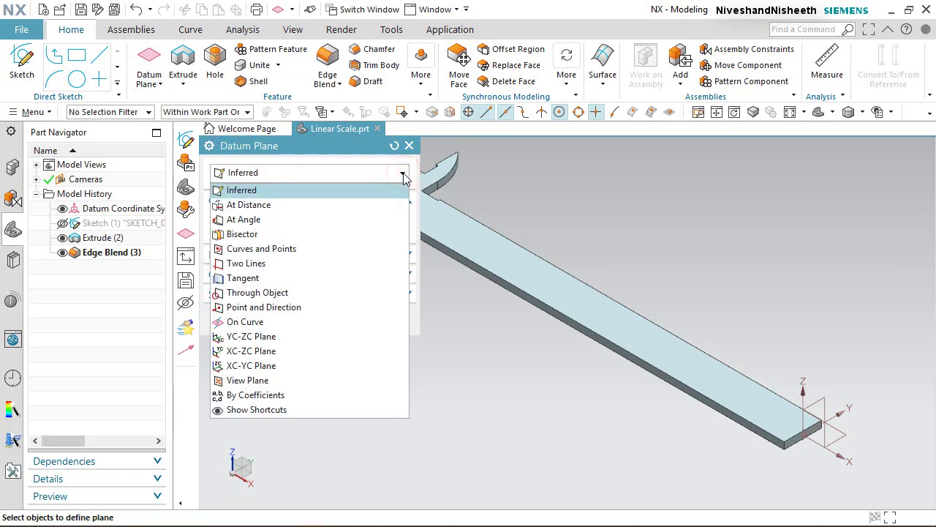
click(280, 204)
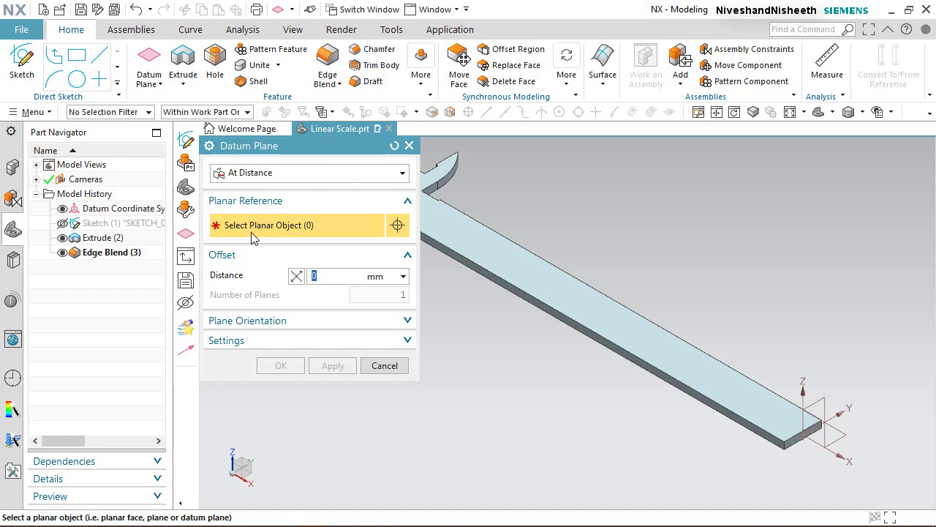
scroll(725, 290, up, 4)
scroll(730, 292, down, 3)
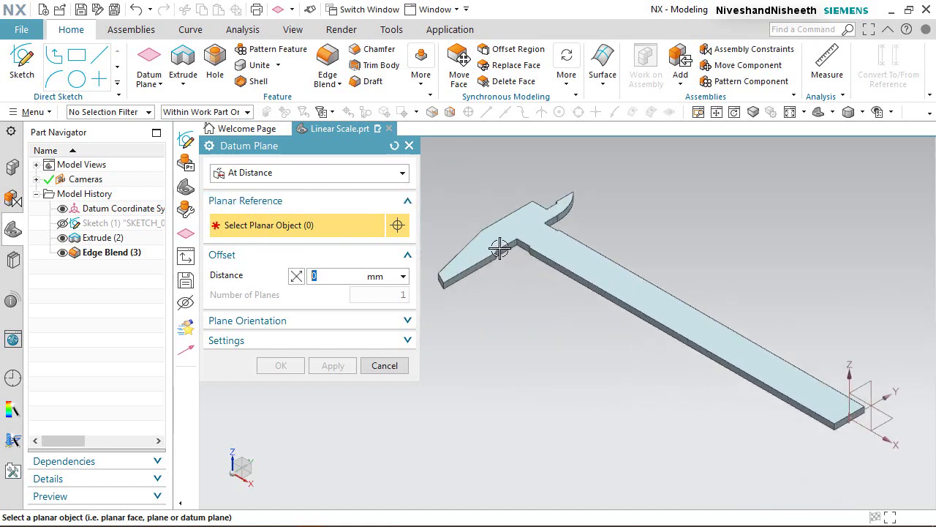
scroll(502, 249, up, 5)
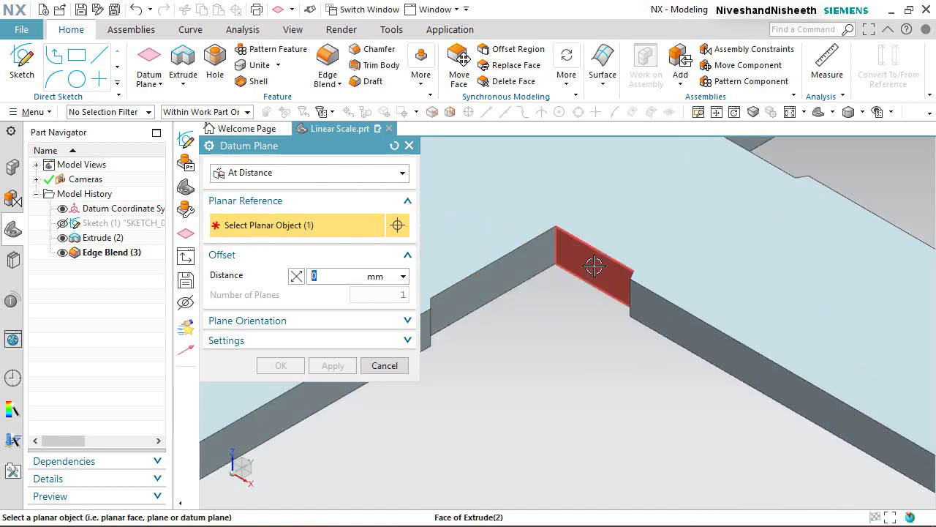
click(594, 265)
drag(593, 265, 362, 445)
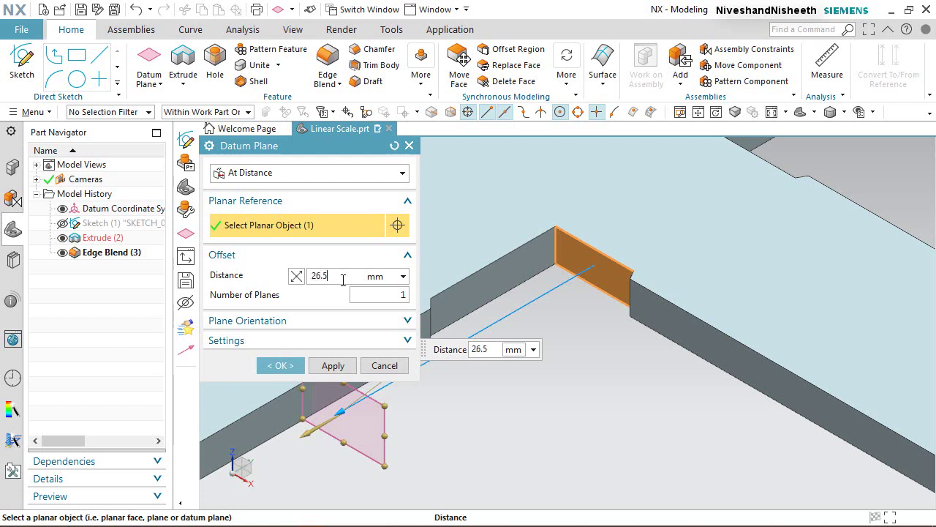
click(275, 366)
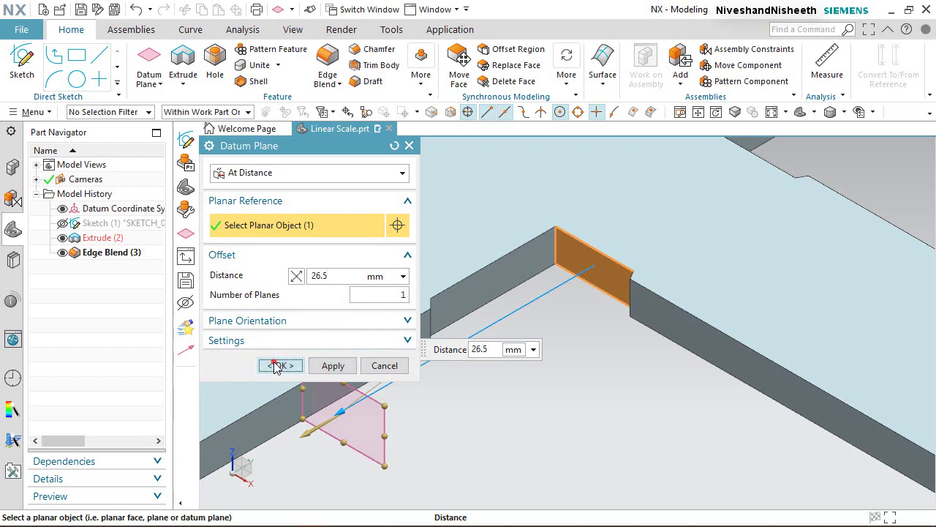
Step: Resize the new datum plane so it extends well beyond the long jaw's cross-section on all sides
middle_drag(485, 414, 485, 385)
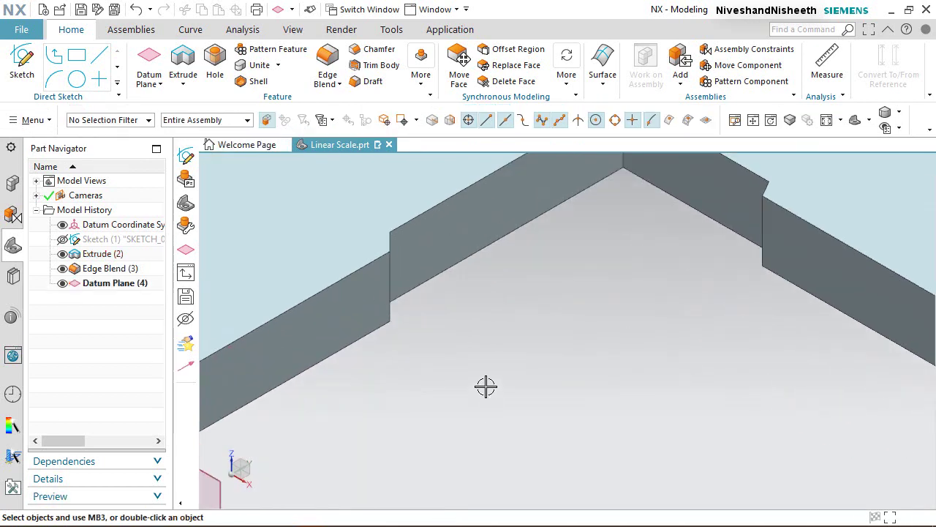
scroll(498, 372, down, 5)
scroll(523, 367, up, 2)
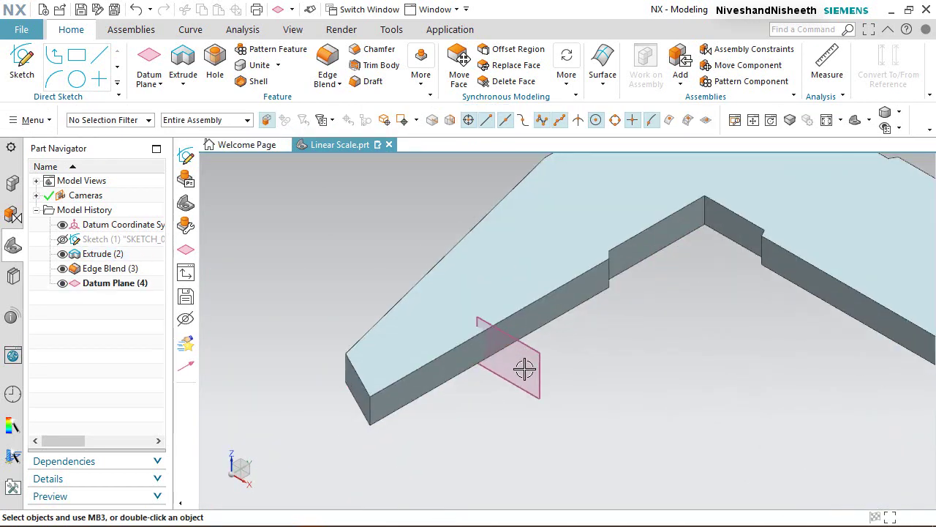
click(543, 365)
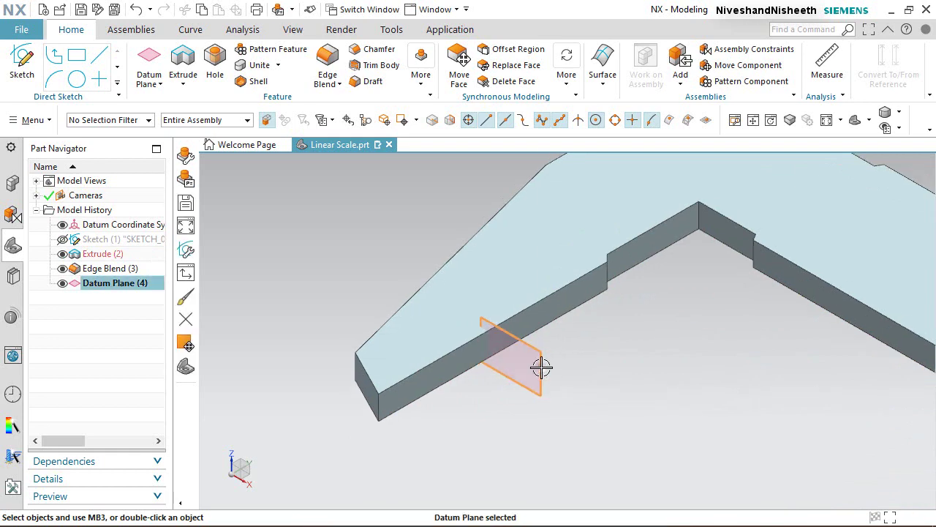
right_click(544, 365)
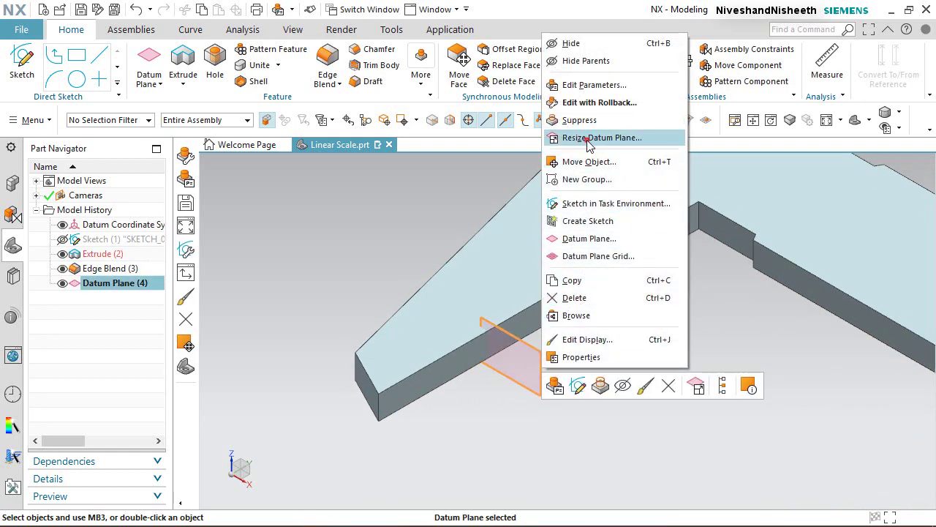
click(589, 138)
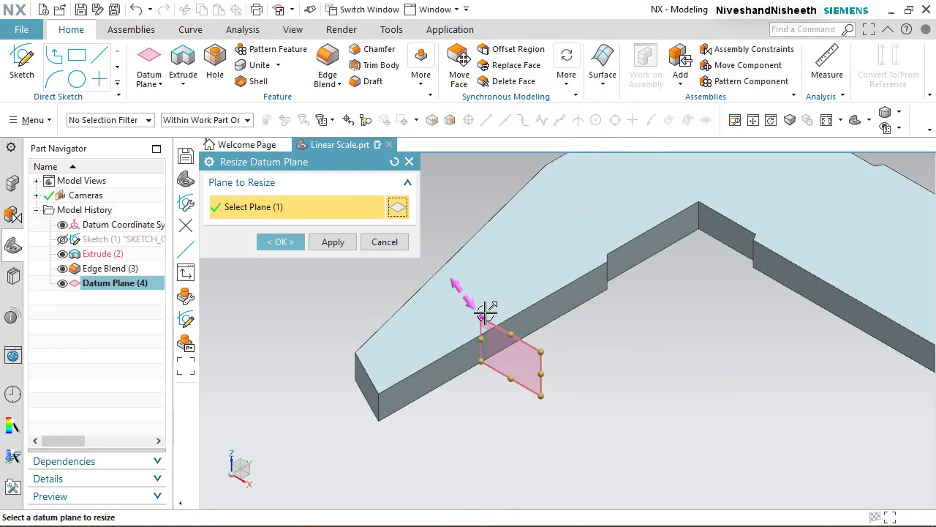
drag(485, 311, 396, 261)
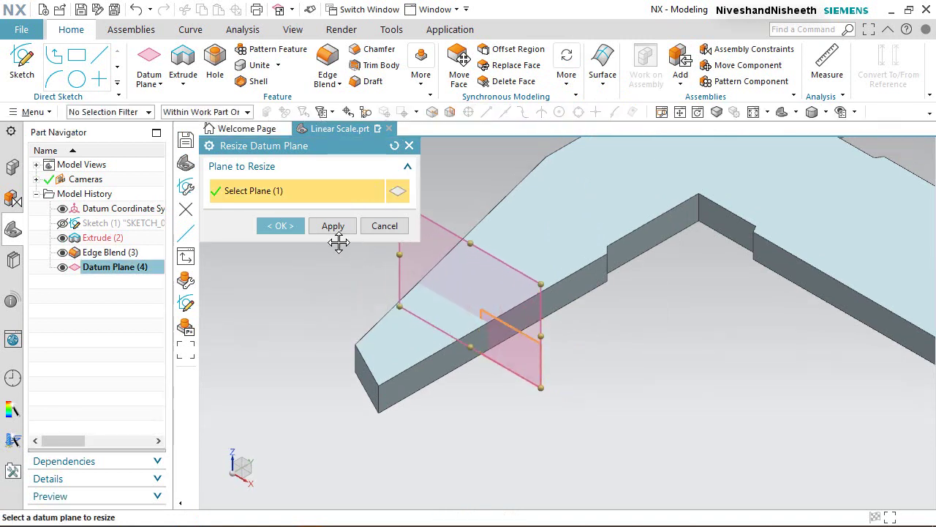
drag(338, 242, 331, 241)
drag(463, 343, 446, 409)
drag(393, 270, 327, 261)
click(279, 226)
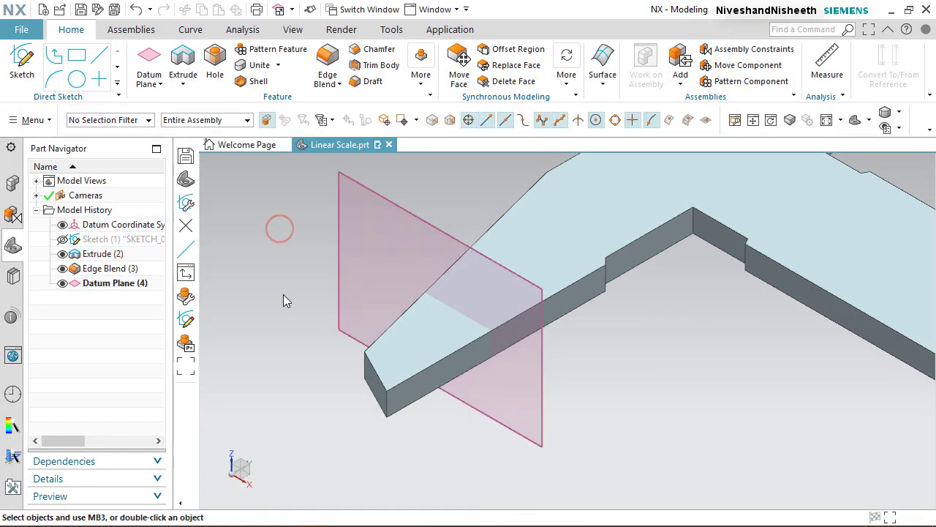
Step: Return the model to the isometric view and save the part
middle_drag(397, 388, 452, 380)
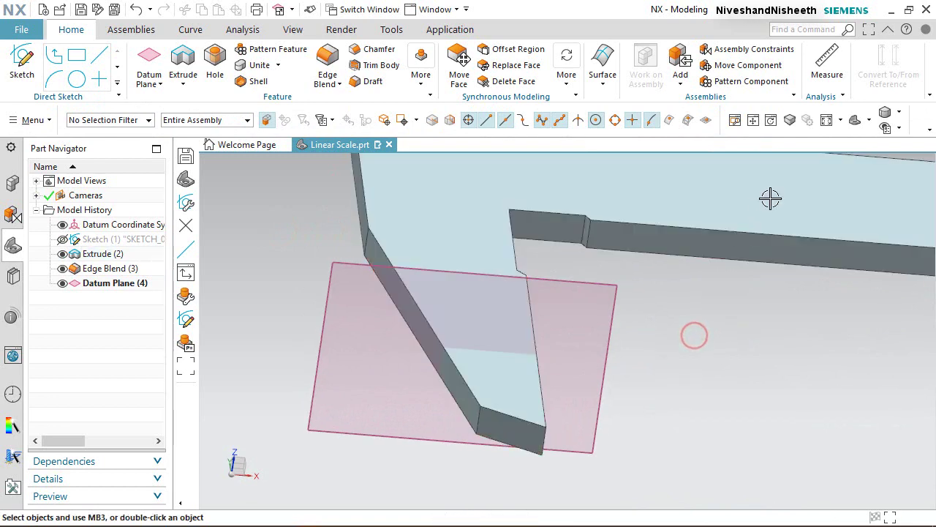
click(869, 120)
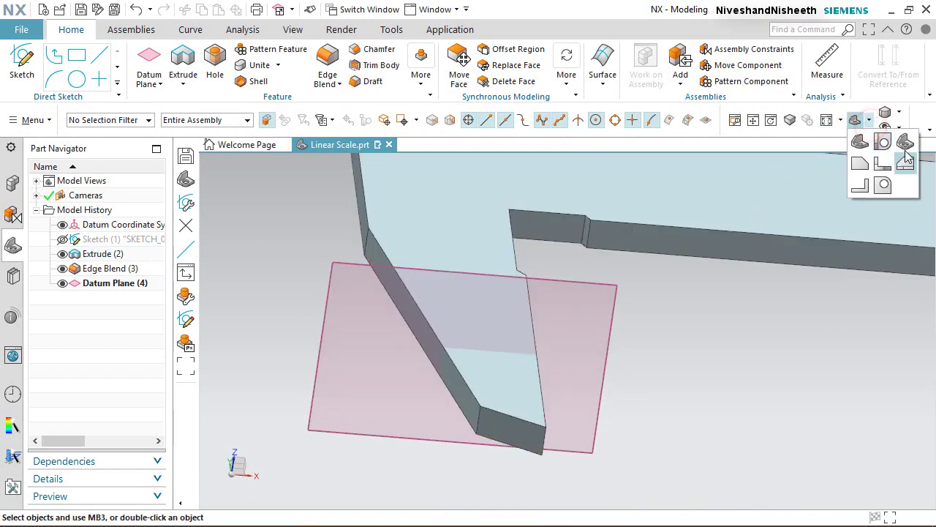
click(905, 144)
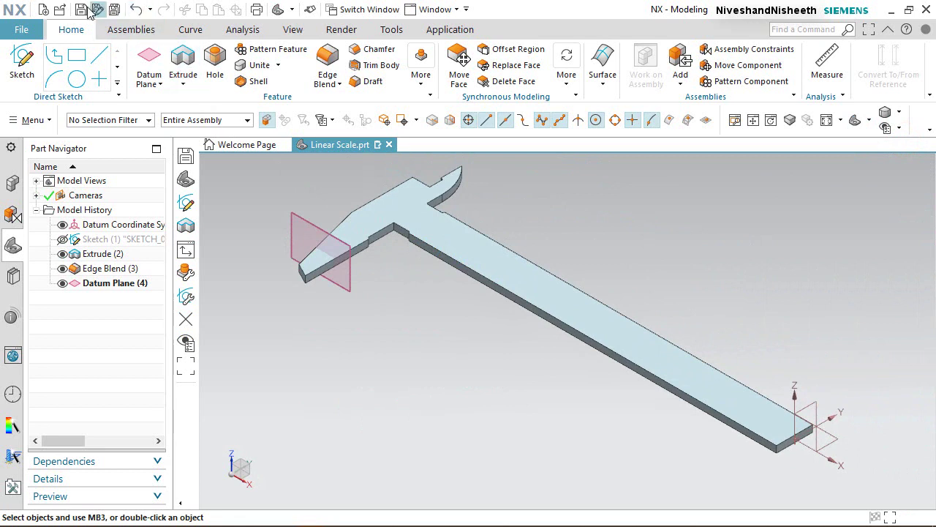
click(82, 10)
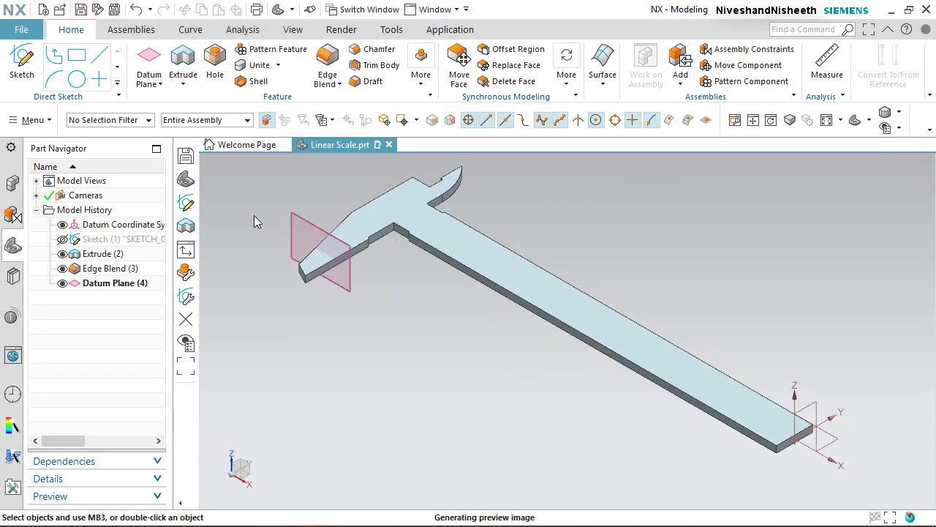
Step: Create a sketch on the datum plane that crosses the long jaw
click(24, 75)
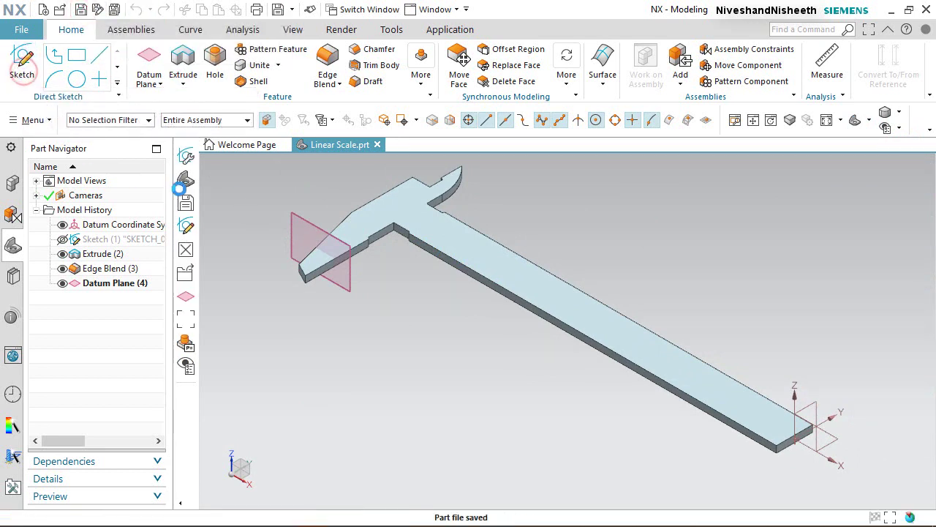
scroll(634, 260, down, 3)
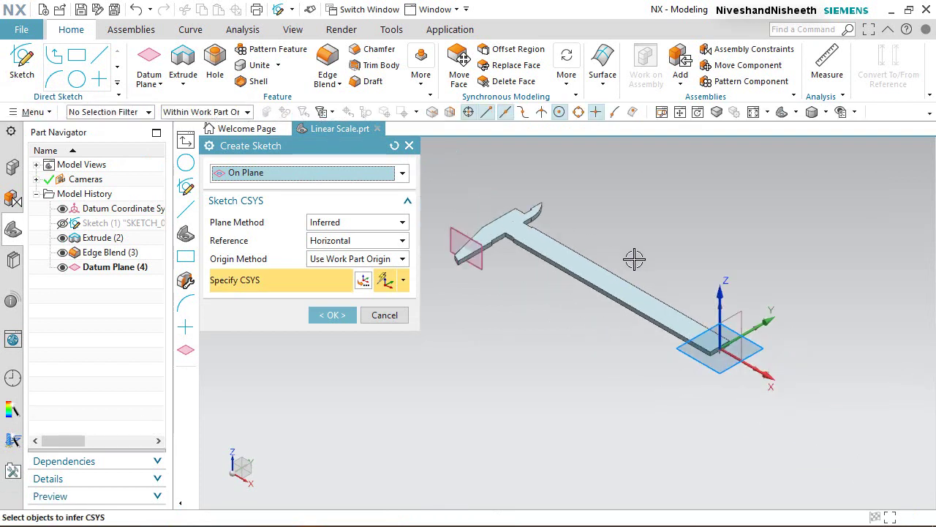
scroll(455, 225, up, 3)
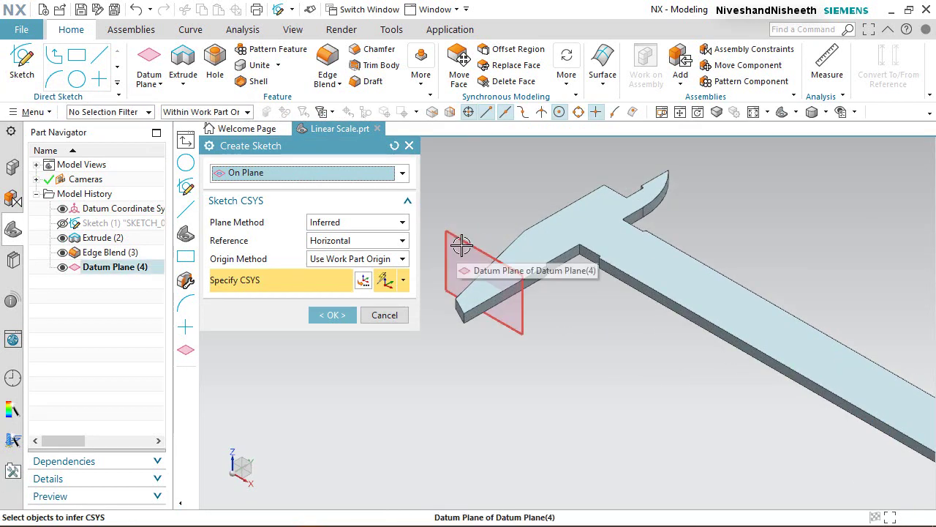
click(461, 245)
click(329, 315)
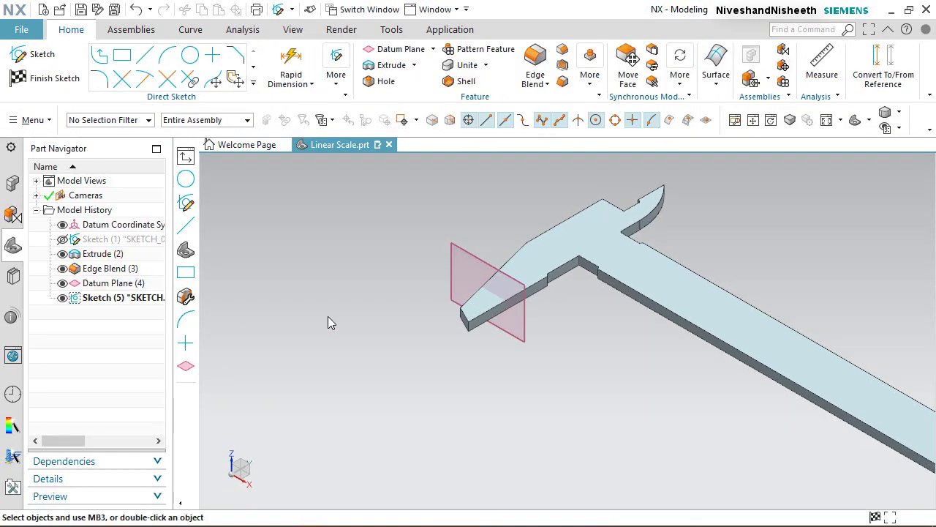
Step: Add an Intersection Curve to the sketch where its plane cuts the caliper body, selecting the faces with the Body Faces rule
scroll(495, 292, up, 5)
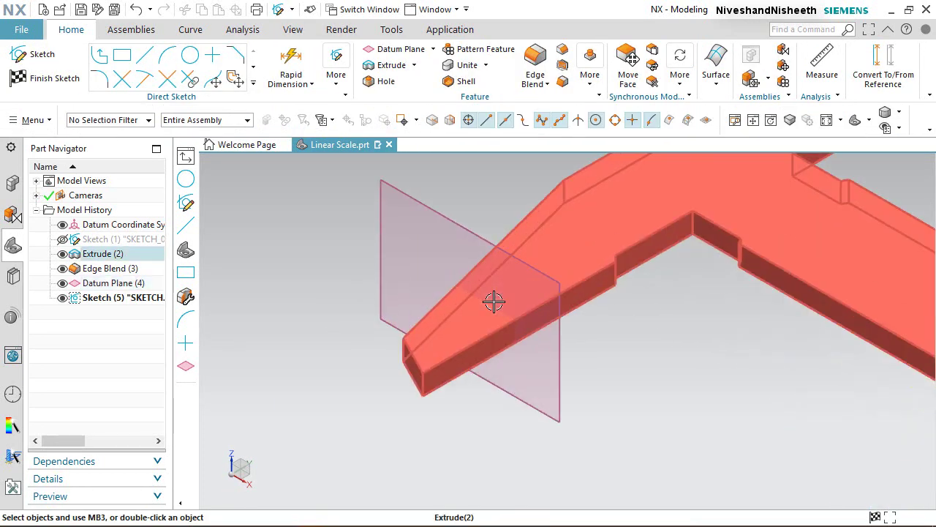
click(341, 221)
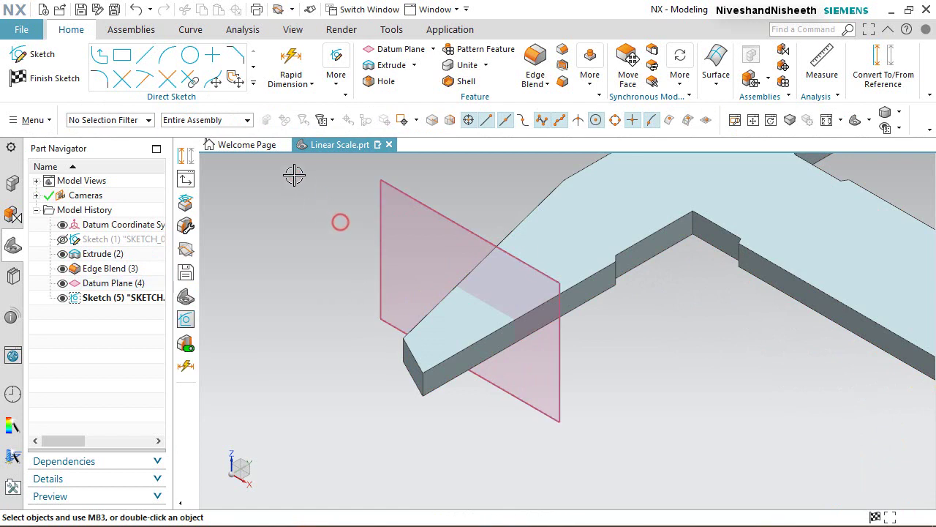
click(253, 86)
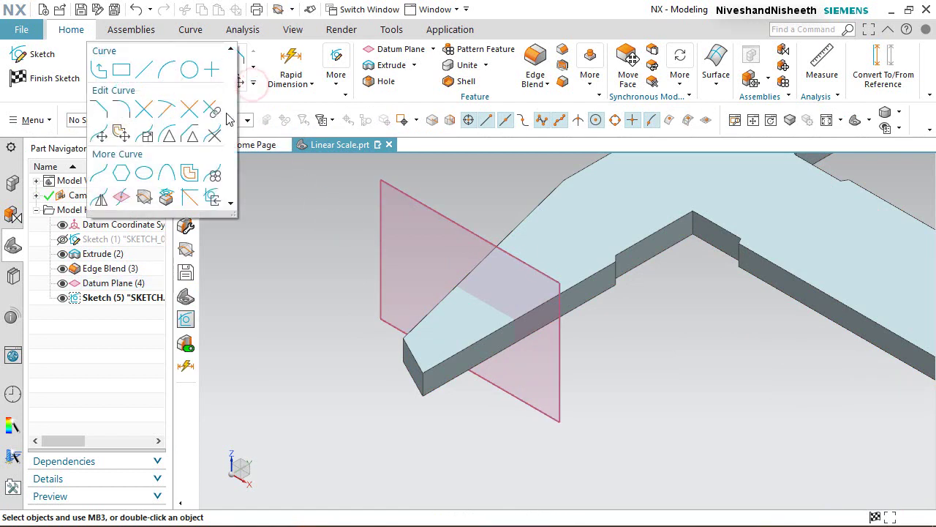
click(144, 199)
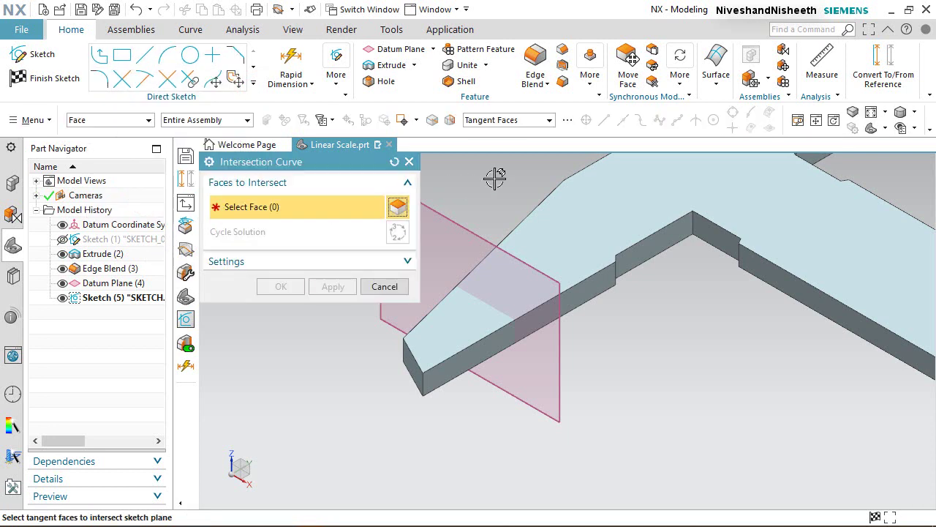
click(549, 120)
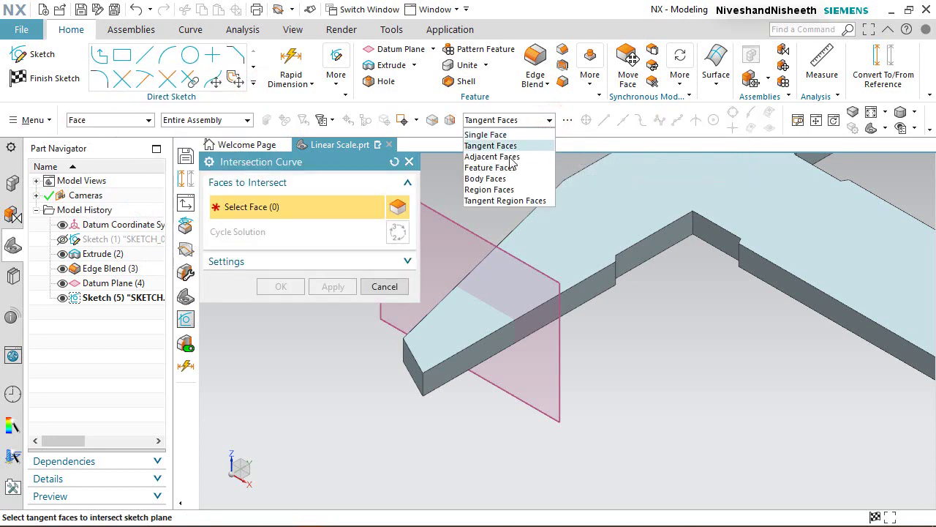
click(491, 177)
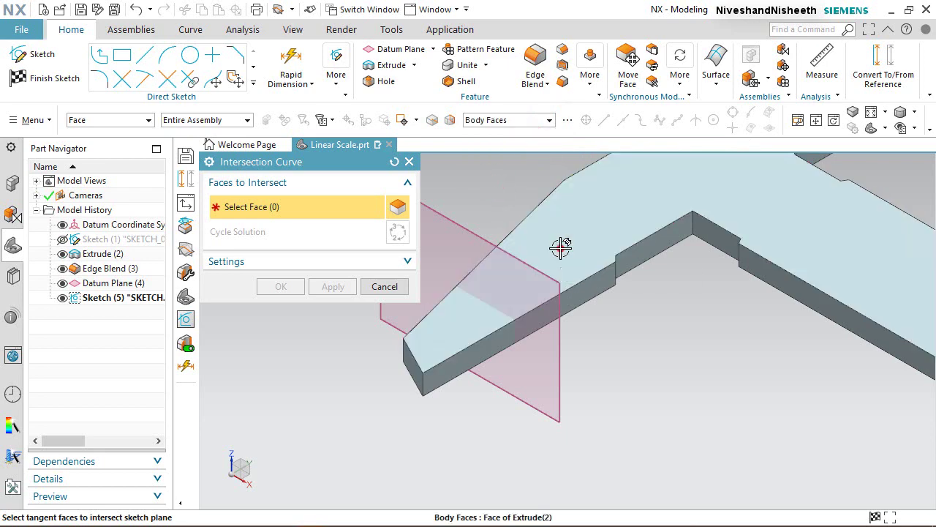
click(560, 248)
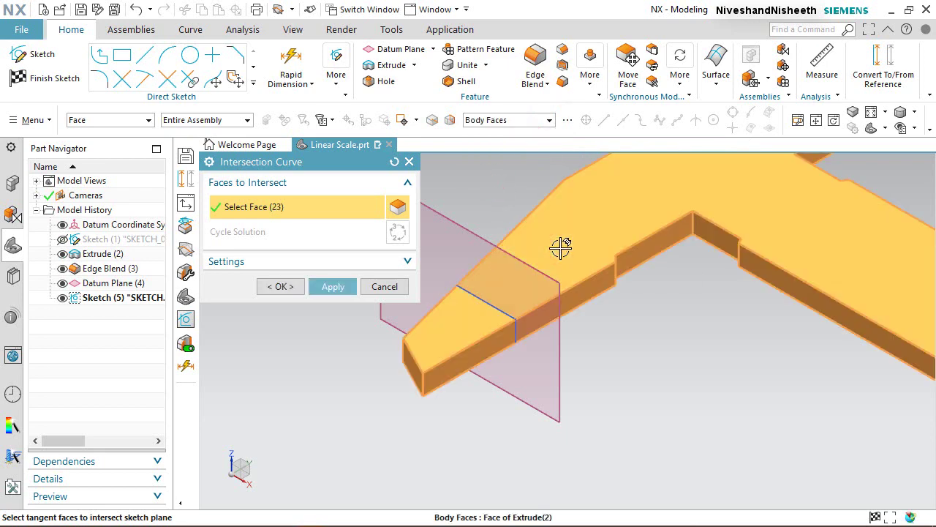
click(278, 286)
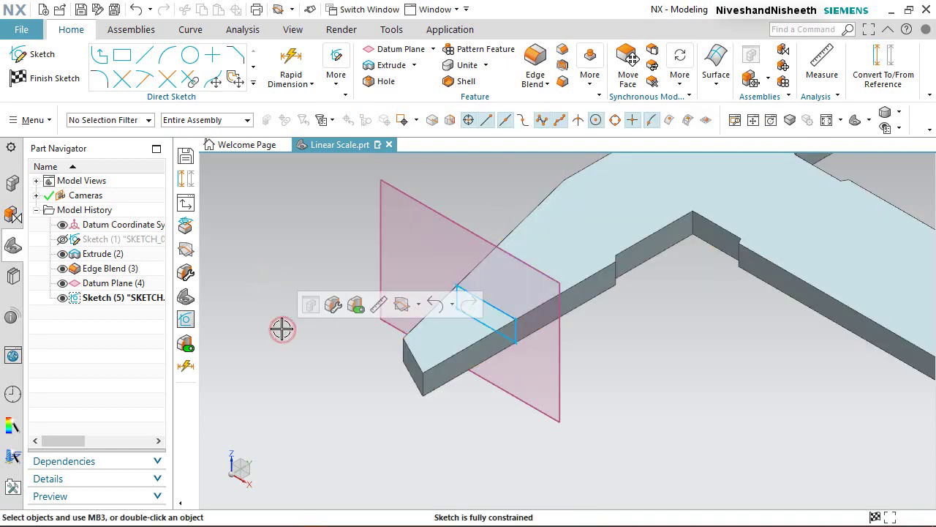
Step: Clip the model with a one-plane view section at the datum plane crossing the long jaw and hide that plane
click(291, 27)
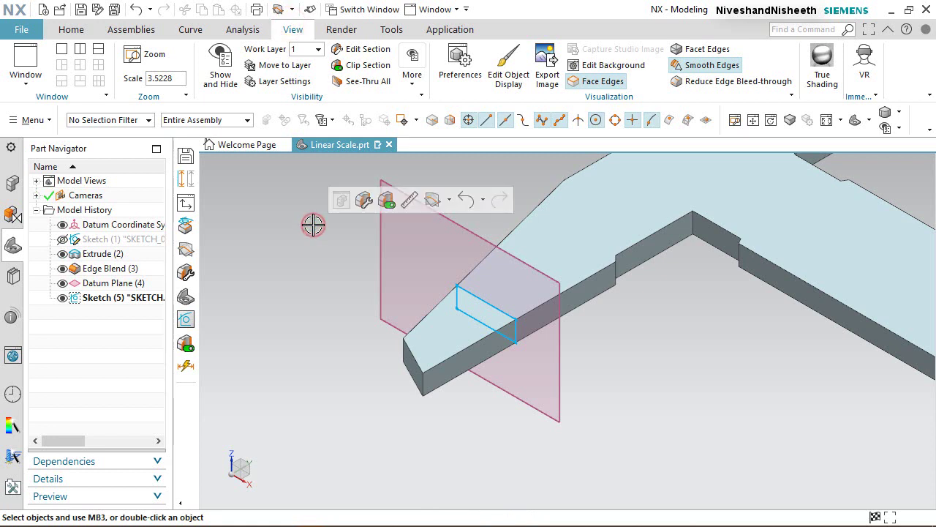
click(379, 240)
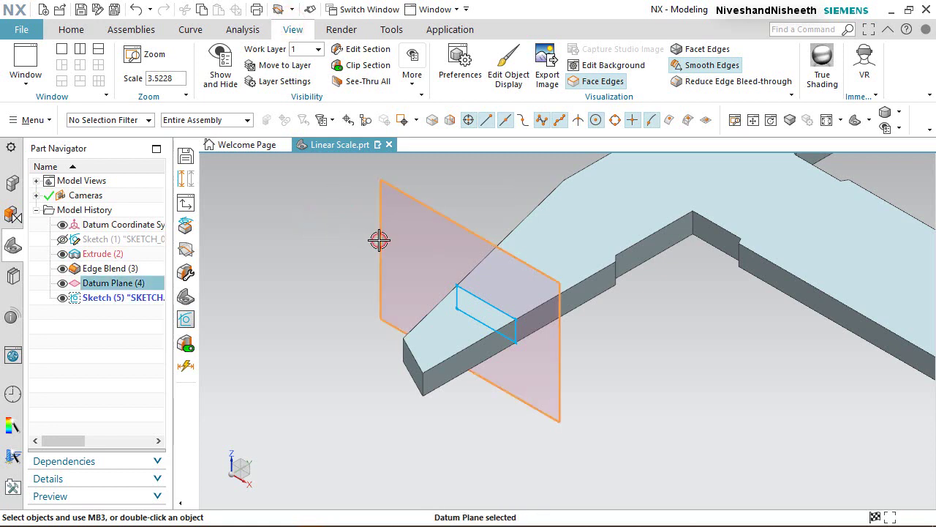
click(363, 66)
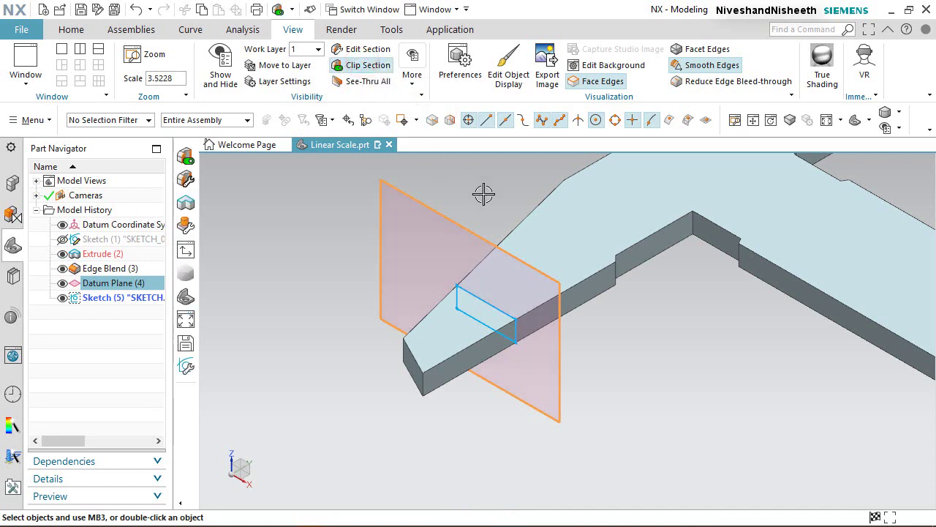
click(364, 65)
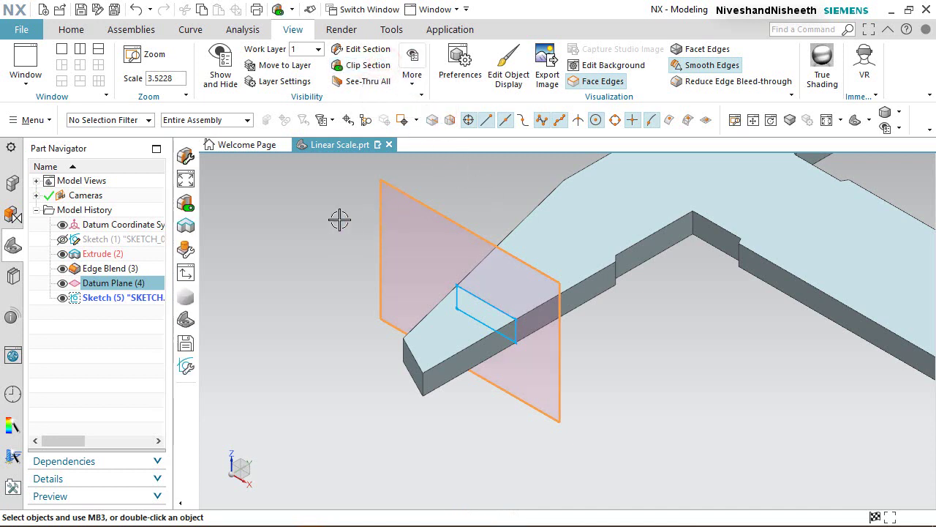
click(356, 51)
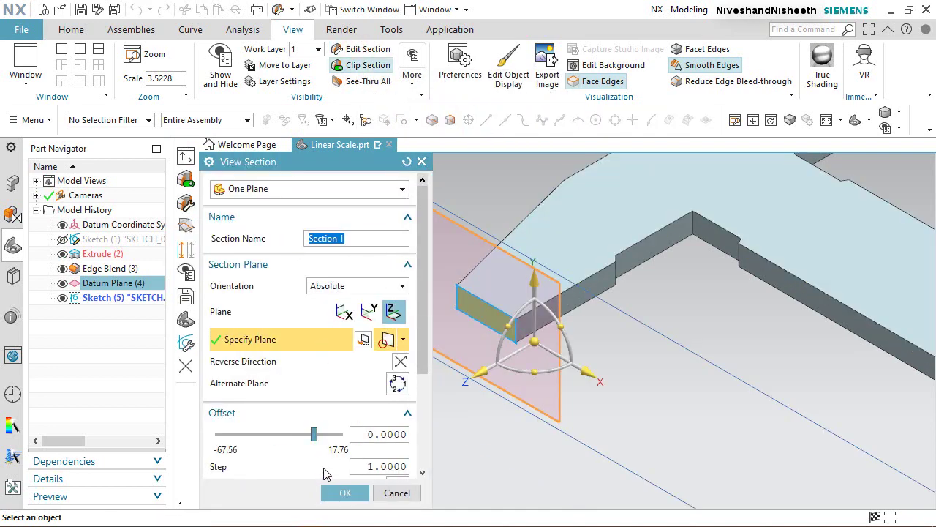
click(343, 491)
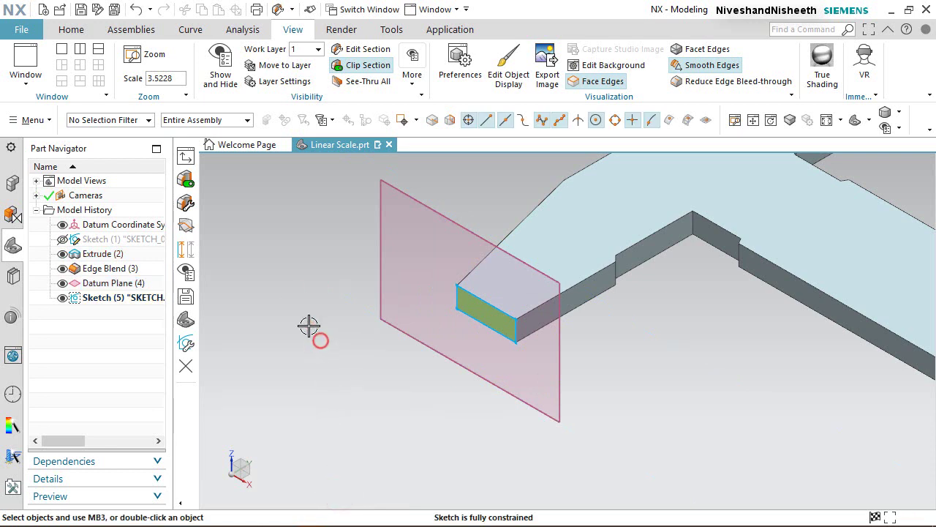
click(63, 283)
click(621, 374)
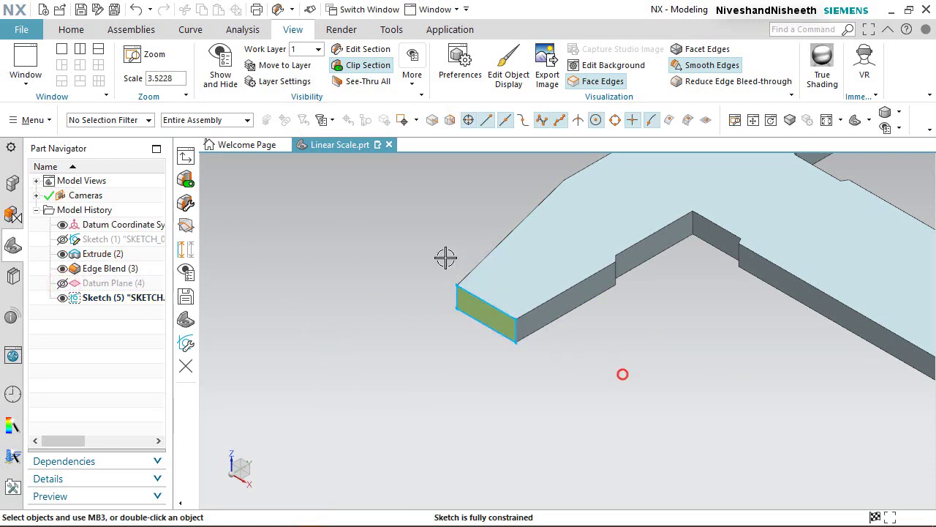
Step: Convert all the intersection curves around the long jaw's cross-section to reference curves
mouse_move(410, 213)
mouse_down()
mouse_move(509, 370)
mouse_move(561, 418)
mouse_up()
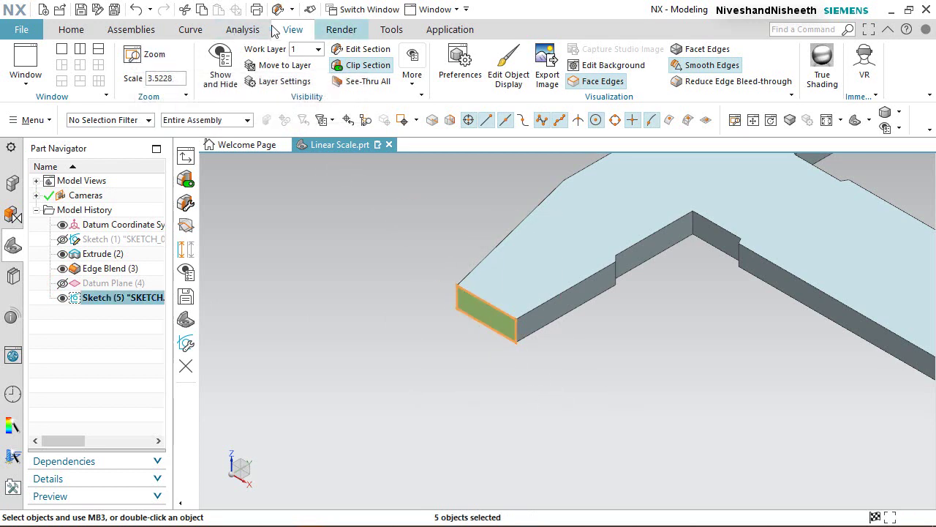
click(73, 30)
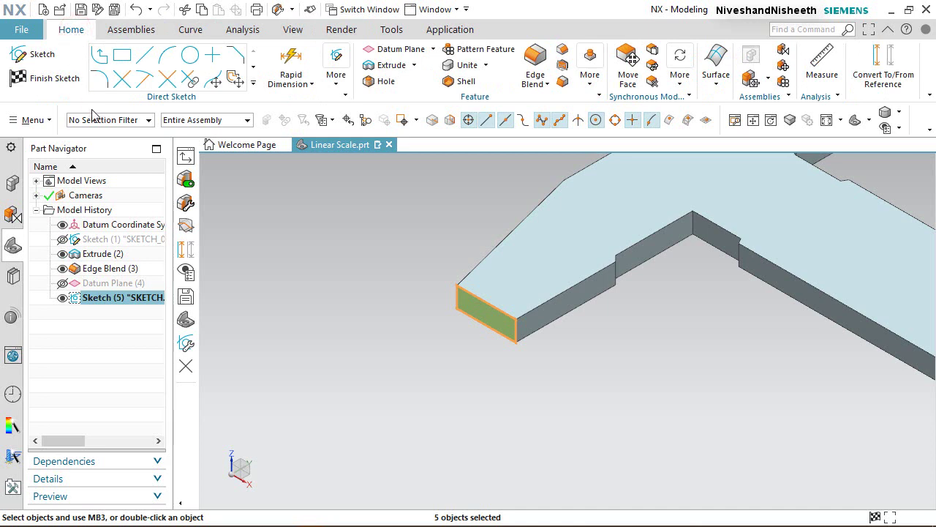
click(885, 62)
click(741, 346)
Step: Draw a vertical line about 2.1 mm long on the section's inner side edge up to its upper corner, and another to the upper edge's midpoint
scroll(492, 279, up, 5)
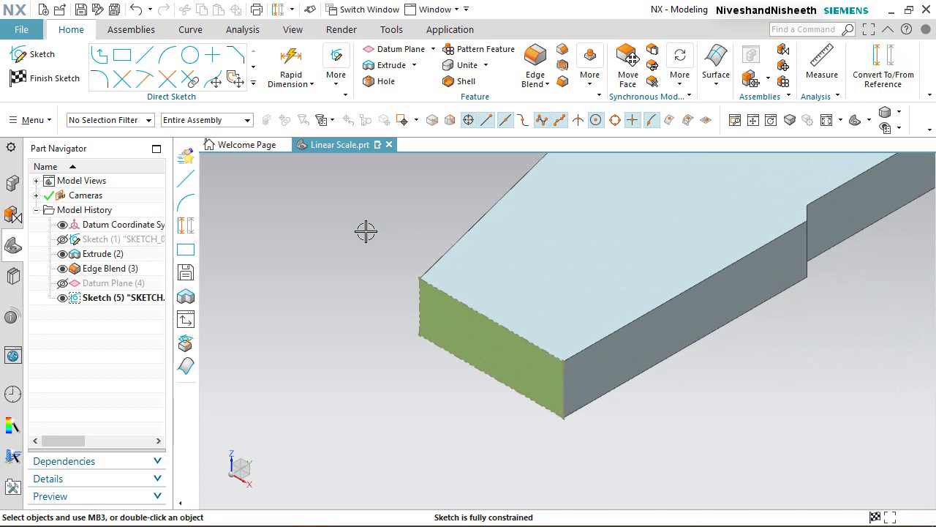
click(145, 54)
scroll(589, 410, up, 5)
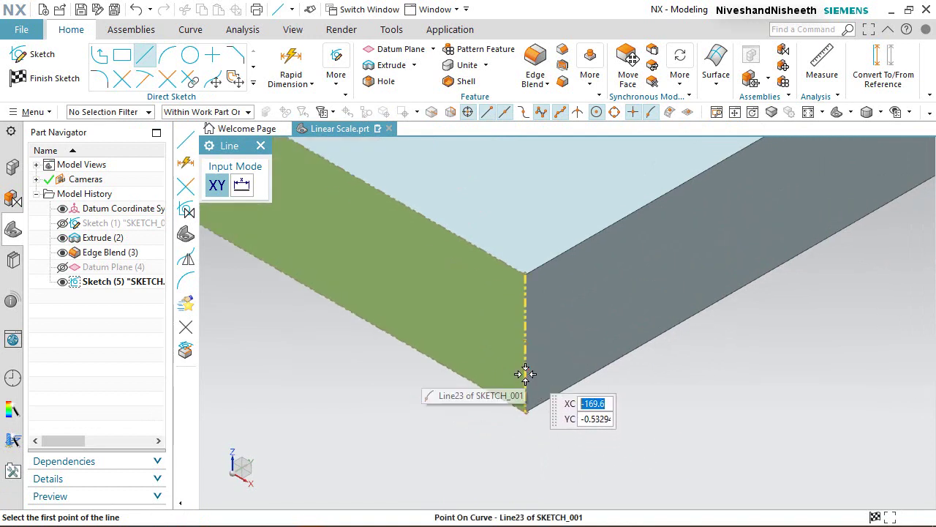
click(525, 374)
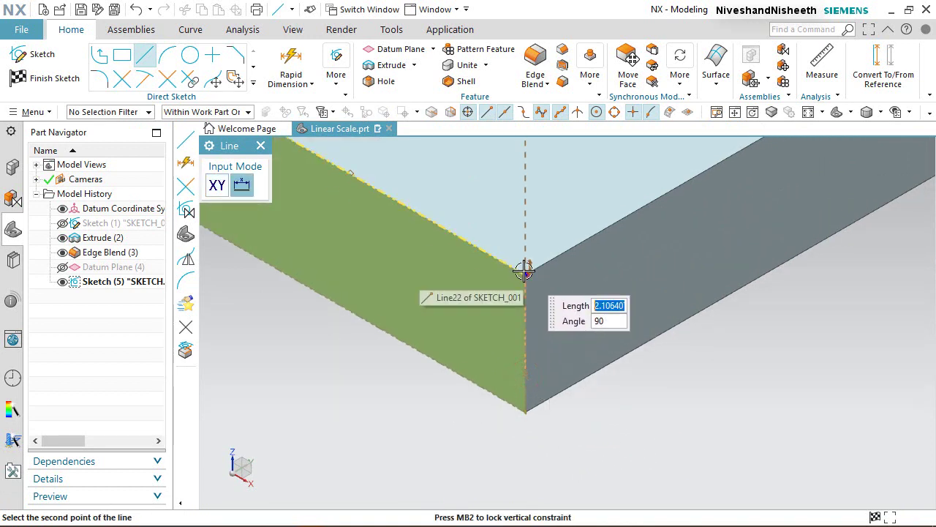
click(524, 270)
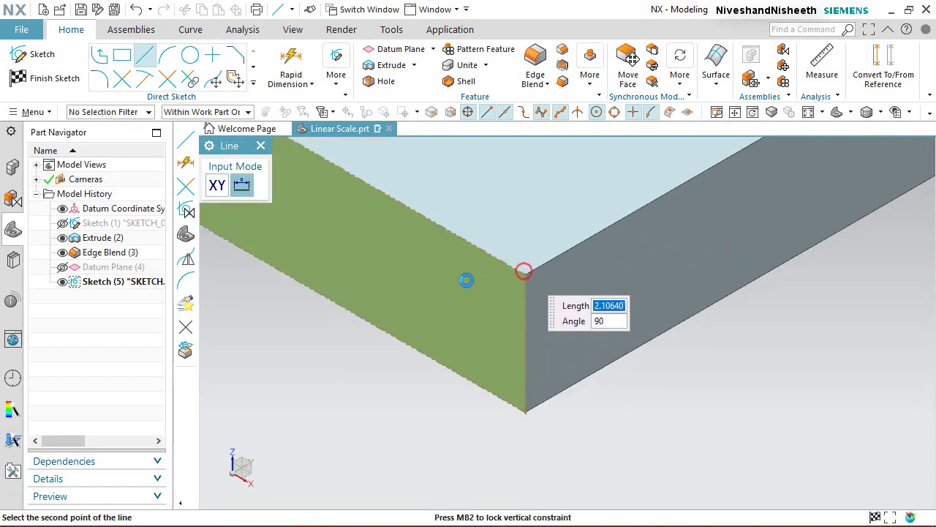
click(525, 274)
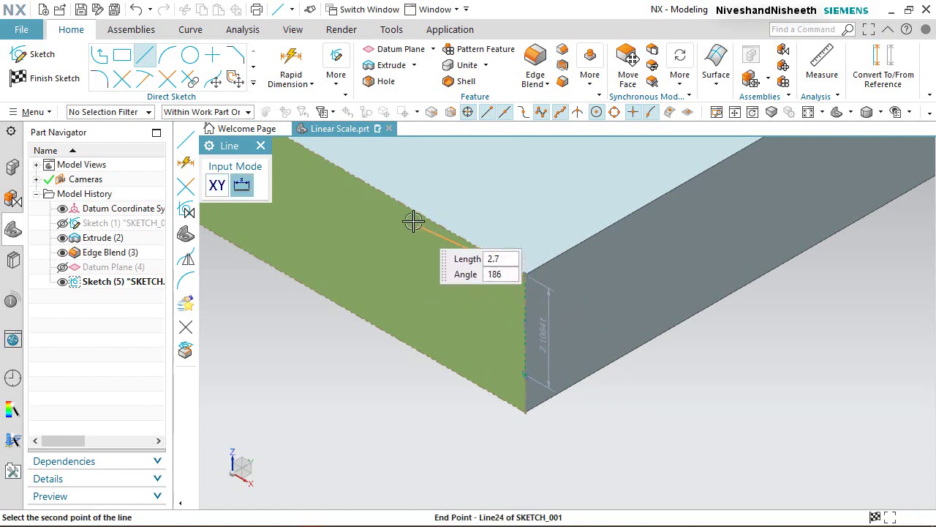
middle_drag(431, 243, 437, 221)
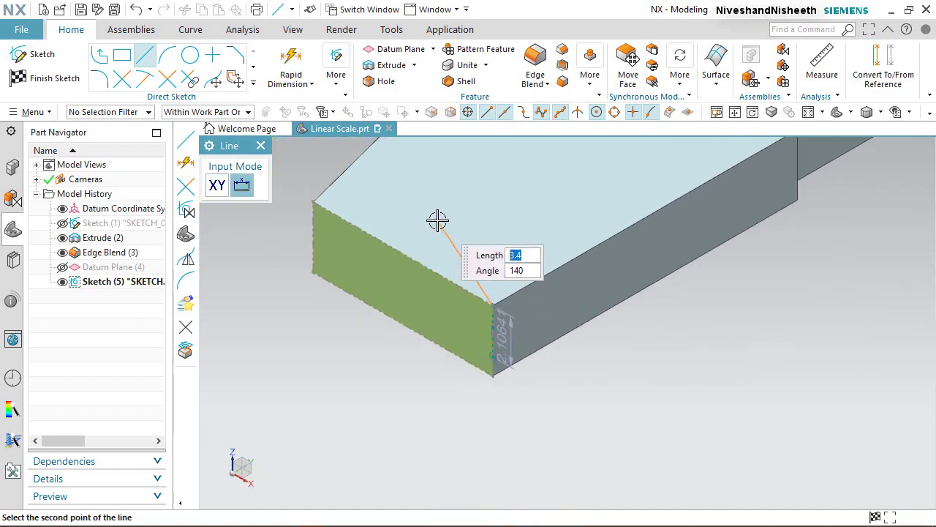
click(403, 253)
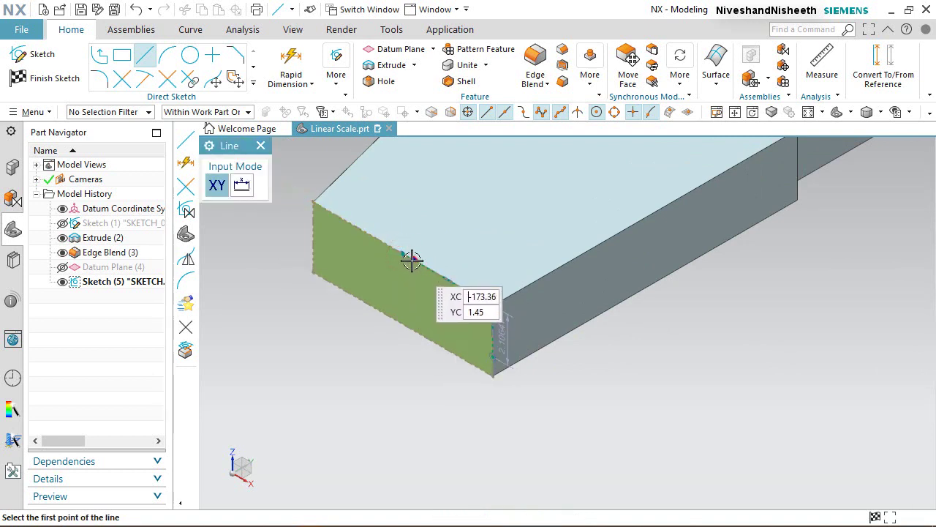
Step: Close the triangular profile with a diagonal line from the upper edge's midpoint to the vertical line's lower end
scroll(399, 259, up, 4)
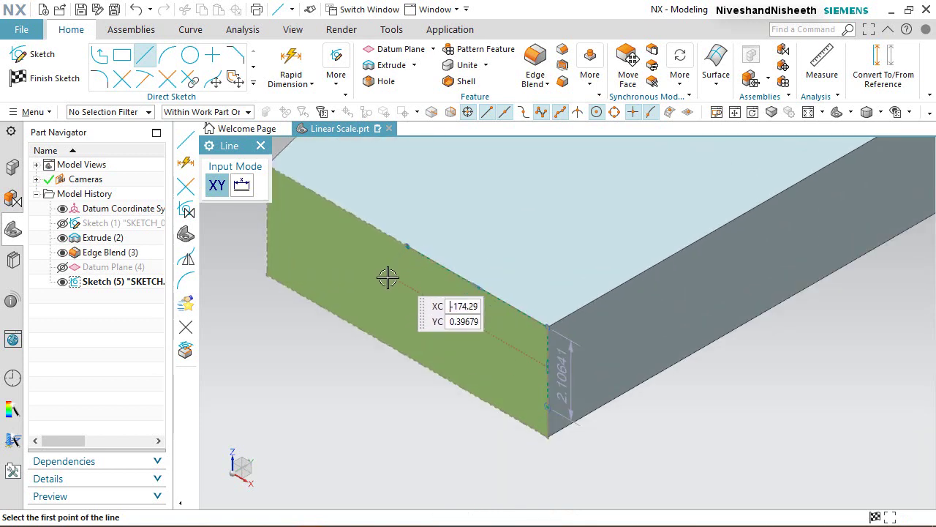
click(412, 241)
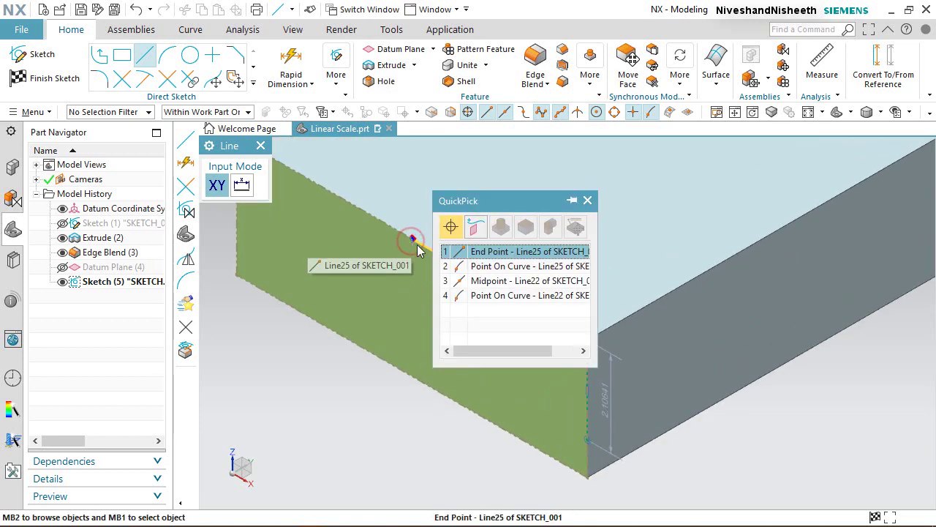
click(484, 252)
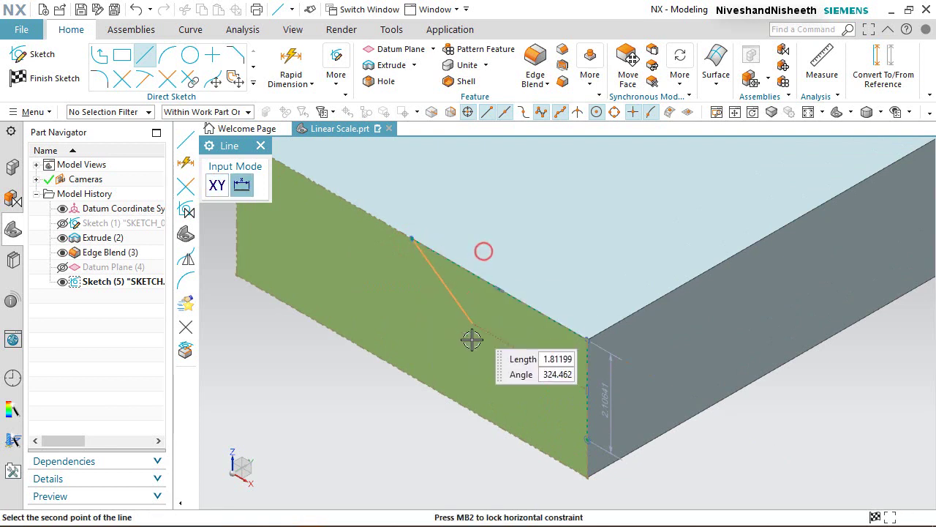
click(586, 441)
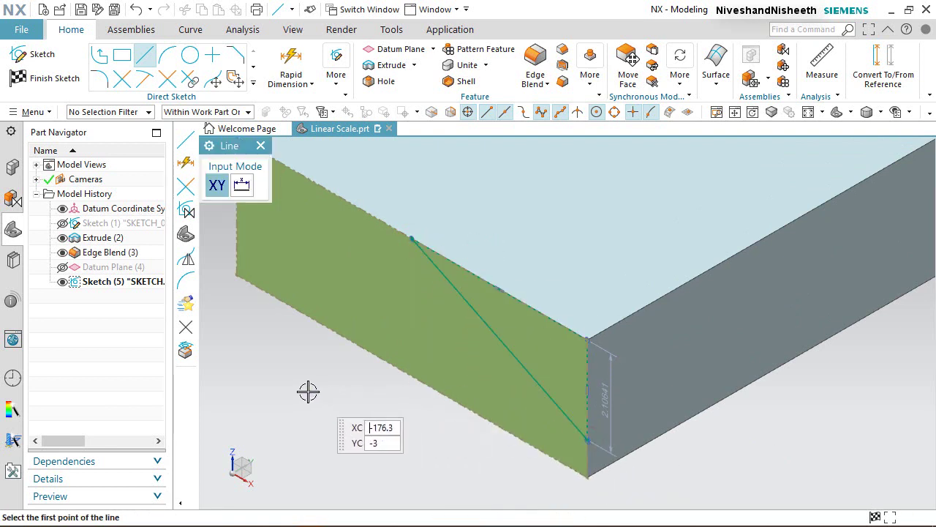
Step: Dimension the distance from the section's lower corner to the triangle's lowest vertex and set it to 1 mm
click(291, 57)
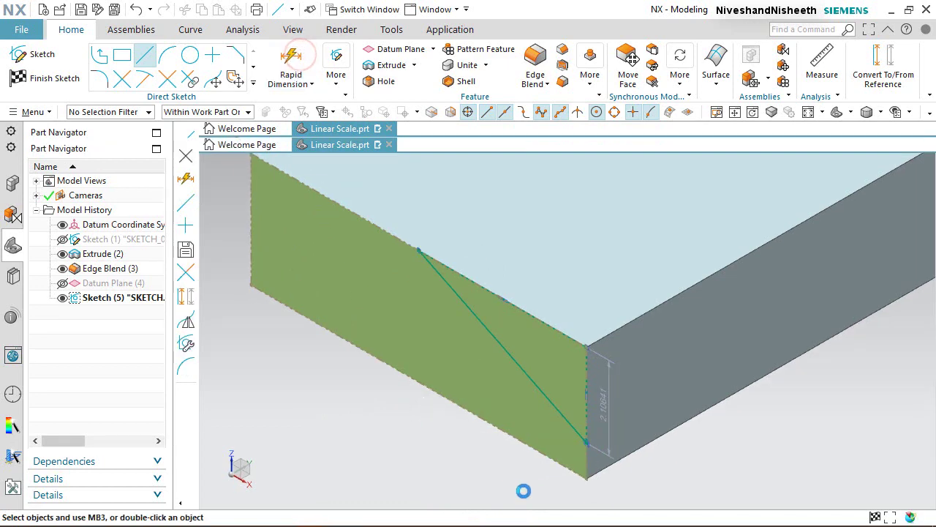
click(590, 479)
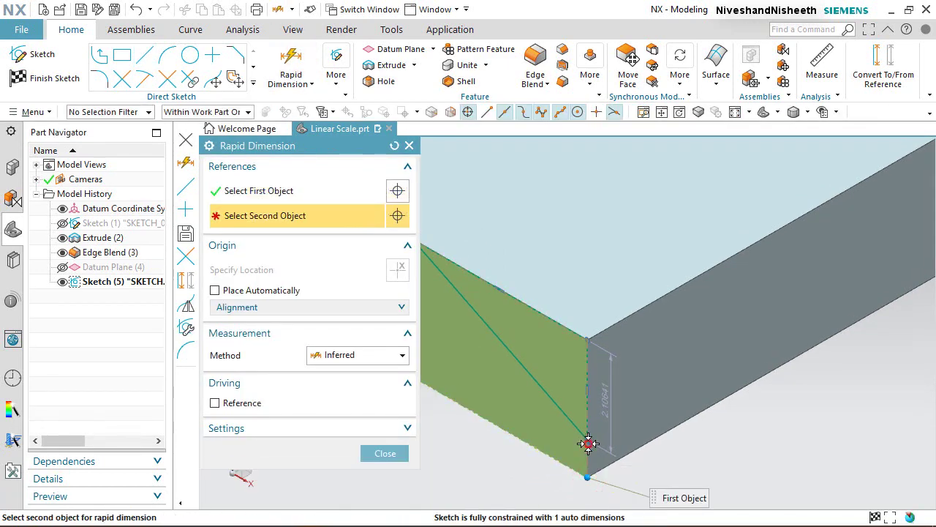
click(715, 449)
text(1)
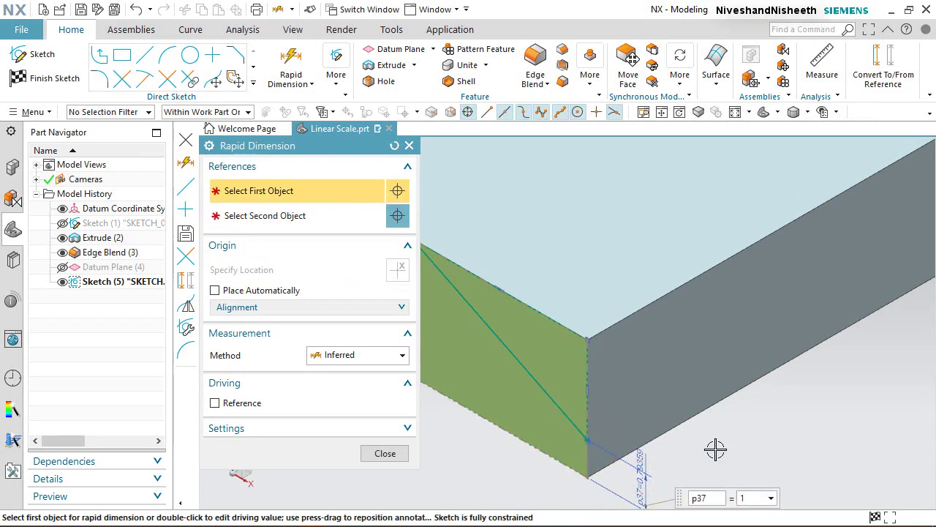
key(Return)
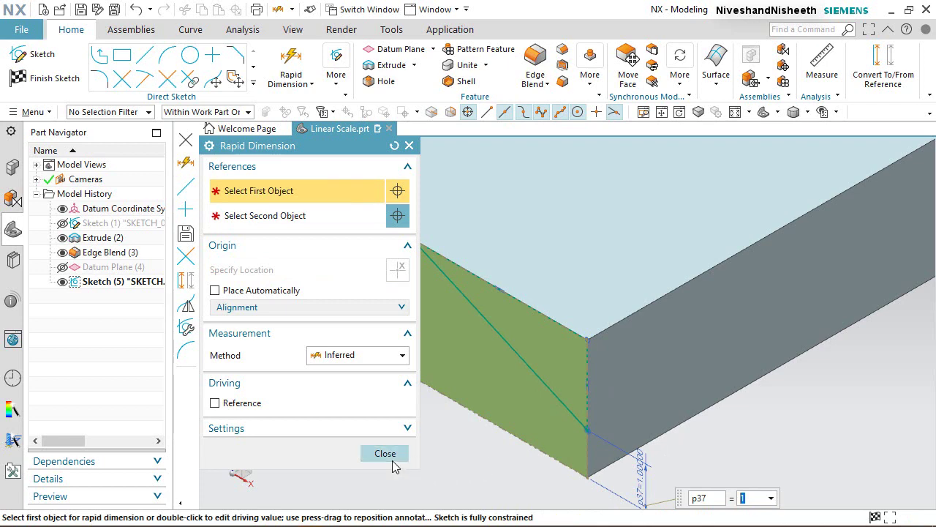
click(387, 453)
scroll(288, 371, down, 1)
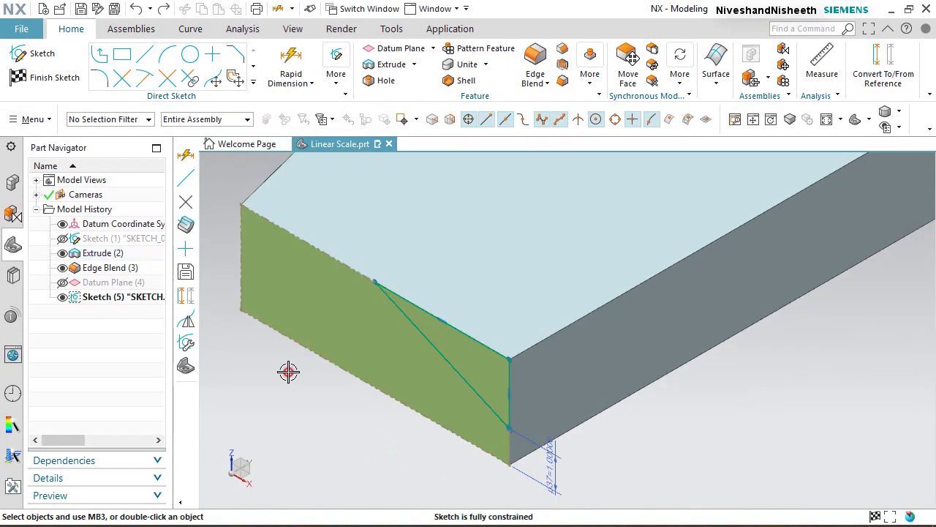
Step: Finish the triangle sketch and turn off the section clipping to show the whole body
click(50, 77)
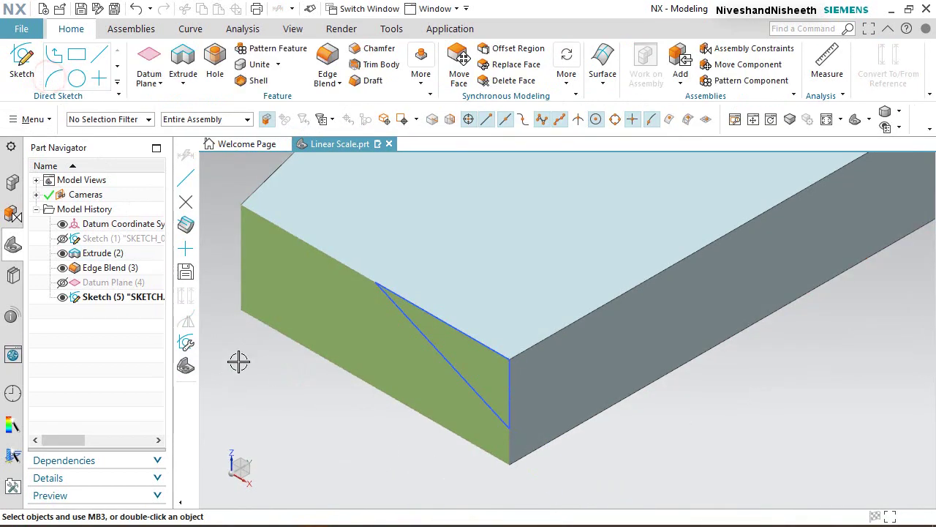
click(302, 28)
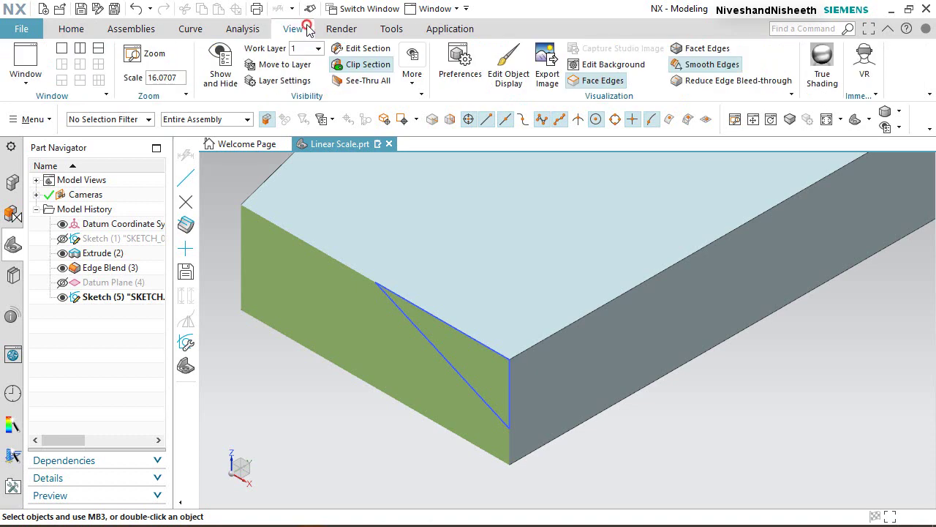
click(368, 64)
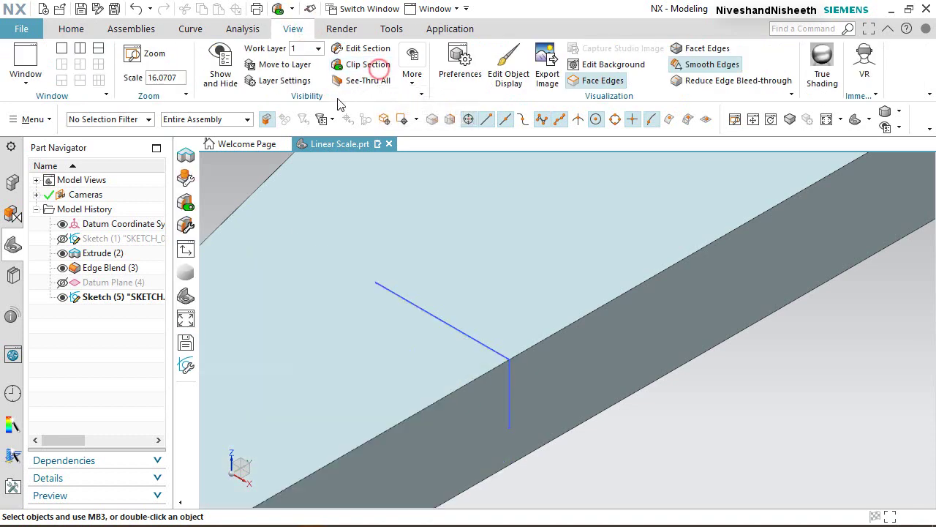
Step: Extrude the triangular profile toward the long jaw's tip, from 0 mm to Through All, subtracting it from the body
click(70, 29)
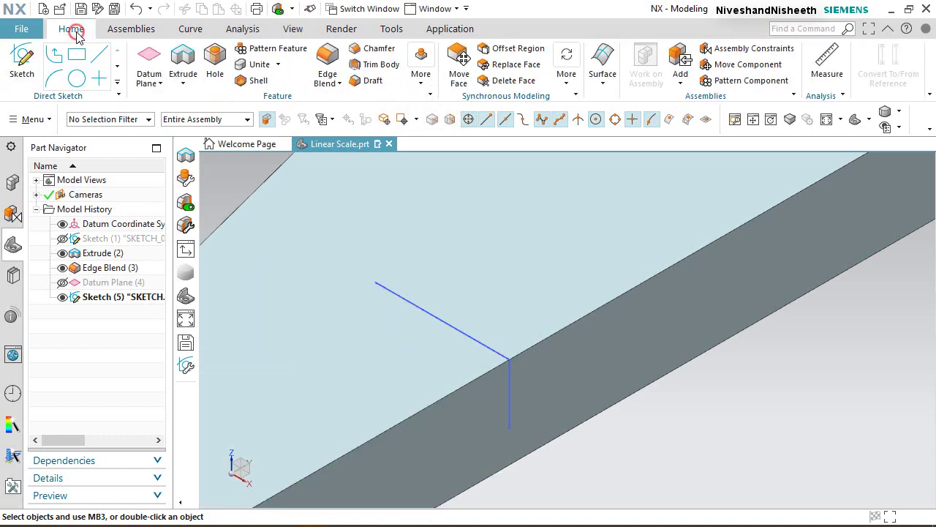
click(182, 64)
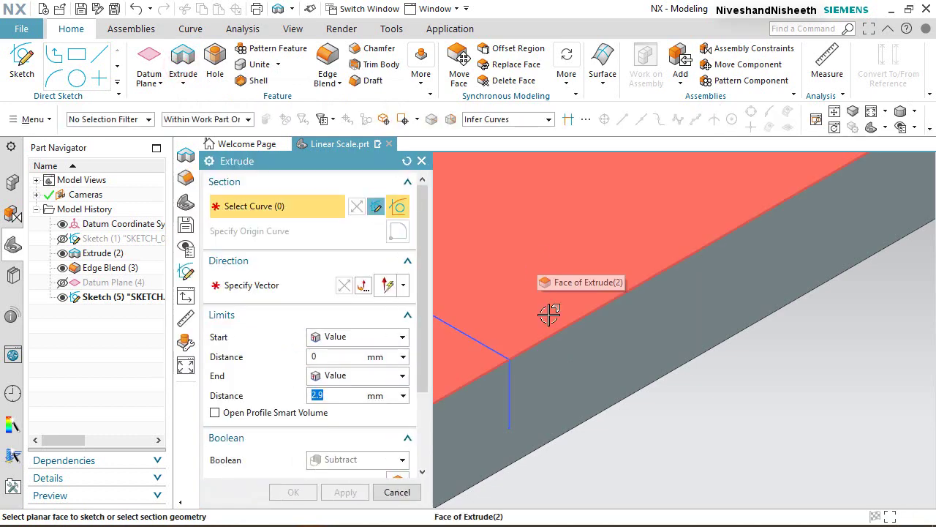
click(510, 378)
scroll(642, 329, down, 5)
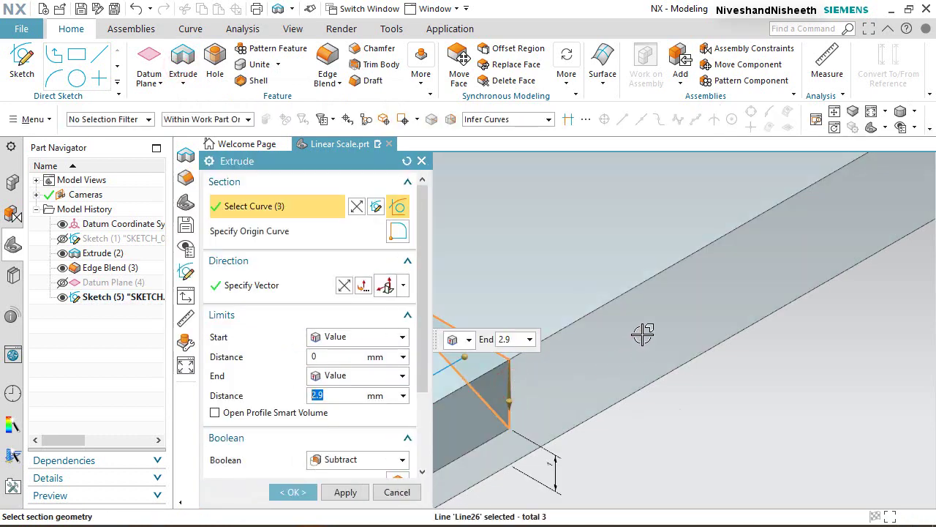
scroll(623, 312, up, 1)
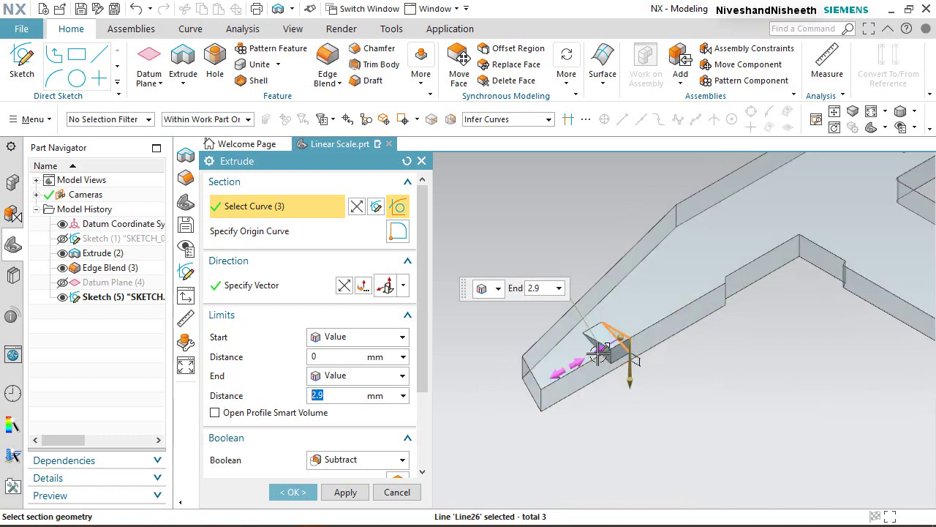
drag(597, 355, 495, 410)
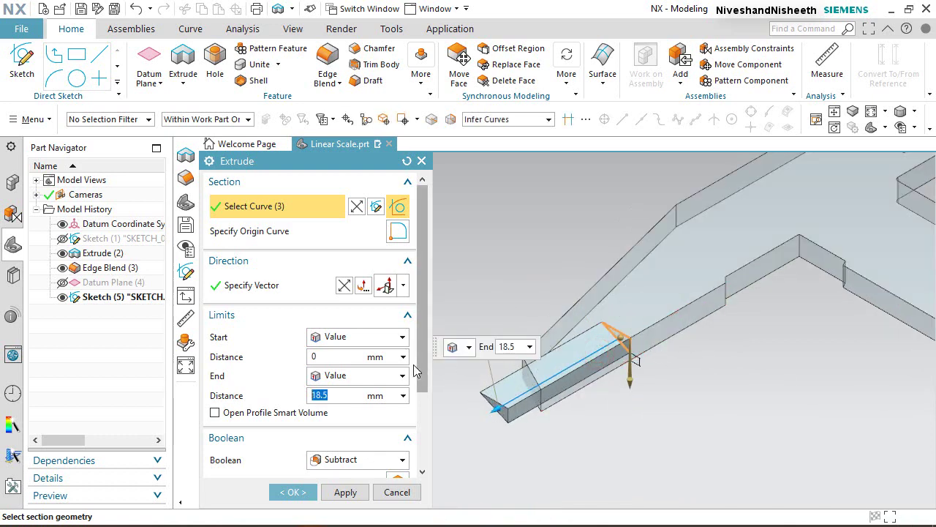
click(404, 356)
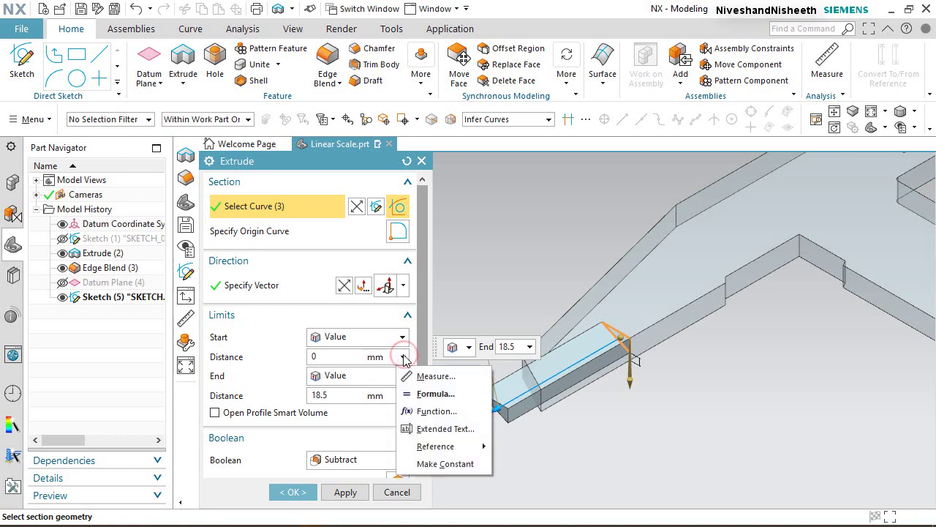
click(358, 375)
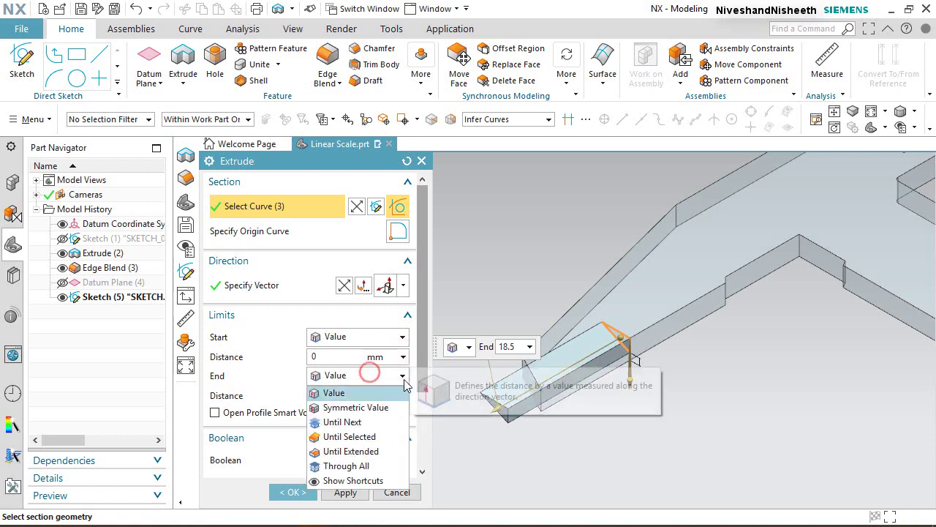
click(372, 466)
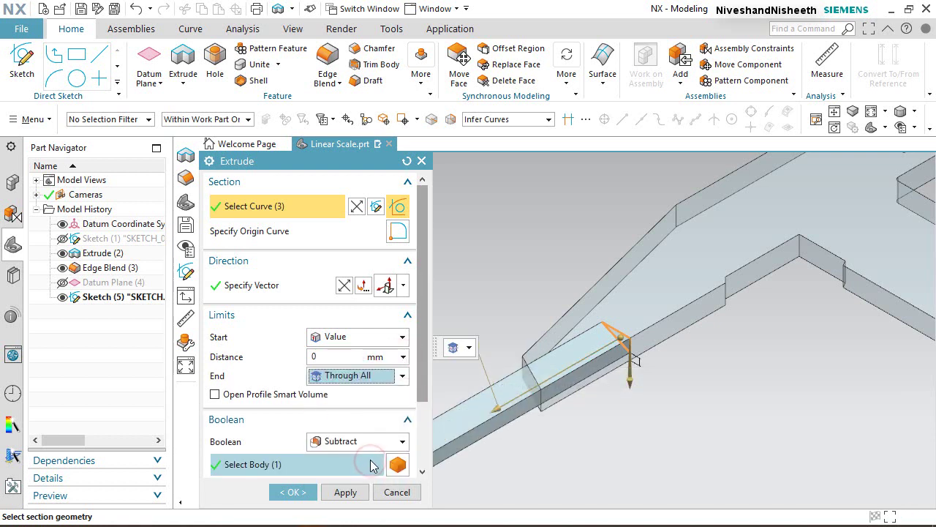
scroll(412, 424, down, 2)
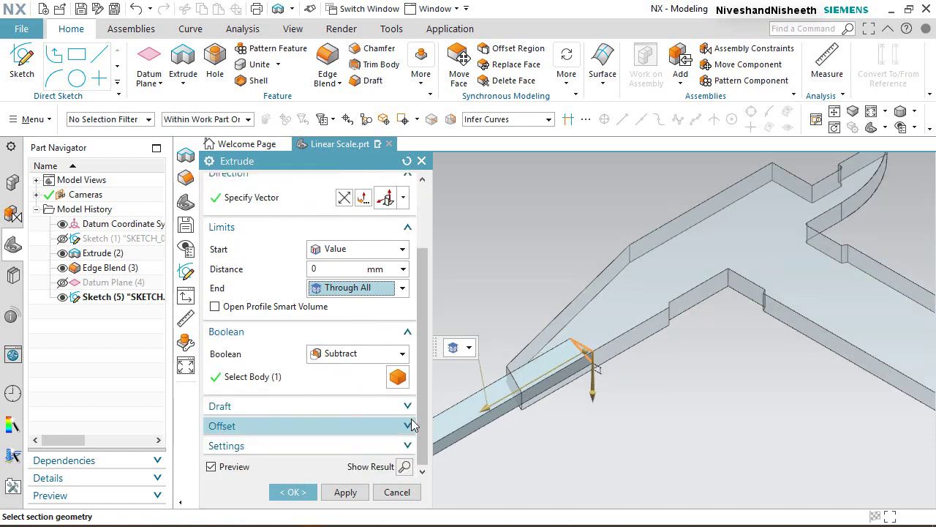
click(293, 491)
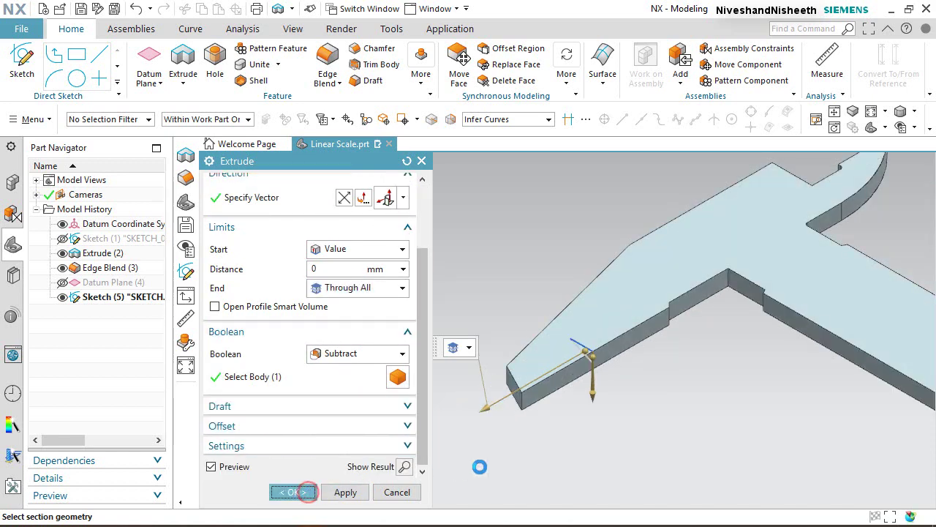
Step: Hide the triangle sketch and save the part
scroll(609, 388, up, 5)
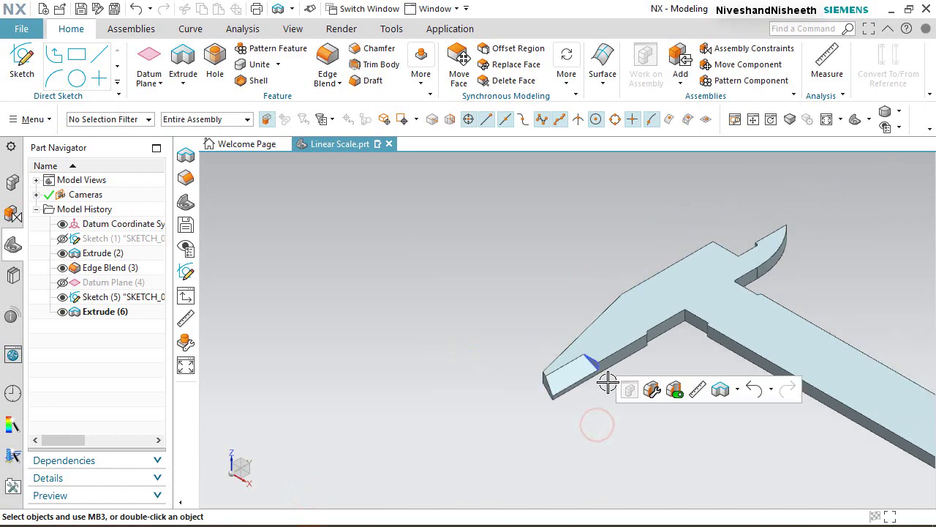
click(63, 297)
scroll(400, 405, down, 4)
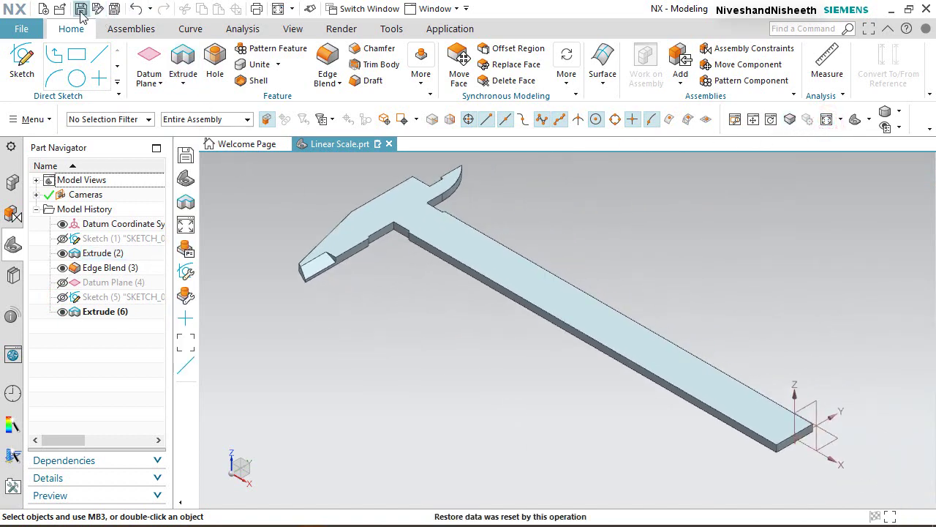
Step: Create a datum plane offset 2.943 mm outward from the head's side face next to the short jaw, crossing that jaw
click(233, 452)
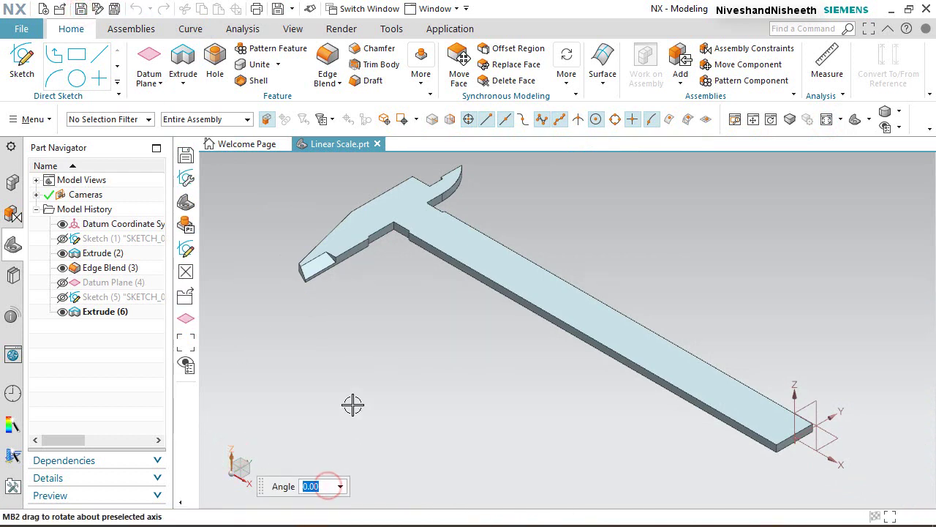
key(Return)
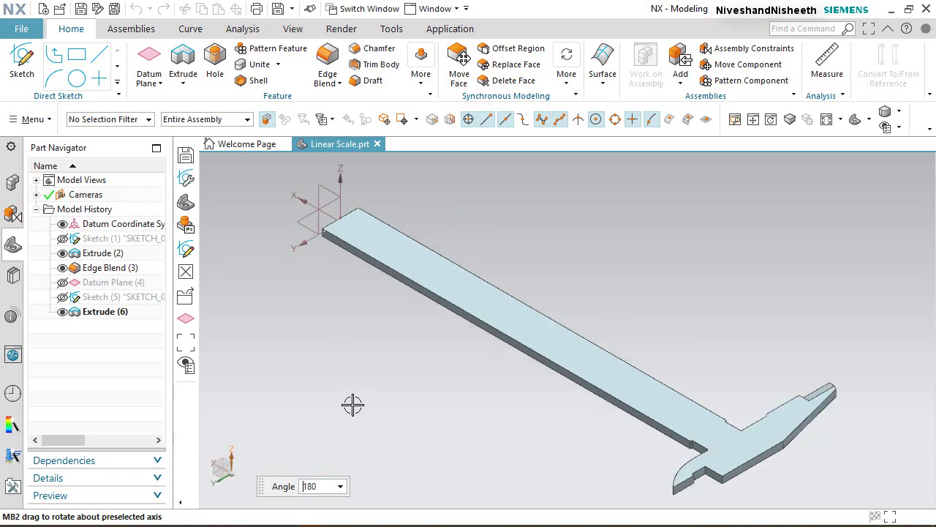
middle_drag(361, 388, 443, 416)
scroll(673, 504, up, 5)
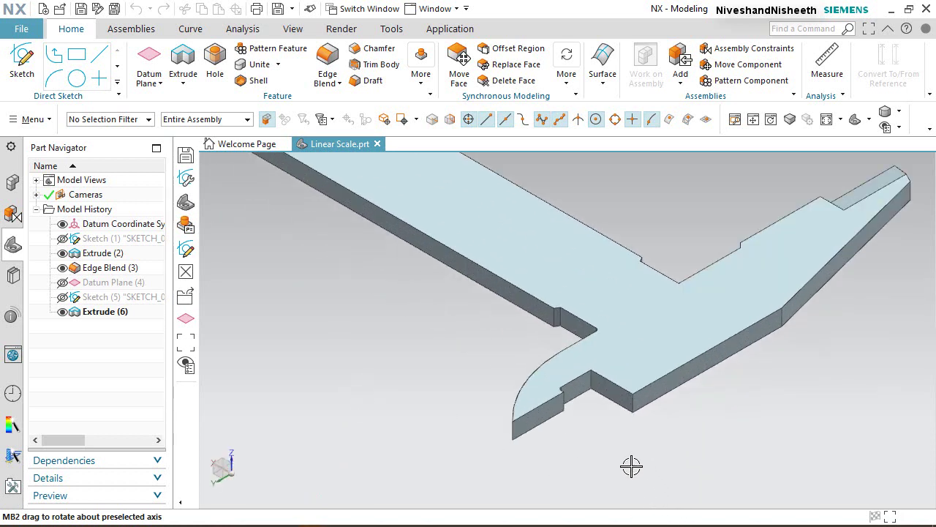
scroll(602, 412, up, 3)
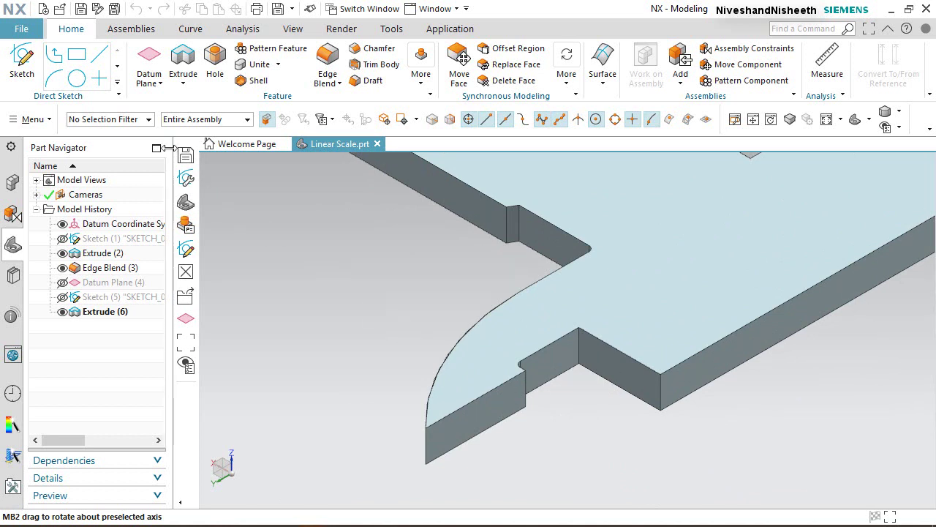
click(147, 65)
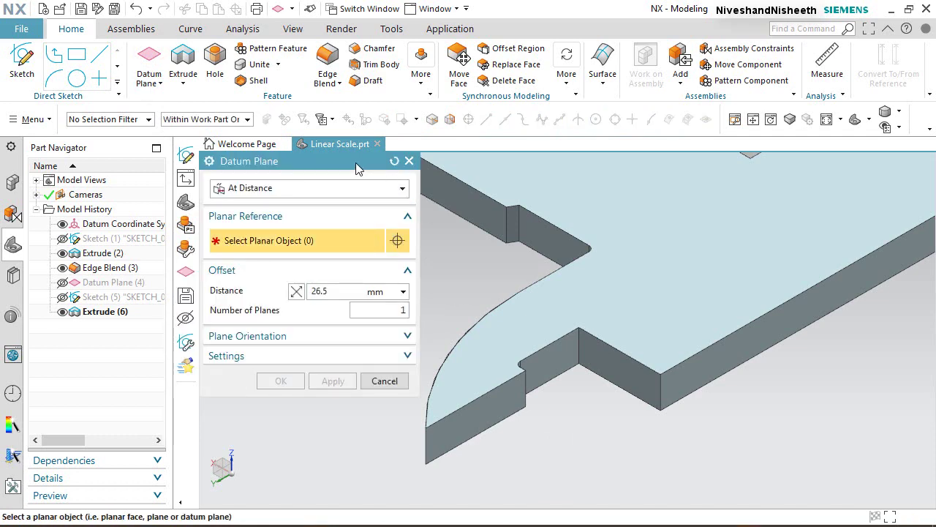
click(610, 370)
scroll(578, 309, up, 2)
scroll(574, 309, down, 5)
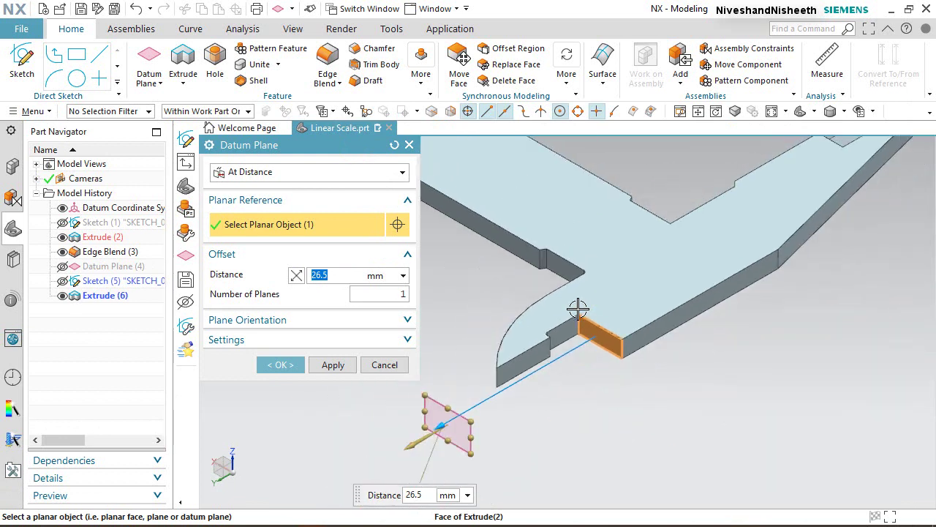
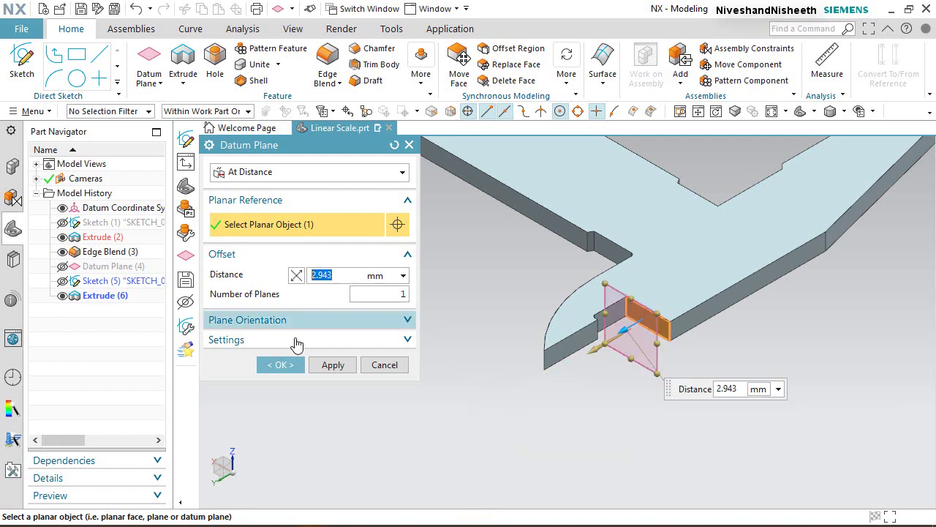
click(285, 369)
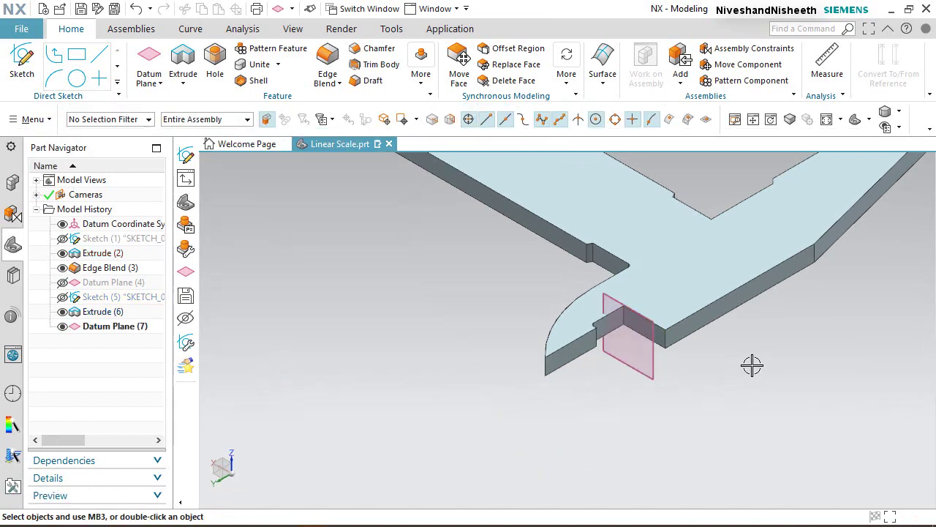
Step: Resize the new datum plane on all sides so that it extends beyond the short jaw's cross-section
right_click(649, 367)
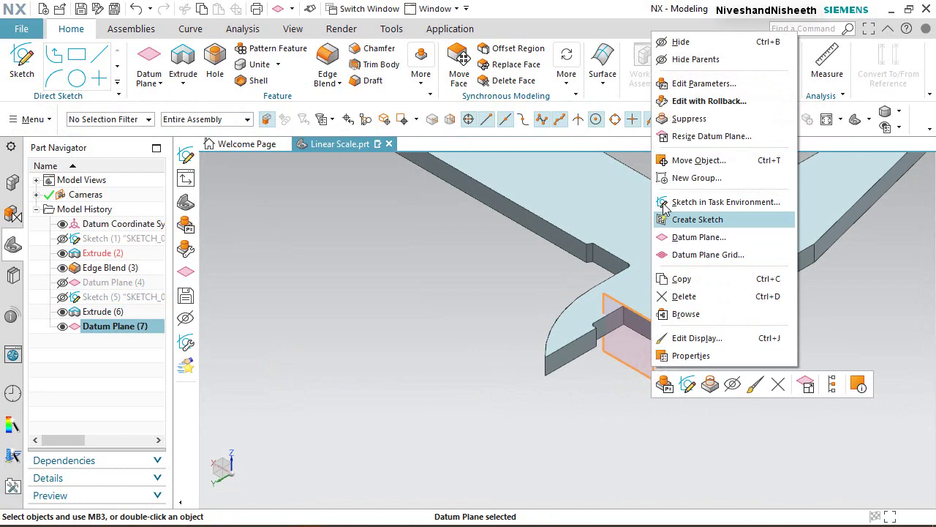
click(673, 137)
drag(629, 306, 620, 270)
drag(625, 355, 618, 384)
drag(592, 316, 525, 285)
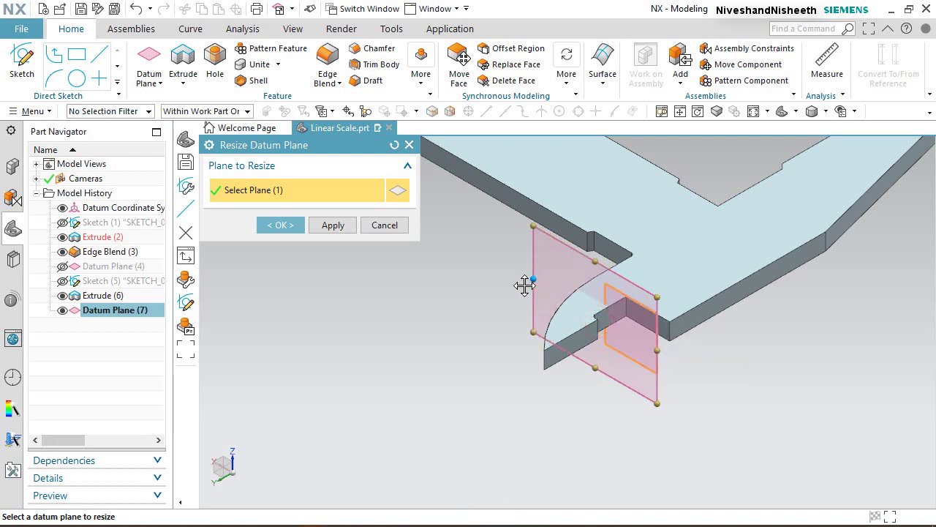
drag(596, 366, 582, 388)
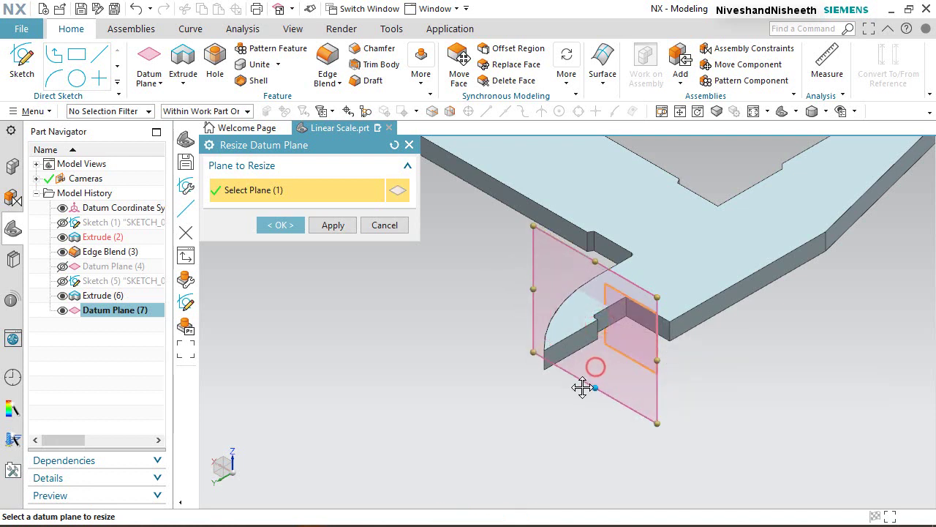
drag(663, 359, 683, 378)
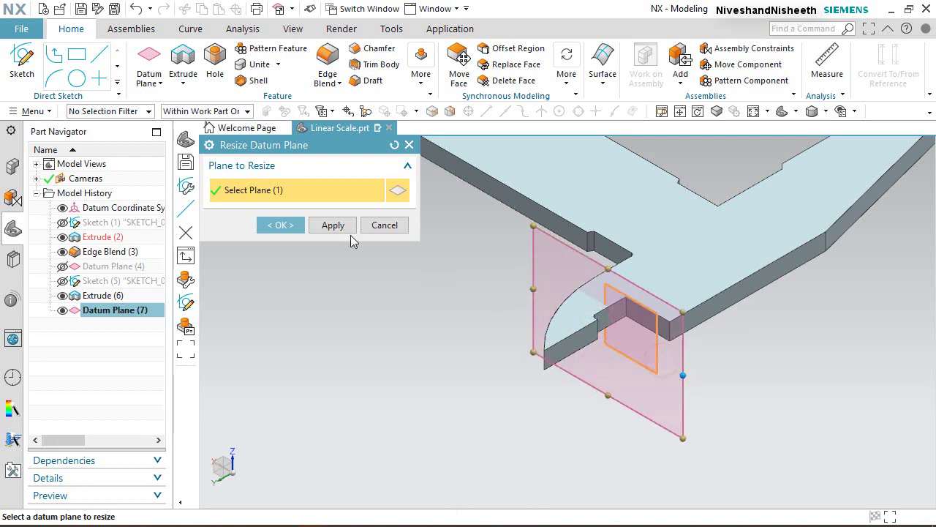
click(285, 224)
click(388, 320)
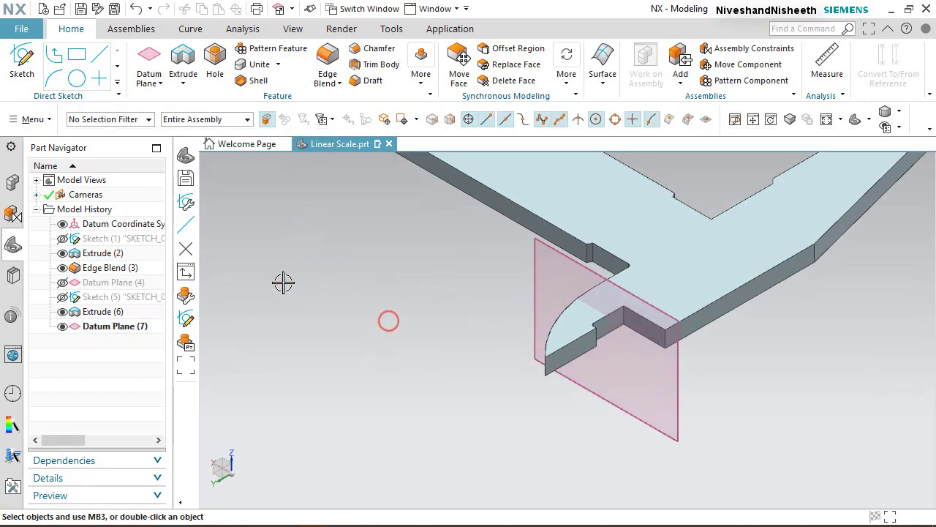
Step: Create a sketch on the resized datum plane and add intersection curves from the body's faces
click(24, 65)
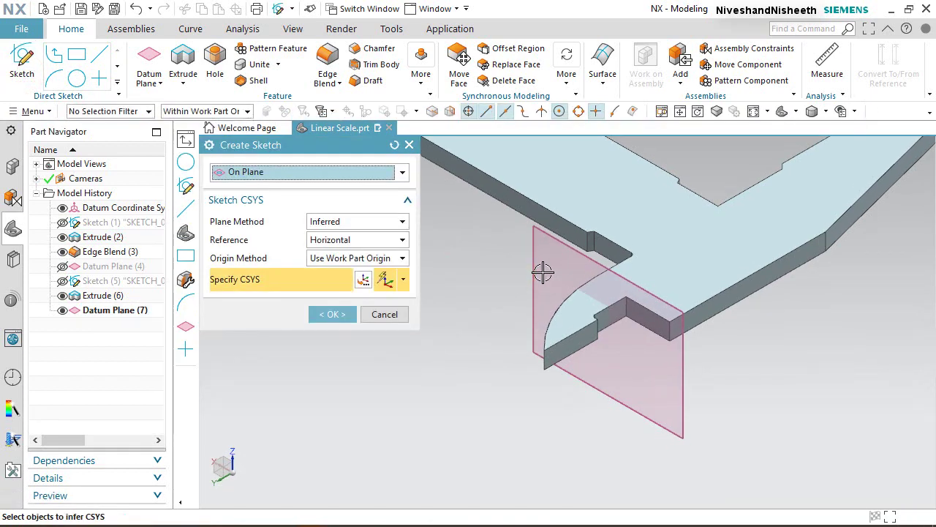
click(529, 276)
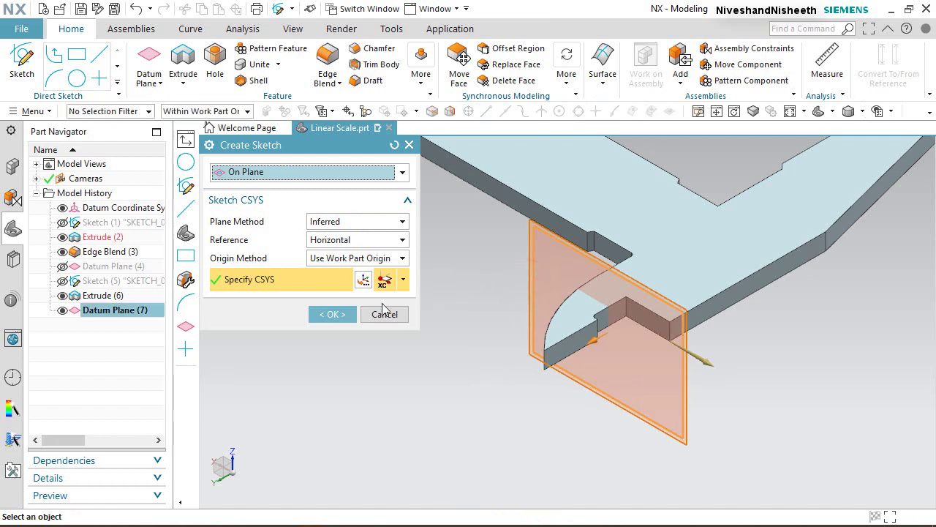
click(355, 315)
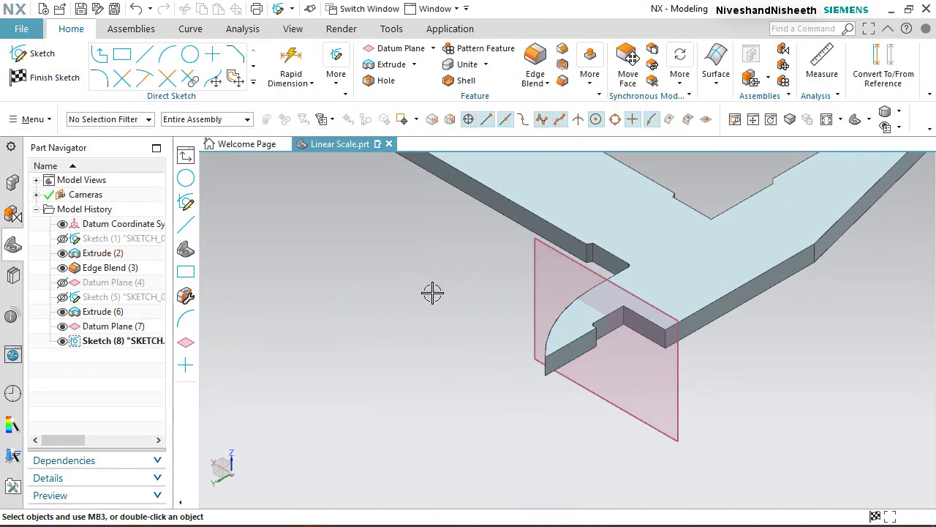
click(253, 83)
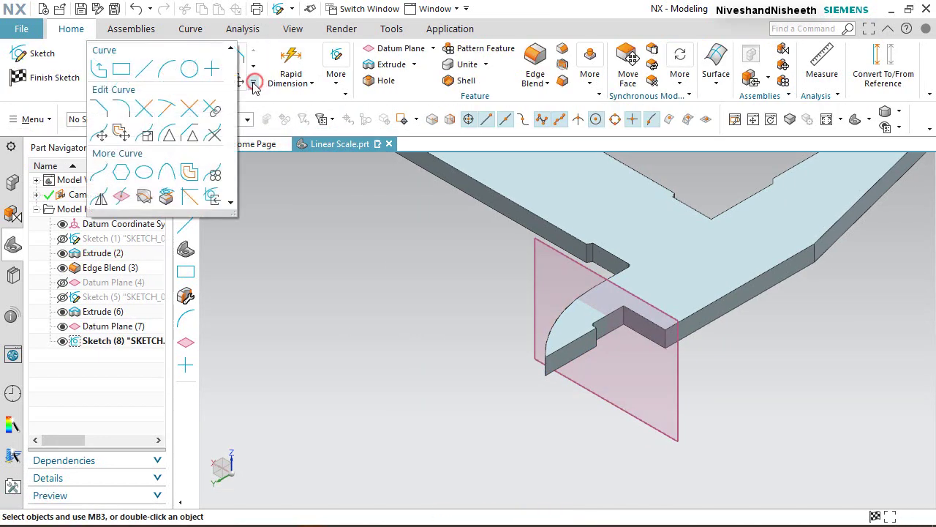
click(143, 197)
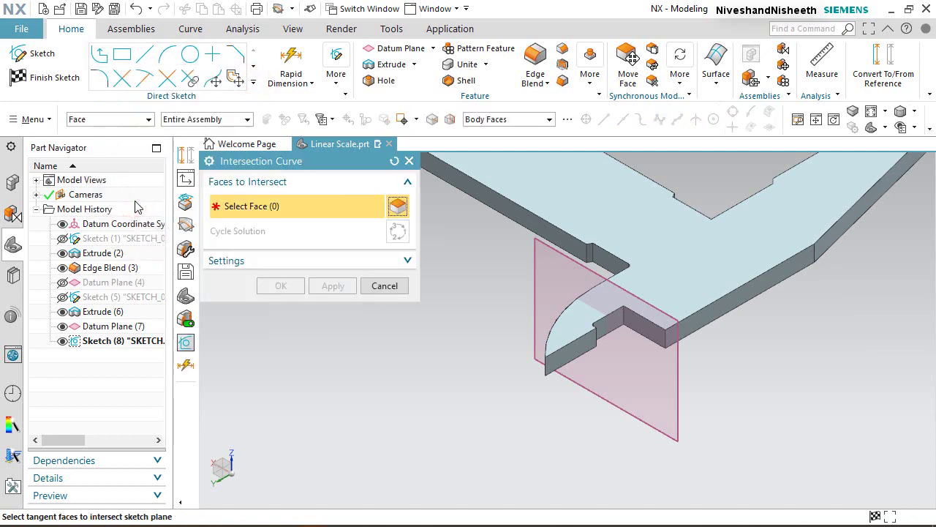
click(580, 324)
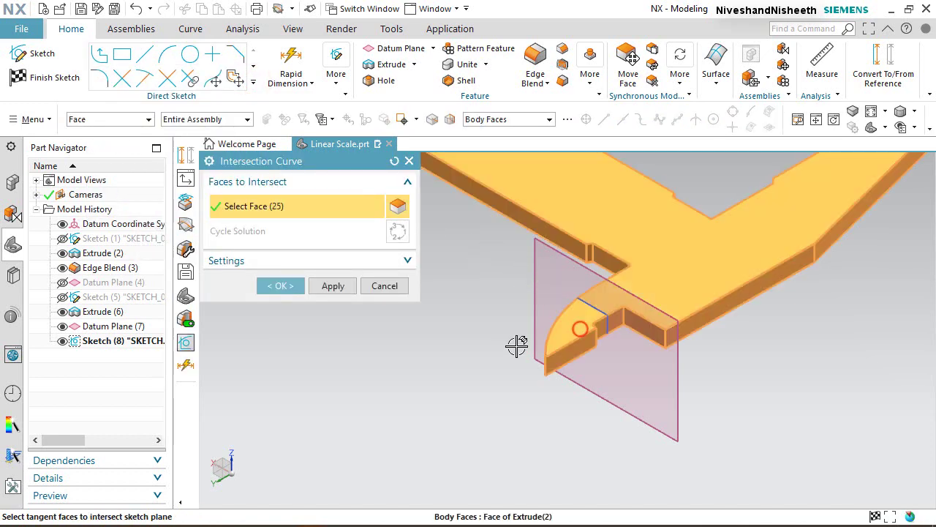
click(278, 286)
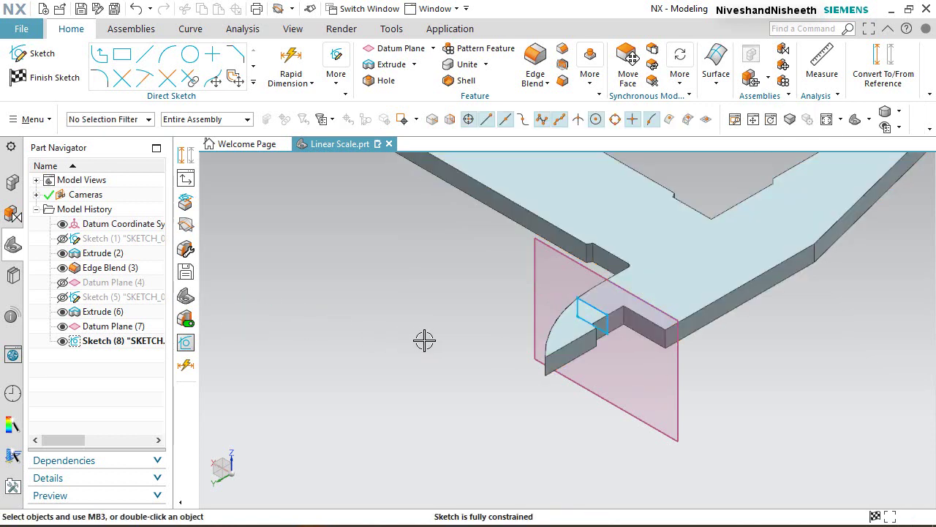
Step: Section the view at the datum plane crossing the short jaw, and hide that datum plane
click(537, 291)
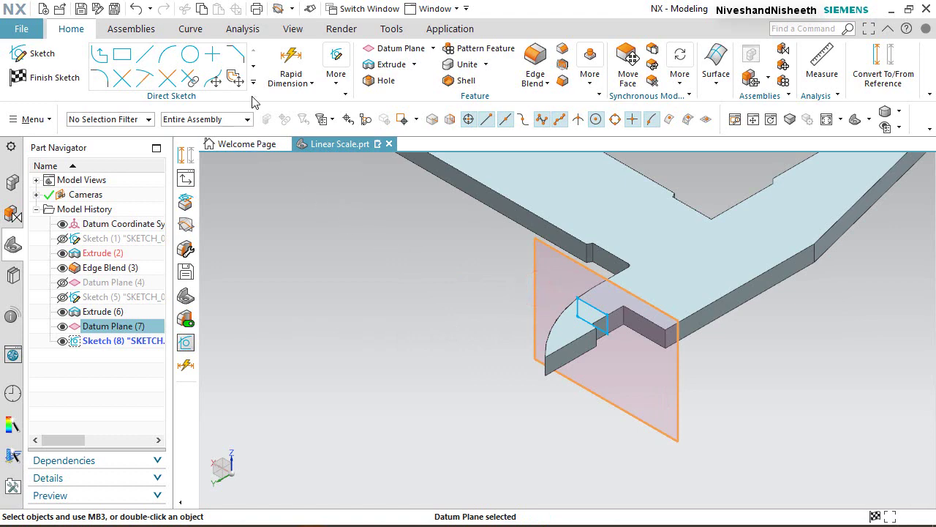
click(293, 30)
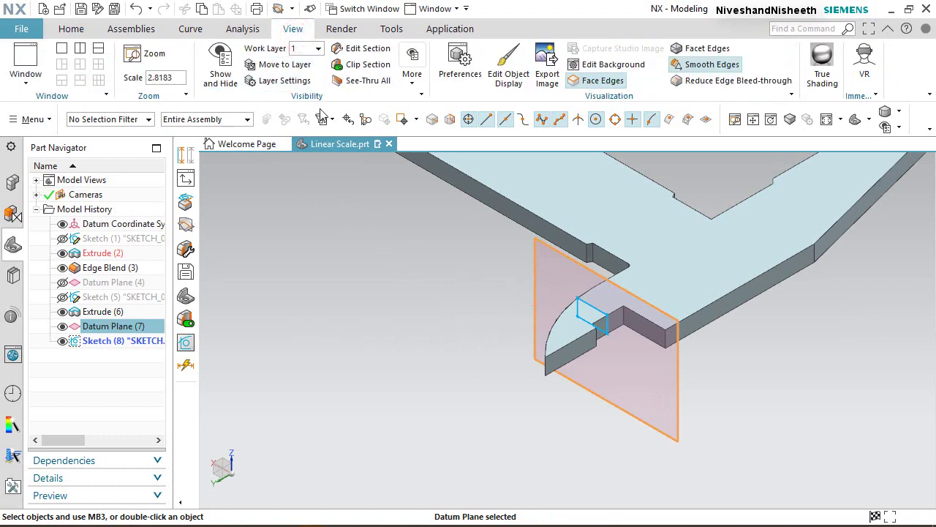
click(368, 50)
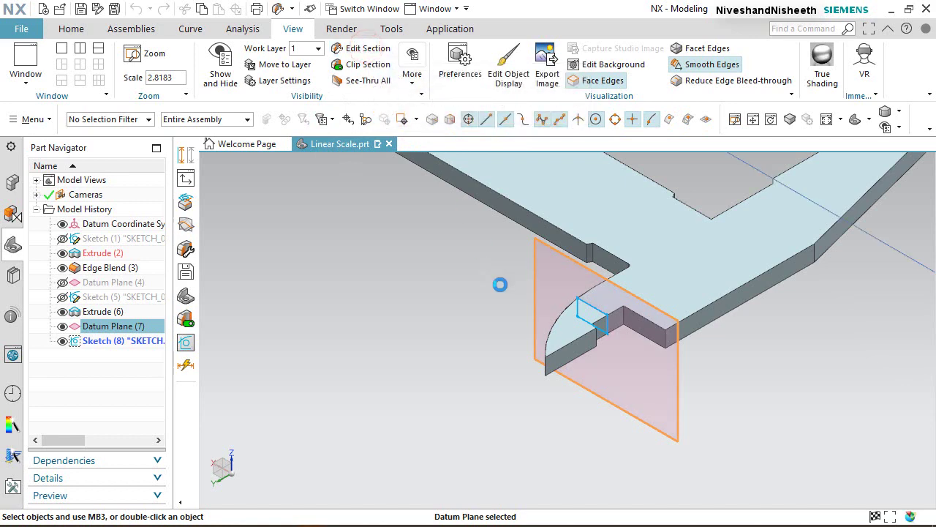
click(357, 493)
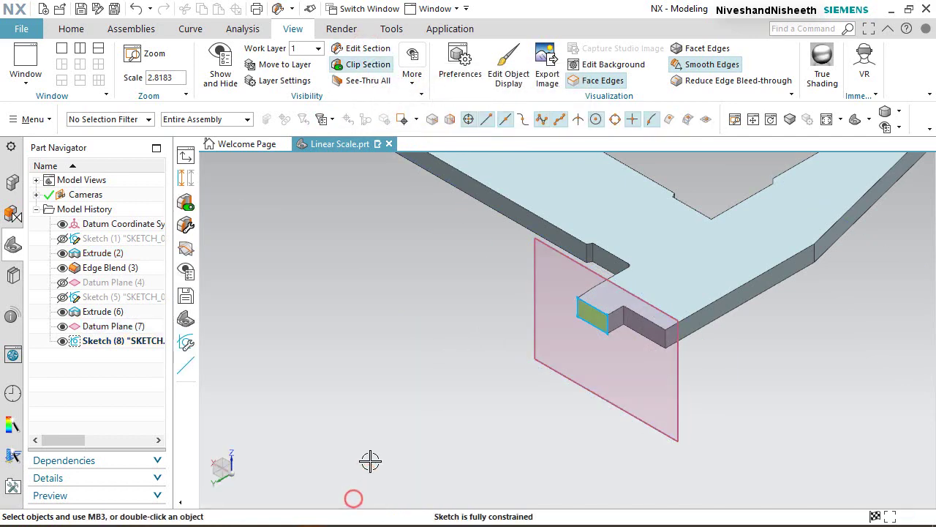
click(63, 327)
Step: Convert the four intersection curves outlining the short jaw's cross-section to reference curves
drag(548, 274, 632, 378)
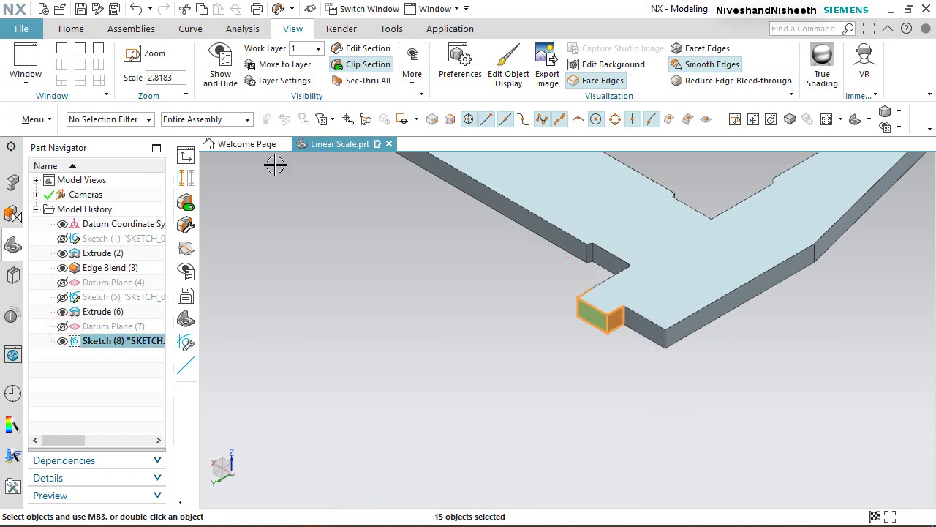
key(Escape)
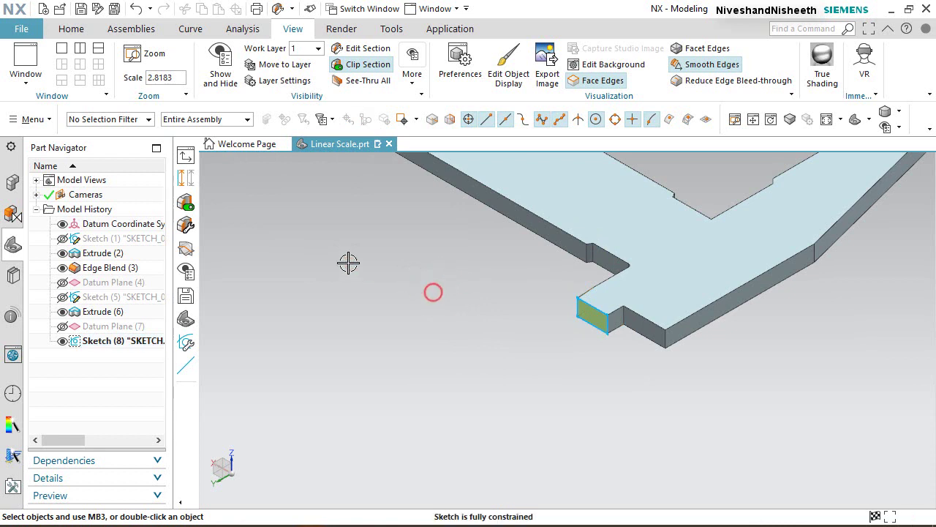
click(148, 119)
click(80, 156)
drag(556, 277, 639, 375)
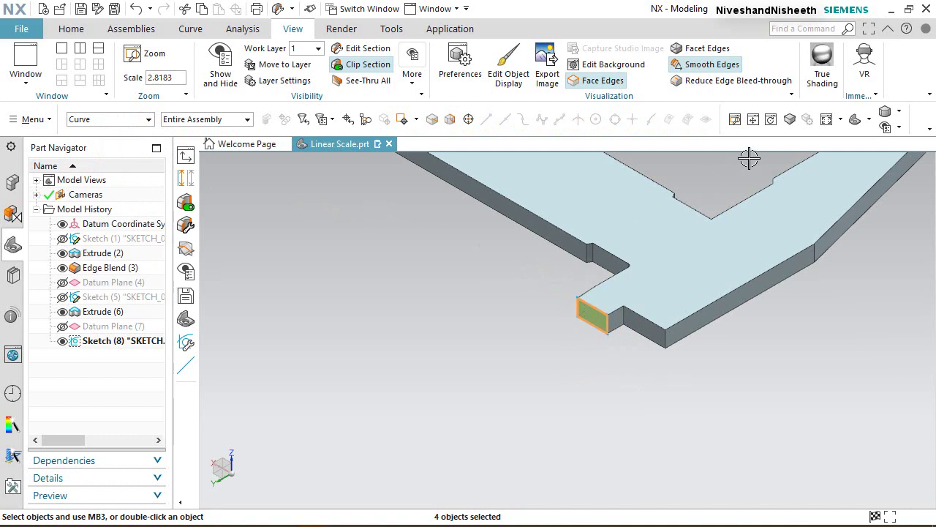
click(71, 29)
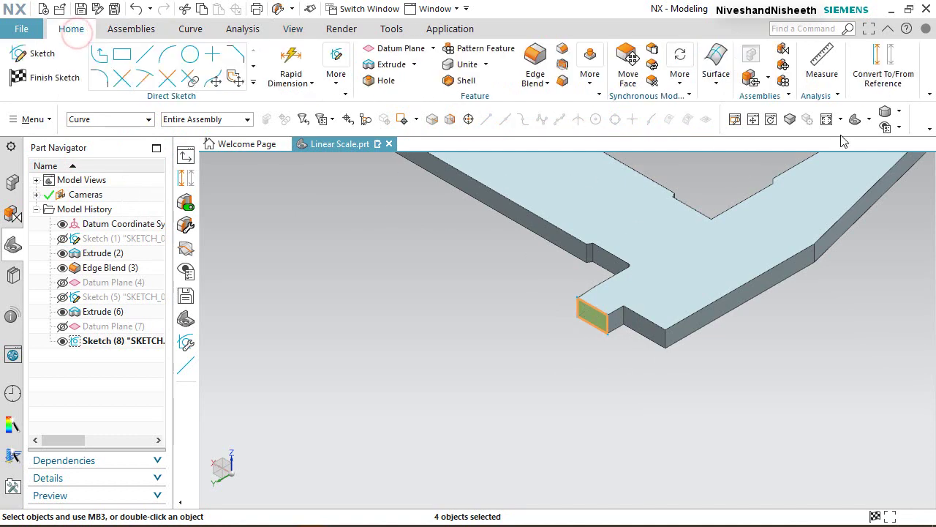
click(870, 65)
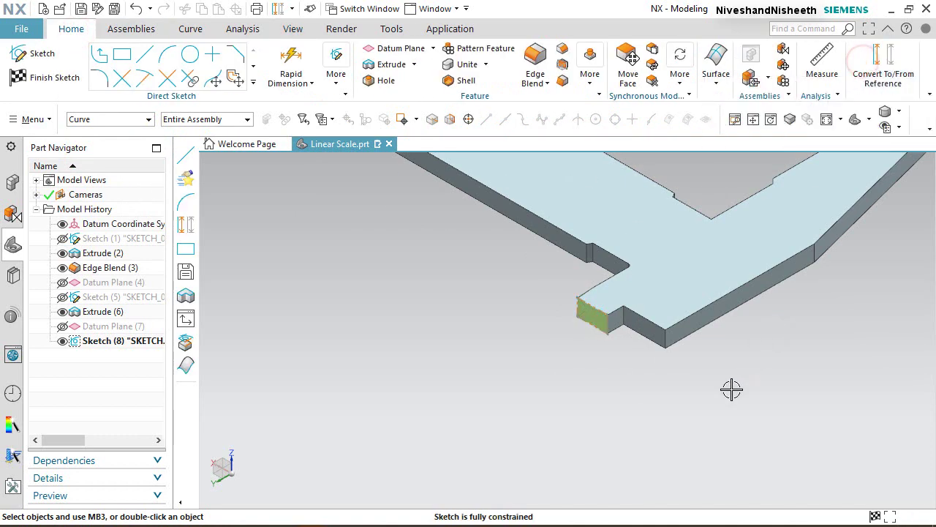
Step: Turn off section clipping so that the whole short jaw is displayed
middle_drag(731, 389, 499, 238)
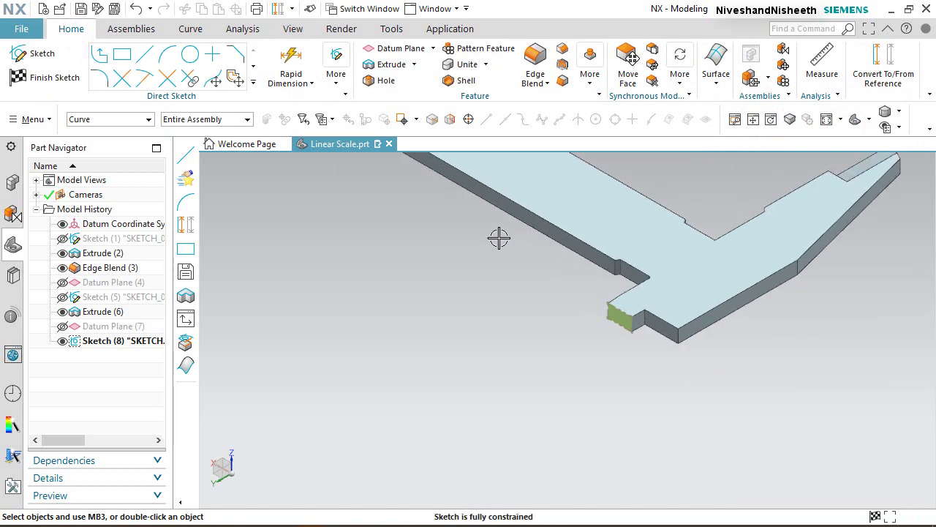
scroll(481, 228, up, 2)
scroll(439, 353, down, 2)
scroll(644, 348, up, 3)
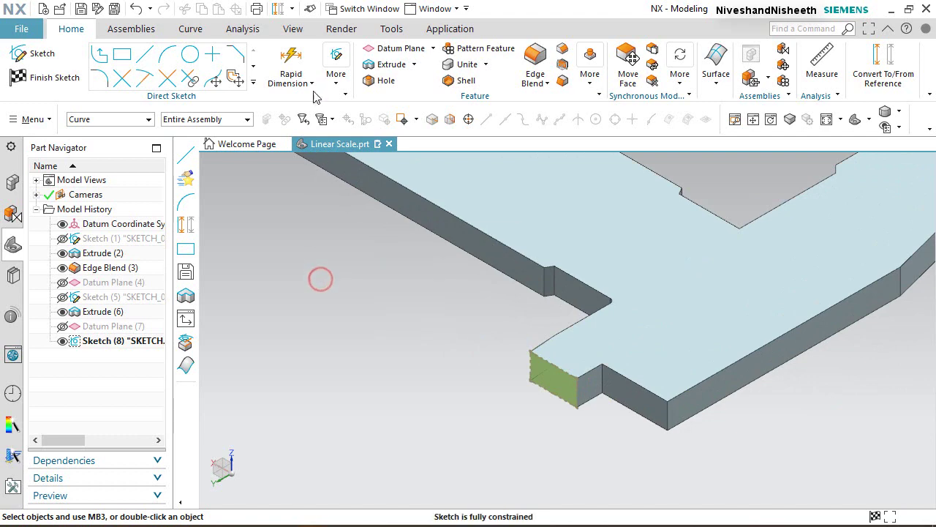
click(295, 29)
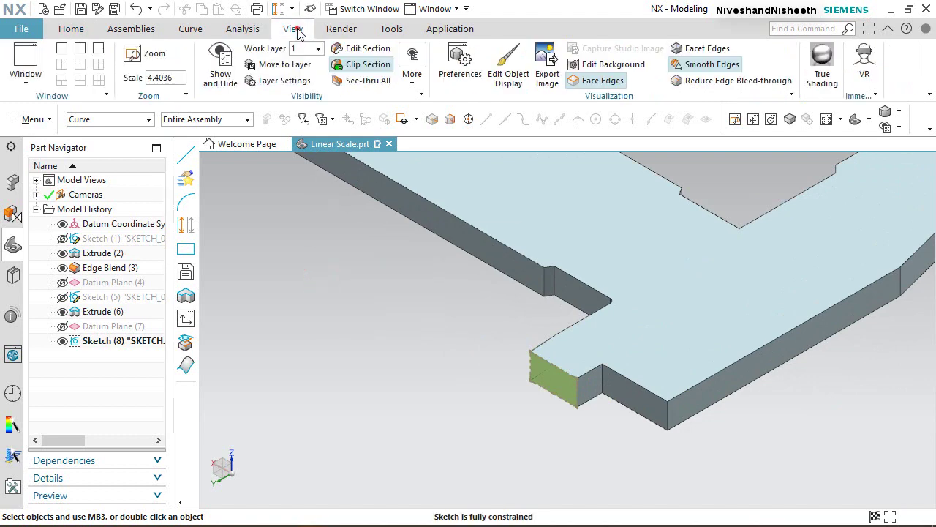
click(368, 64)
click(71, 28)
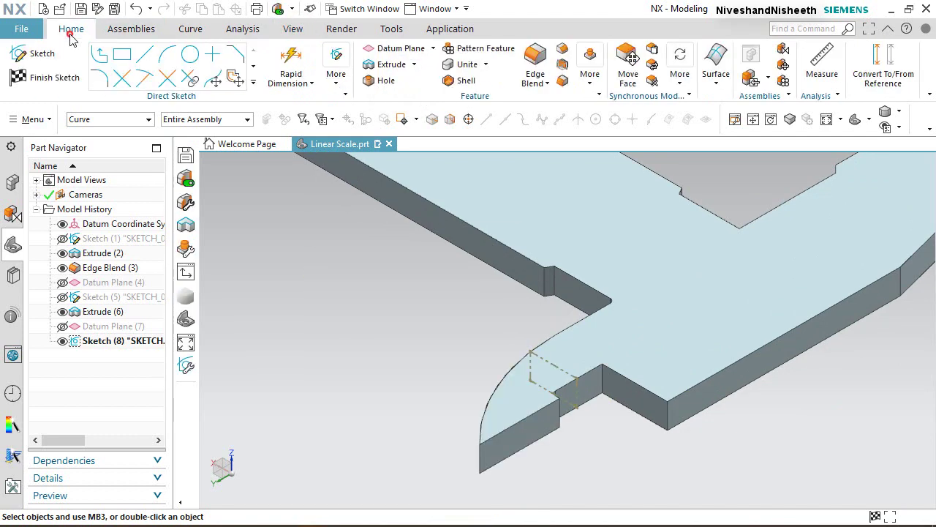
click(365, 340)
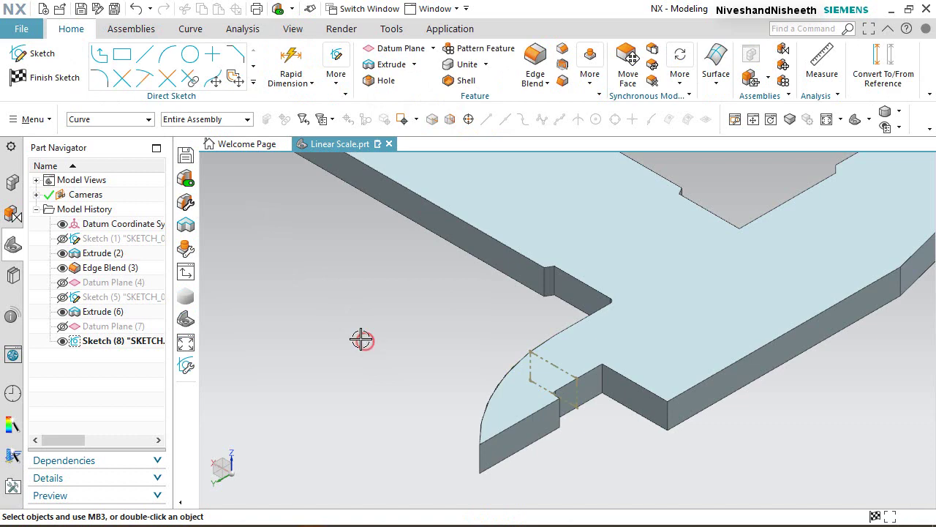
Step: Project the vertical edge at the short jaw's inner step into the sketch and convert the projected line to reference
click(253, 84)
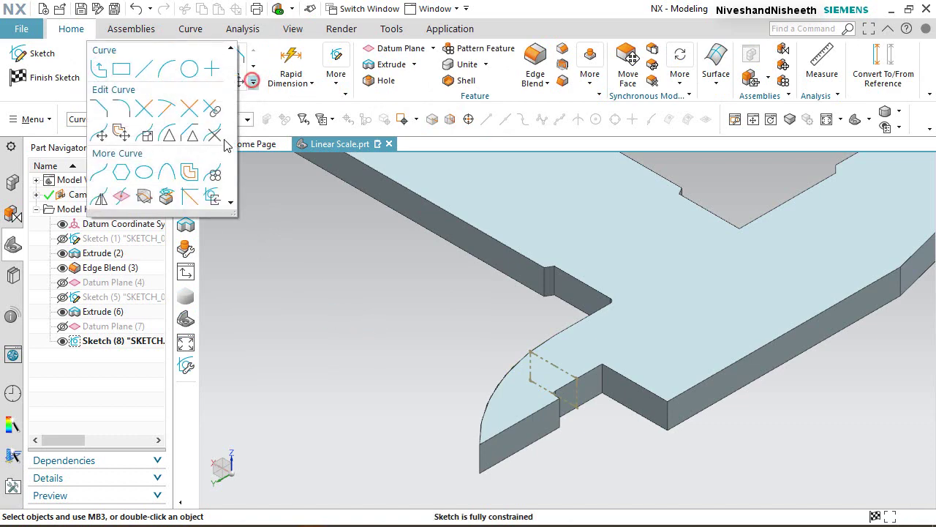
click(166, 196)
scroll(560, 458, up, 4)
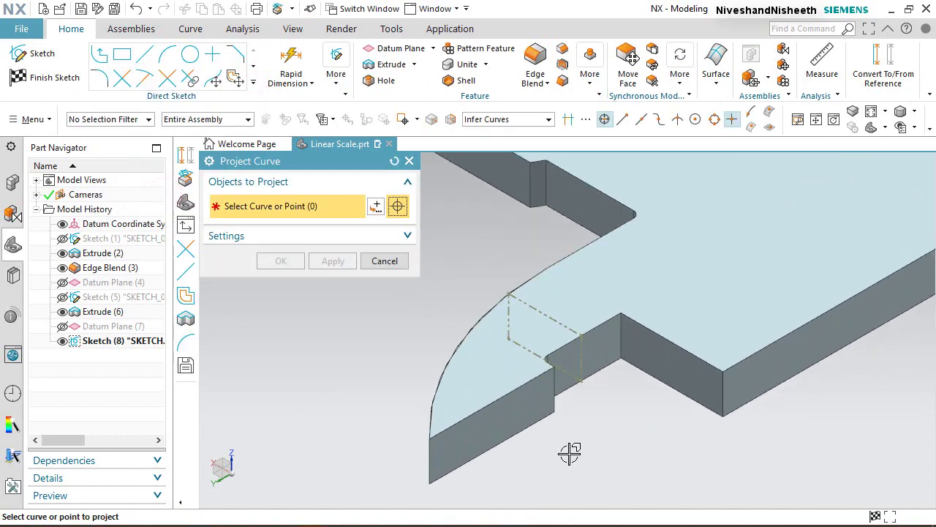
click(555, 386)
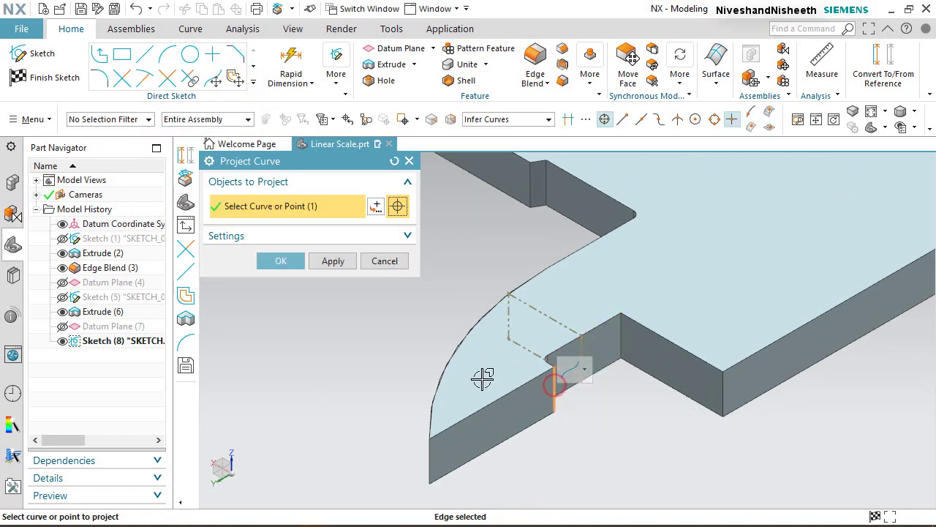
click(280, 261)
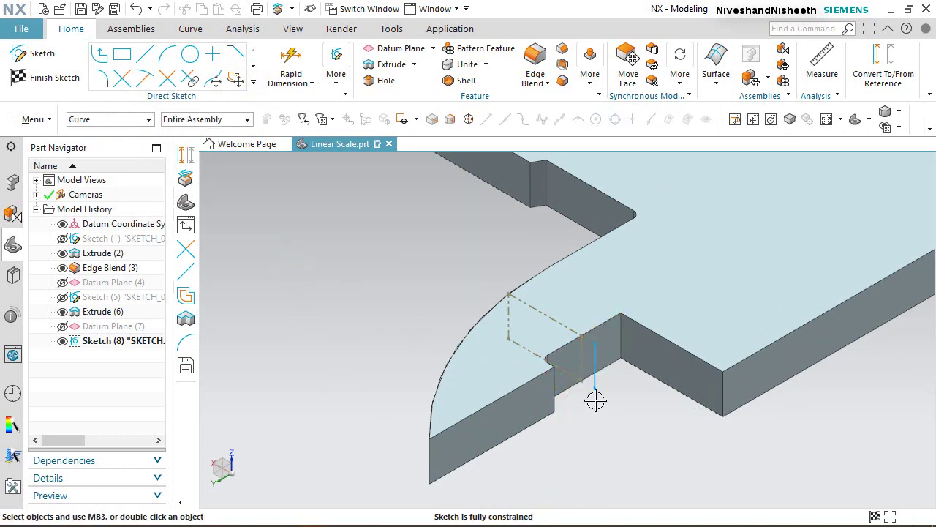
click(600, 357)
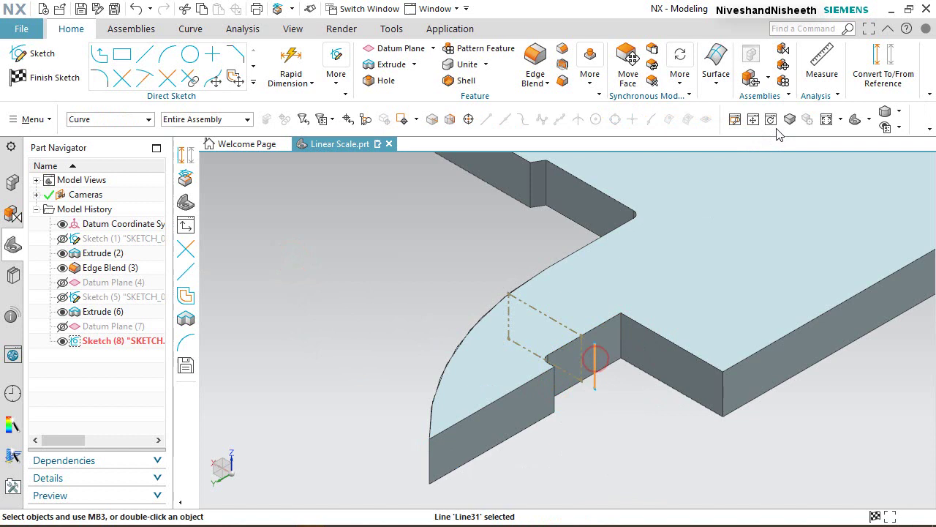
click(877, 66)
scroll(595, 349, up, 4)
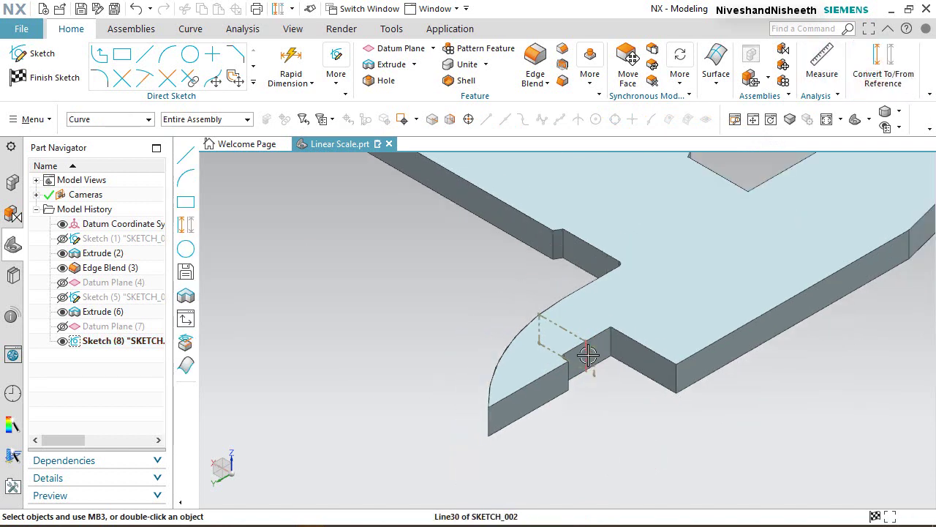
Step: Draw a line from the projected line's upper end to the cross-section's far upper corner, and convert it to reference
click(146, 56)
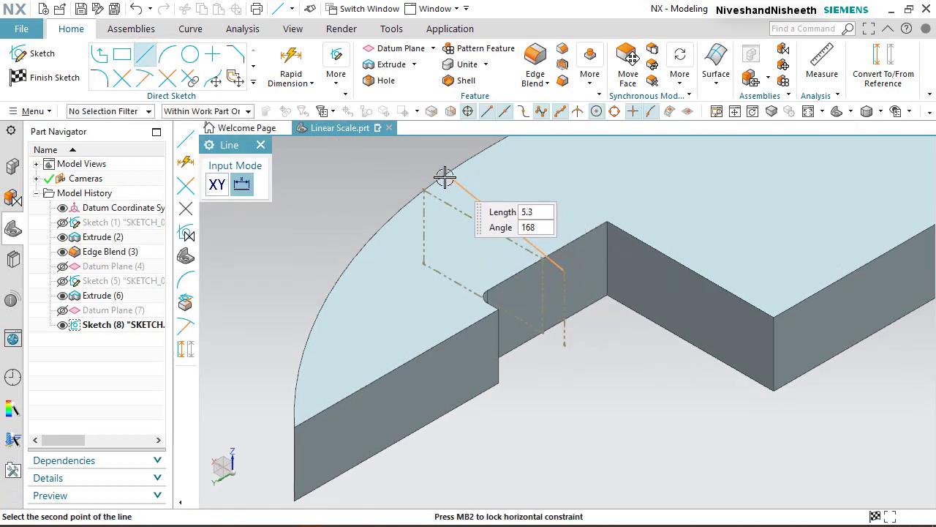
click(422, 188)
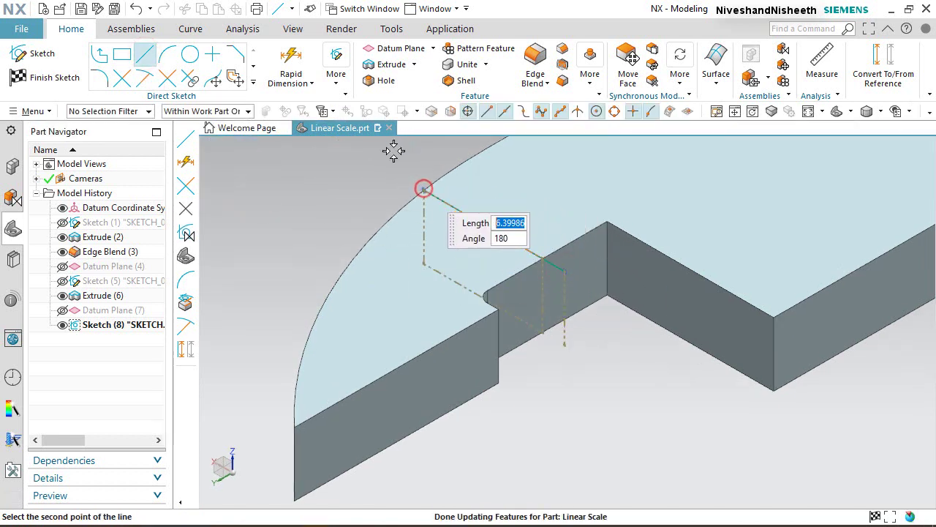
right_click(380, 187)
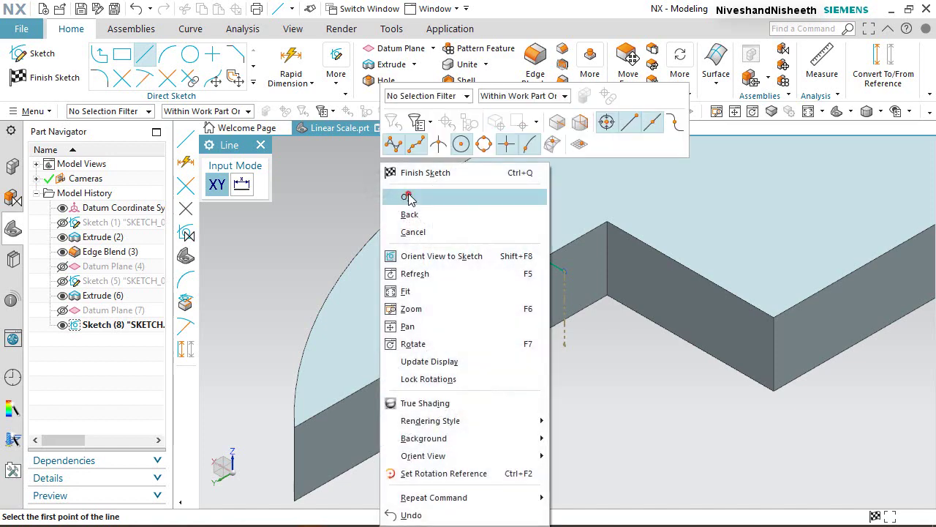
click(408, 193)
click(554, 272)
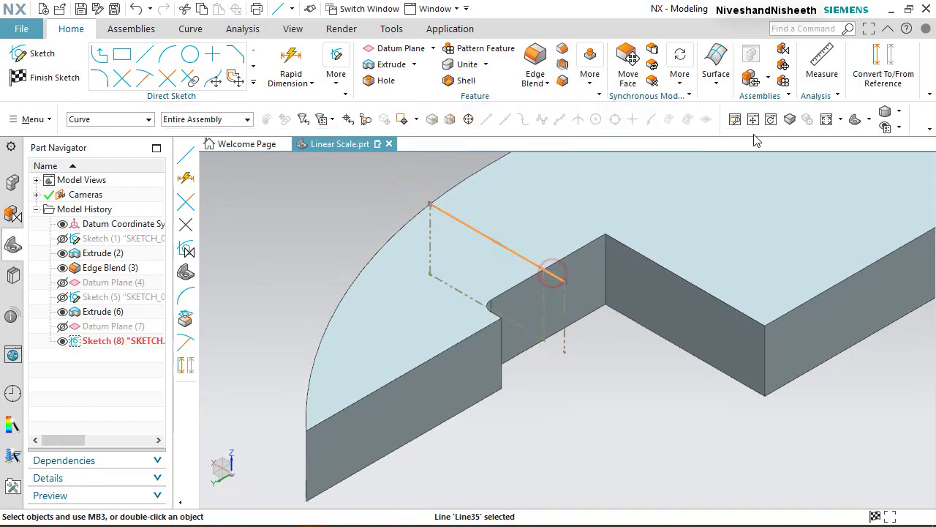
click(883, 66)
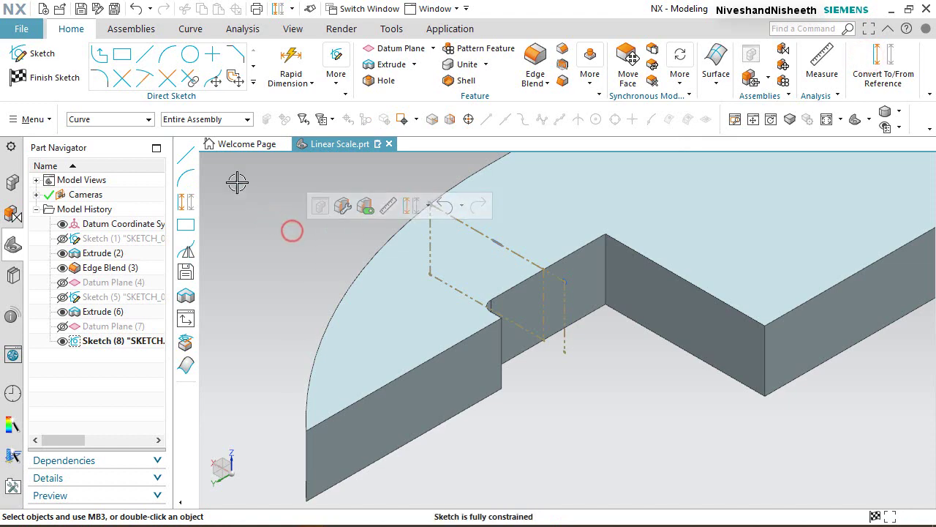
Step: Sketch a closed triangle from the upper reference line's midpoint to its inner end, about 2.27 mm down the projected line, and back
click(146, 57)
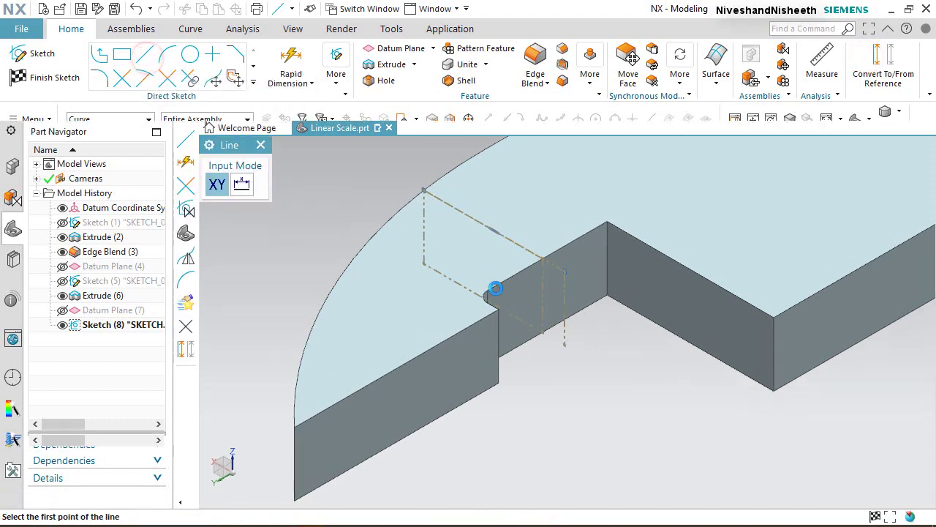
scroll(532, 234, down, 2)
scroll(531, 234, up, 2)
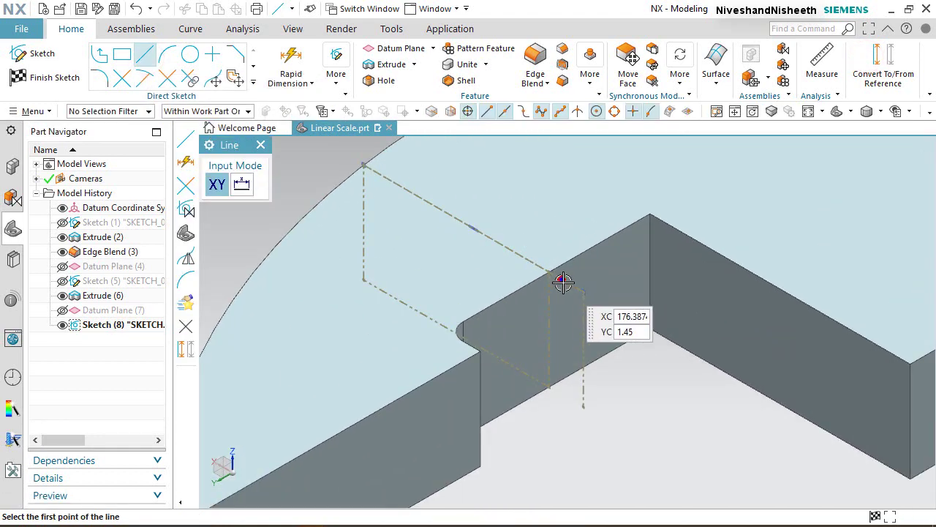
click(479, 230)
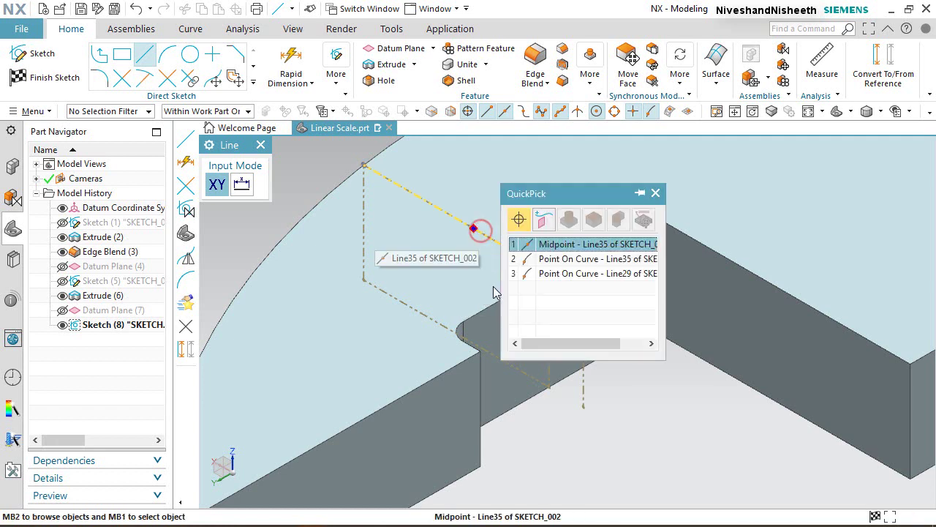
click(540, 243)
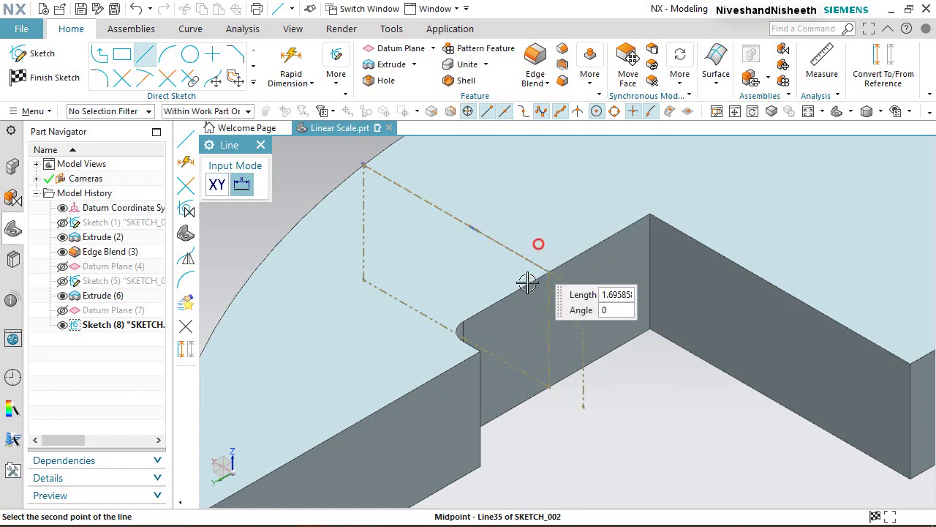
click(583, 291)
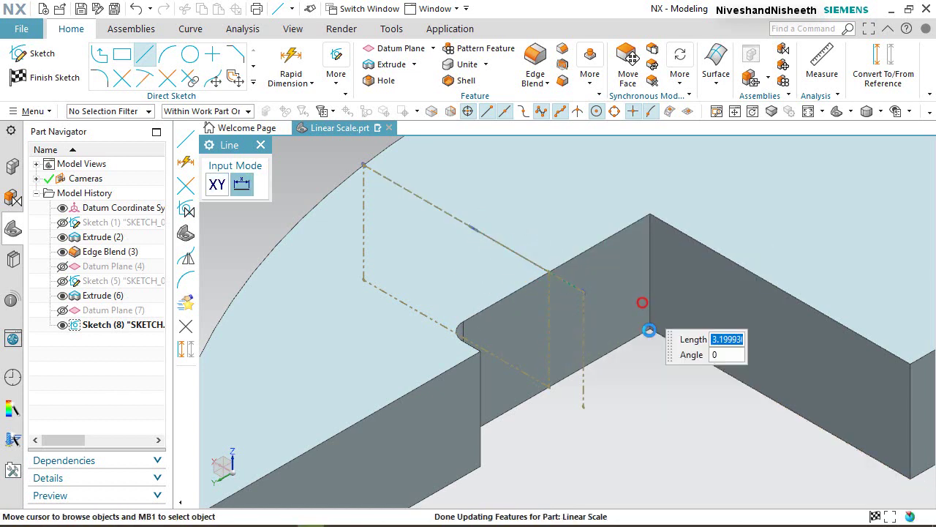
click(643, 301)
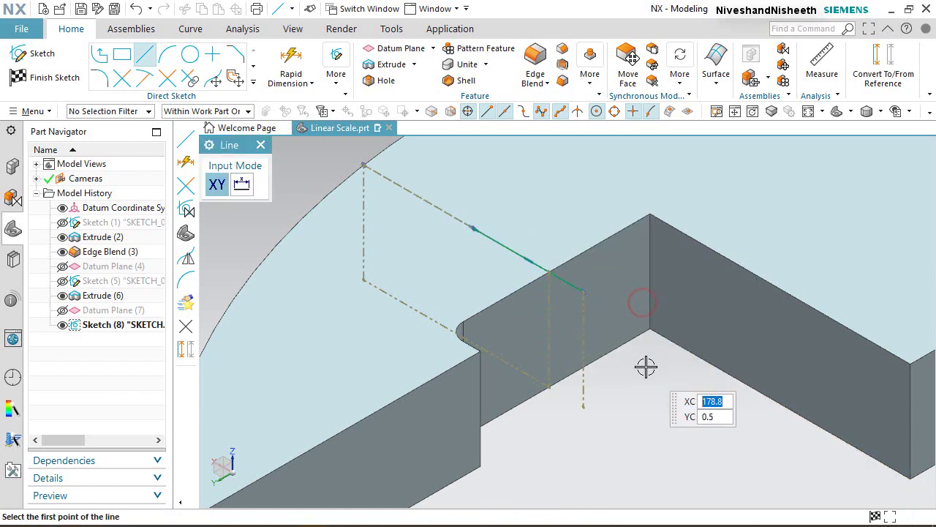
click(583, 292)
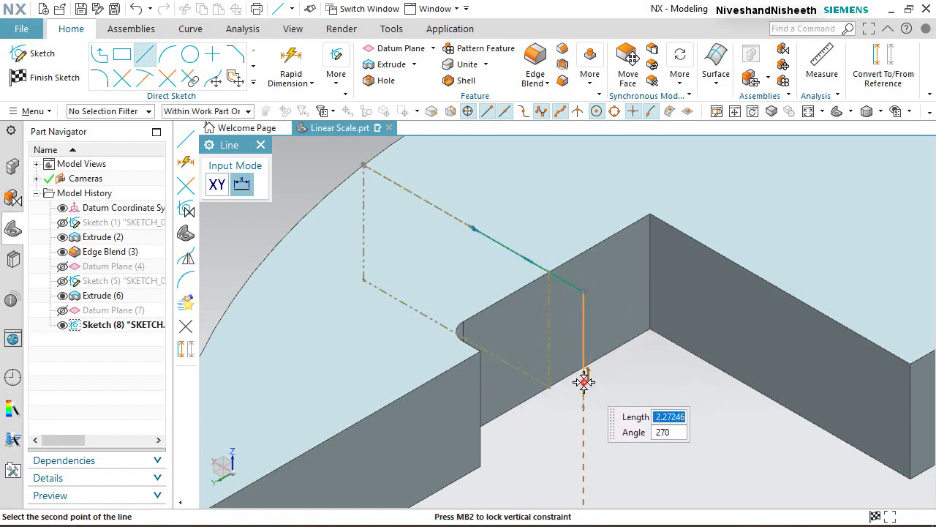
click(583, 381)
click(581, 378)
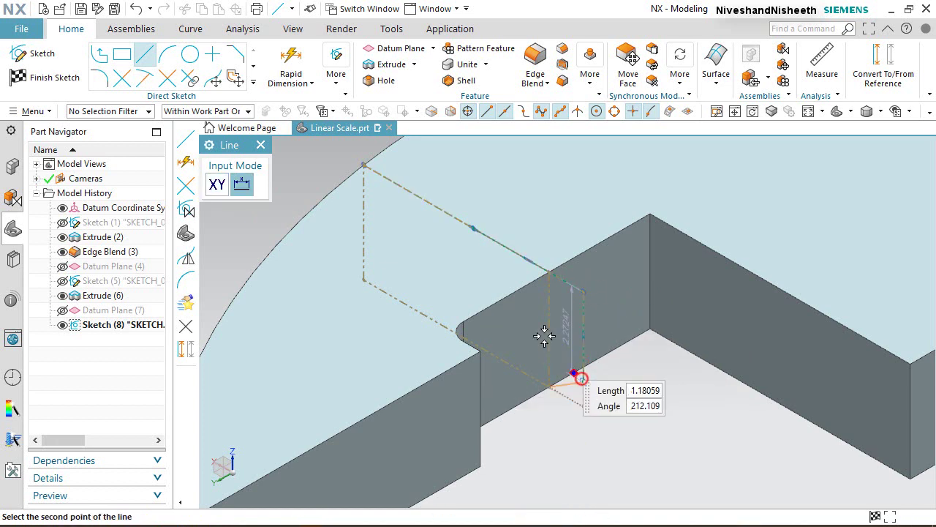
click(474, 230)
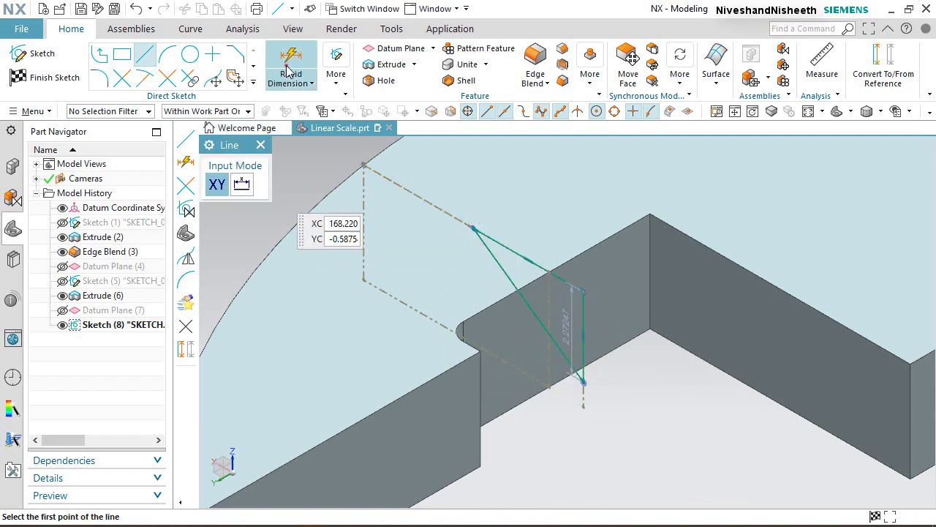
Step: Dimension the gap between the triangle's lower corner and the projected reference line's lower end, and set it to 0.5 mm
click(289, 68)
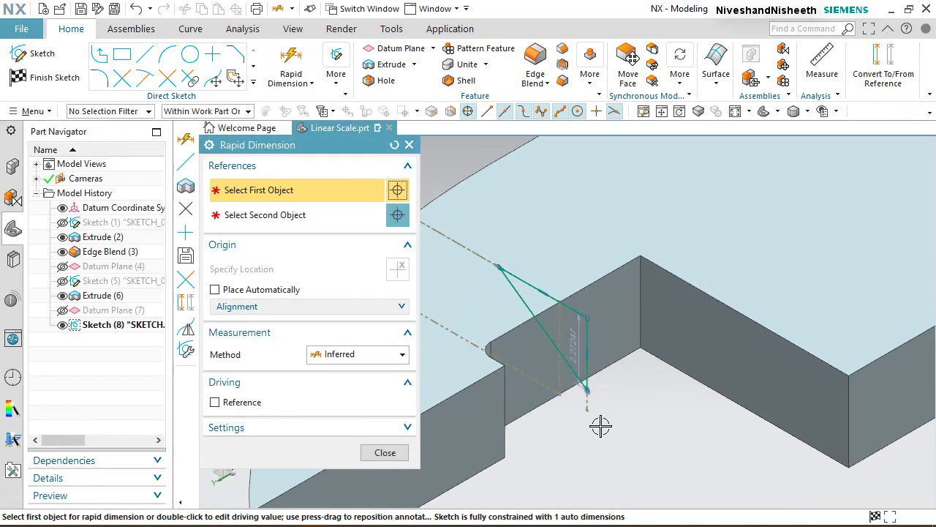
click(590, 412)
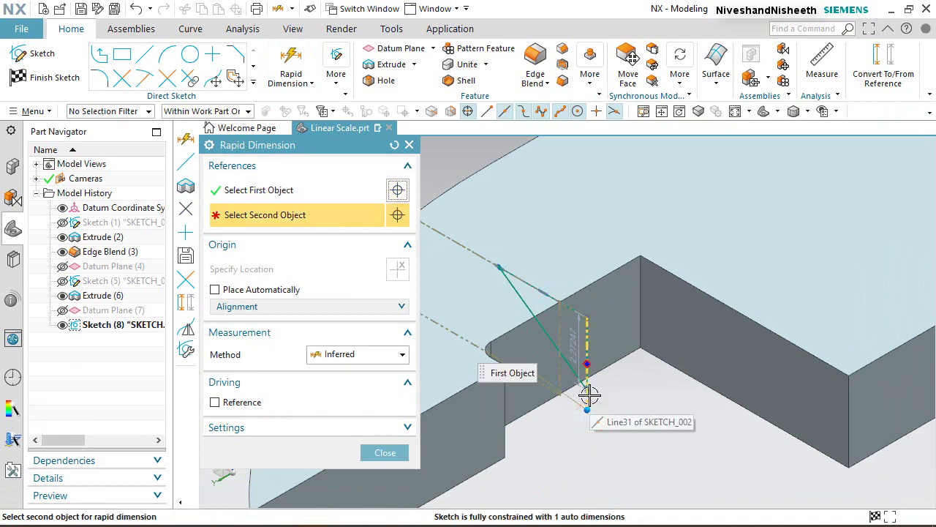
click(587, 388)
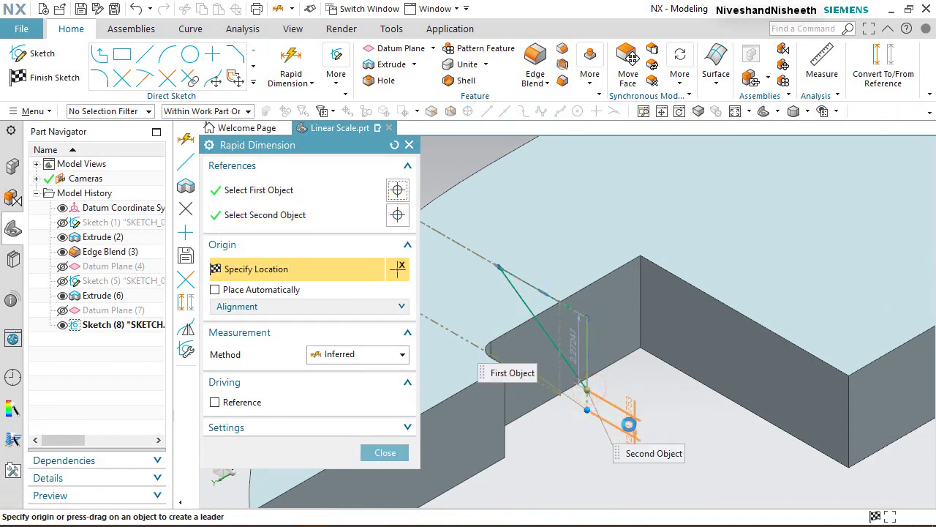
click(629, 424)
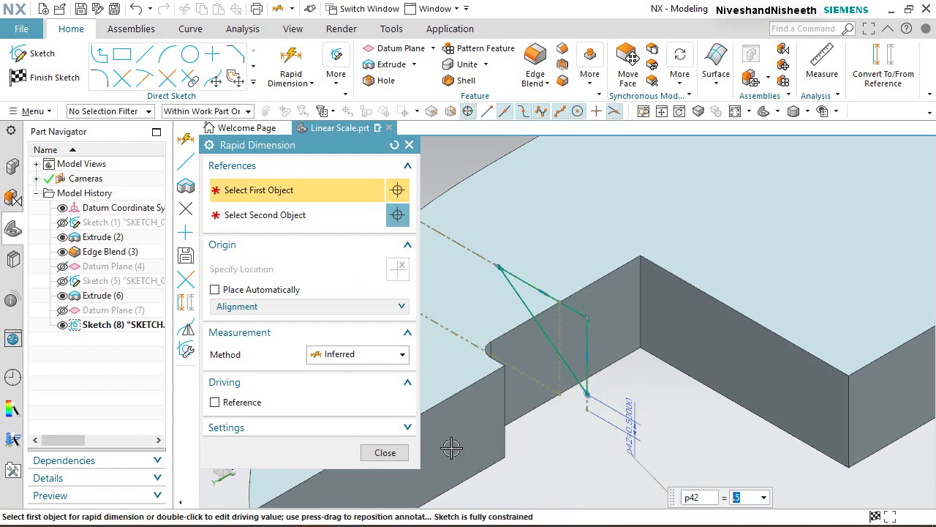
click(390, 455)
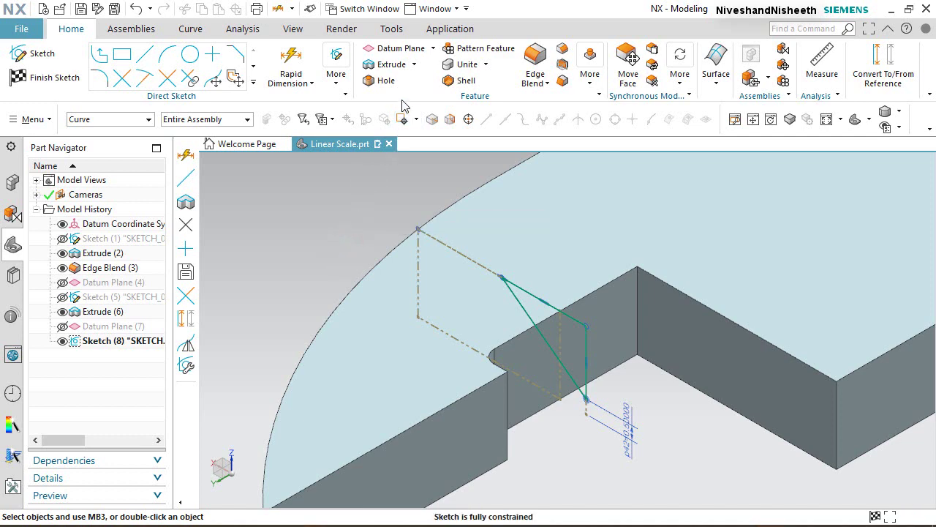
Step: Extrude the triangle Through All along the short jaw as a Subtract to cut the bevel, and hide its sketch
click(391, 65)
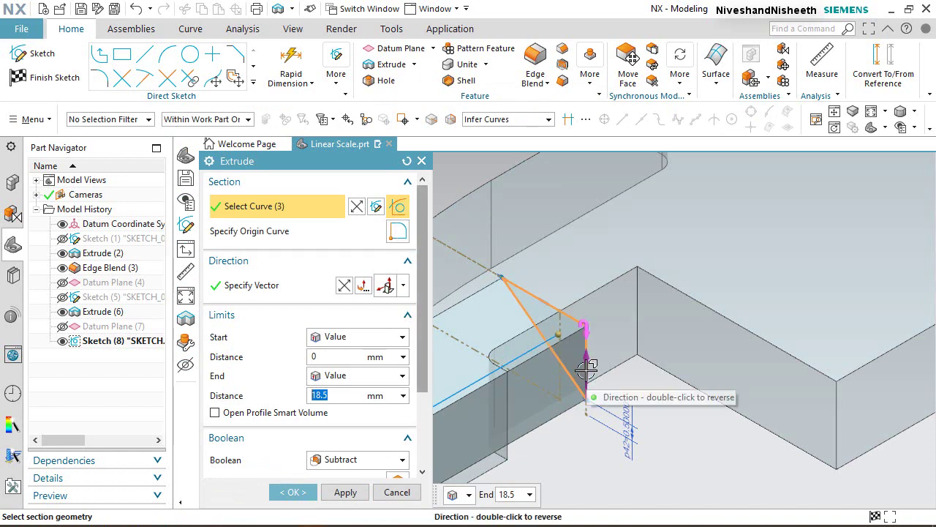
scroll(653, 300, down, 2)
scroll(654, 300, down, 2)
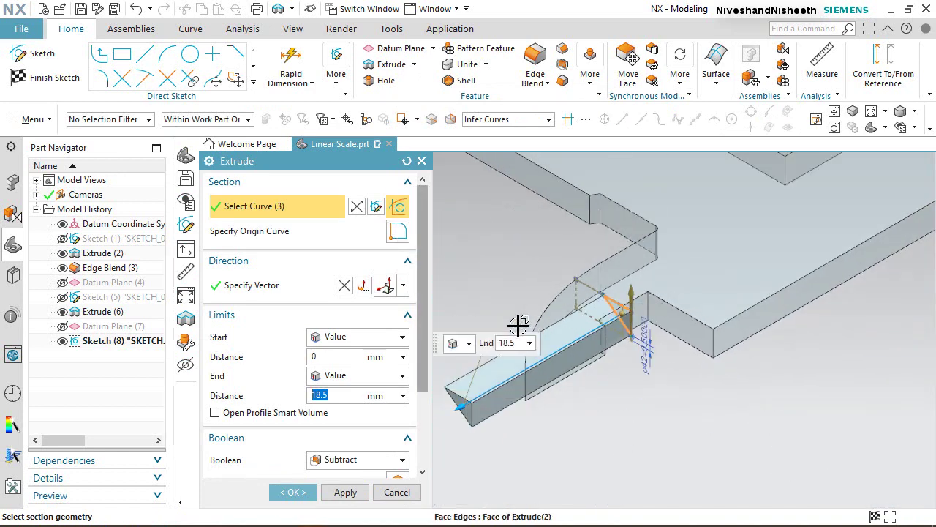
click(402, 376)
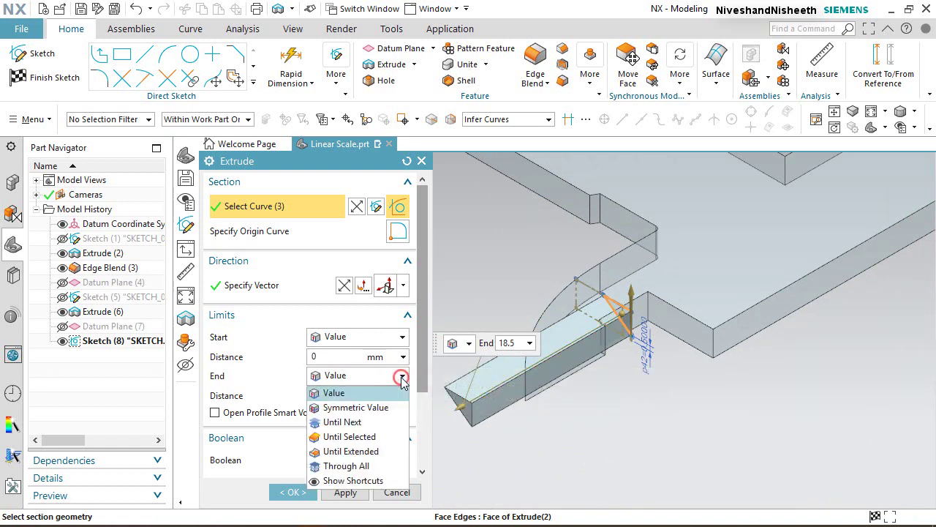
click(348, 466)
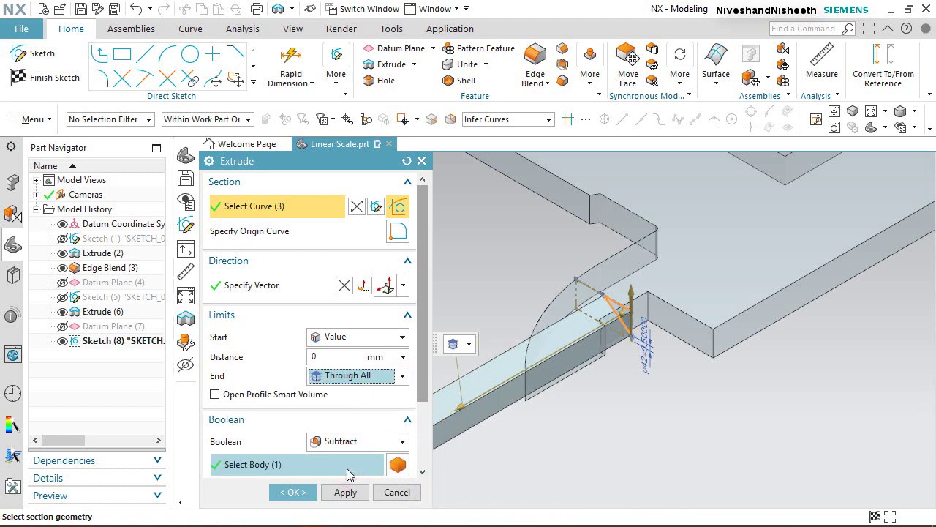
click(296, 491)
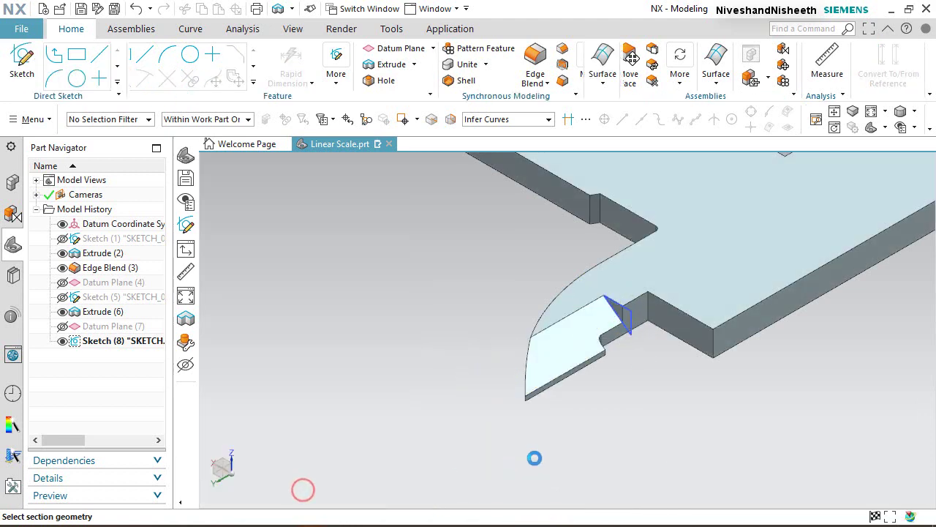
scroll(644, 330, up, 2)
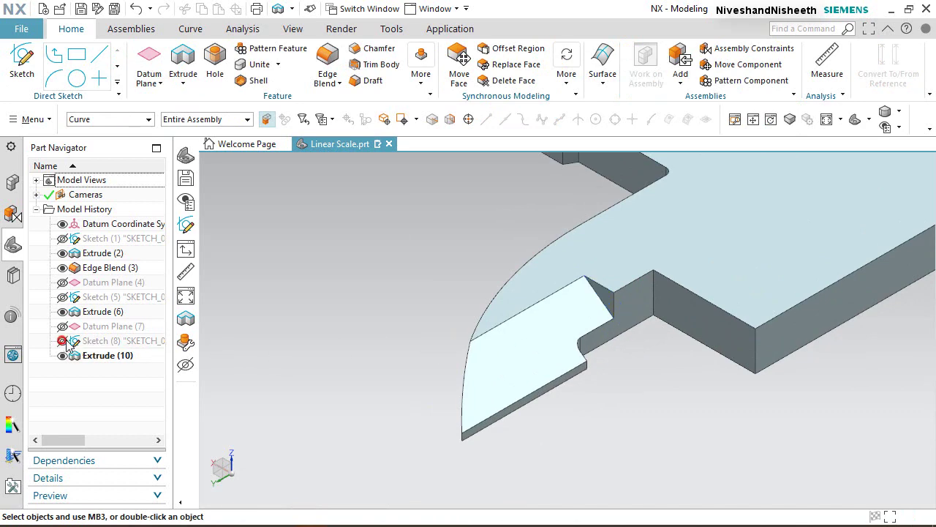
Step: Inspect the bevelled short jaw from the other side, restore the isometric view of the whole part and save it
middle_drag(500, 374, 426, 454)
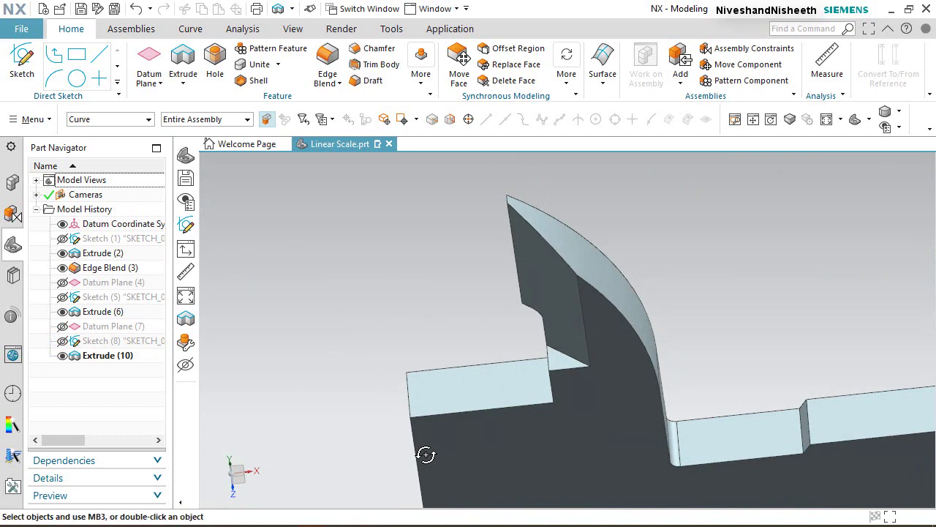
click(869, 119)
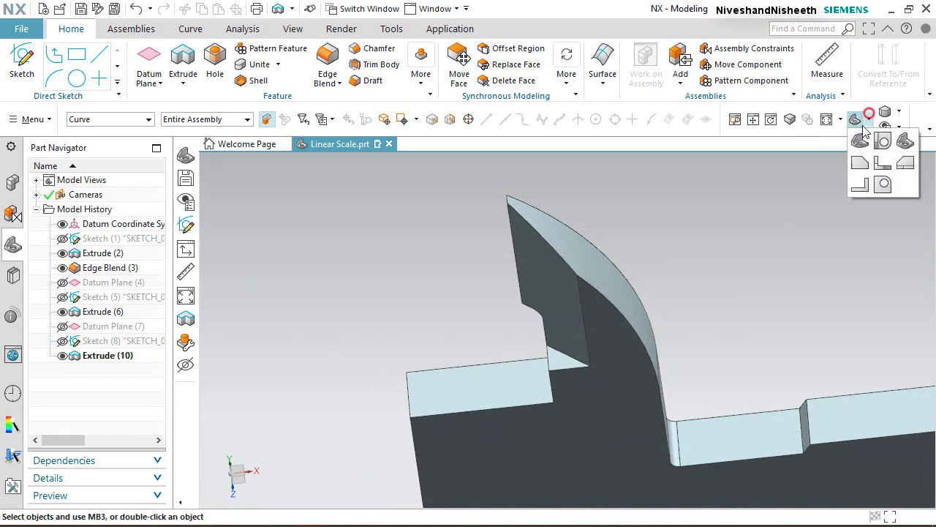
click(911, 143)
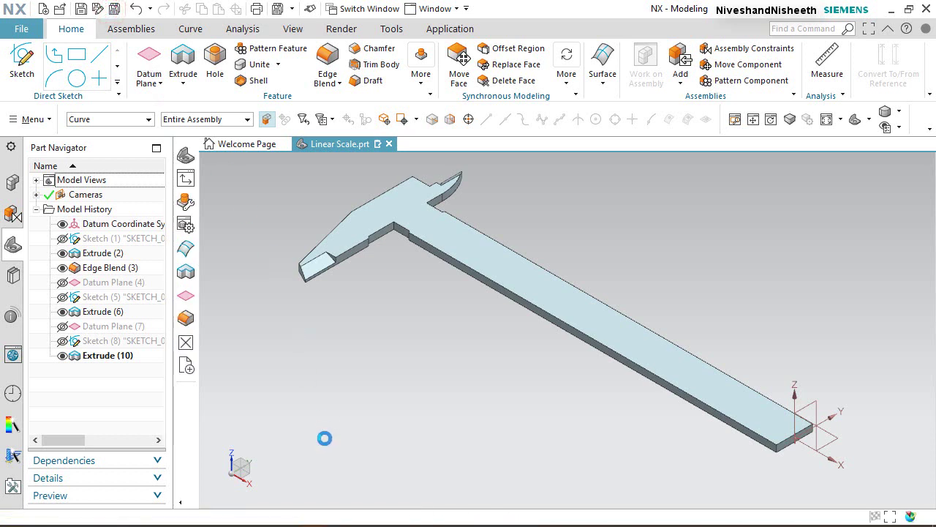
click(460, 337)
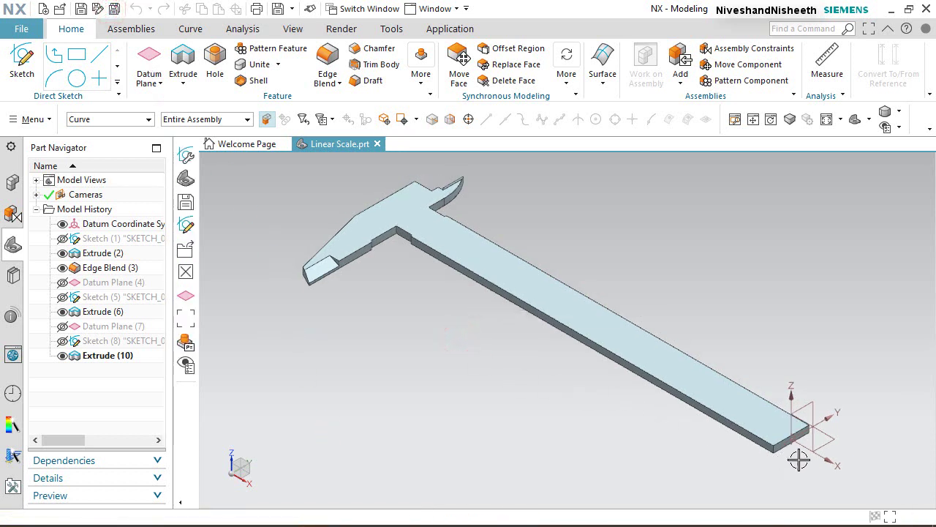
Step: Create a sketch on the end face of the beam at the end opposite the jaws
scroll(798, 459, up, 6)
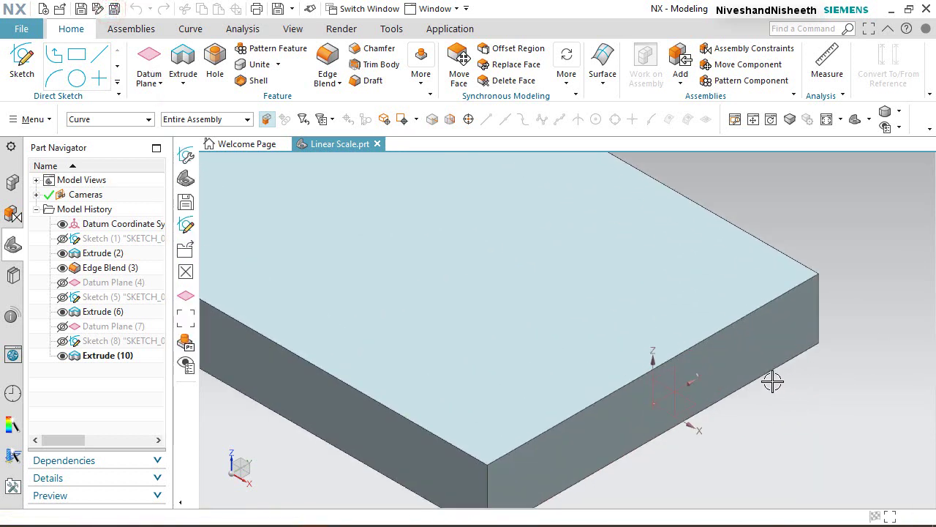
click(21, 62)
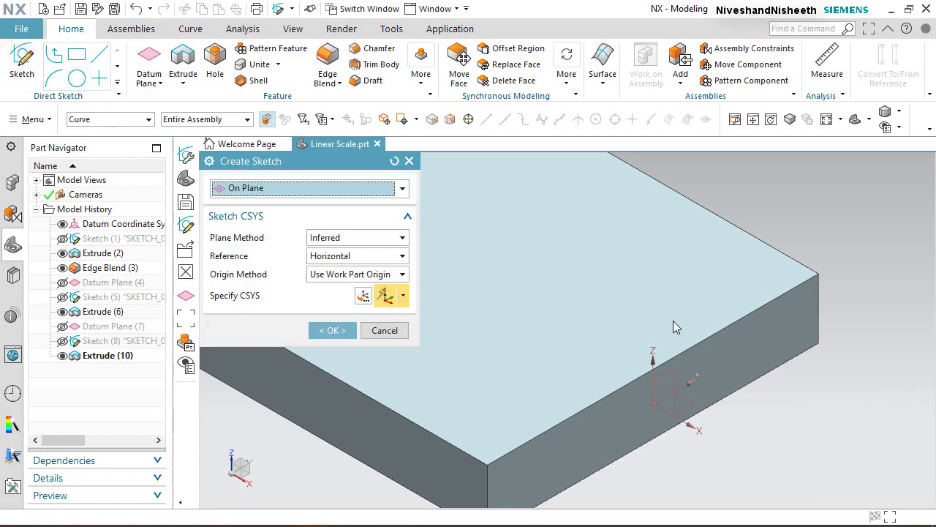
click(761, 361)
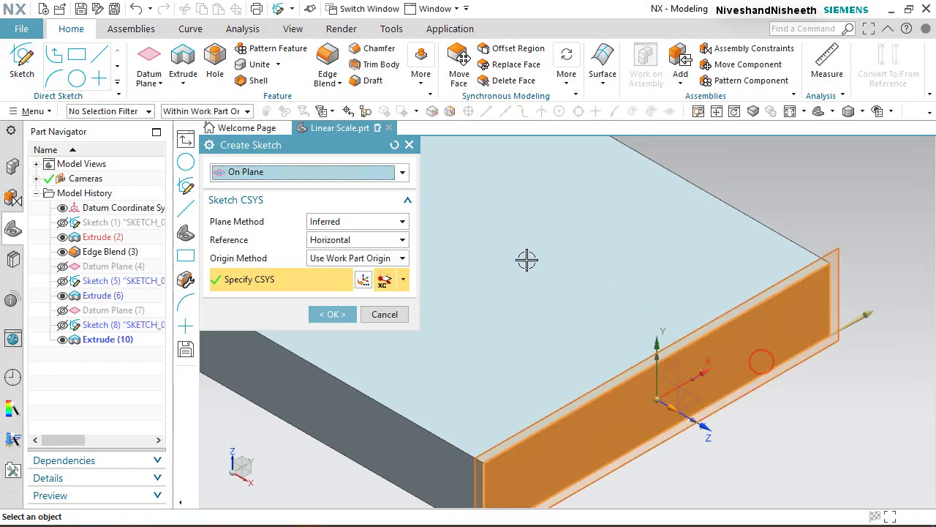
click(335, 314)
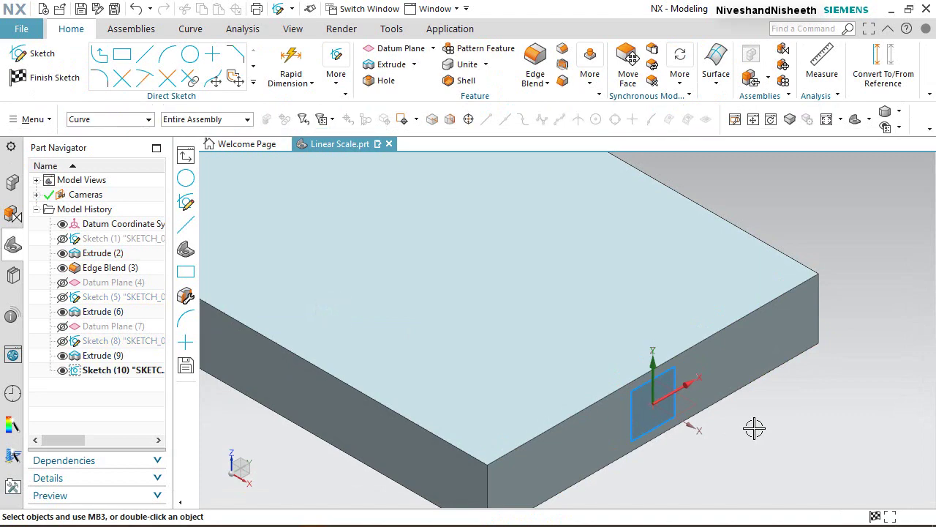
Step: Project the lower edge of the beam's end face into the sketch and convert the projected line to reference
scroll(623, 305, up, 1)
scroll(626, 305, down, 3)
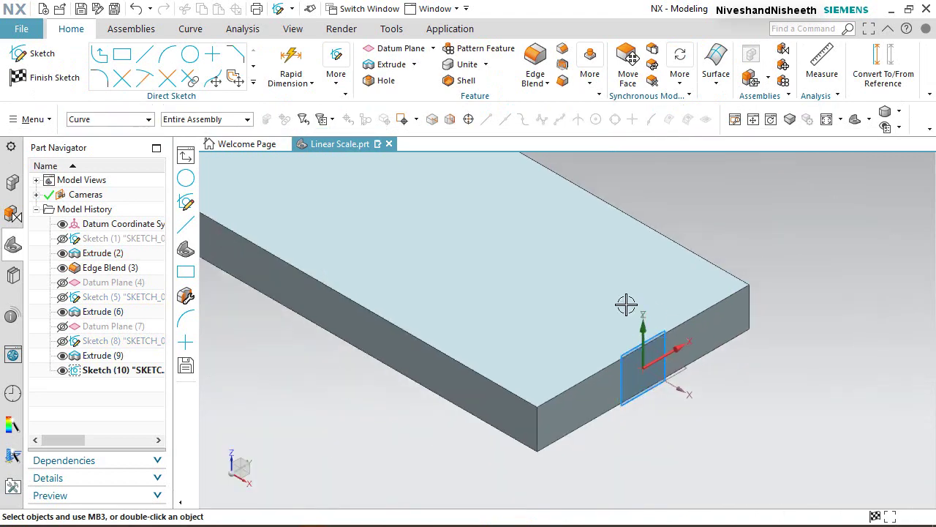
scroll(688, 374, up, 2)
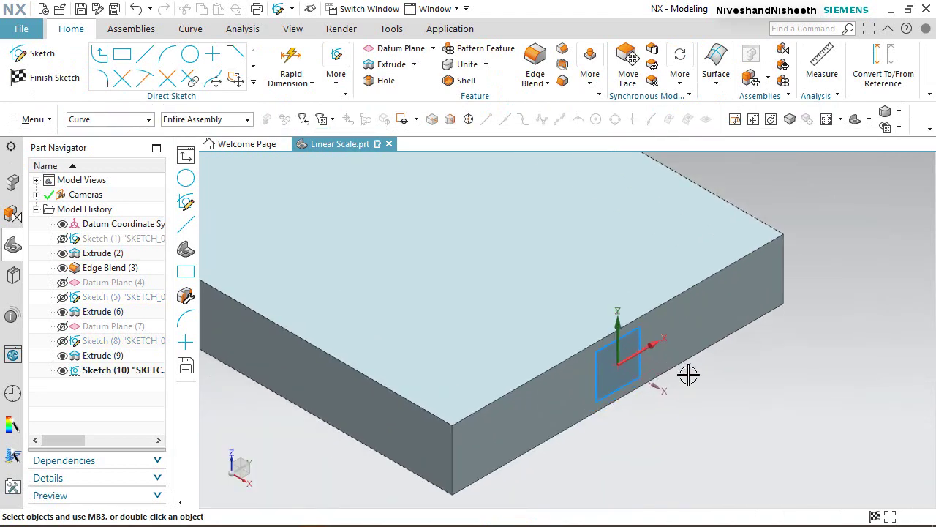
click(252, 84)
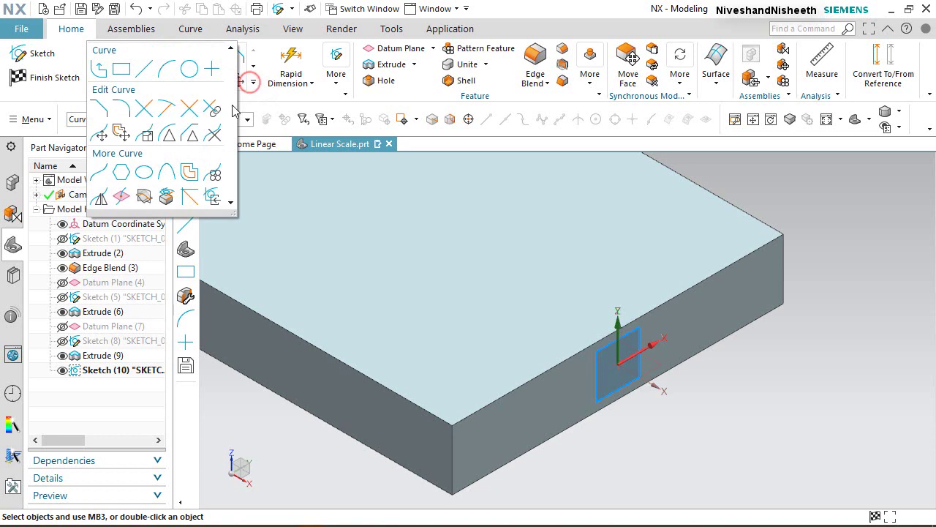
click(166, 199)
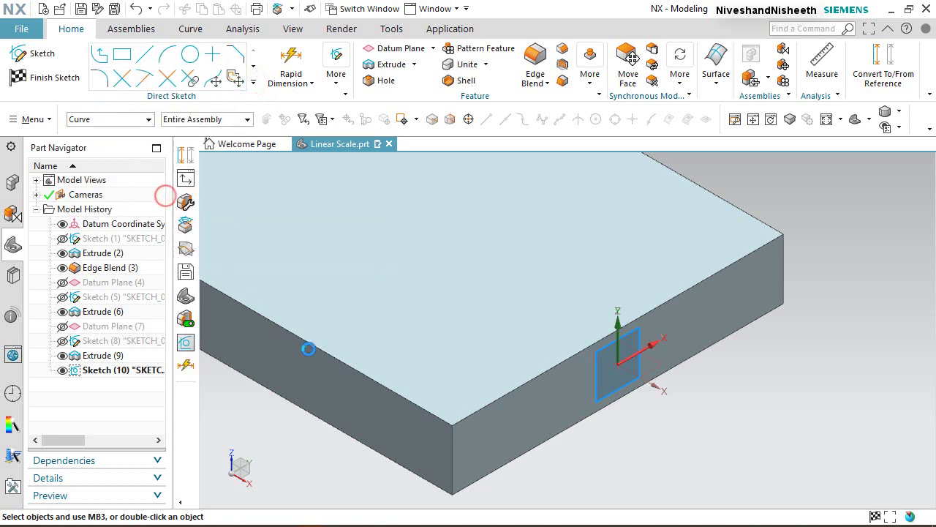
click(561, 440)
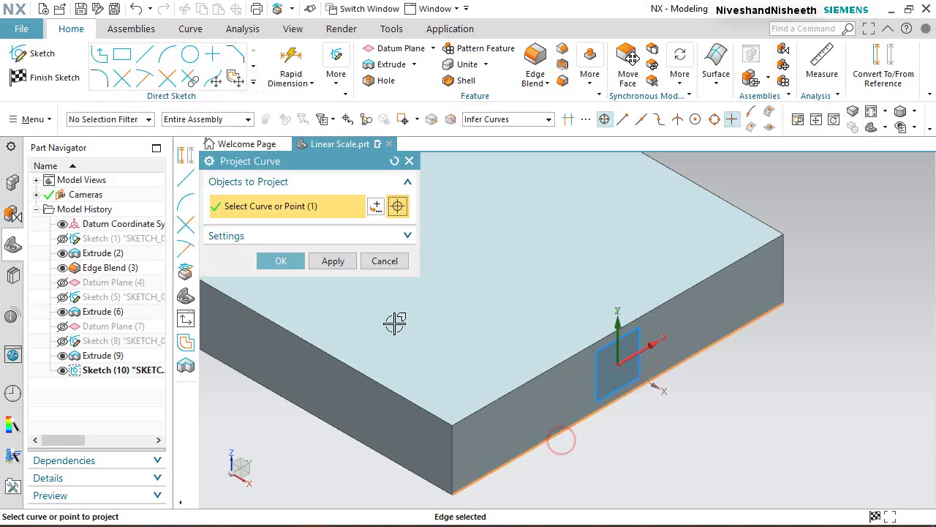
click(280, 261)
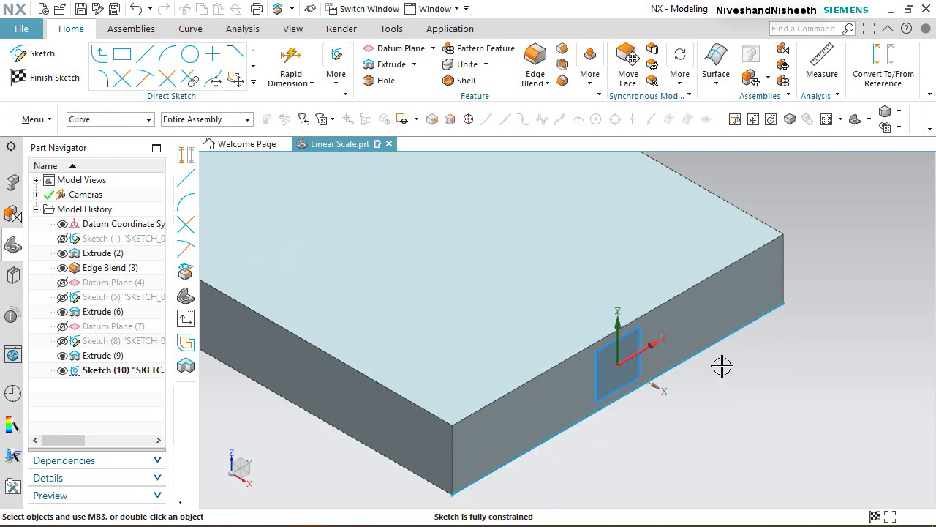
click(709, 342)
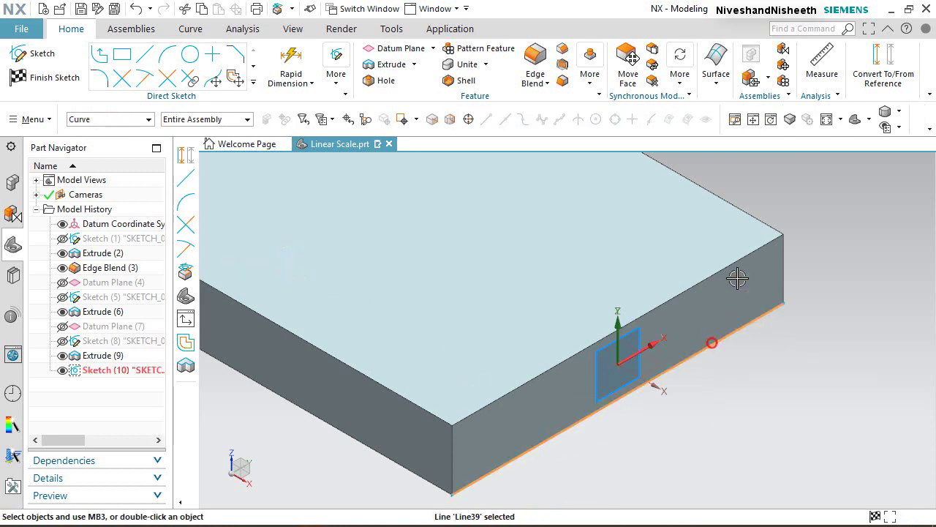
click(872, 61)
click(839, 336)
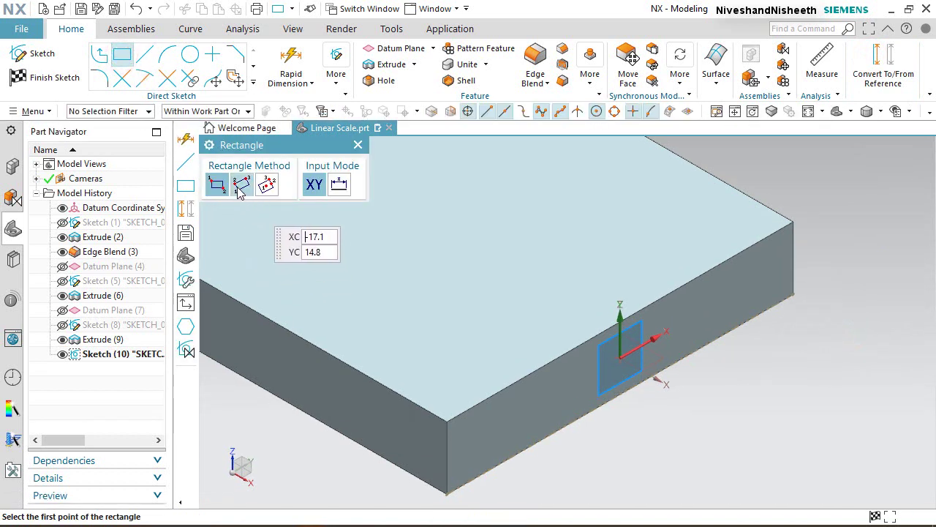
Step: Sketch a three-point rectangle about 6.6 by 1.2 mm on the beam's end face, with its base along the lower edge
click(250, 187)
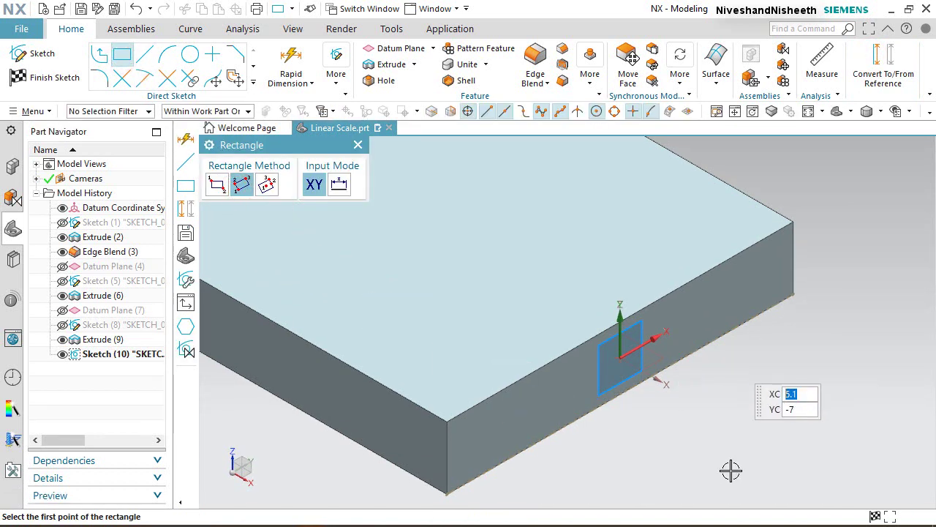
click(564, 431)
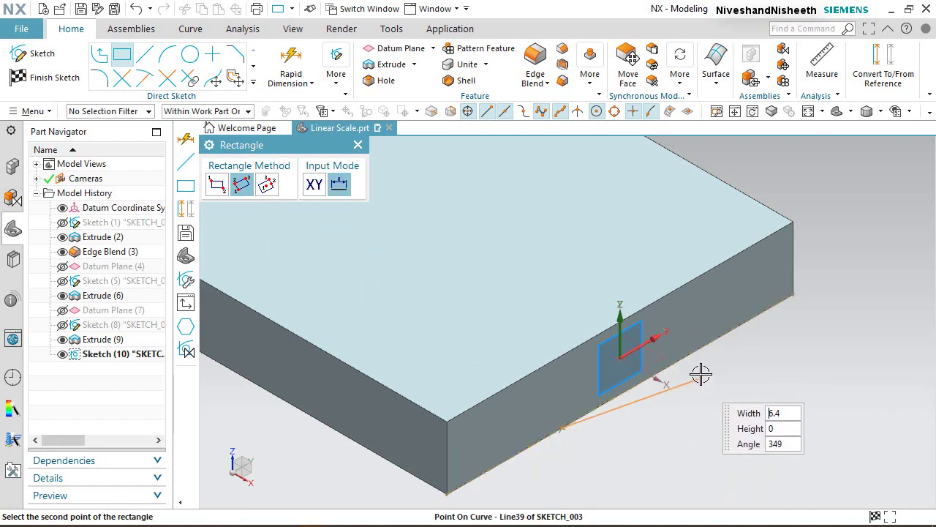
click(704, 347)
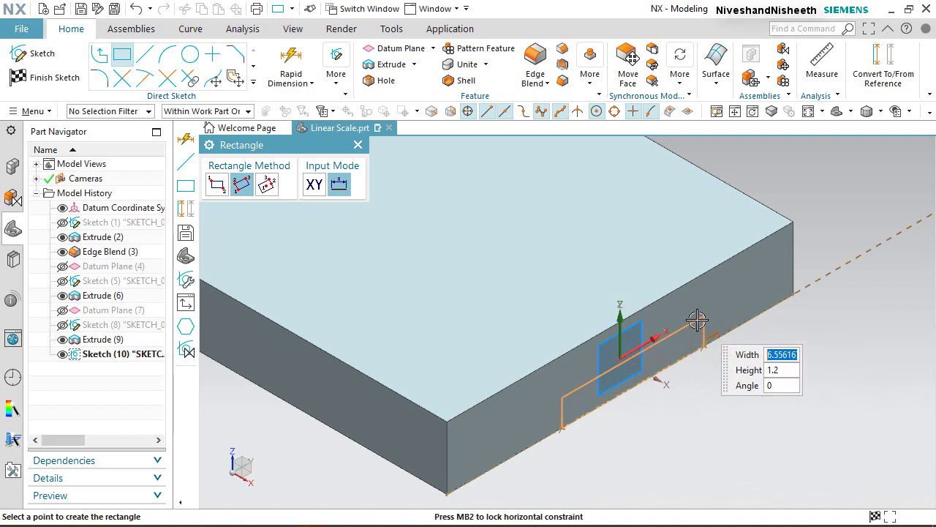
click(701, 369)
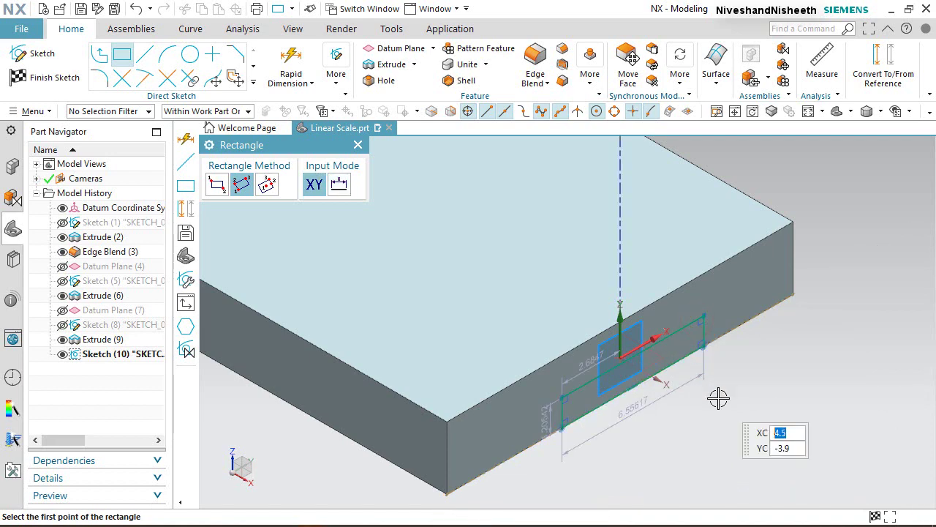
right_click(718, 397)
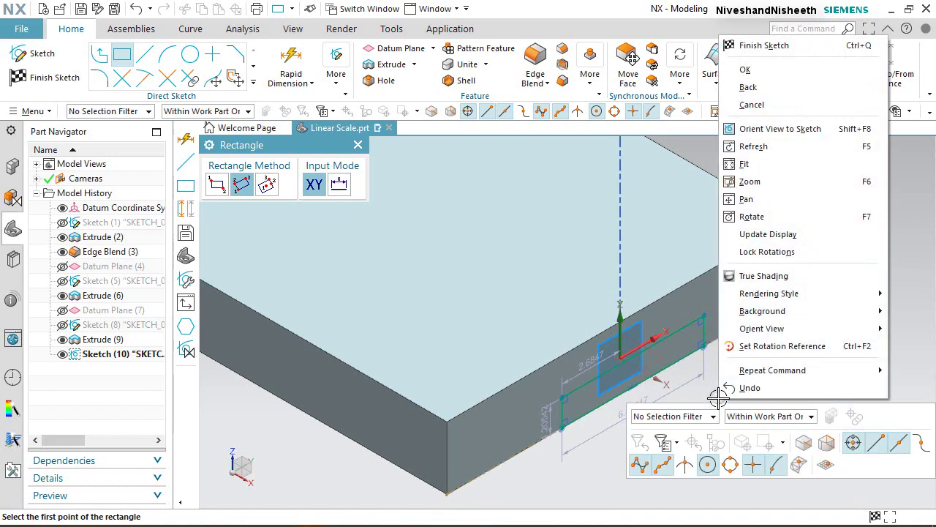
click(739, 68)
click(802, 426)
Step: Constrain the midpoint of the rectangle's bottom line to align vertically with the sketch origin
middle_drag(652, 416, 624, 404)
scroll(625, 402, up, 3)
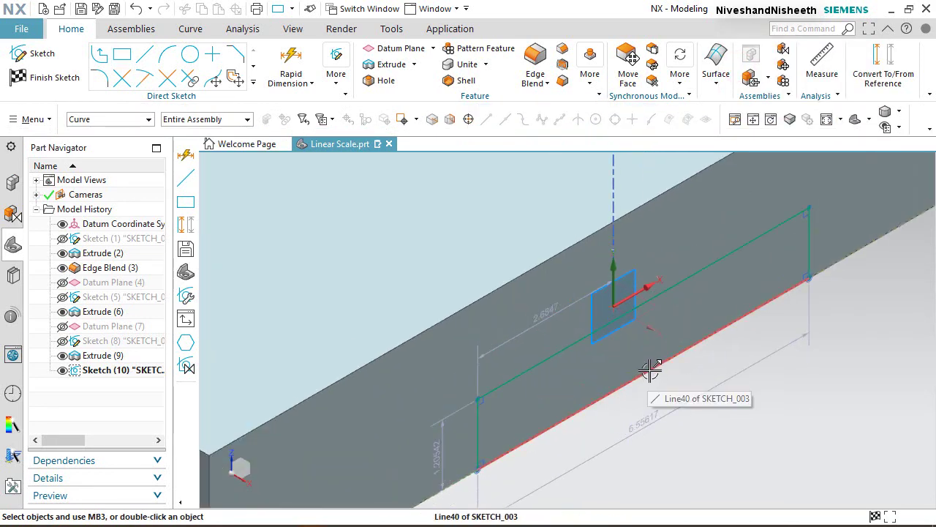
mouse_move(627, 344)
middle_down()
mouse_move(607, 313)
mouse_move(622, 254)
middle_up()
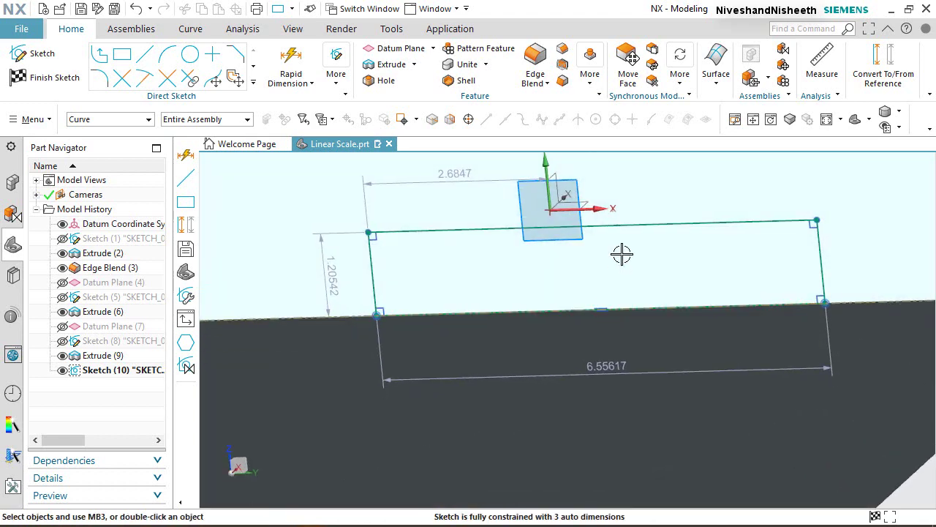
right_click(622, 254)
click(602, 255)
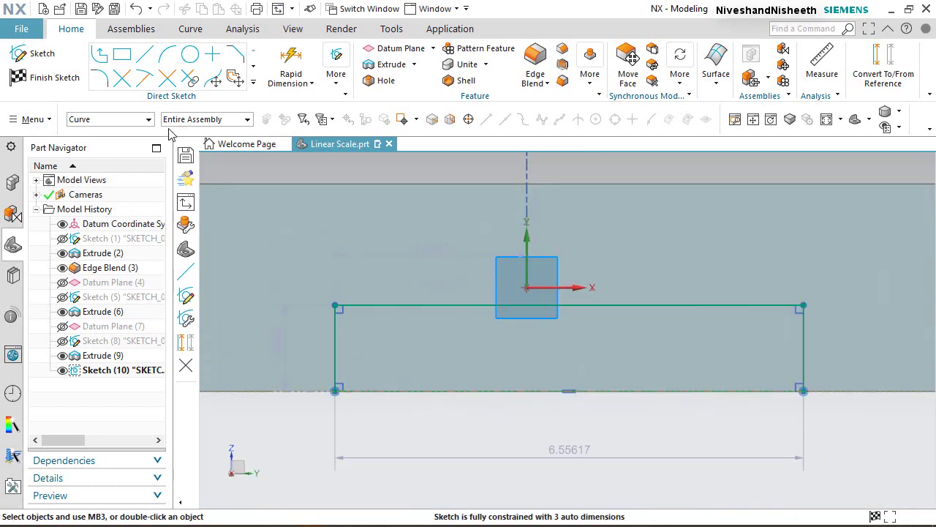
click(145, 119)
click(111, 132)
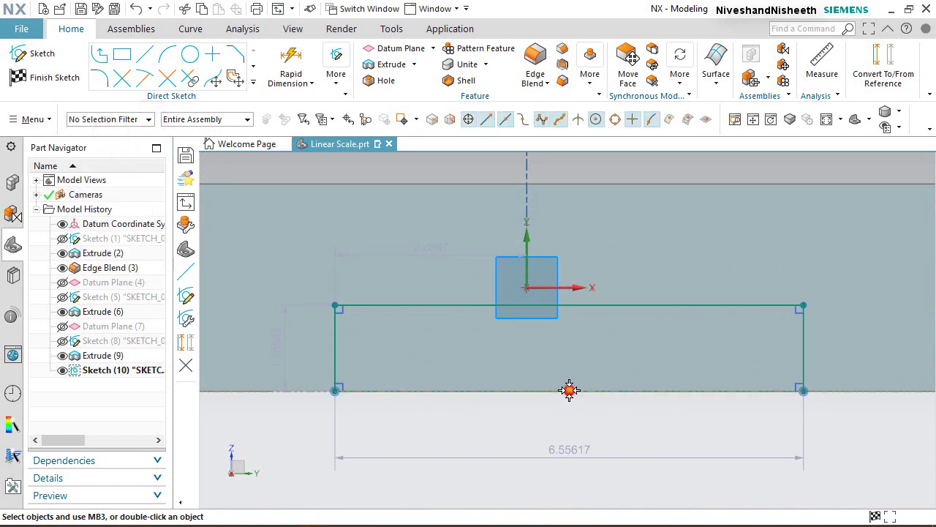
click(530, 285)
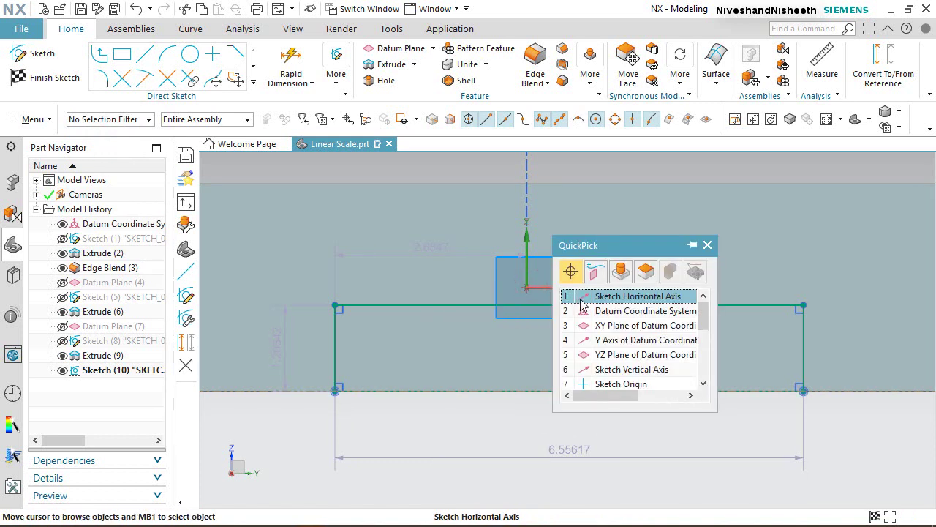
click(623, 383)
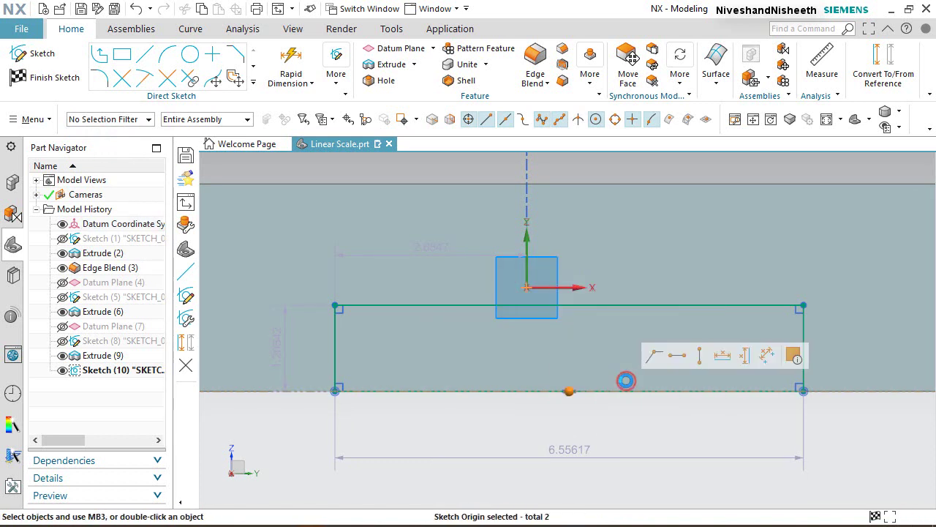
click(700, 356)
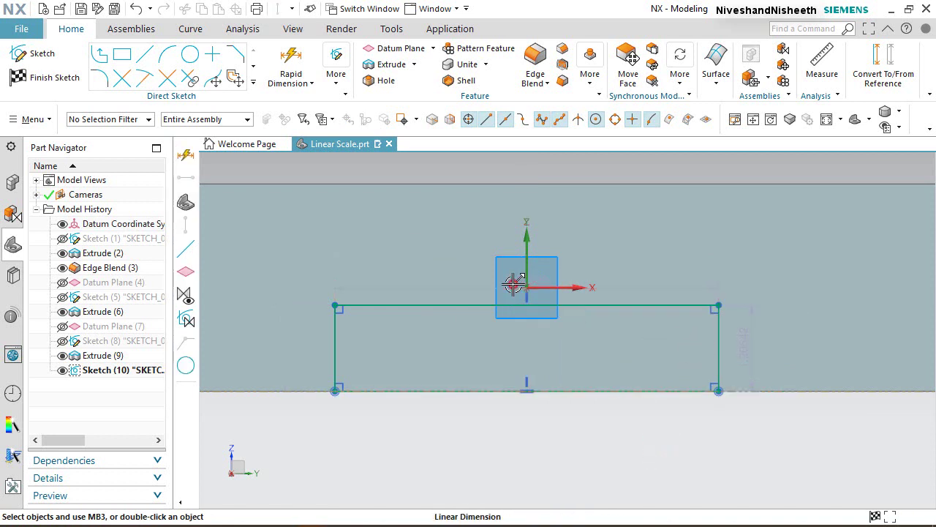
Step: Dimension the rectangle 3 mm wide and 1 mm high, and finish the sketch
drag(501, 244, 529, 434)
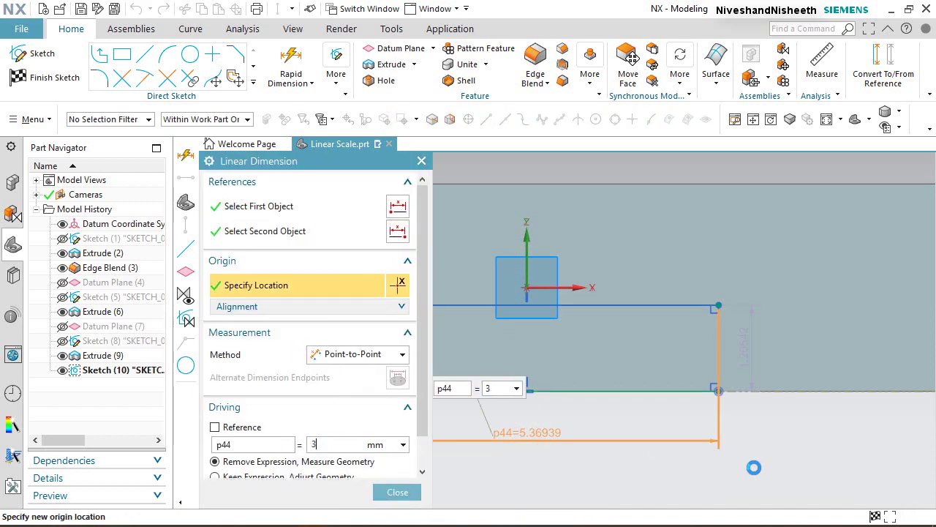
key(Return)
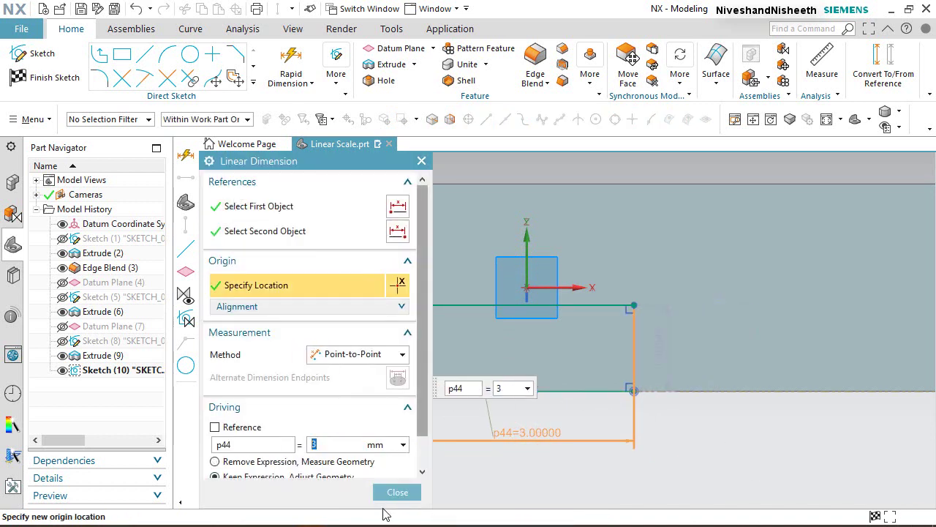
click(397, 493)
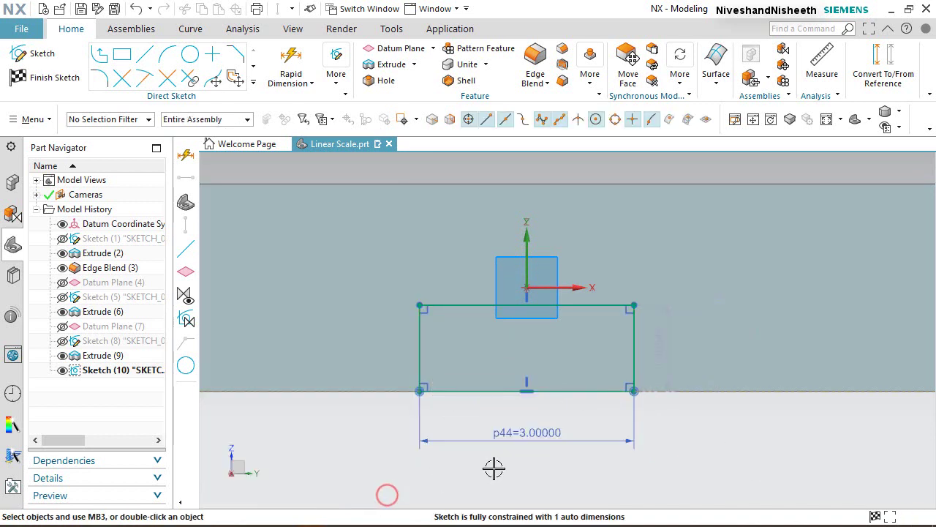
double_click(667, 339)
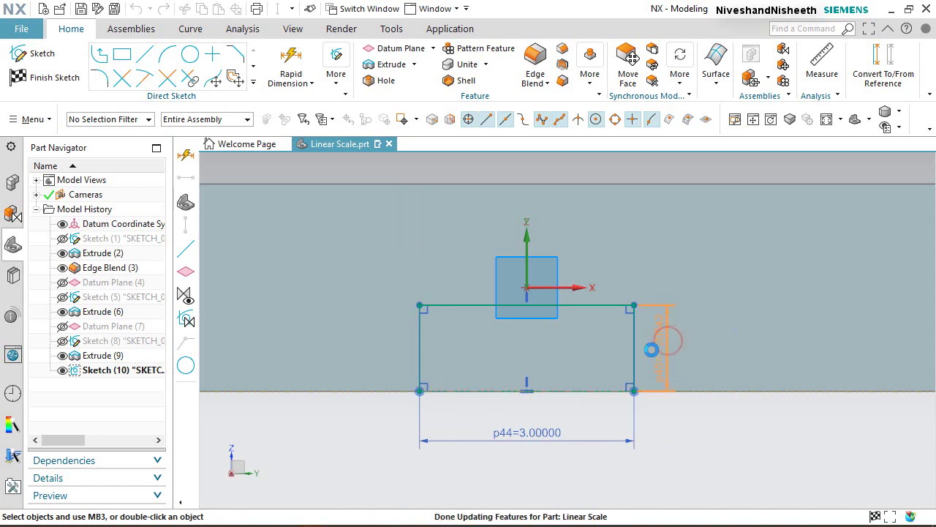
text(1)
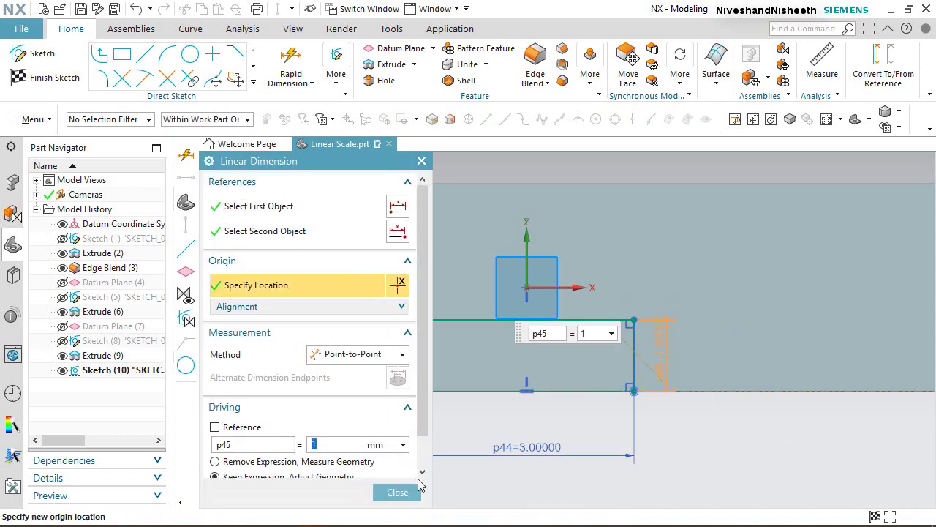
click(398, 491)
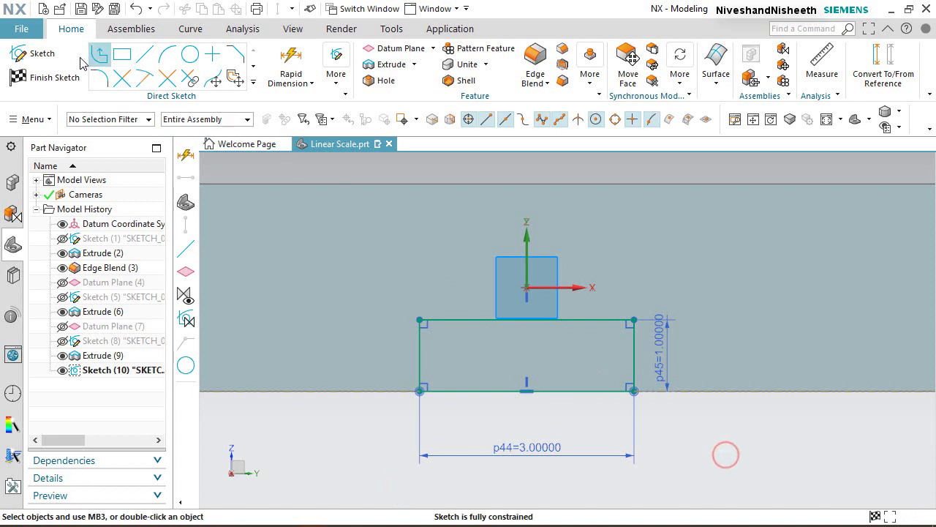
click(53, 77)
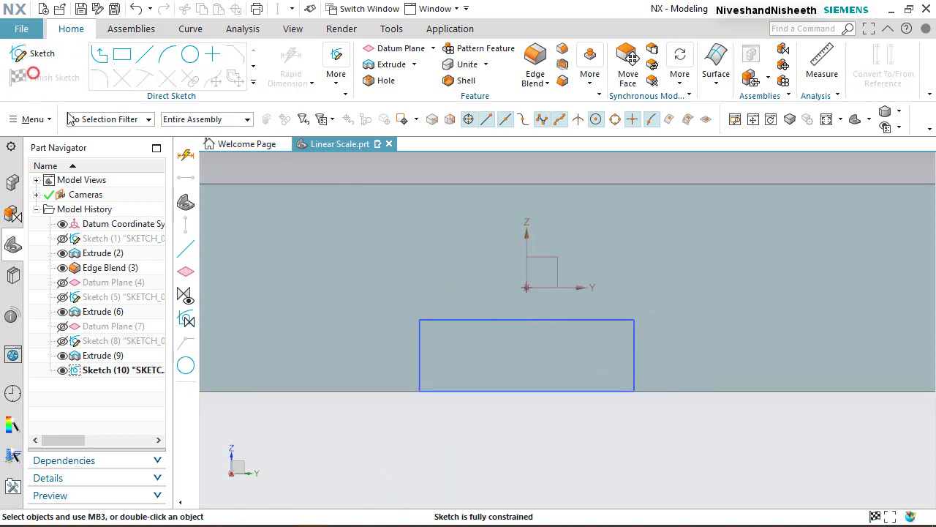
click(733, 479)
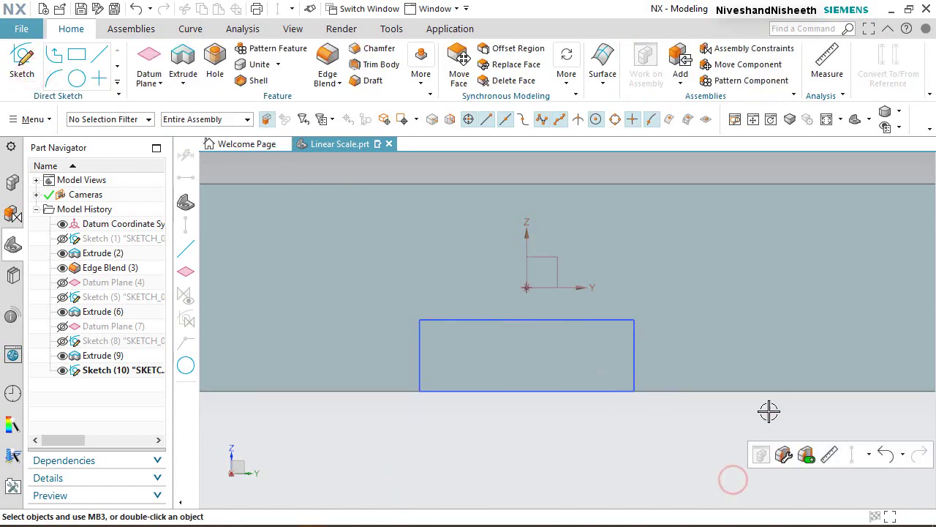
Step: Start an Extrude with default settings, using the rectangle sketch as section and the direction reversed into the beam
click(856, 120)
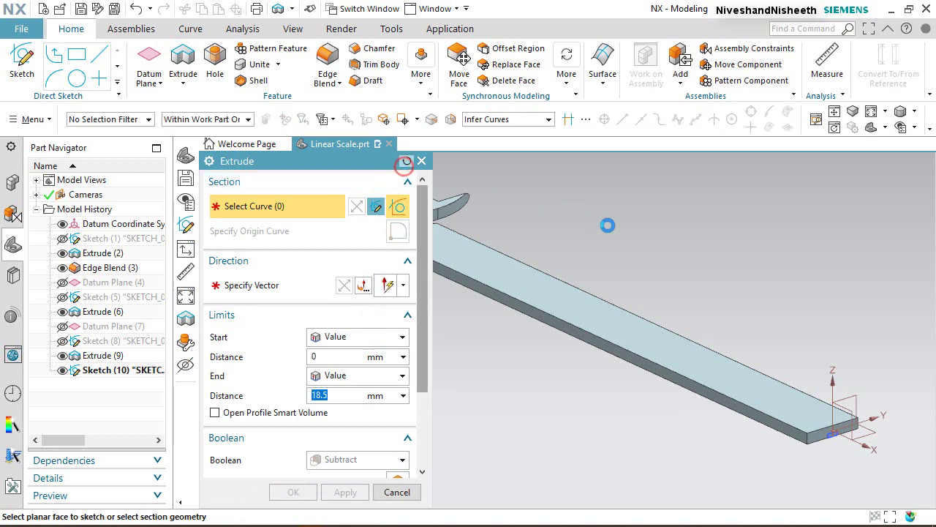
click(406, 161)
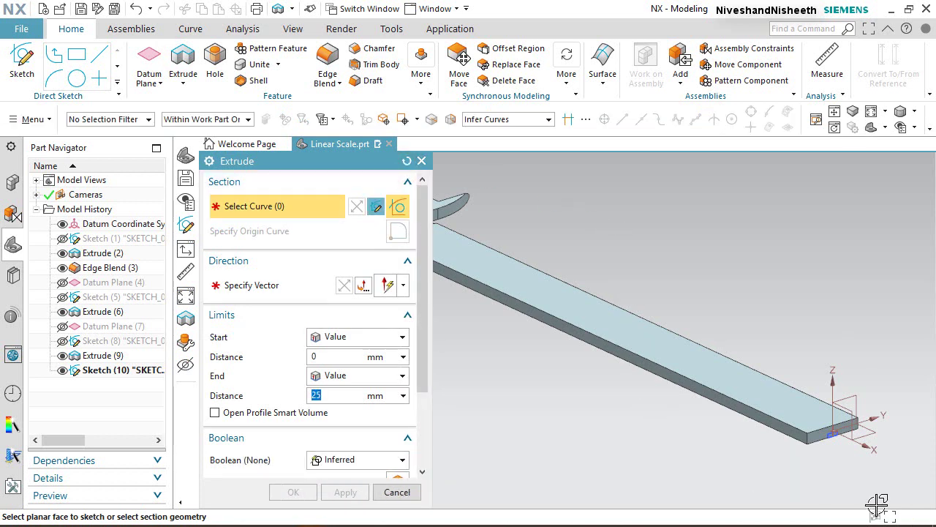
scroll(877, 505, up, 6)
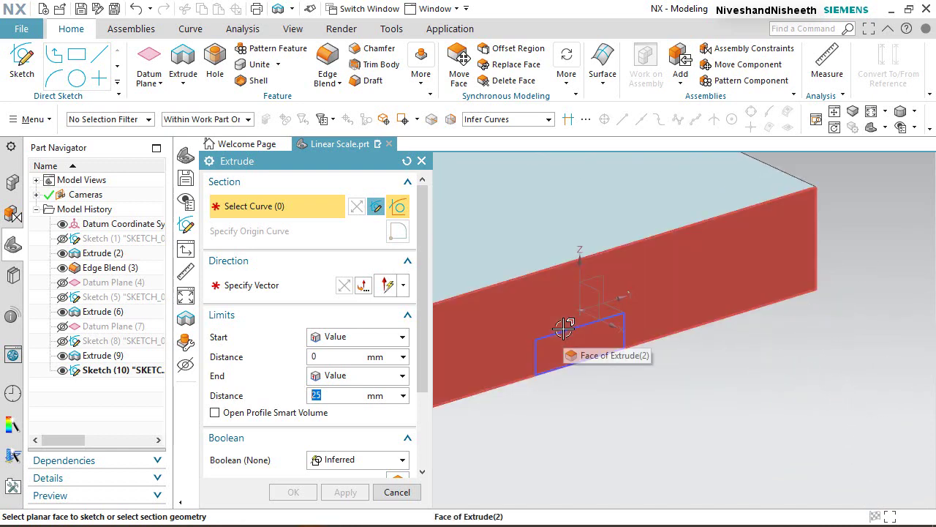
click(560, 359)
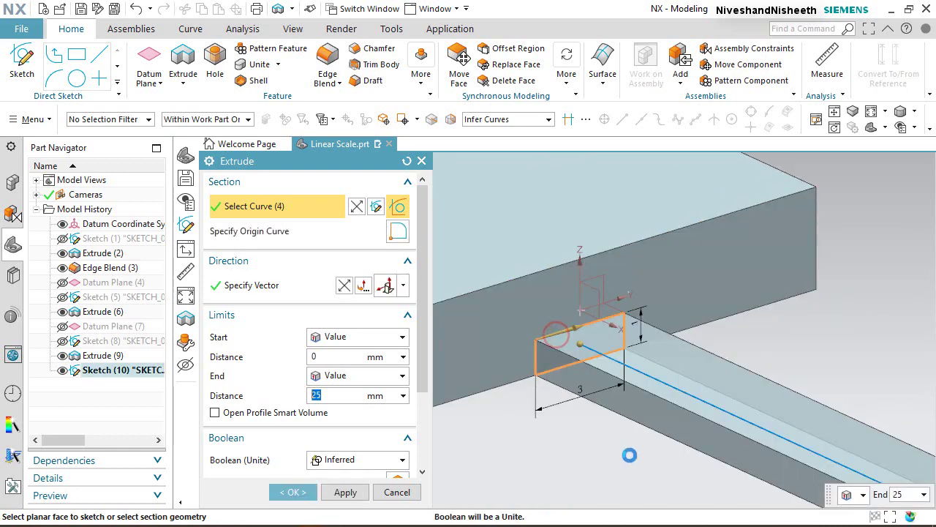
click(343, 286)
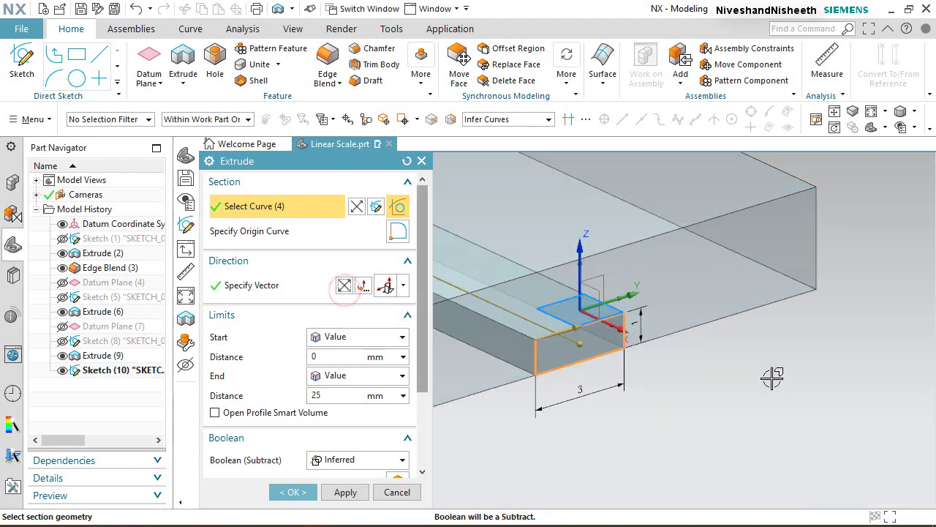
Step: Cut the groove along the beam by extruding the section 140.2 mm with the Subtract Boolean
scroll(772, 377, down, 5)
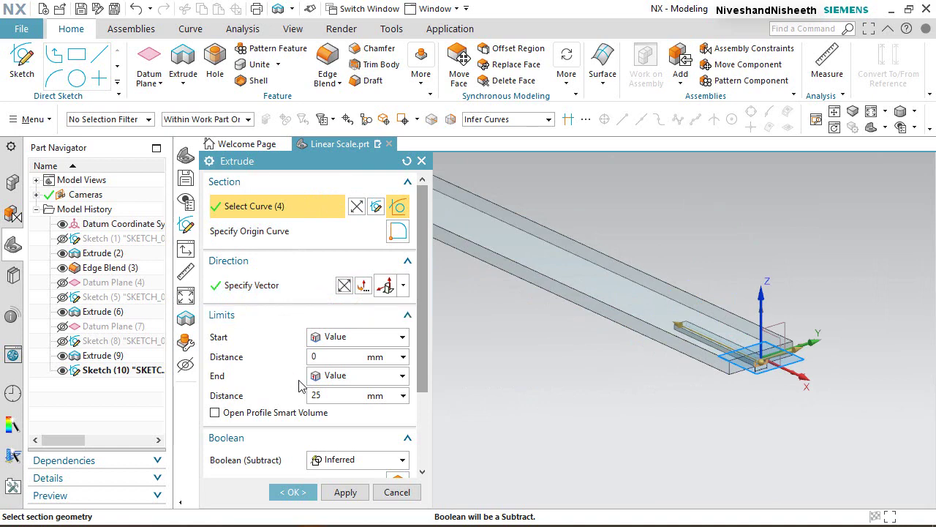
click(341, 395)
scroll(881, 342, up, 5)
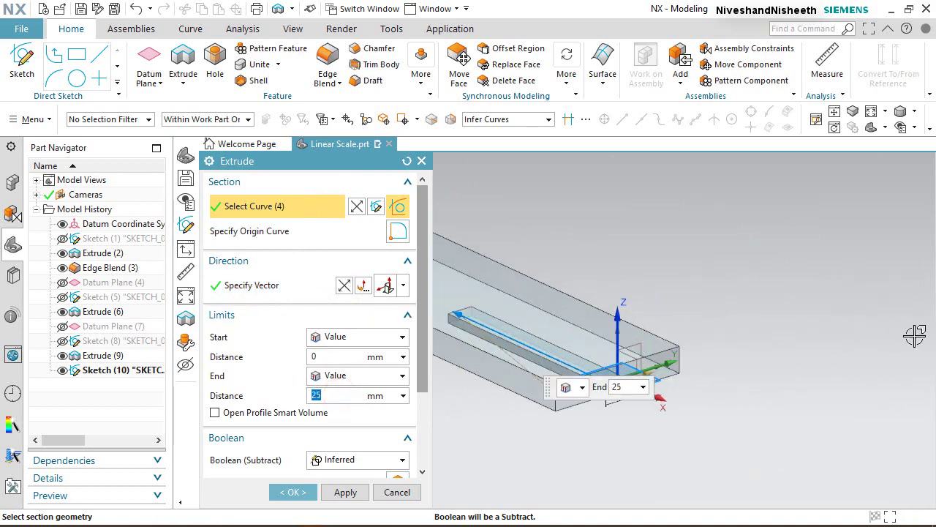
scroll(881, 345, down, 5)
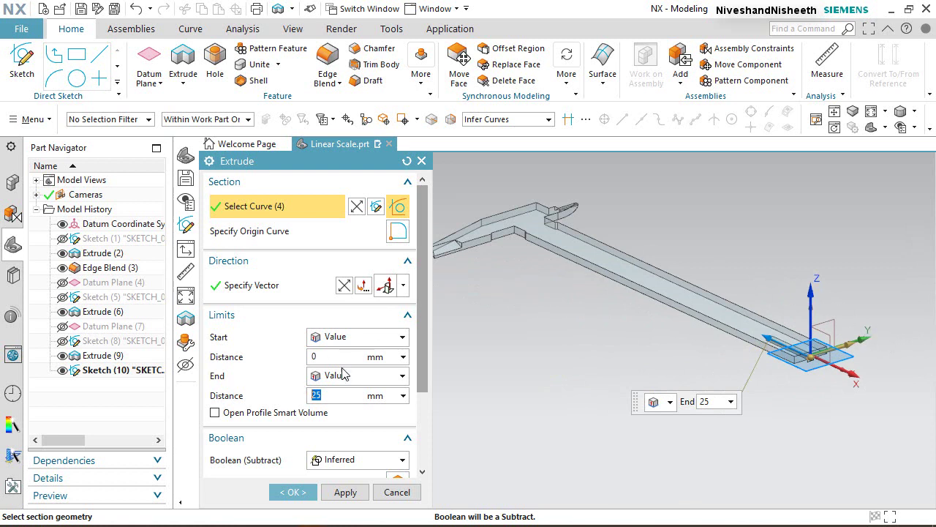
click(886, 128)
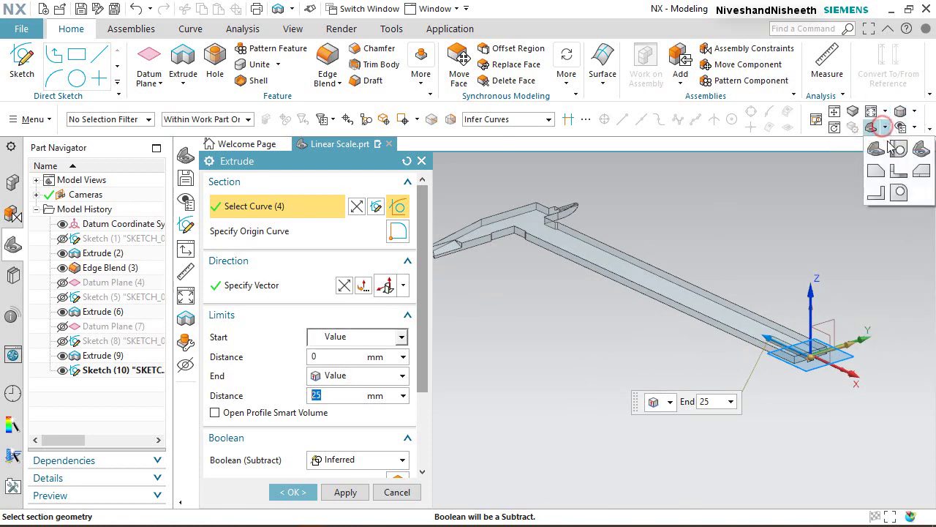
click(913, 155)
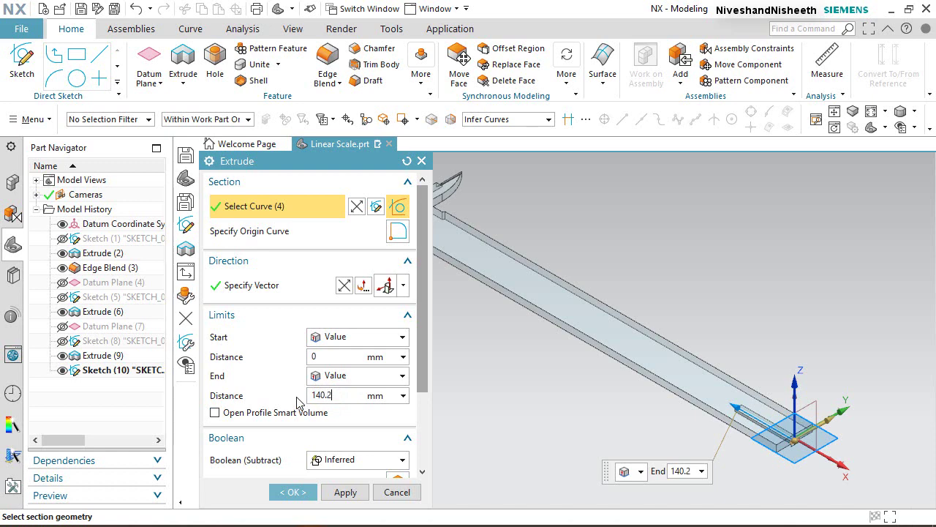
click(360, 467)
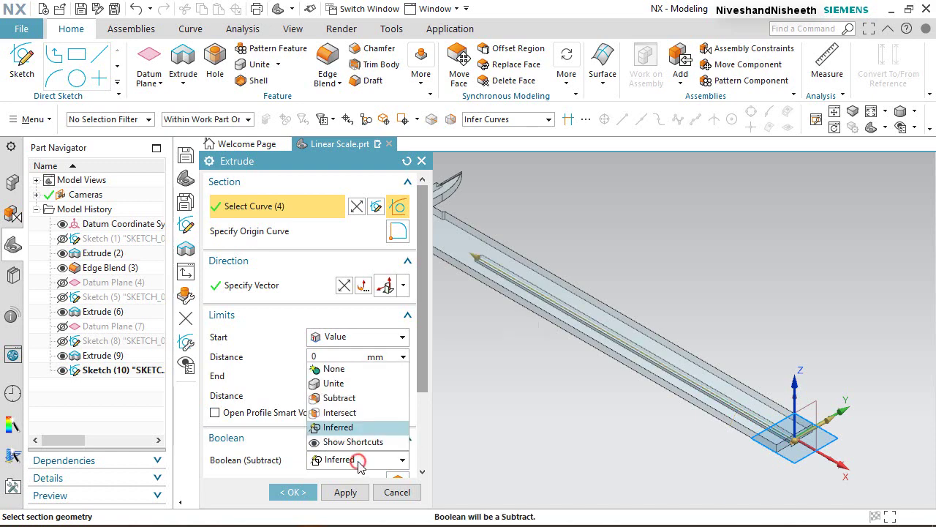
click(349, 399)
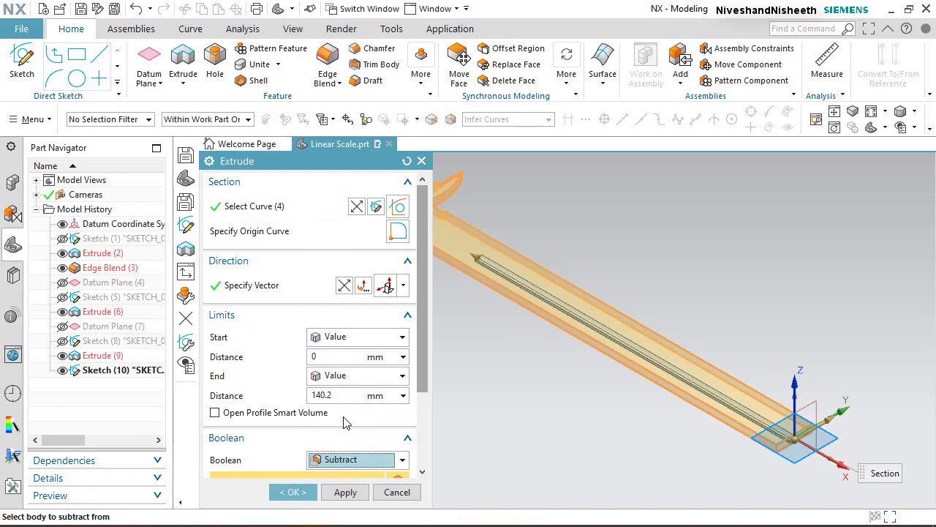
click(296, 493)
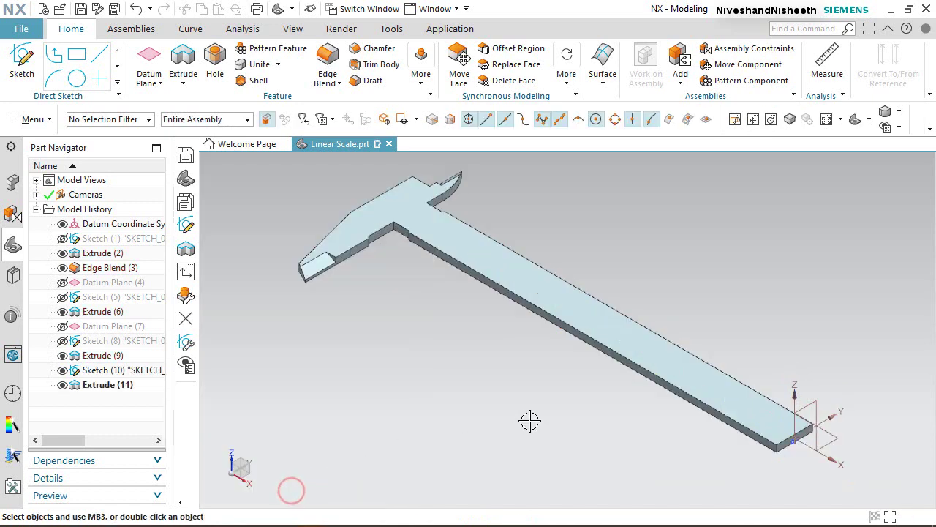
click(529, 420)
middle_drag(654, 372, 645, 392)
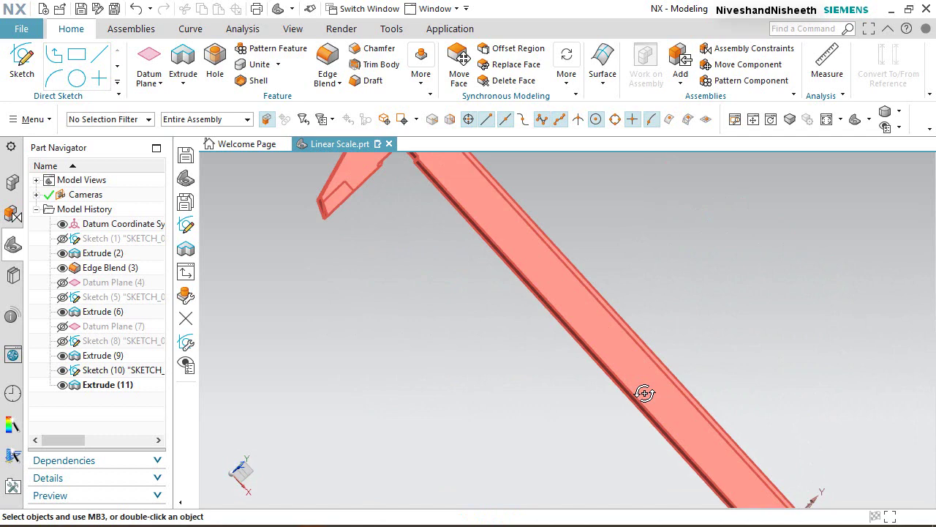
click(860, 120)
click(859, 140)
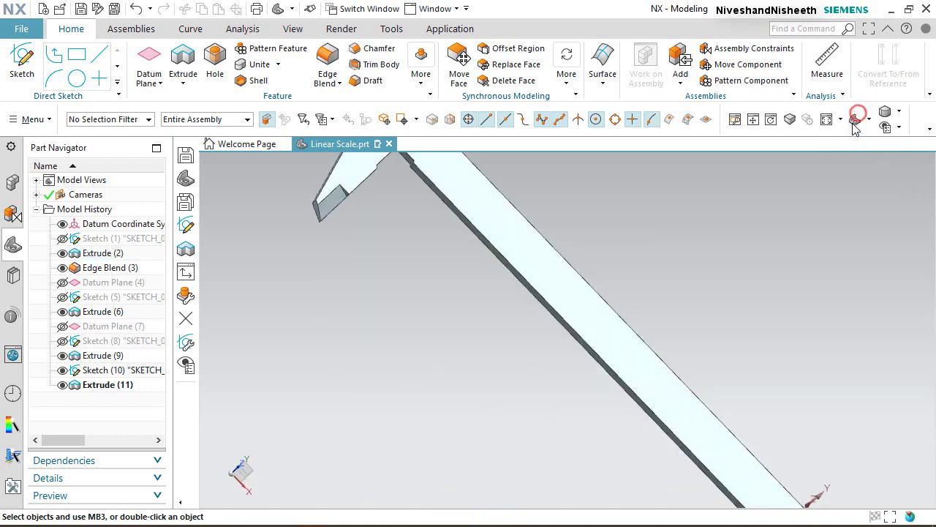
Step: Save the main scale part and hide the groove sketch
click(97, 9)
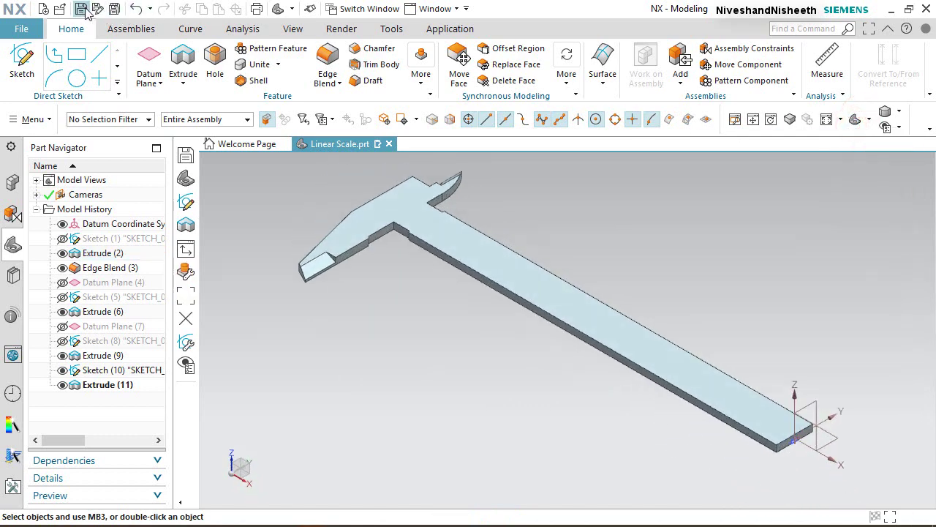
right_click(605, 285)
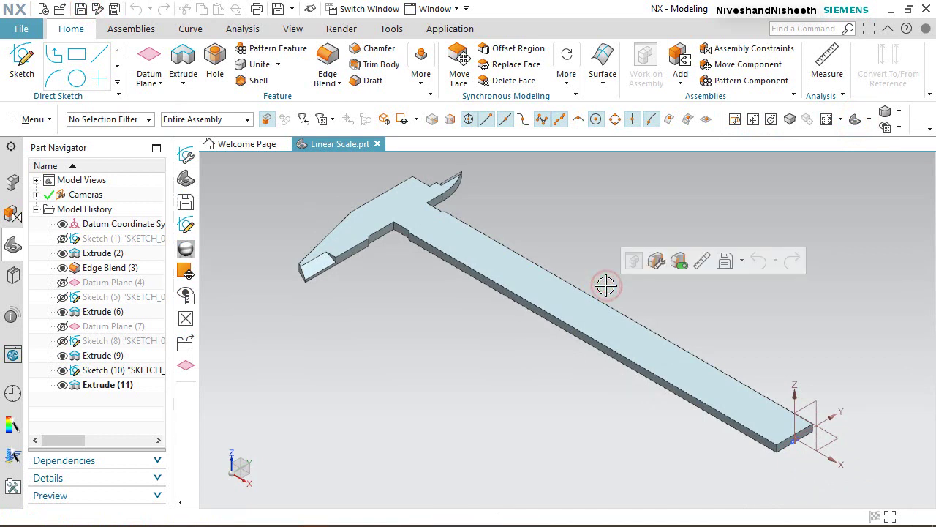
click(714, 459)
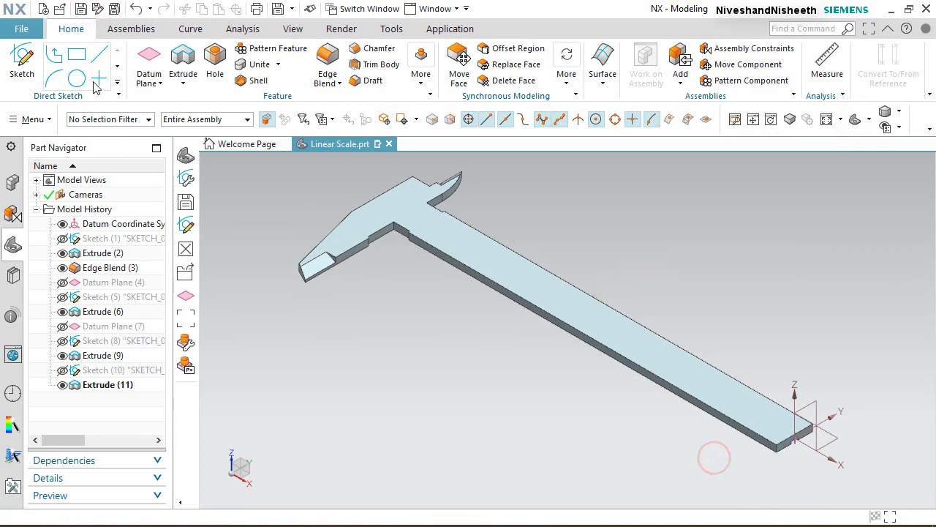
Step: Create a new millimetre part from the Model template, named Sliding Jaw, in the Vernier Caliper folder, and save it
click(44, 8)
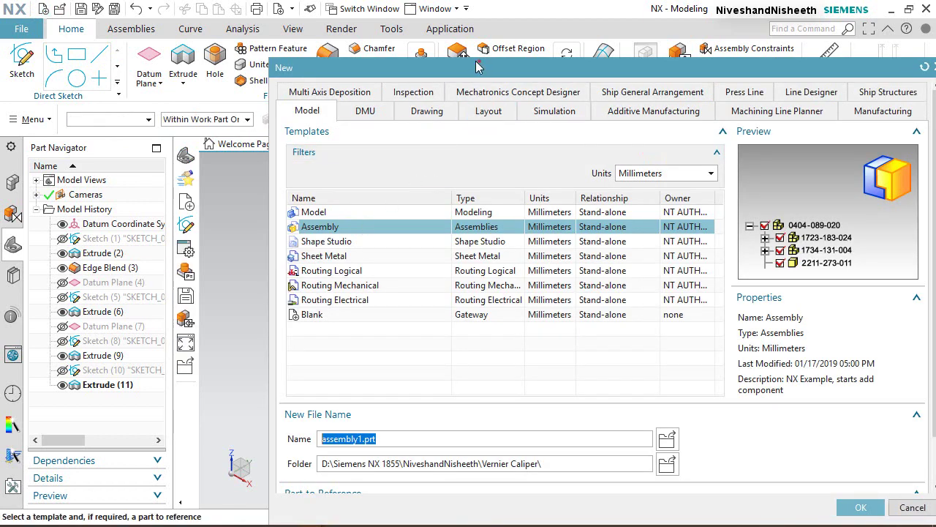
drag(479, 66, 392, 41)
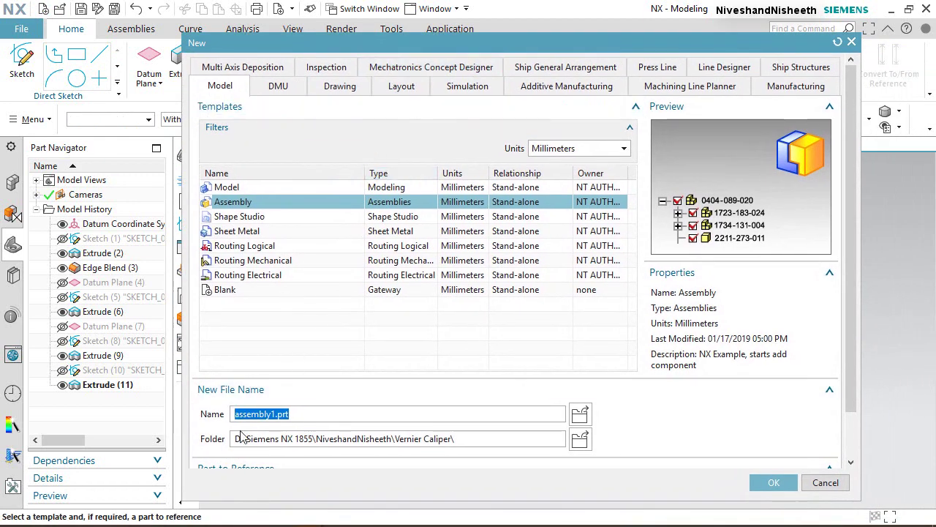
click(227, 187)
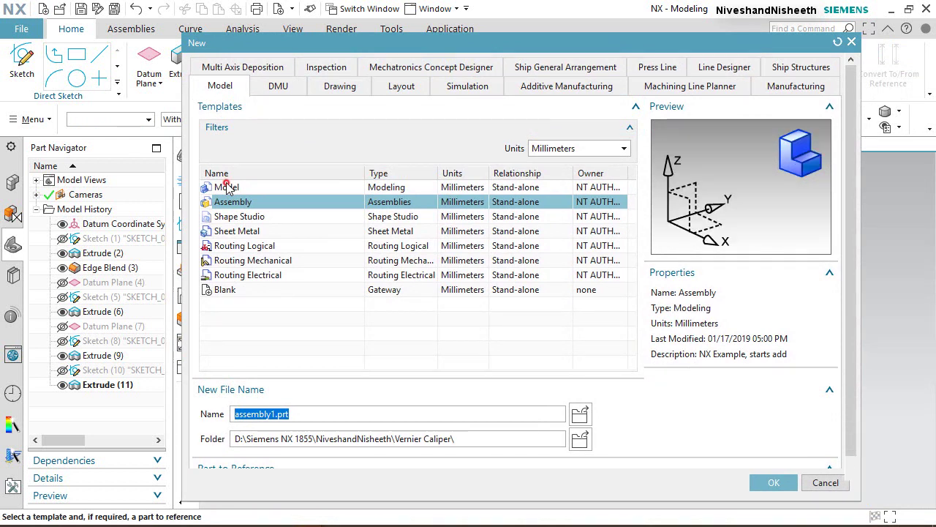
double_click(236, 414)
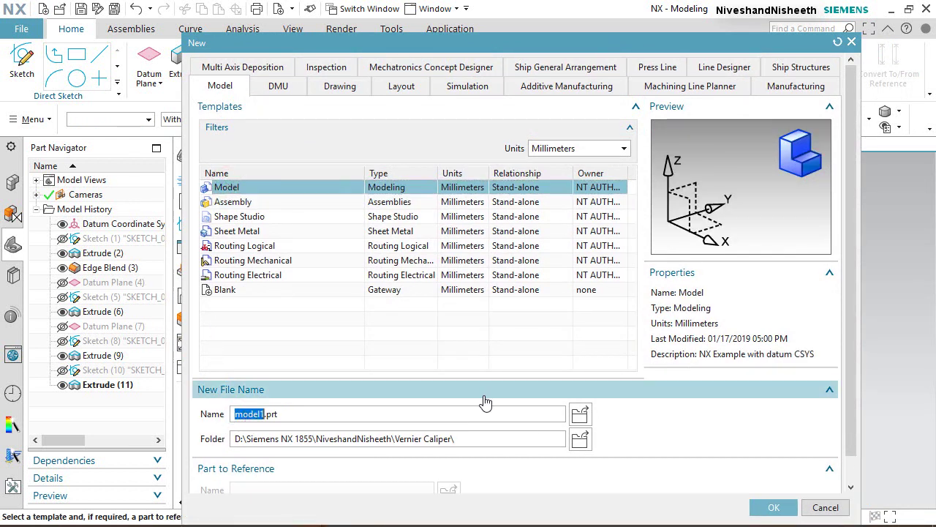
text(Sliding Jaw)
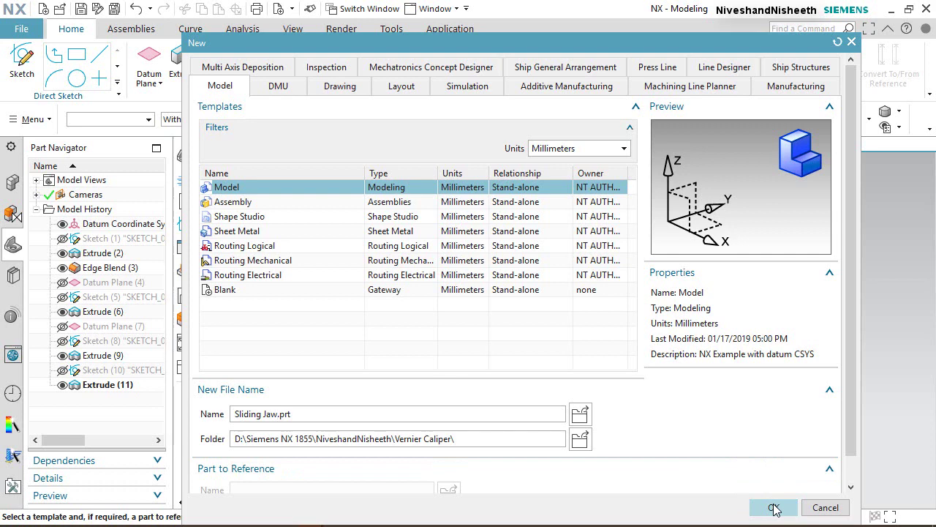
click(775, 509)
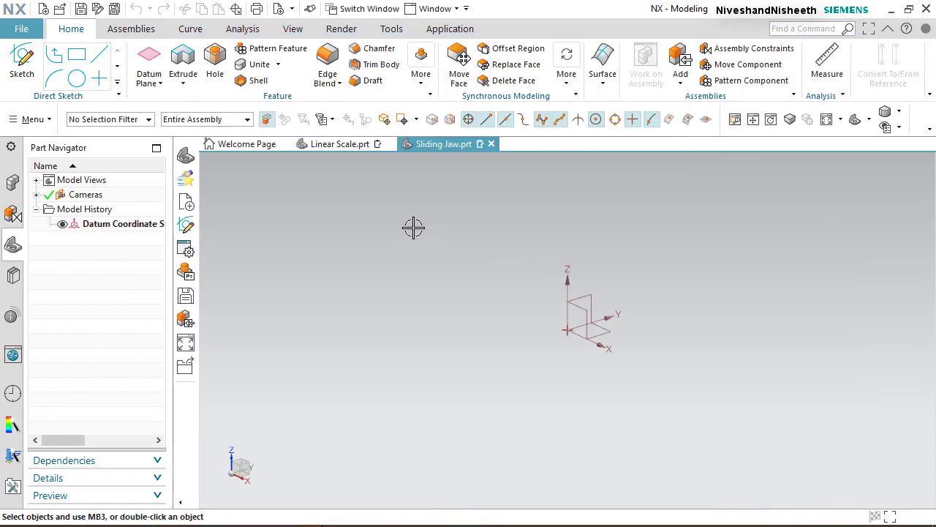
key(ctrl+s)
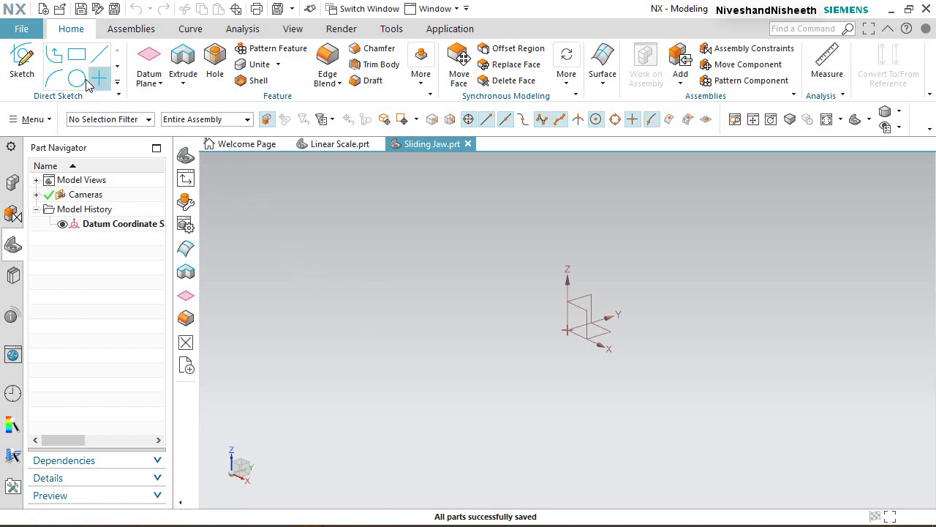
Step: Configure the PMI dimension text units to 5 decimal places with Period as the decimal delimiter
click(29, 35)
click(73, 144)
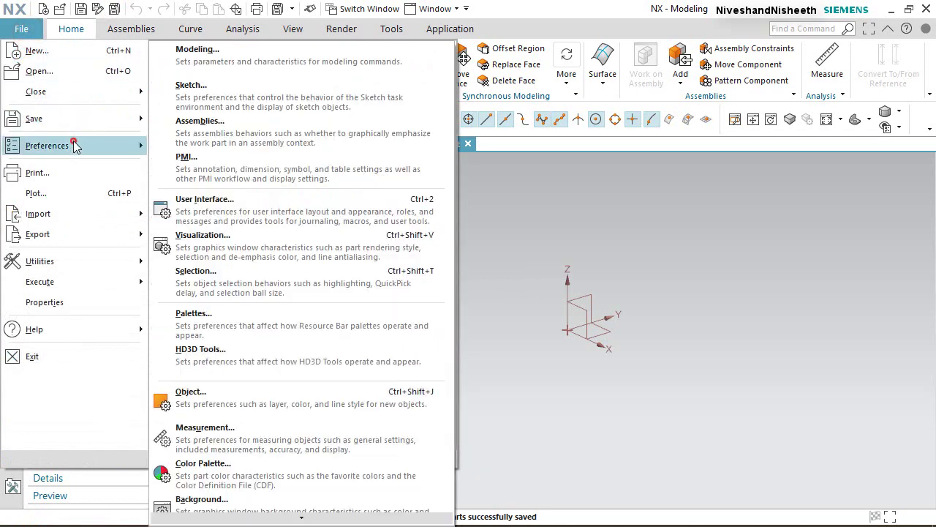
click(187, 162)
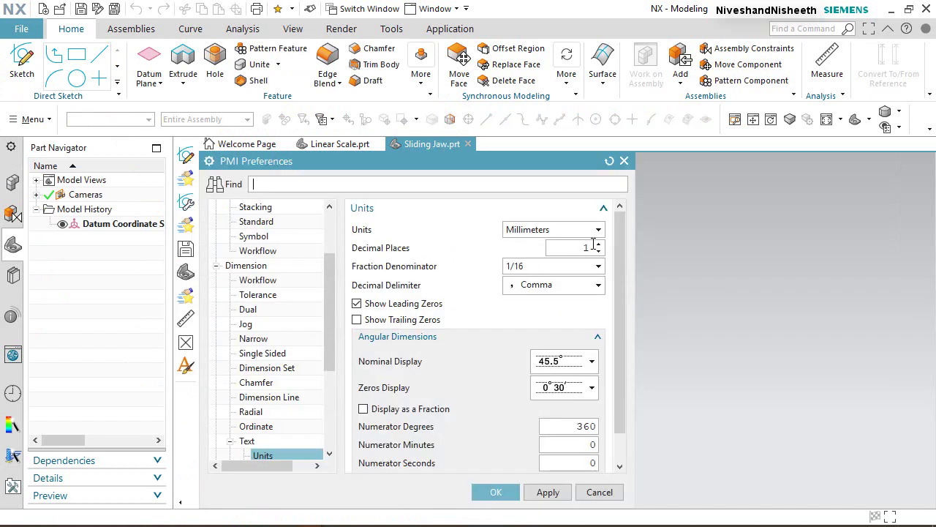
click(598, 244)
click(599, 244)
click(598, 244)
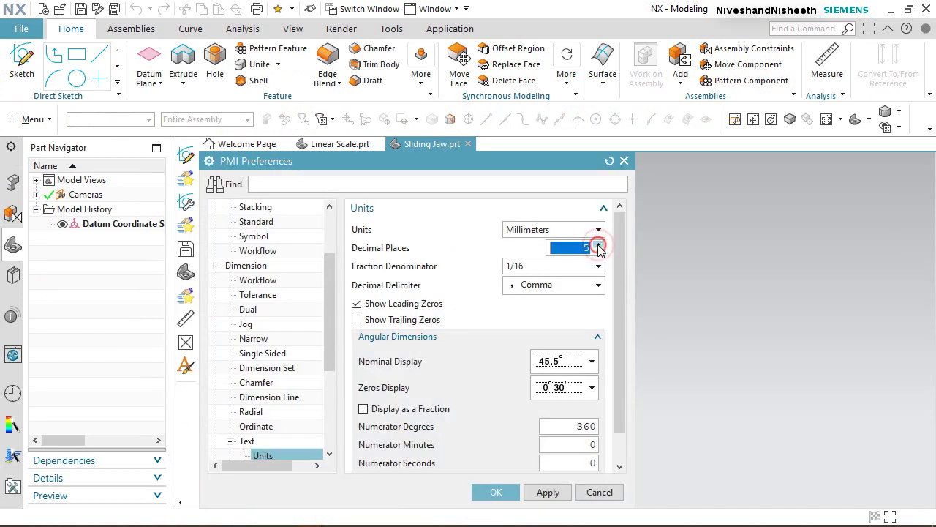
click(598, 286)
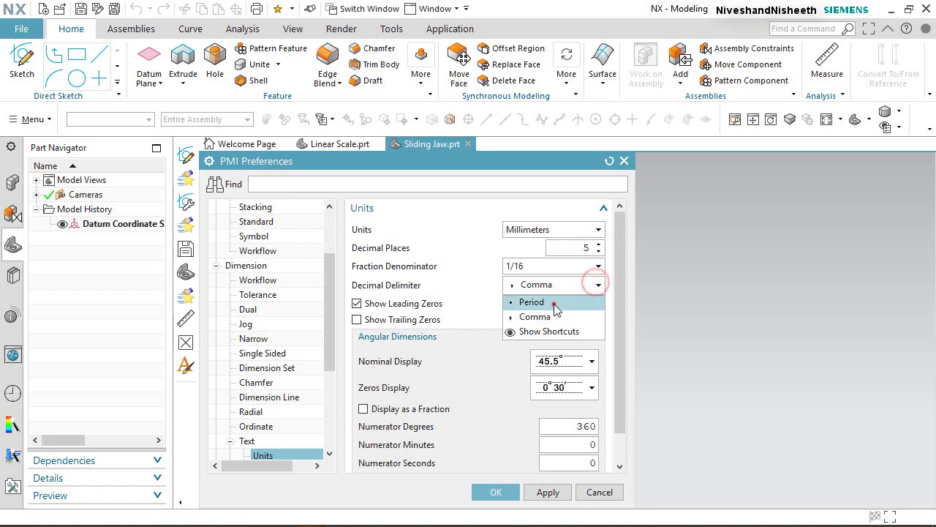
click(543, 302)
click(495, 491)
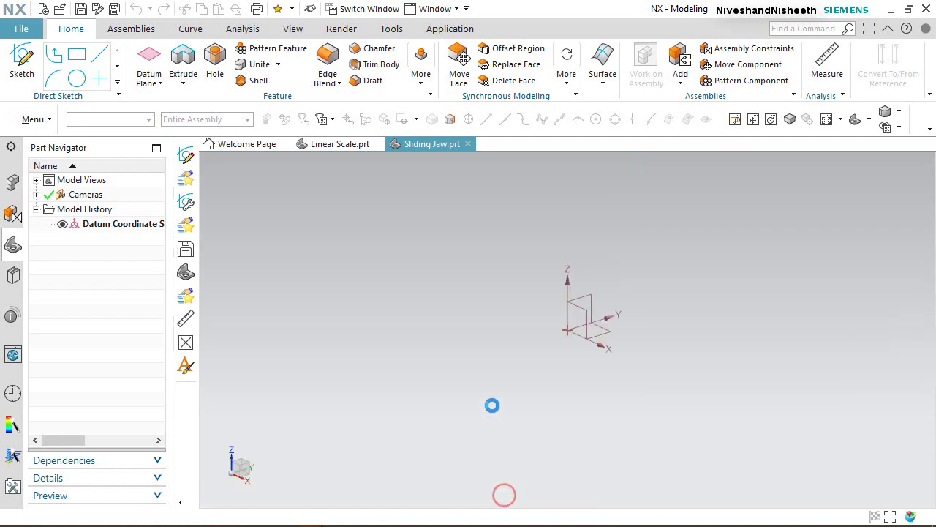
click(476, 262)
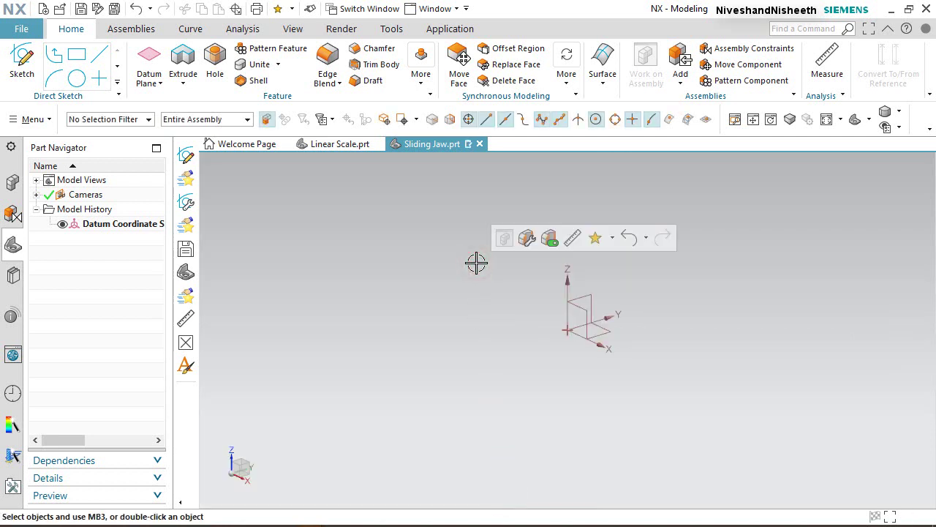
Step: Start a sketch on the inferred XY plane using the work part origin, and orient the view to Top
click(22, 62)
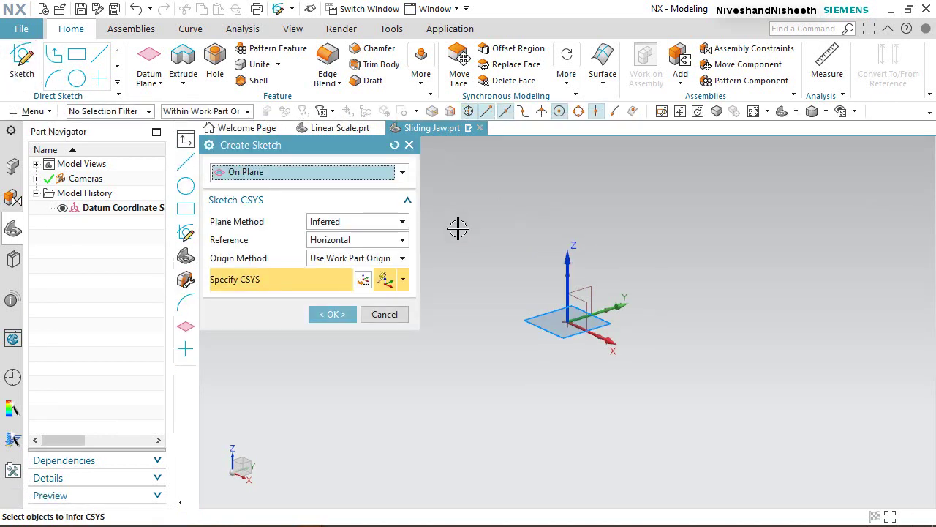
click(333, 314)
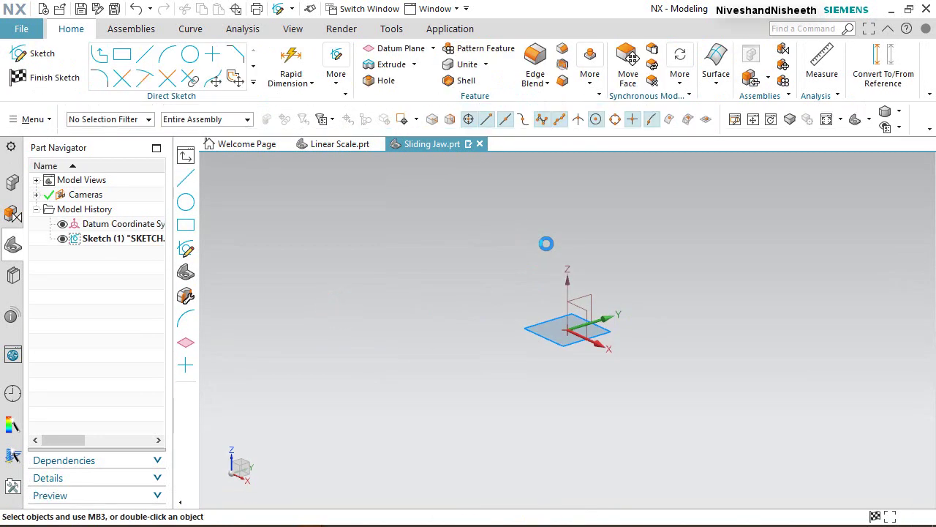
click(870, 121)
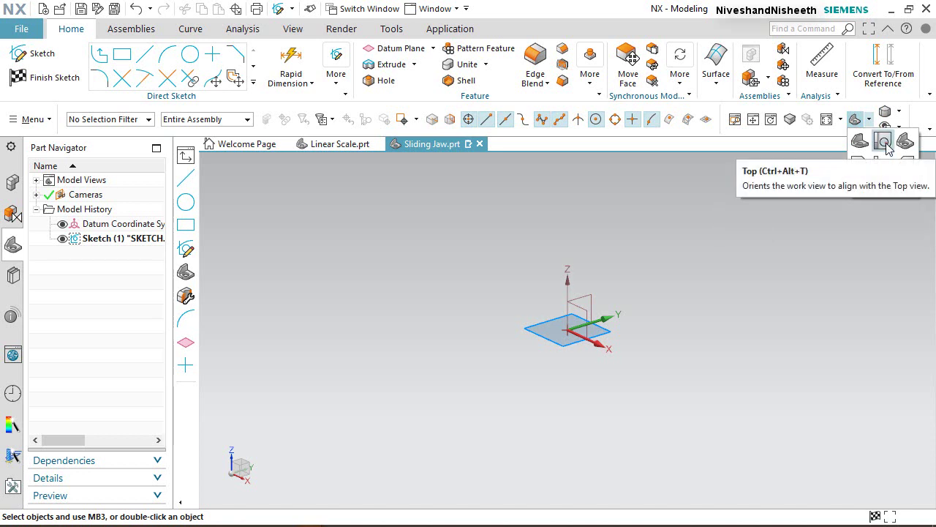
click(884, 142)
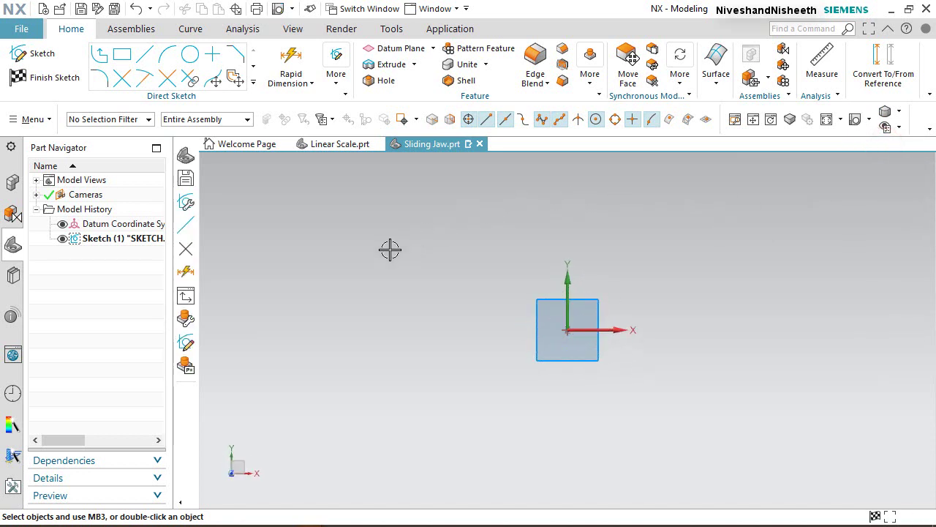
Step: Draw a three-point rectangle around the sketch origin with width 28.614 mm, height 54 mm and angle 270°
click(122, 55)
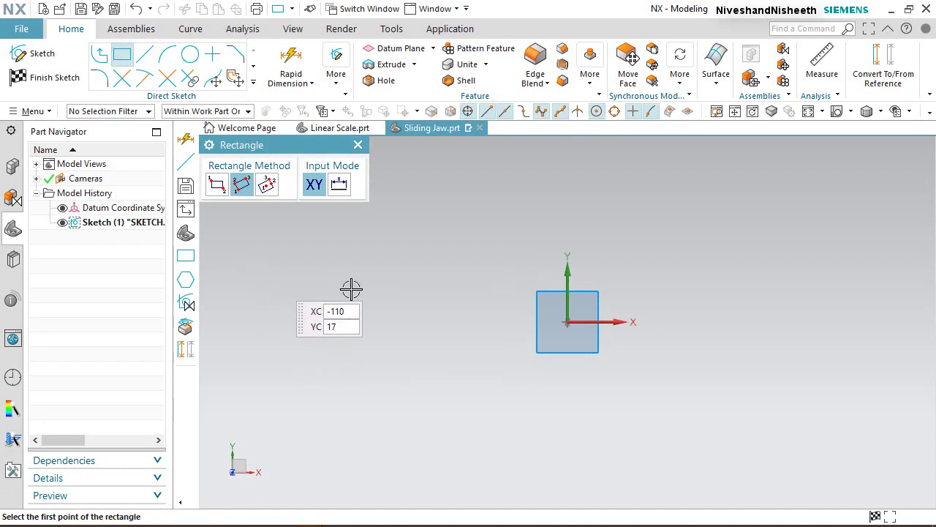
click(516, 240)
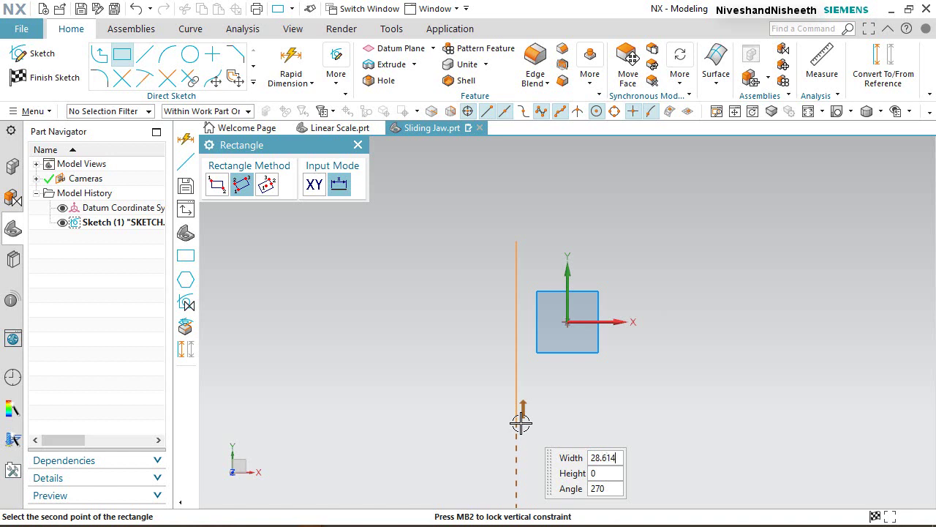
key(Tab)
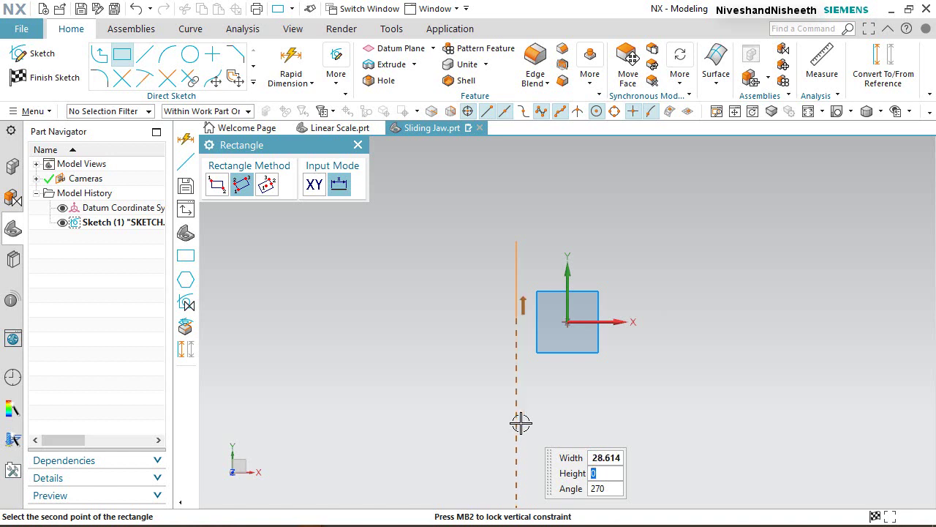
key(Tab)
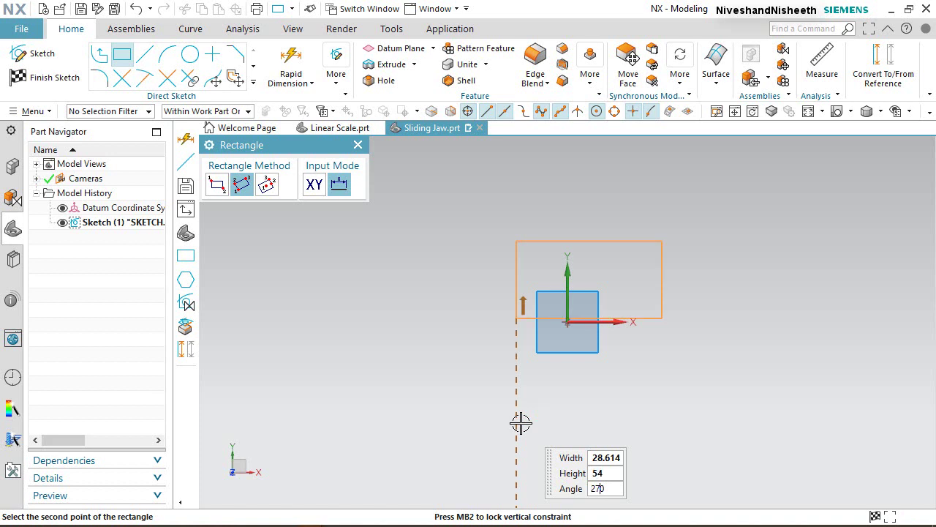
key(Tab)
key(Return)
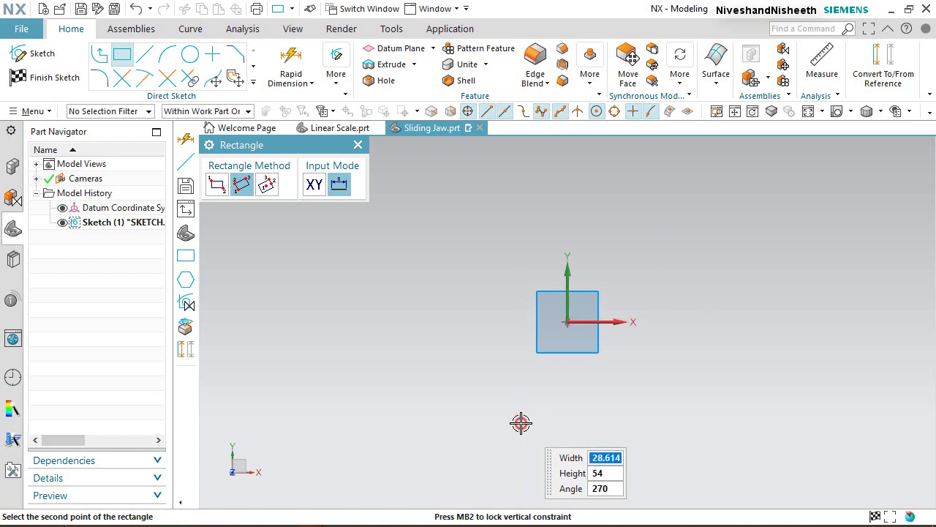
click(357, 146)
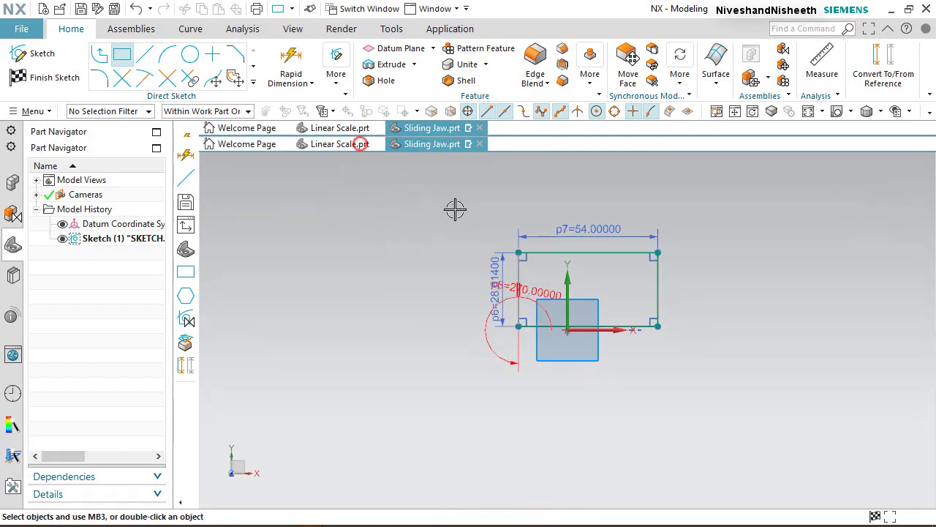
Step: Delete the rectangle's 270° angular dimension
scroll(579, 255, up, 3)
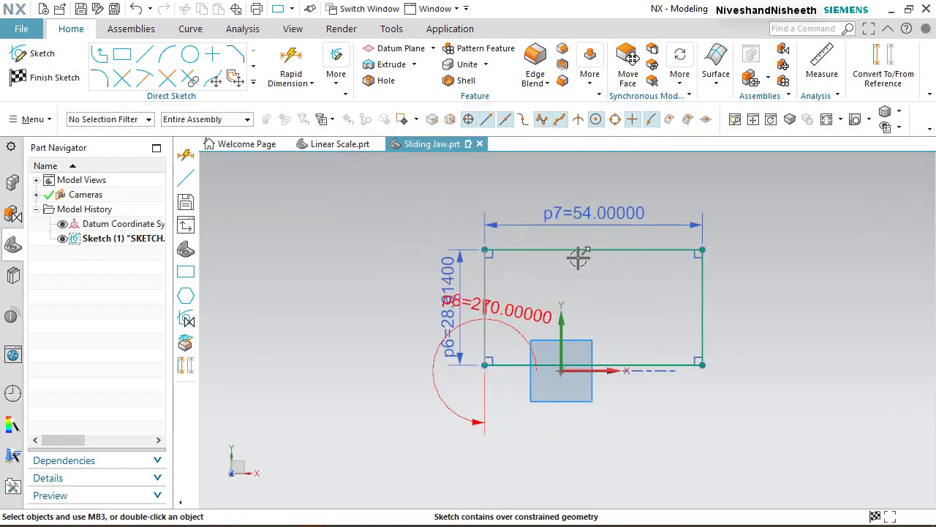
click(490, 320)
key(Delete)
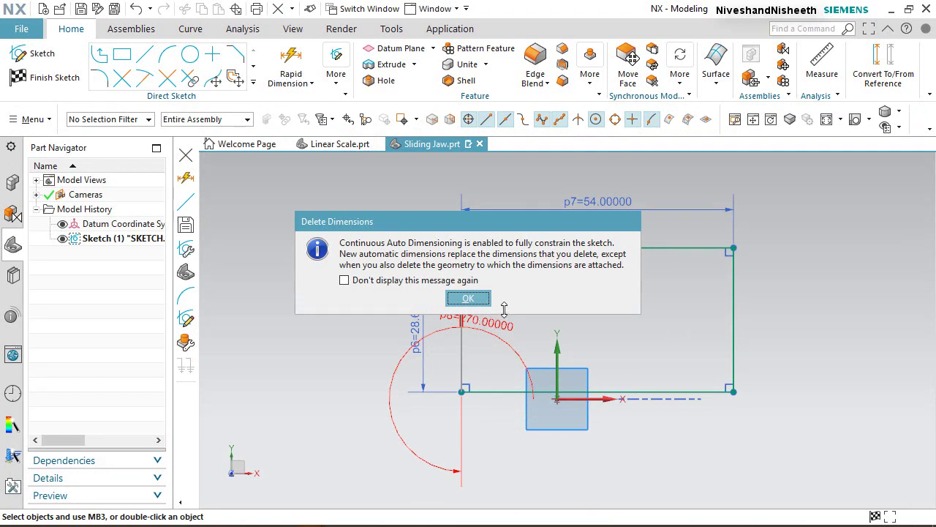
click(474, 301)
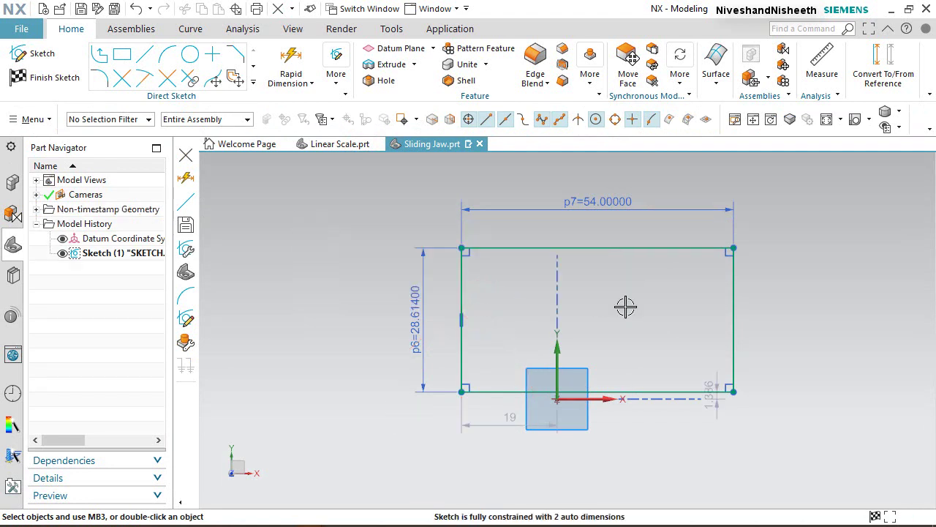
Step: Make the midpoint of the rectangle's right side coincident with the sketch origin, and place the vertical dimension beside that side
click(734, 317)
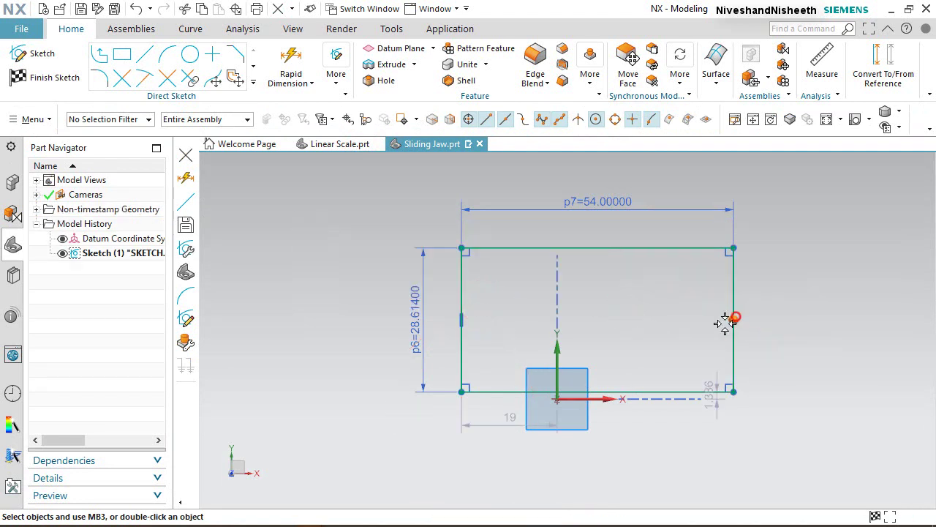
click(557, 397)
click(602, 407)
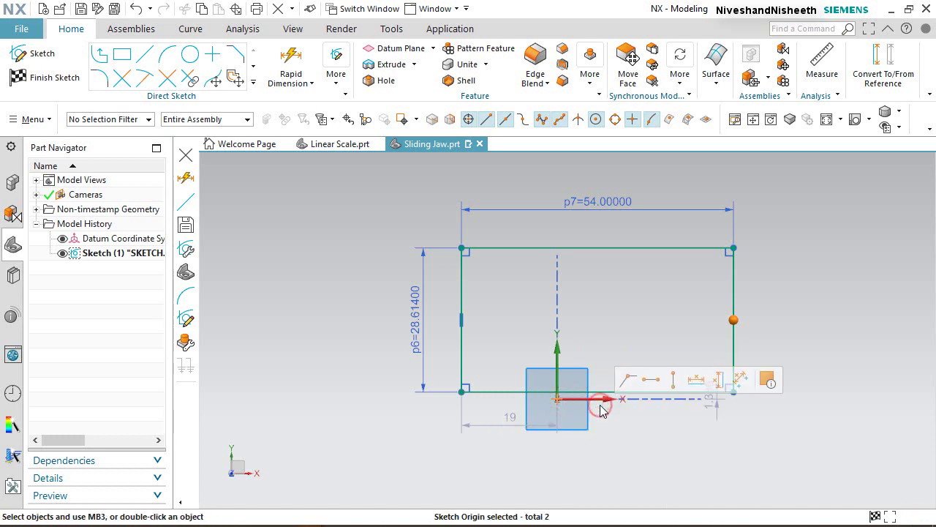
click(635, 383)
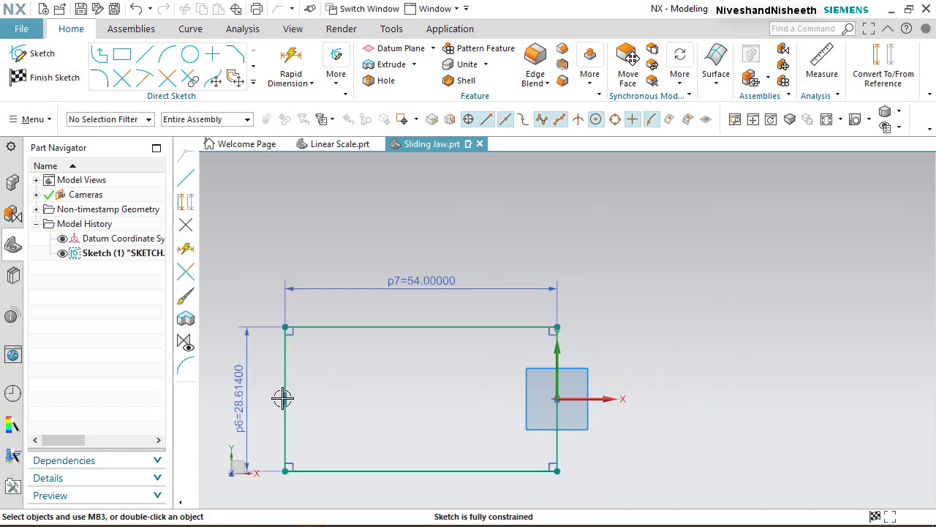
drag(230, 387, 646, 387)
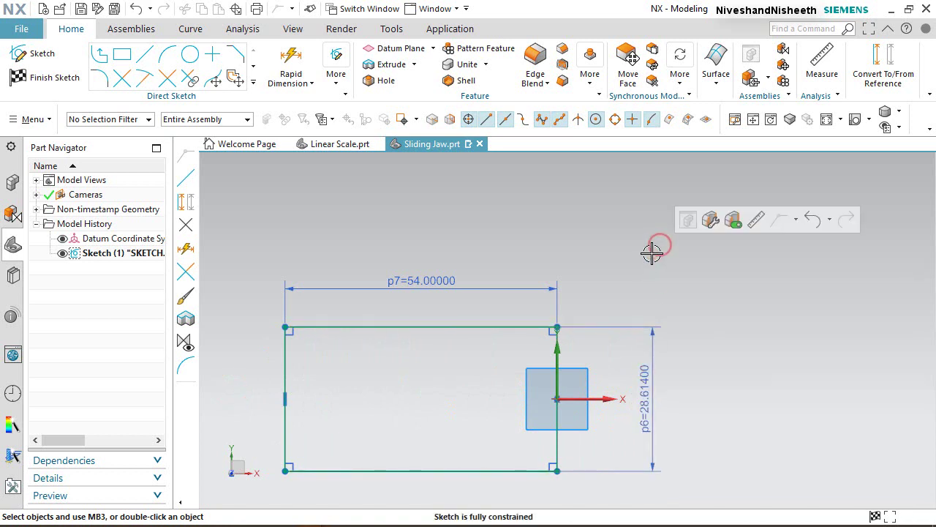
Step: Convert the rectangle's left side to a reference line and turn off the display of sketch constraints
scroll(654, 249, up, 3)
scroll(659, 256, down, 5)
scroll(428, 294, up, 3)
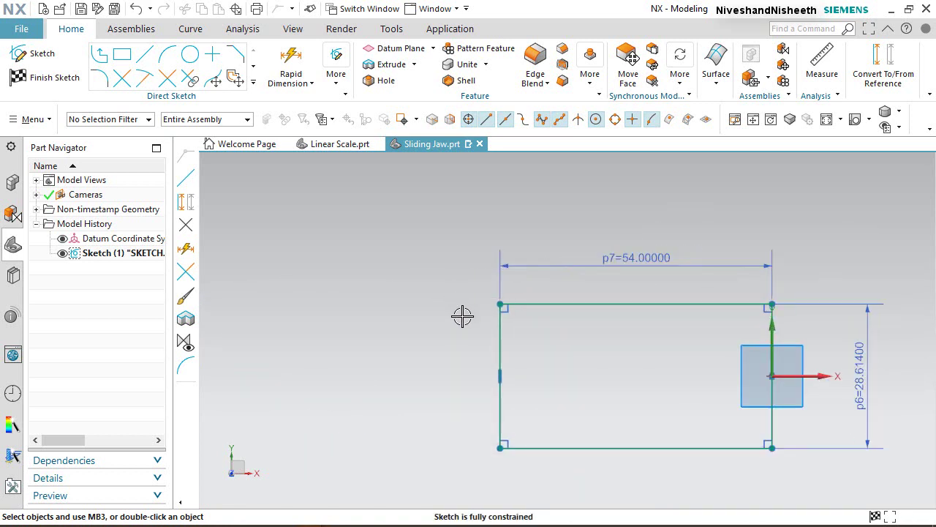
click(493, 333)
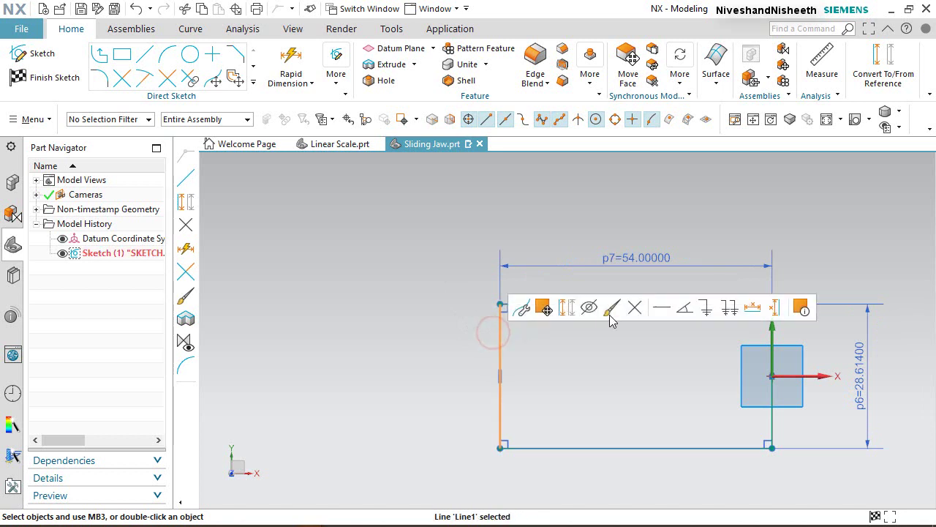
click(565, 310)
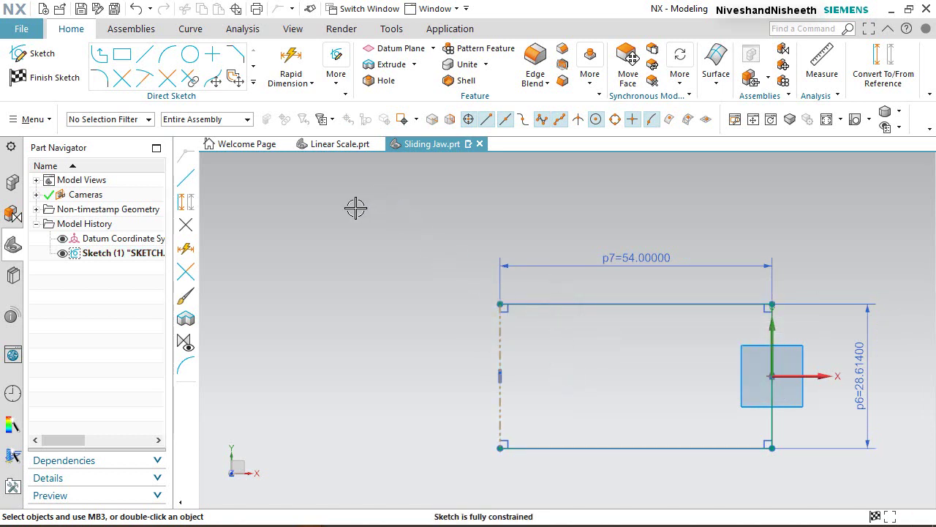
click(333, 76)
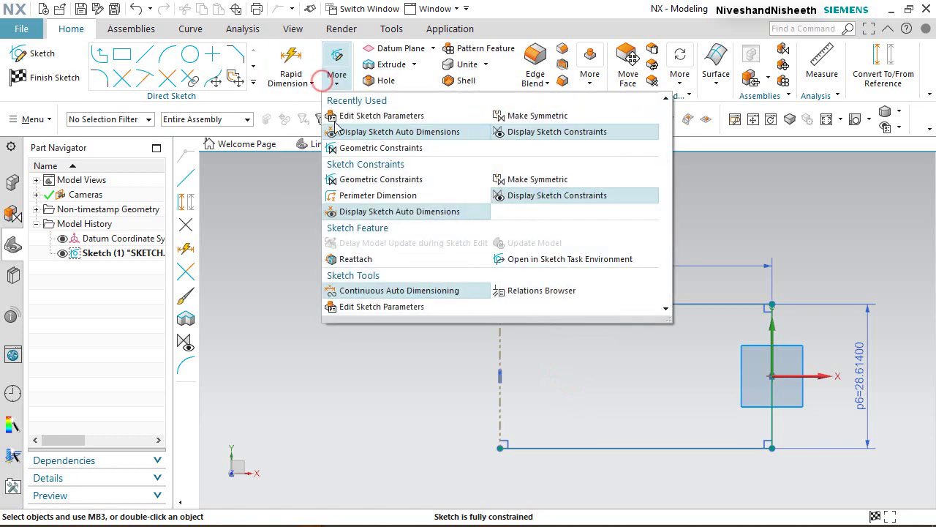
click(550, 196)
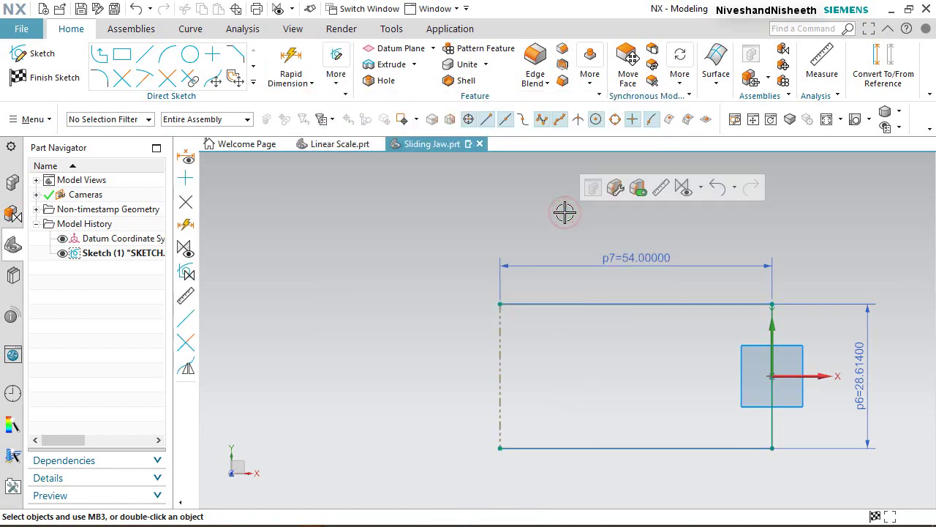
Step: Start a profile at the rectangle's upper-left corner with lines of 9.21525 mm at 180° and 5.94282 mm at 90°
click(144, 57)
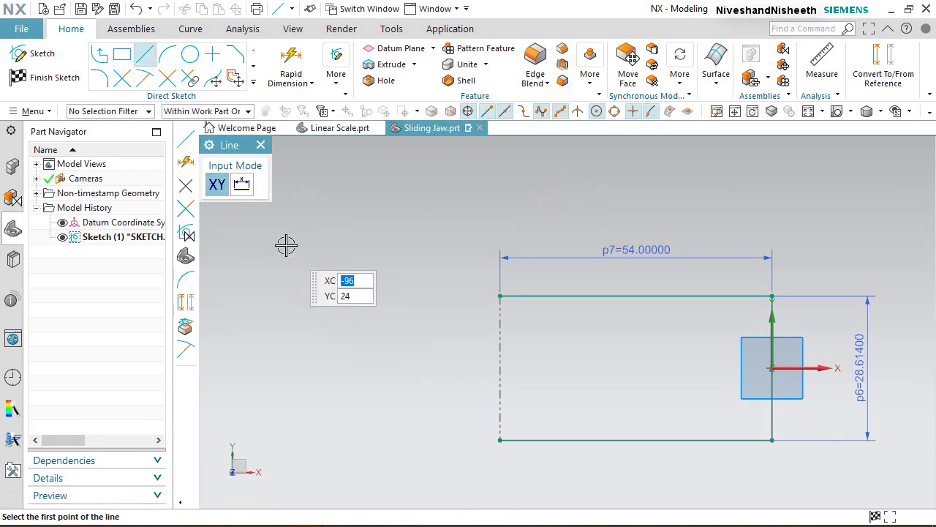
click(260, 144)
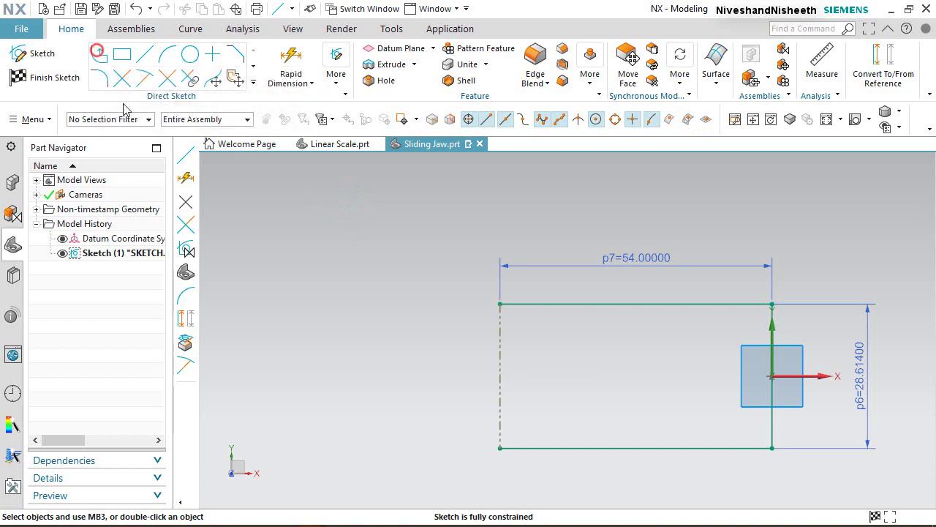
click(100, 56)
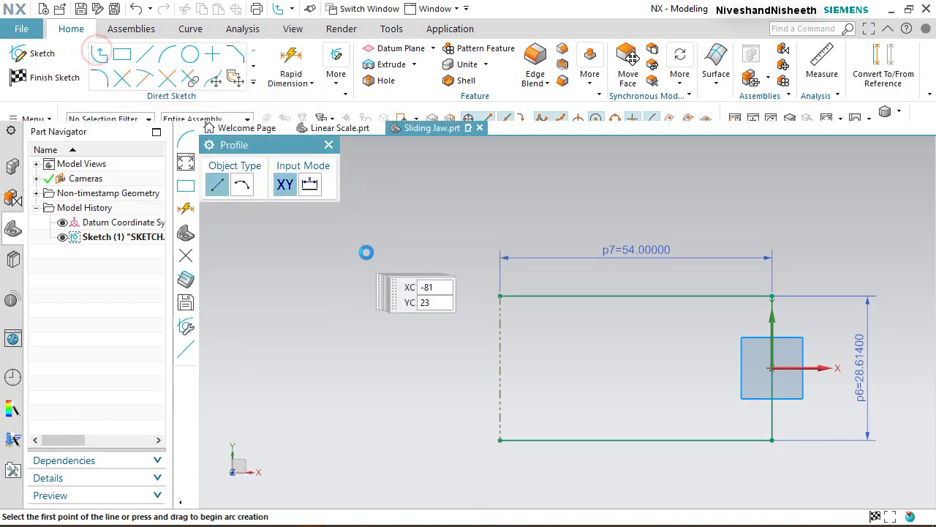
click(499, 296)
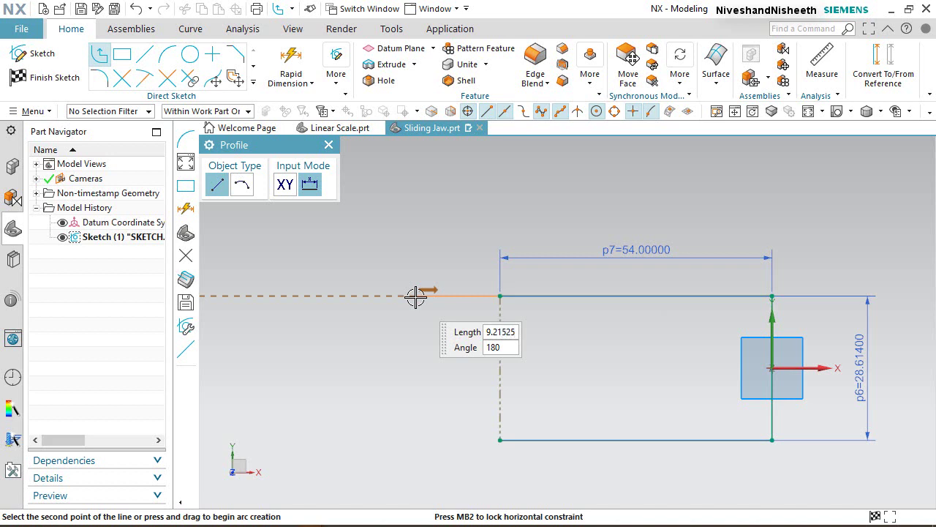
key(Tab)
key(Return)
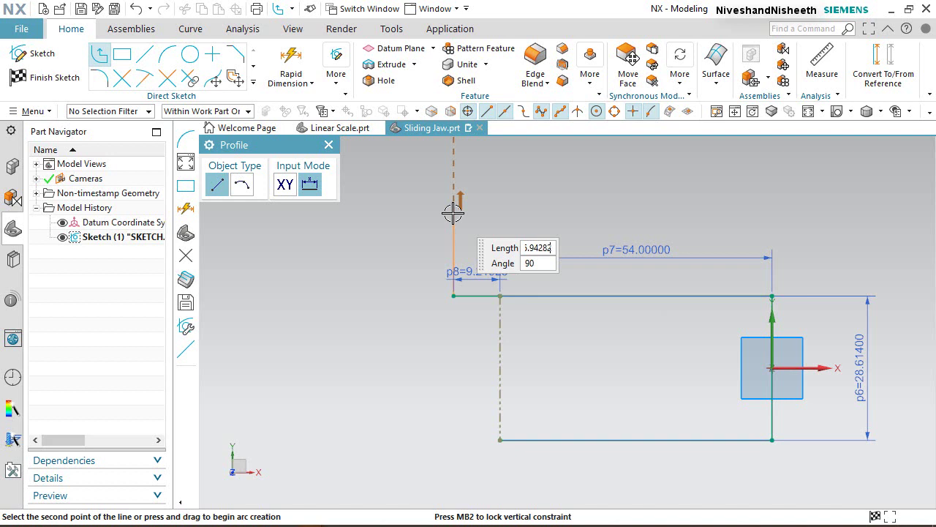
key(Tab)
key(Return)
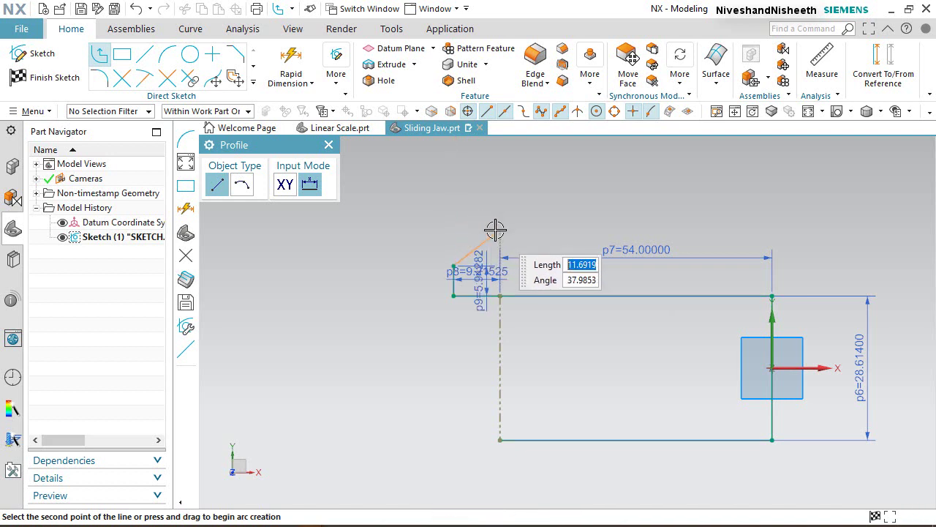
Step: Continue the profile with a 1 mm line at 0° and a 9.29982 mm line at 90°, and end the profile
scroll(494, 229, down, 4)
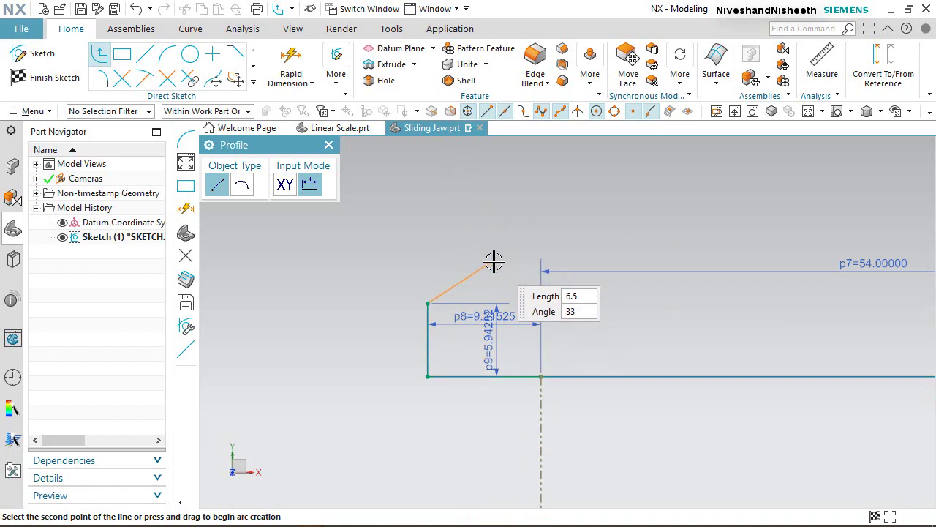
scroll(476, 293, up, 2)
scroll(475, 293, down, 5)
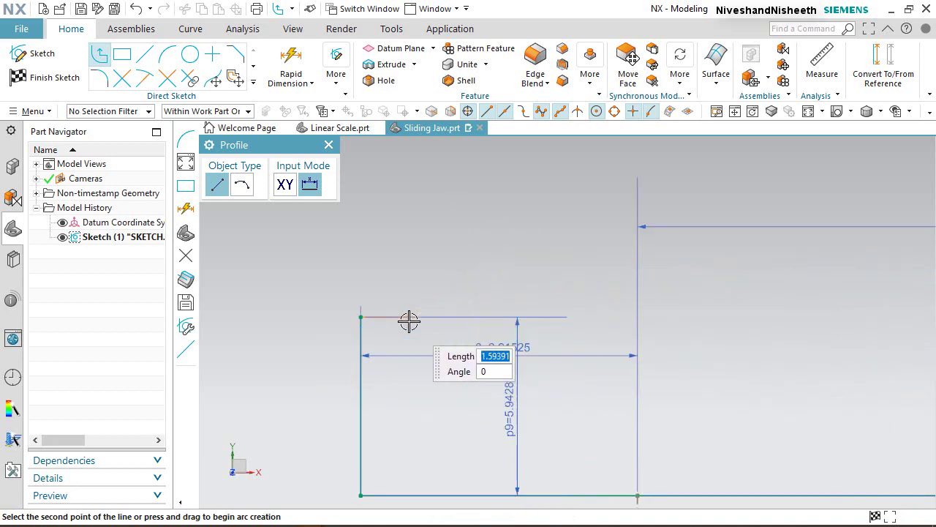
text(1)
key(Return)
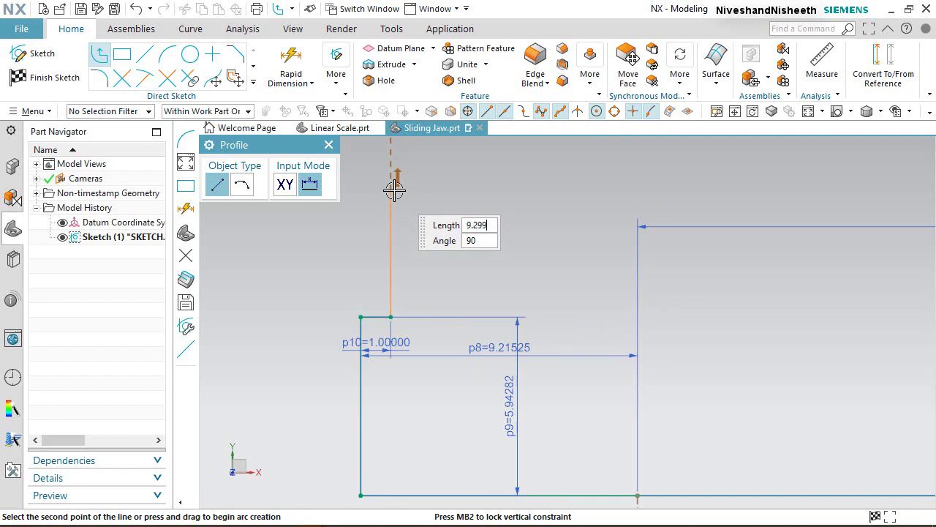
text(9.29982)
key(Tab)
key(Return)
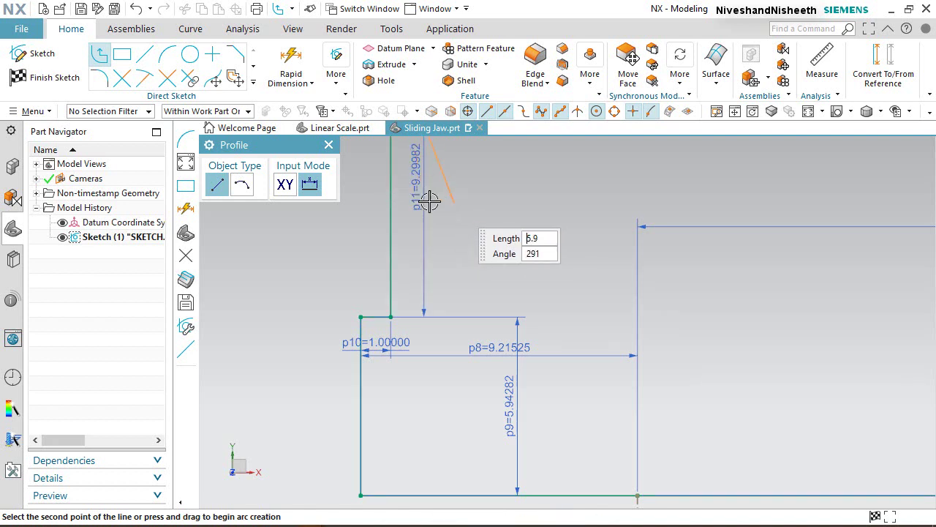
click(328, 144)
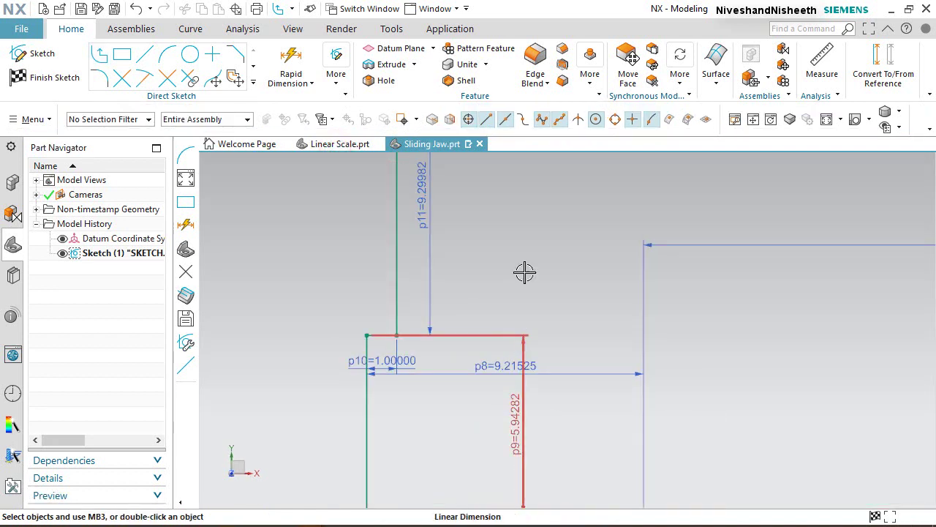
Step: Reposition the stepped profile's 5.94282, 9.21525 and 1 mm dimensions clear of the sketch lines and each other
scroll(534, 322, down, 2)
drag(517, 387, 316, 380)
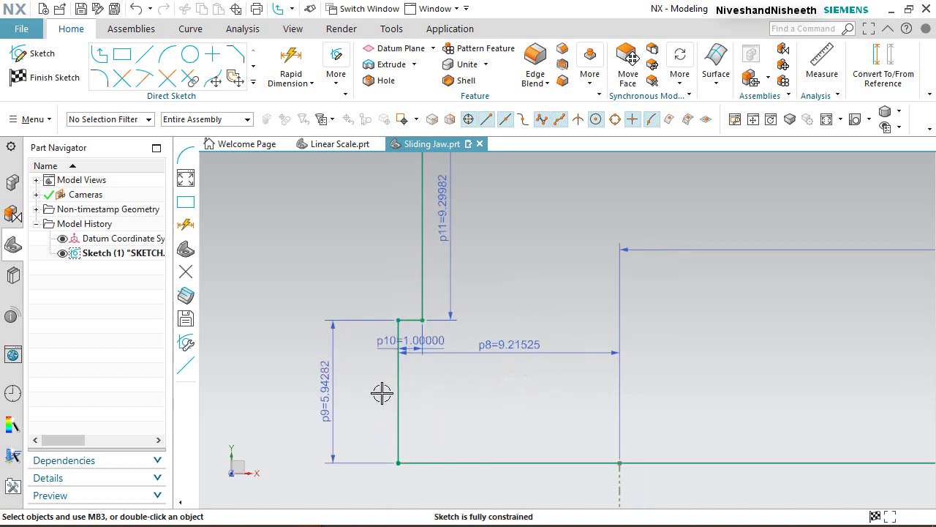
mouse_move(519, 345)
mouse_down()
mouse_move(506, 370)
mouse_move(498, 494)
mouse_up()
drag(415, 343, 409, 368)
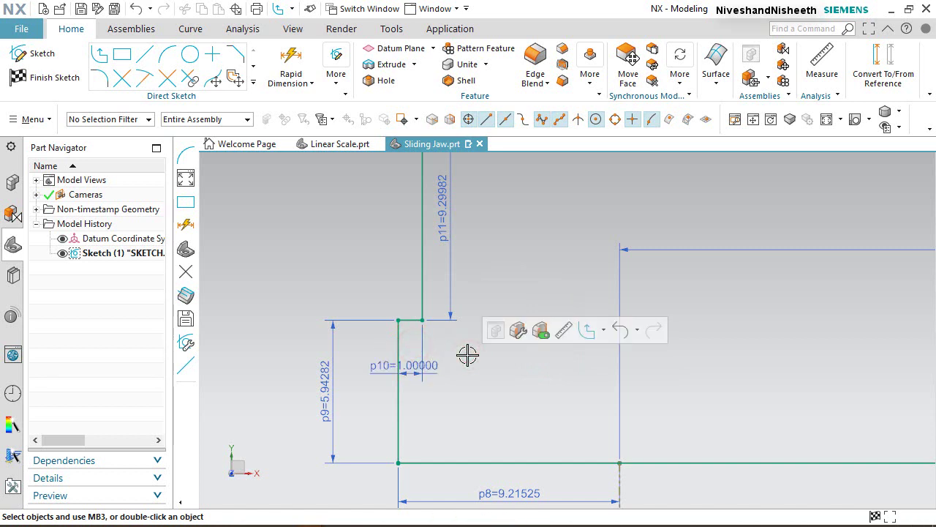
scroll(533, 280, down, 6)
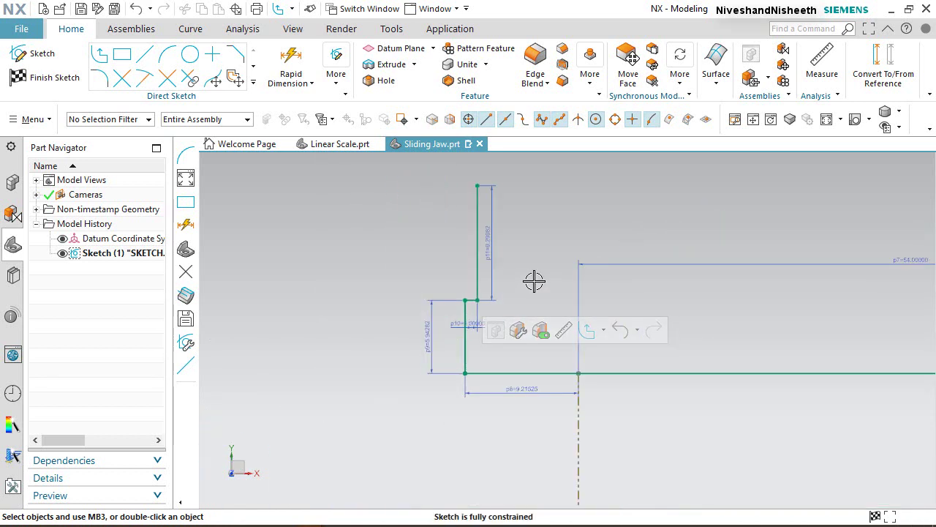
scroll(533, 280, up, 5)
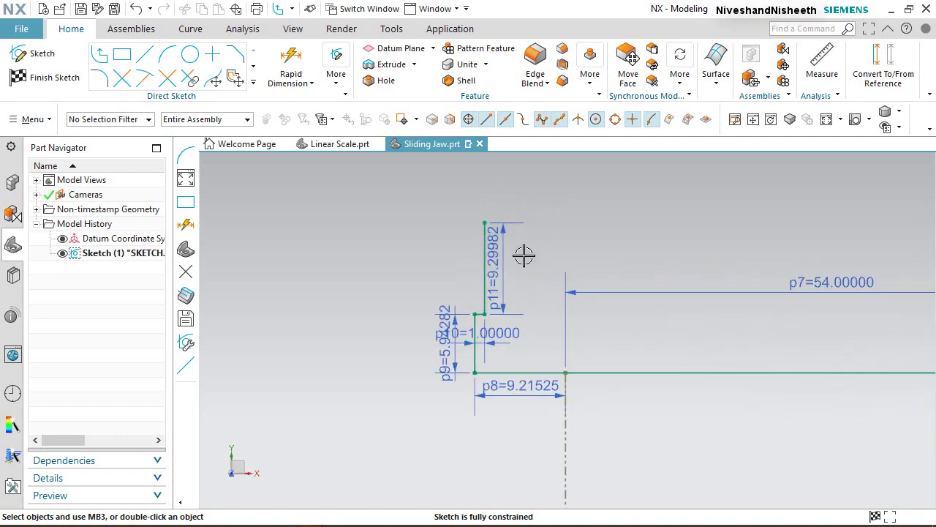
scroll(529, 279, up, 2)
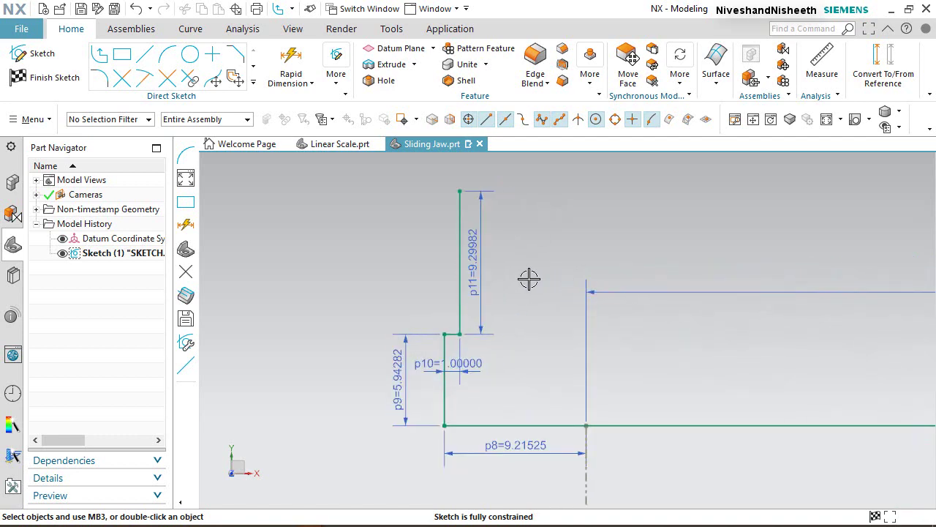
drag(471, 361, 520, 365)
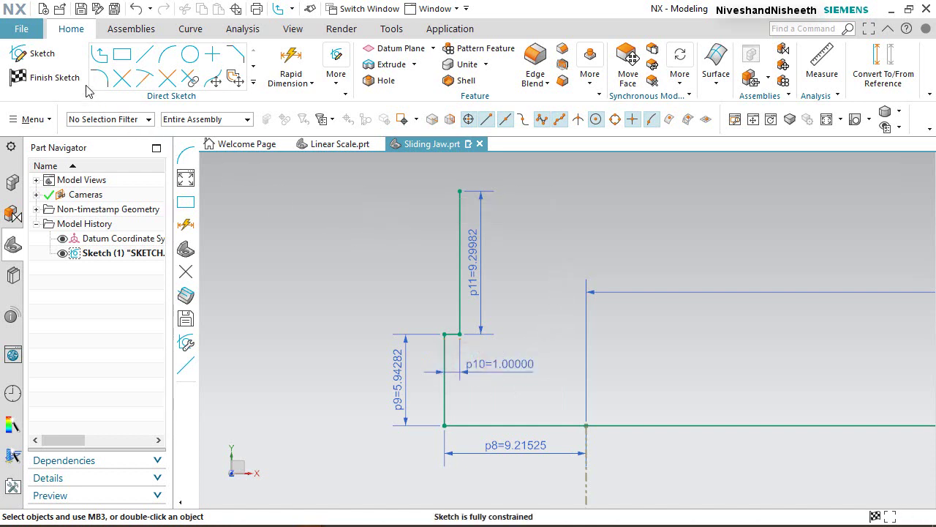
Step: Start a profile at the rectangle's lower-left corner with lines of 12.057 mm at 90° and 14.8 mm at 180°
click(99, 55)
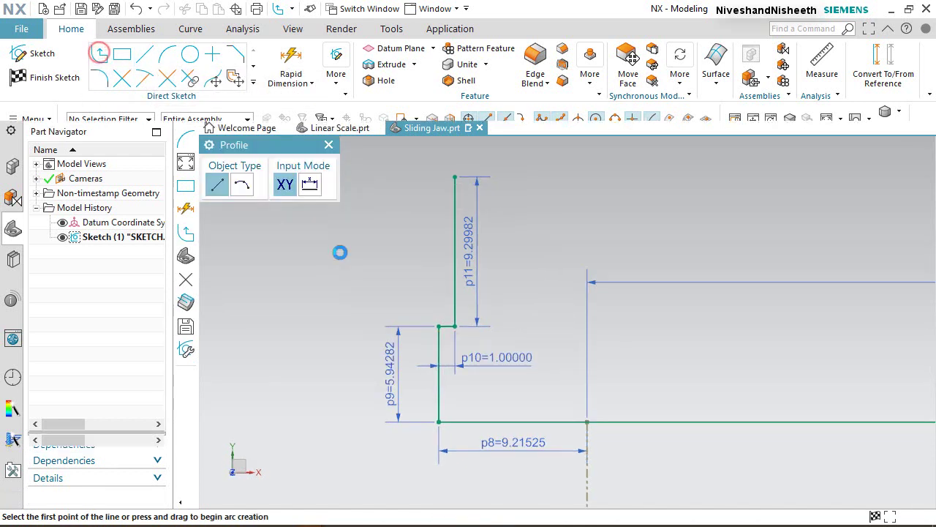
scroll(405, 241, up, 5)
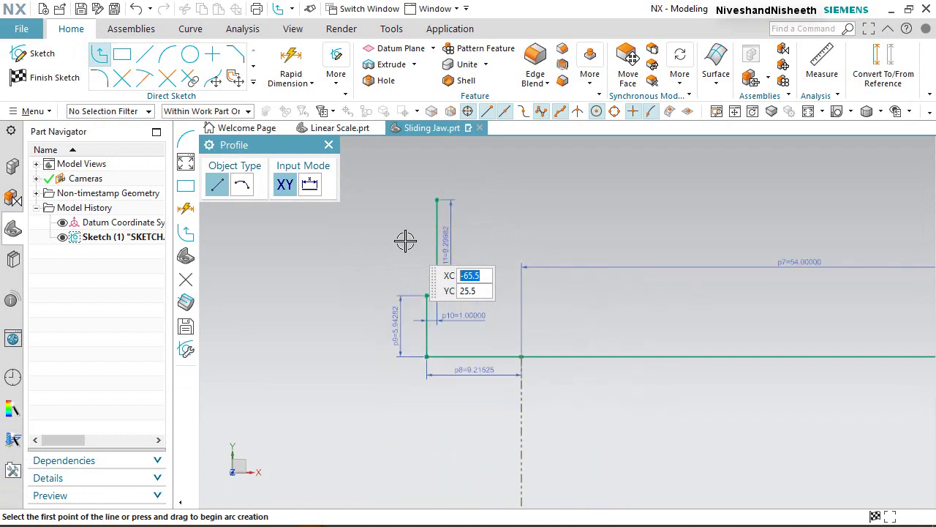
scroll(475, 366, up, 2)
scroll(498, 406, down, 2)
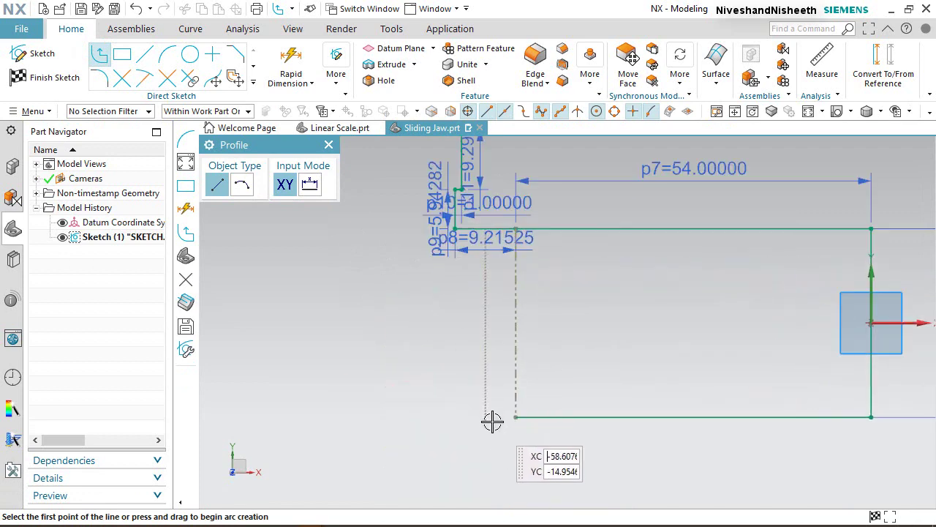
click(514, 416)
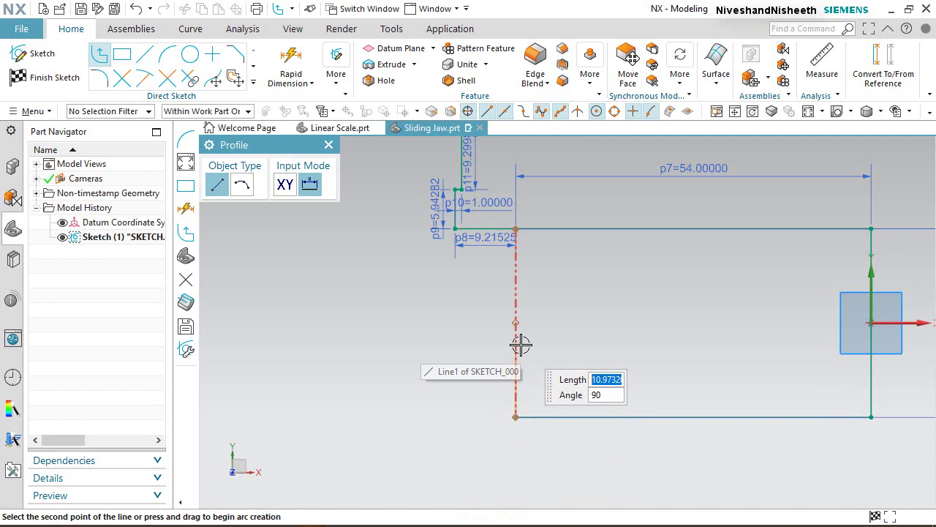
text(12.057)
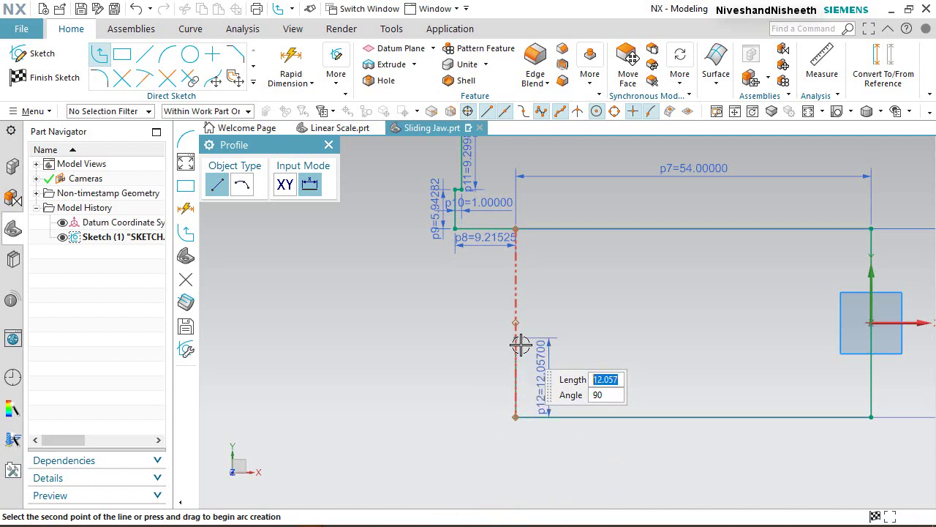
click(520, 346)
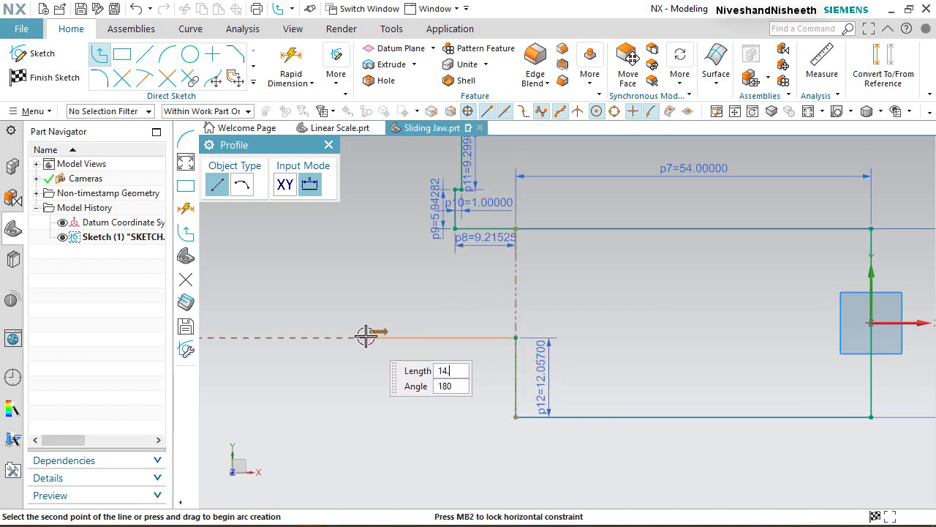
key(Tab)
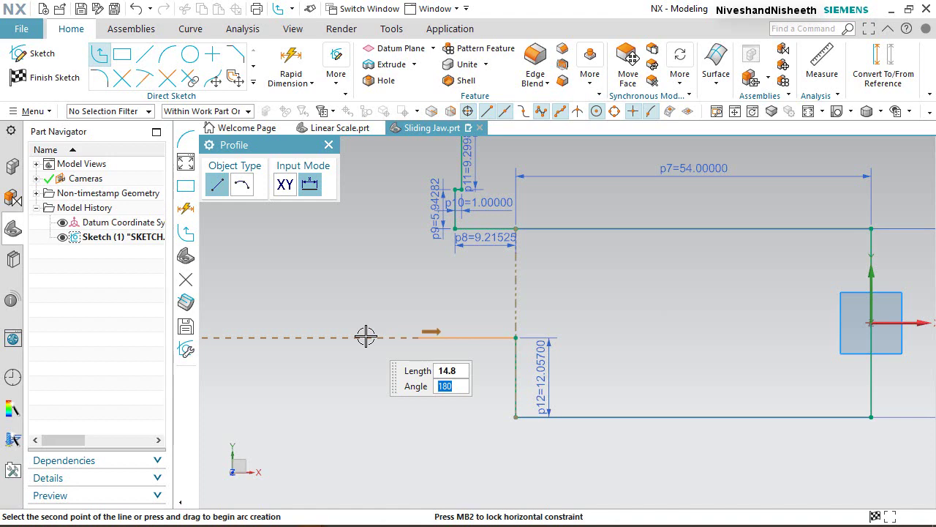
key(Return)
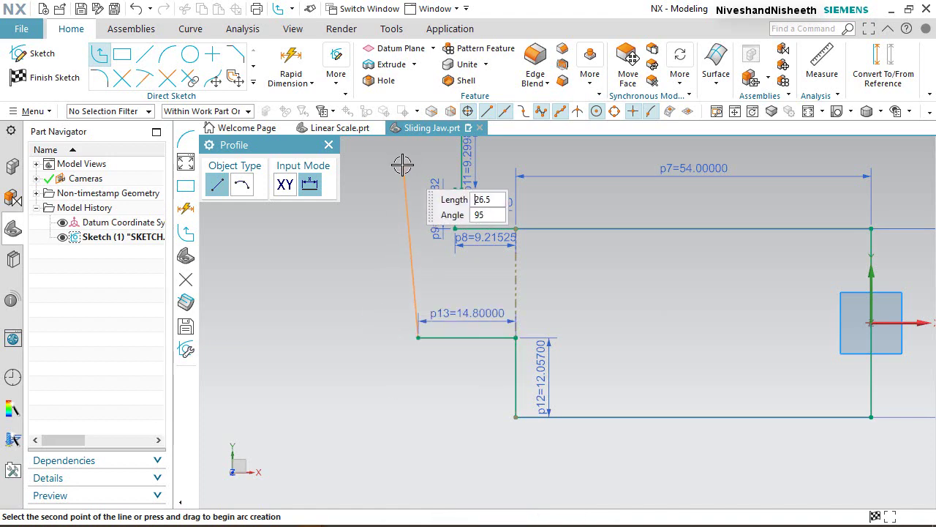
Step: Extend the lower profile vertically upward by about 16.56 mm, level with the rectangle's upper edge
scroll(522, 249, up, 3)
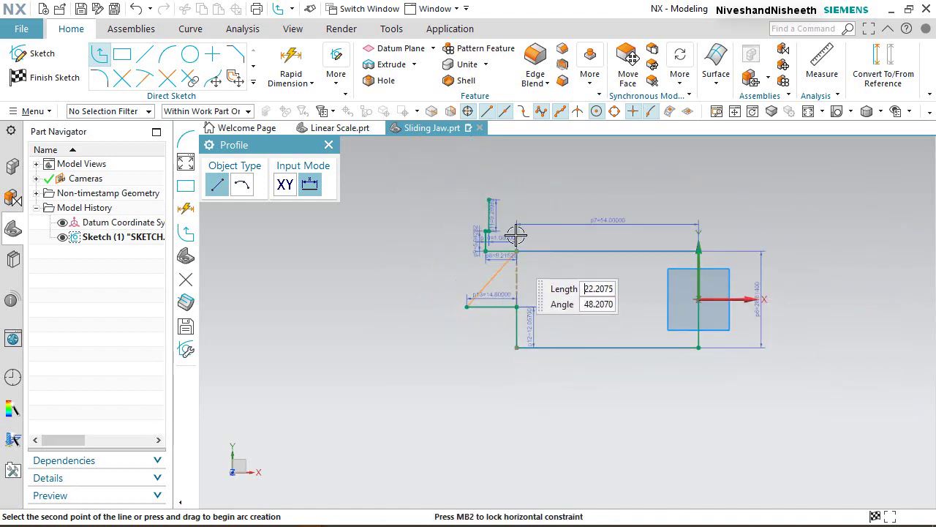
scroll(443, 264, up, 2)
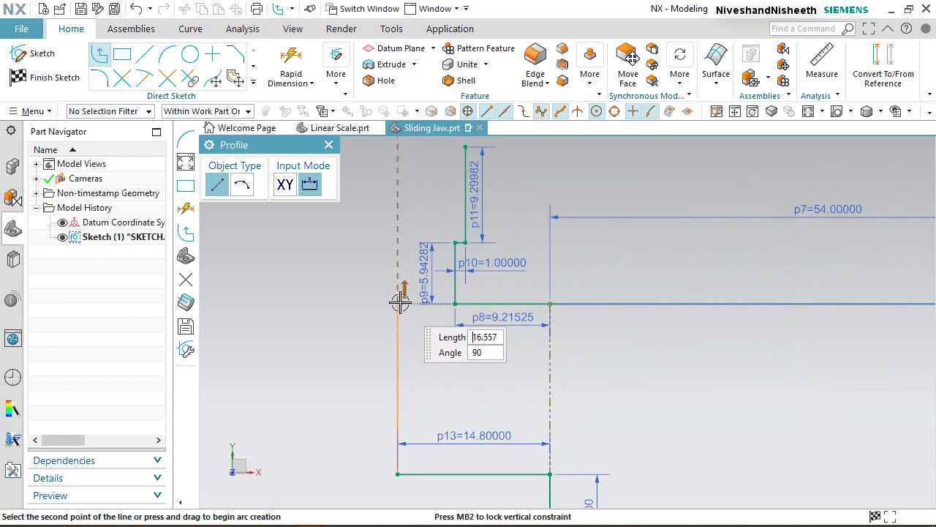
click(400, 303)
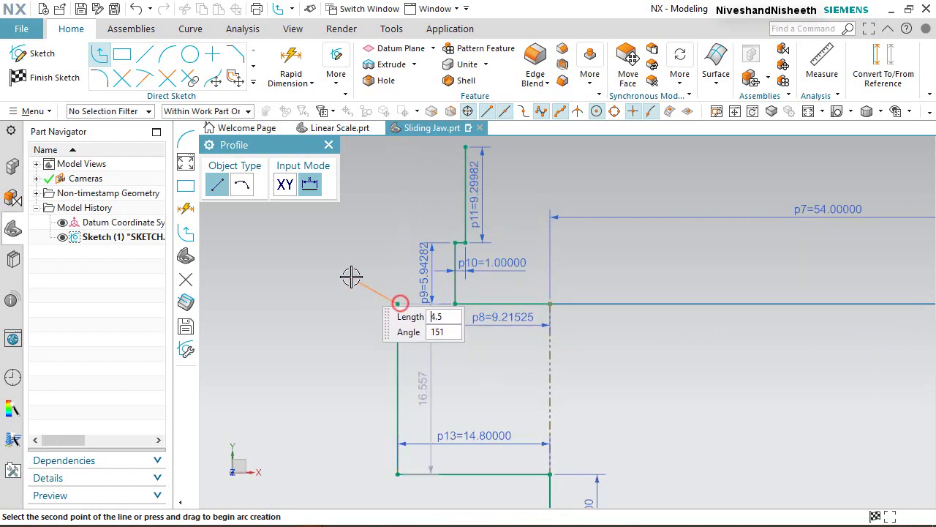
Step: Draw a three-point arc, radius about 20.9 mm, from the left vertical line's upper end to the top of the 9.29982 mm line
click(170, 60)
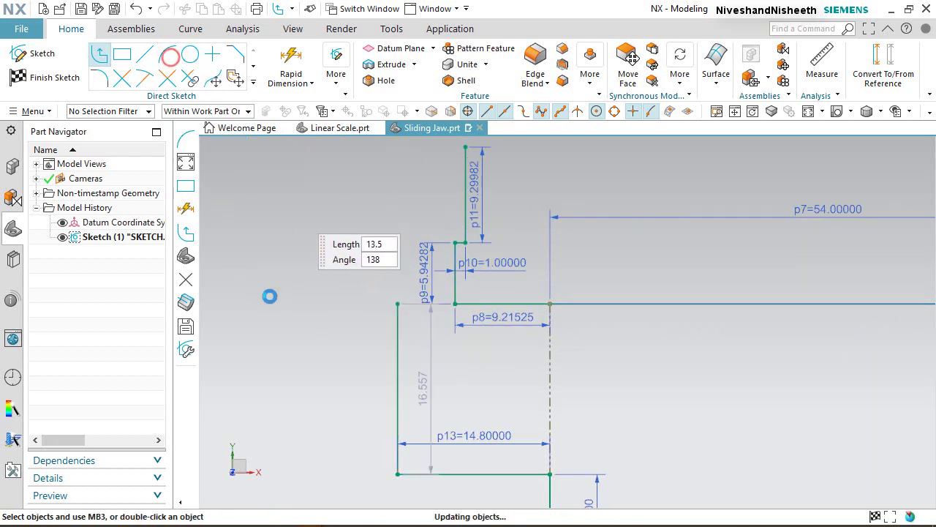
click(398, 304)
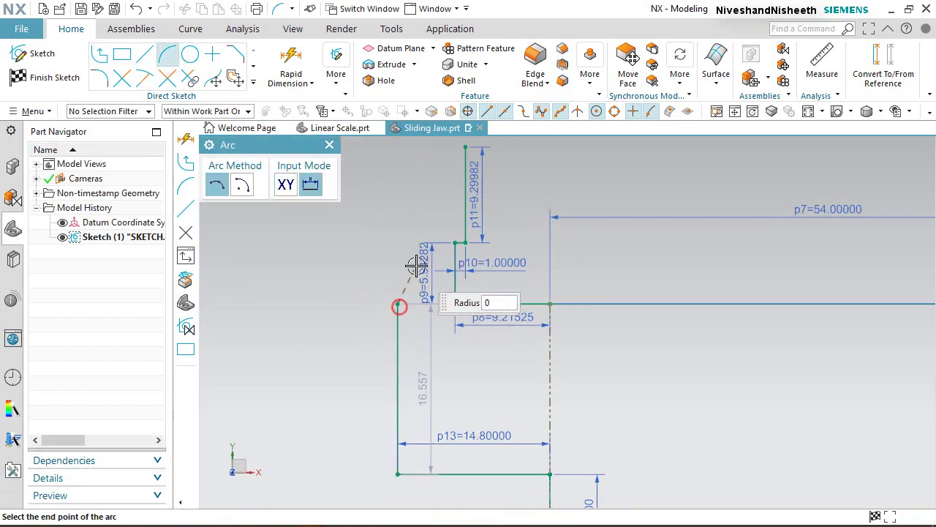
click(465, 148)
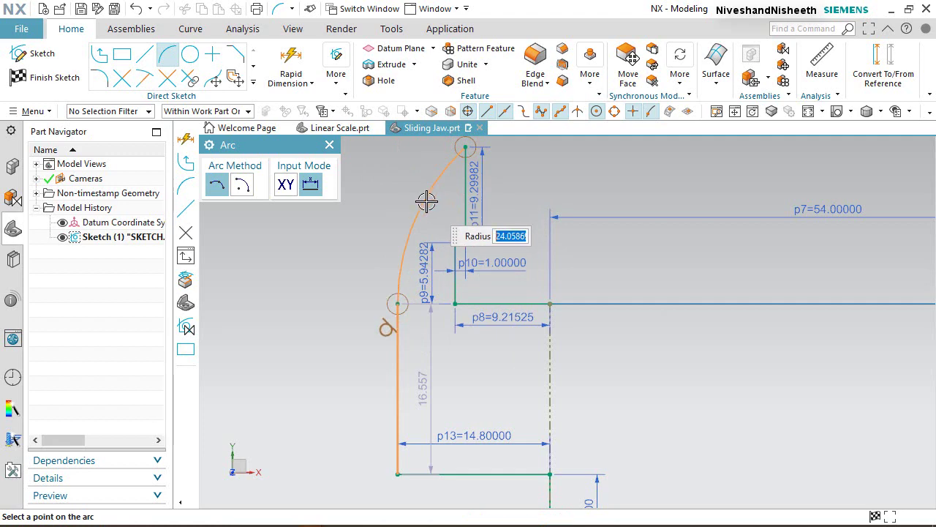
scroll(426, 201, down, 2)
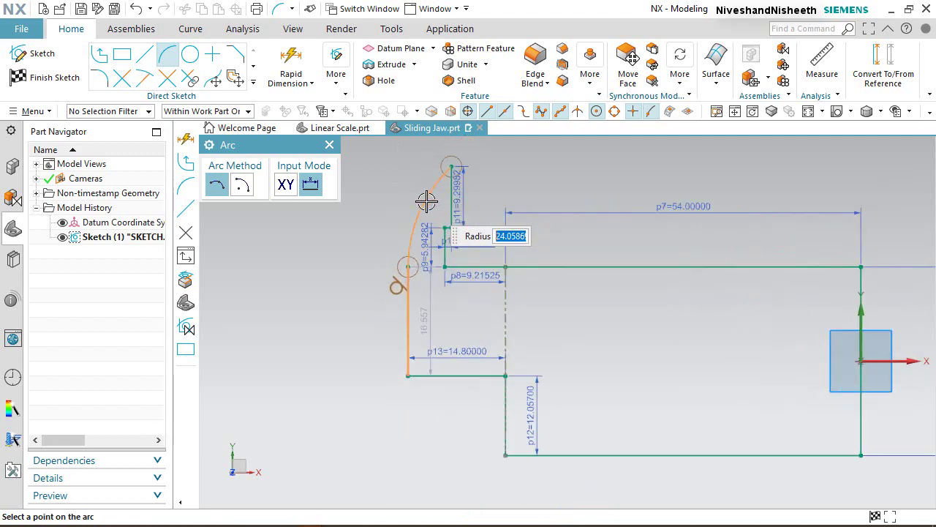
click(426, 201)
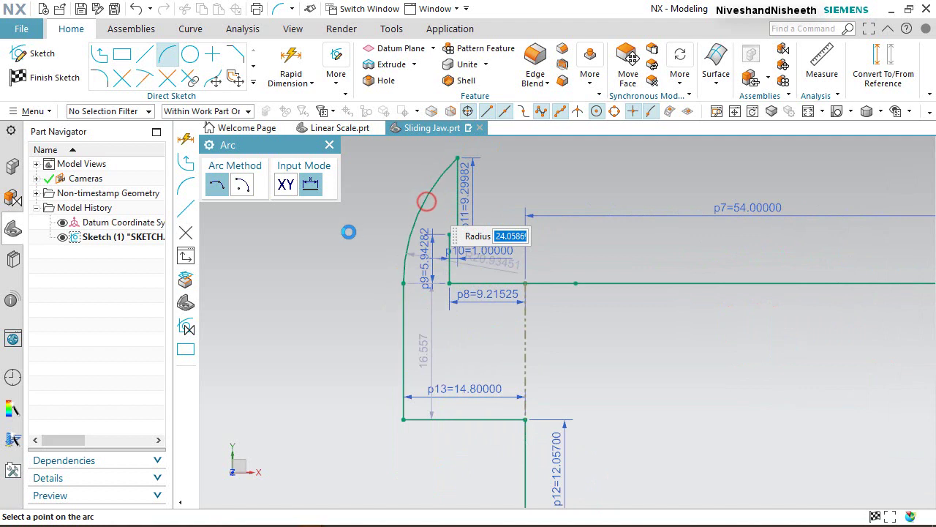
click(329, 144)
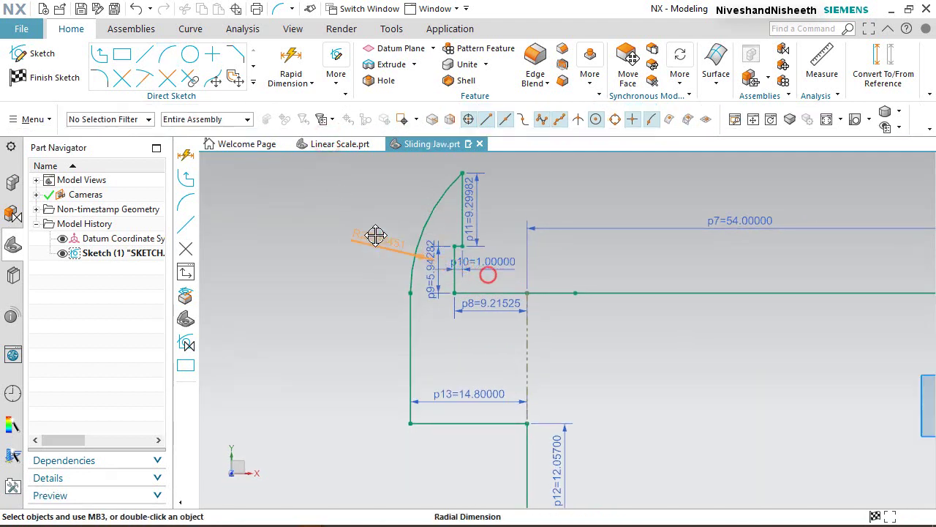
Step: Place the arc's radial dimension outside the jaw profile and set the radius to 22 mm
drag(376, 235, 362, 215)
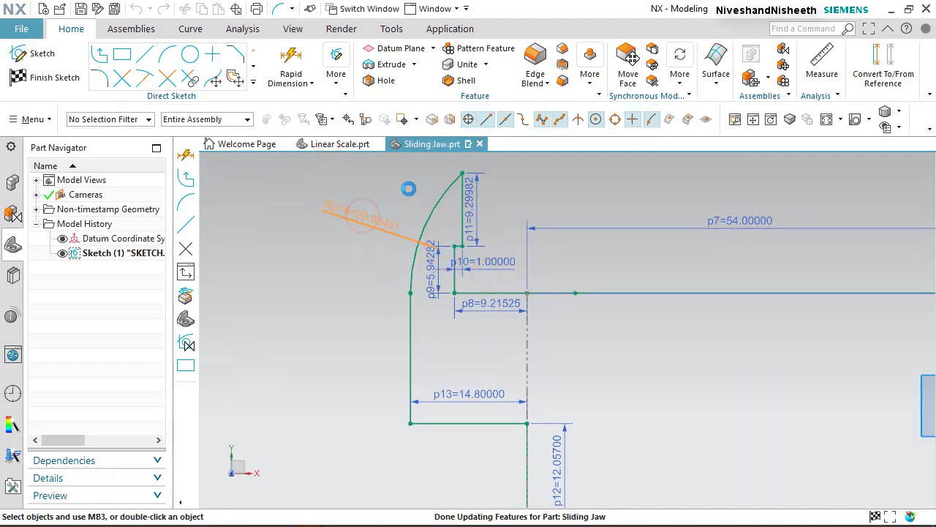
text(22)
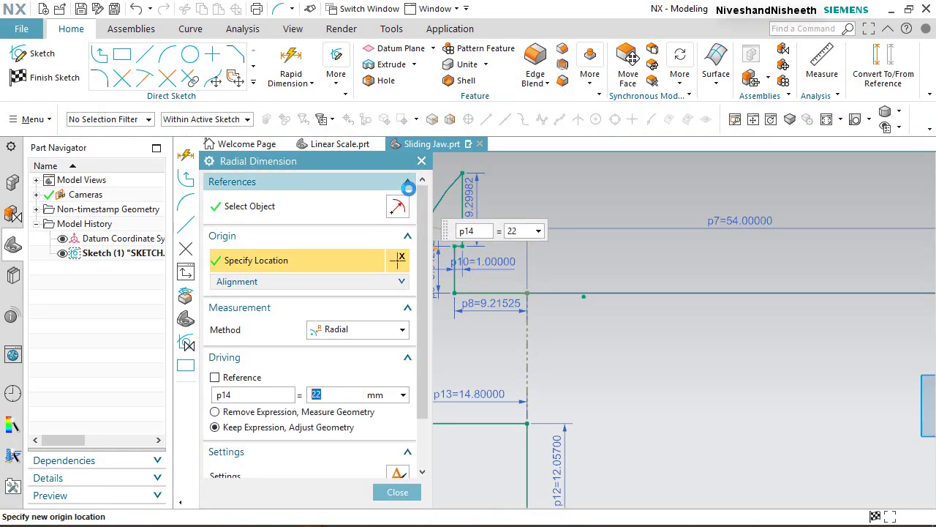
click(389, 492)
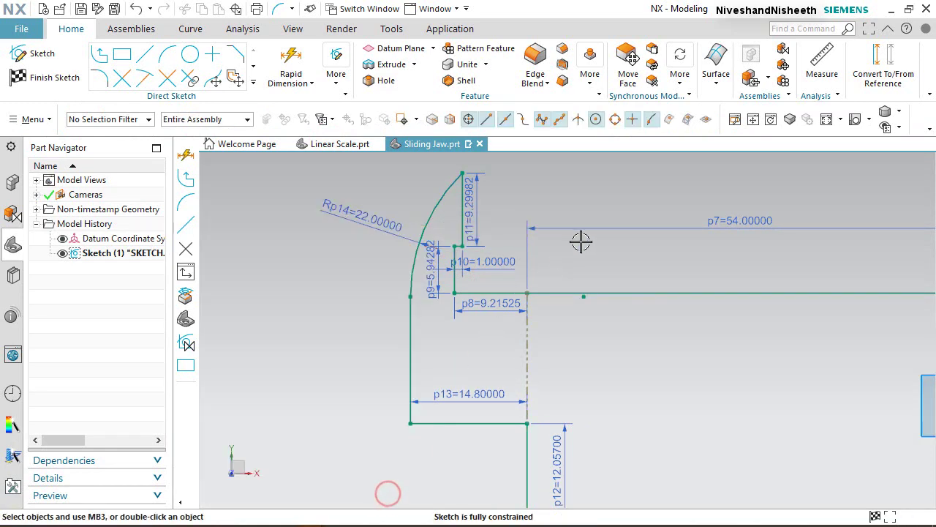
Step: Display the sketch constraints and delete the tangent constraint between the arc and the left vertical line
scroll(408, 205, up, 3)
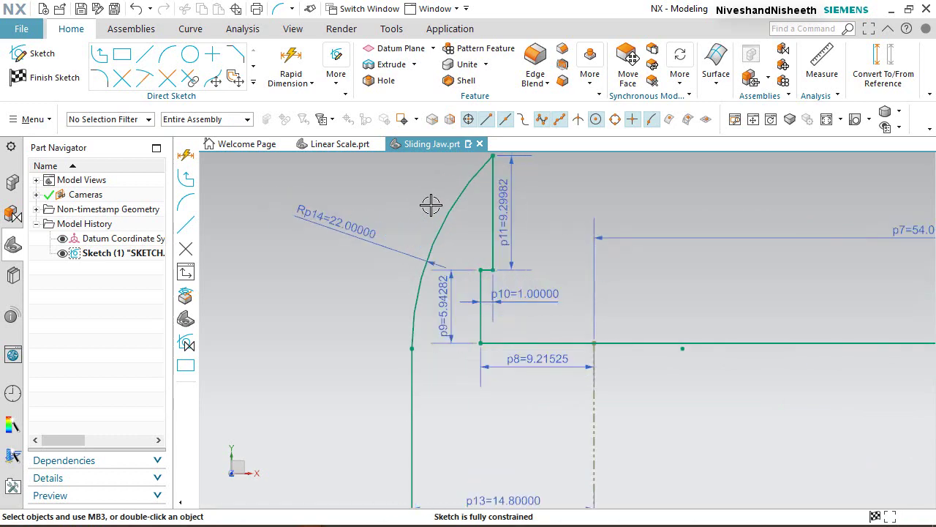
click(445, 214)
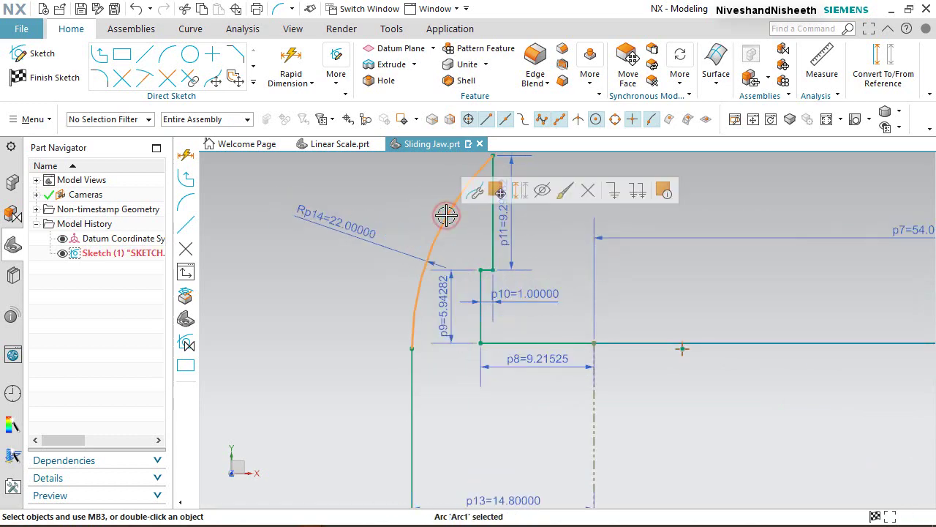
click(337, 73)
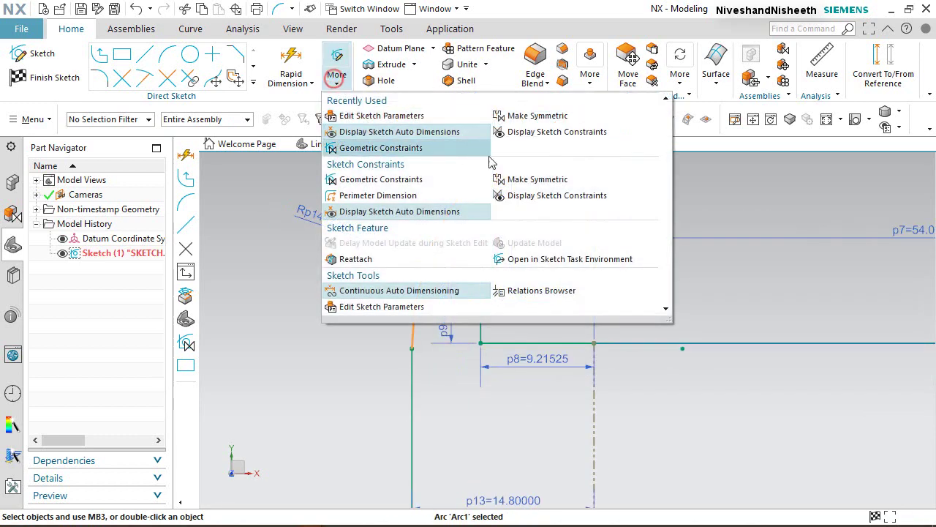
click(556, 198)
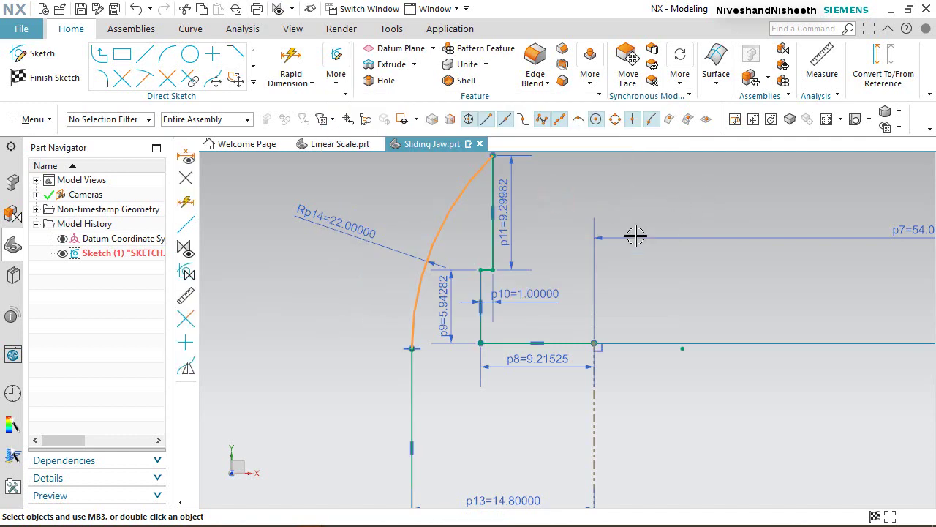
click(422, 344)
click(450, 322)
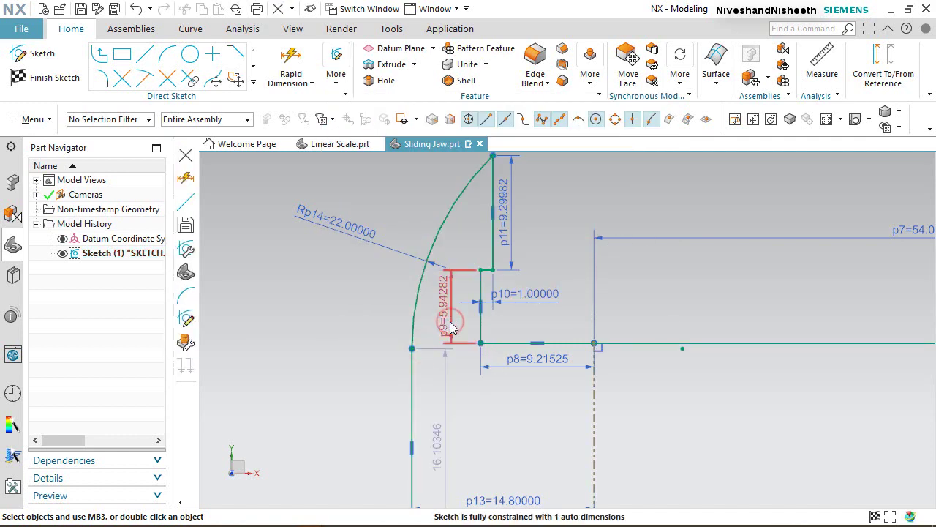
Step: Align the arc's lower endpoint horizontally with the lower-left corner of the stepped profile
click(361, 276)
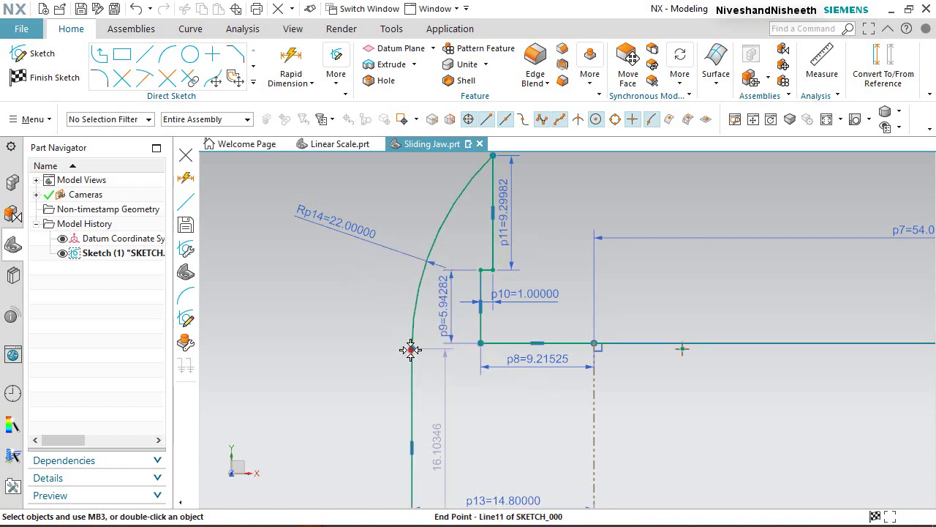
click(479, 344)
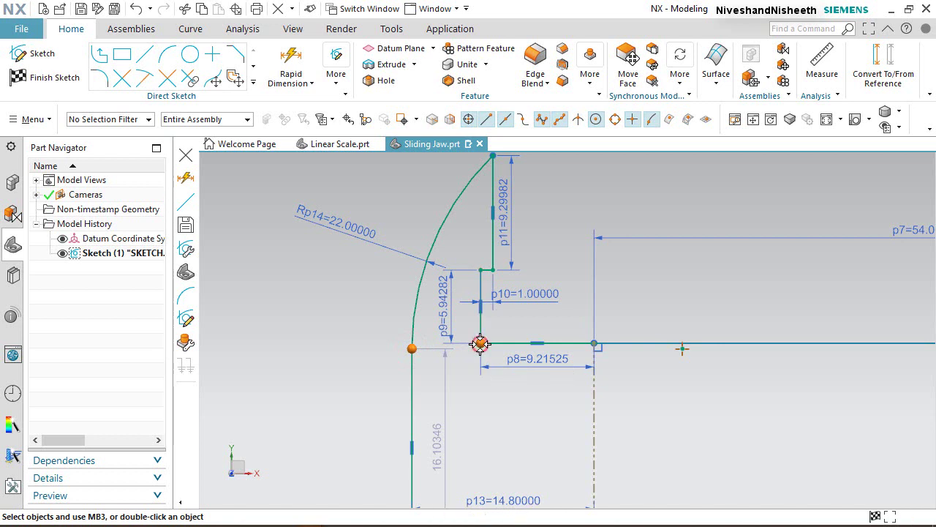
click(528, 321)
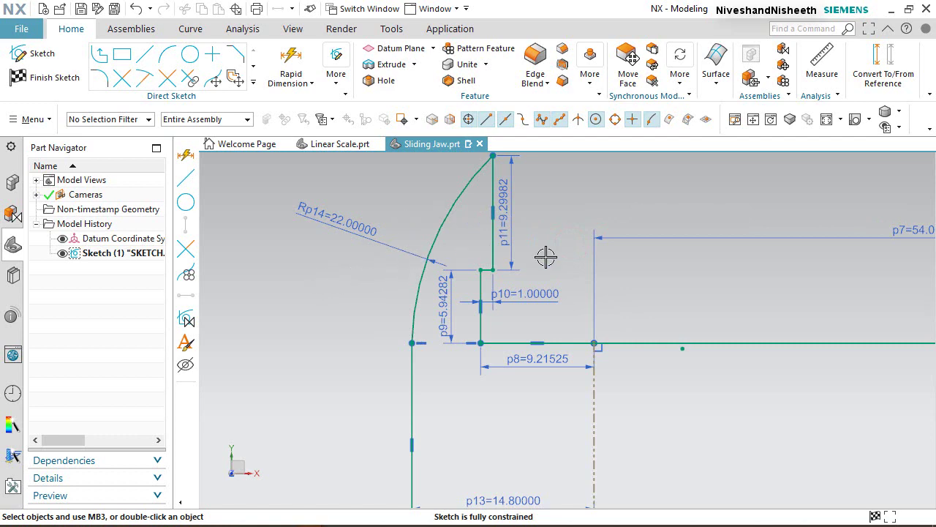
Step: Finish the sliding jaw sketch and save the work
scroll(389, 268, down, 5)
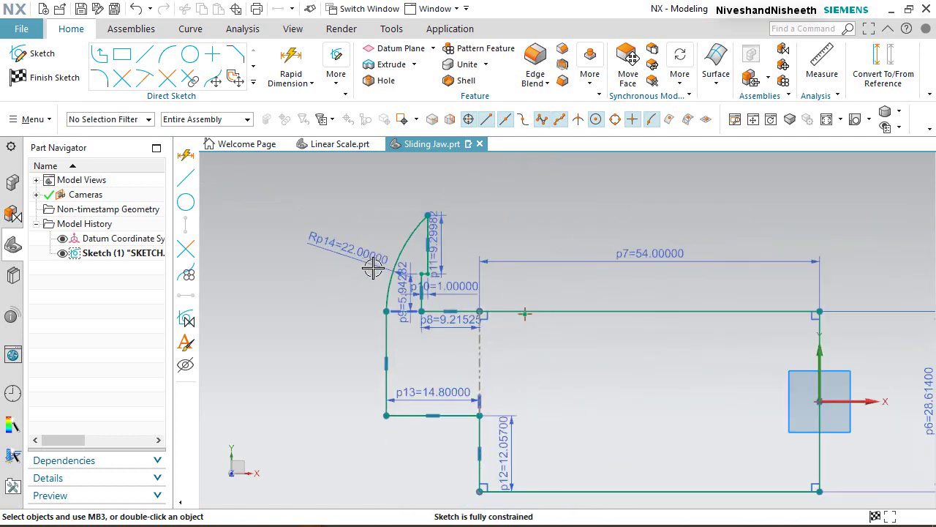
scroll(598, 387, up, 2)
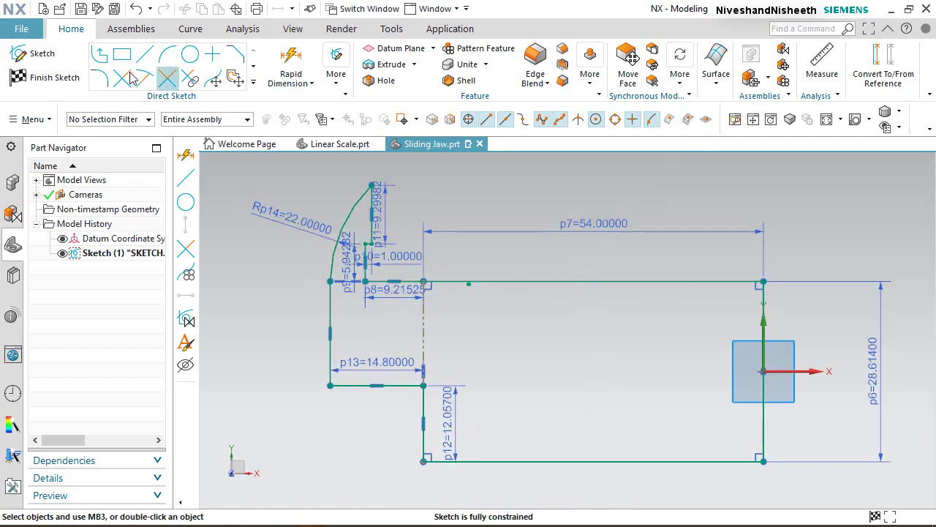
click(55, 78)
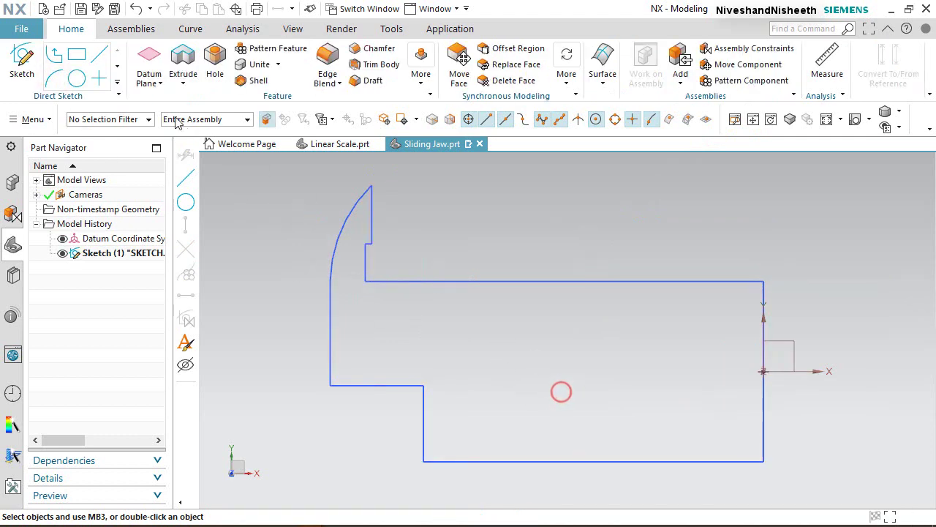
click(115, 9)
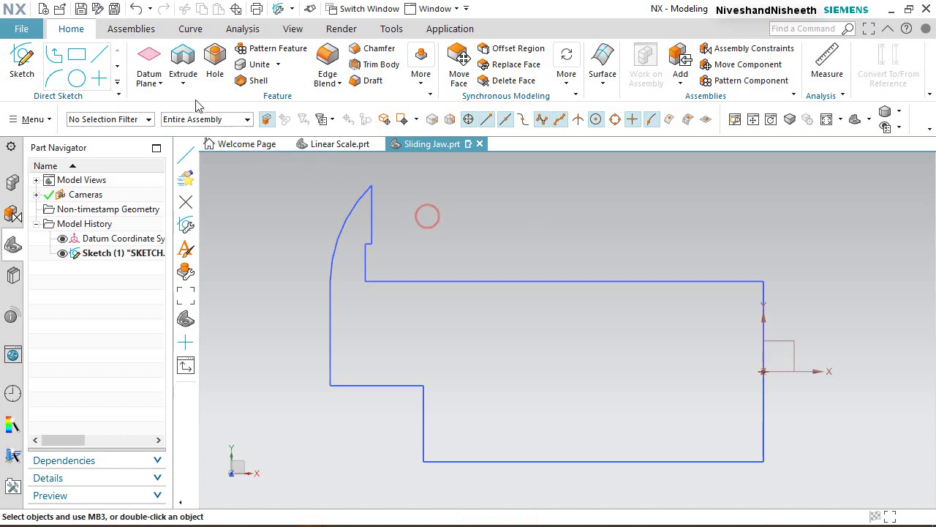
Step: Extrude the closed sliding jaw outline as a symmetric value with a distance of 5.4/2 mm
click(181, 59)
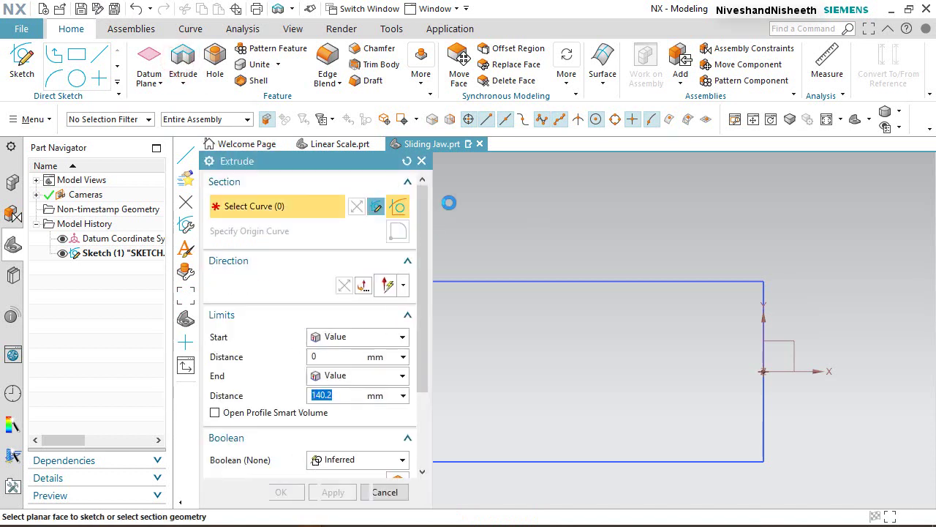
click(673, 281)
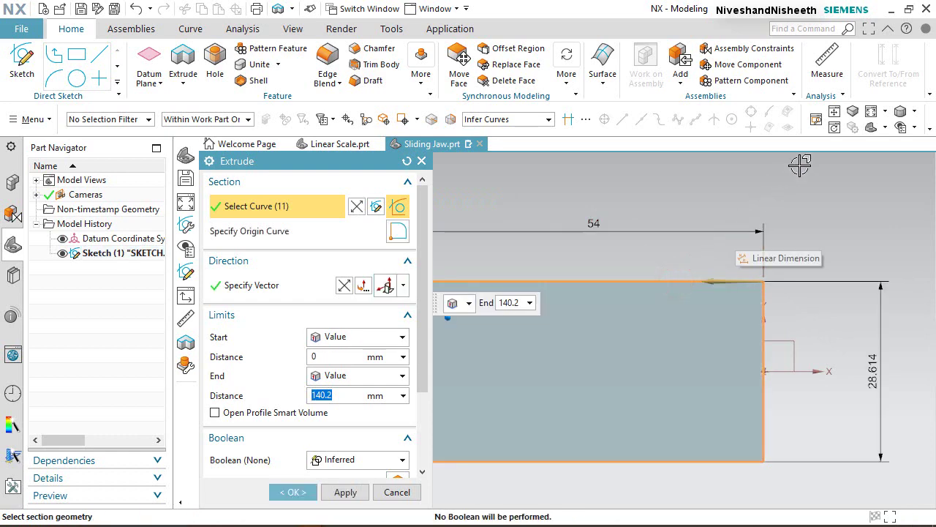
click(887, 128)
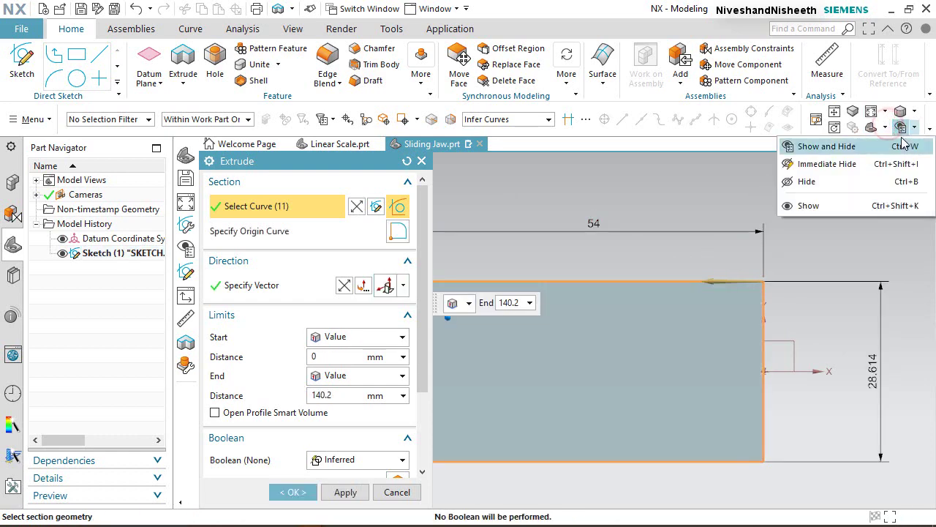
click(918, 149)
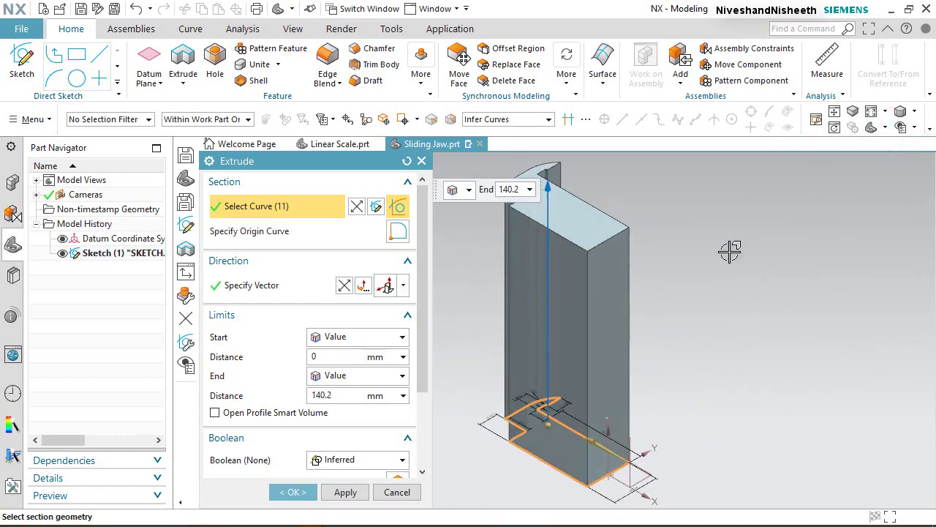
click(402, 376)
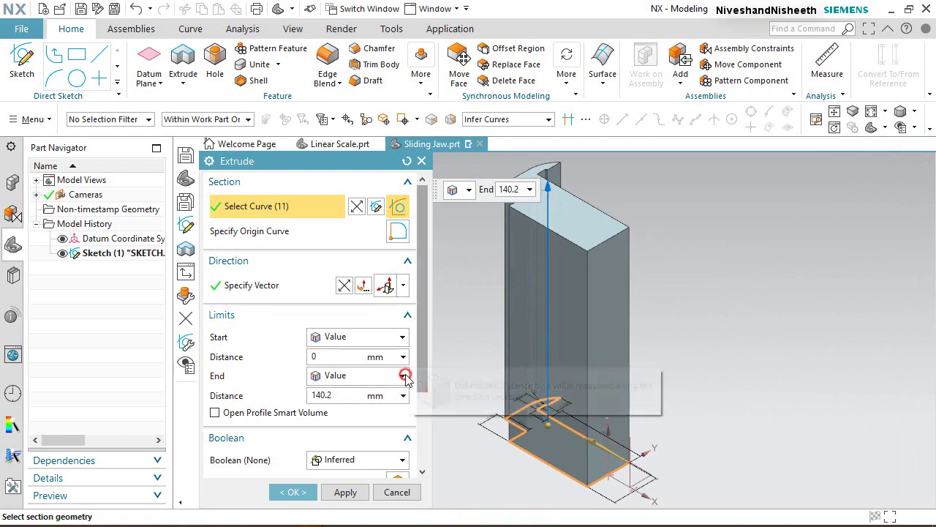
click(388, 410)
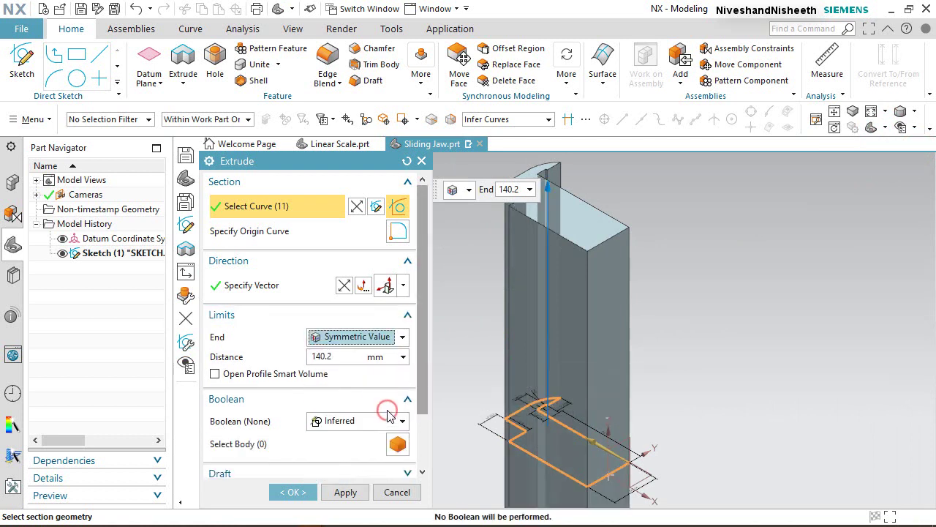
double_click(343, 355)
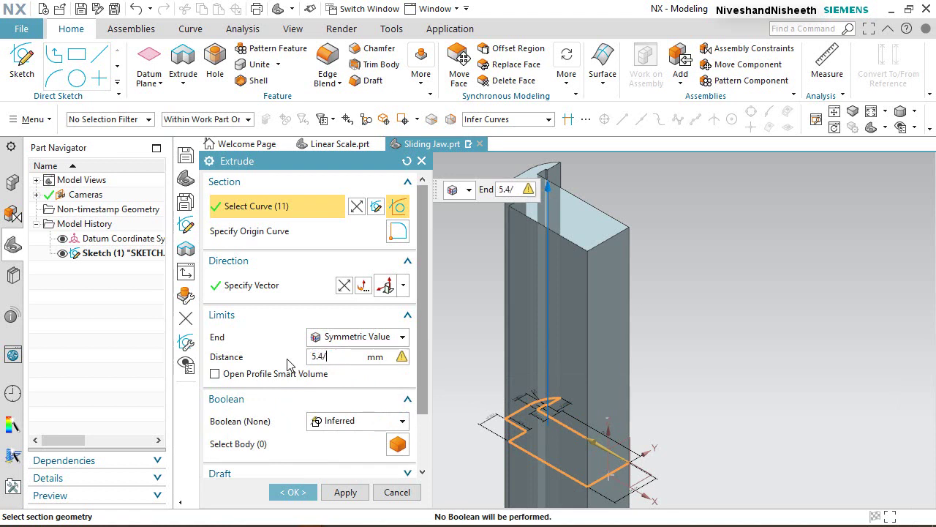
text(5.4/2)
key(Return)
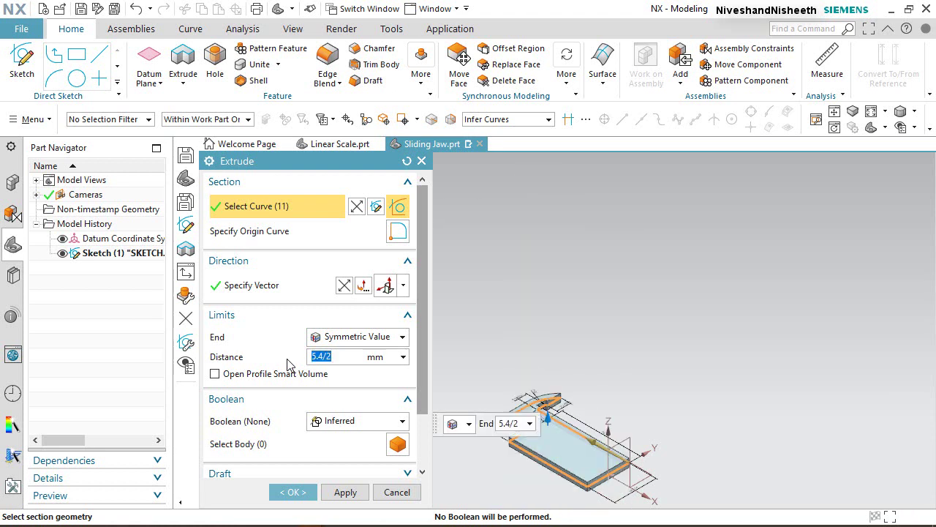
click(311, 495)
Step: Hide the outline sketch of the extruded sliding jaw body
scroll(561, 470, down, 6)
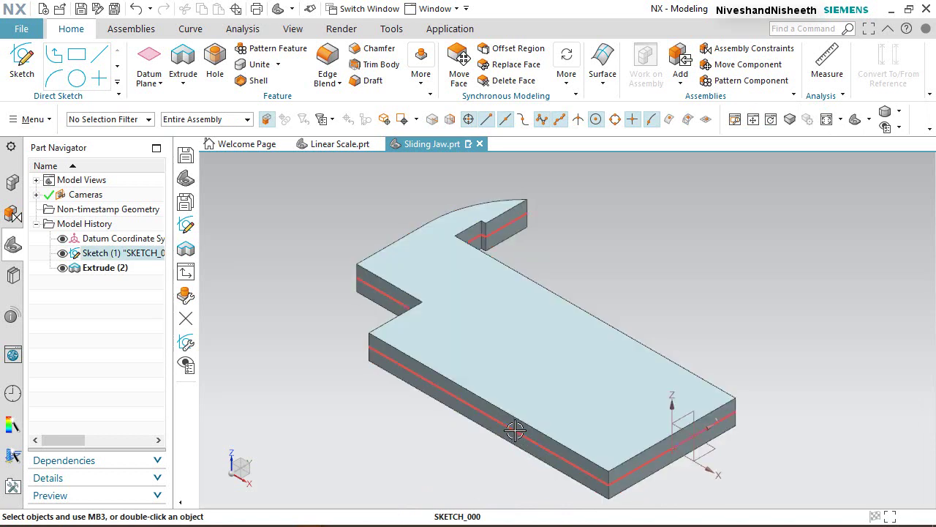
click(515, 431)
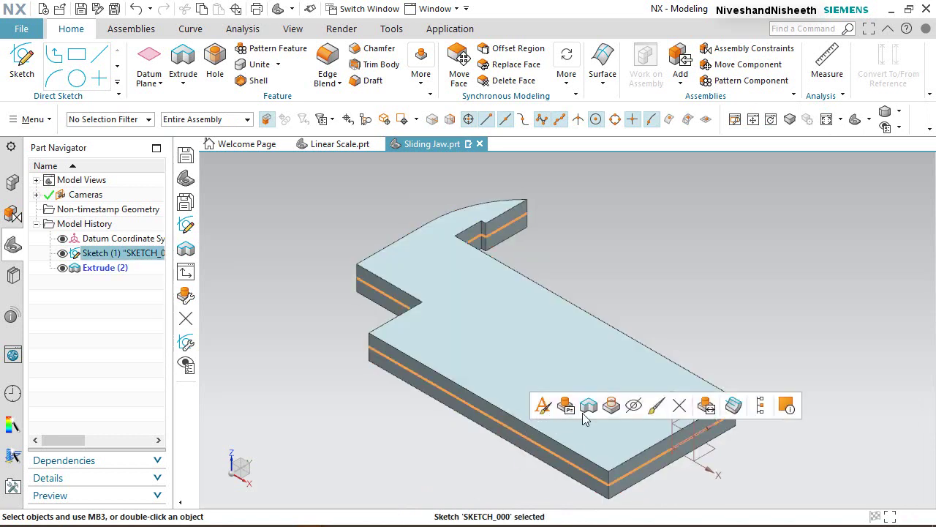
click(635, 406)
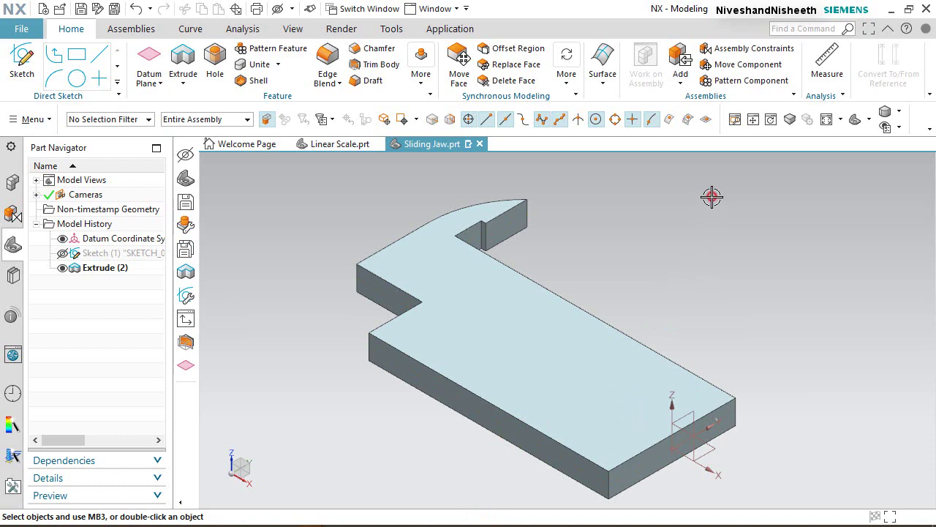
Step: Create a new sketch on the top face of the extruded sliding jaw body
middle_drag(518, 272, 507, 320)
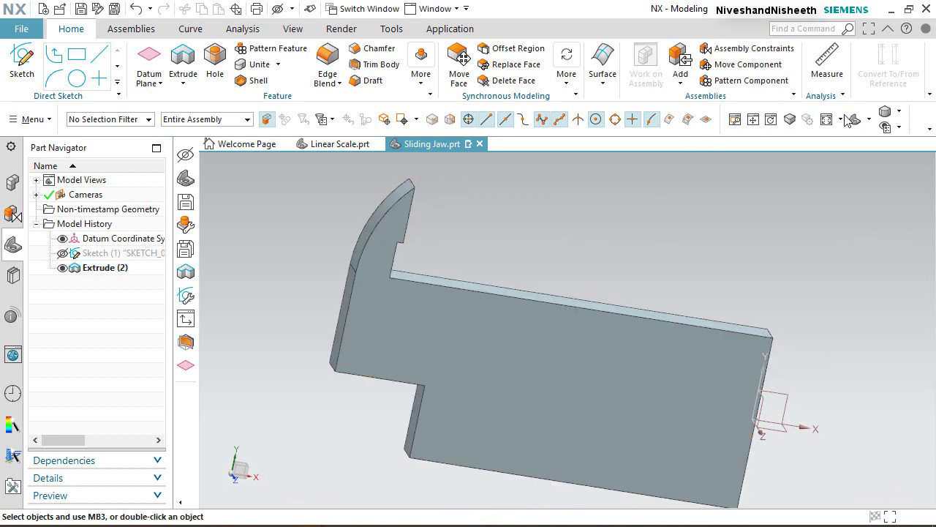
click(855, 120)
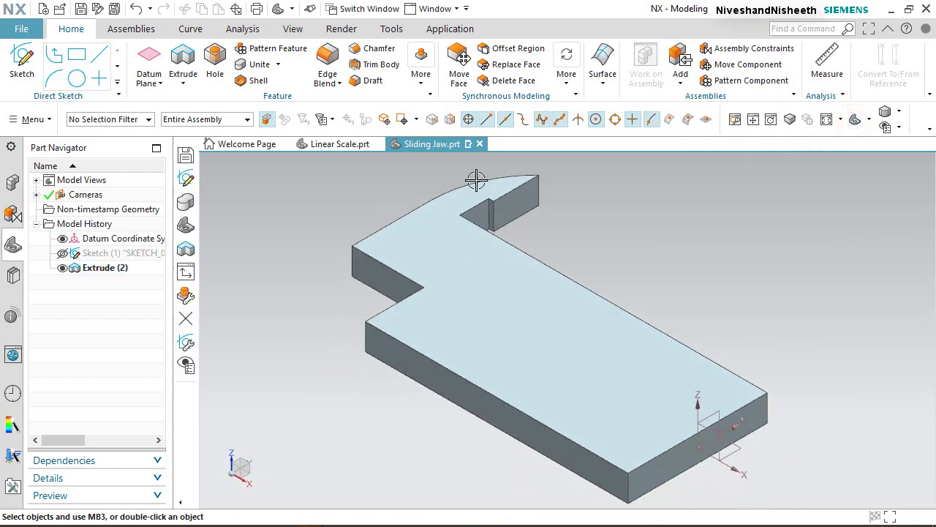
click(22, 62)
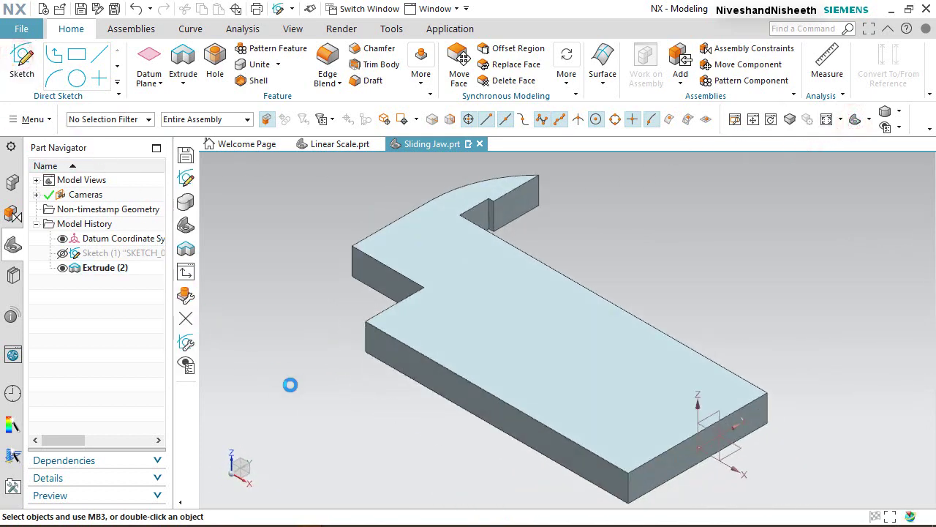
click(514, 334)
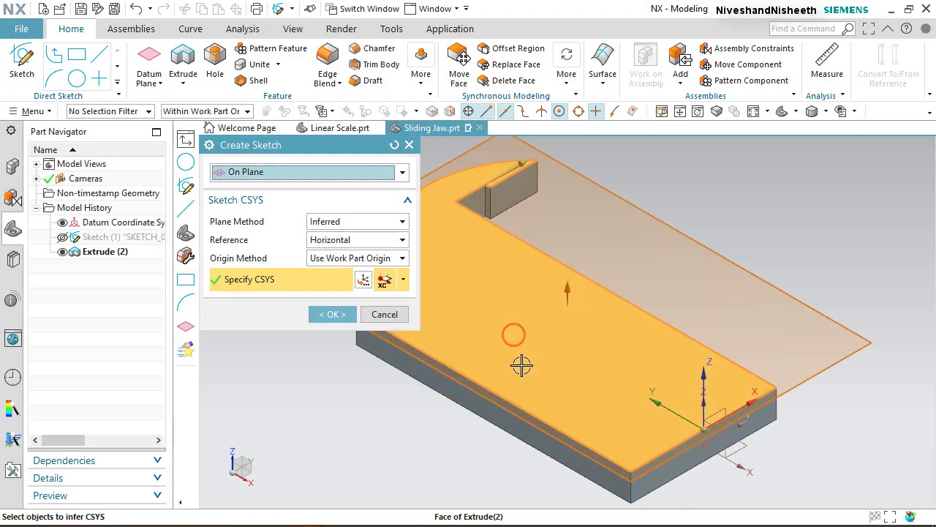
click(331, 316)
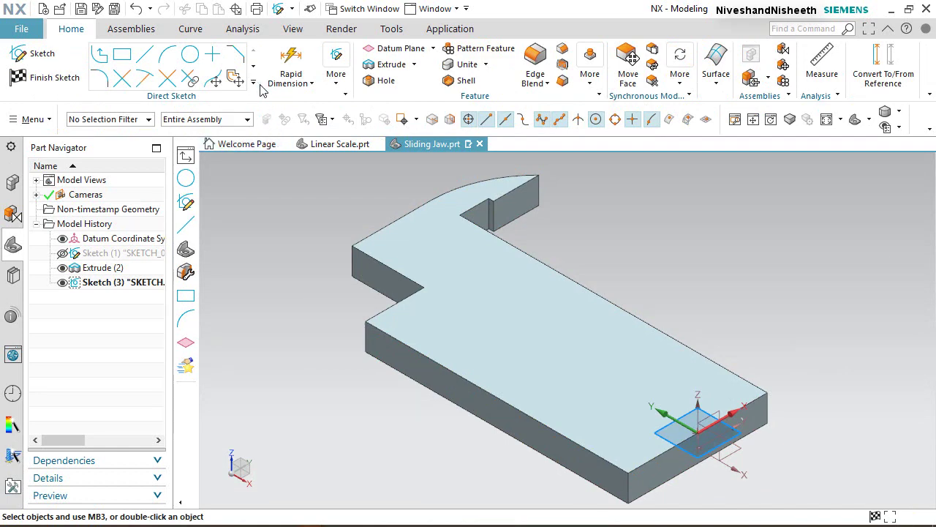
Step: Project the outline of the jaw body's top face into the sketch
click(254, 83)
click(165, 195)
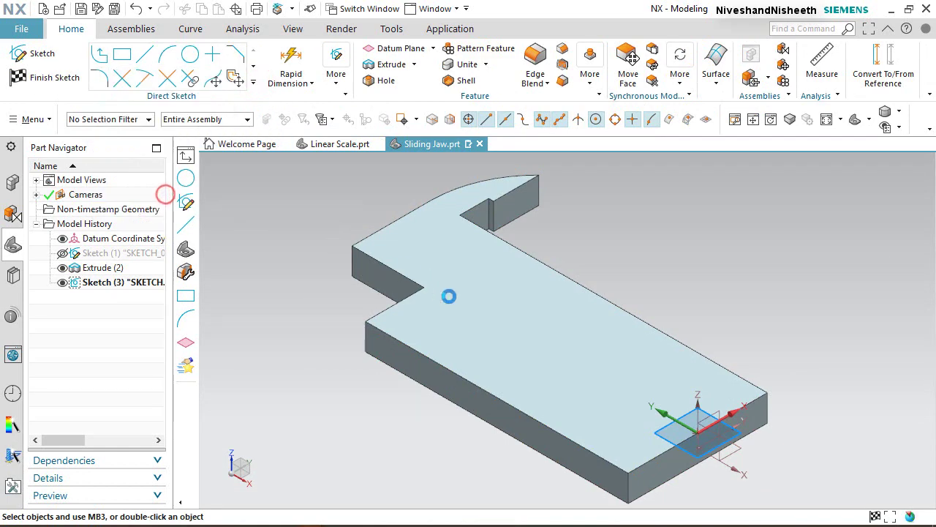
click(447, 303)
click(289, 260)
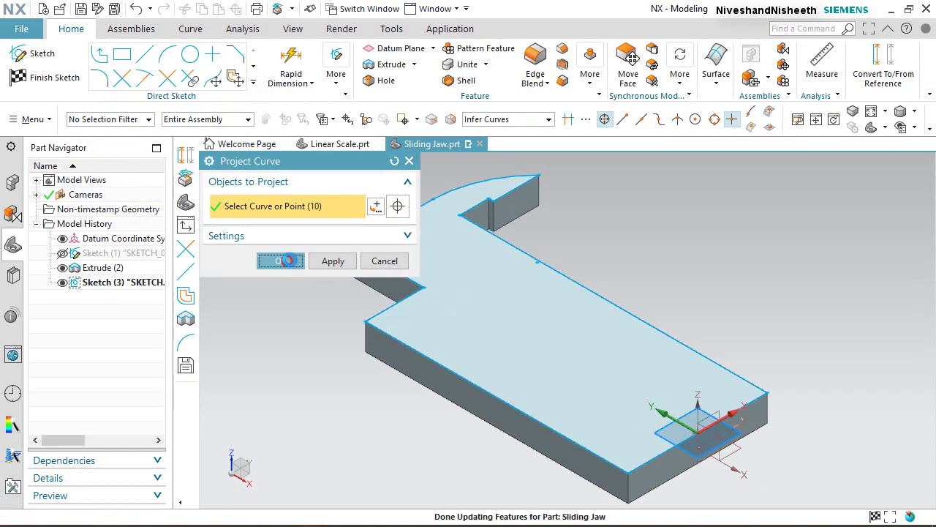
Step: Filter the selection to Curve and convert all projected outline curves to reference geometry
click(870, 120)
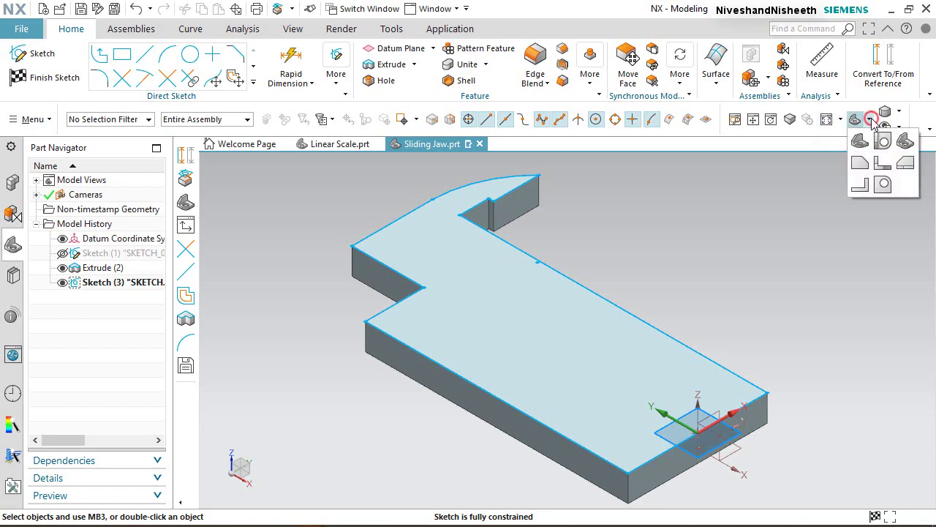
click(881, 142)
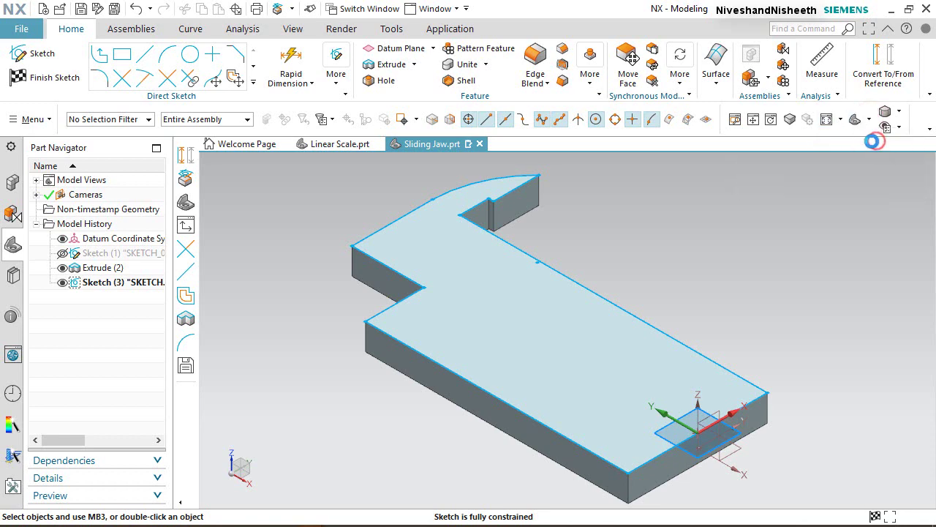
scroll(517, 280, up, 1)
scroll(516, 280, down, 4)
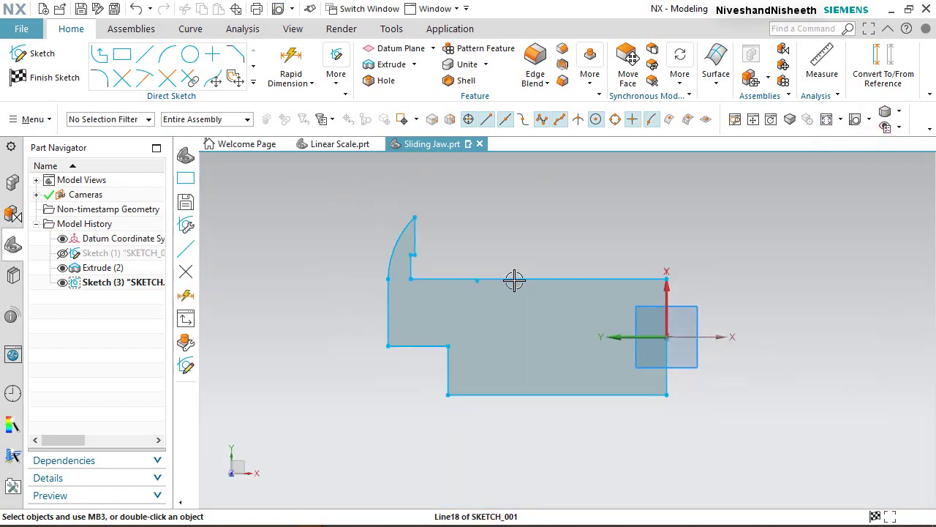
click(148, 119)
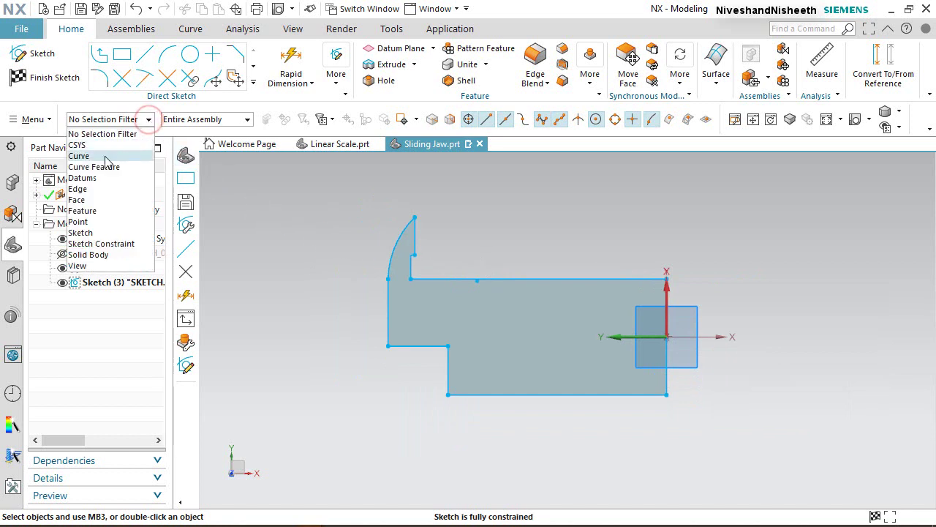
click(103, 163)
click(146, 119)
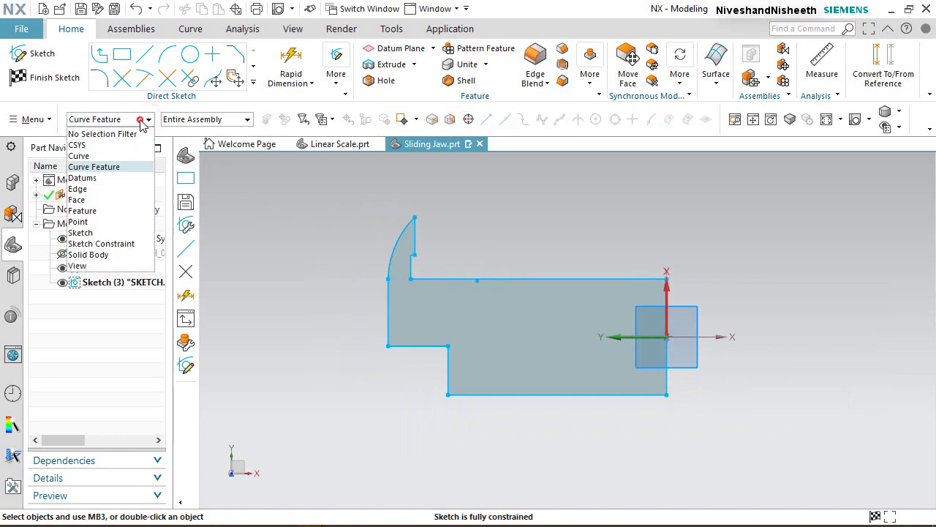
click(107, 155)
mouse_move(365, 196)
mouse_down()
mouse_move(679, 428)
mouse_move(741, 452)
mouse_up()
click(881, 69)
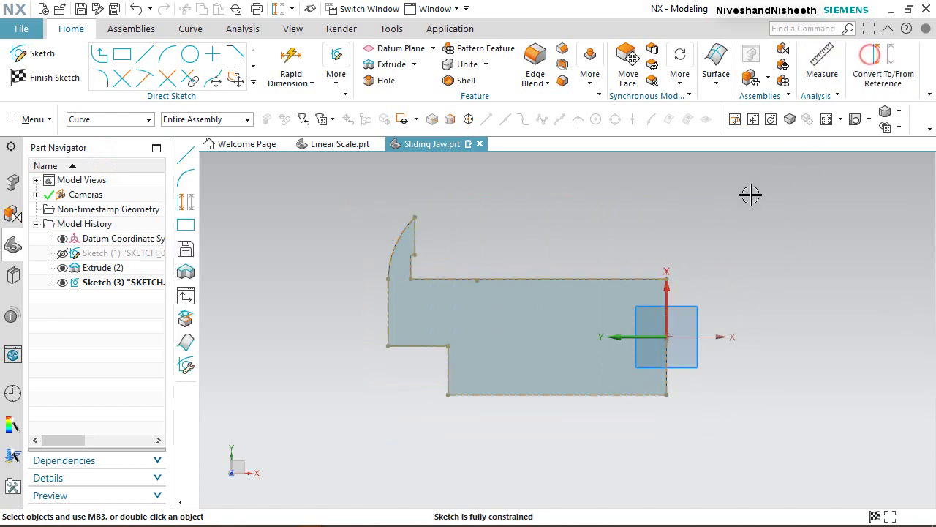
Step: Draw a 12.79526 mm horizontal line along the lower edge, starting from the stepped profile's lower-left corner
ctrl+middle_drag(364, 269, 267, 180)
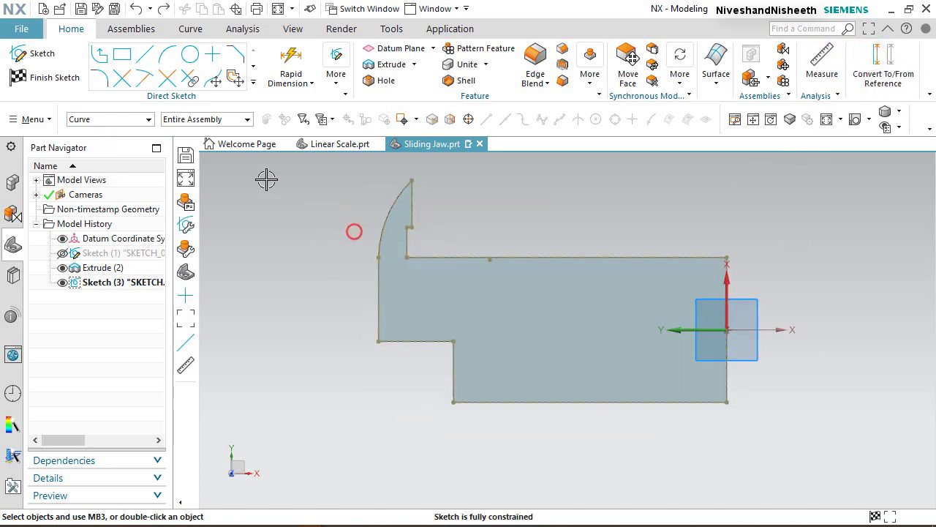
key(l)
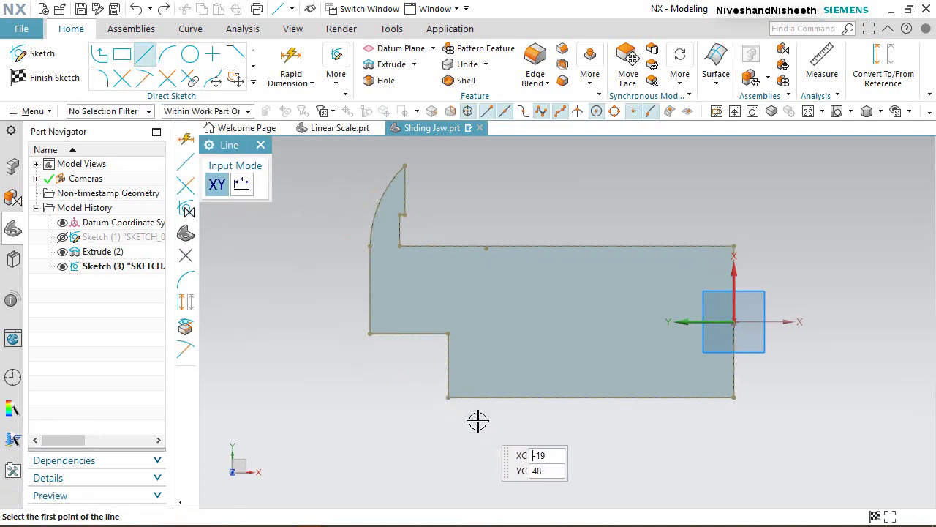
scroll(476, 420, up, 5)
click(391, 351)
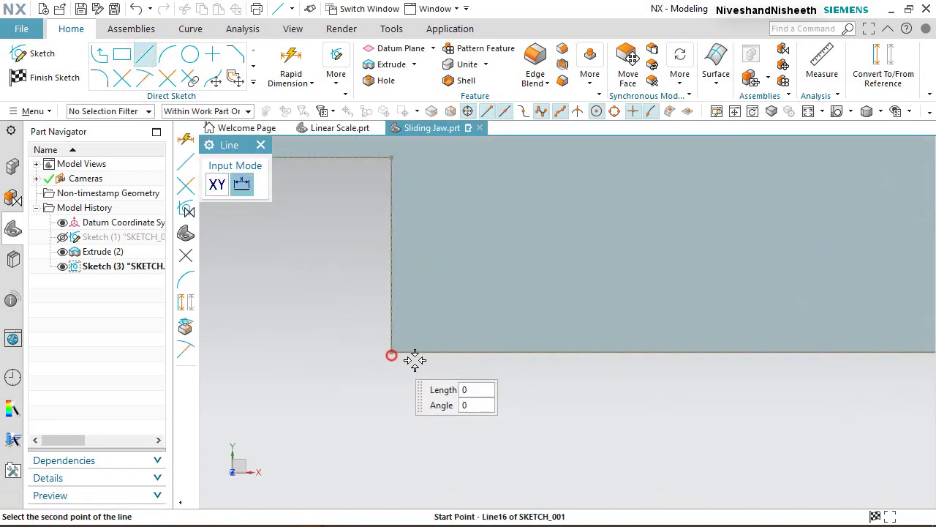
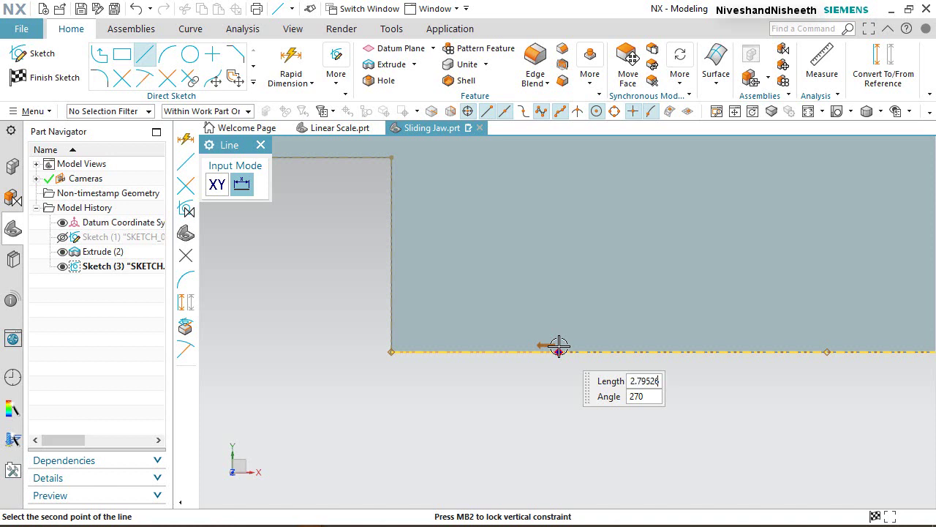
click(559, 347)
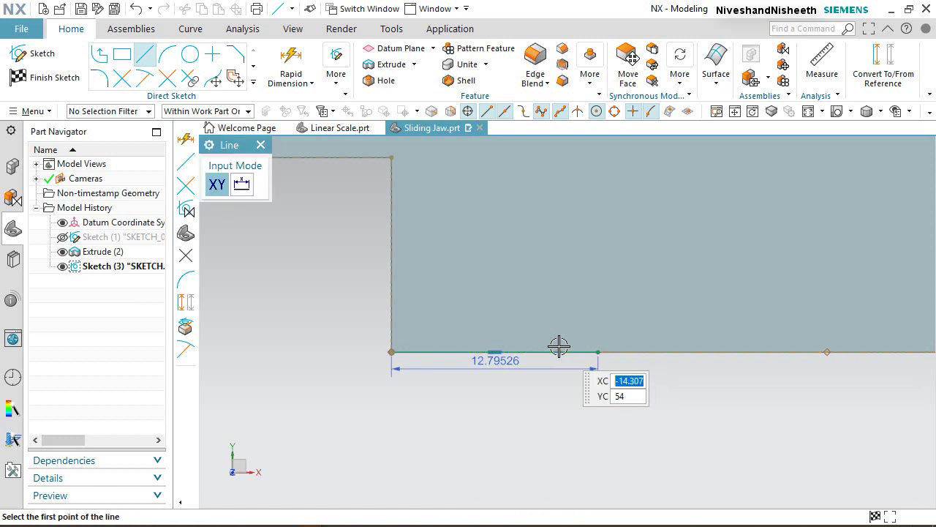
Step: Draw a slanted line about 19.5 mm long at about 163 degrees, running down-left from the horizontal line's right end
click(600, 351)
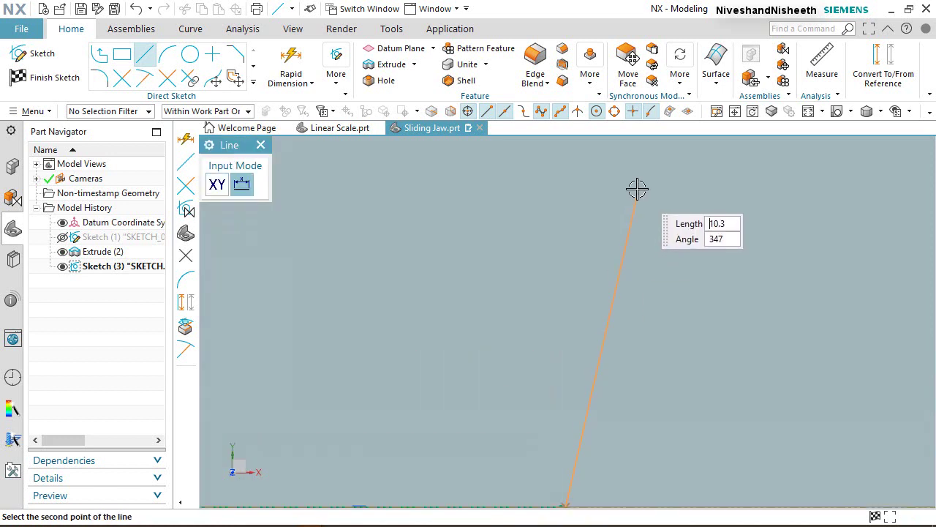
scroll(629, 194, down, 2)
scroll(629, 194, down, 2)
scroll(608, 309, up, 2)
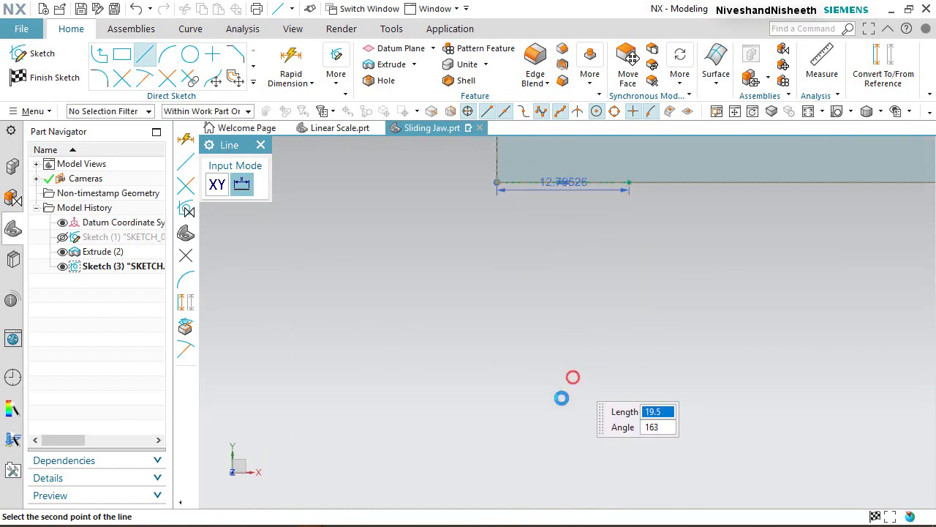
click(572, 376)
Step: Dimension the vertical distance between the slanted line's endpoints and set it to 29.98775 mm
click(291, 55)
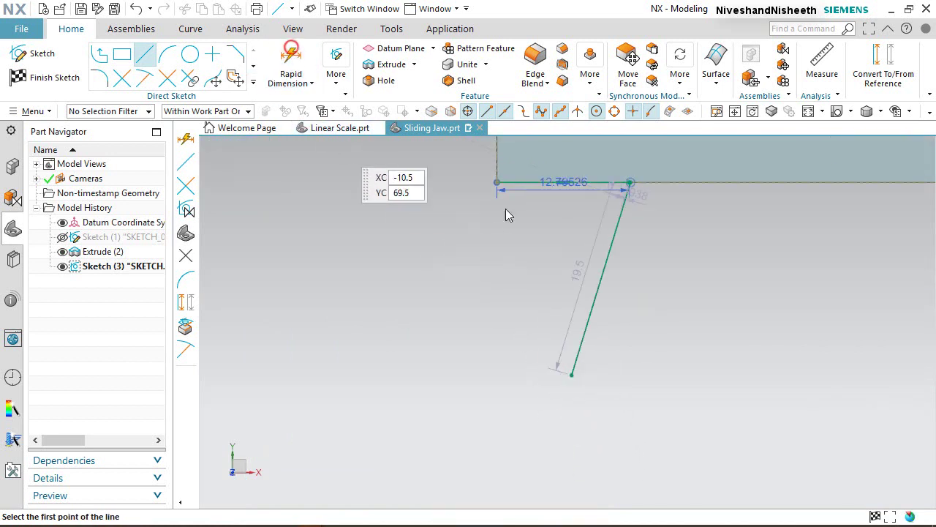
click(629, 185)
click(572, 374)
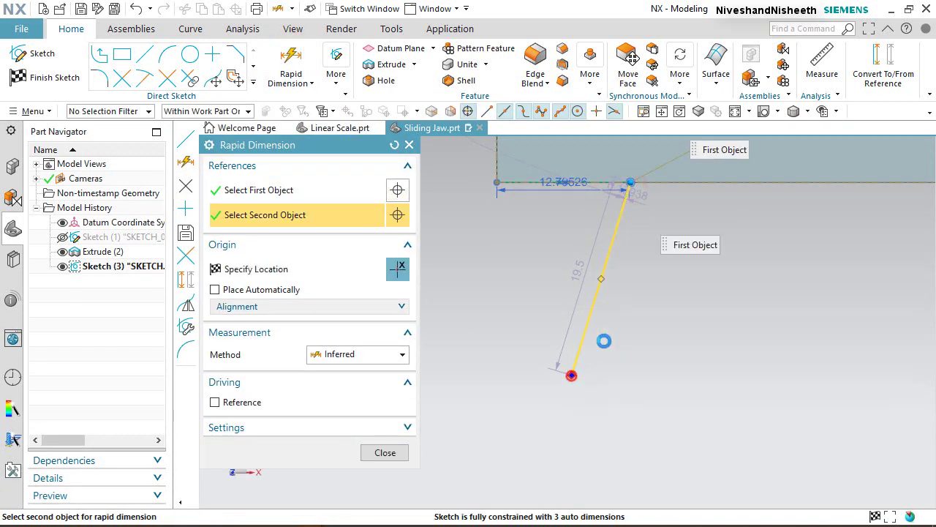
click(603, 341)
click(787, 278)
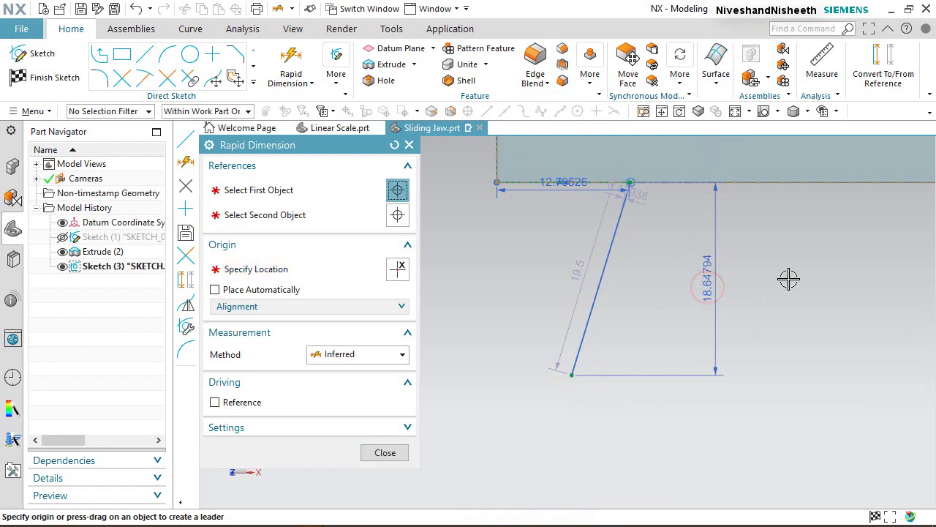
text(29)
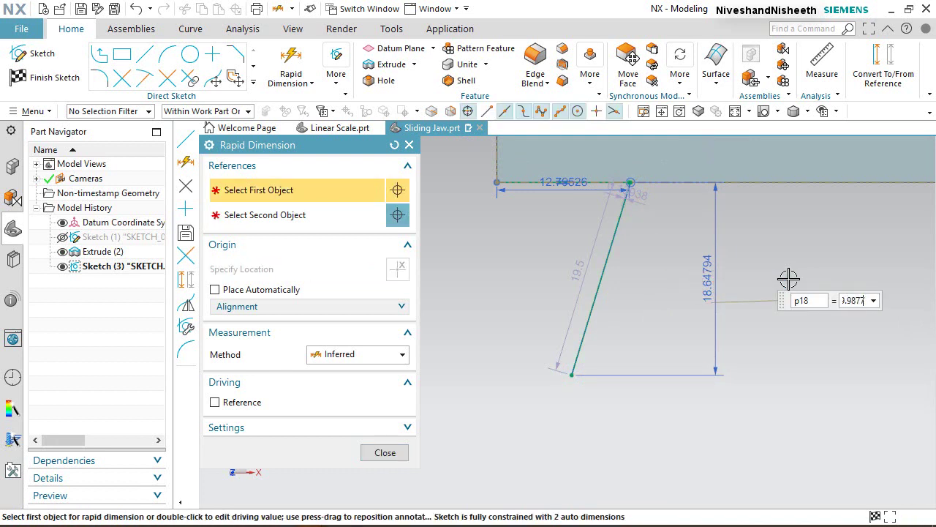
text(.98775)
key(Return)
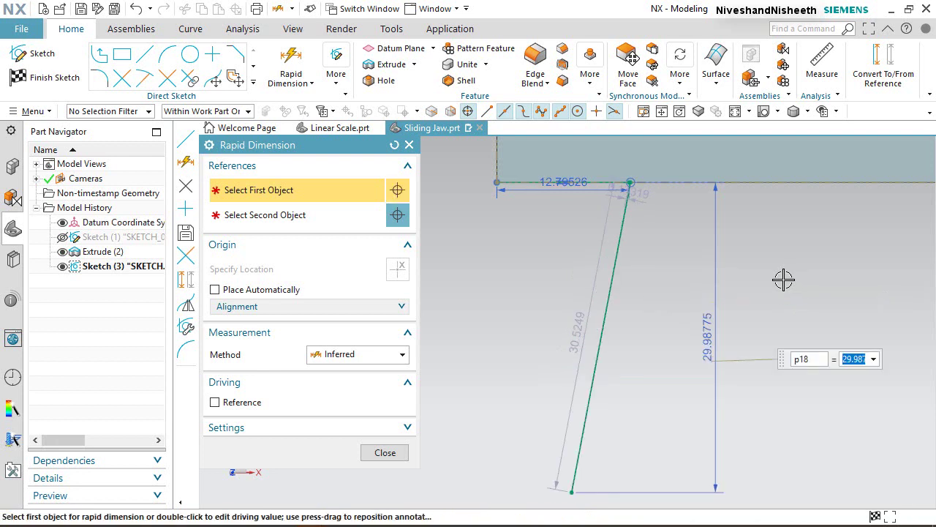
click(394, 450)
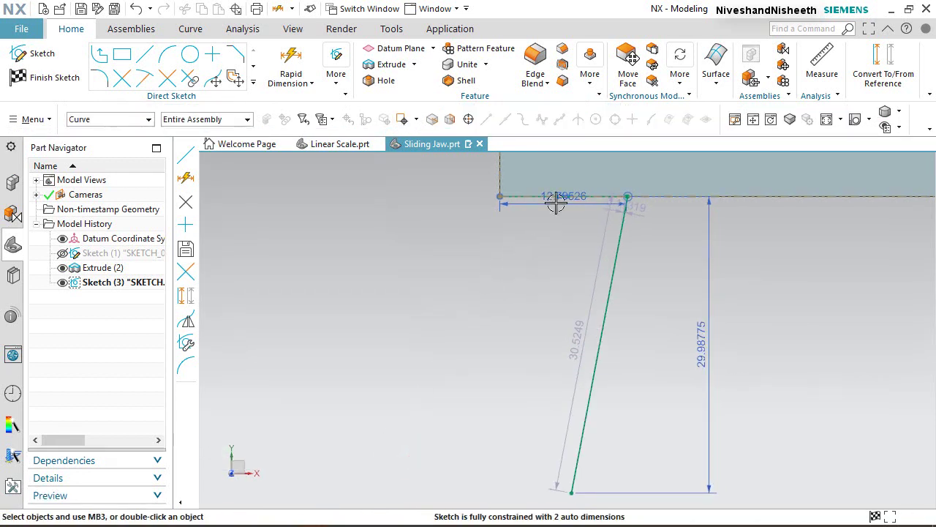
Step: Reset the selection filter to No Selection Filter and reposition the horizontal line's length dimension above the line
scroll(556, 203, up, 3)
click(551, 243)
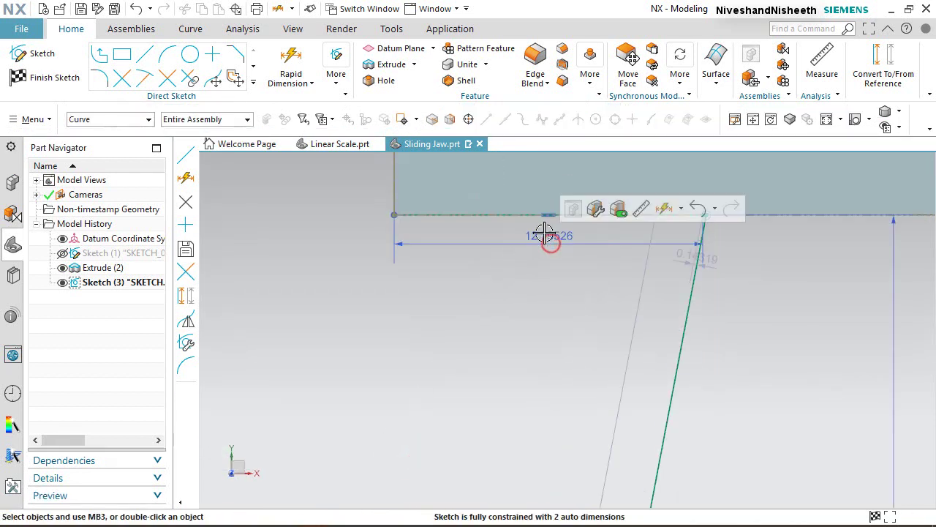
click(144, 119)
click(120, 142)
click(132, 119)
click(136, 130)
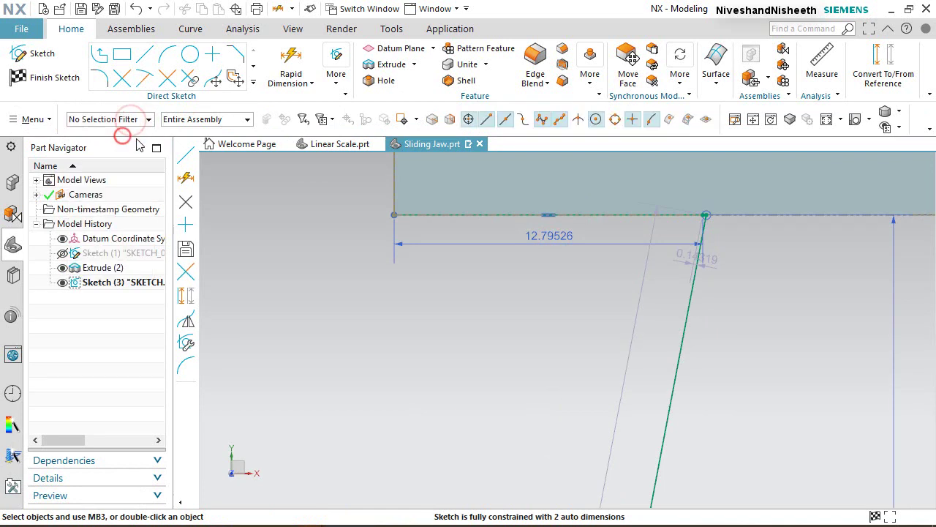
drag(559, 236, 571, 172)
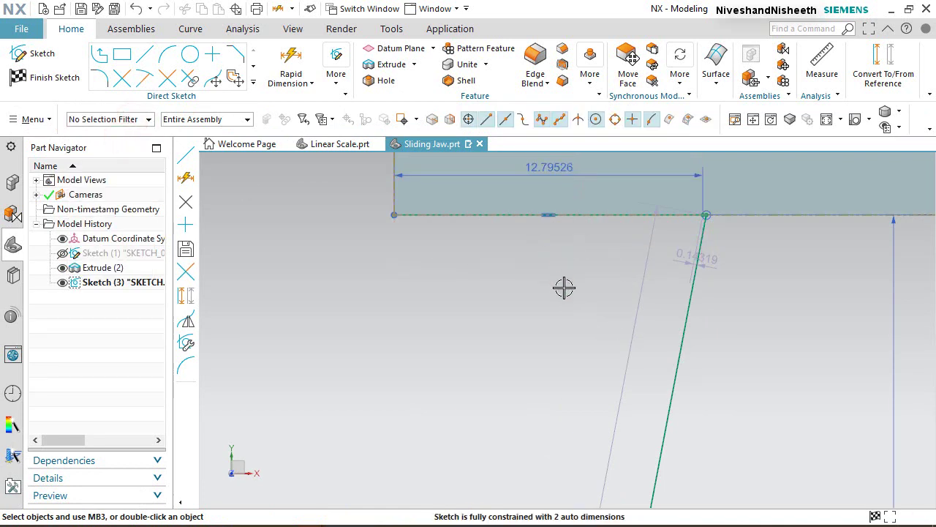
click(560, 282)
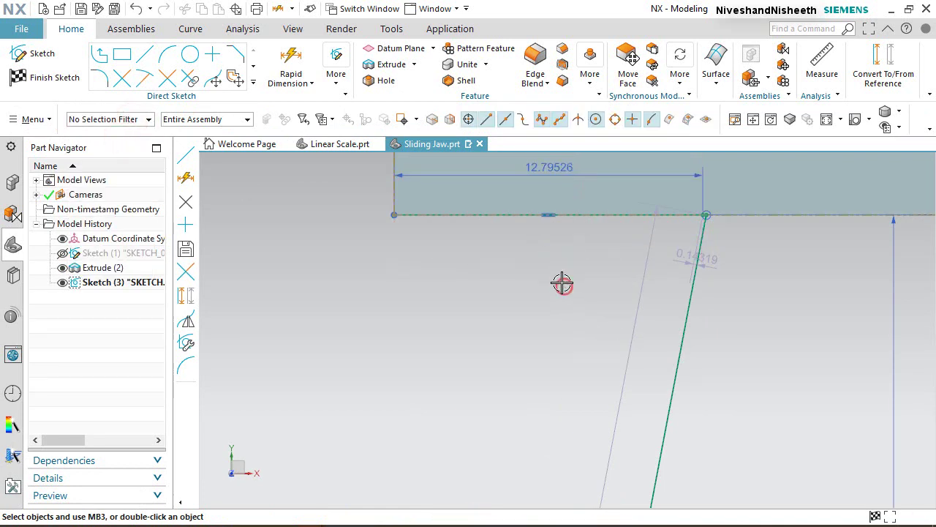
Step: Draw a 4.143 mm vertical line down from the lower-left corner and a slanted line about 1.3 mm long down-left from its end
click(145, 53)
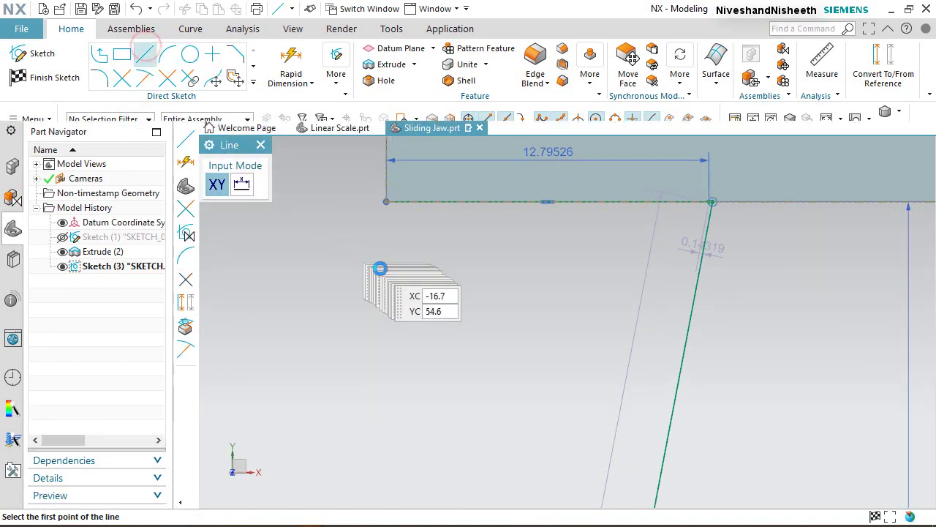
click(386, 204)
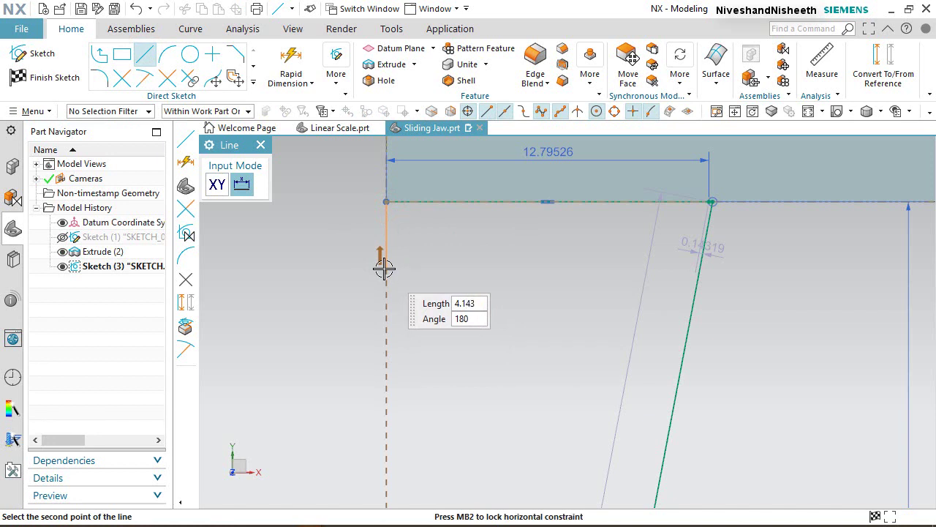
click(384, 269)
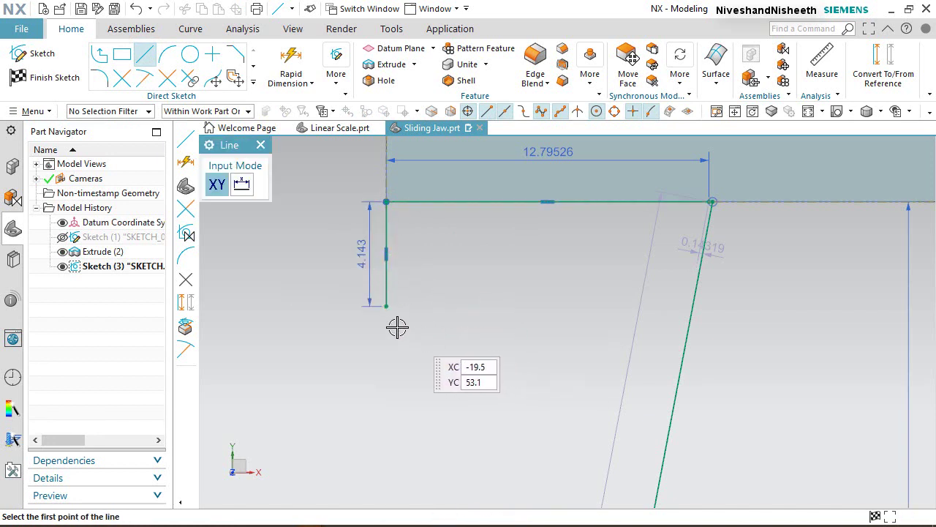
click(387, 305)
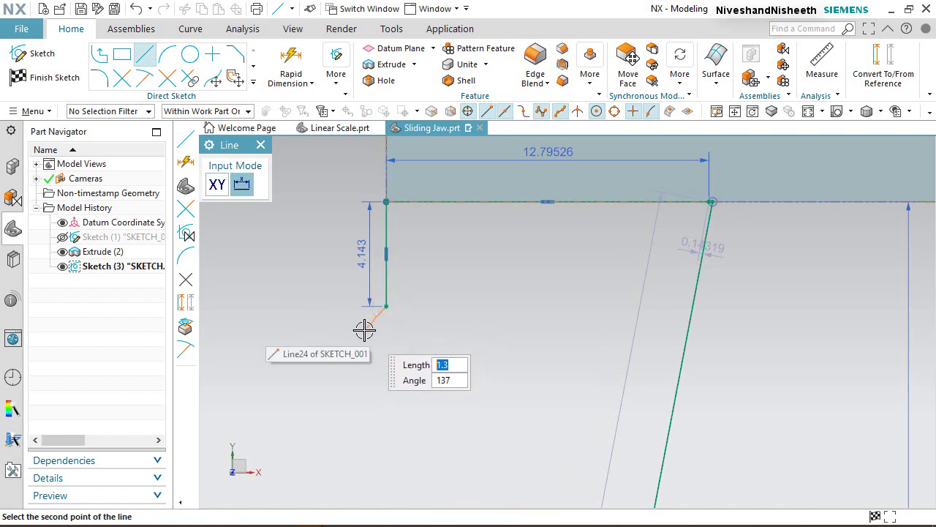
click(364, 329)
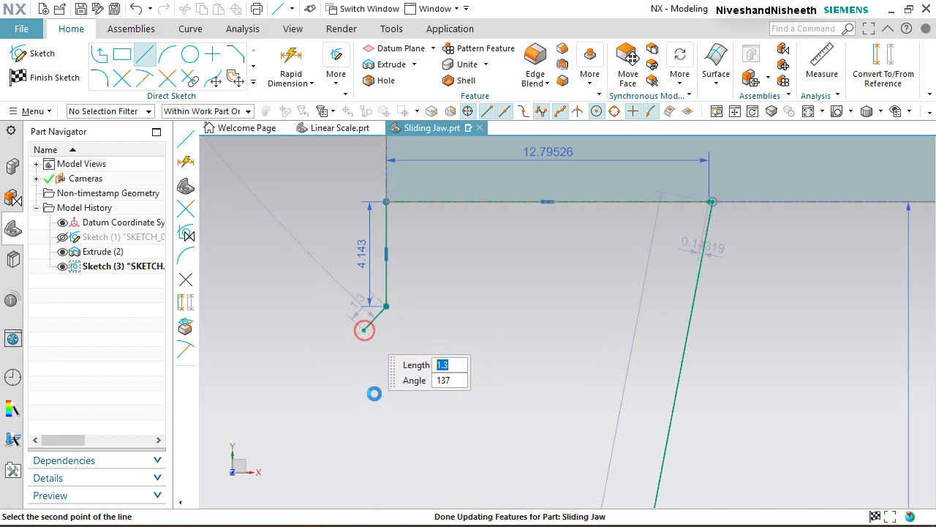
Step: Draw a vertical line about 5.9 mm long straight down from the short slanted line's lower end
click(363, 330)
click(361, 478)
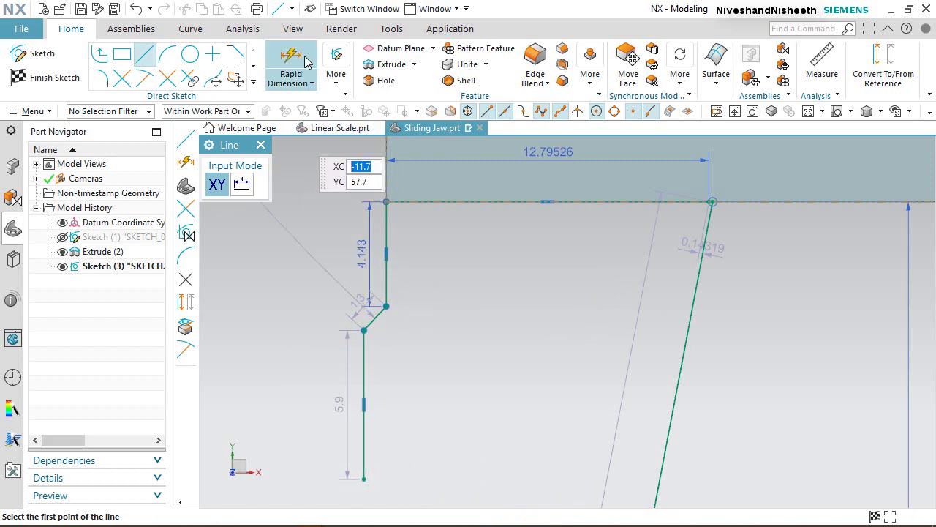
key(Escape)
Step: Dimension the short slanted line's horizontal width as 0.8 mm and set the lower vertical line's length to 28 mm
key(d)
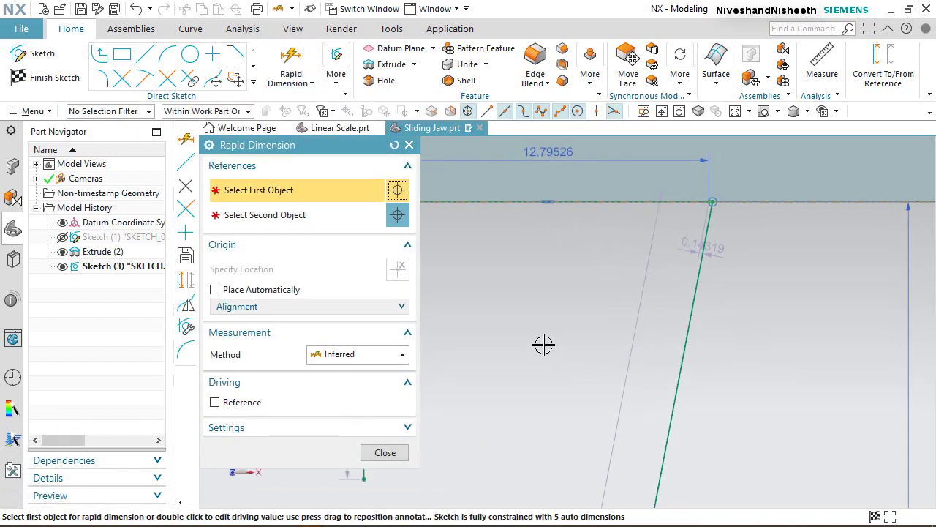
scroll(560, 349, down, 3)
scroll(495, 320, up, 5)
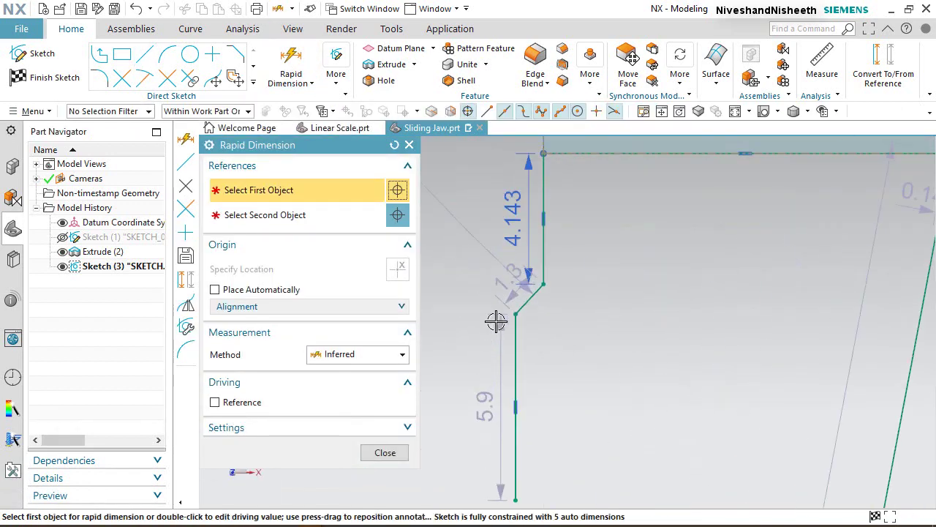
click(516, 314)
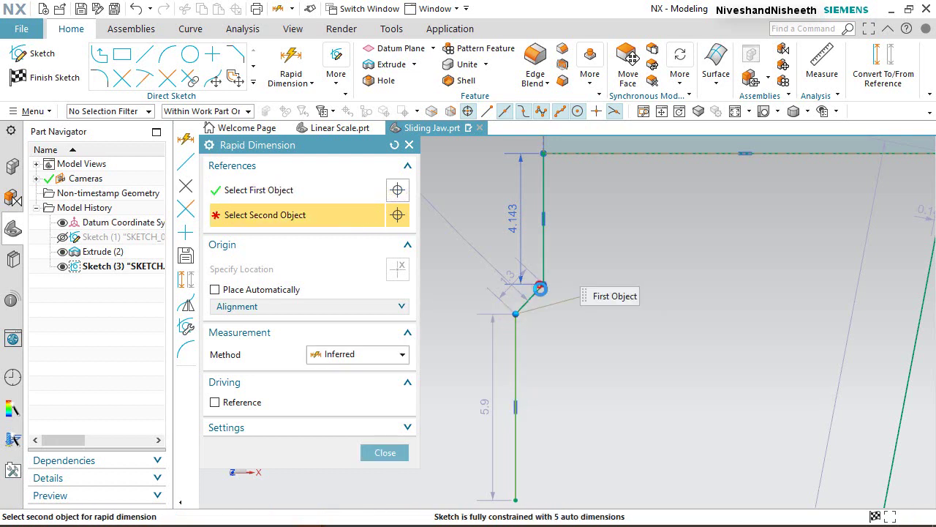
click(539, 331)
click(597, 276)
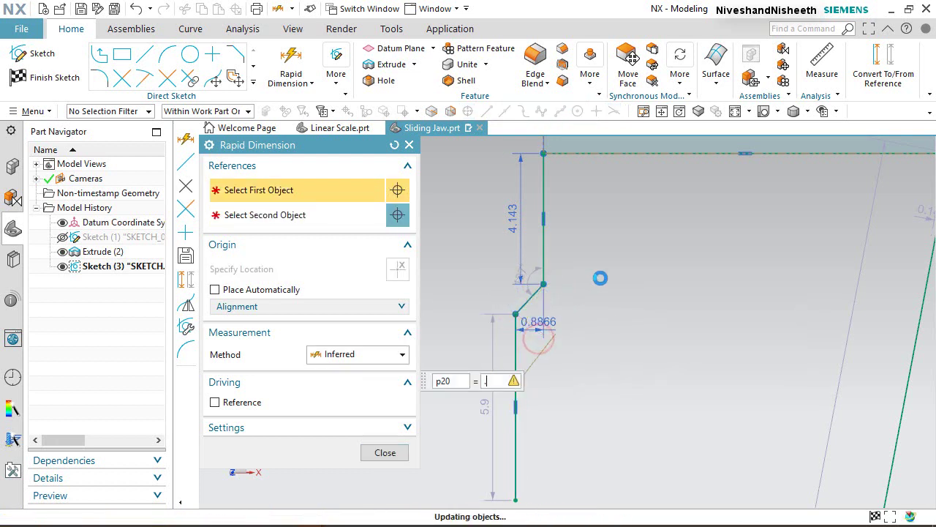
text(.8)
key(Return)
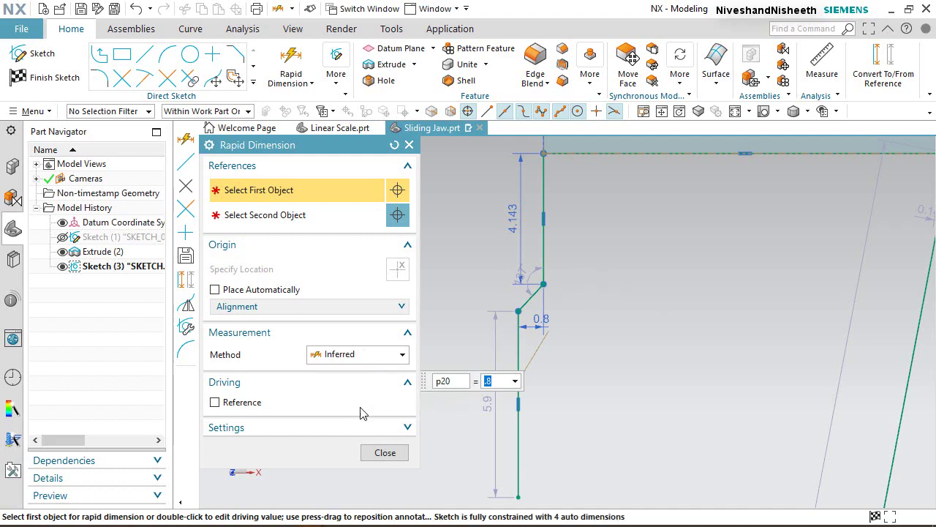
click(385, 452)
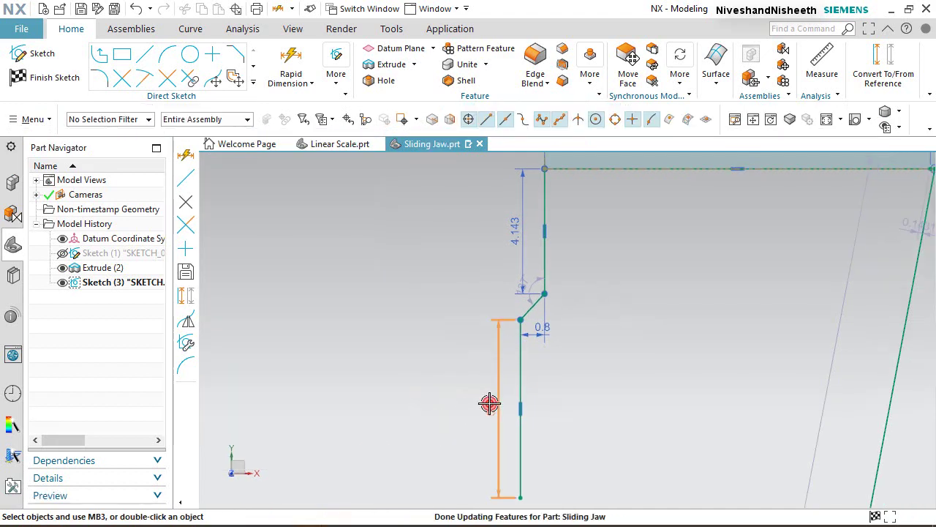
double_click(487, 404)
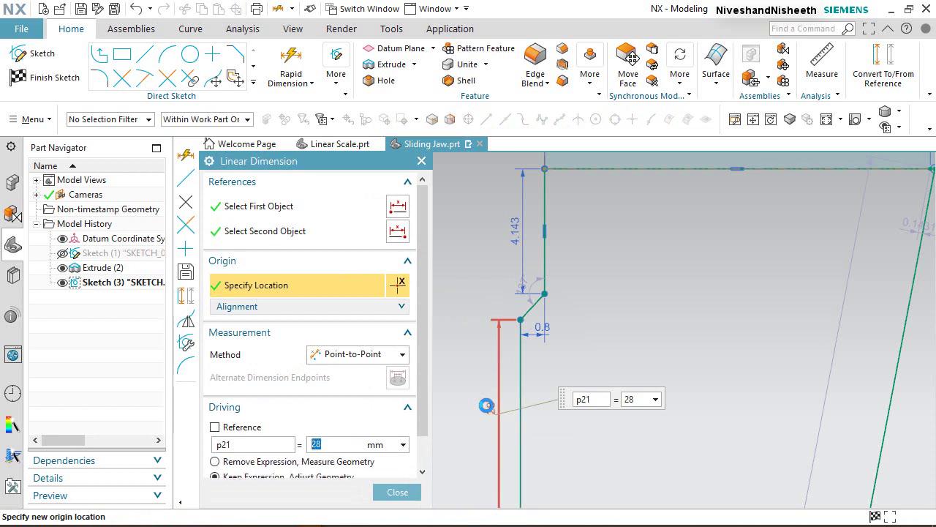
click(397, 491)
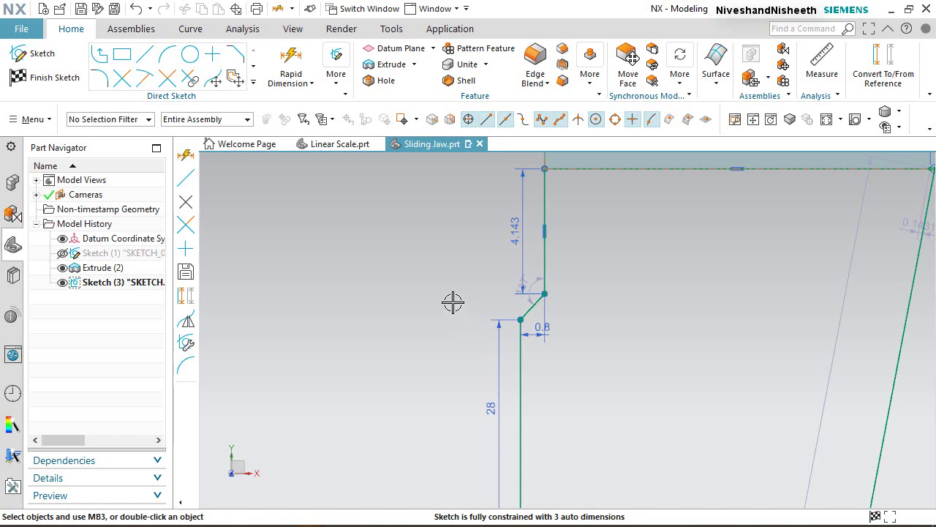
Step: Draw a line joining the lower end of the vertical line to the lower end of the long slanted line
scroll(445, 271, up, 2)
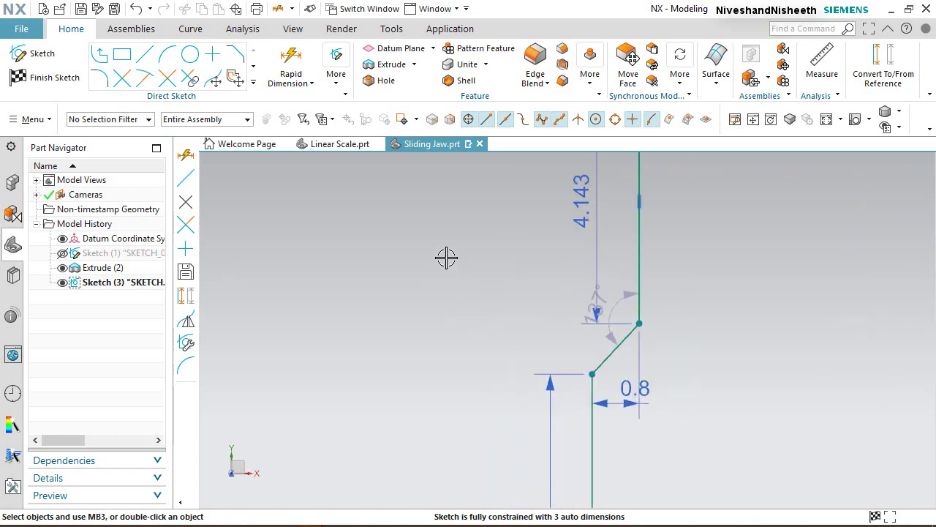
scroll(445, 256, down, 4)
scroll(489, 439, up, 3)
scroll(489, 440, up, 1)
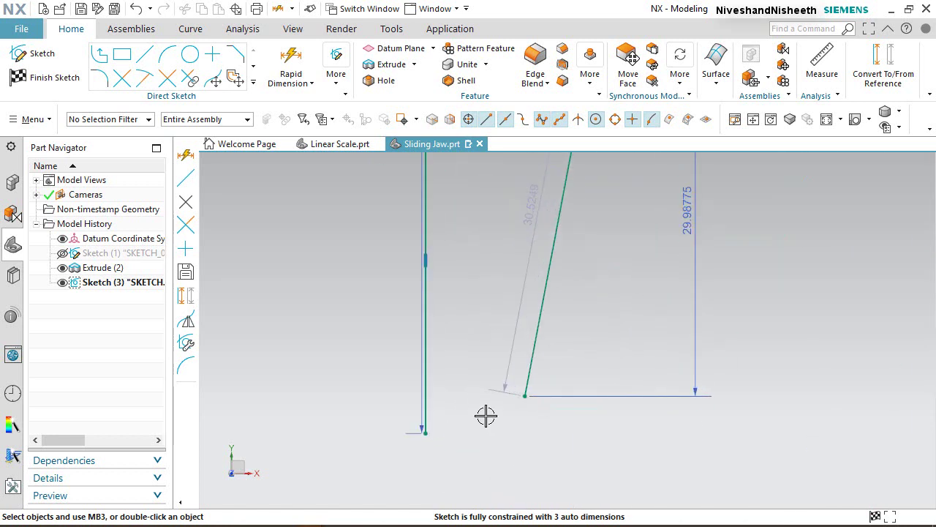
click(140, 55)
click(419, 428)
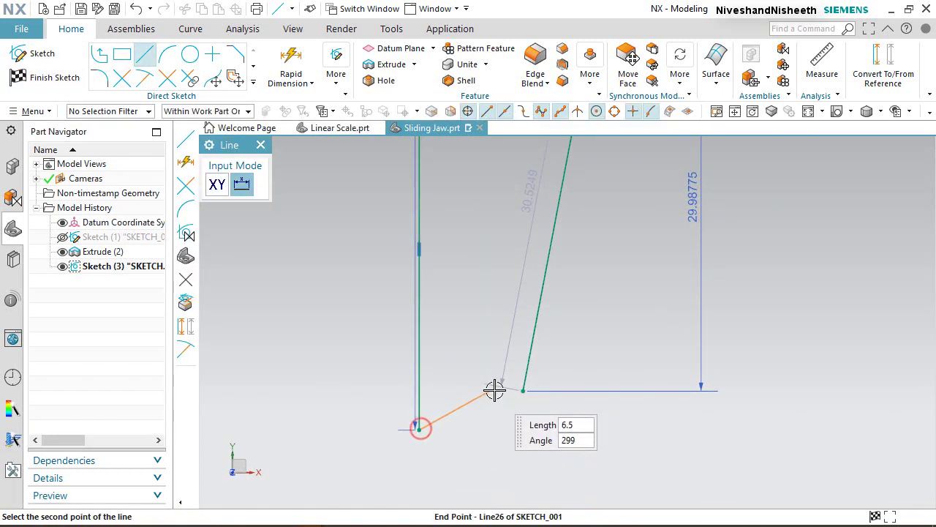
click(523, 390)
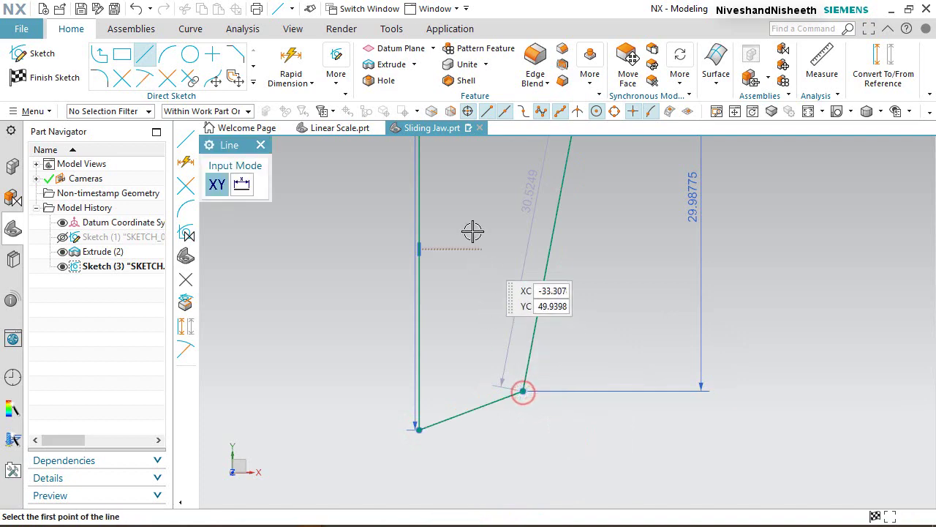
Step: Dimension the horizontal distance between the endpoints of the jaw tip line and set it to 5.8 mm
click(290, 62)
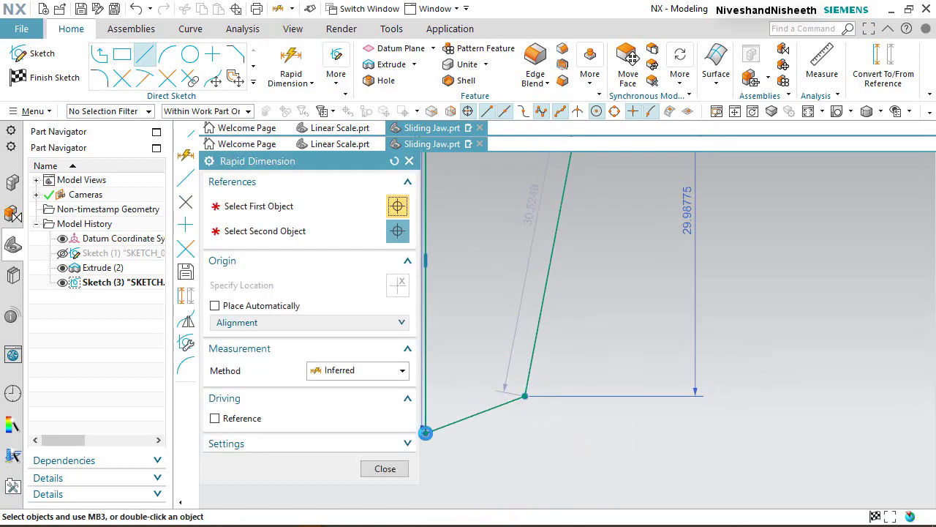
mouse_move(418, 428)
shift+middle_down()
mouse_move(604, 445)
mouse_move(641, 432)
mouse_move(554, 435)
mouse_move(538, 426)
shift+middle_up()
click(539, 426)
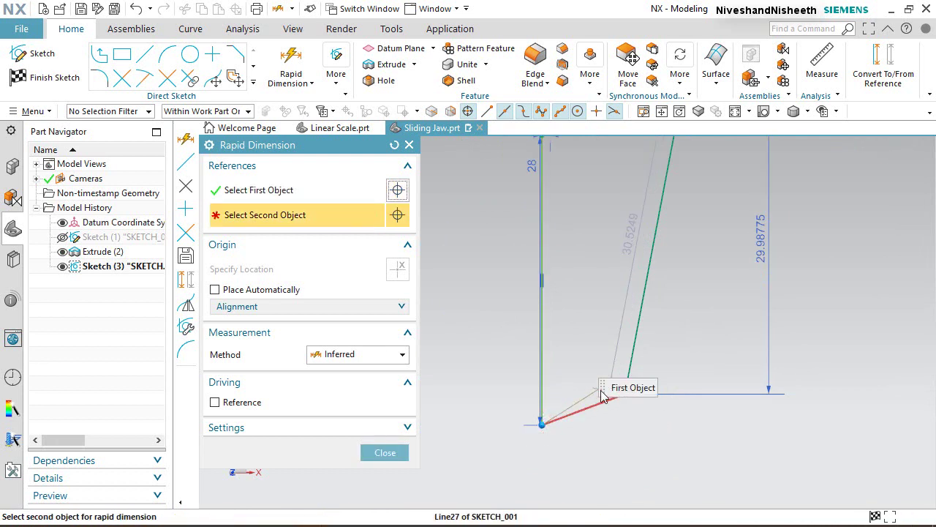
mouse_move(603, 395)
mouse_down()
mouse_move(658, 388)
mouse_move(627, 397)
mouse_up()
click(626, 395)
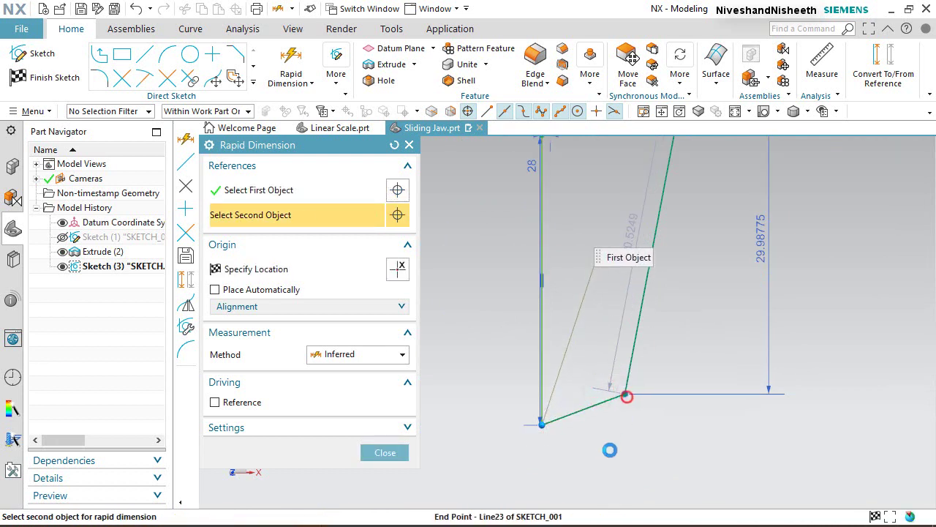
click(595, 466)
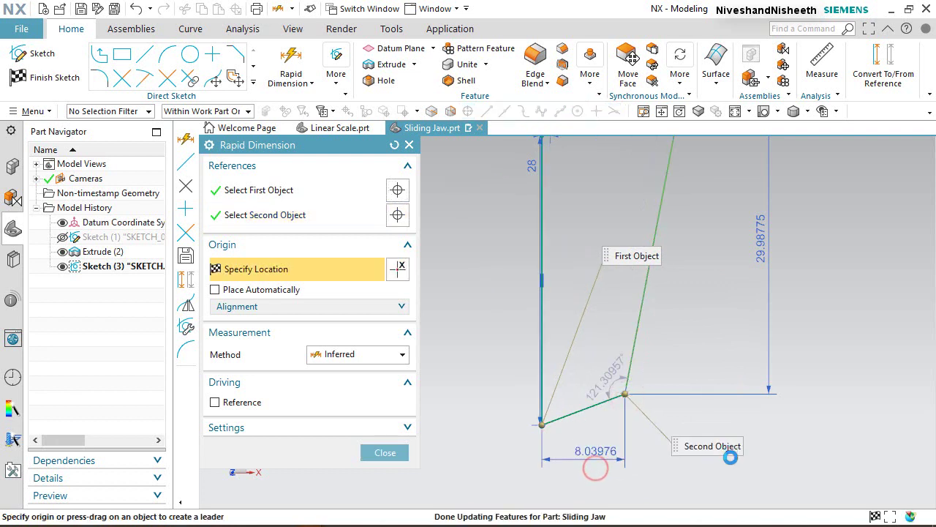
text(5.8)
key(Return)
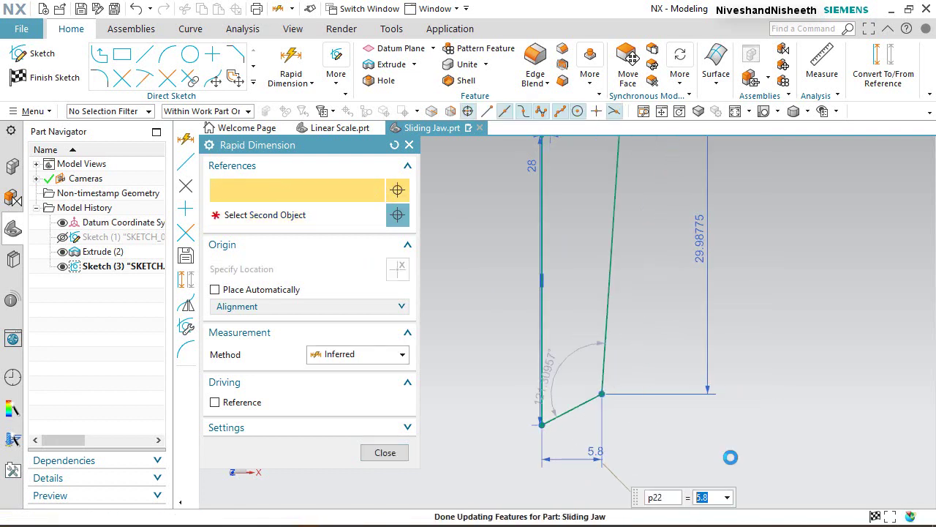
click(386, 453)
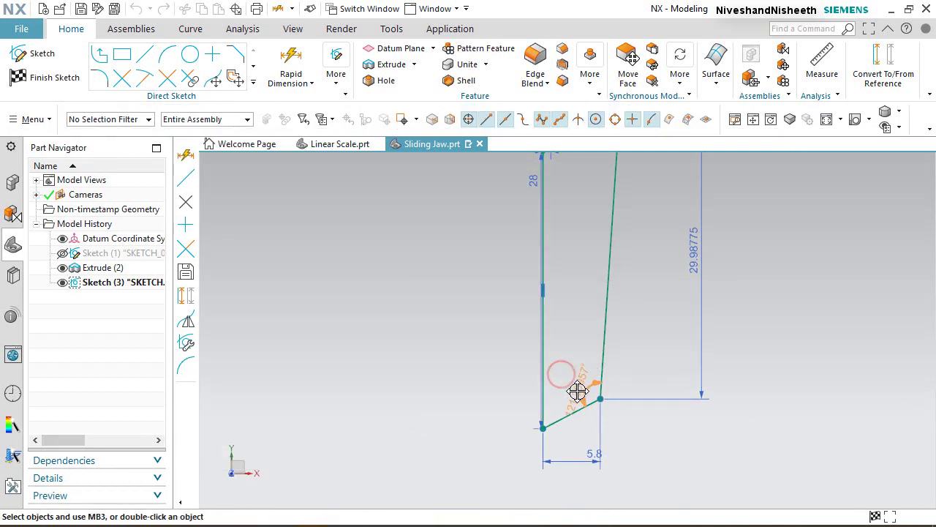
click(670, 446)
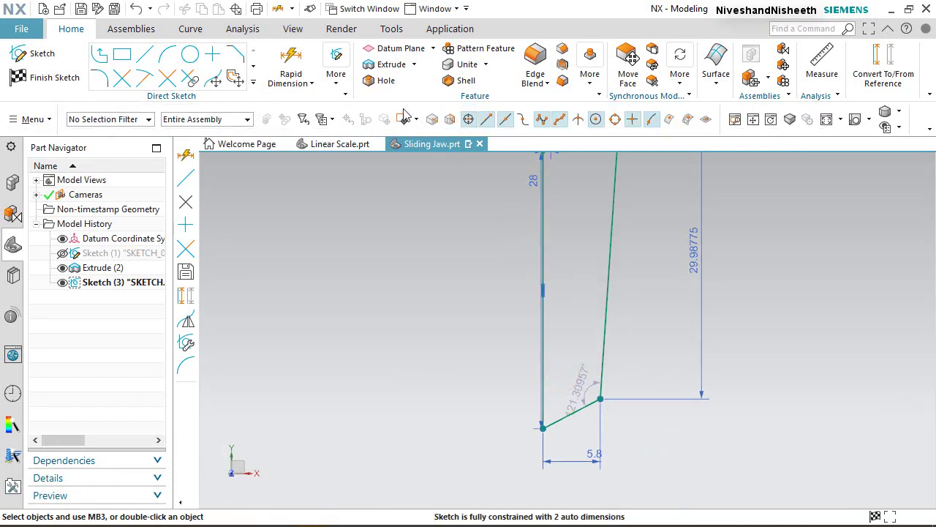
Step: Dimension the tip line's vertical height as 2.95525 mm and move the vertical line's length dimension farther away from the profile
click(291, 59)
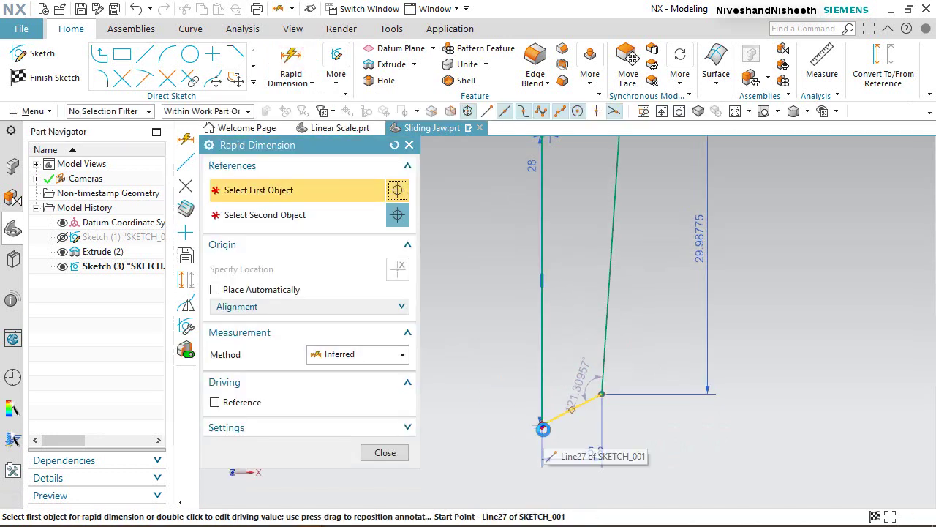
click(541, 426)
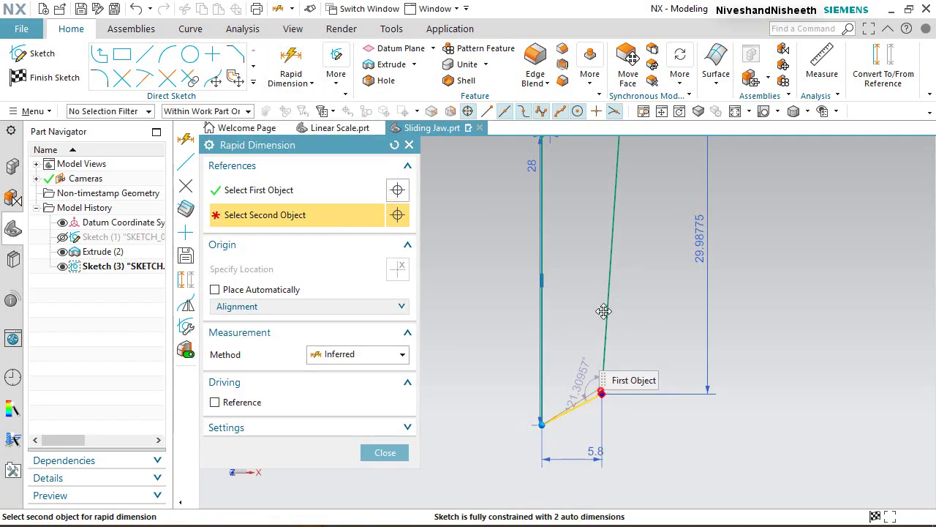
click(601, 391)
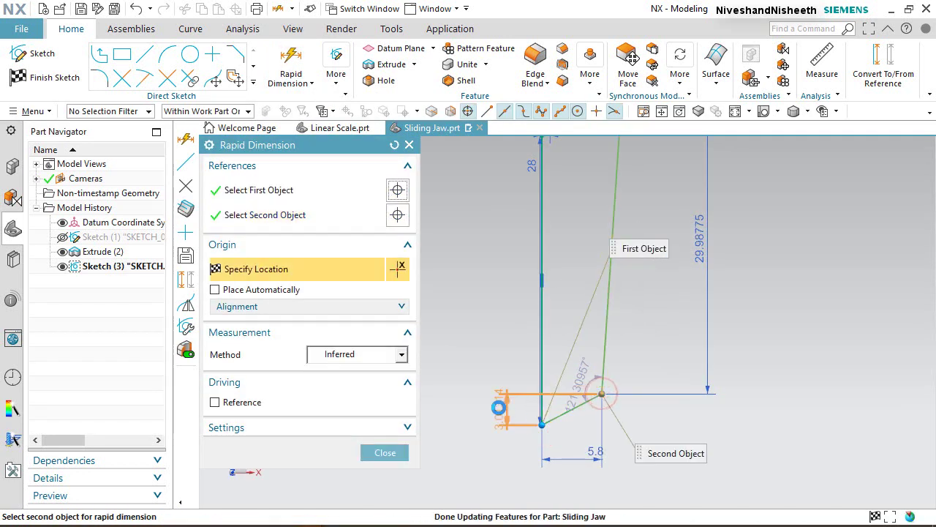
click(497, 404)
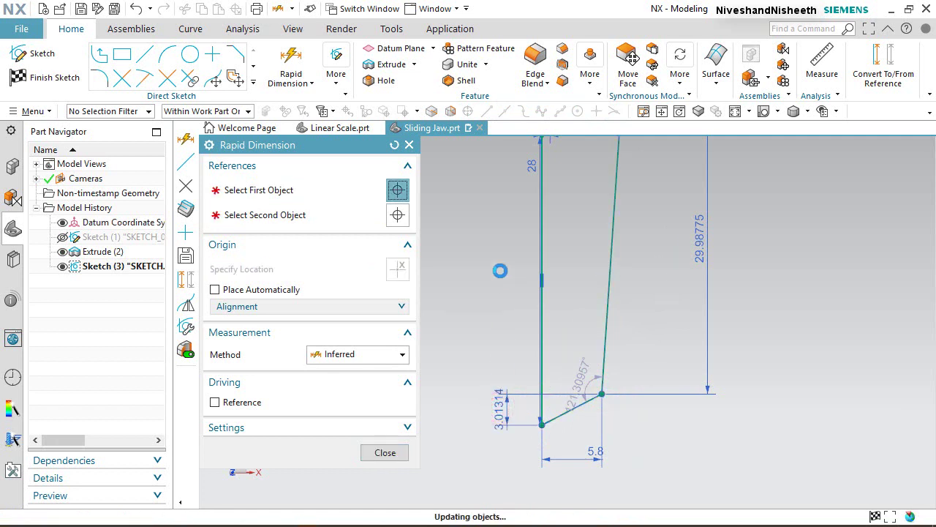
text(2.)
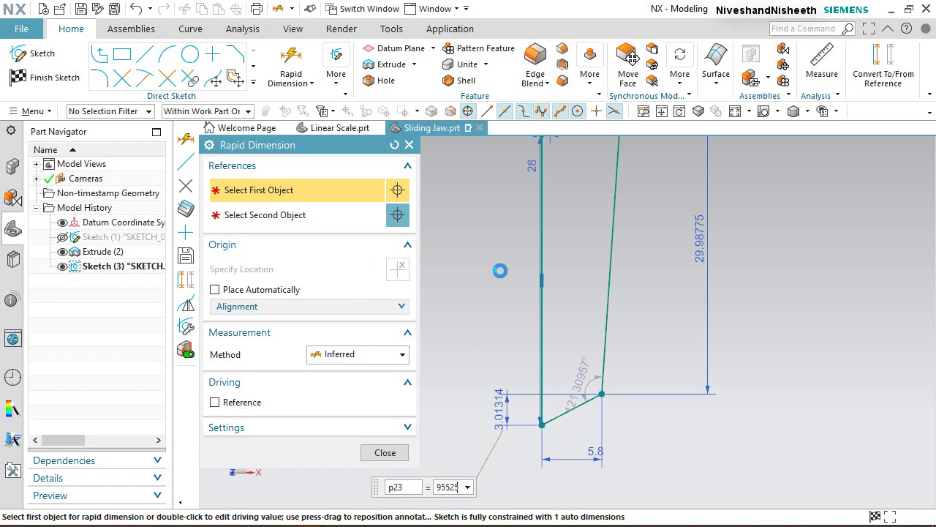
key(Return)
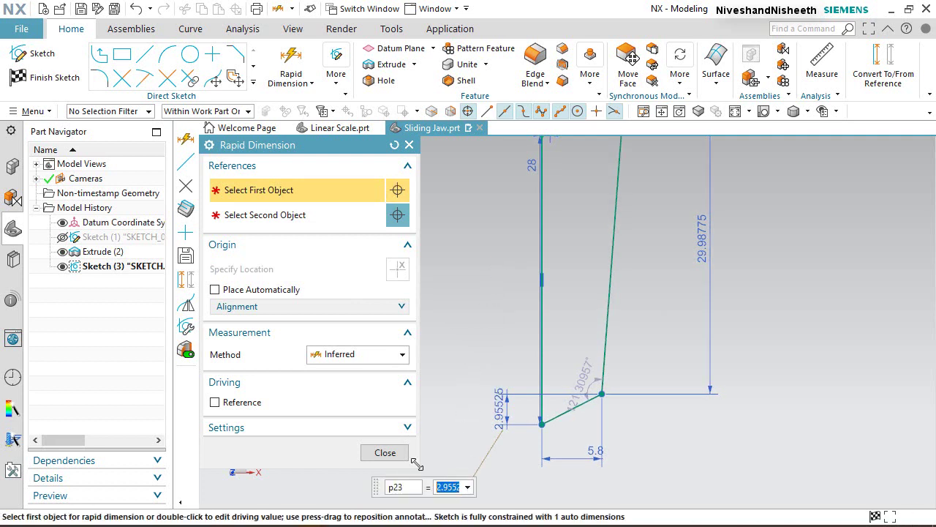
click(383, 452)
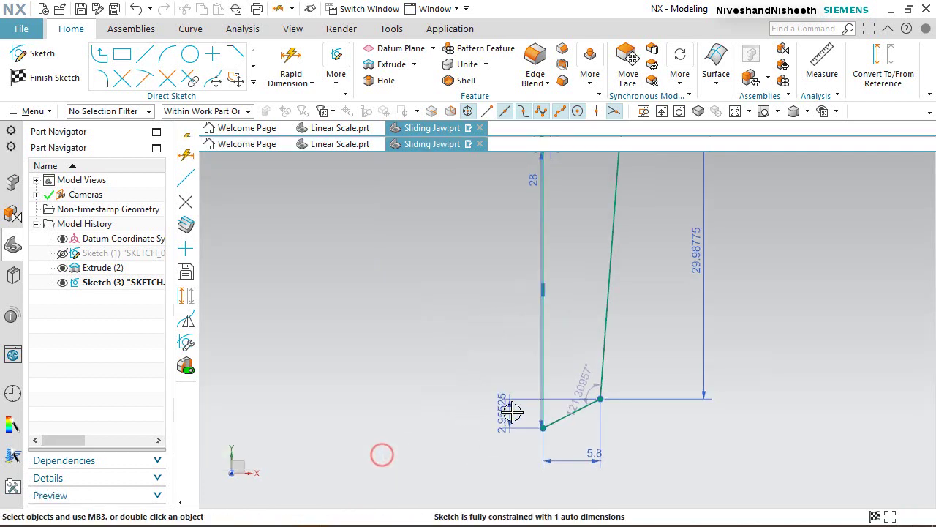
click(530, 173)
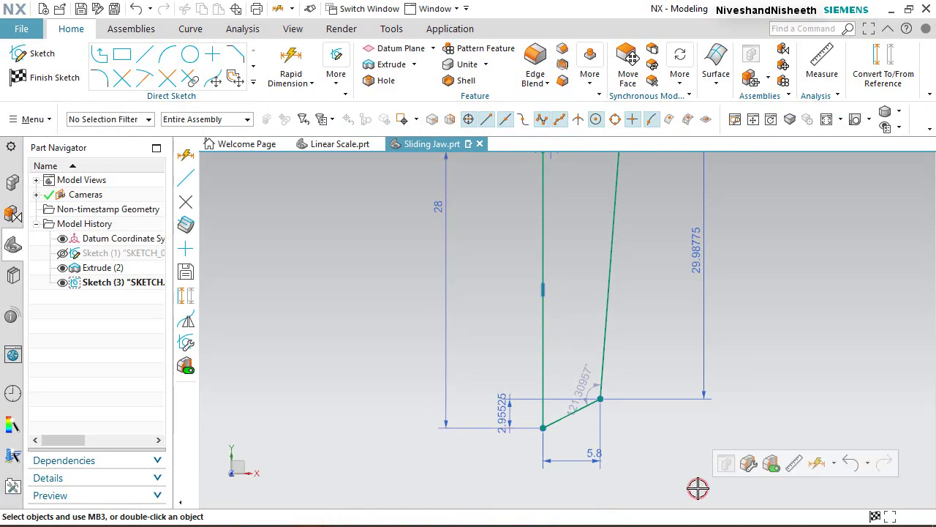
Step: Make the long slanted line's upper end coincident with the right end of the horizontal line
scroll(613, 446, down, 3)
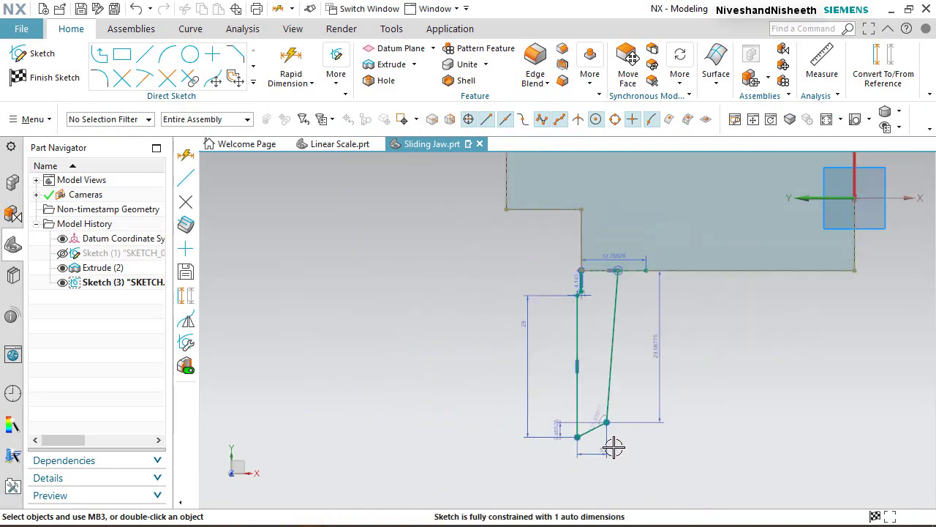
scroll(595, 328, up, 3)
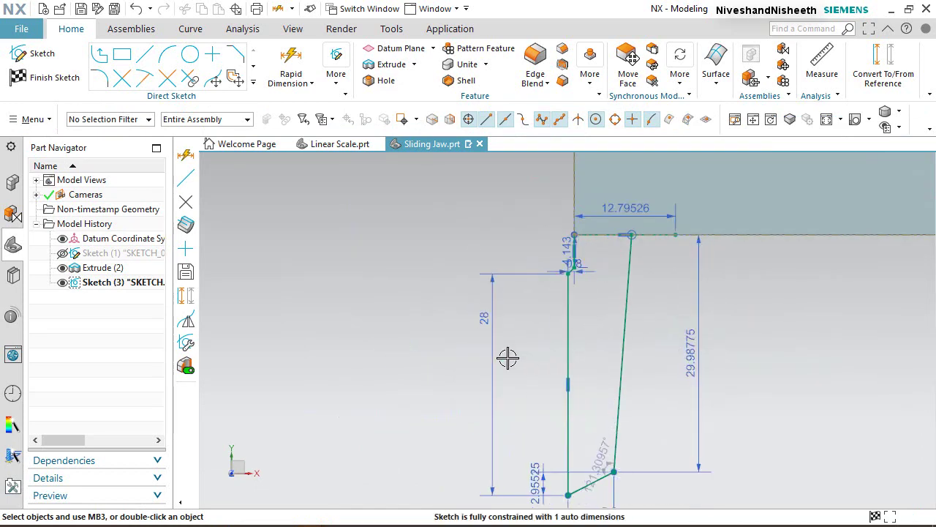
scroll(653, 236, up, 4)
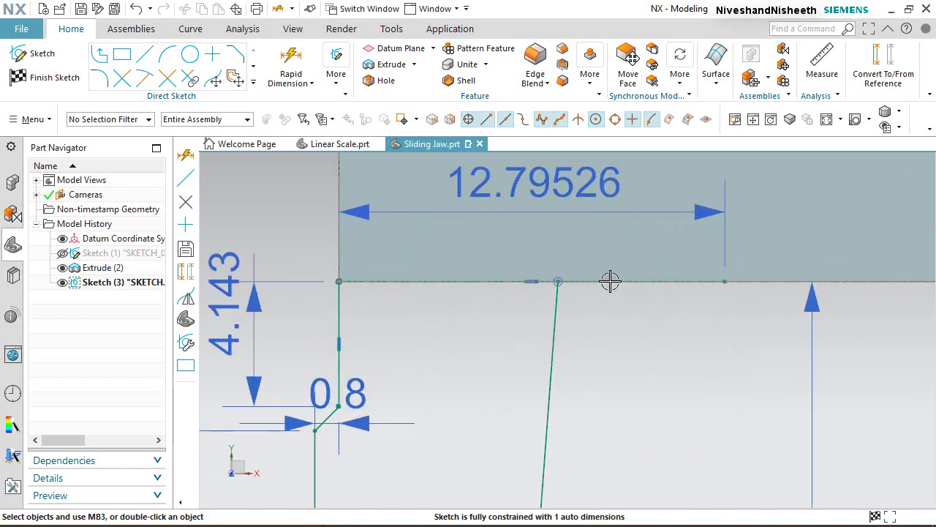
click(558, 281)
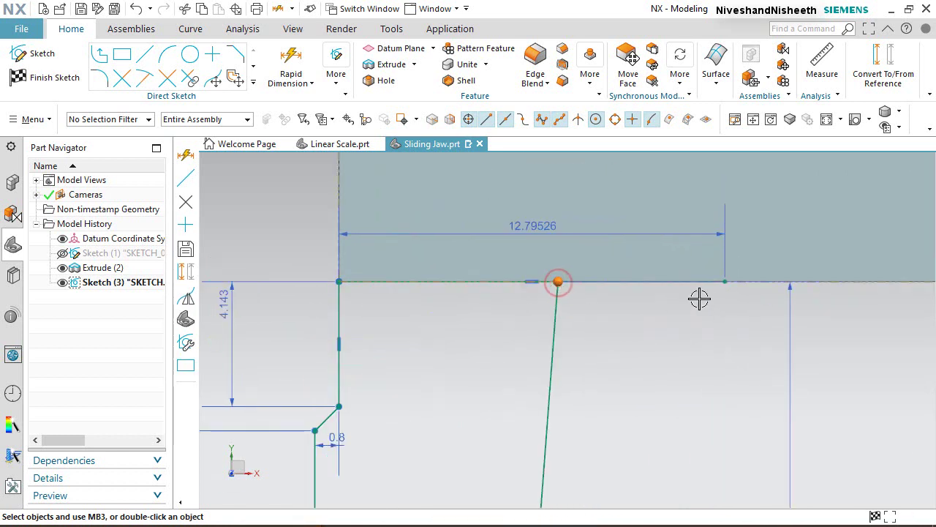
click(725, 282)
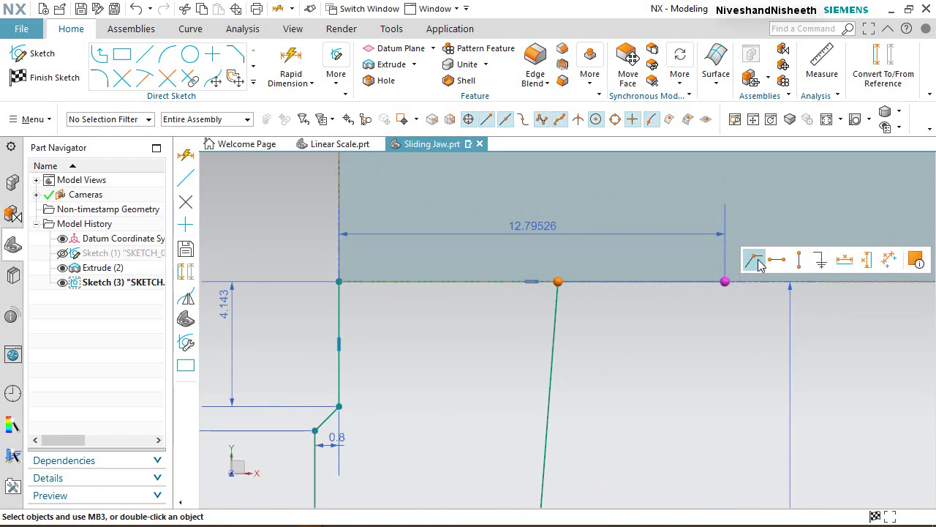
click(757, 261)
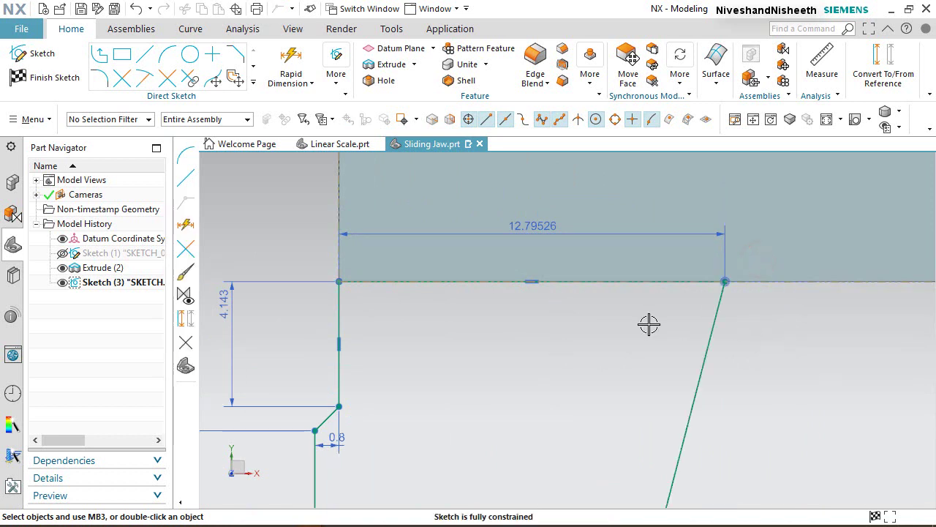
scroll(559, 208, down, 5)
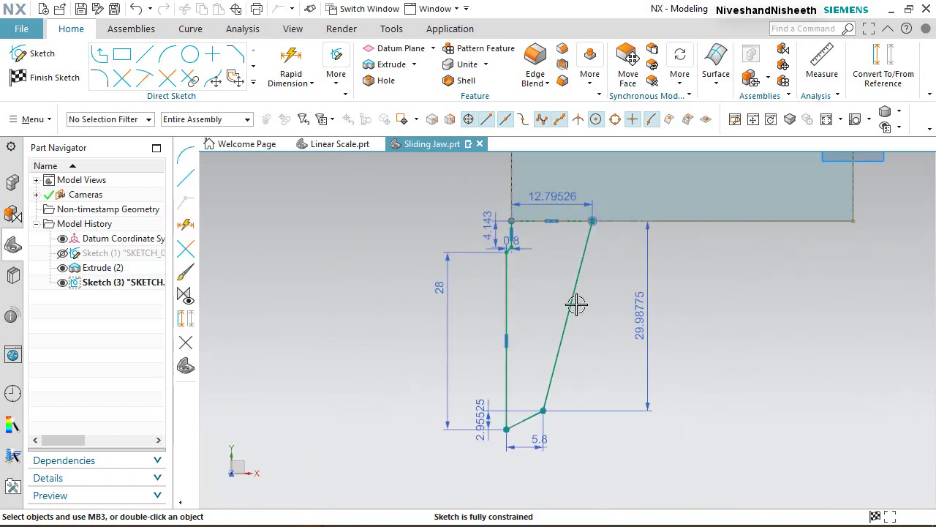
Step: Finish the lower measuring jaw sketch and show the part in an isometric view
click(52, 76)
click(869, 121)
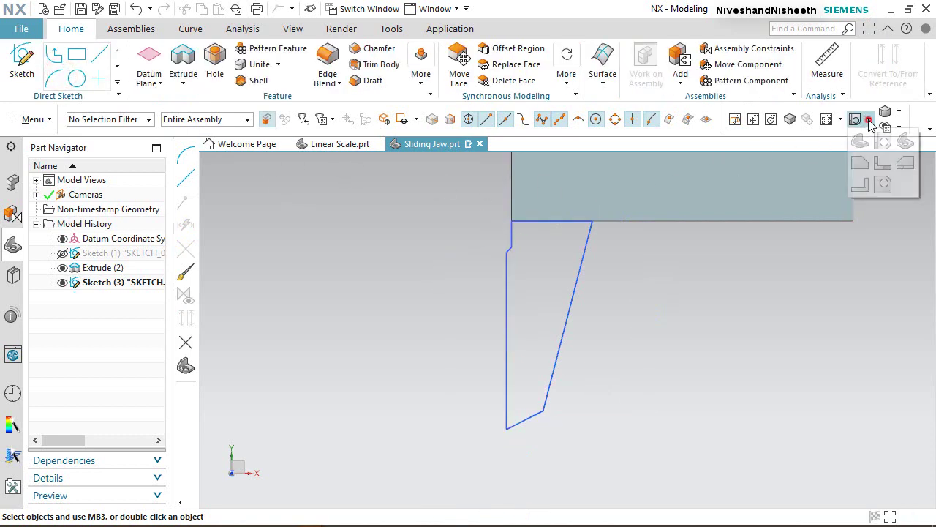
click(898, 139)
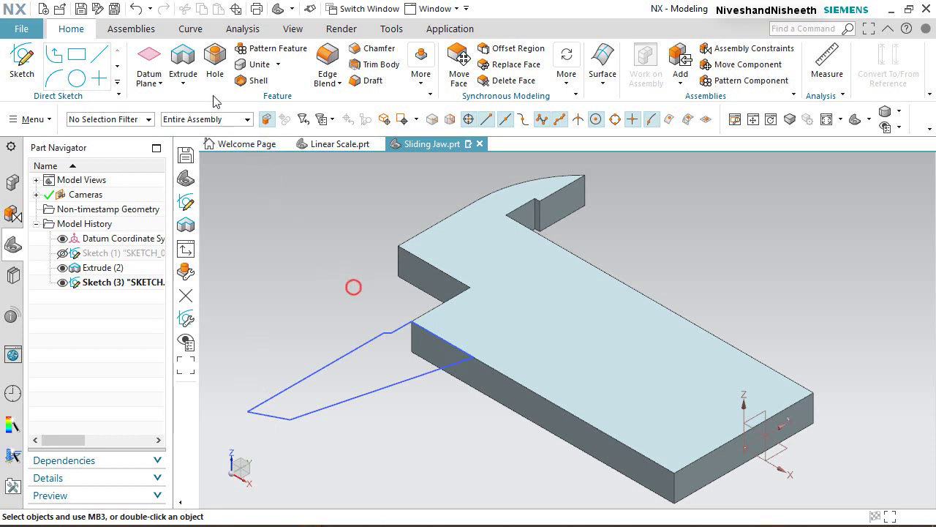
Step: Extrude the closed lower jaw profile 2.9 mm downward in the reversed direction and unite it with the sliding jaw body
click(183, 62)
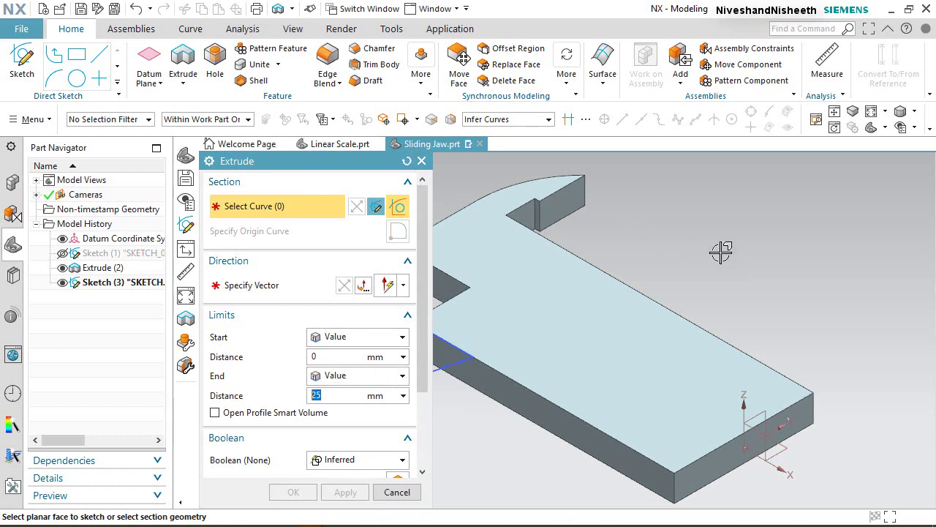
scroll(787, 286, up, 3)
scroll(568, 307, down, 3)
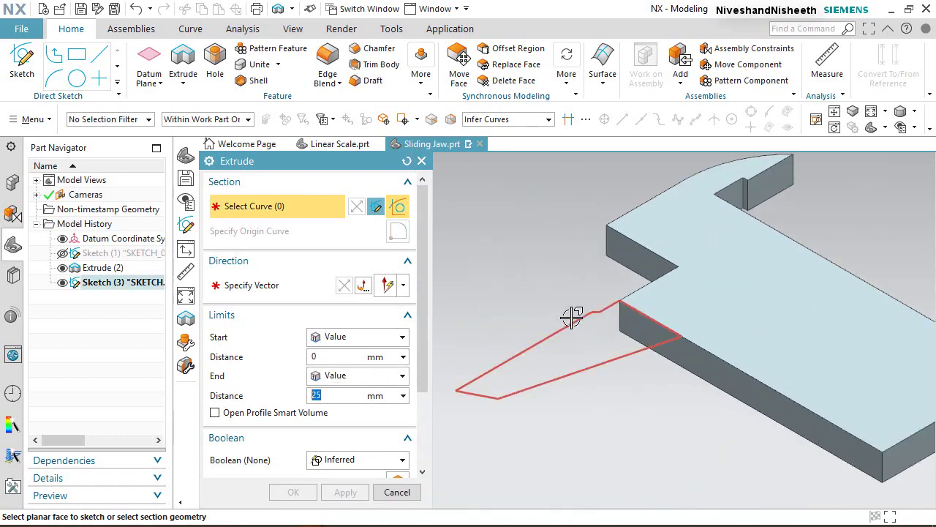
click(569, 316)
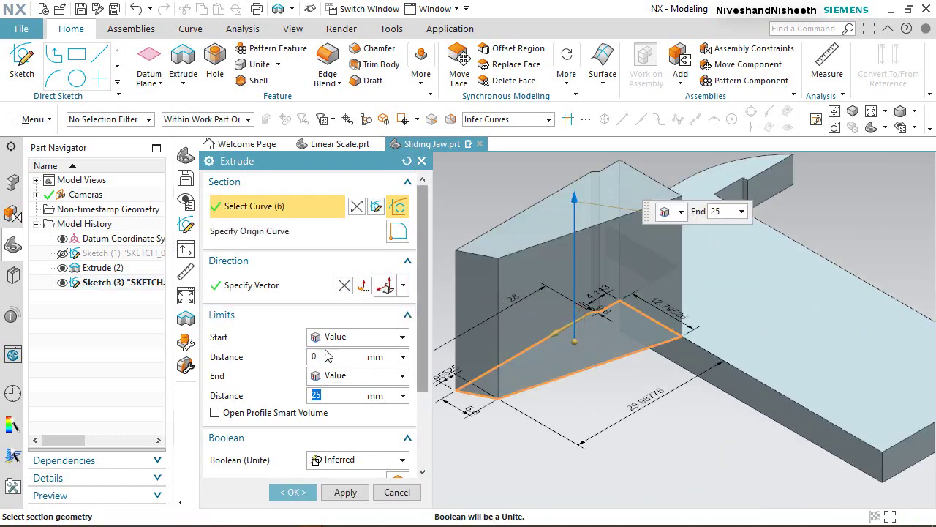
click(344, 284)
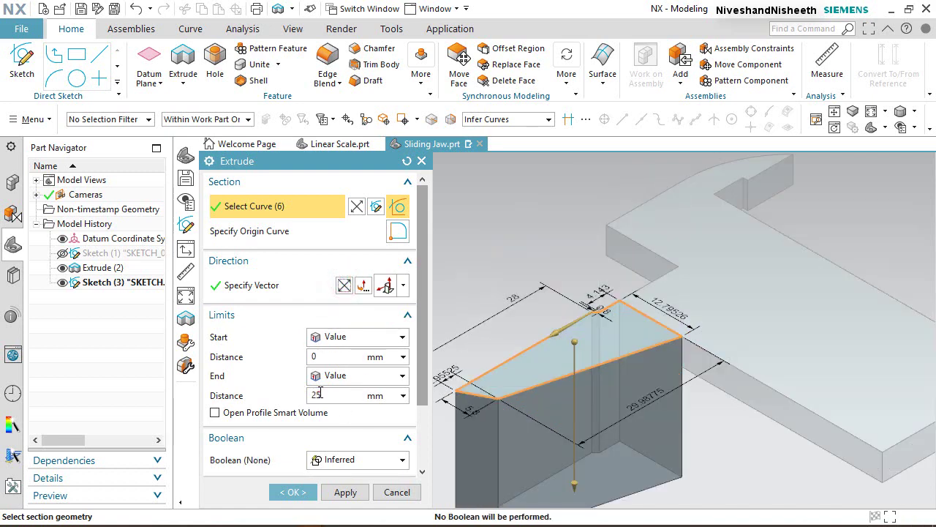
click(318, 394)
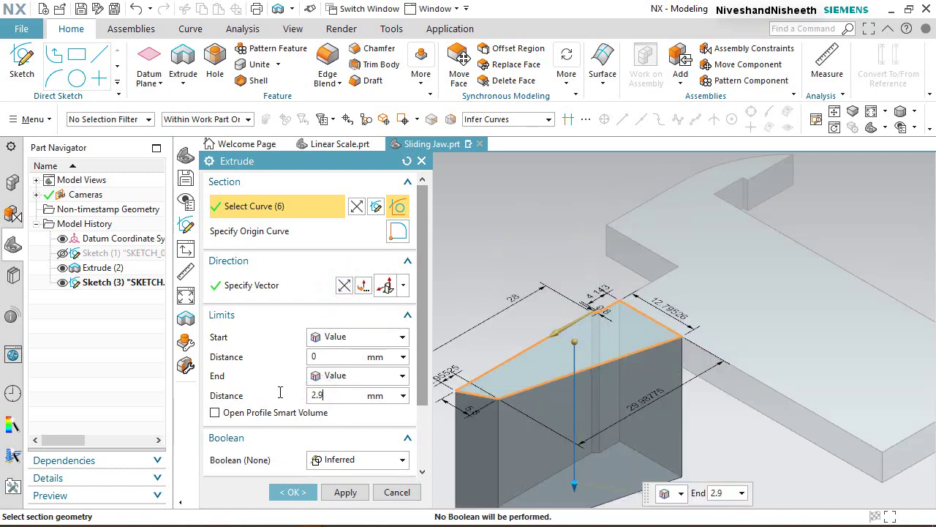
key(Return)
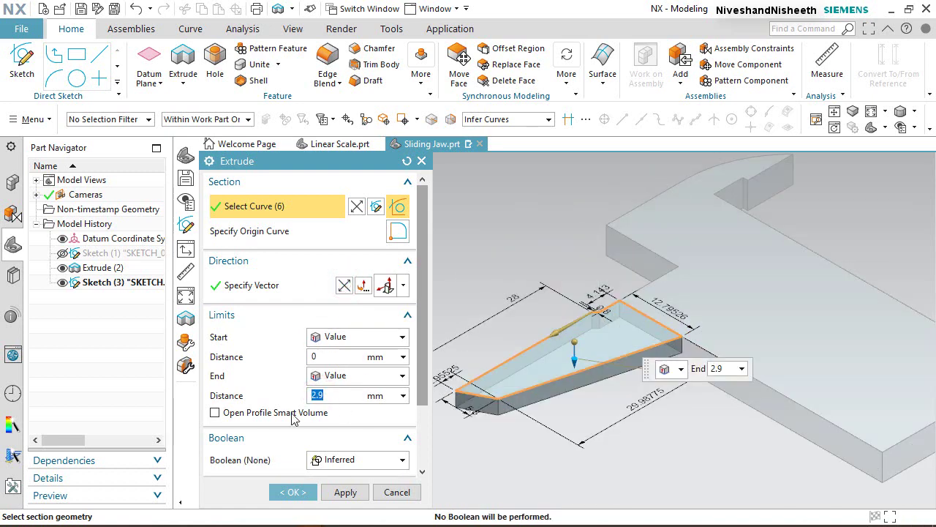
click(338, 459)
click(330, 383)
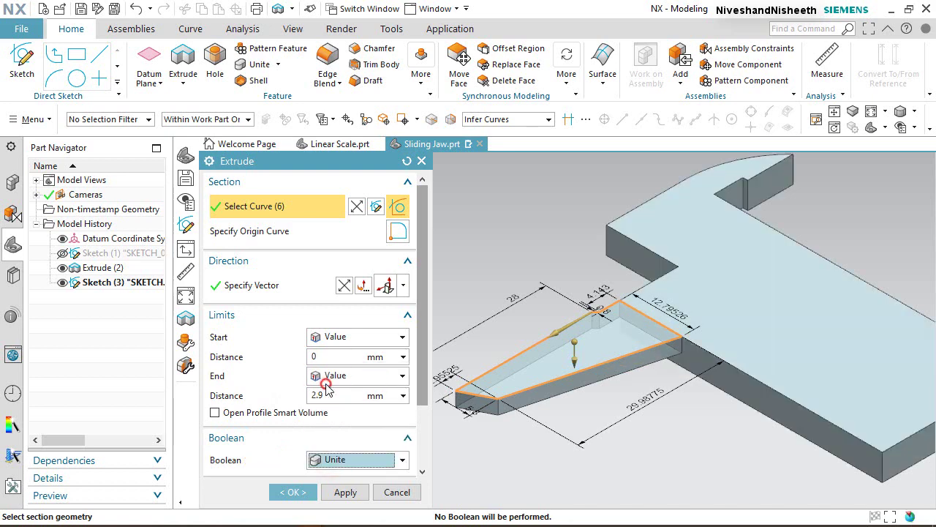
click(310, 493)
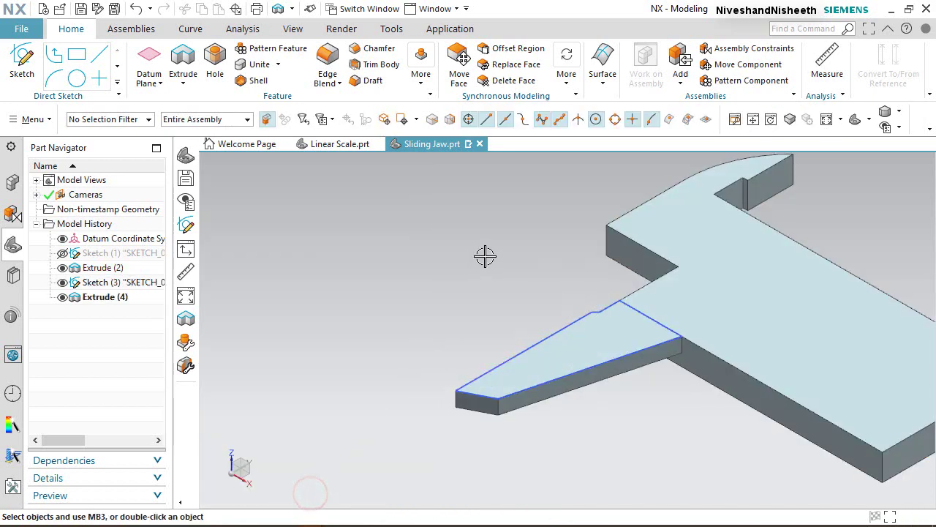
Step: Hide the lower jaw sketch, check the part's underside and restore the isometric view
click(63, 282)
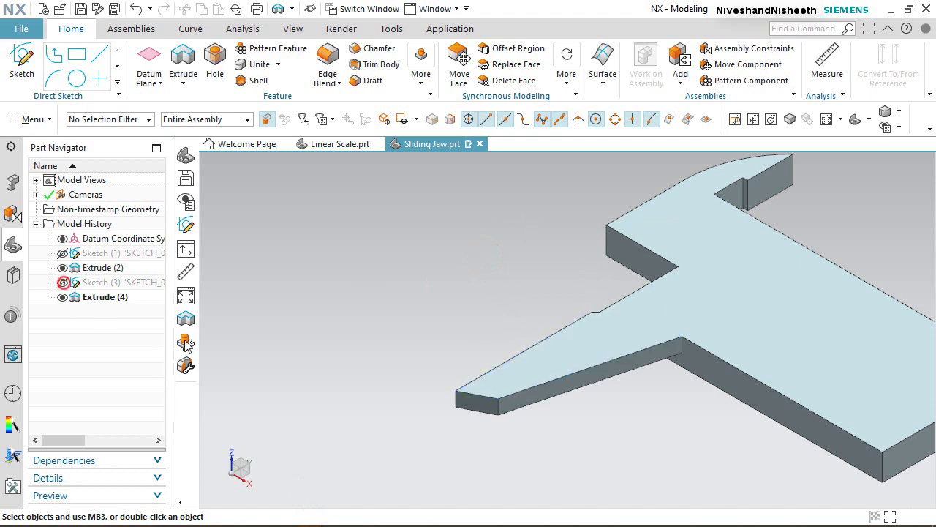
mouse_move(623, 334)
middle_down()
mouse_move(622, 368)
mouse_move(568, 330)
mouse_move(512, 268)
mouse_move(616, 352)
mouse_move(623, 338)
middle_up()
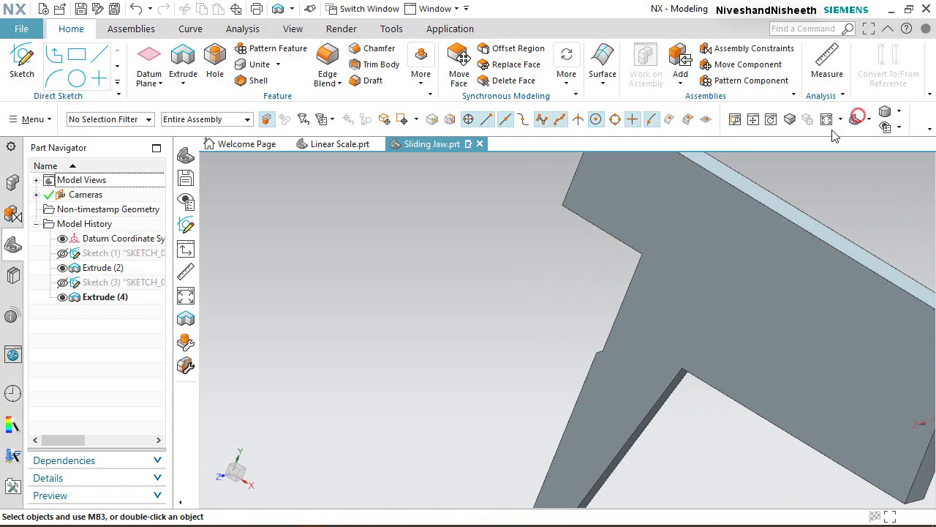
click(856, 119)
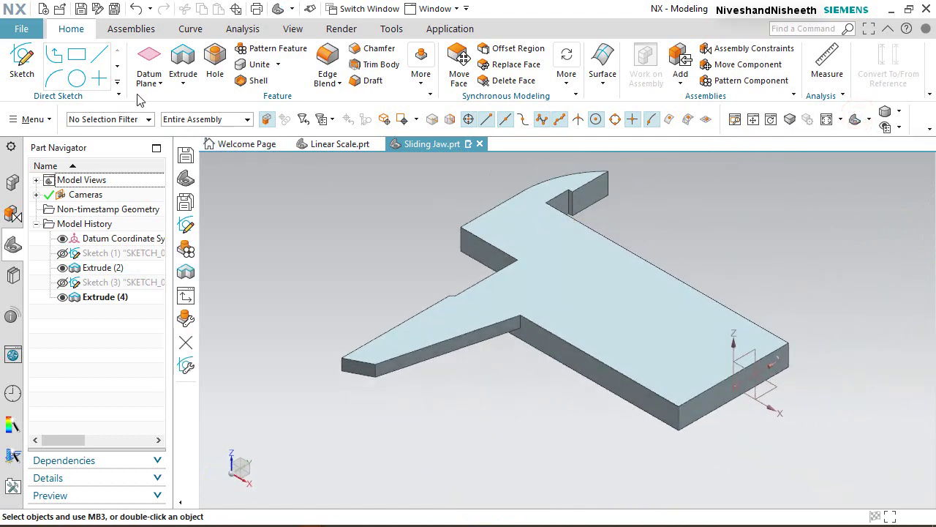
Step: Create a sketch on the body's top face with its X-axis along the long lower-jaw-side edge and origin at that edge's far end corner
click(22, 59)
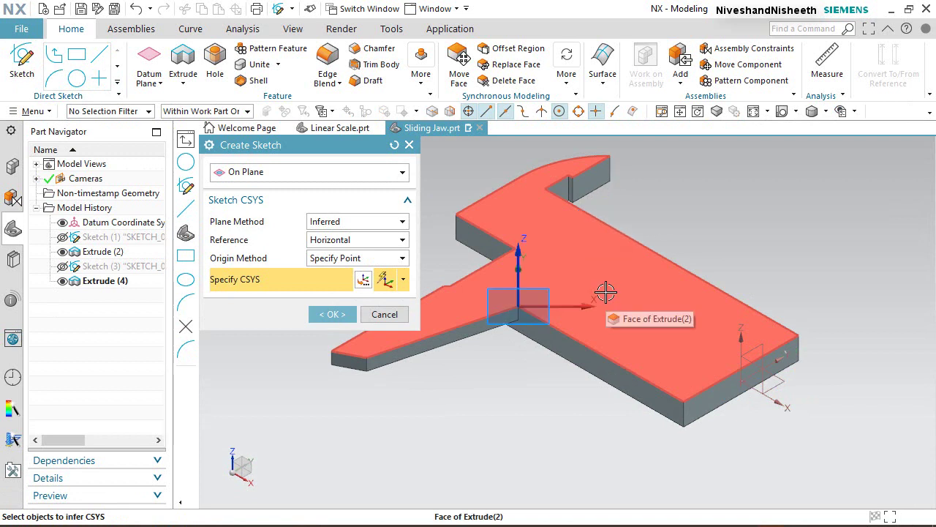
click(472, 272)
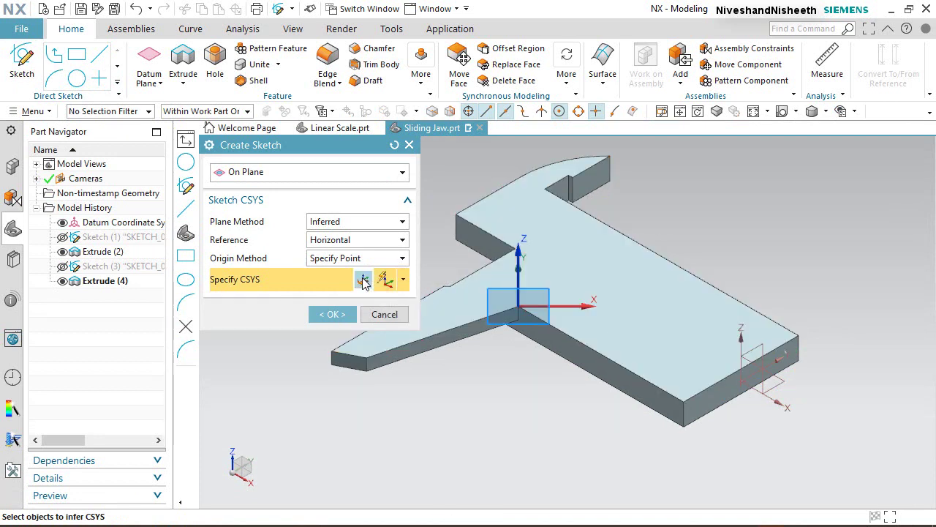
click(363, 279)
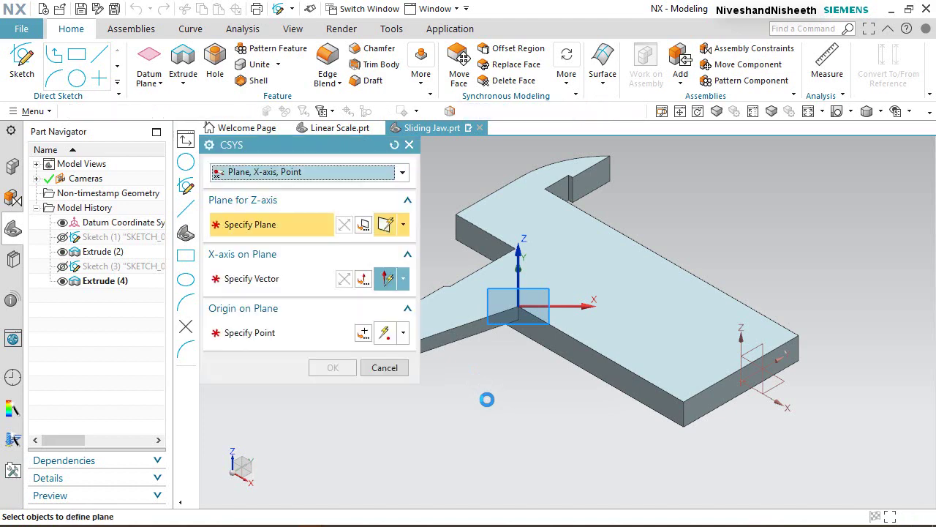
click(635, 305)
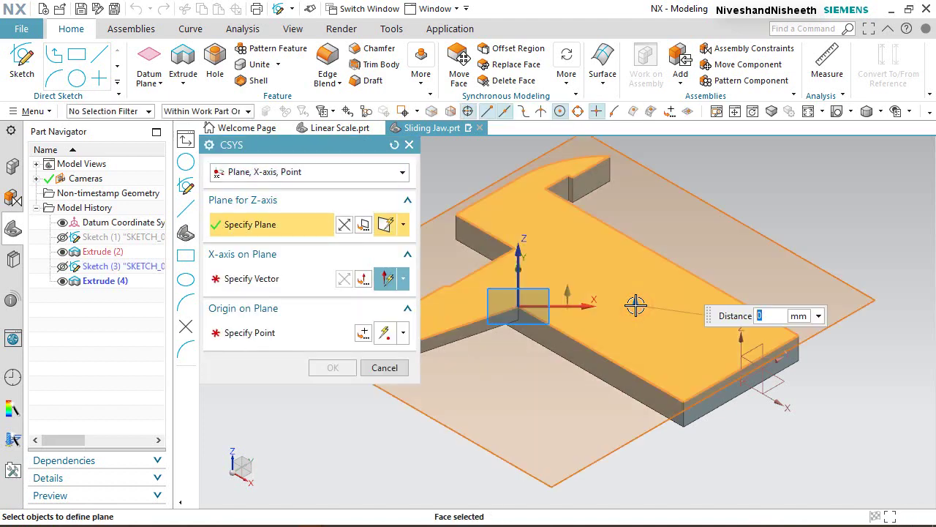
click(258, 284)
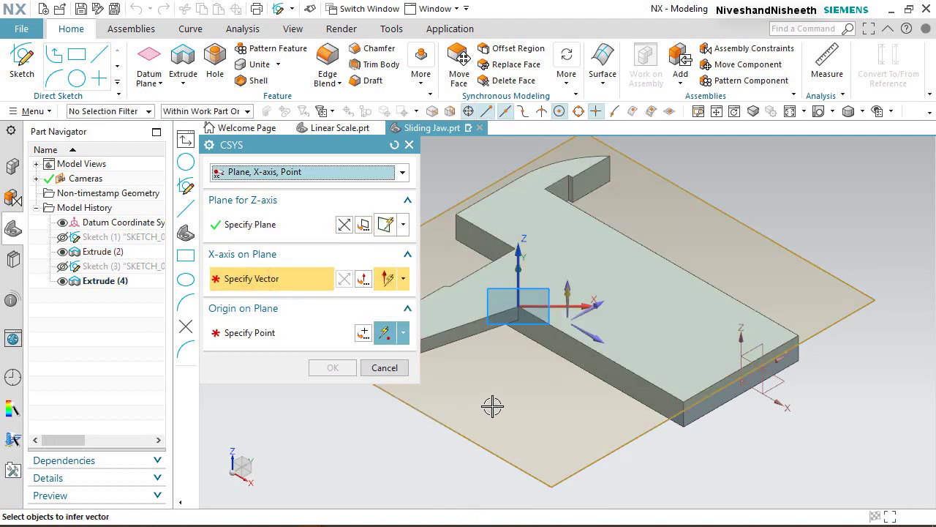
click(568, 336)
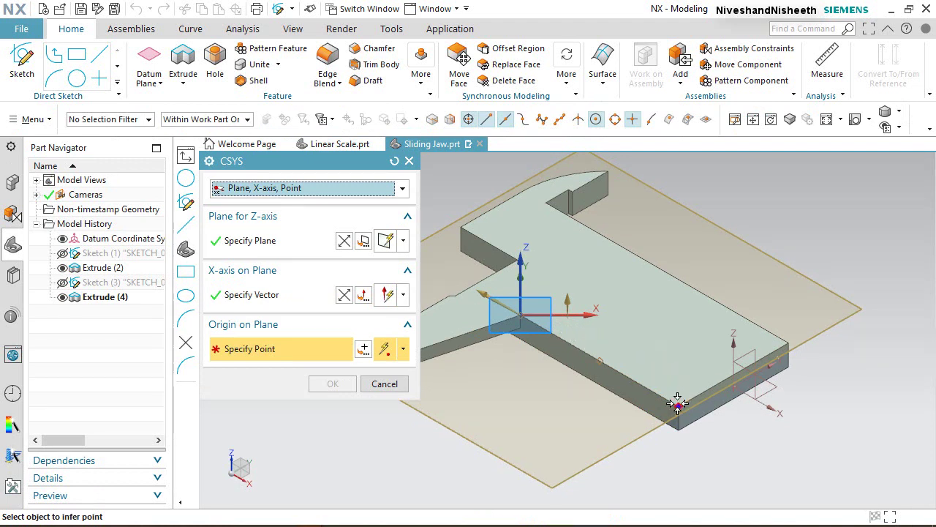
click(677, 403)
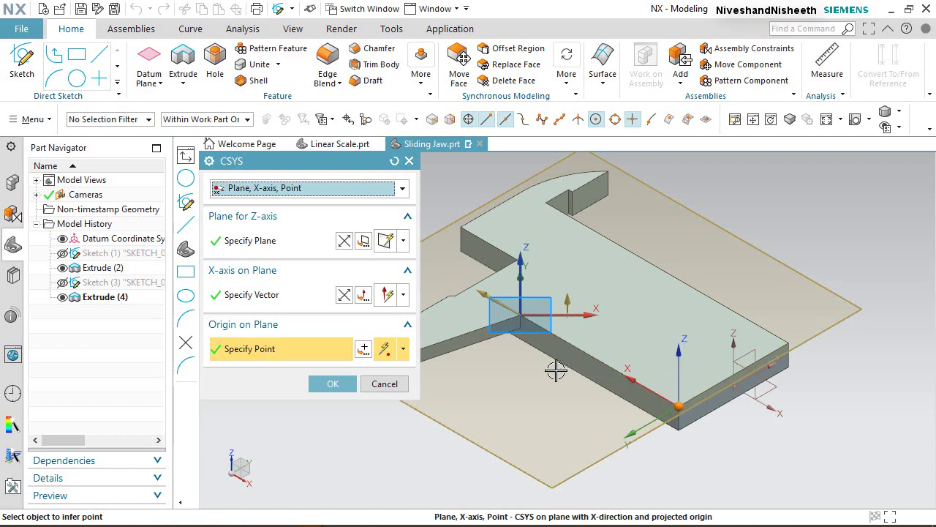
click(330, 383)
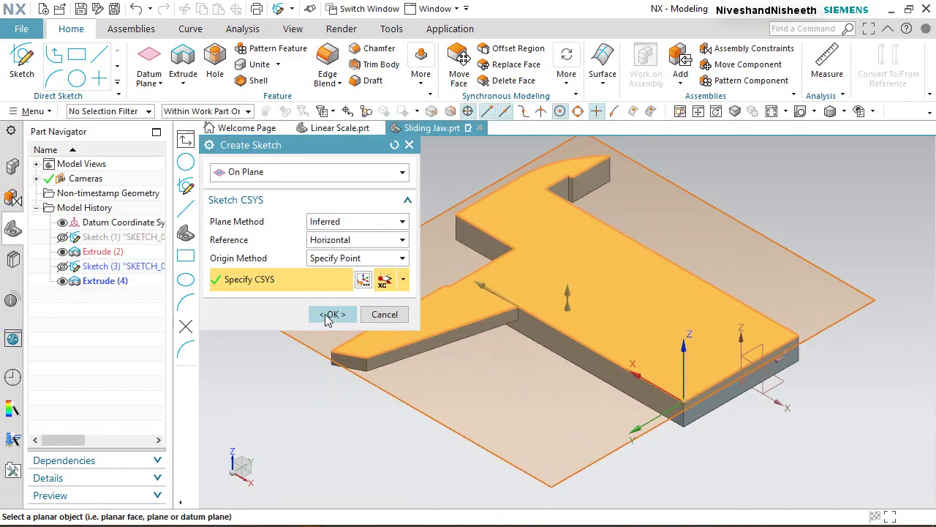
click(329, 316)
Step: Project all edges of the sliding jaw's top face into the new sketch
middle_drag(529, 397, 522, 447)
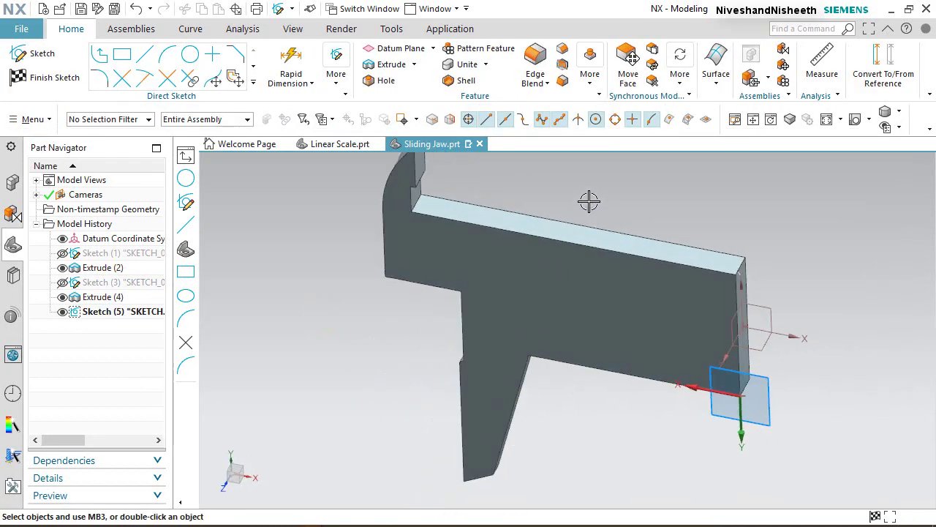
right_drag(589, 202, 568, 200)
click(252, 82)
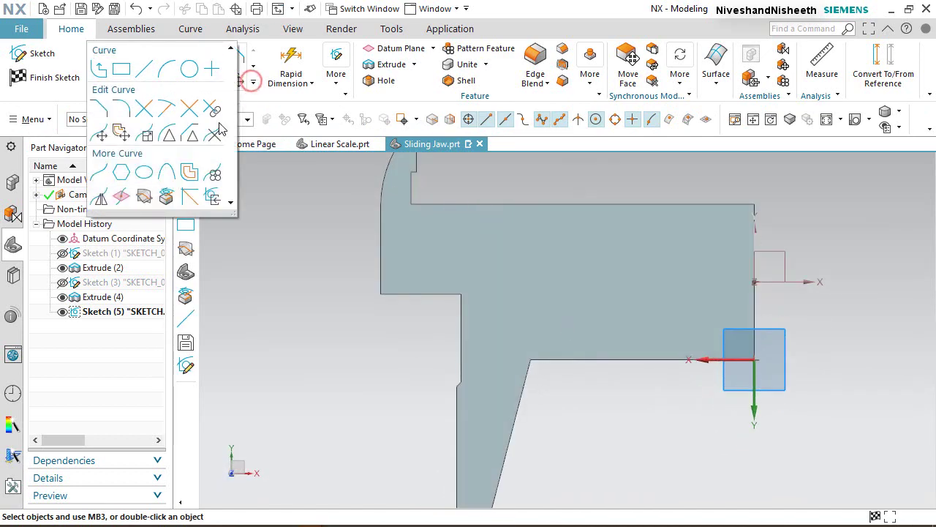
click(158, 197)
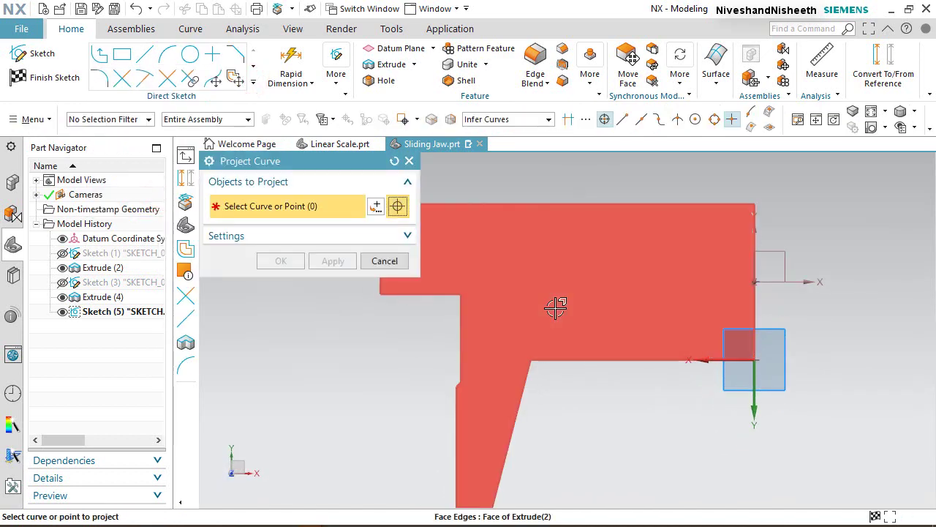
click(554, 307)
click(281, 261)
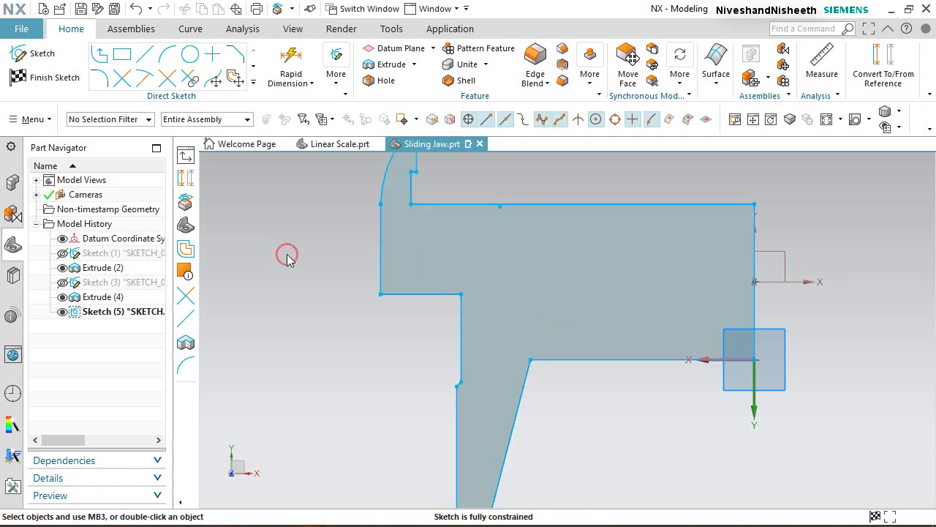
Step: Convert all the projected outline curves to reference using the Curve selection filter, and restore No Selection Filter
scroll(482, 294, down, 2)
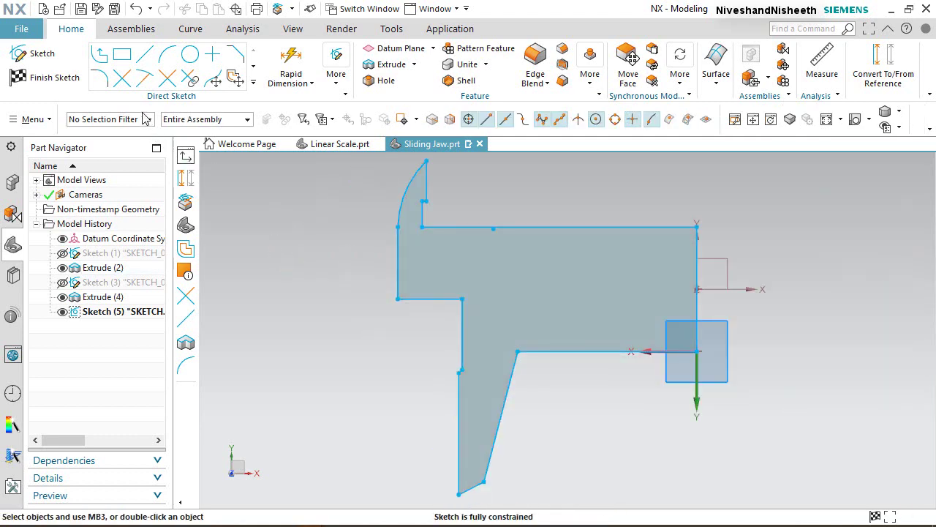
click(146, 119)
click(101, 154)
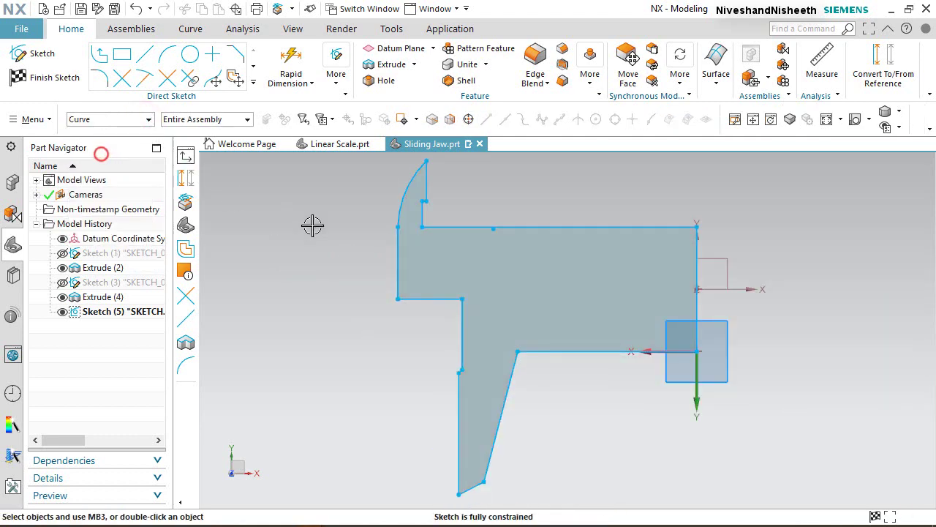
scroll(525, 311, down, 2)
drag(450, 230, 733, 451)
click(865, 73)
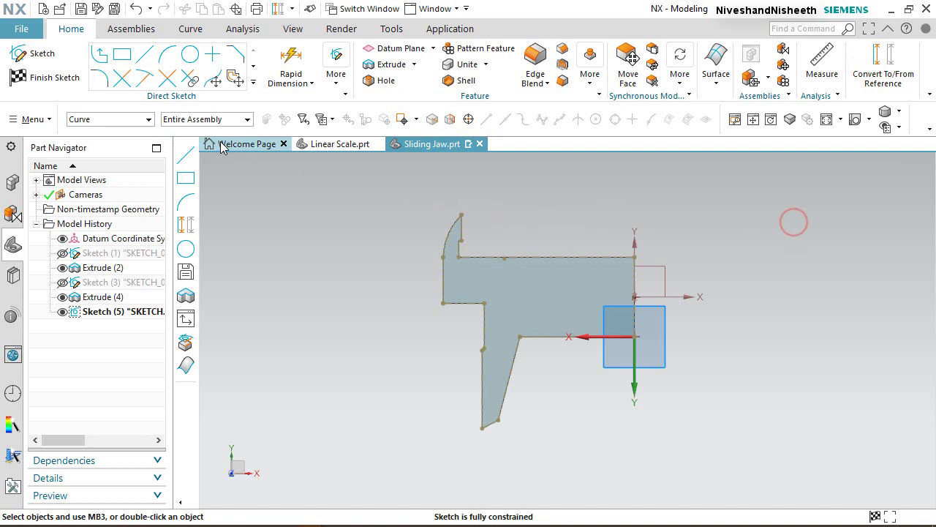
click(148, 119)
click(127, 132)
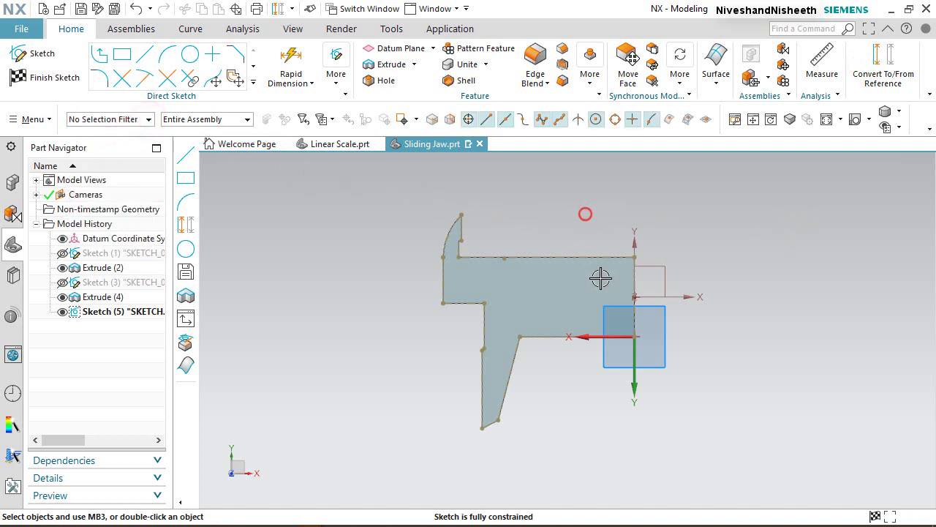
Step: Draw a three-point rectangle with an 18.6 mm side on the body's plain end edge, extending lengthwise across the body towards the jaws
scroll(600, 278, up, 3)
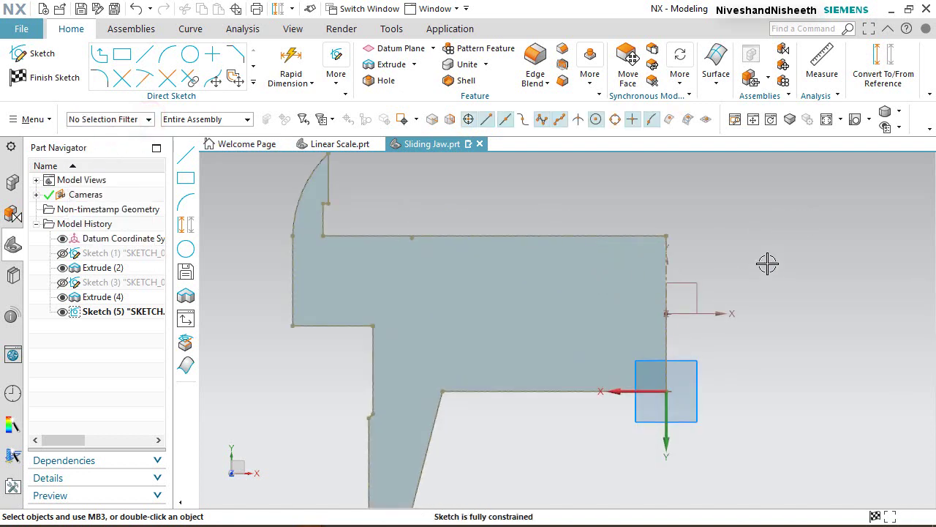
click(122, 57)
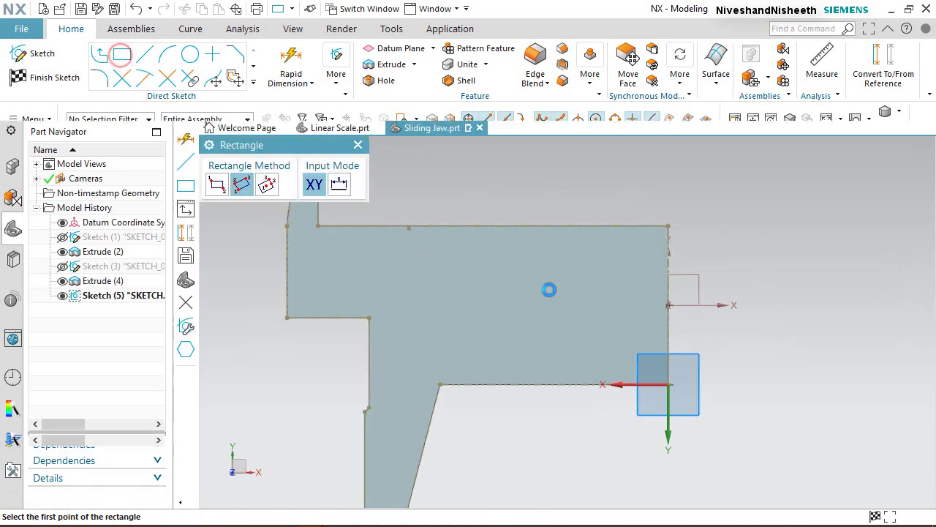
click(667, 251)
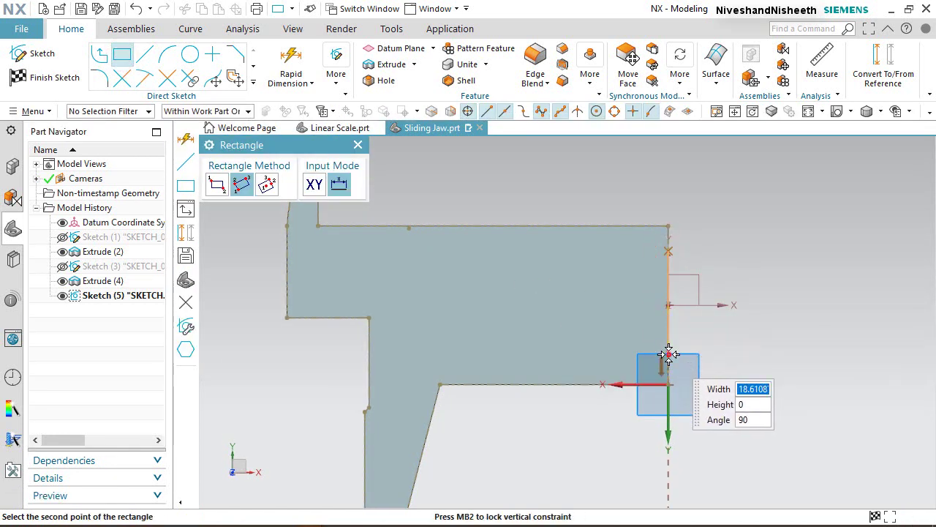
click(668, 354)
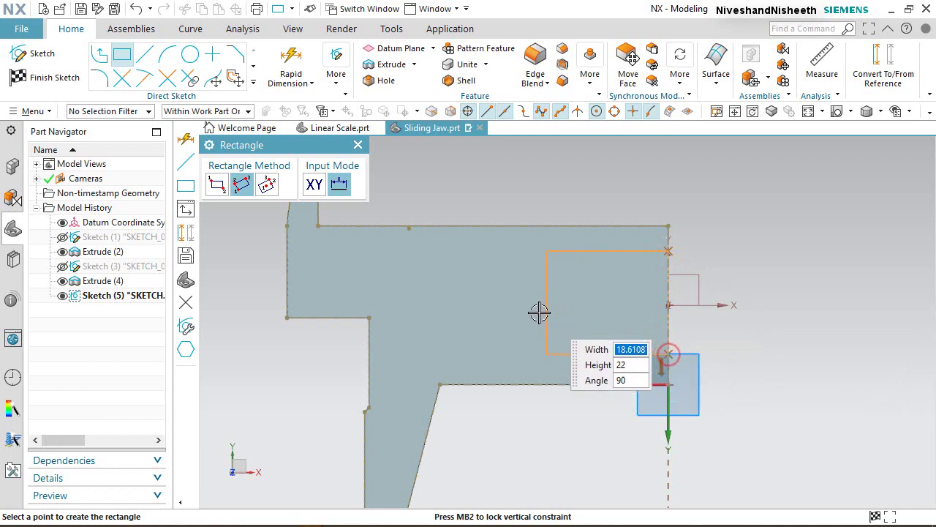
click(344, 291)
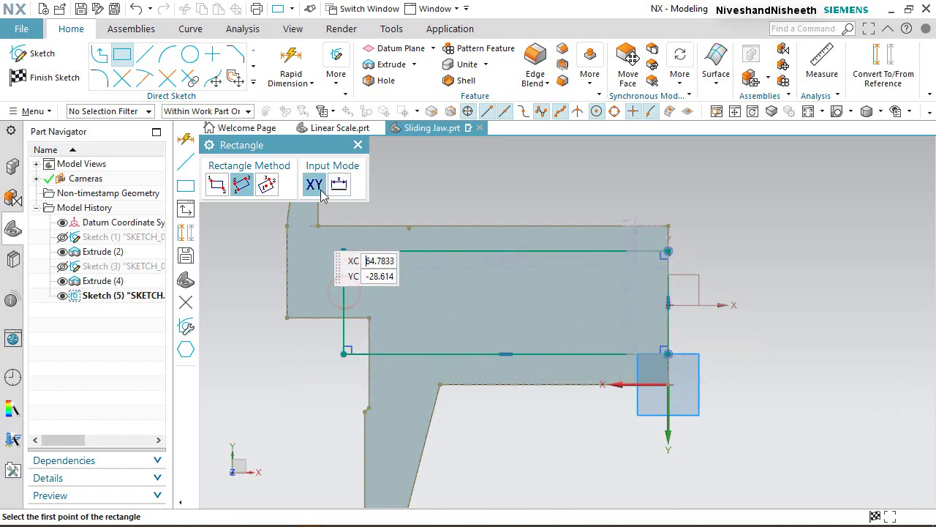
click(357, 144)
scroll(699, 338, down, 5)
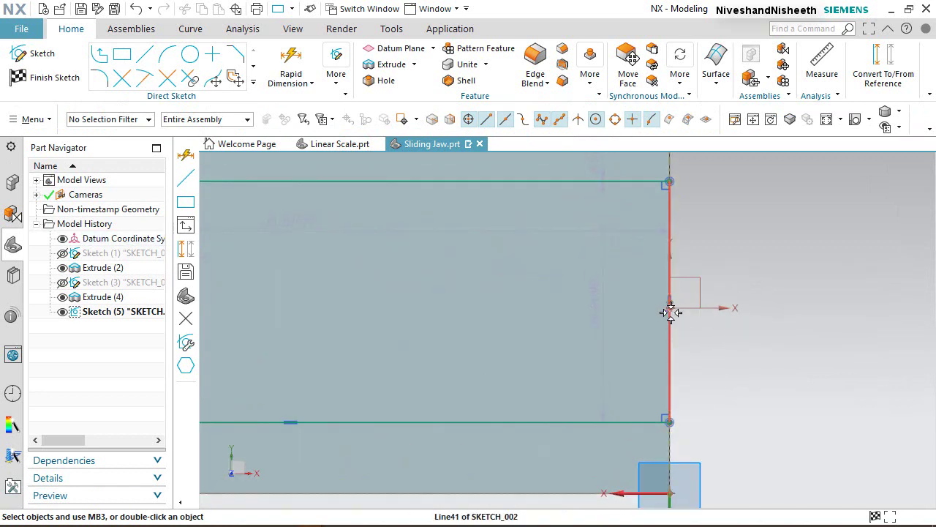
Step: Make the midpoint of the rectangle's end side coincident with the midpoint of the body's plain end edge
scroll(670, 305, up, 3)
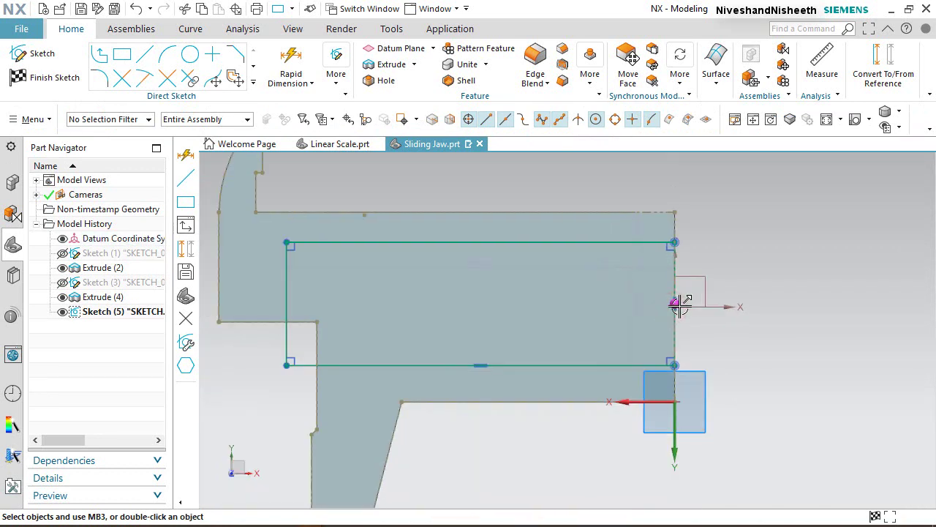
scroll(673, 304, down, 4)
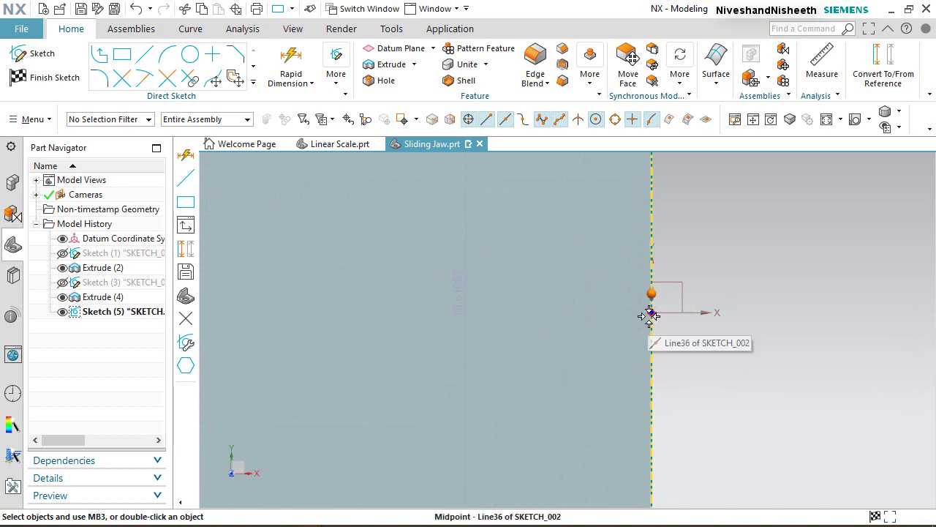
click(649, 315)
click(711, 323)
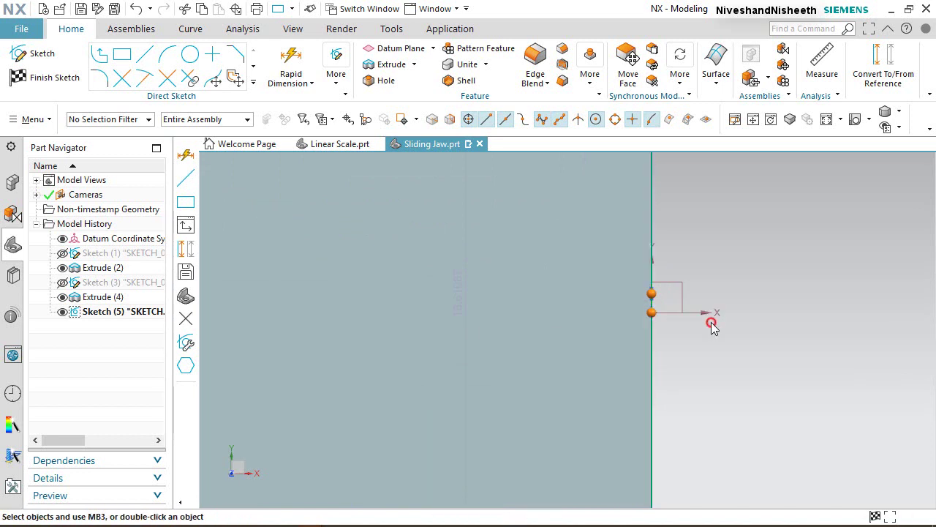
click(739, 296)
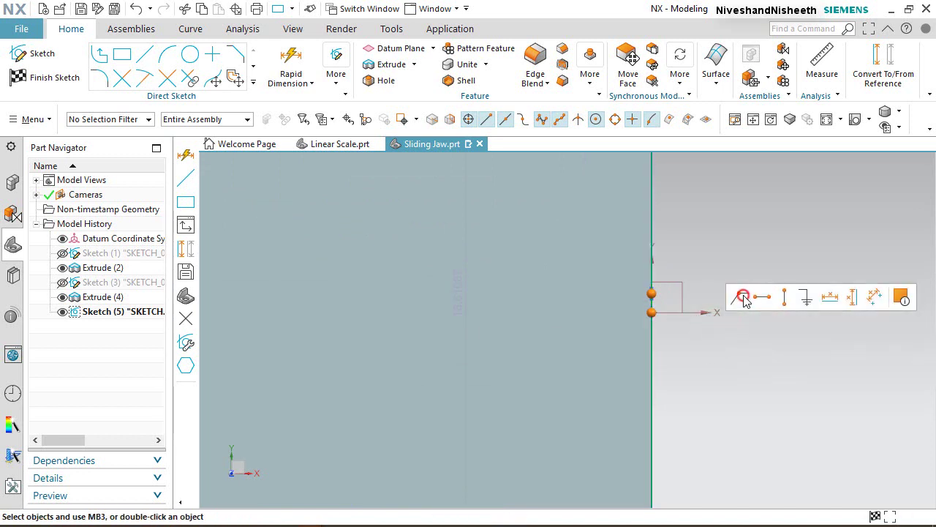
scroll(746, 301, down, 5)
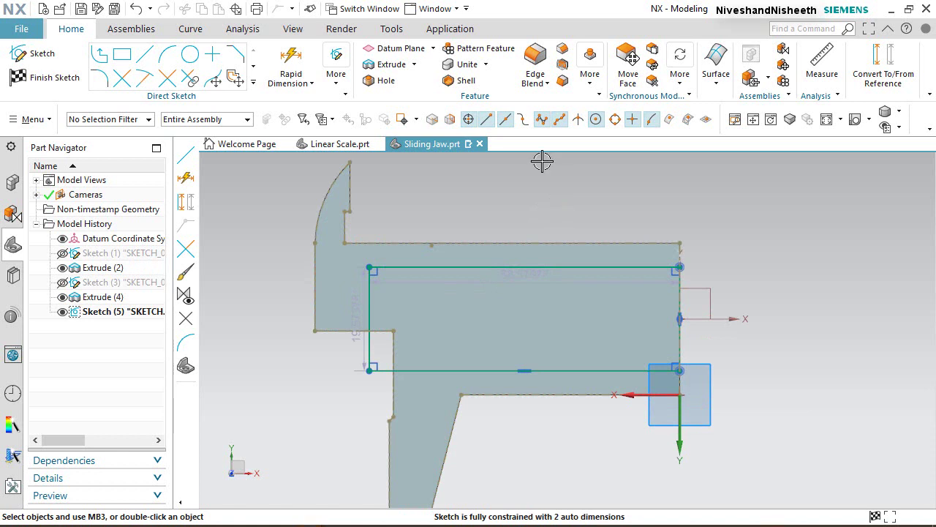
Step: Move the rectangle's width dimension outside the body's plain end and set it to 16 mm
drag(358, 316, 787, 307)
double_click(786, 308)
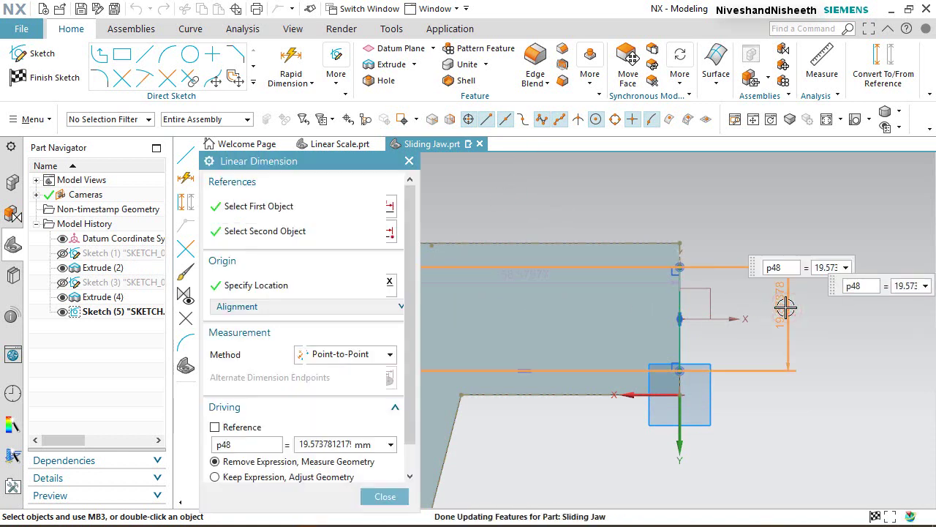
text(16)
key(Return)
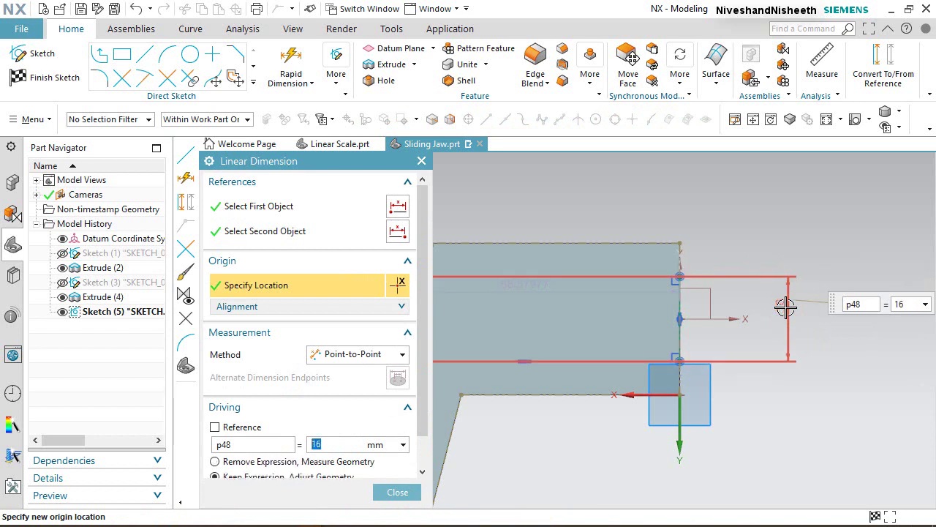
click(397, 493)
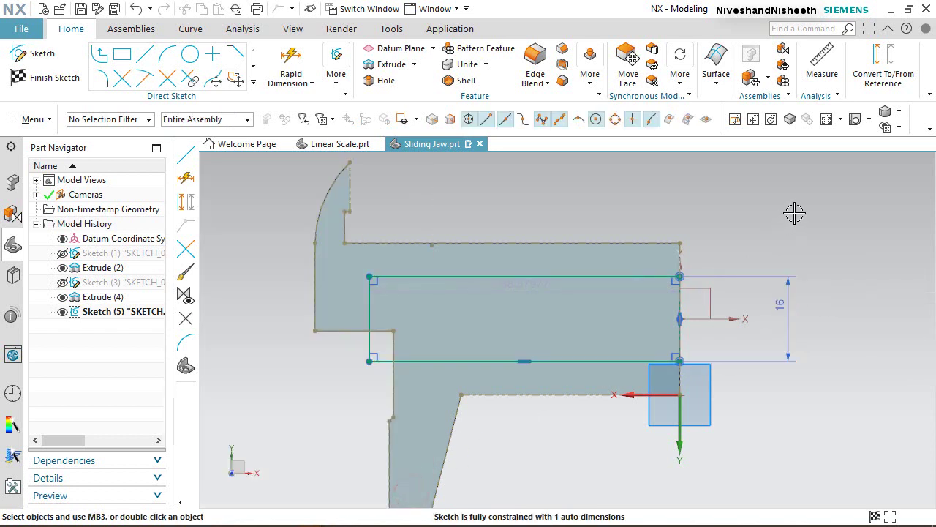
Step: Constrain the rectangle's jaw-side short edge collinear with the body's short step edge beside the lower jaw
click(372, 301)
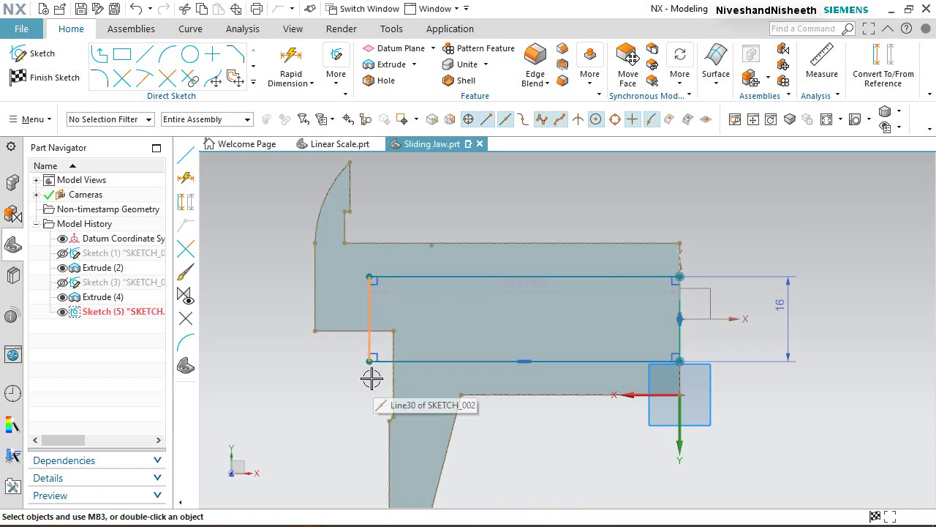
click(392, 375)
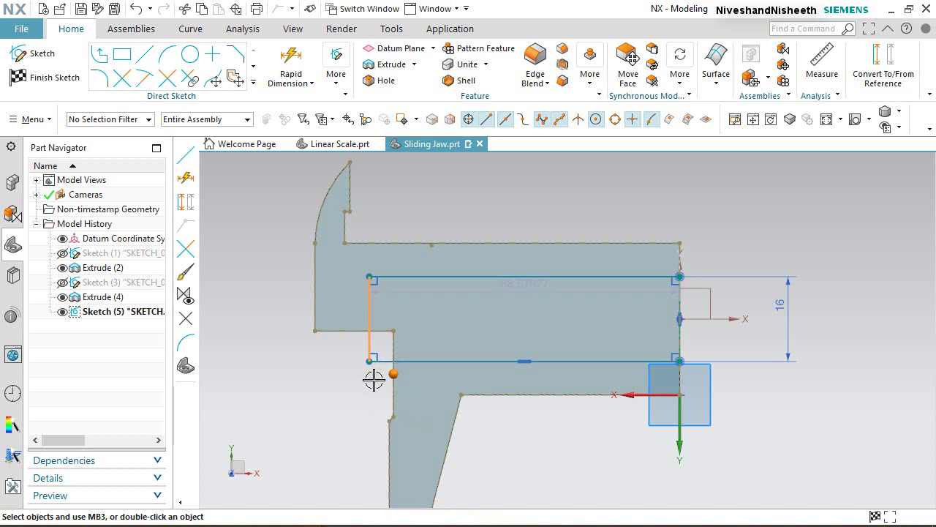
click(369, 345)
click(368, 315)
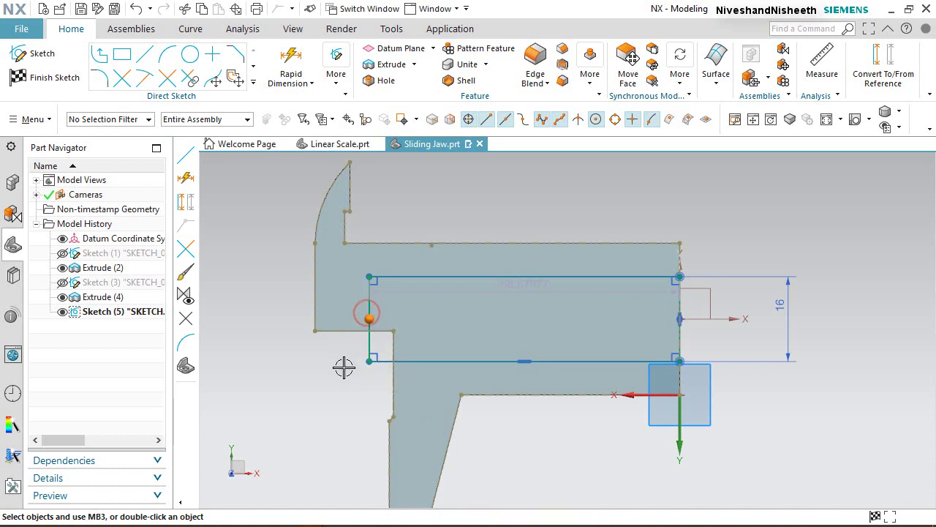
click(370, 342)
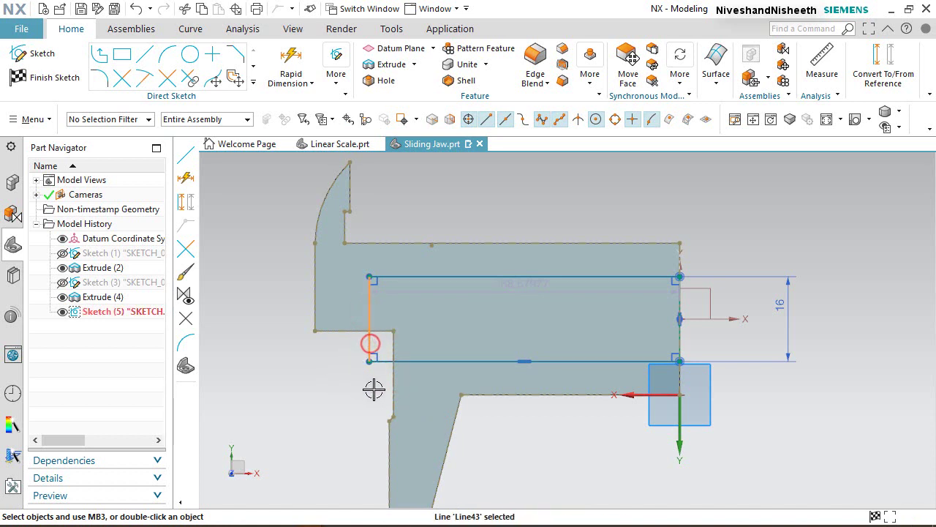
click(394, 386)
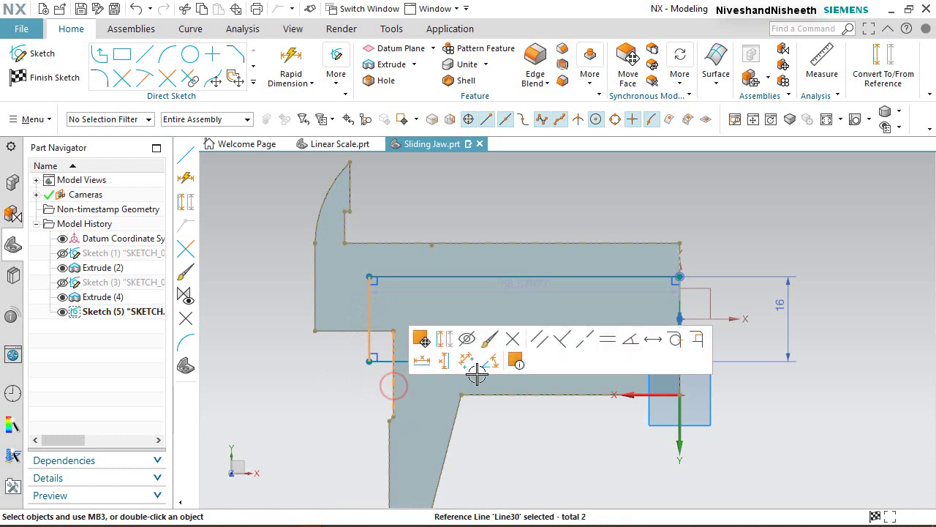
click(588, 339)
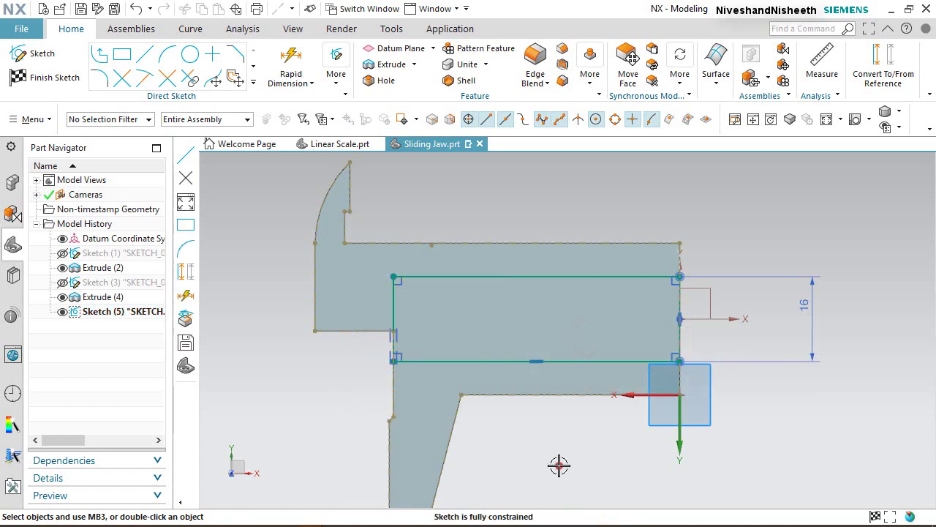
Step: Convert the rectangle's jaw-side short edge to a reference line
click(393, 302)
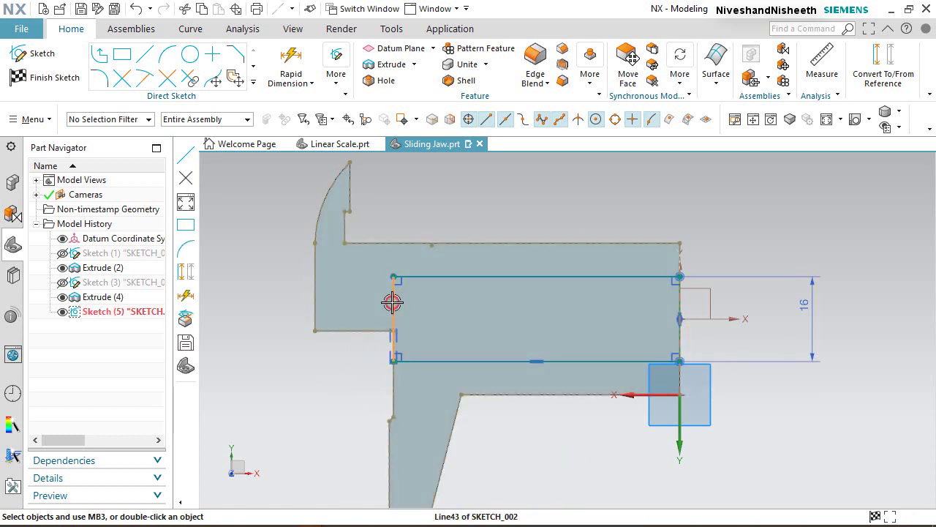
click(466, 252)
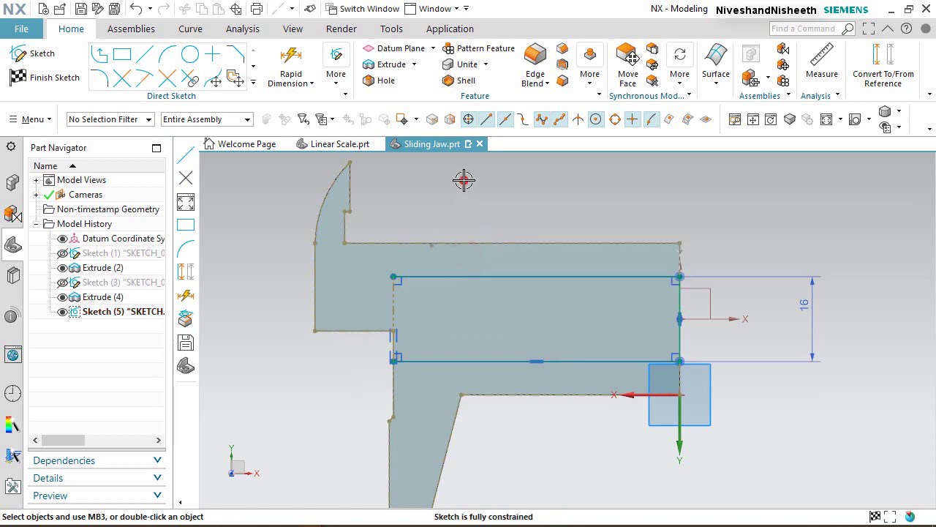
click(463, 180)
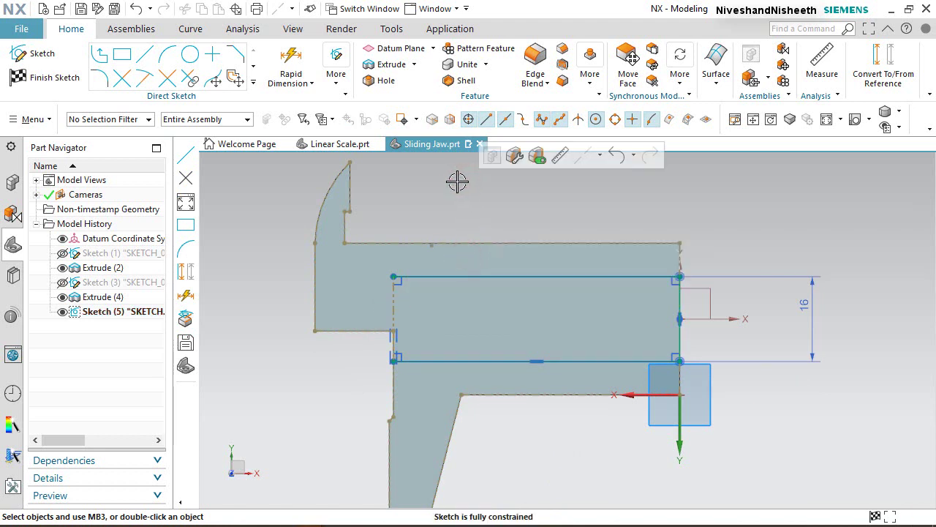
Step: Draw a three-point rectangle over the upper jaw, 42 mm high and about 32 mm wide, from the first rectangle's lower jaw-side corner
click(121, 57)
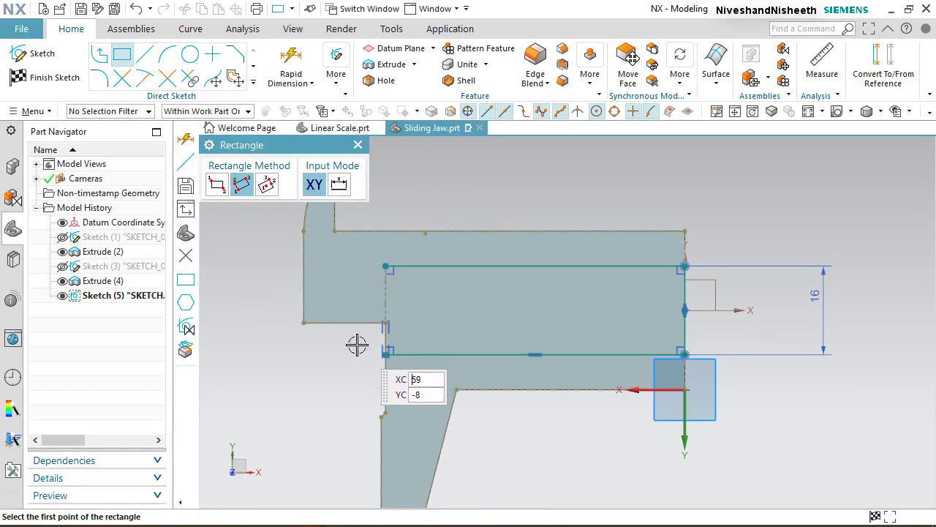
scroll(358, 342, down, 2)
scroll(358, 341, up, 5)
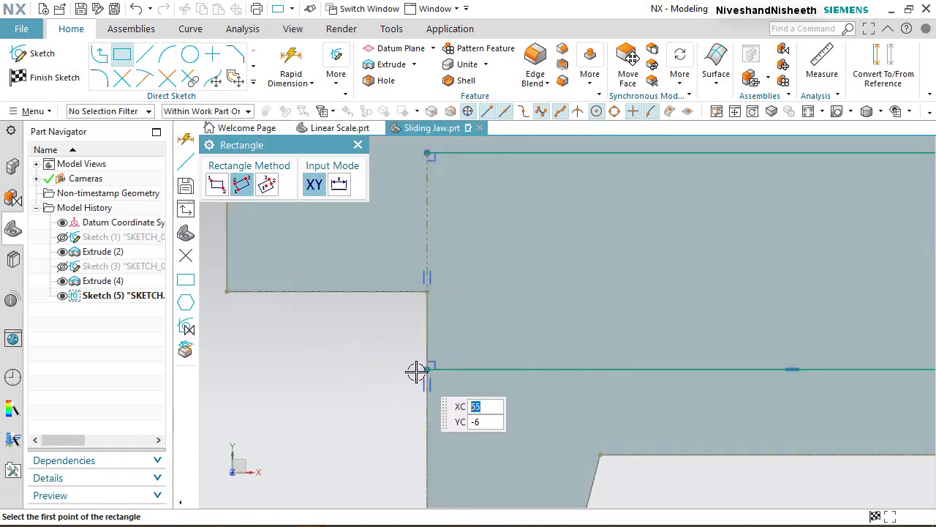
click(428, 368)
scroll(536, 370, down, 3)
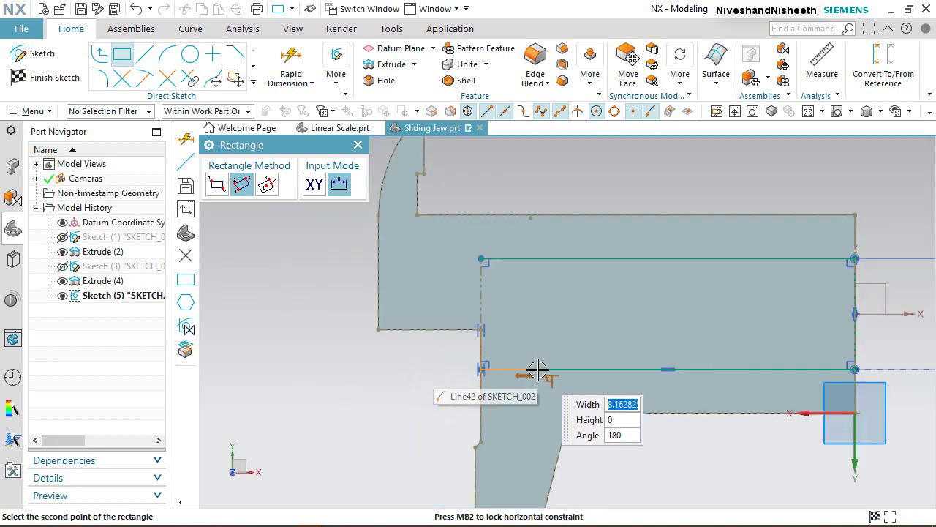
scroll(537, 370, down, 2)
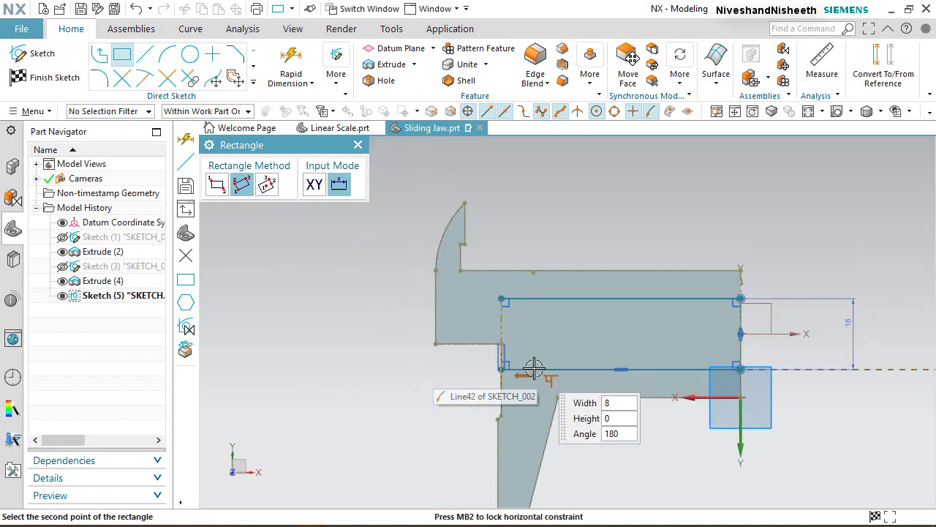
click(499, 183)
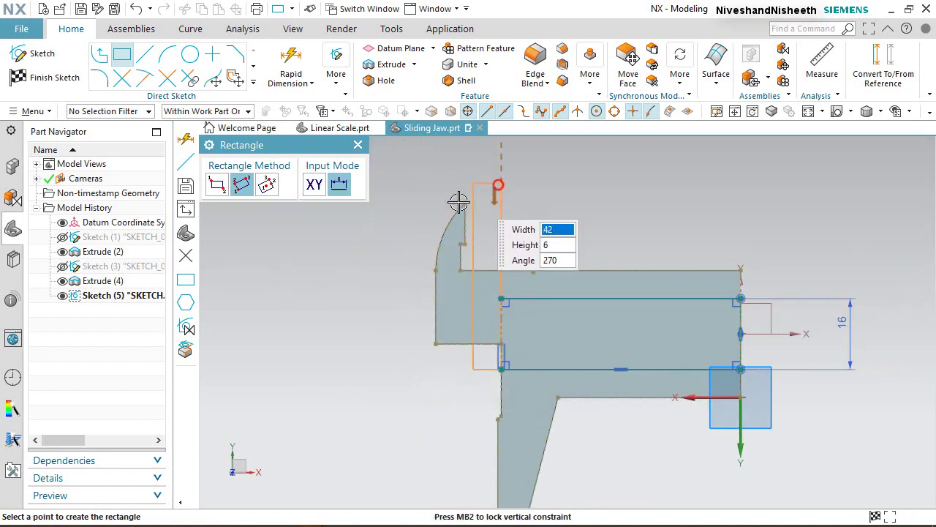
click(360, 239)
click(358, 145)
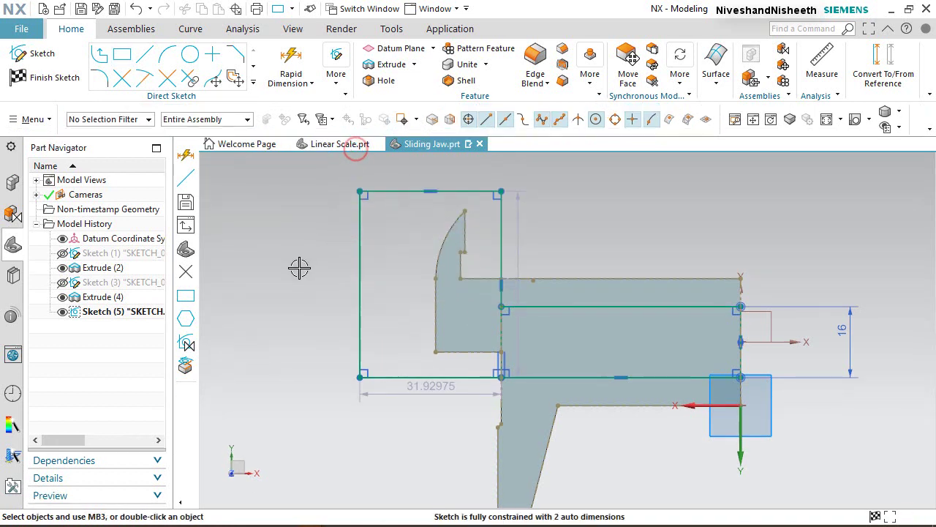
Step: Constrain the new rectangle's outer side collinear with the straight outer edge of the upper jaw
click(299, 268)
click(360, 230)
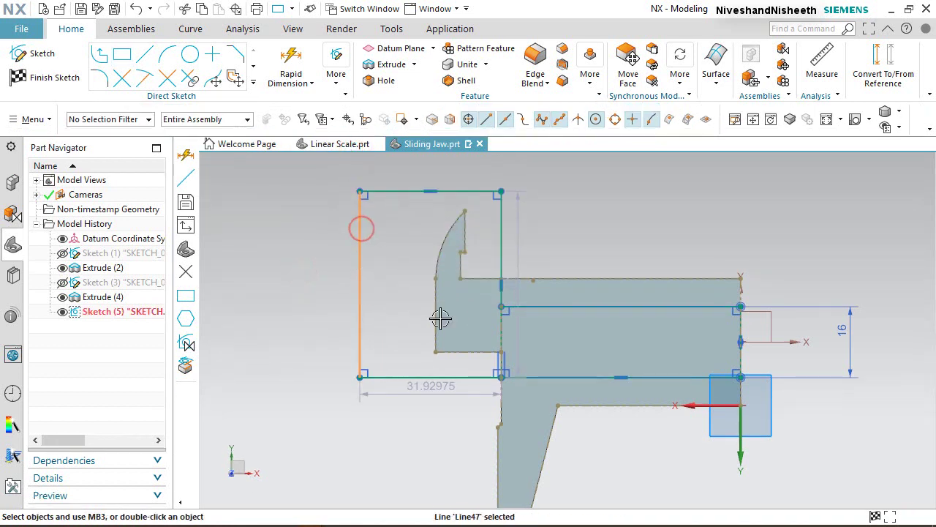
click(436, 328)
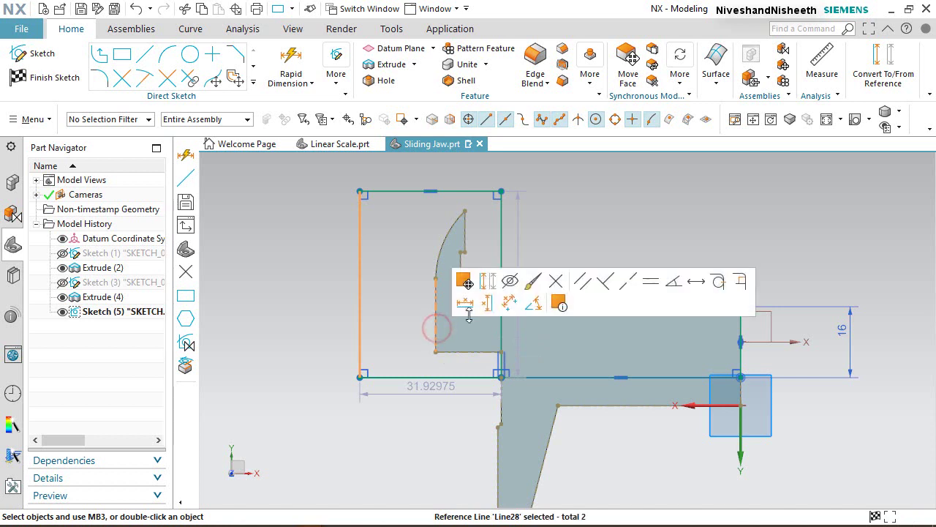
click(626, 286)
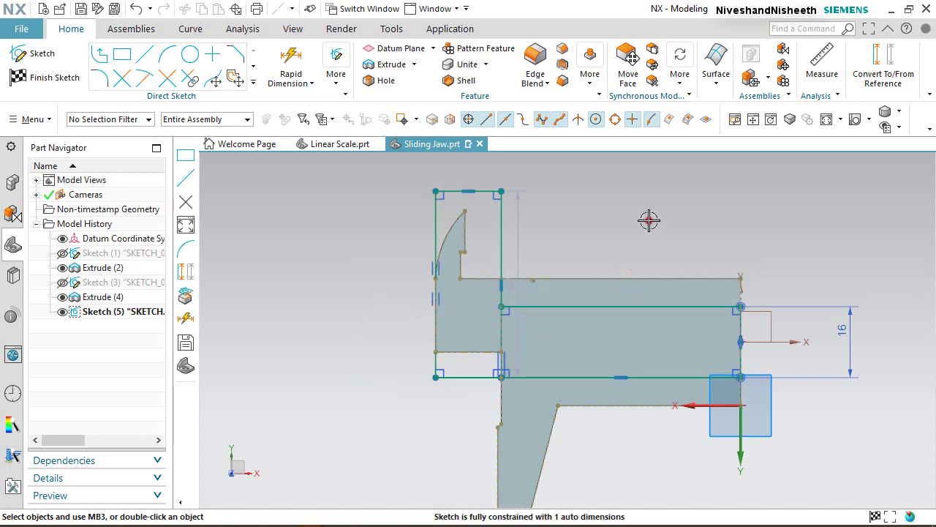
click(649, 220)
Step: Constrain the upper jaw's tip point to lie on the top side of the new rectangle
scroll(482, 199, up, 4)
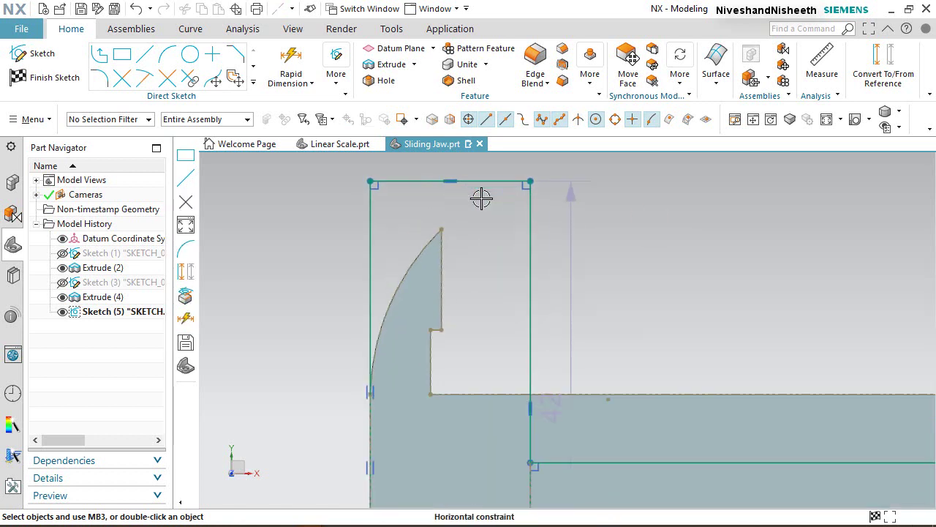
click(485, 182)
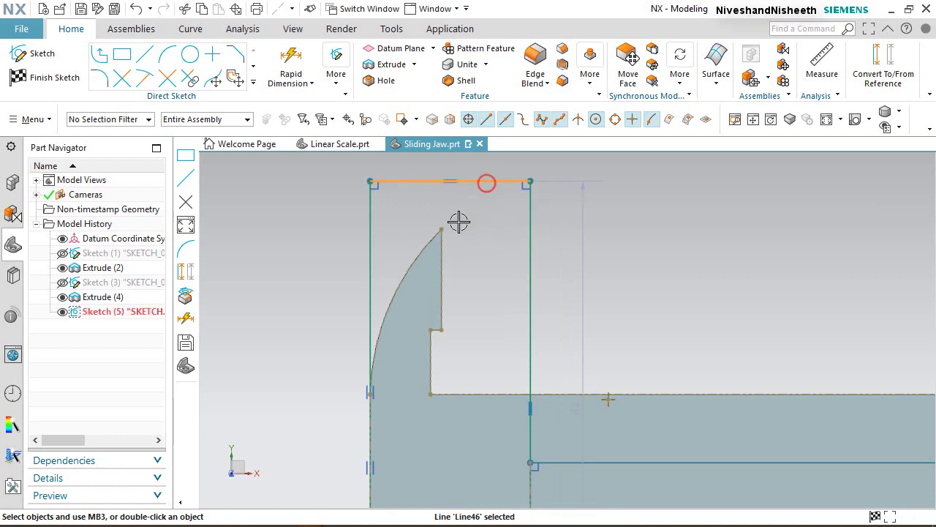
click(440, 229)
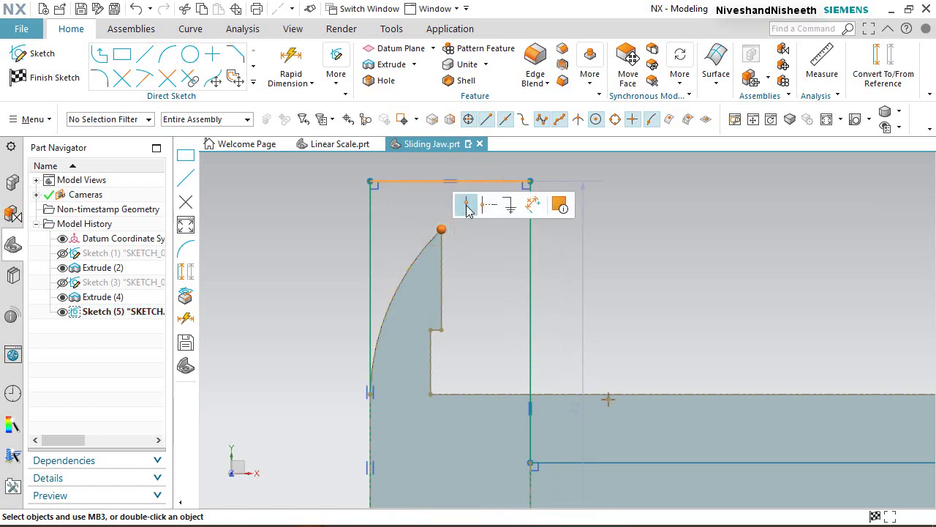
click(467, 206)
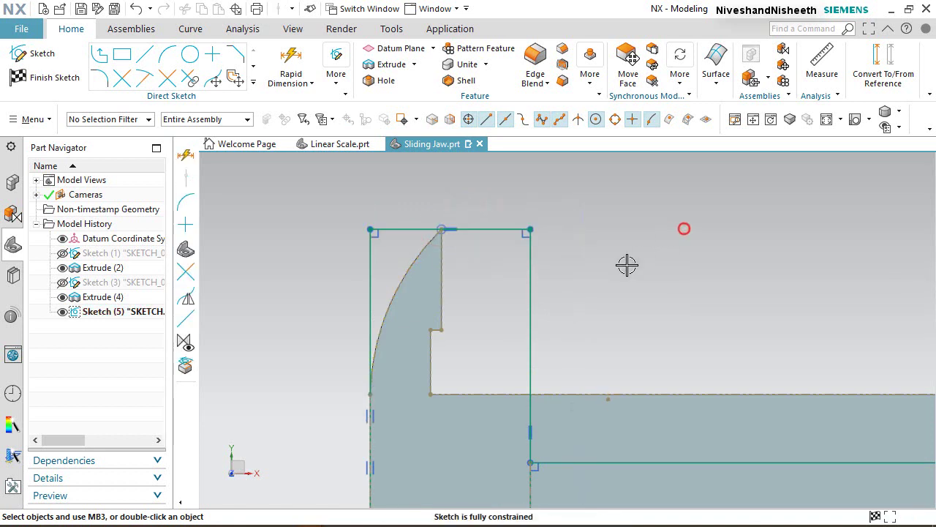
Step: Convert the upper rectangle's body-side vertical edge to reference and draw a vertical line over it from its upper corner to the body rectangle's corner
click(530, 274)
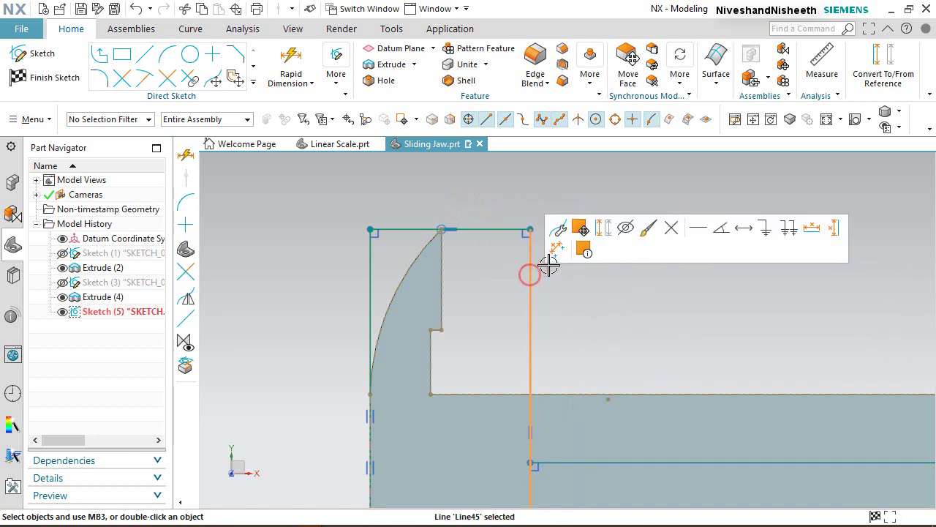
click(599, 228)
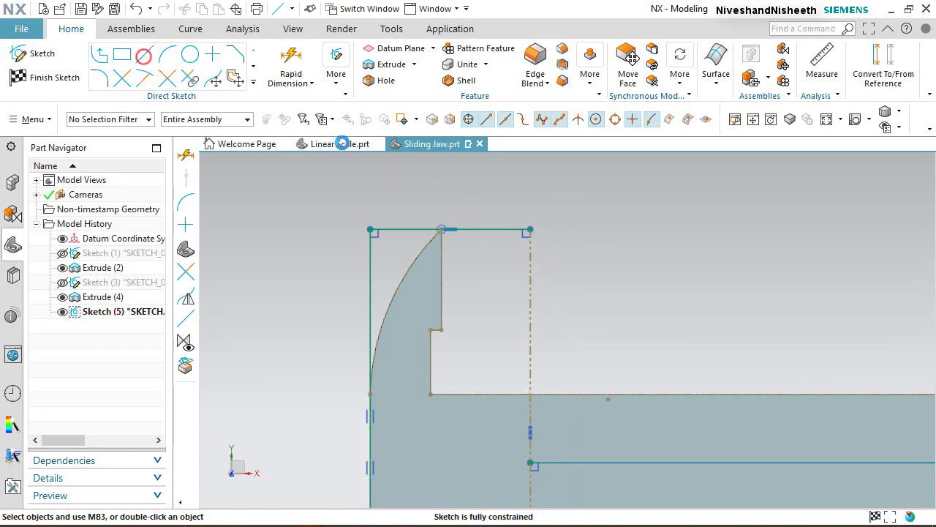
click(528, 219)
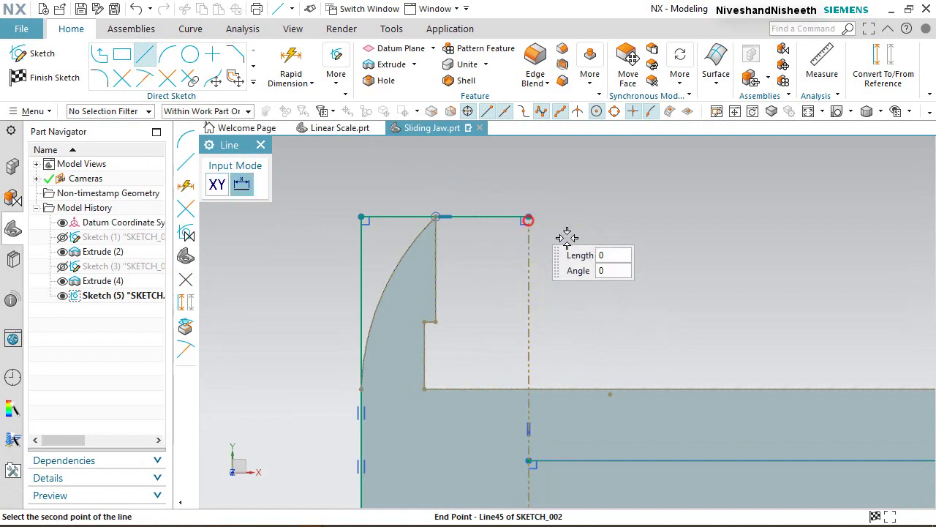
scroll(581, 247, down, 4)
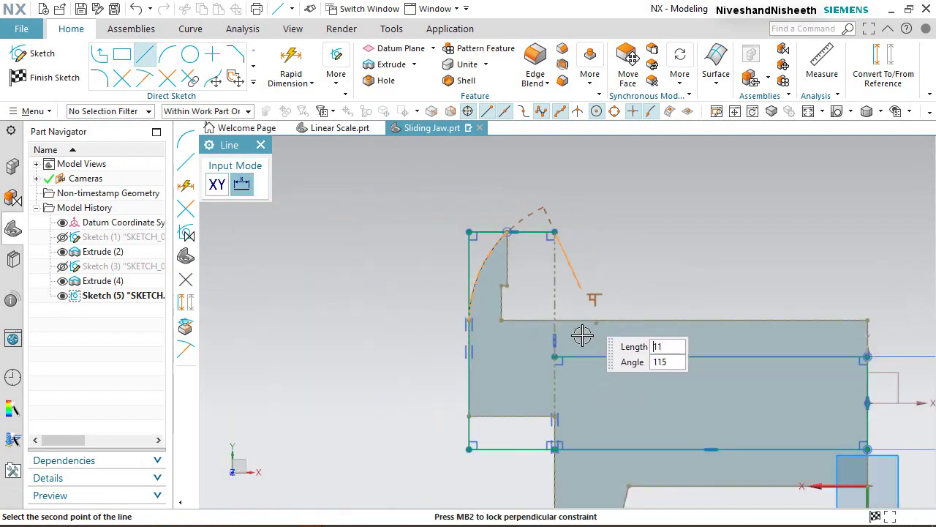
scroll(581, 366, up, 4)
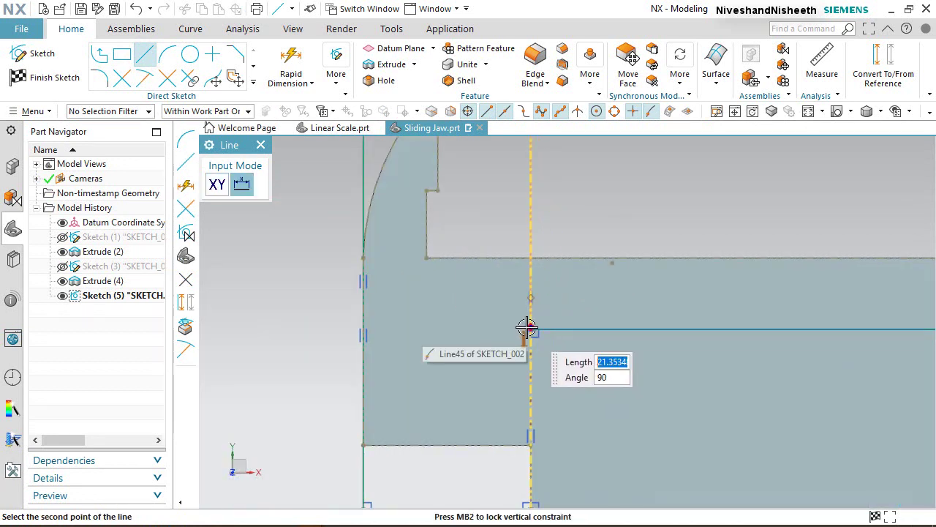
click(526, 327)
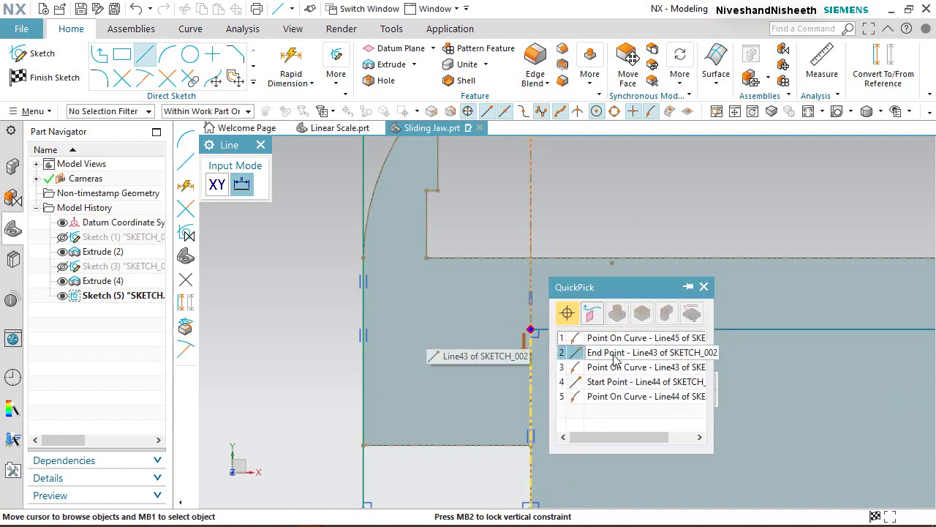
click(613, 354)
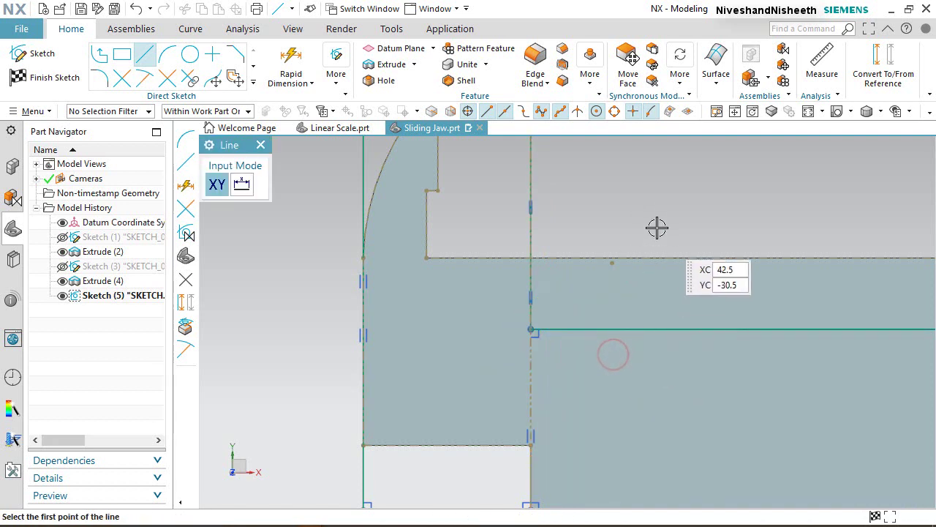
scroll(496, 238, up, 2)
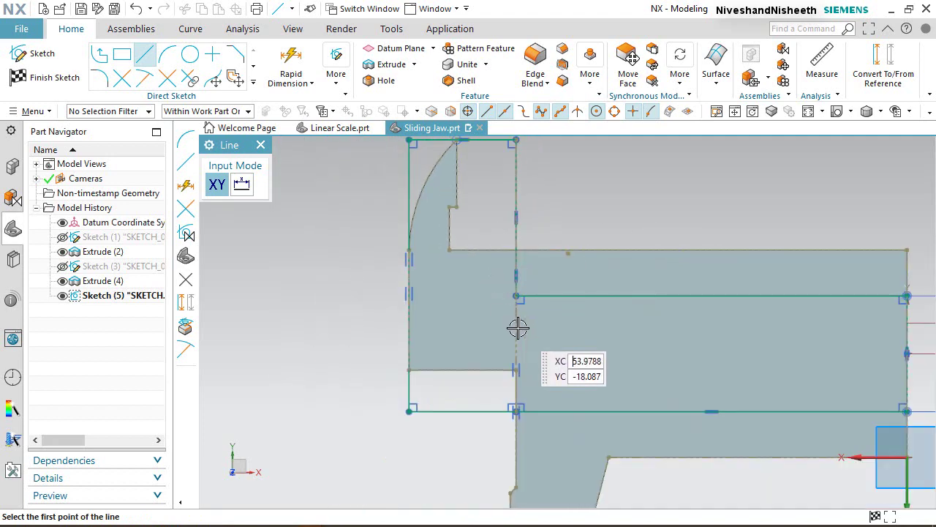
key(Escape)
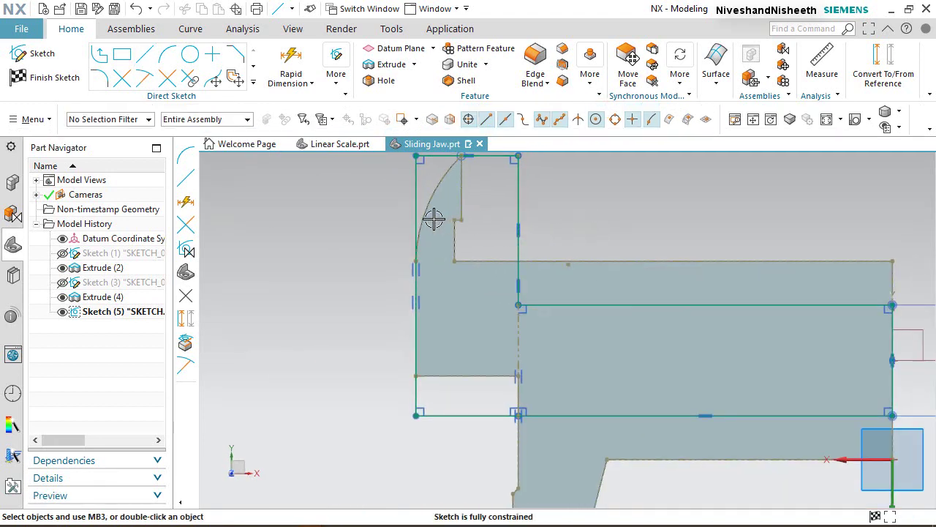
Step: Finish the sketch of the joined profile and save the sliding jaw part
scroll(434, 220, up, 1)
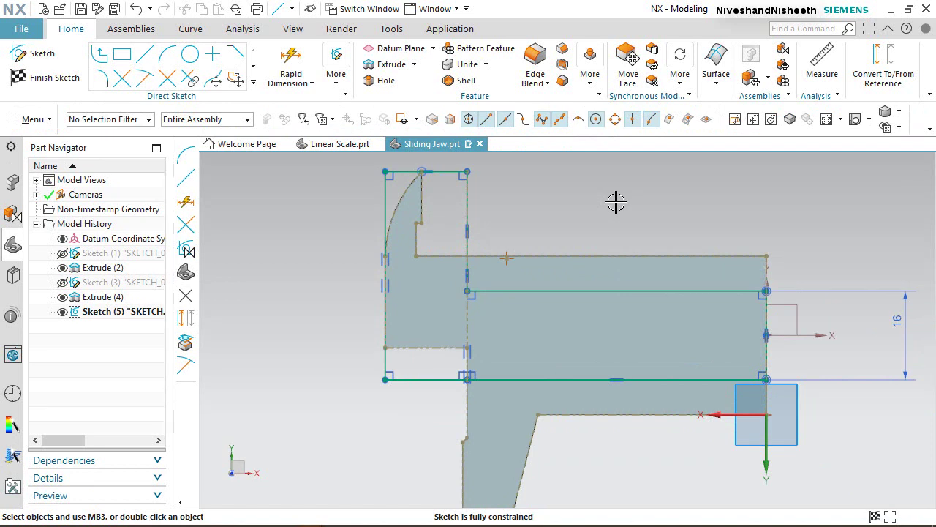
click(522, 379)
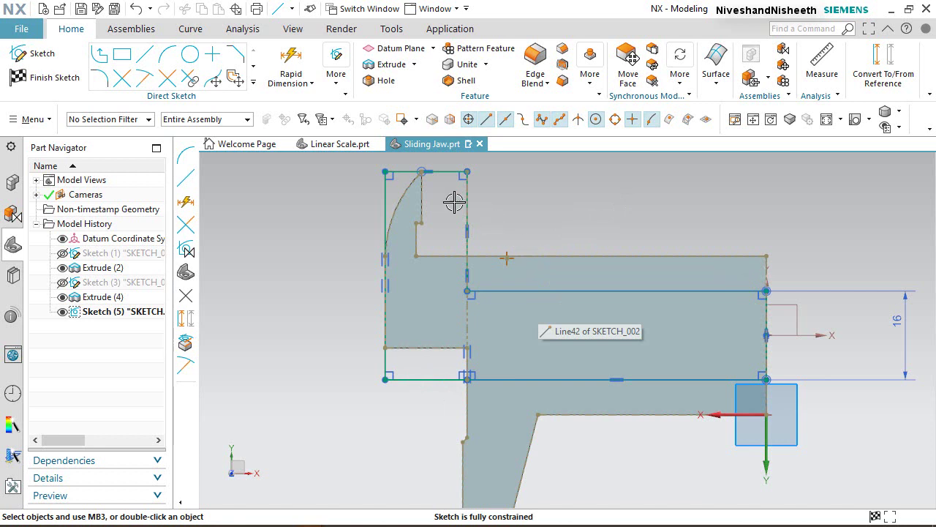
click(46, 77)
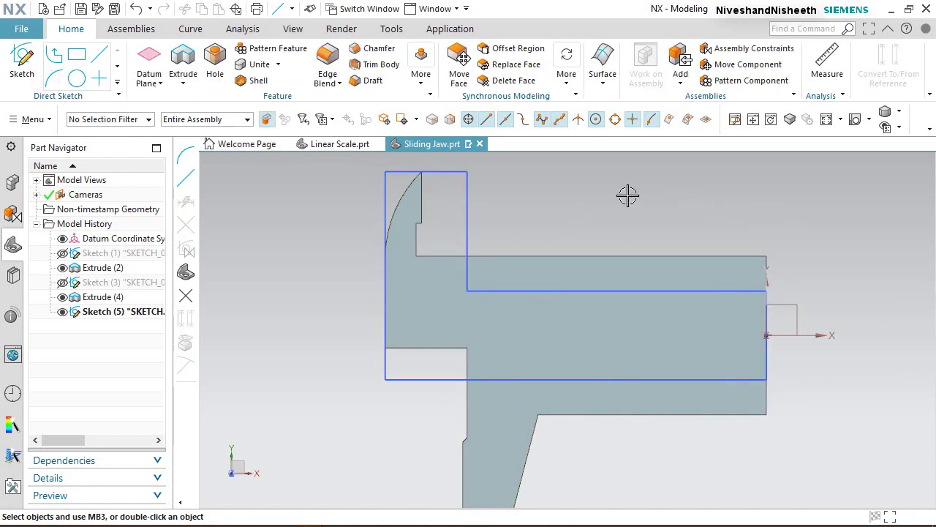
click(870, 119)
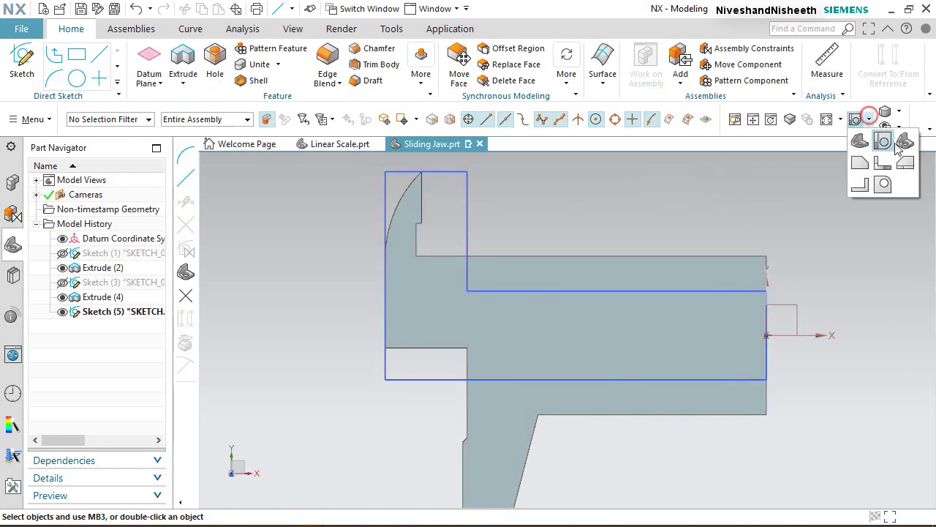
click(884, 142)
scroll(608, 315, up, 2)
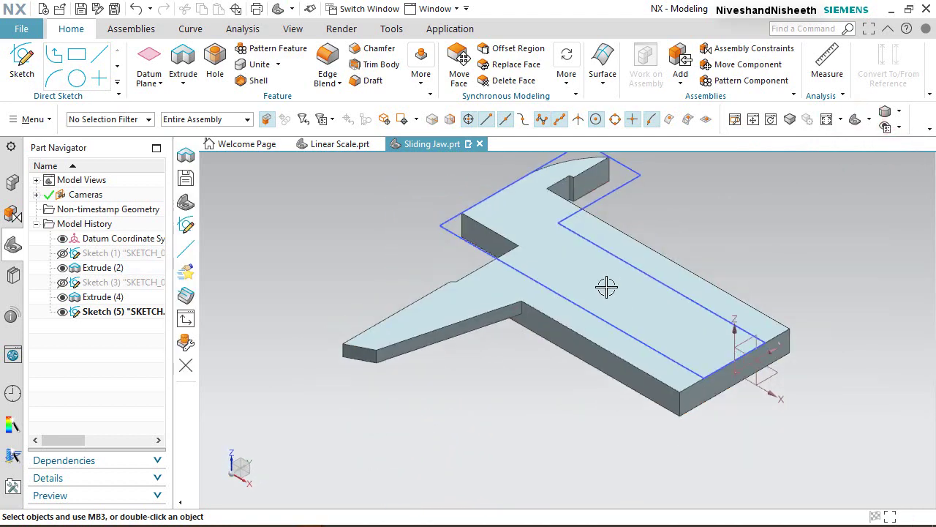
scroll(622, 193, down, 5)
scroll(623, 192, up, 6)
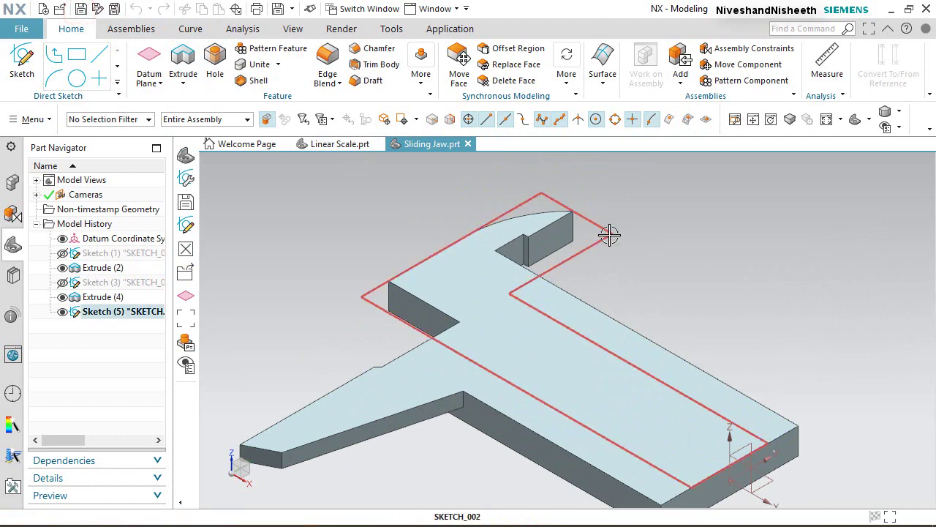
Step: Extrude the joined profile 2.9 mm in the reversed direction into the sliding jaw as a Subtract cut
click(183, 60)
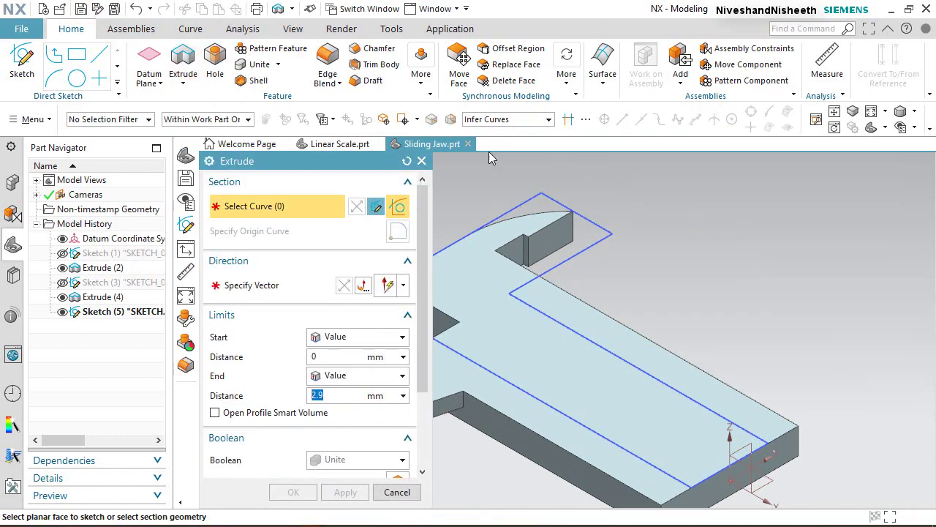
click(606, 233)
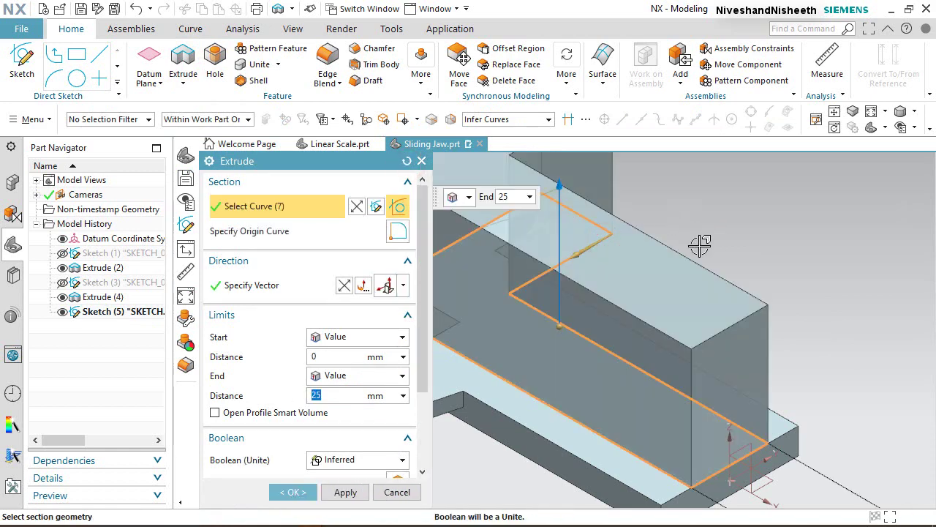
scroll(700, 246, down, 2)
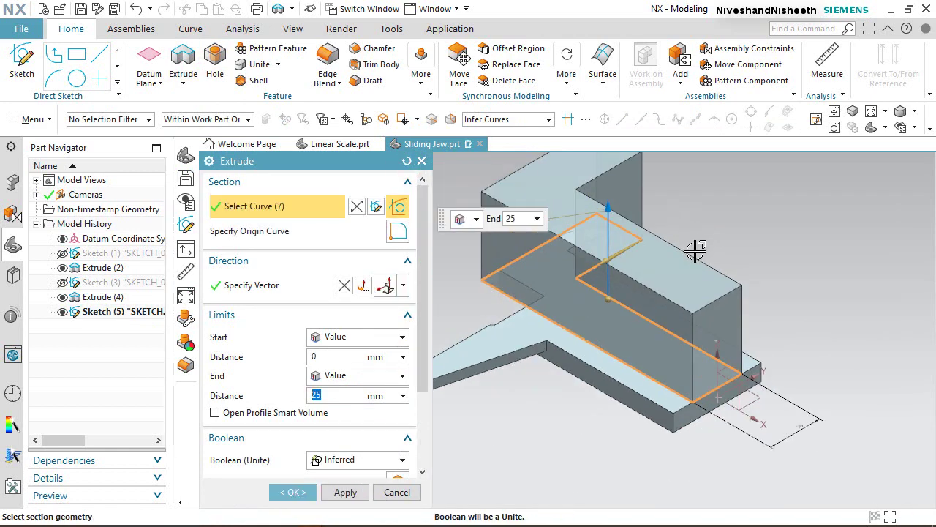
click(343, 286)
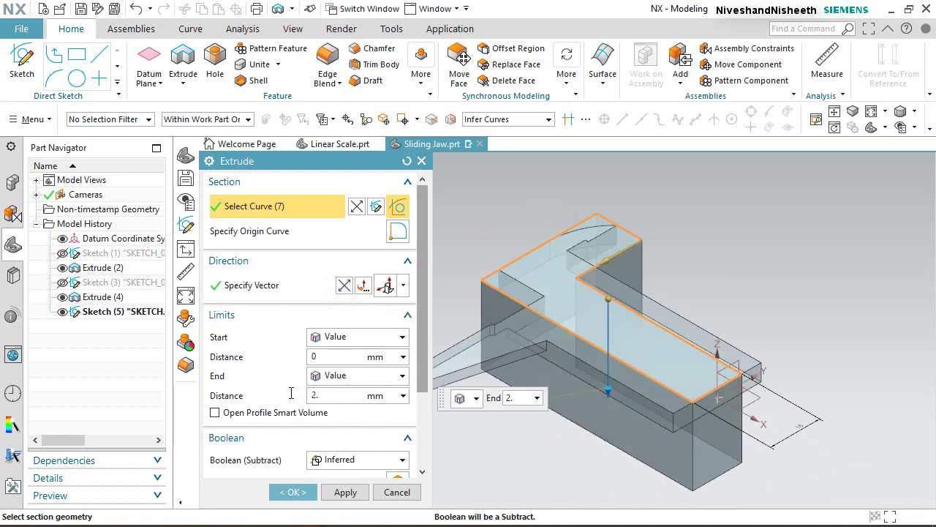
key(Return)
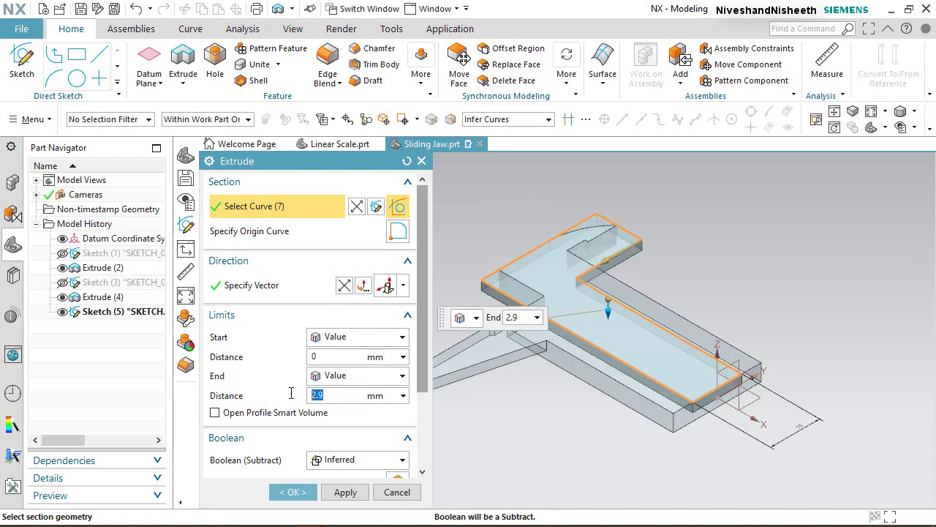
click(365, 461)
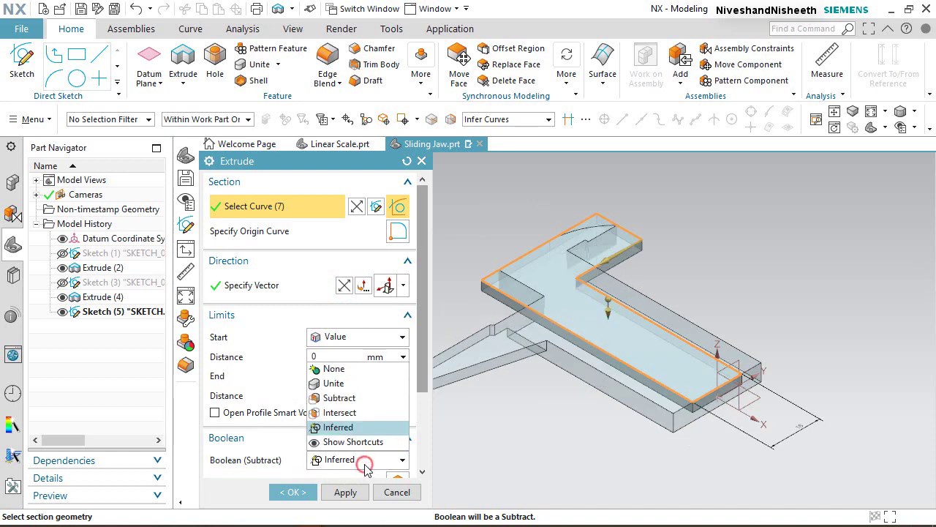
click(340, 398)
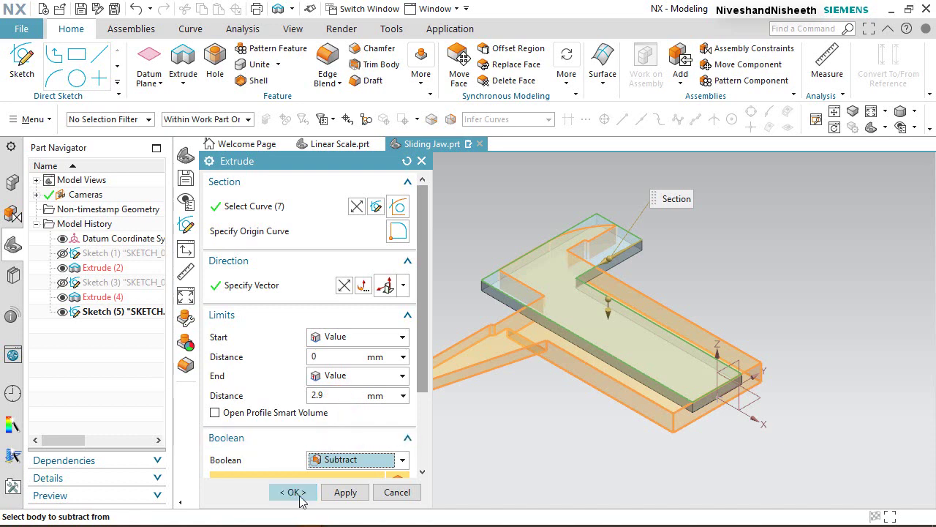
click(296, 492)
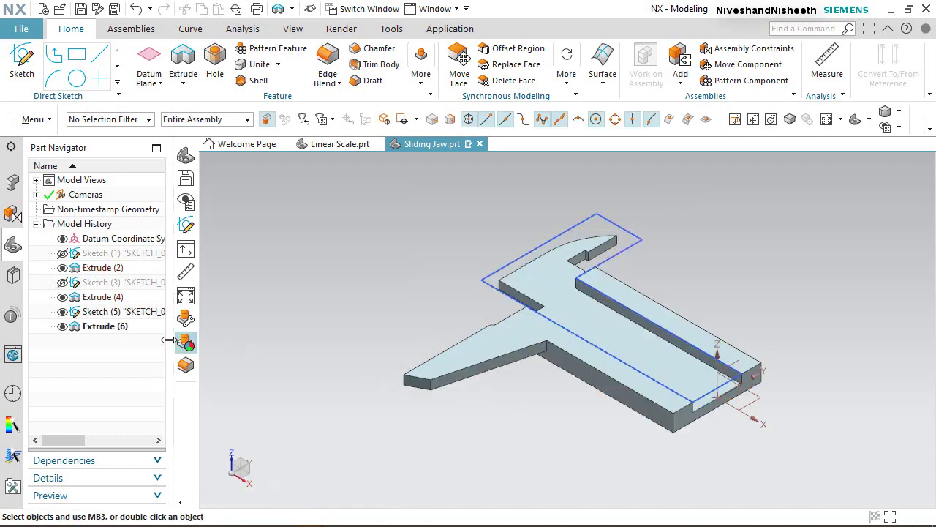
Step: Hide the cut's profile sketch and save the part
click(63, 311)
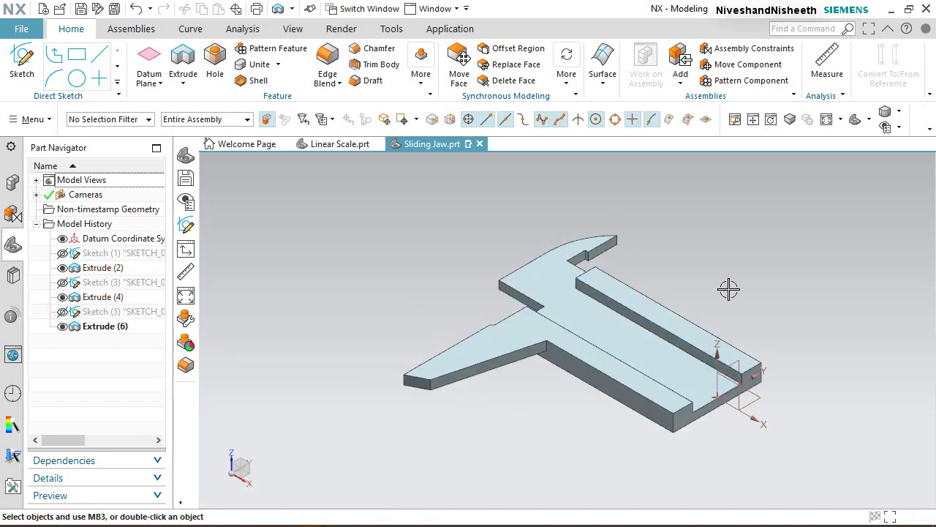
middle_drag(729, 290, 579, 245)
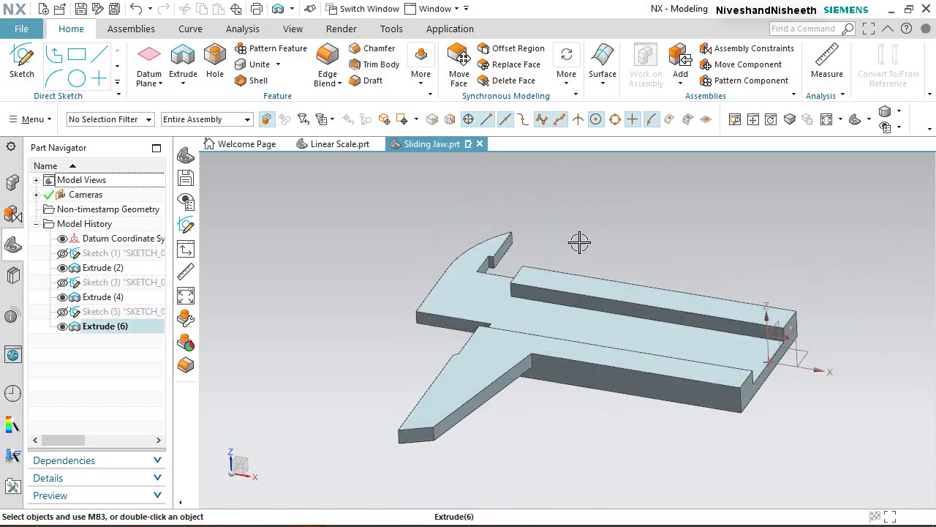
click(855, 120)
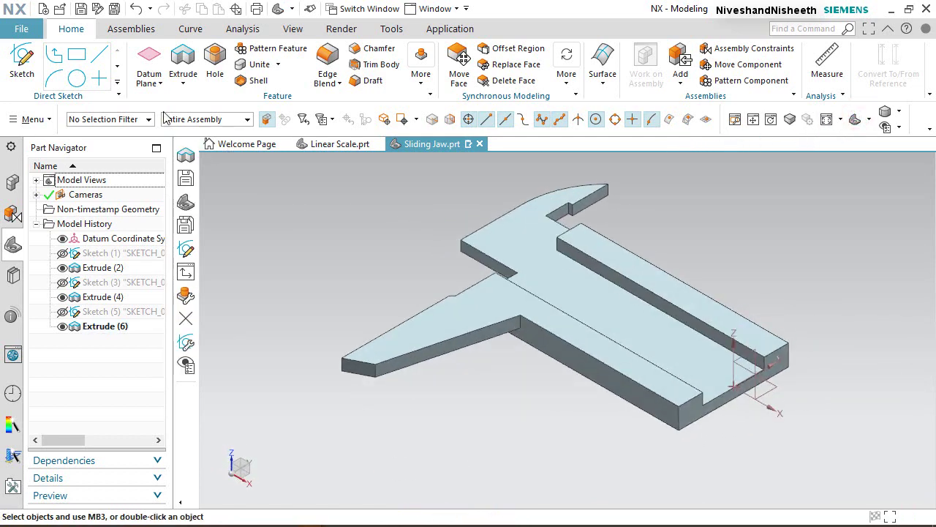
click(82, 10)
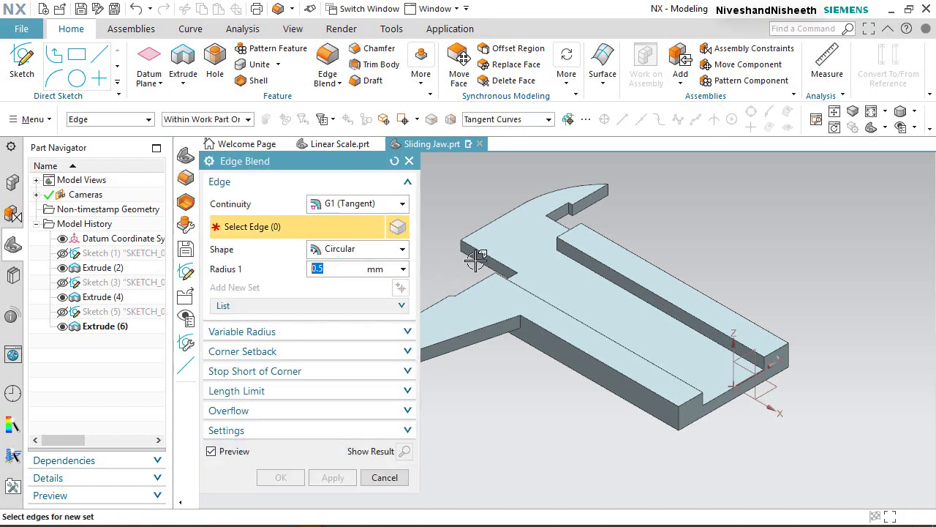
Step: Edge-blend the inner vertical corner of the upper jaw's relief notch with a 0.5 mm radius and save the part
scroll(567, 199, up, 5)
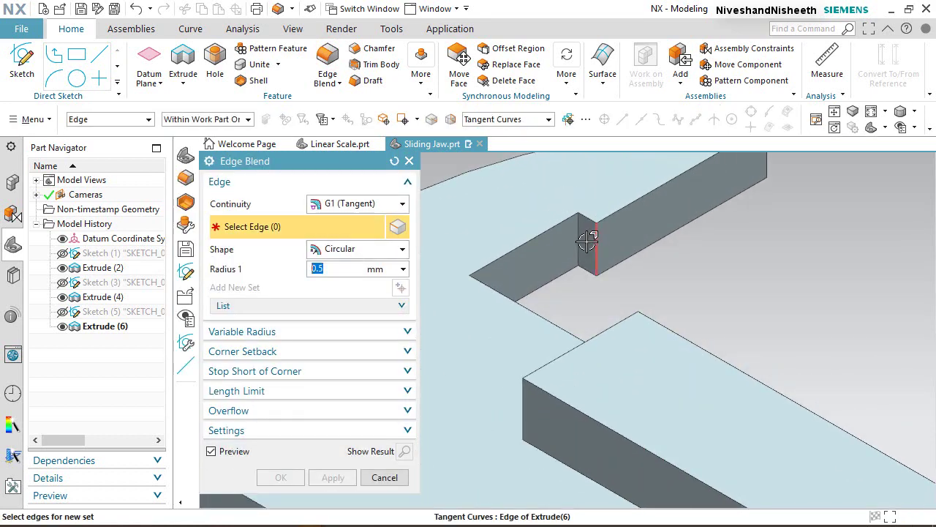
click(583, 242)
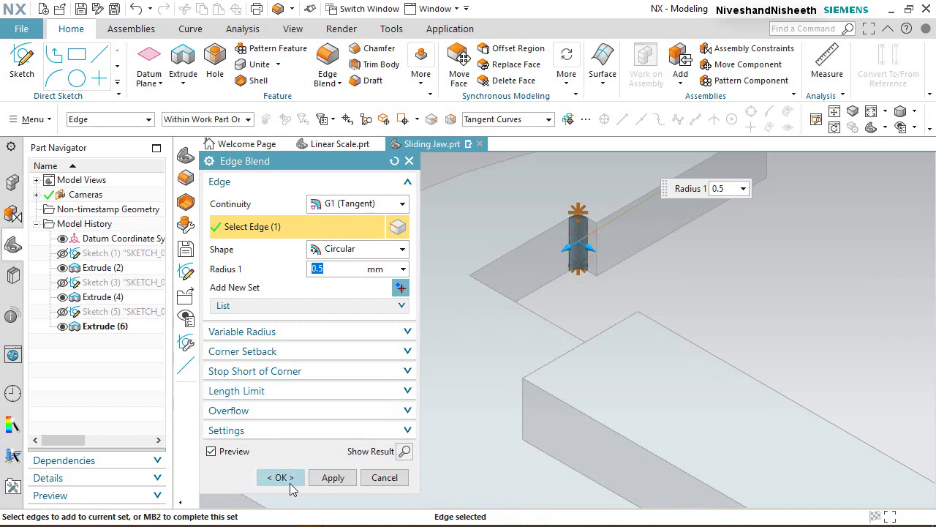
click(284, 478)
click(648, 277)
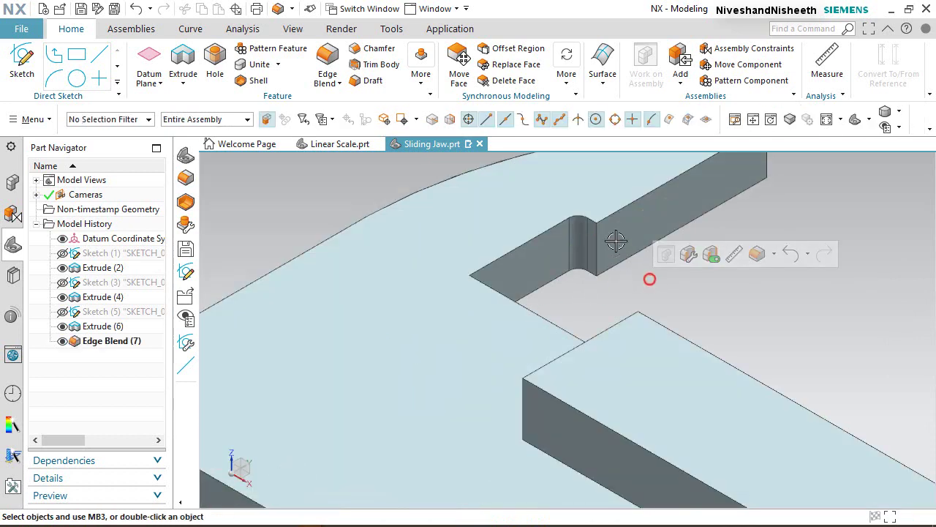
click(826, 121)
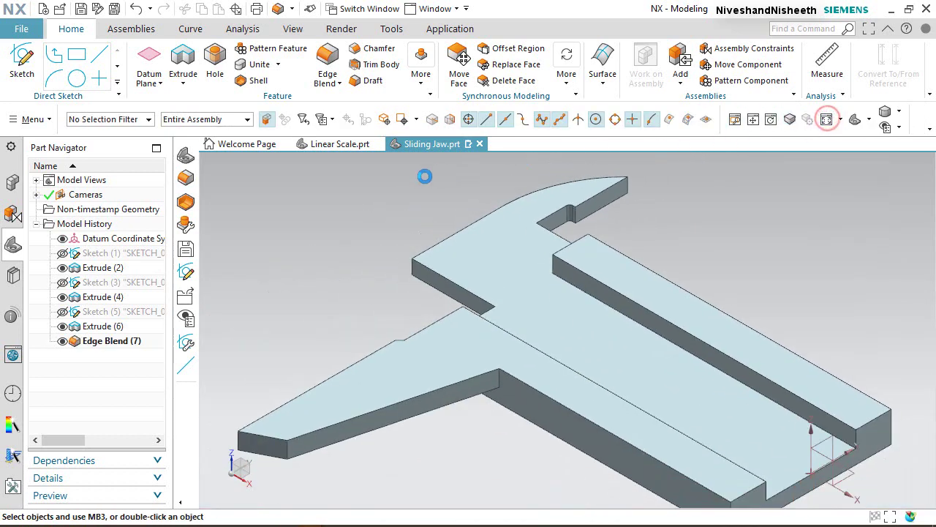
click(80, 9)
click(373, 258)
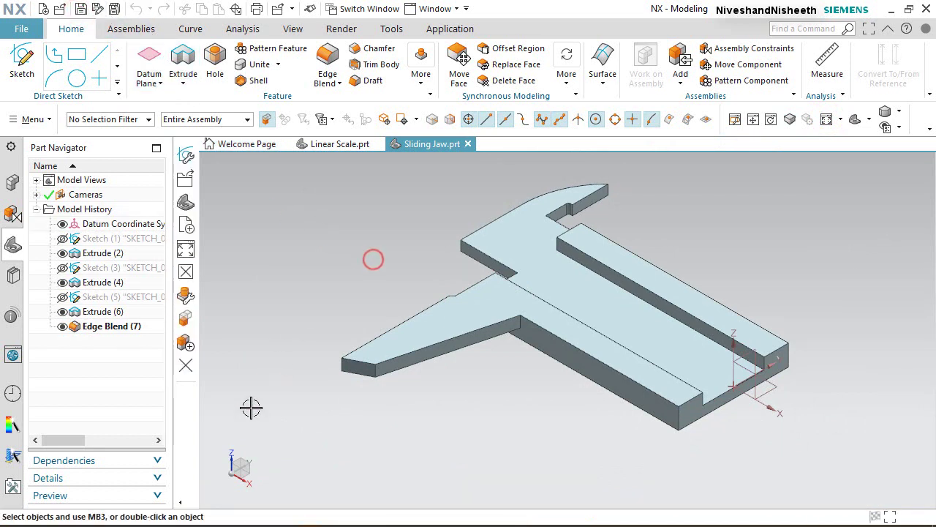
Step: Create an At Distance datum plane offset 31.5 mm from the upper jaw section's side face, towards the lower jaw's tip
click(234, 449)
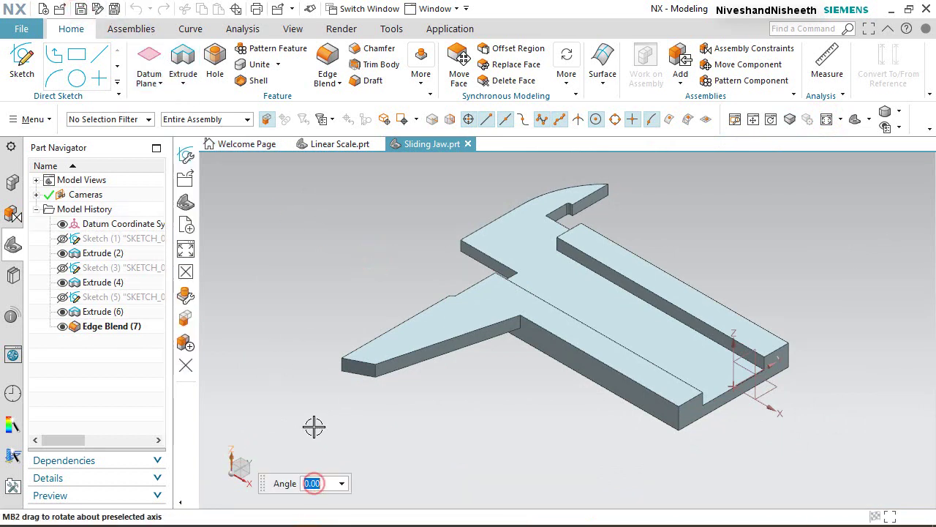
key(Return)
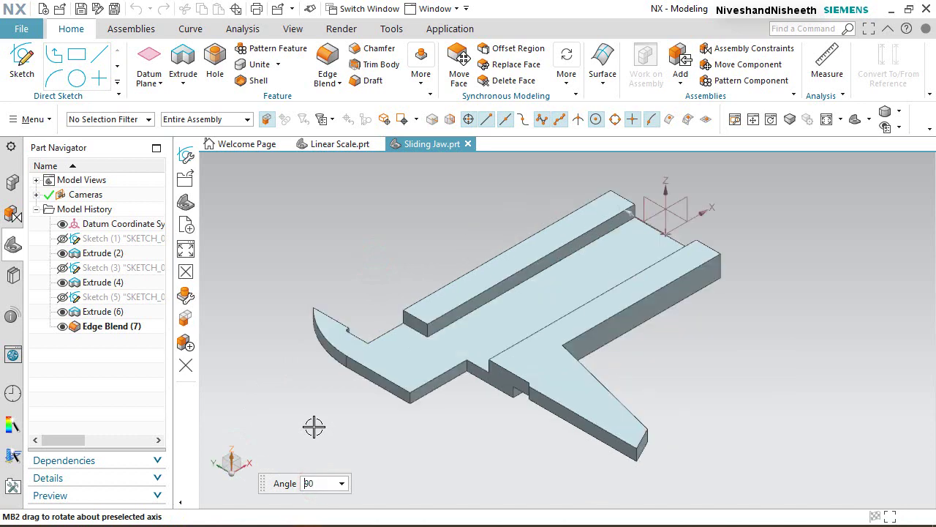
key(Escape)
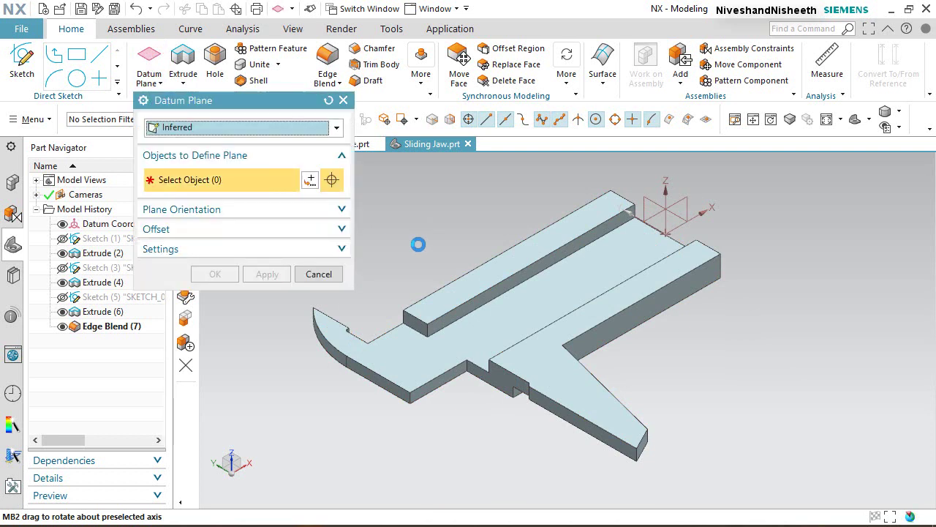
drag(277, 108, 343, 153)
click(350, 175)
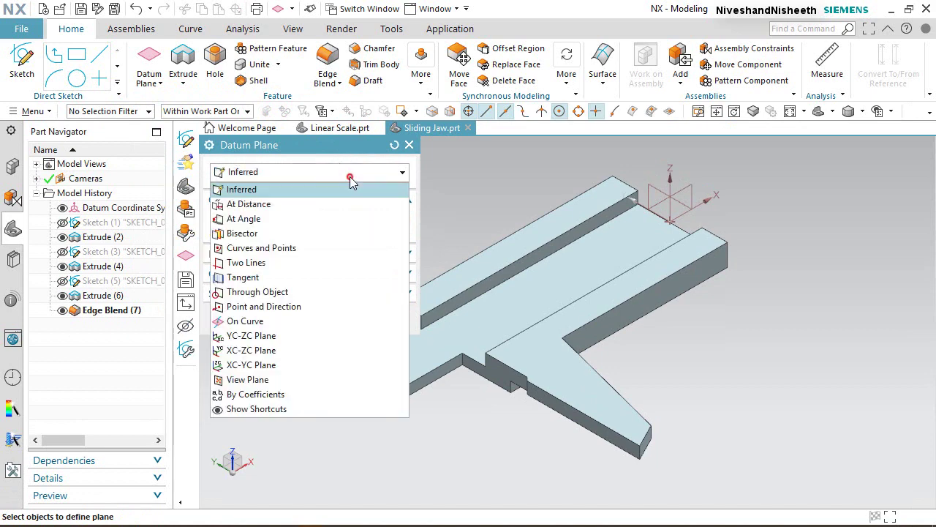
click(286, 204)
scroll(438, 385, up, 5)
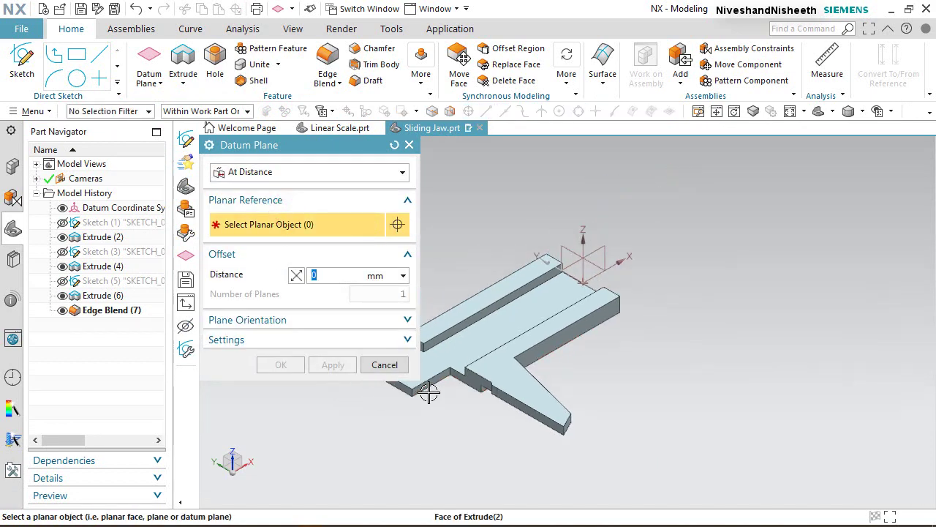
click(457, 357)
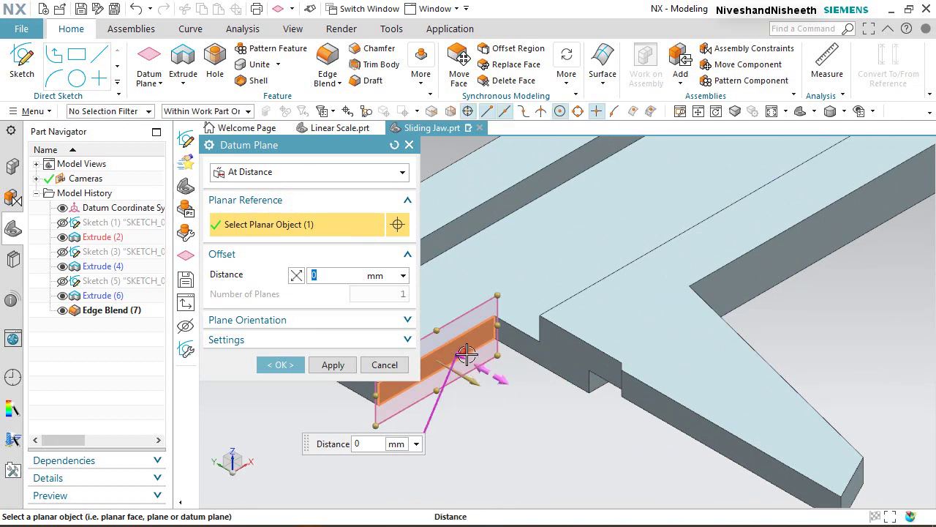
drag(466, 354, 556, 426)
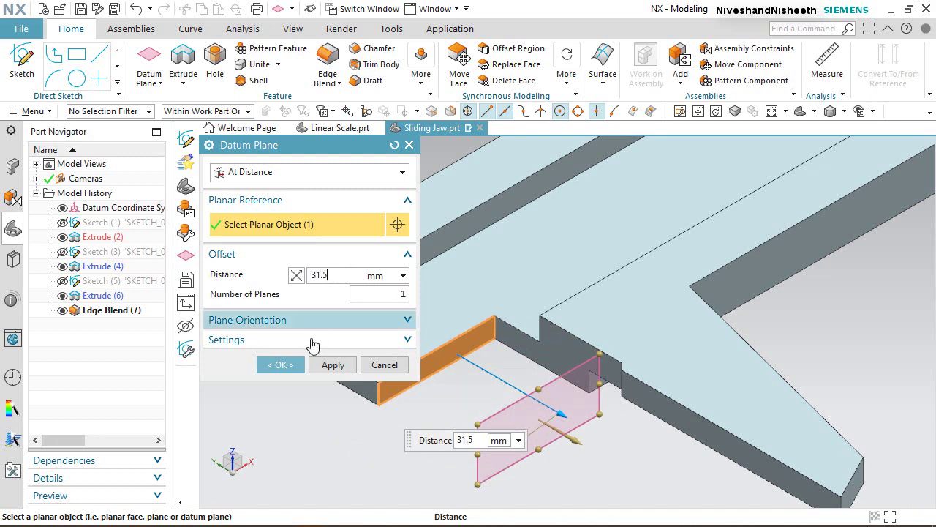
click(280, 364)
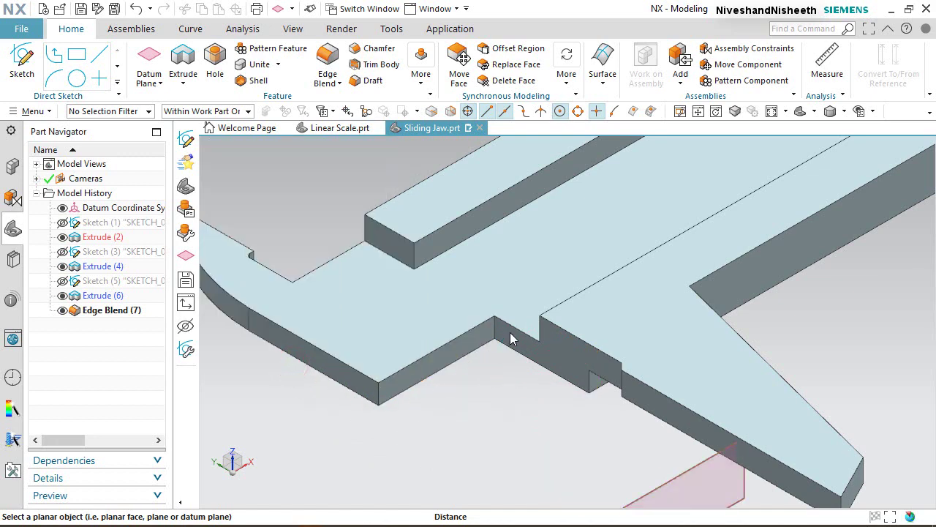
Step: Resize the new datum plane in width and height so that it extends well across the lower jaw
scroll(507, 331, down, 5)
scroll(613, 401, up, 3)
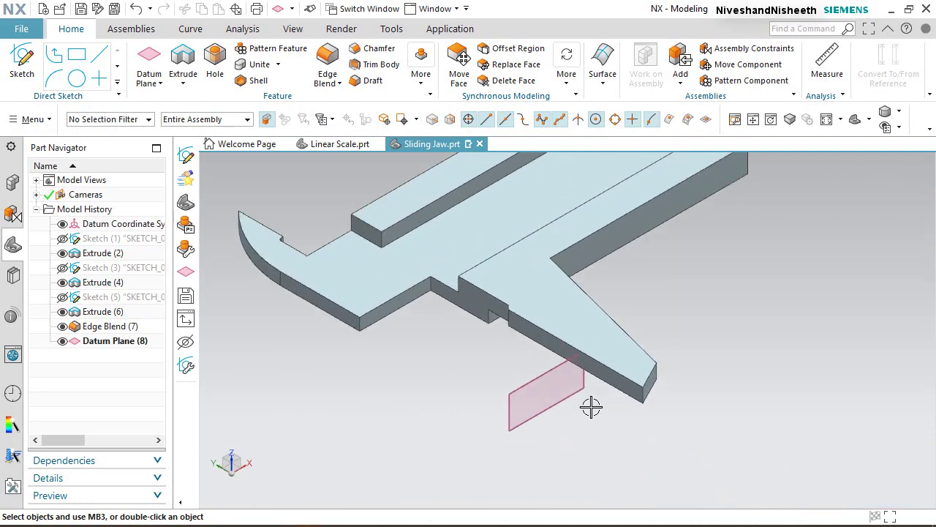
right_click(570, 398)
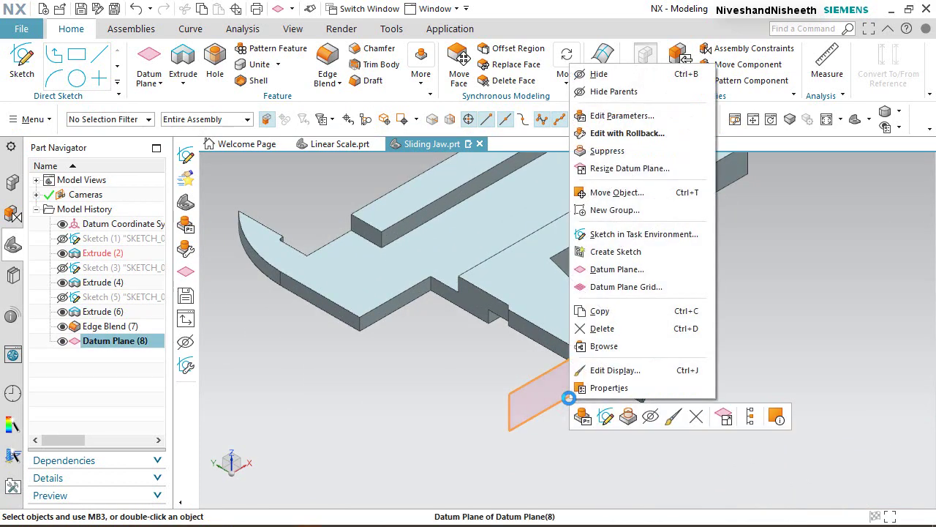
click(643, 171)
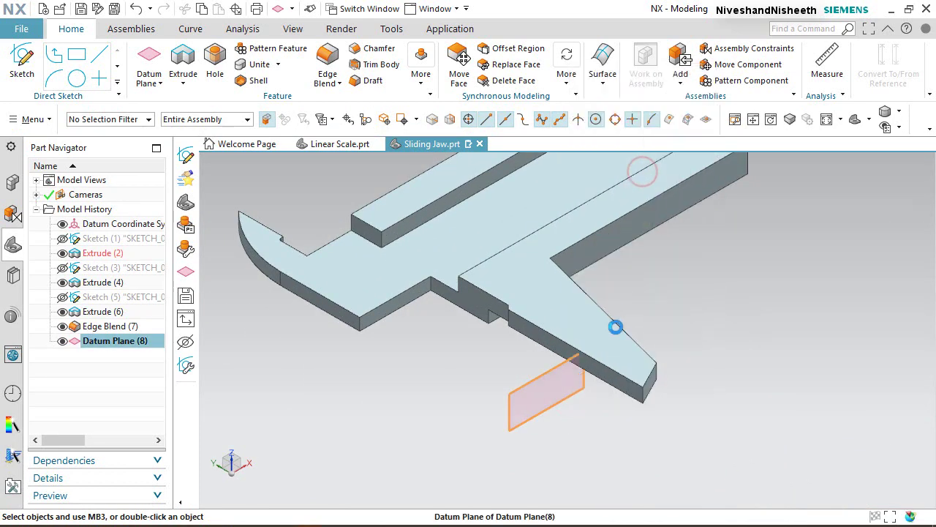
drag(638, 333, 665, 310)
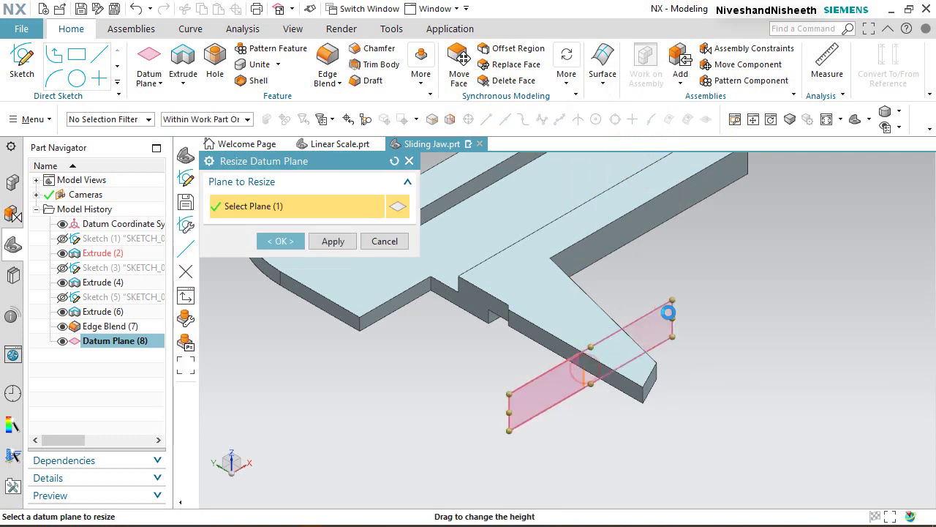
drag(591, 417, 588, 423)
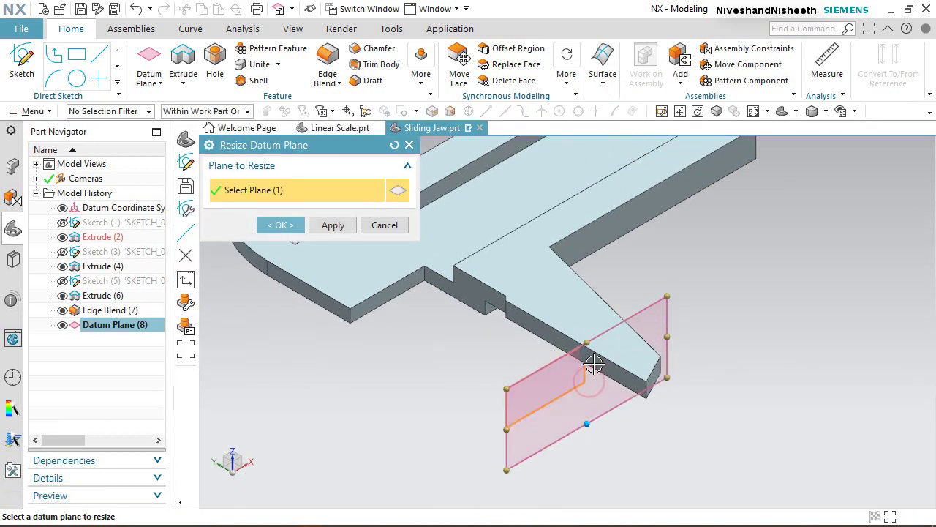
drag(594, 338, 591, 285)
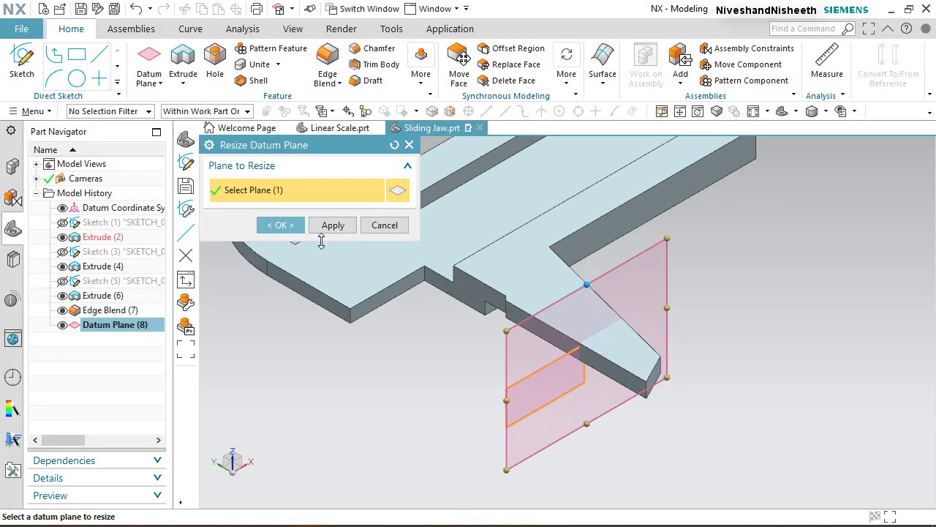
click(278, 224)
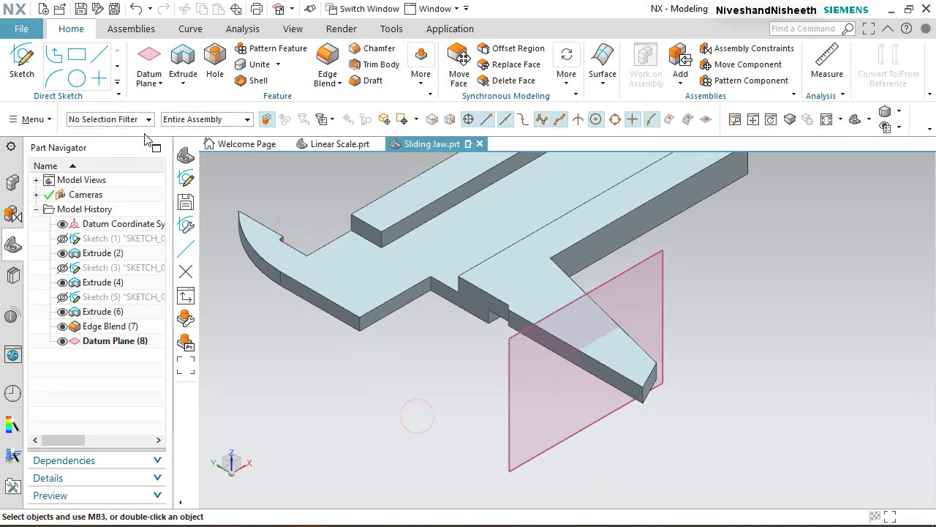
Step: Start a sketch on the datum plane and create intersection curves with all body faces of the sliding jaw
click(22, 65)
click(507, 381)
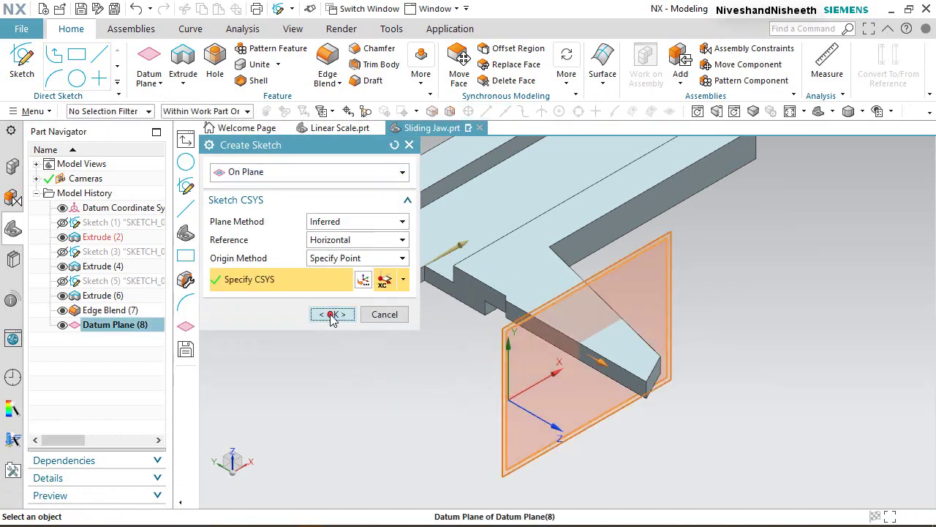
click(332, 314)
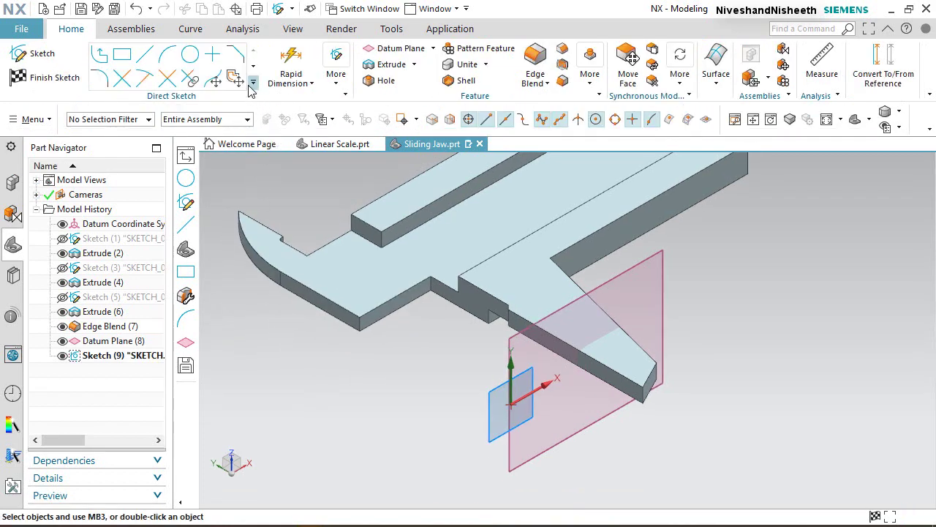
click(253, 85)
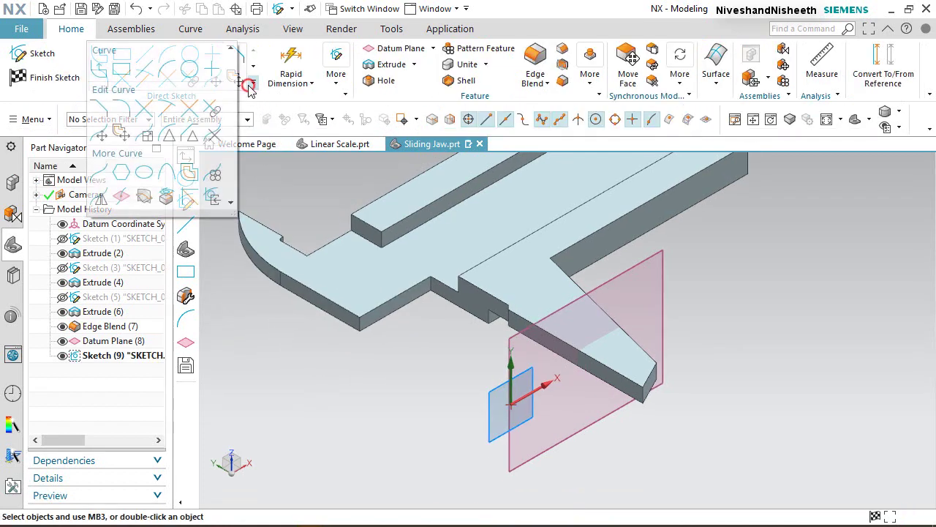
click(144, 196)
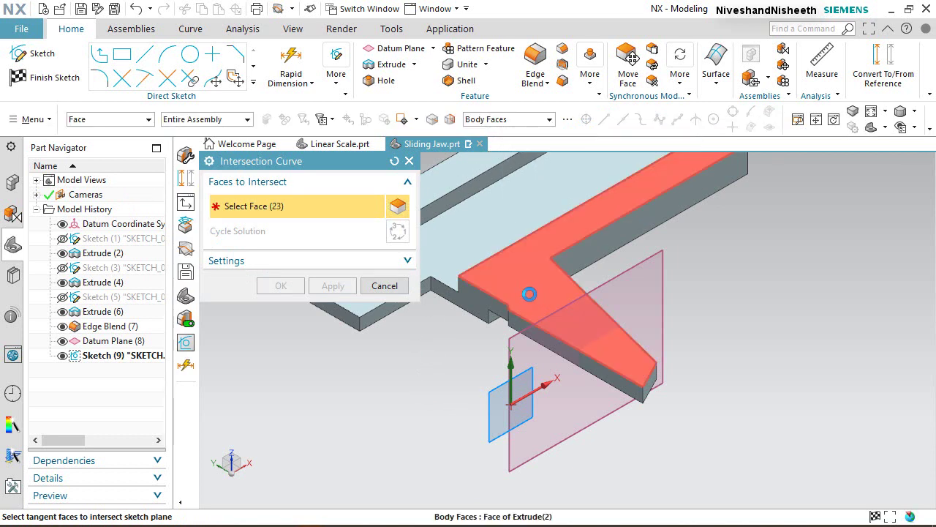
click(529, 293)
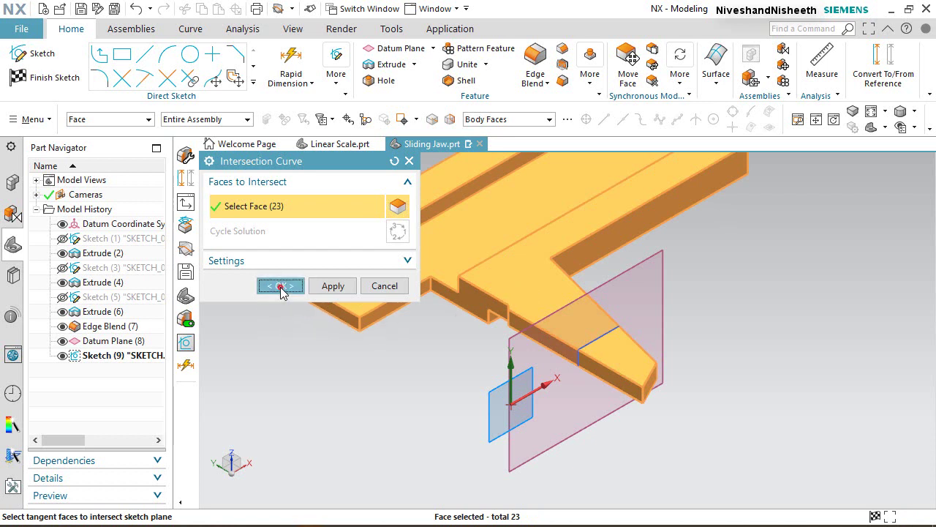
click(282, 286)
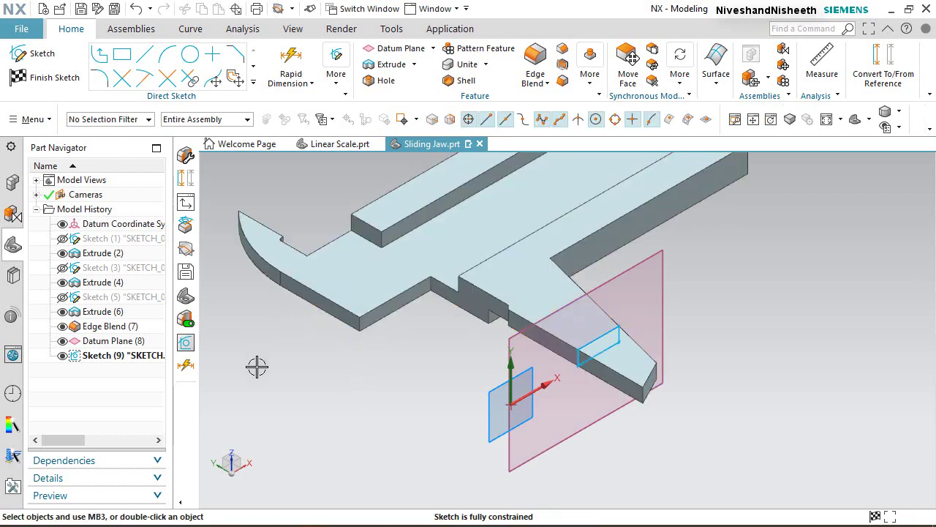
Step: Hide the datum plane and convert the rectangular intersection curves on the lower jaw to reference
click(63, 341)
drag(526, 271, 711, 456)
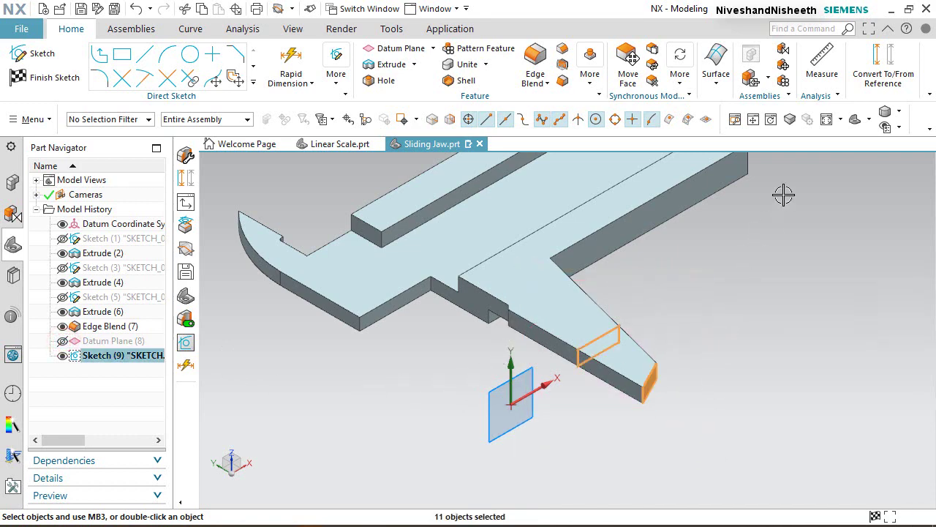
click(882, 50)
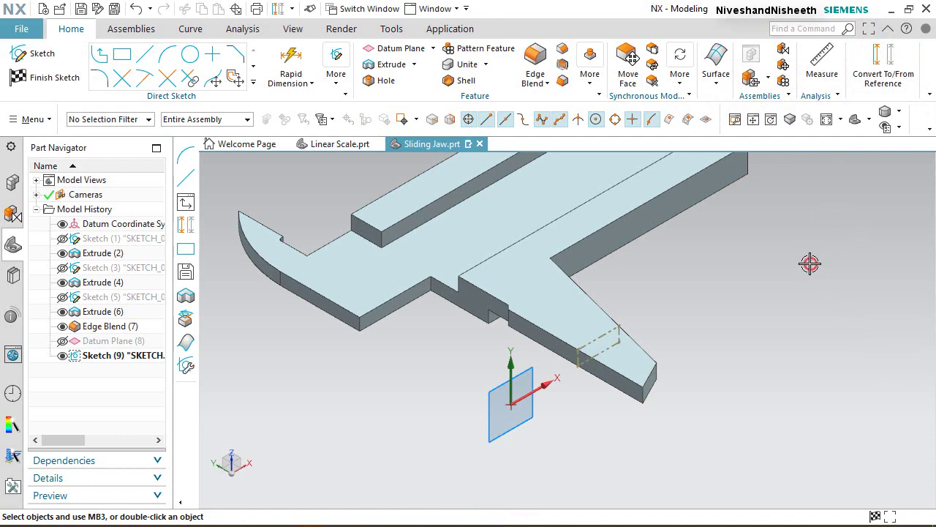
click(809, 265)
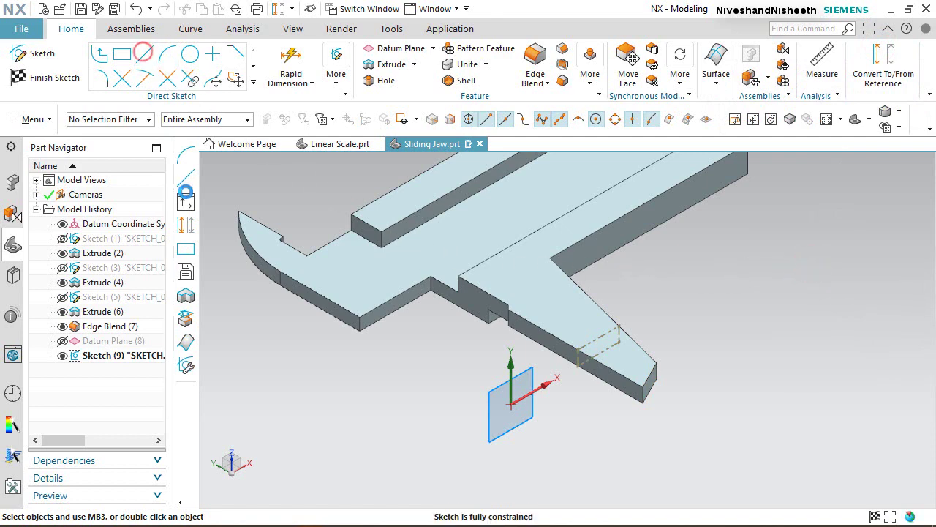
Step: Draw a line from the midpoint of the section rectangle's upper edge to its corner on the jaw's measuring face
click(143, 53)
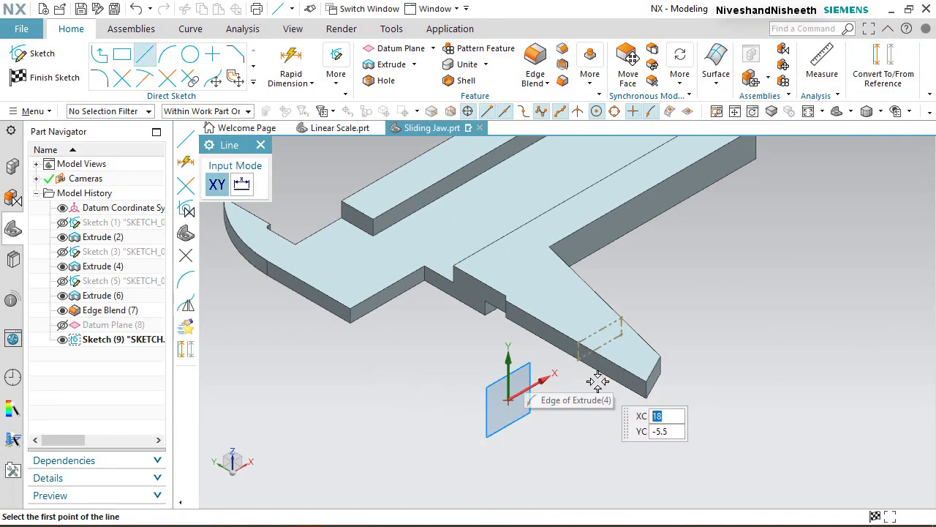
scroll(597, 380, up, 5)
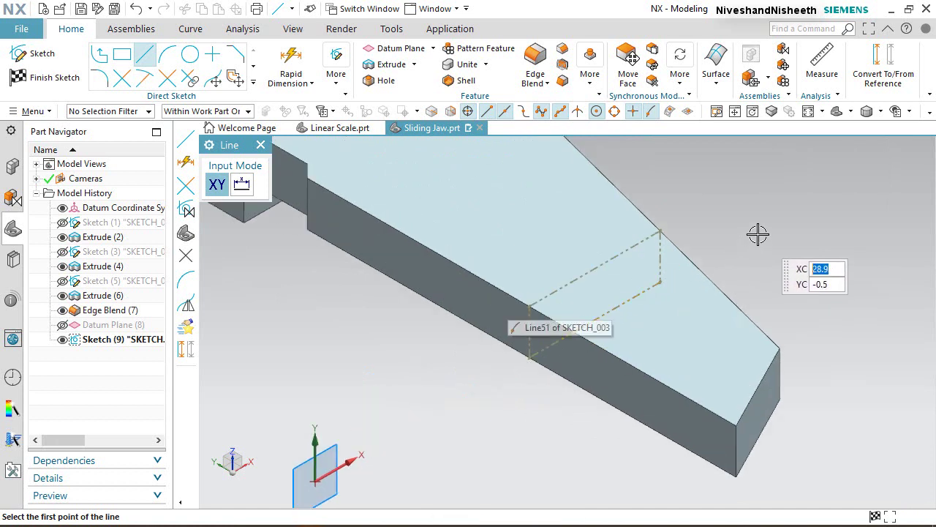
click(595, 268)
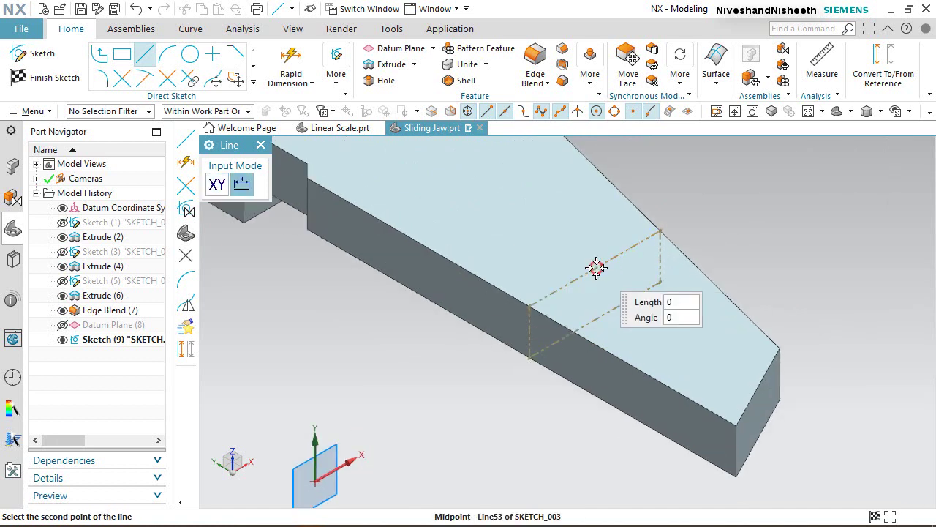
click(535, 306)
click(562, 327)
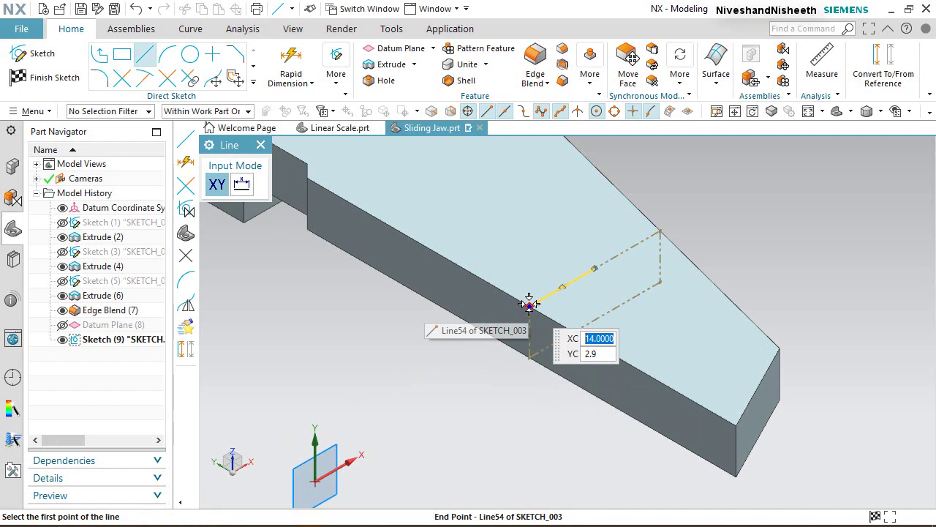
Step: Draw a line about 2.23 mm straight down from that corner, and close the triangle with a sloping line to the upper edge's midpoint
click(530, 303)
click(568, 314)
scroll(544, 331, down, 2)
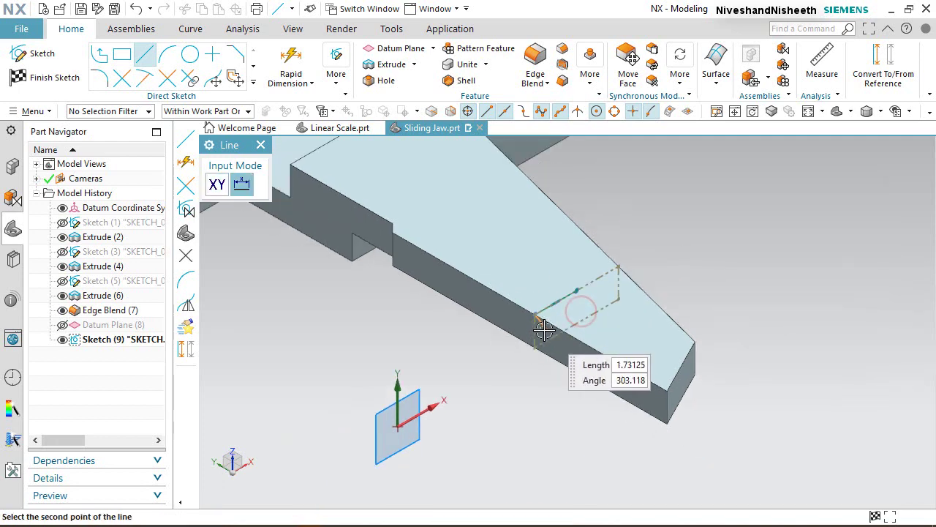
scroll(545, 330, up, 3)
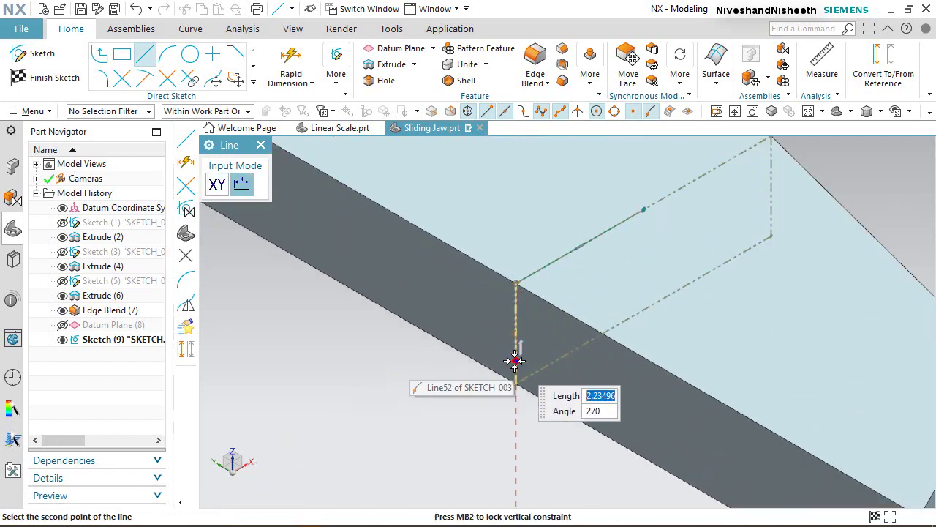
middle_click(515, 359)
click(533, 358)
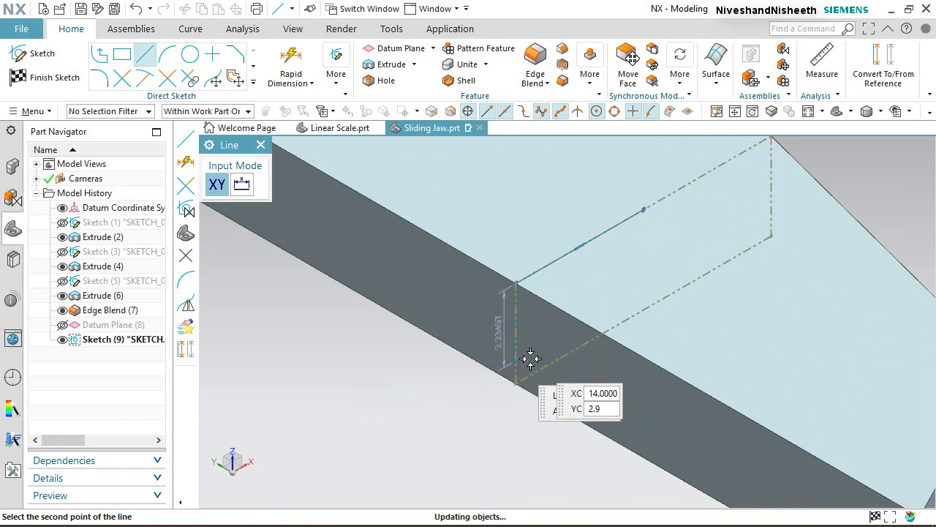
click(517, 358)
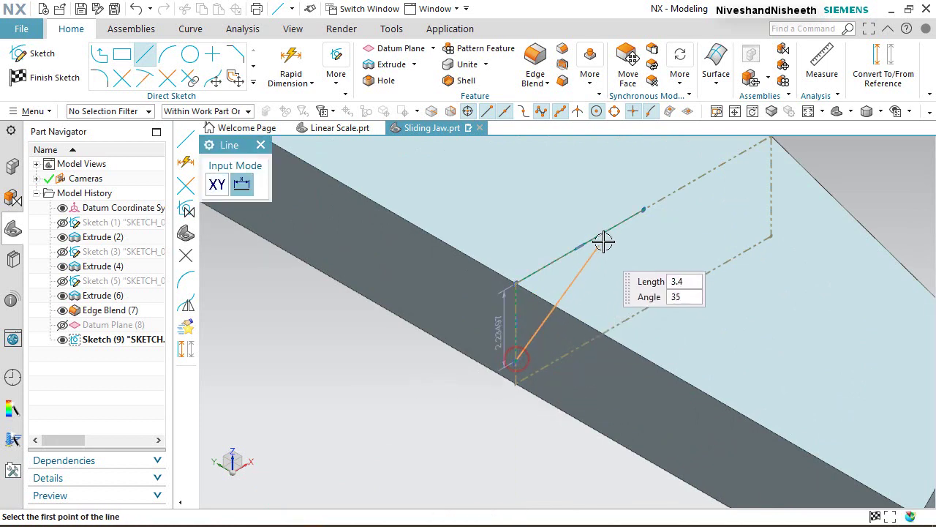
click(643, 210)
Step: Dimension the gap between the triangle's lowest corner and the section's lower corner as 1 mm, and finish the sketch
click(304, 57)
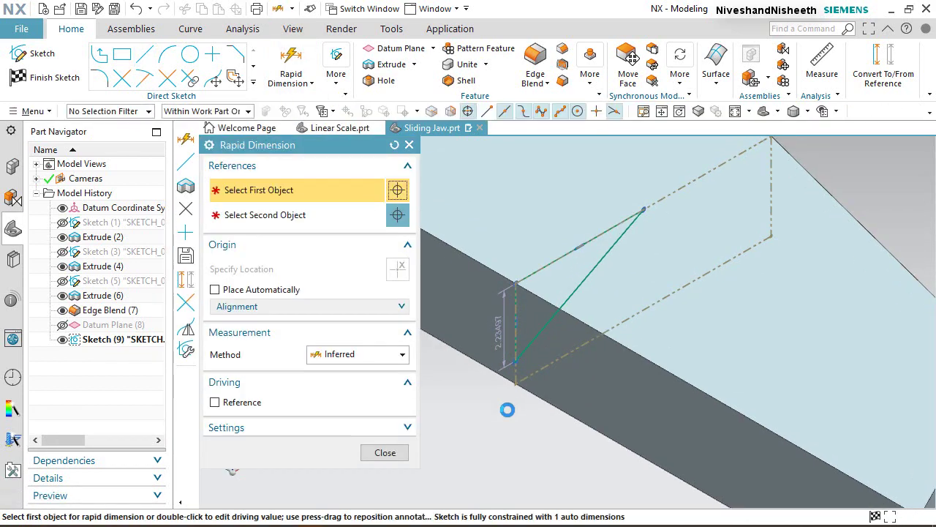
click(516, 362)
click(516, 383)
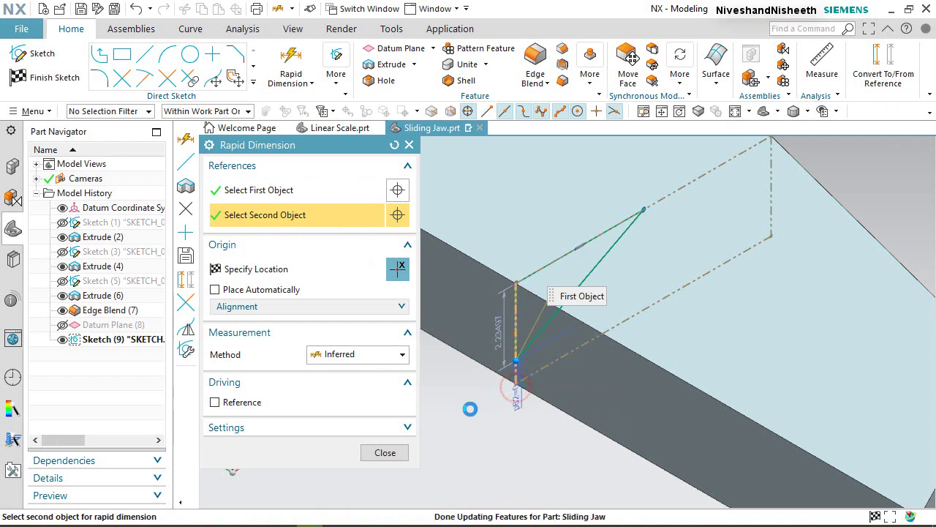
click(482, 392)
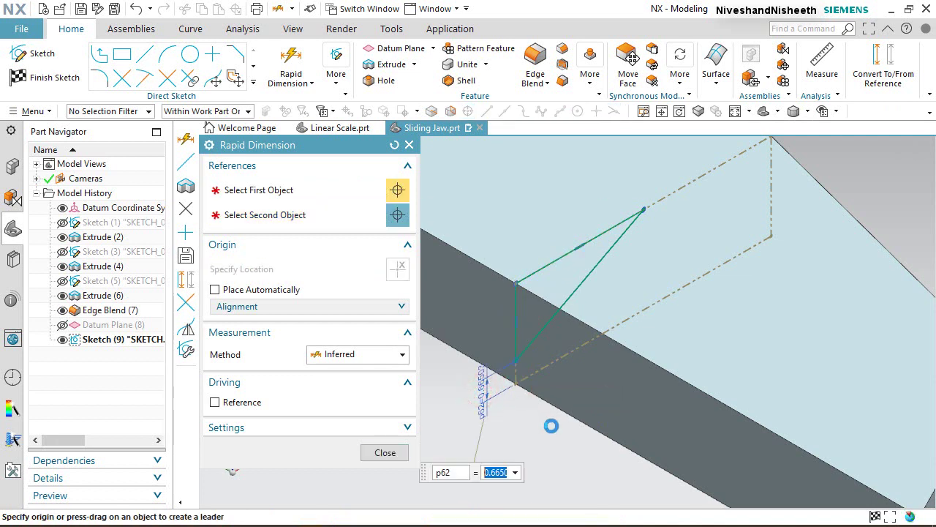
text(1)
key(Return)
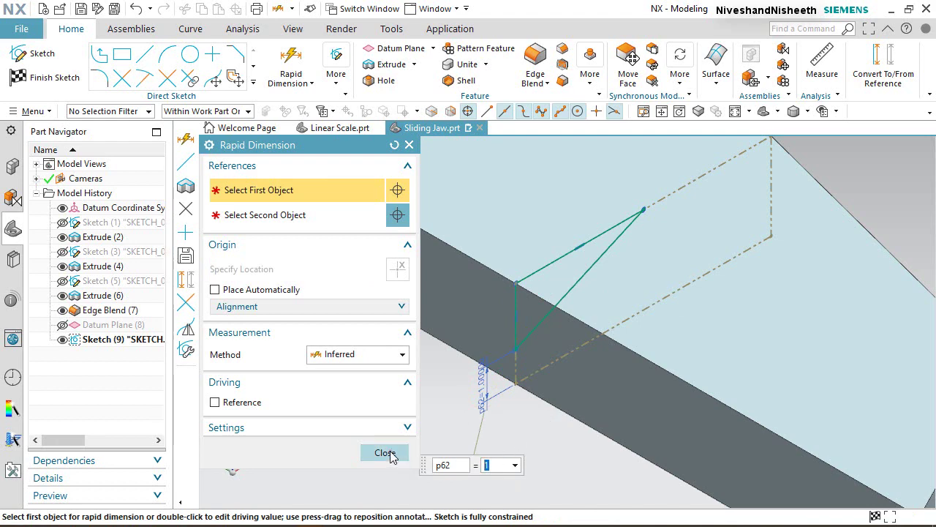
click(383, 452)
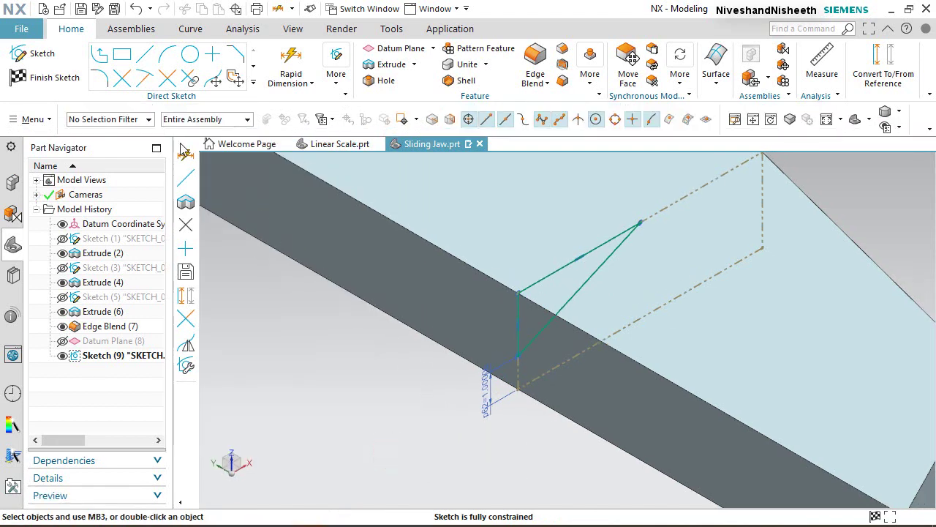
click(63, 76)
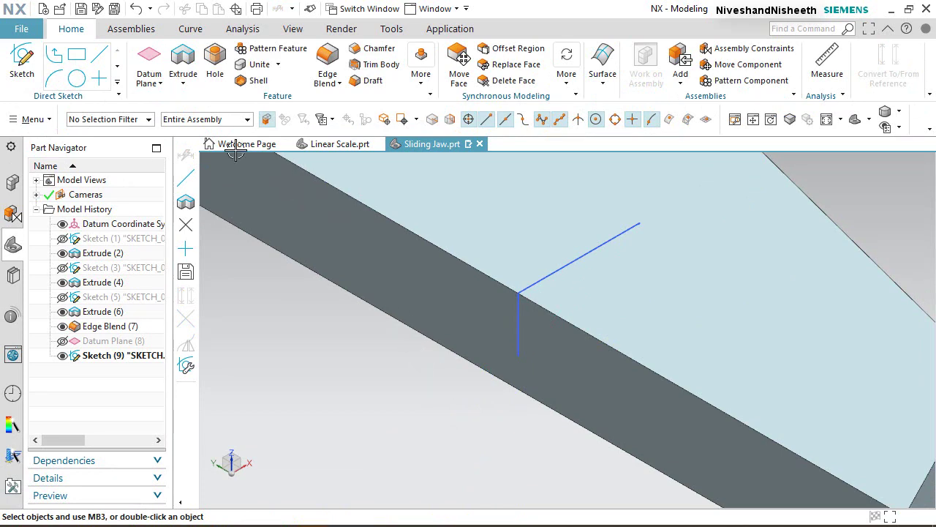
Step: Extrude the triangular profile Through All towards the lower jaw's tip as a Subtract to cut the bevel from the sliding jaw
click(183, 62)
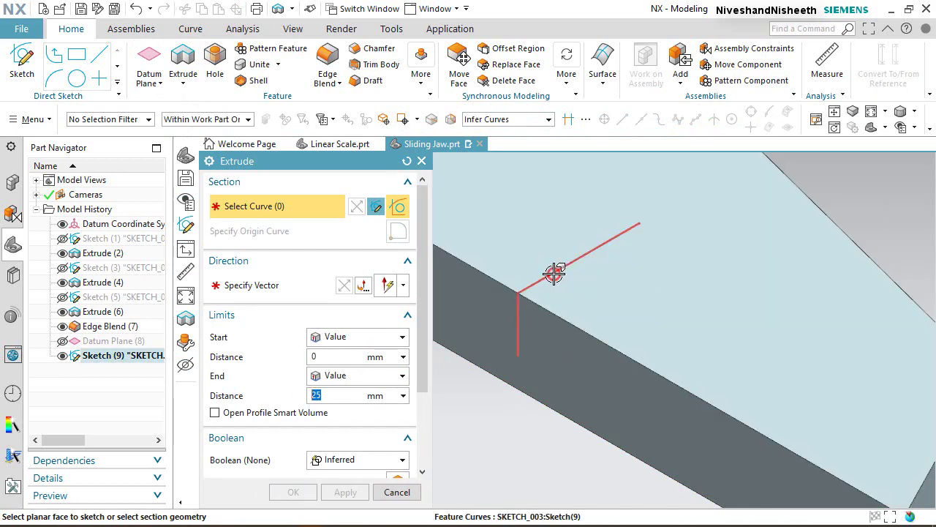
click(555, 273)
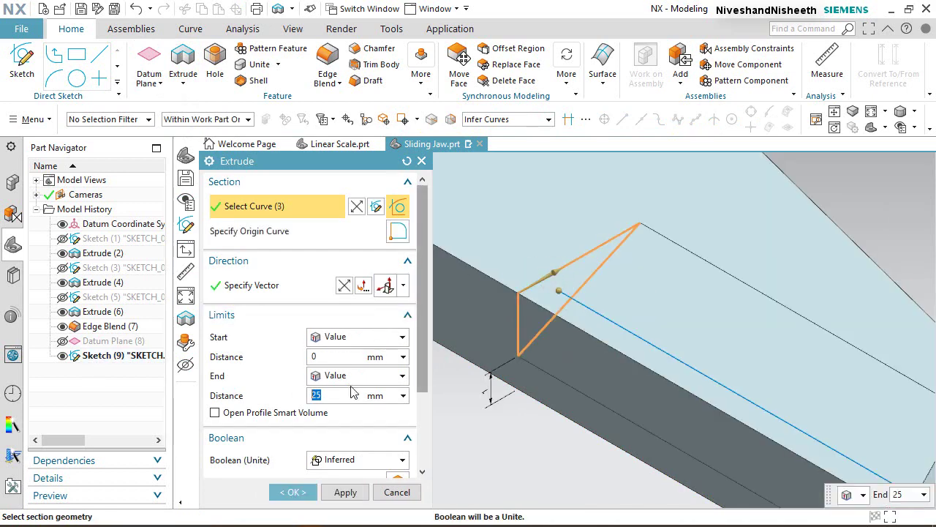
click(326, 459)
click(321, 396)
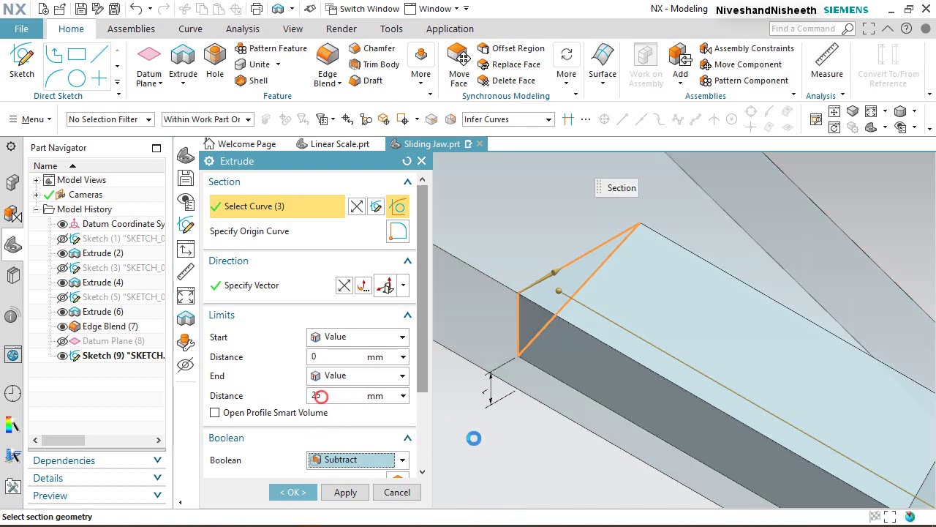
scroll(533, 283, down, 5)
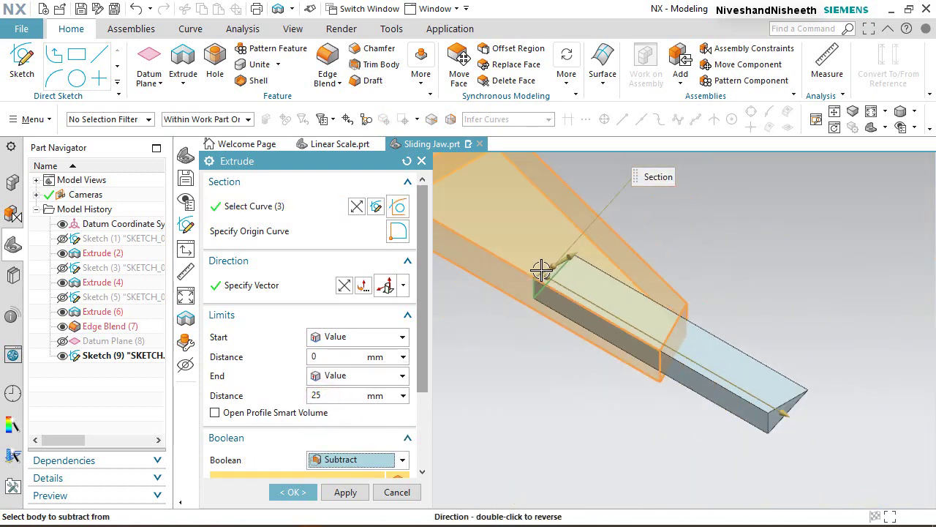
click(403, 375)
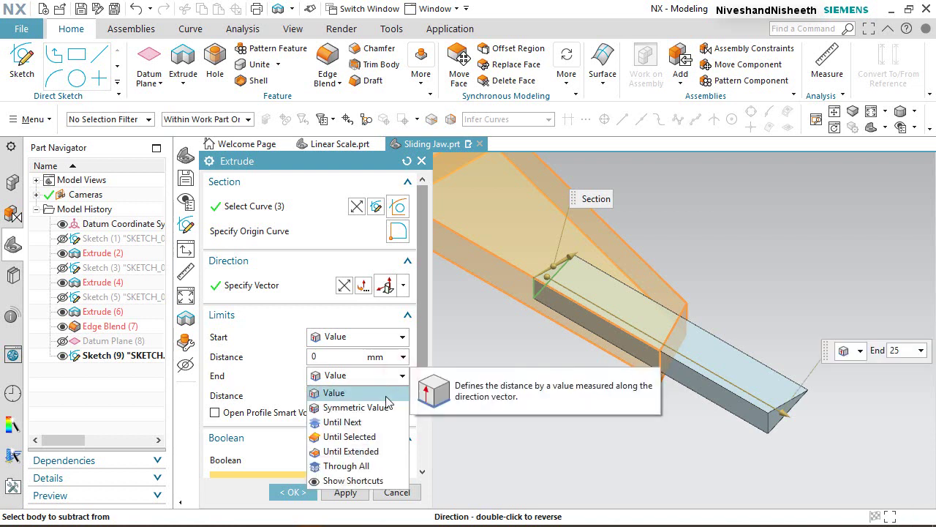
click(366, 465)
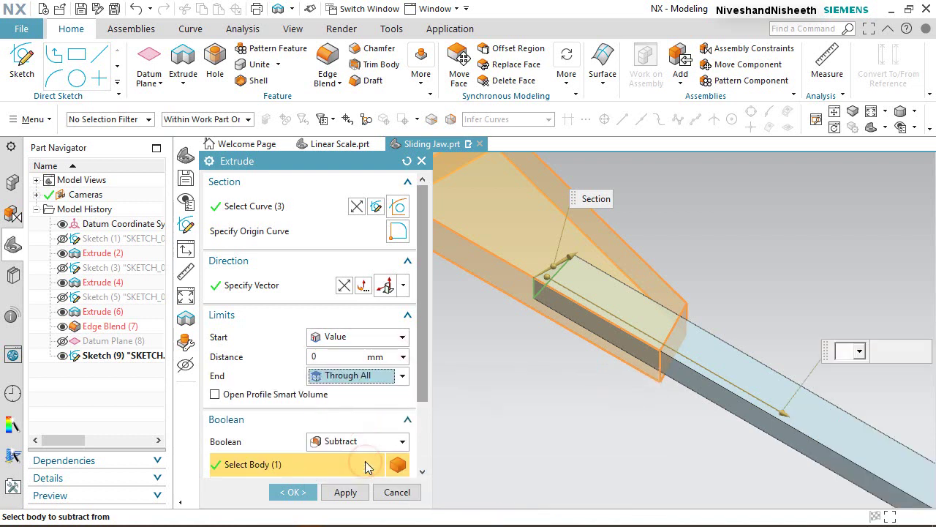
click(292, 492)
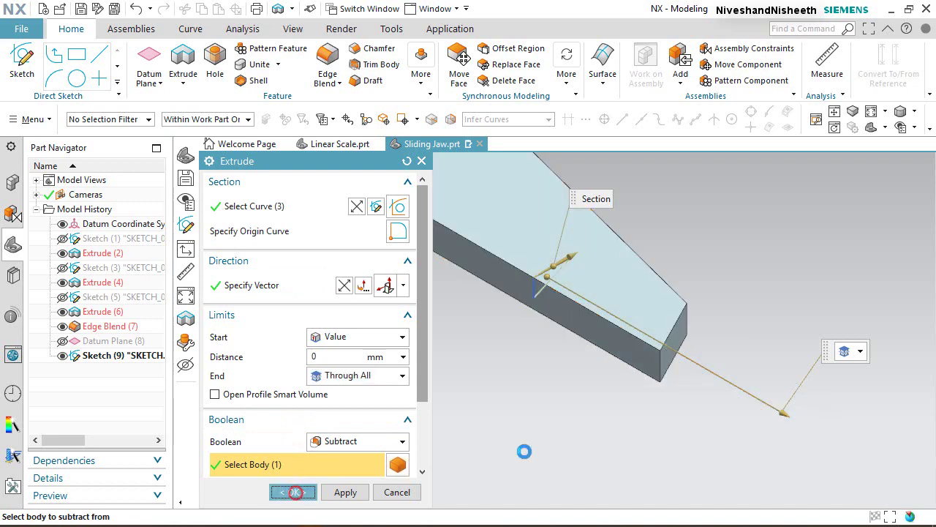
click(590, 432)
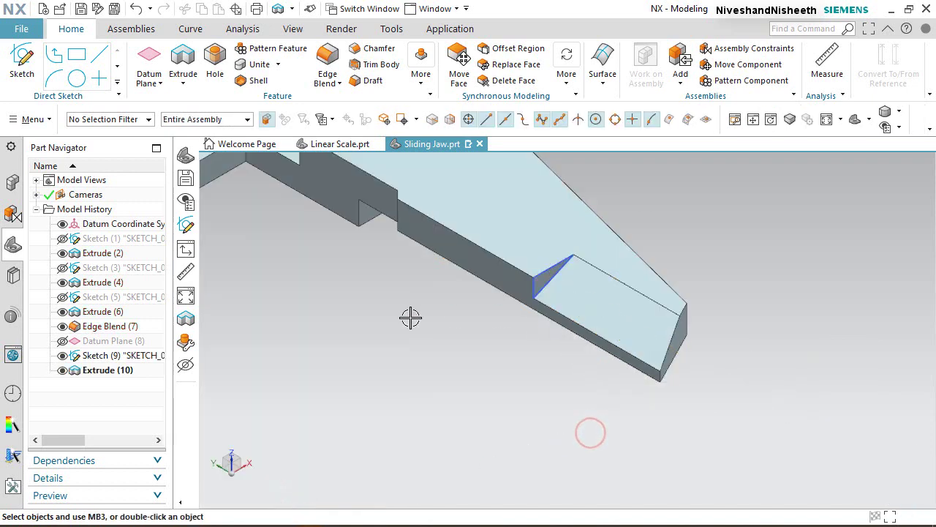
Step: Hide the bevel sketch and save the sliding jaw part
click(62, 355)
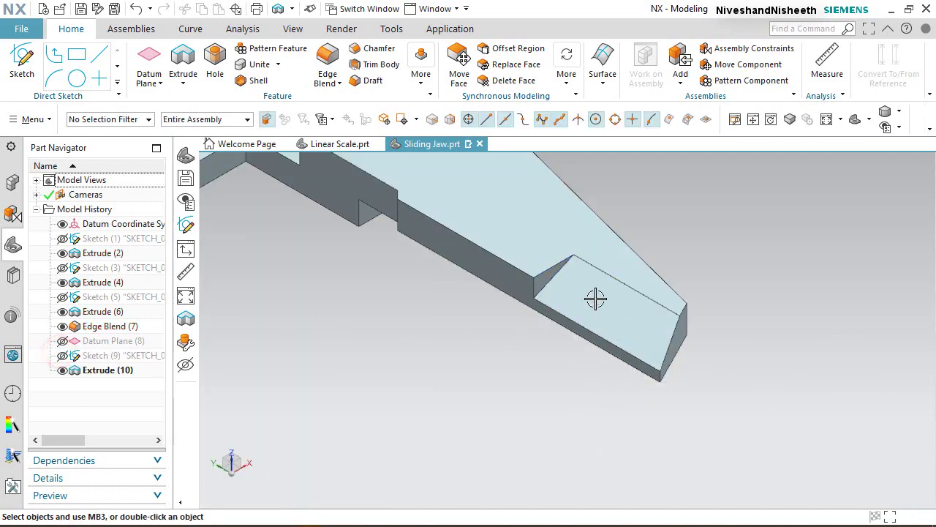
scroll(606, 259, down, 3)
scroll(566, 484, down, 2)
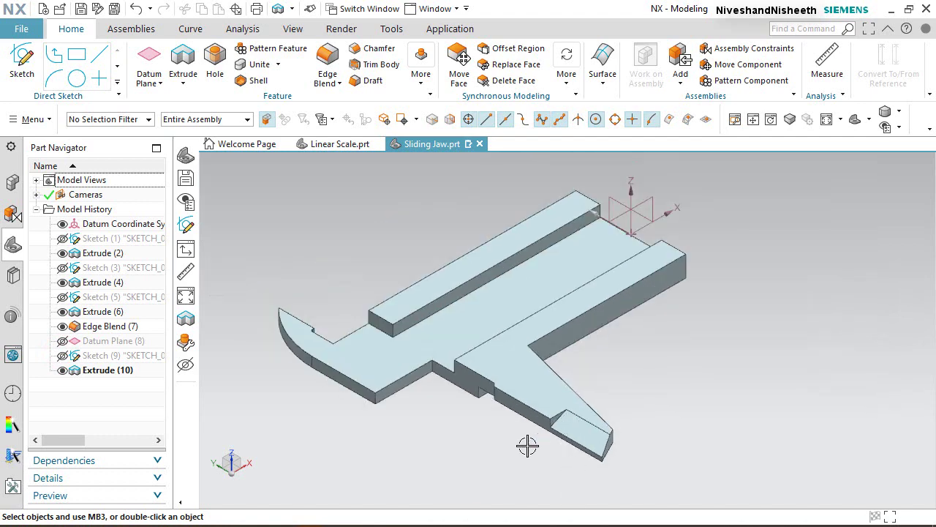
scroll(528, 446, up, 1)
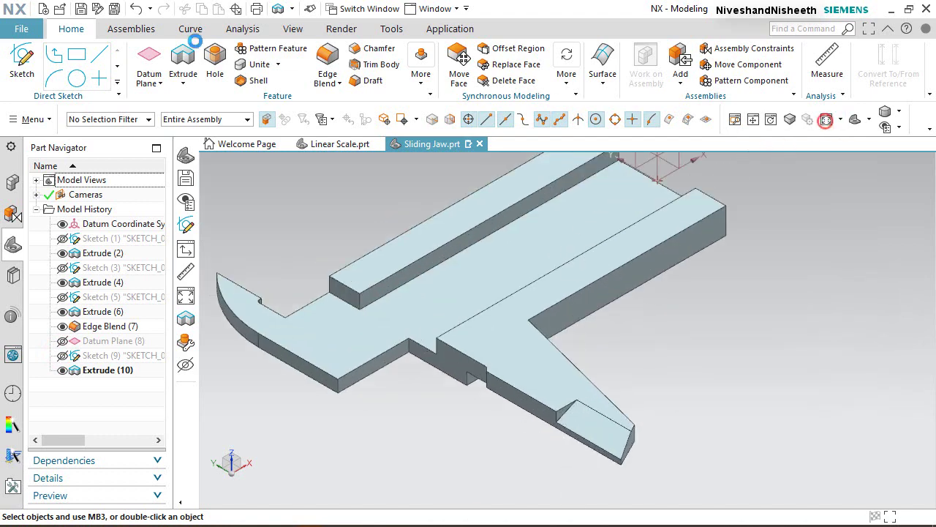
key(ctrl+s)
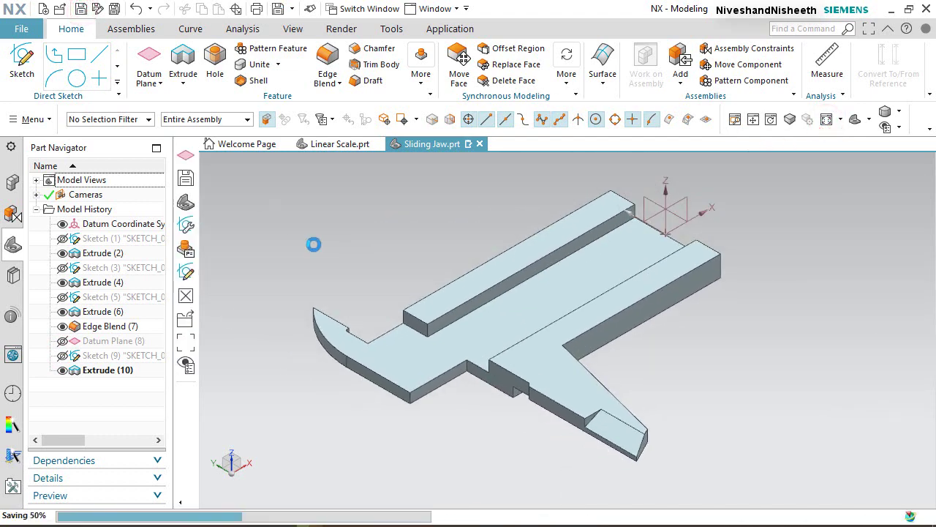
Step: Rotate the view 180 degrees about the X axis and 90 degrees about the Z axis to examine the sliding jaw's underside
click(242, 466)
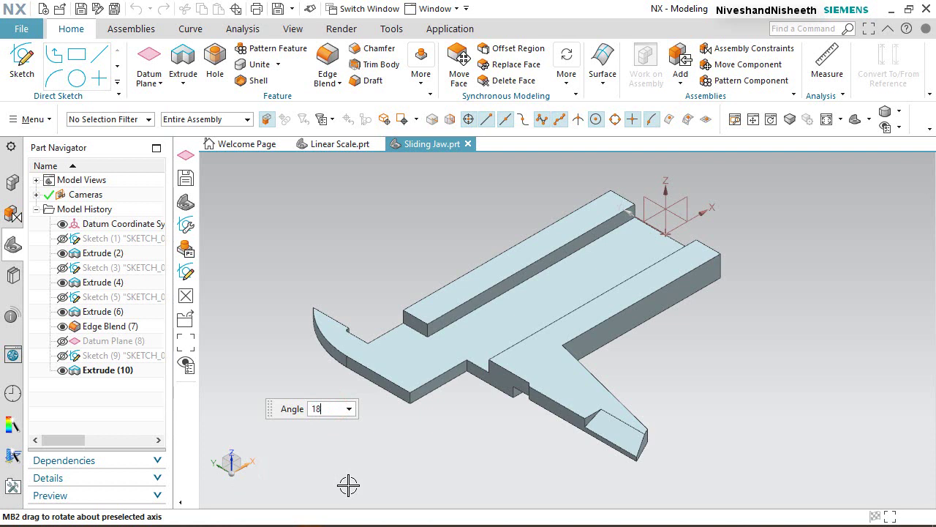
key(Return)
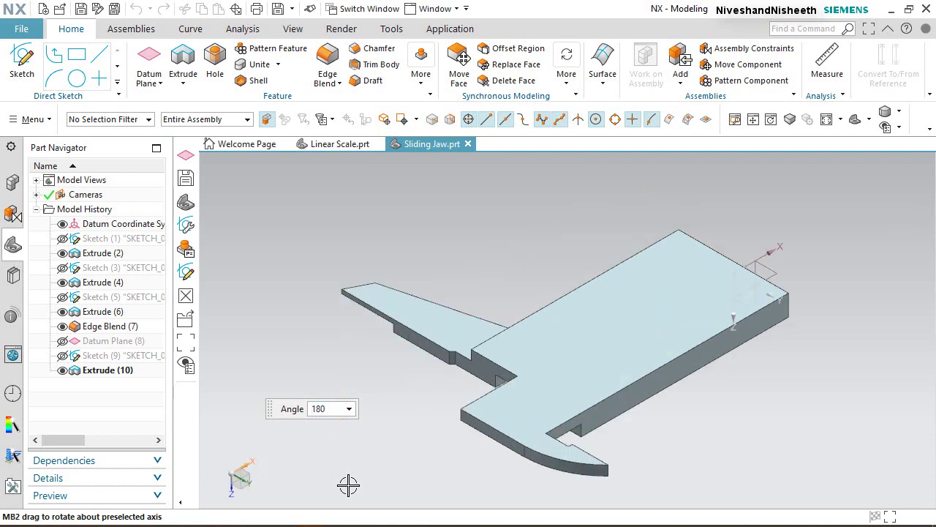
key(Escape)
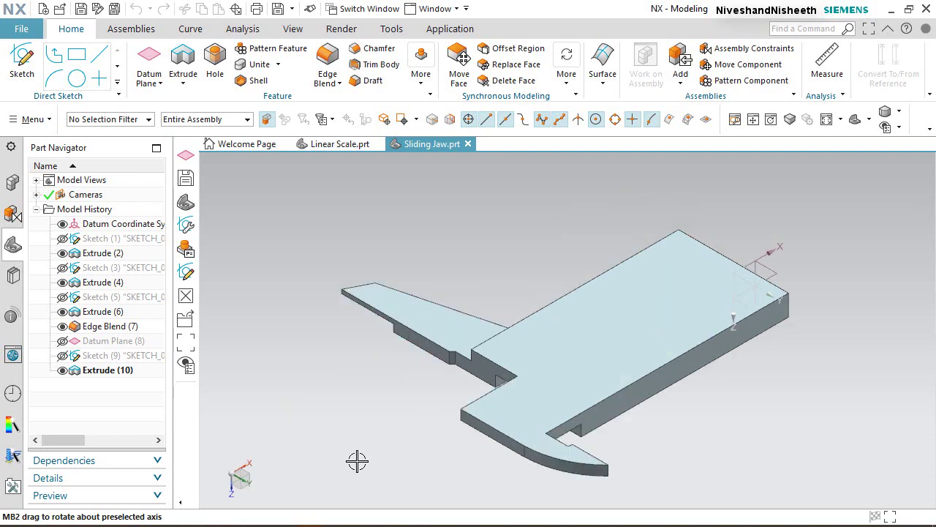
click(232, 488)
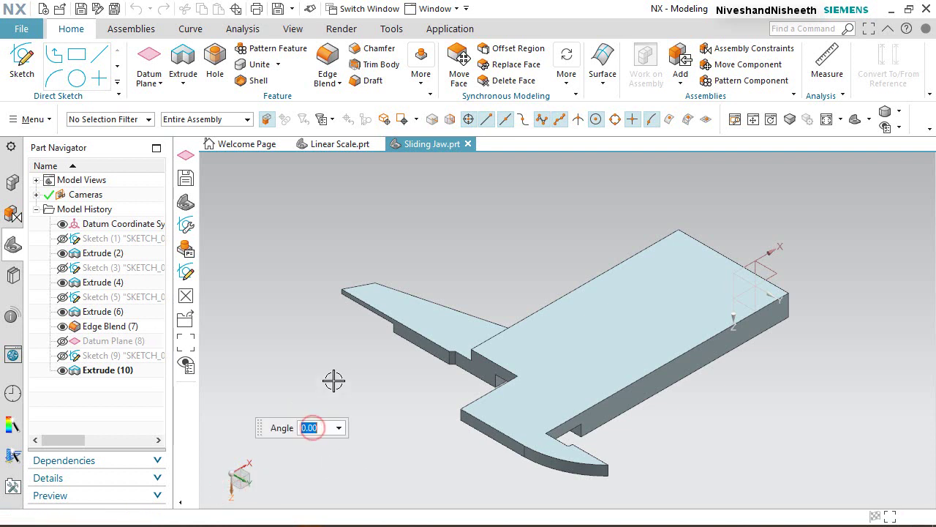
key(Return)
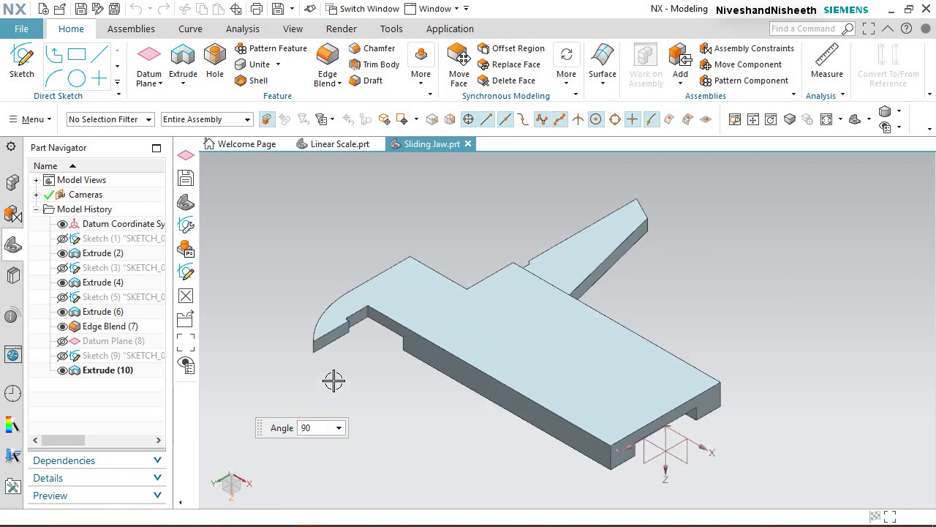
Step: Create a datum plane at a distance from the long side face of the sliding jaw
key(Escape)
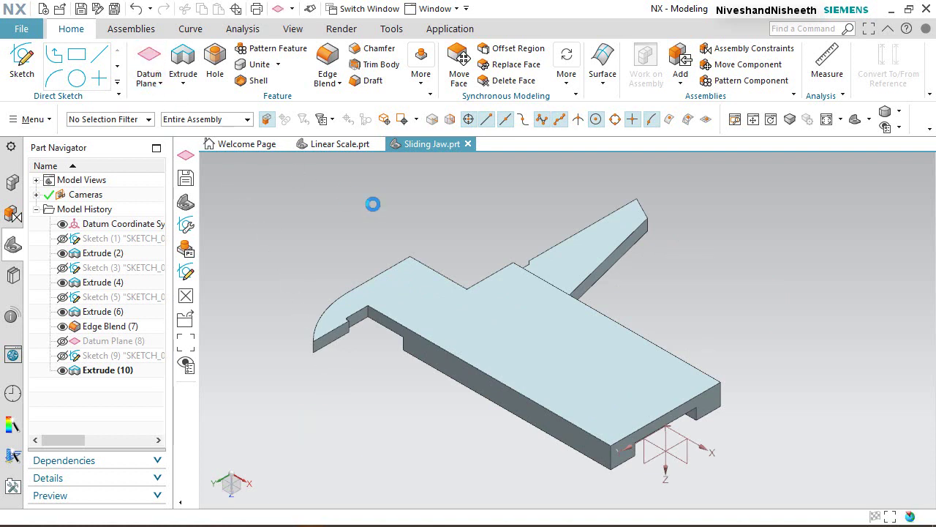
scroll(735, 335, down, 3)
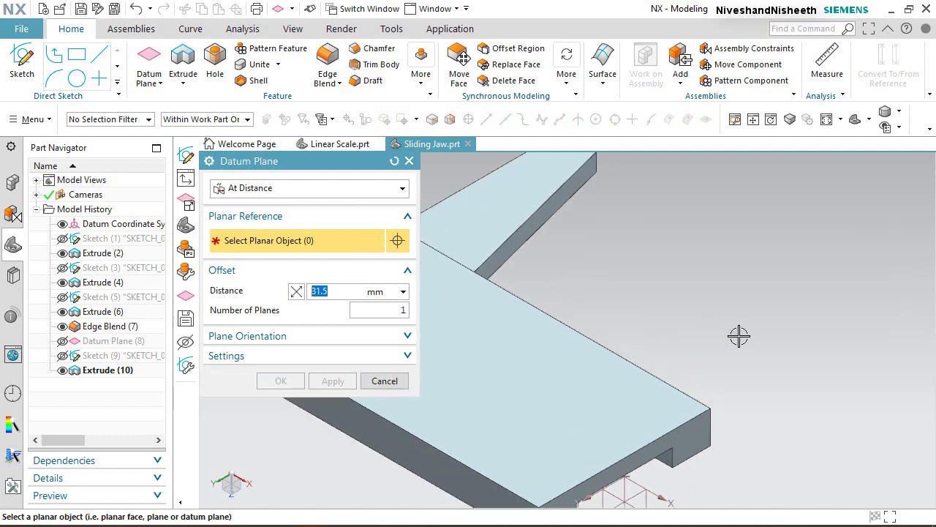
scroll(637, 355, up, 5)
scroll(637, 359, down, 6)
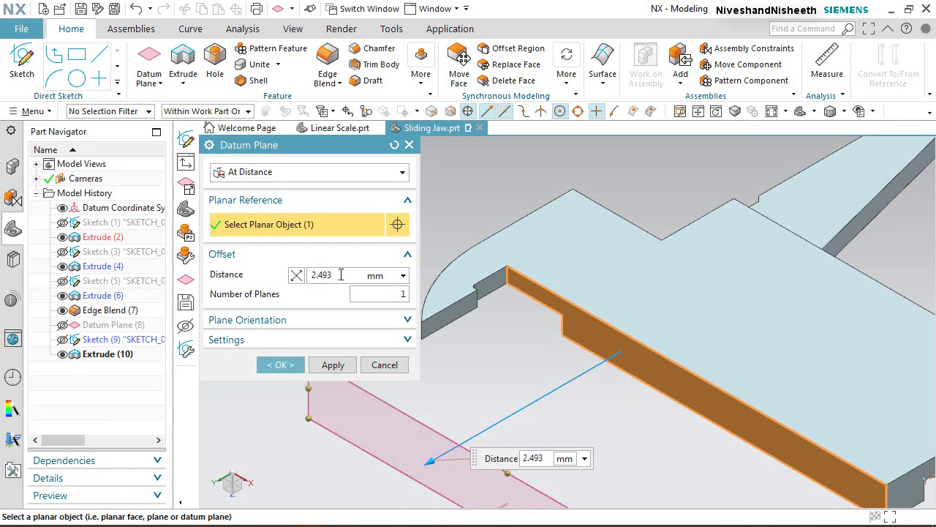
click(288, 363)
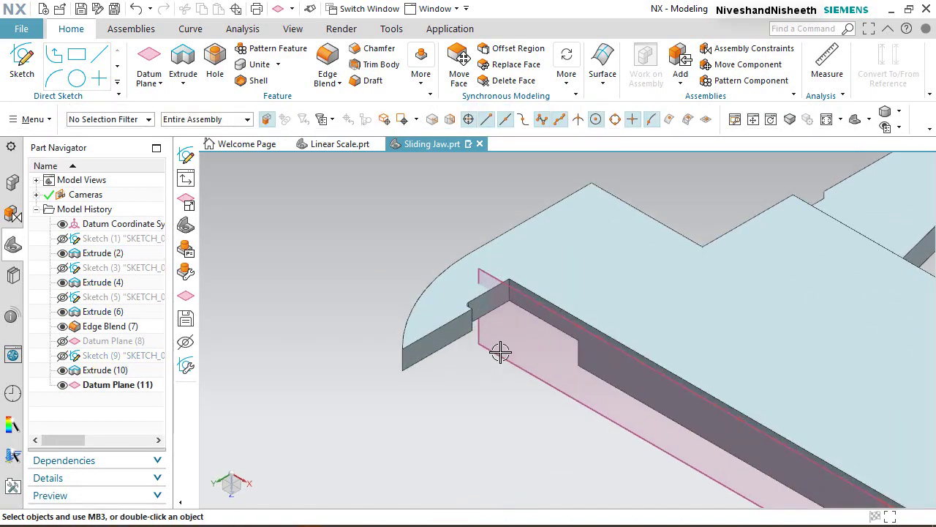
Step: Resize the new datum plane so it extends further above and below the jaw body
right_click(535, 376)
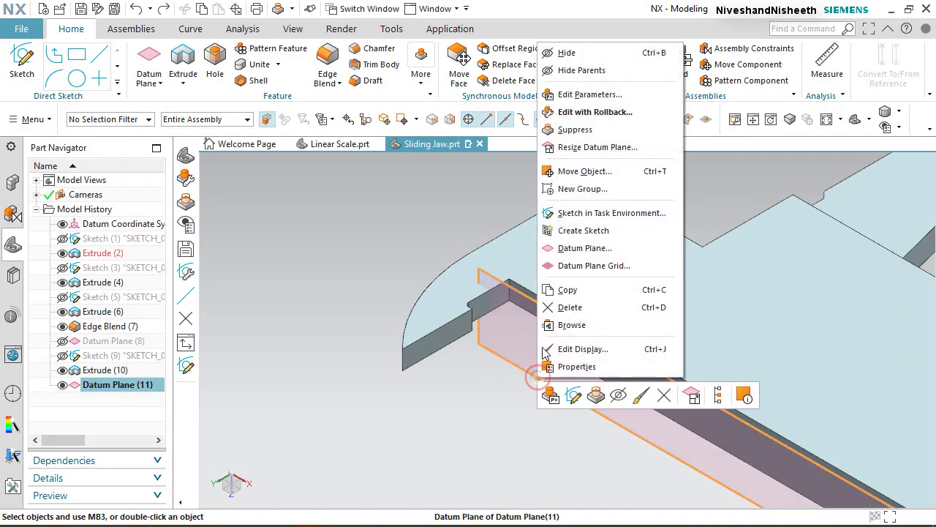
click(598, 147)
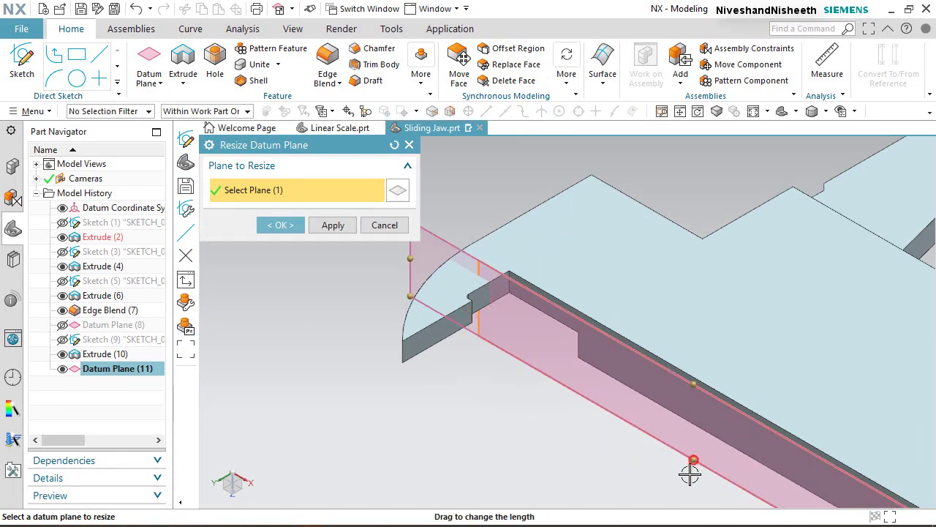
drag(689, 467, 685, 482)
drag(697, 383, 695, 337)
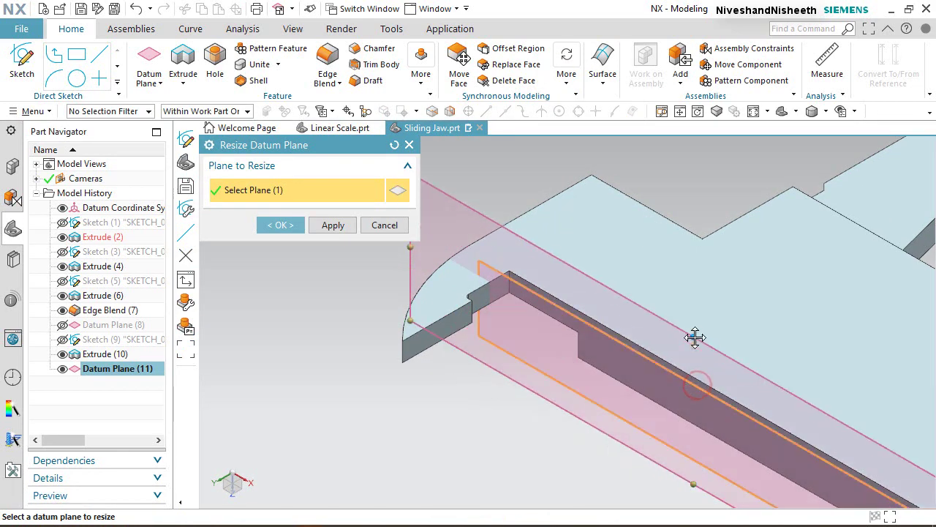
click(295, 228)
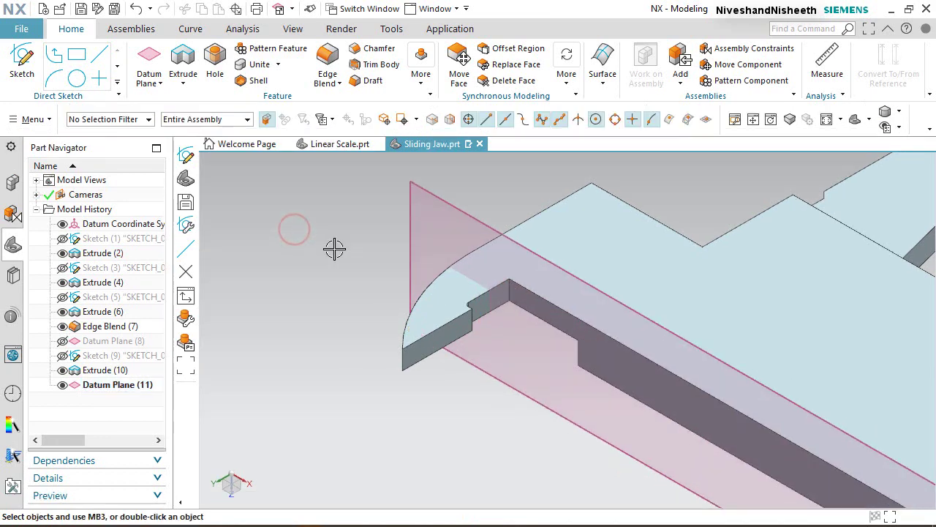
Step: Start a new sketch on the enlarged datum plane
click(22, 60)
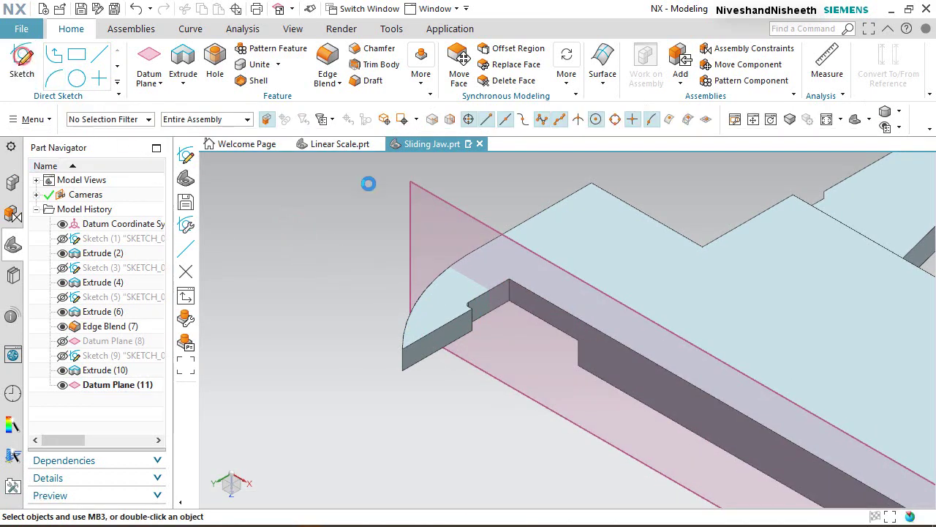
click(479, 215)
click(331, 313)
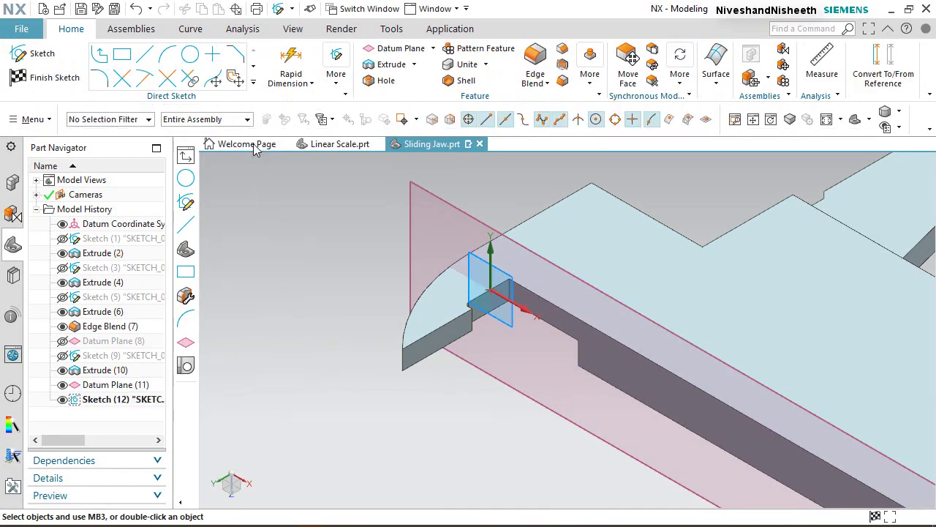
Step: Create intersection curves of the jaw body's faces with the sketch plane and convert them to reference lines
click(254, 82)
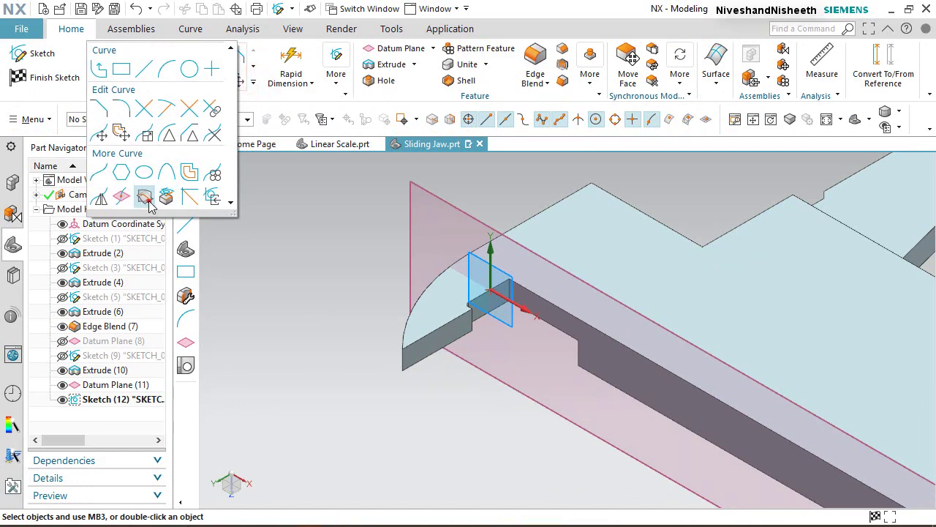
click(149, 199)
click(567, 219)
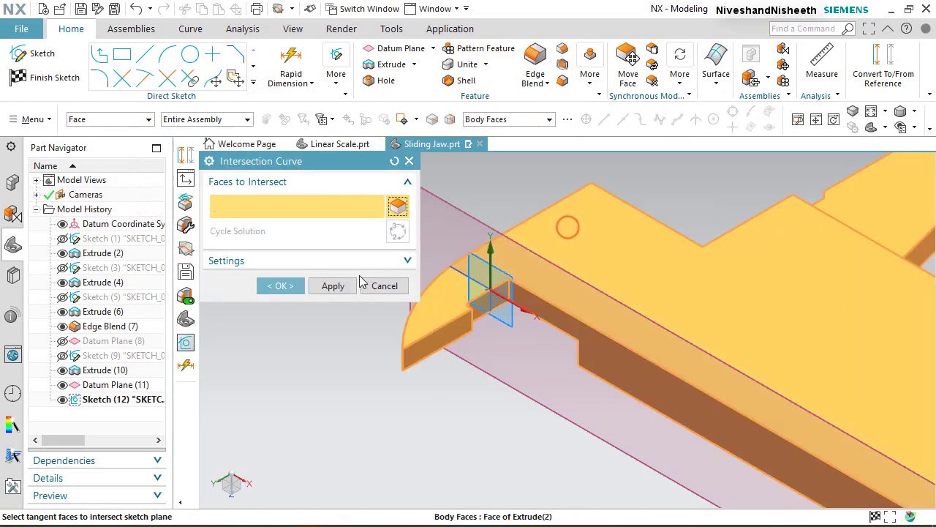
click(298, 287)
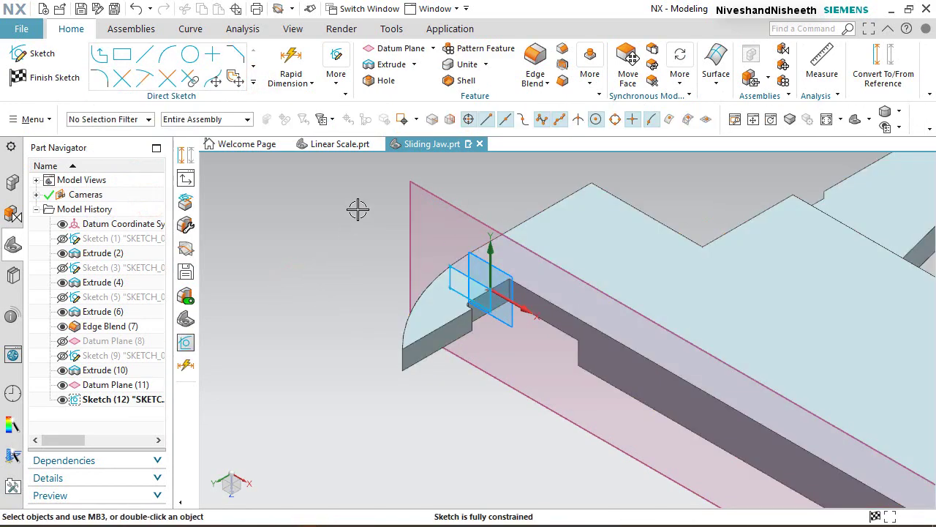
drag(481, 311, 542, 430)
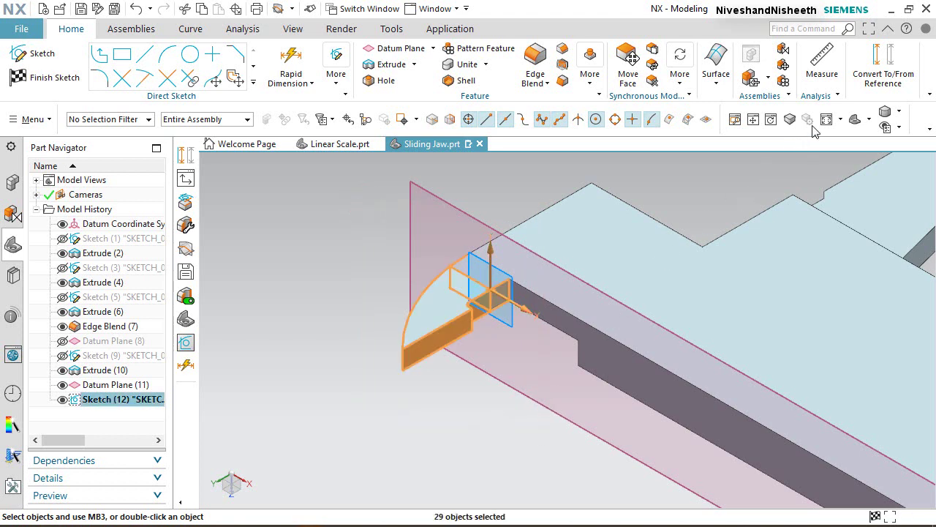
click(870, 67)
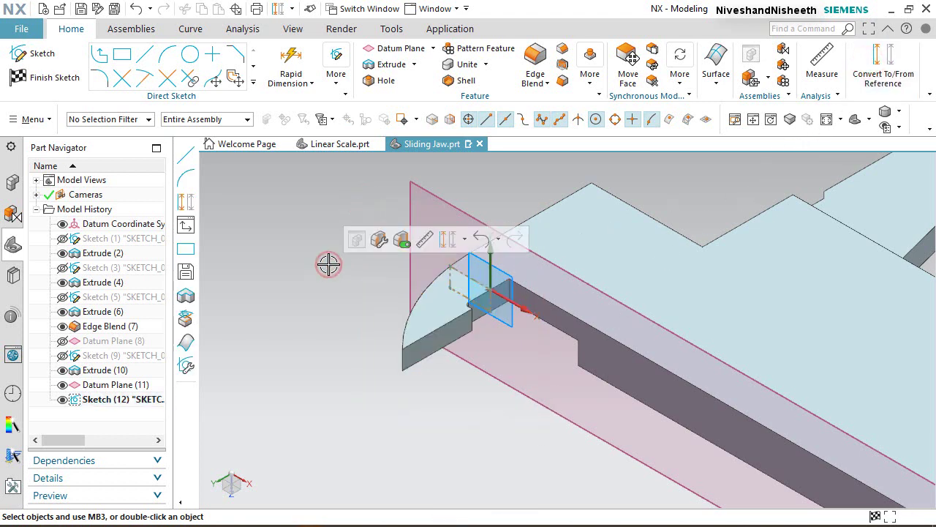
Step: Hide the datum plane that carries the sketch
click(63, 384)
scroll(476, 289, down, 2)
scroll(476, 285, up, 4)
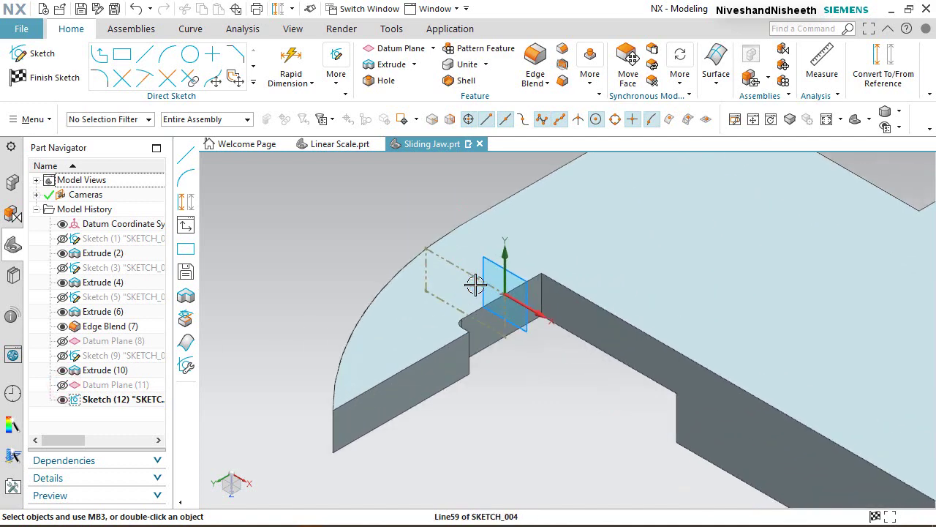
Step: Project the short vertical edge beside the rounded notch into the sketch and convert it to a reference line
click(254, 84)
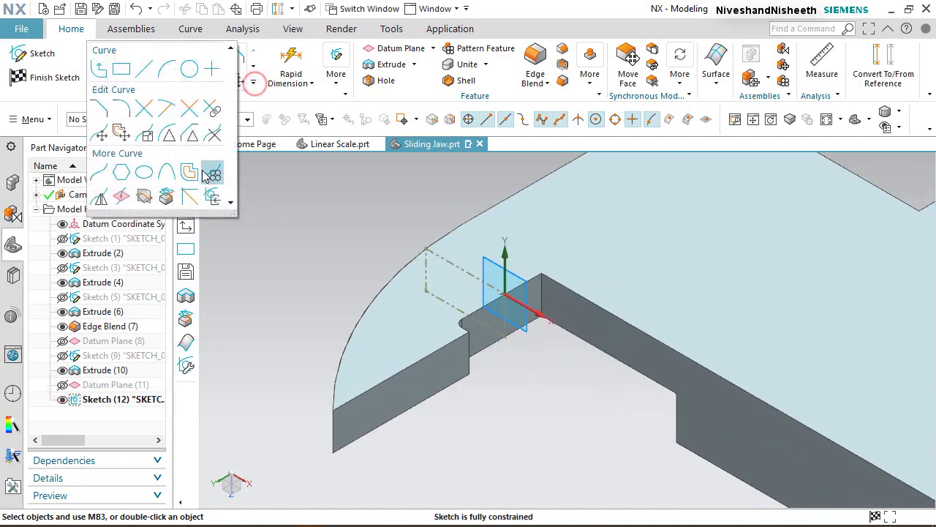
click(170, 192)
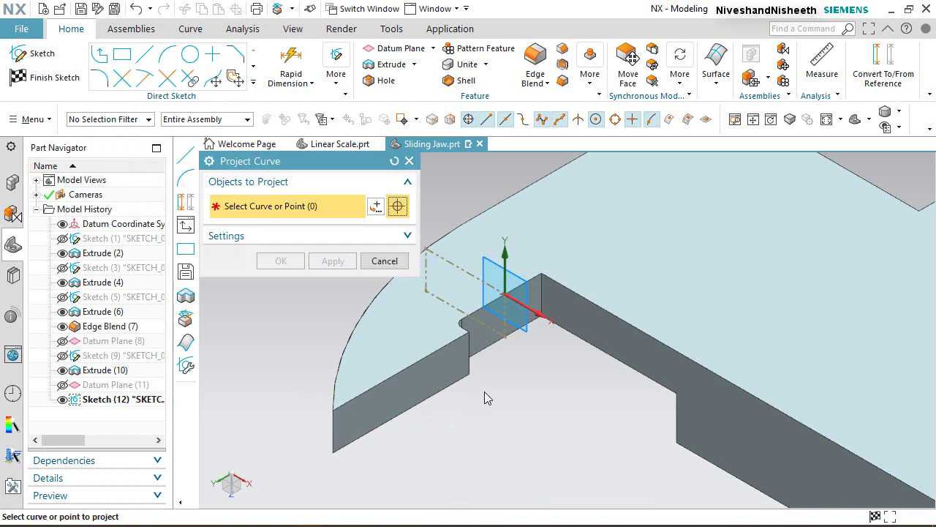
scroll(484, 392, up, 2)
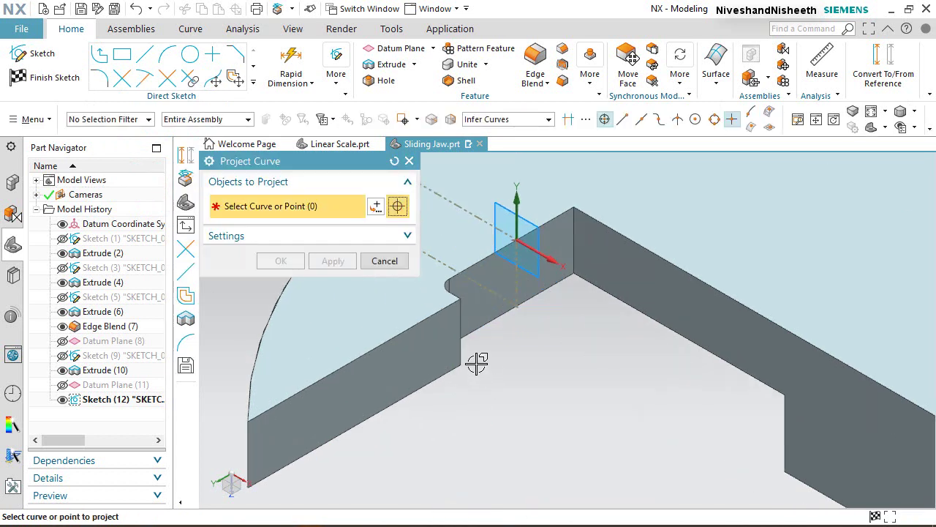
click(460, 323)
click(300, 267)
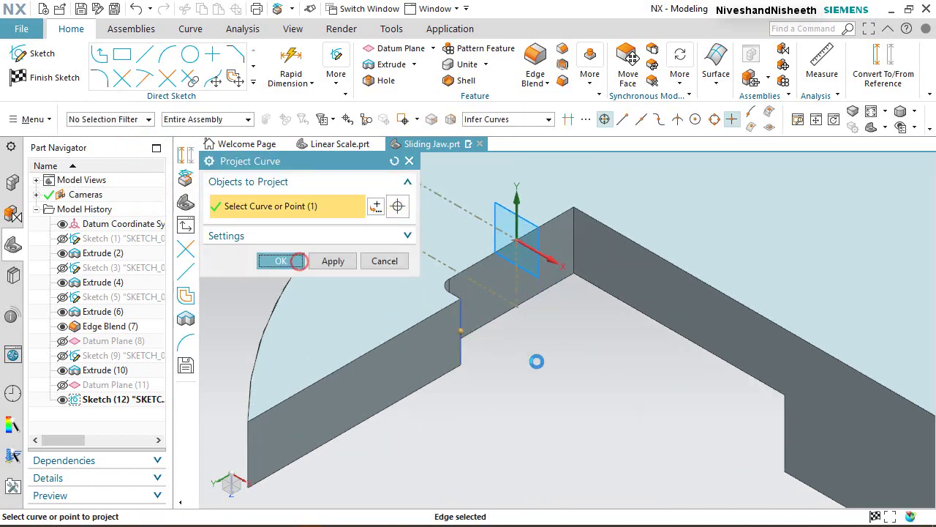
click(541, 306)
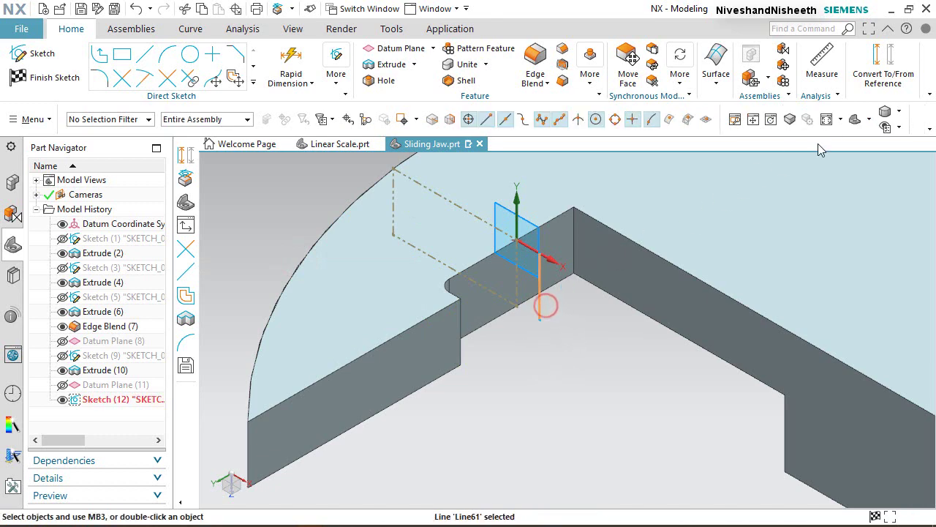
click(648, 420)
right_click(648, 420)
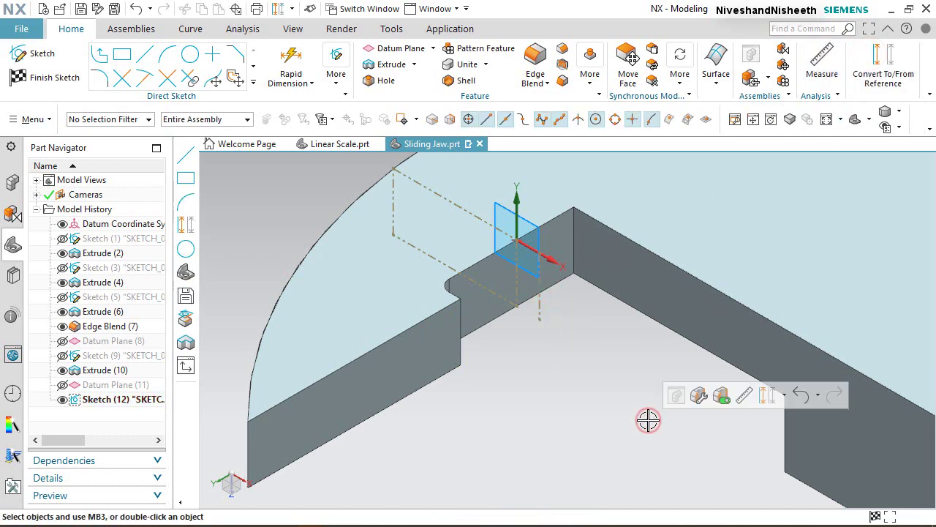
right_click(286, 208)
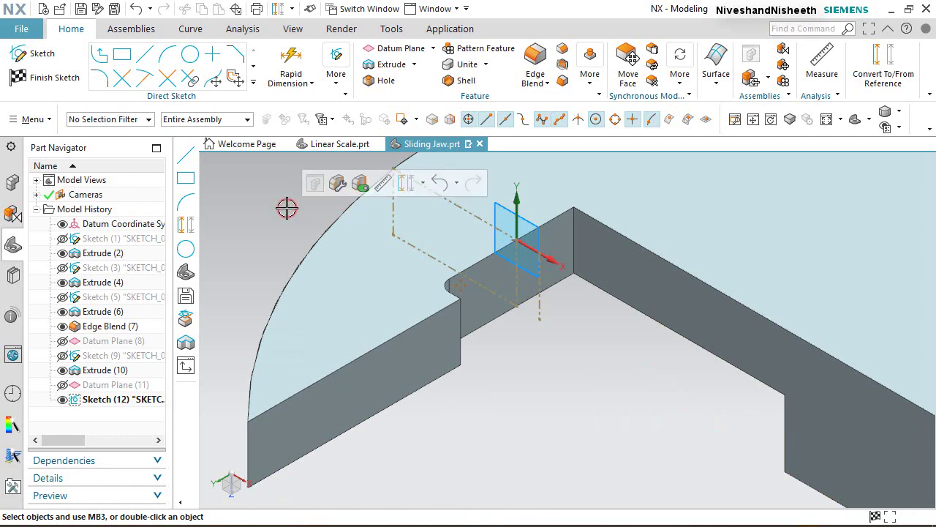
Step: Draw a 3.18632 mm line at 180° along the top reference line, starting from the upper end of the projected reference line
click(144, 54)
scroll(506, 211, up, 4)
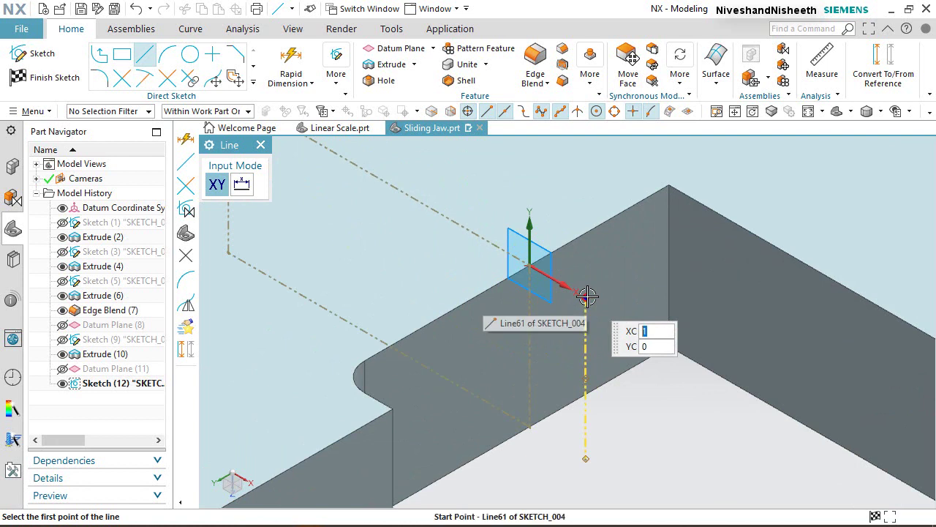
click(586, 294)
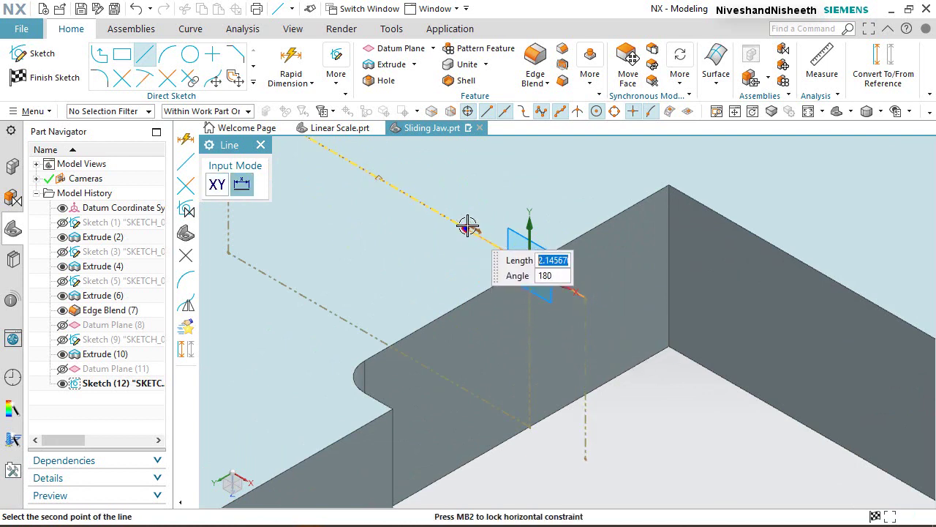
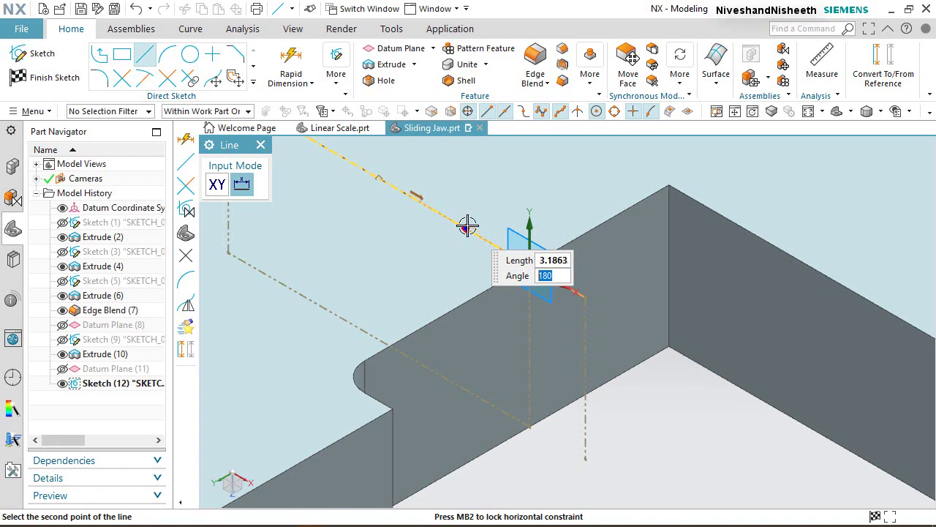
click(467, 226)
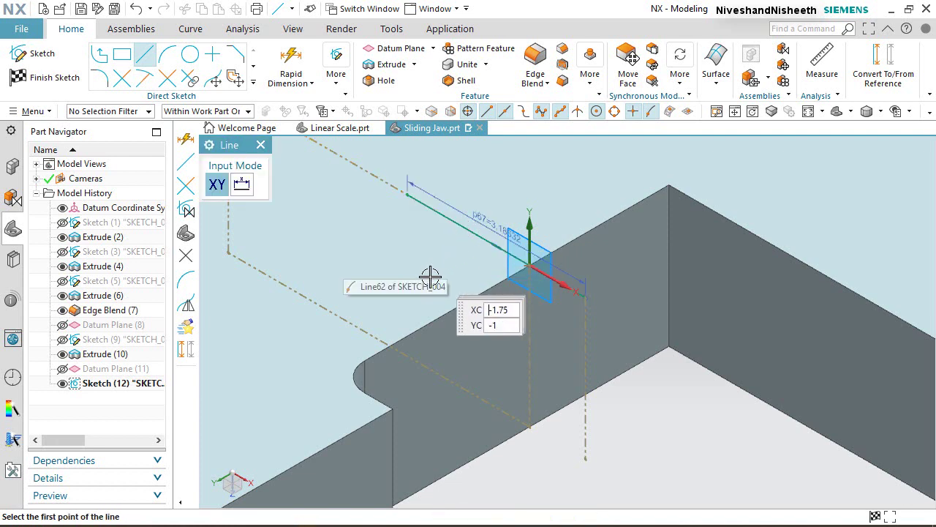
Step: Close a triangle with a slanted line from the far end down to the vertical reference line and a vertical line back up
click(406, 195)
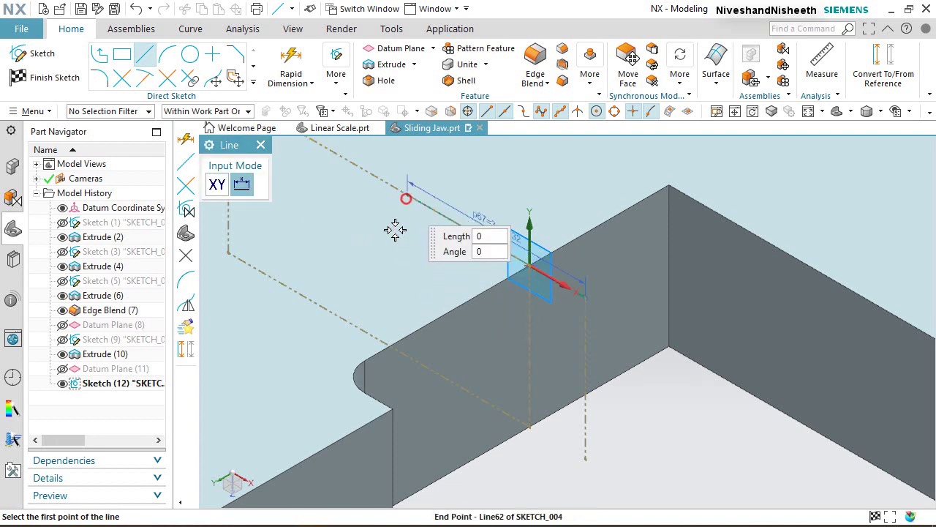
click(585, 414)
click(585, 417)
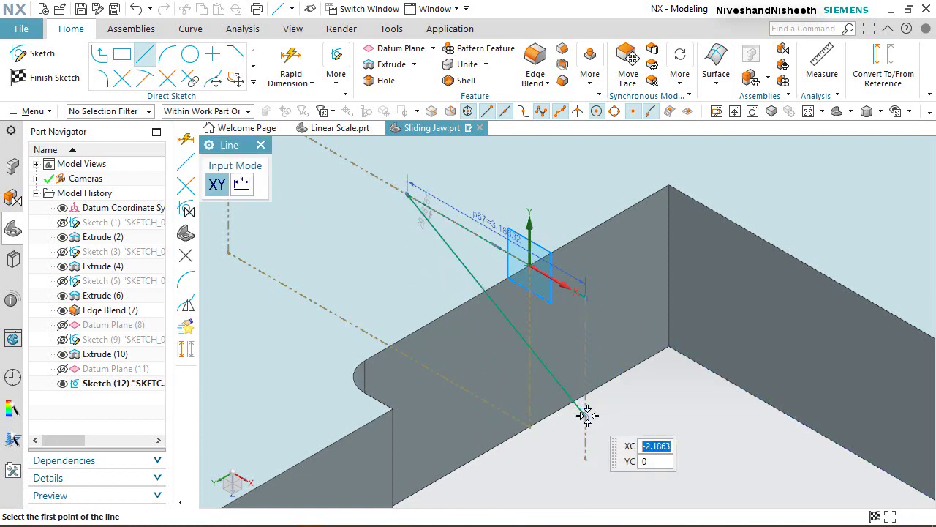
click(585, 416)
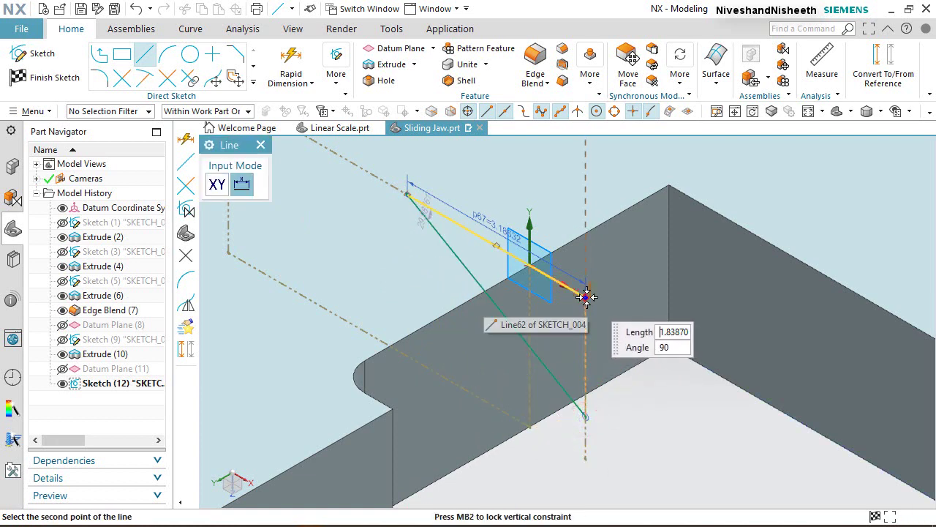
click(618, 388)
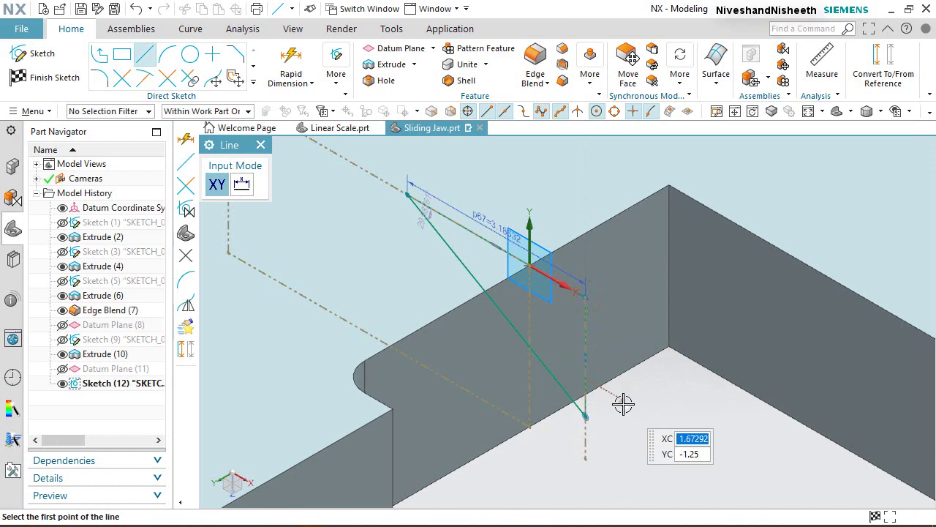
right_click(623, 404)
click(638, 74)
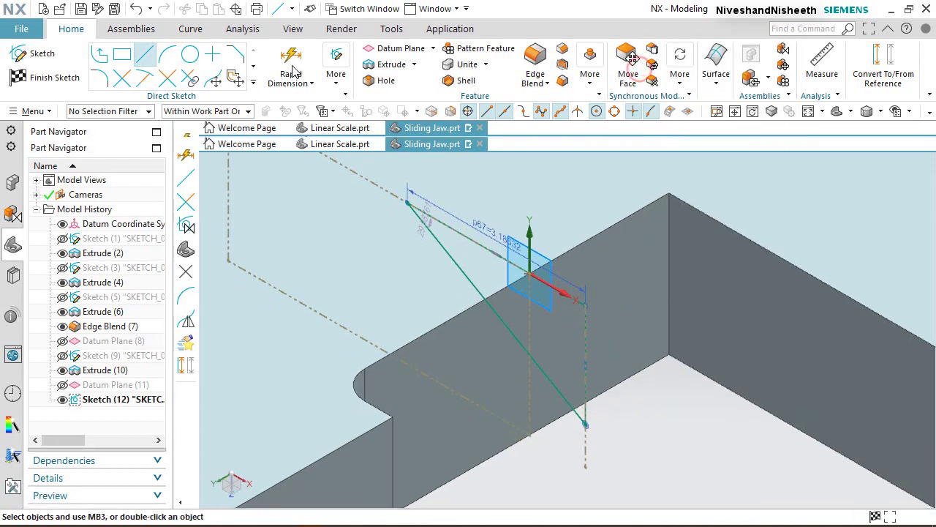
Step: Dimension the gap between the triangle's lowest corner and the lower end of the vertical reference line at 0.5 mm
click(291, 66)
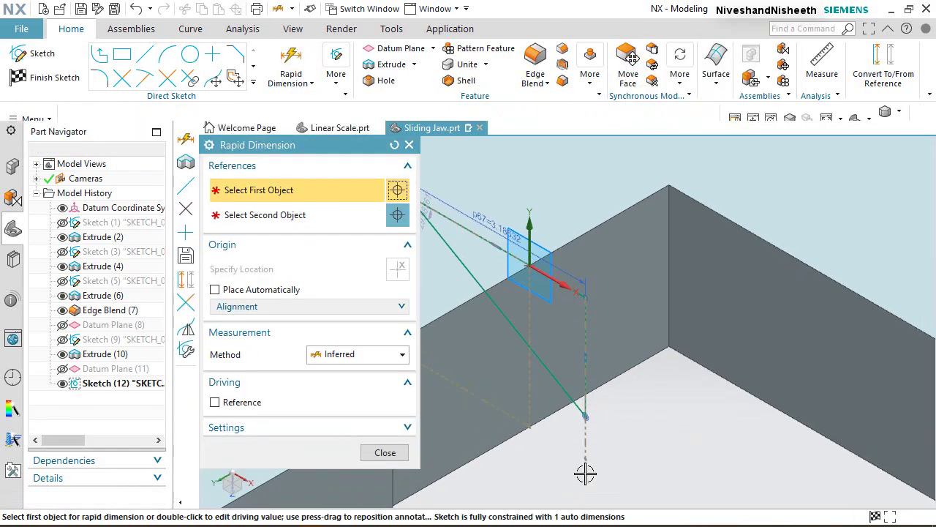
click(585, 458)
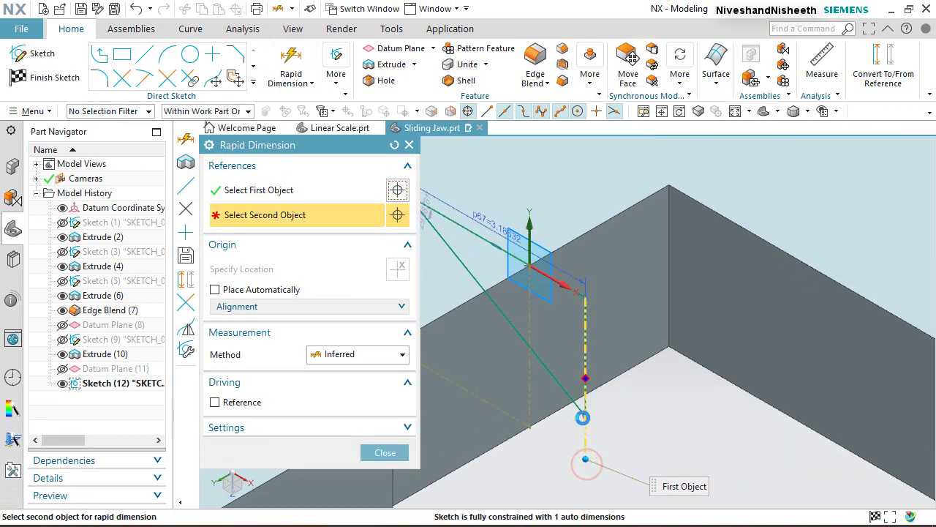
click(615, 452)
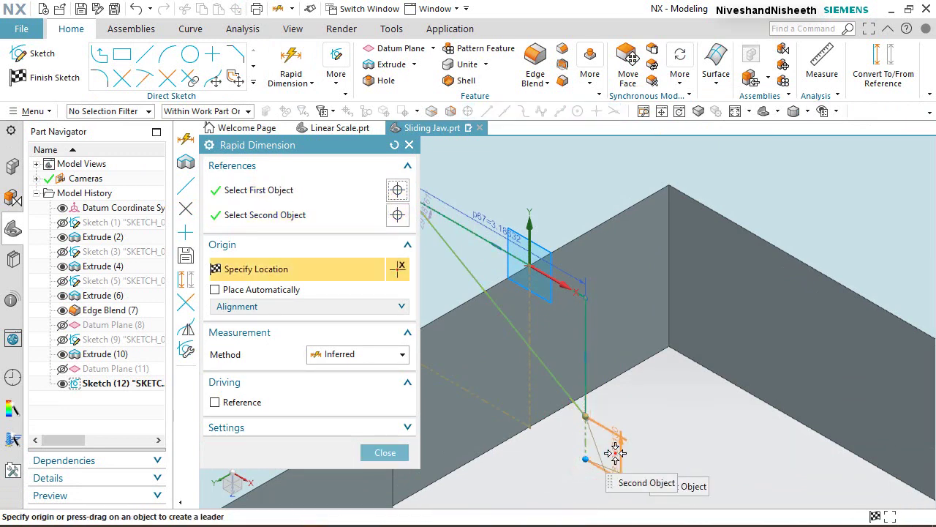
click(660, 425)
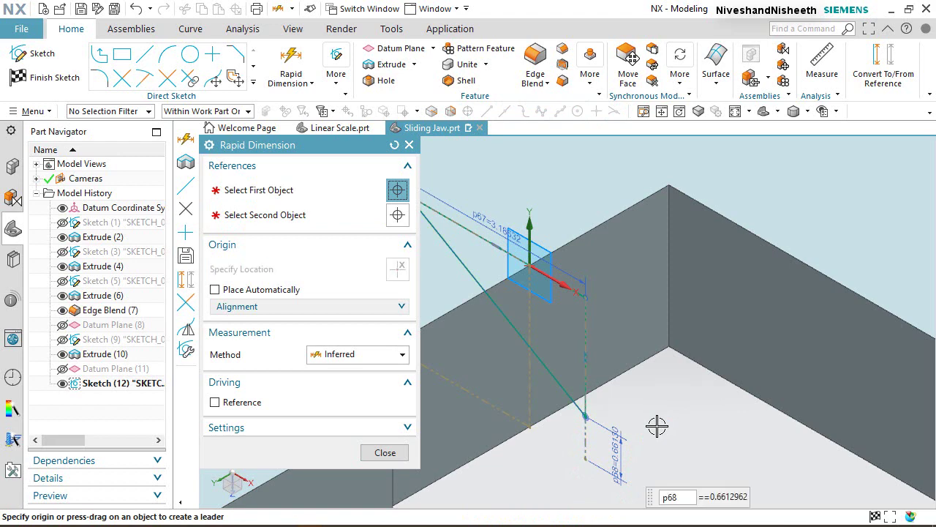
text(0.5)
key(Return)
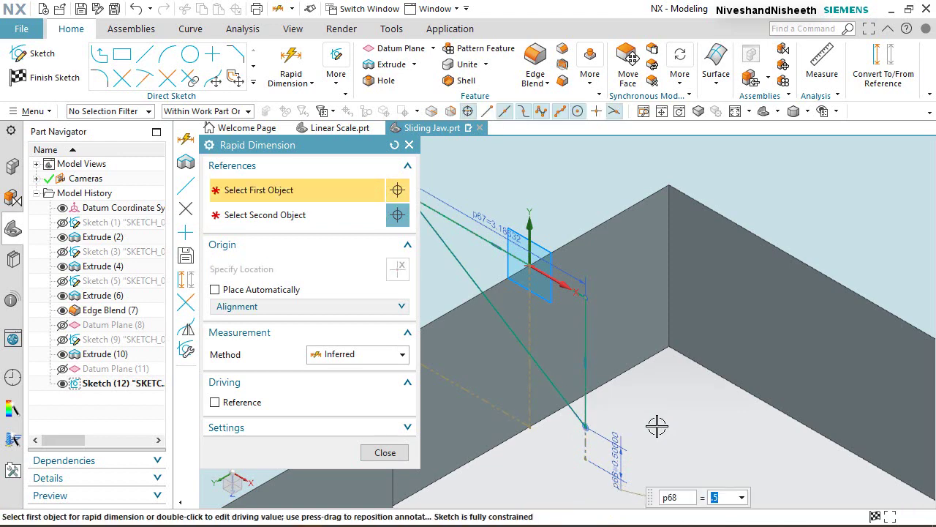
click(401, 457)
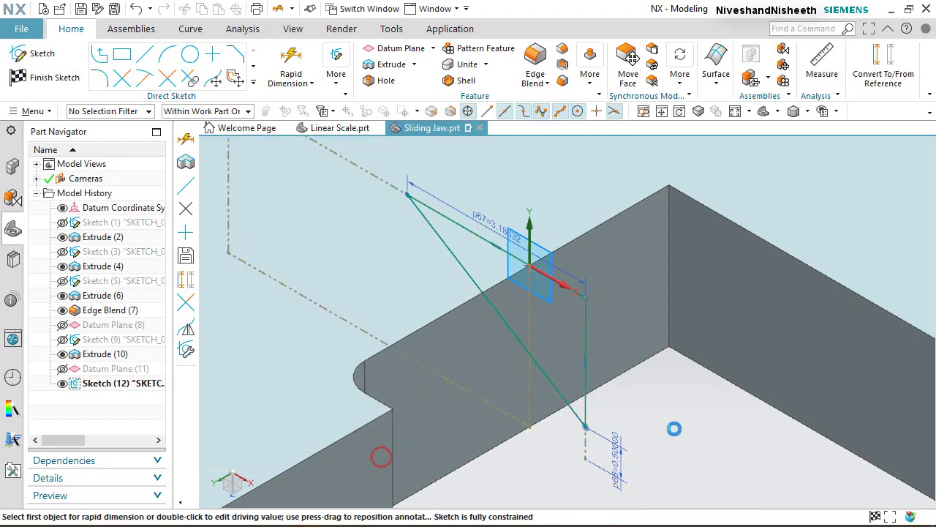
click(678, 427)
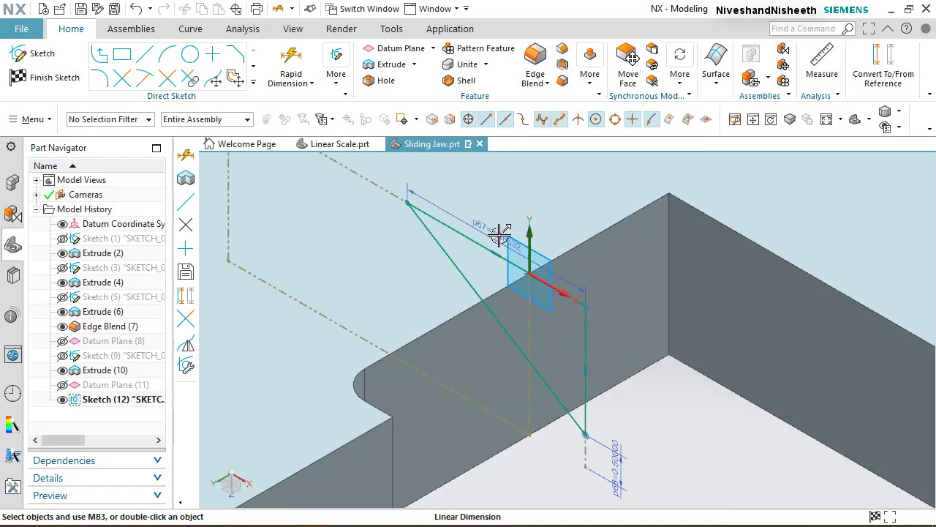
Step: Move the 3.18632 mm dimension farther above the triangle's top line and finish the sketch
drag(502, 230, 479, 188)
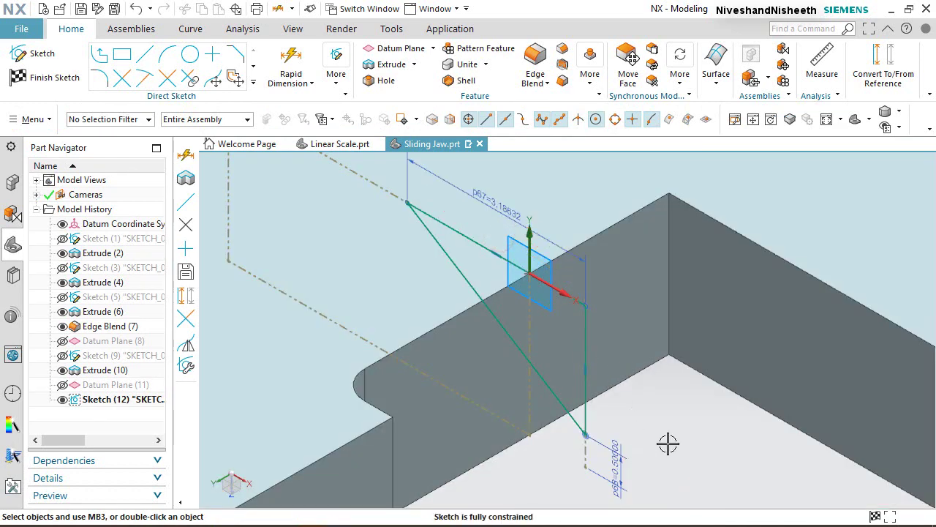
mouse_move(528, 309)
middle_down()
mouse_move(539, 282)
mouse_move(554, 308)
middle_up()
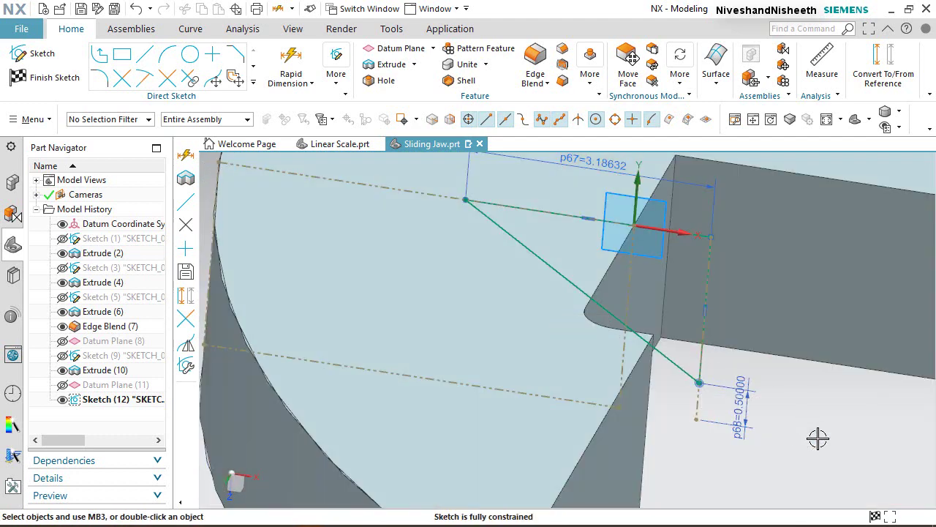
scroll(489, 268, up, 3)
scroll(488, 268, down, 4)
scroll(479, 267, up, 2)
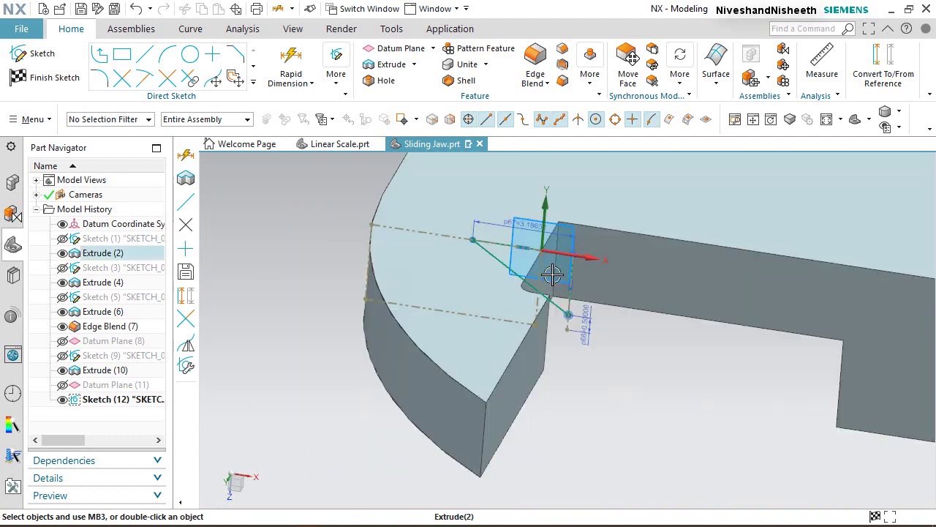
click(38, 78)
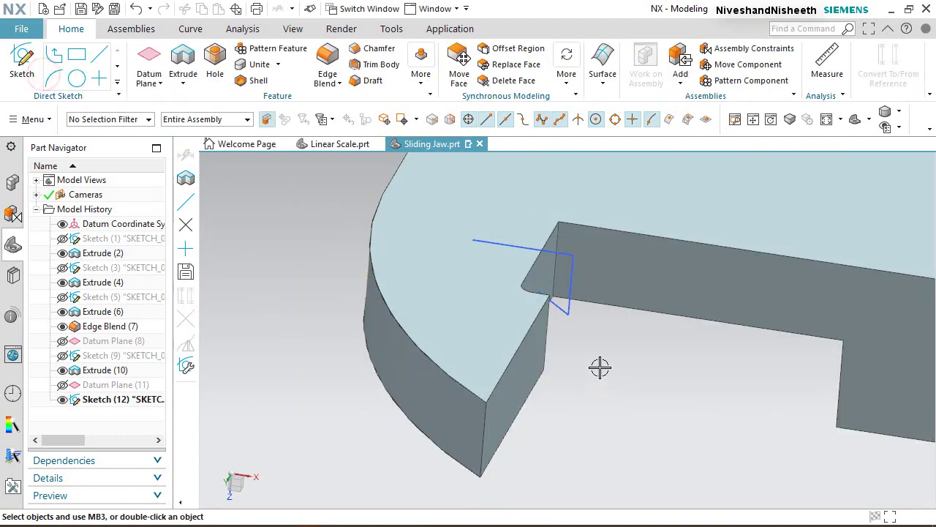
Step: Extrude the triangular sketch 25 mm along the small upper jaw as a Subtract cut from the body
middle_drag(600, 368, 578, 370)
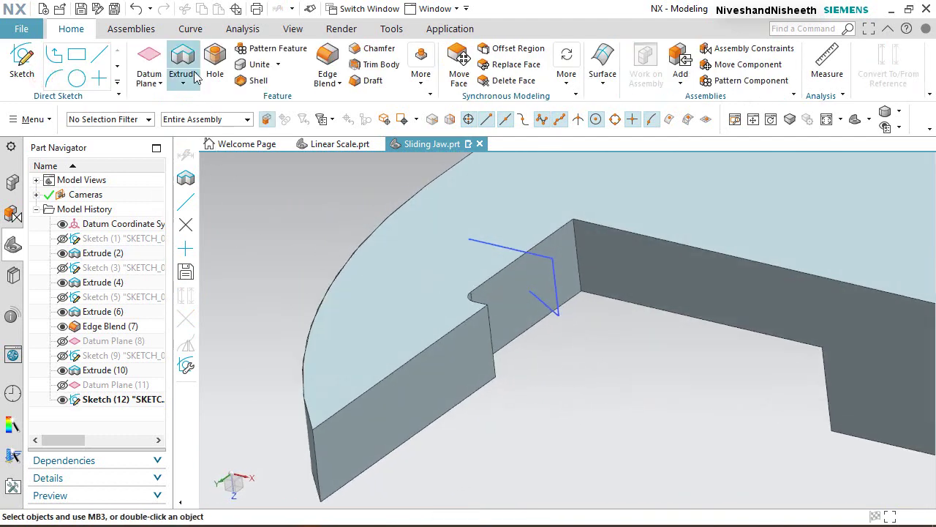
key(x)
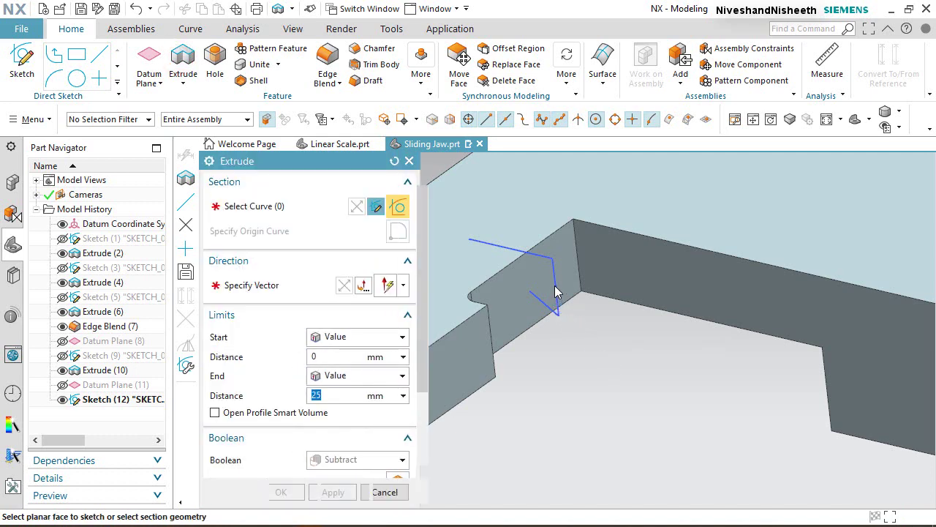
click(577, 328)
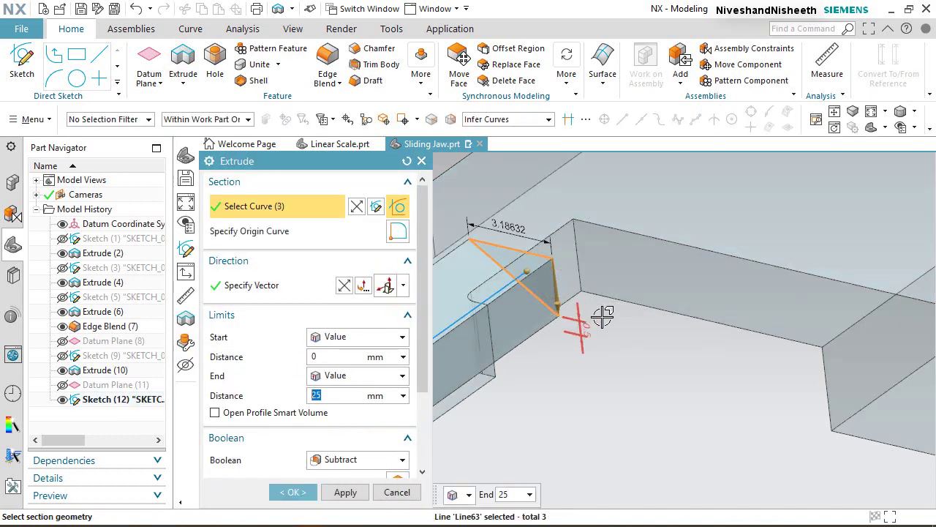
scroll(605, 315, up, 4)
scroll(608, 313, down, 5)
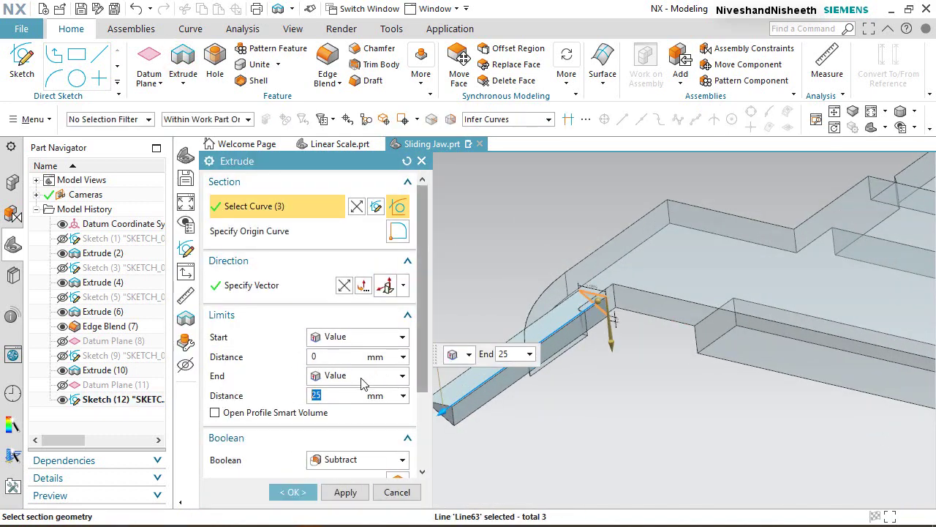
click(298, 492)
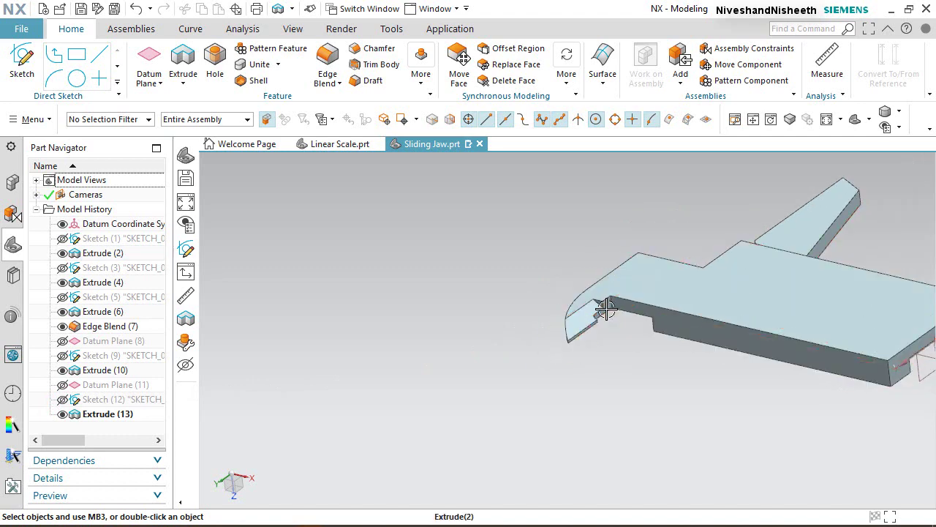
Step: Set up a simple General Hole with 1 mm diameter and a 1.5 mm depth by Value
middle_drag(614, 281, 579, 331)
scroll(595, 324, down, 5)
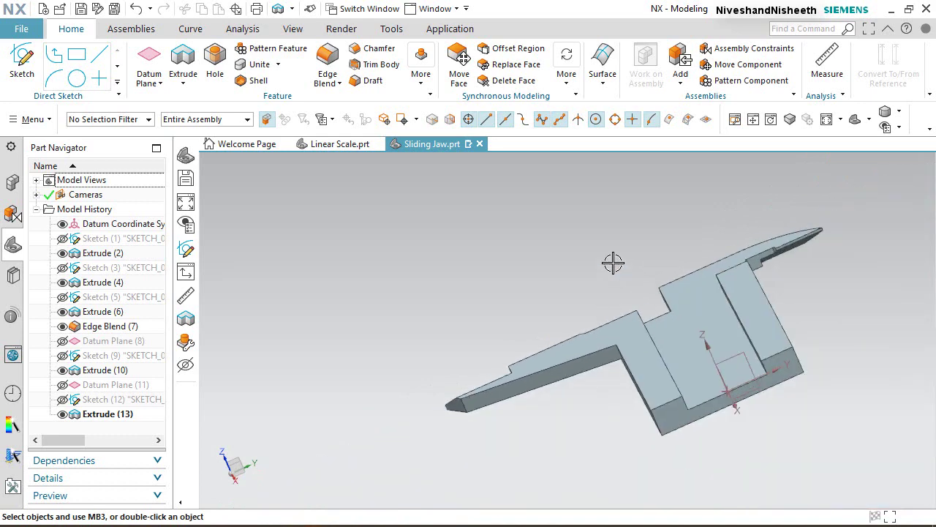
middle_drag(613, 263, 403, 193)
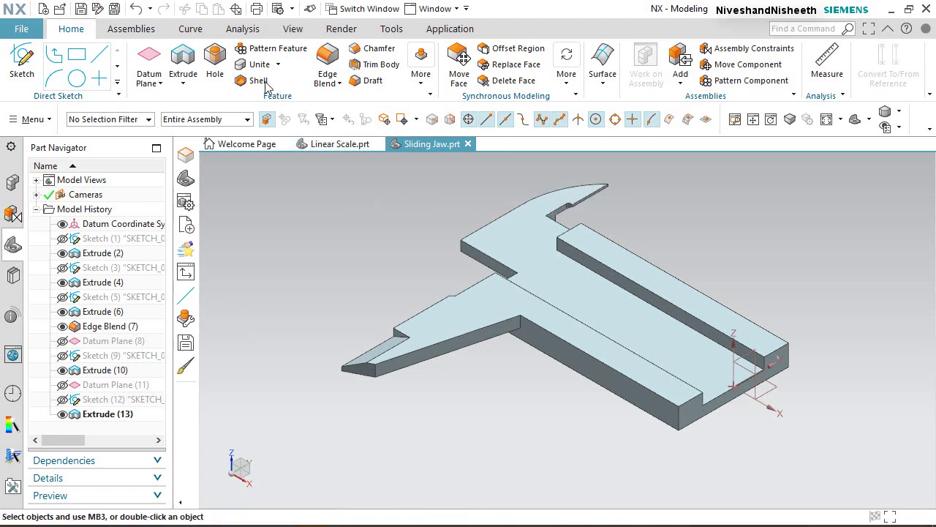
click(216, 57)
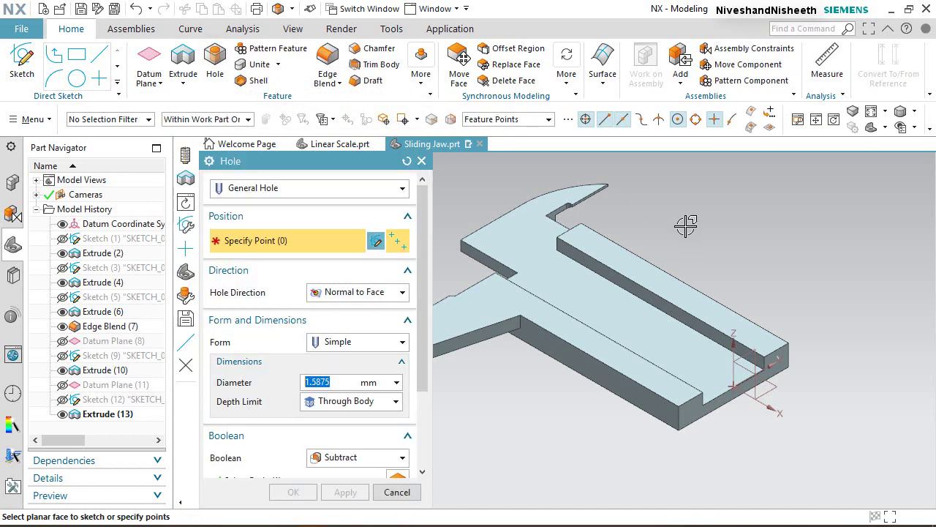
click(252, 188)
click(267, 207)
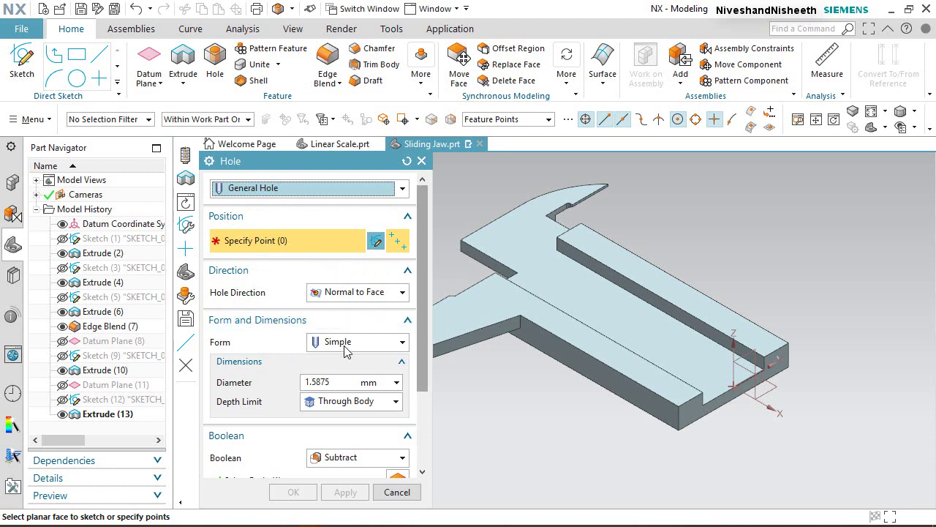
click(347, 383)
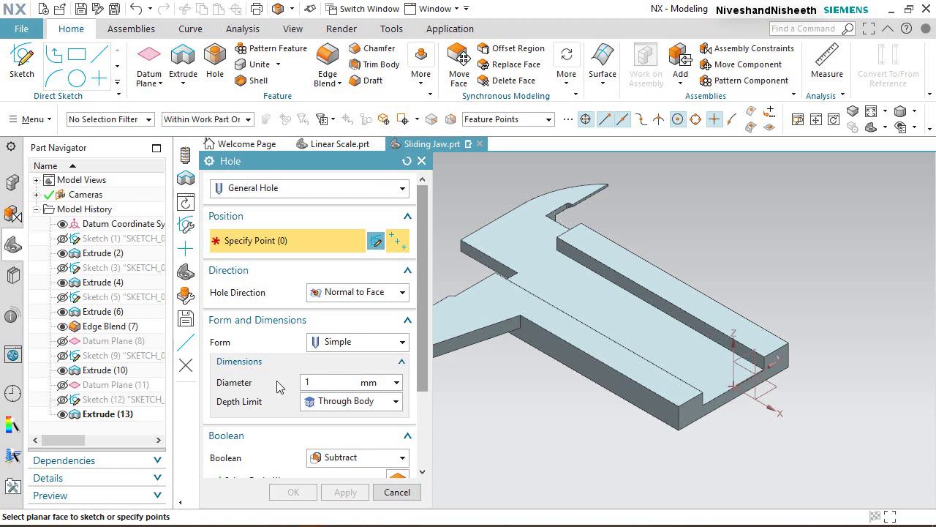
click(395, 403)
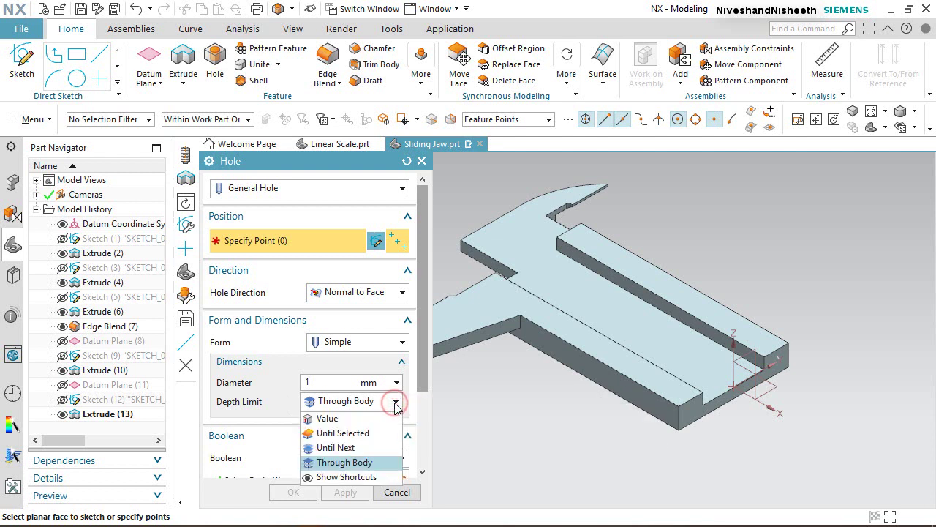
click(376, 417)
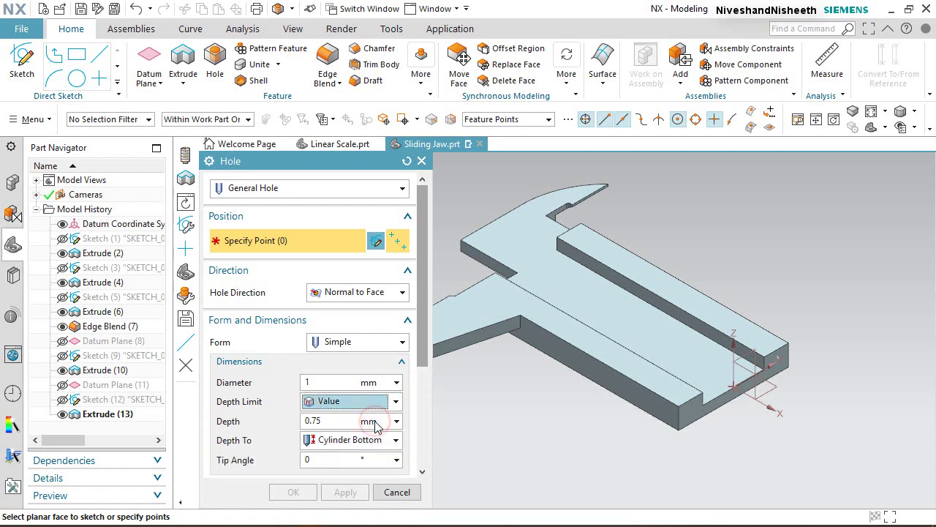
click(328, 427)
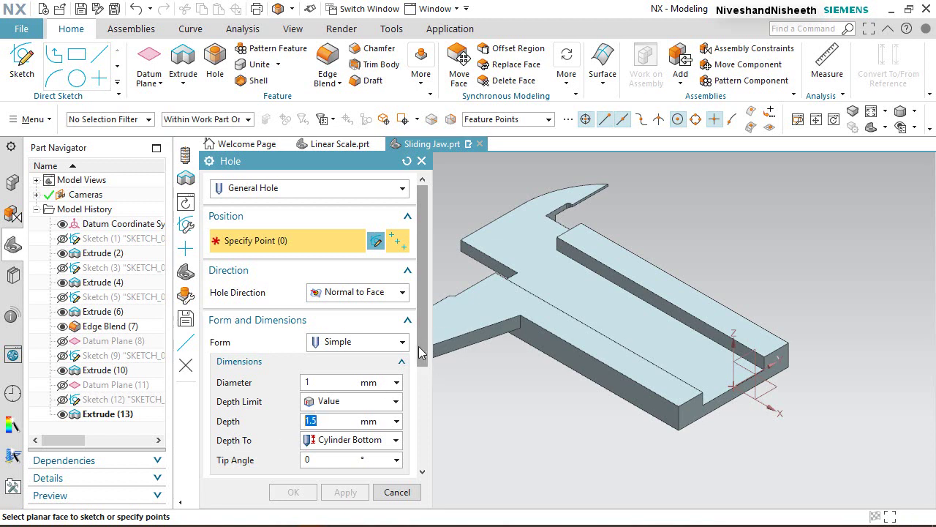
drag(420, 349, 431, 414)
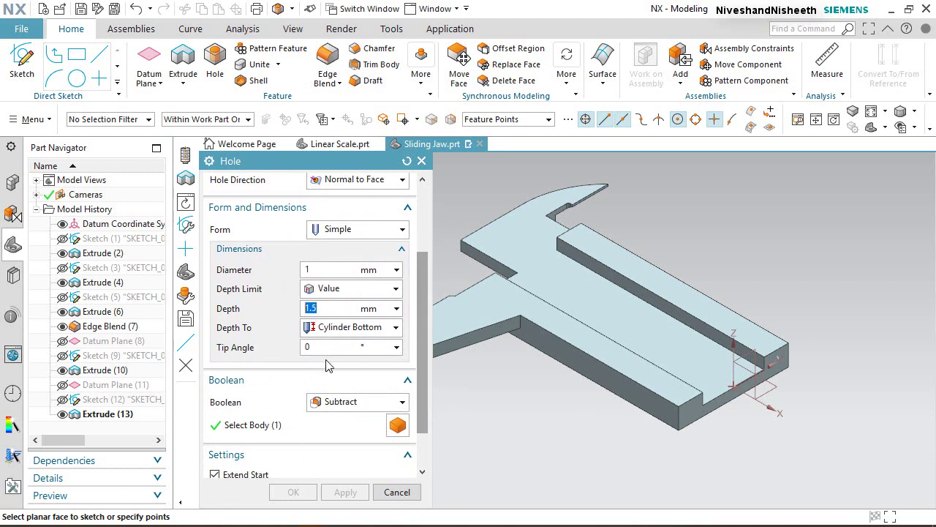
drag(423, 402, 446, 326)
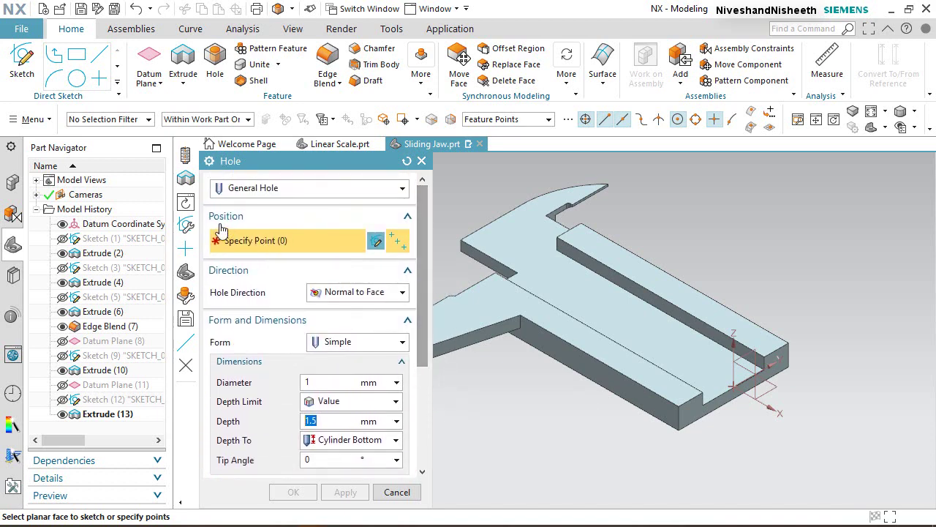
Step: Place three hole centre points spaced along the top face of the raised rail beside the small upper jaw
click(596, 241)
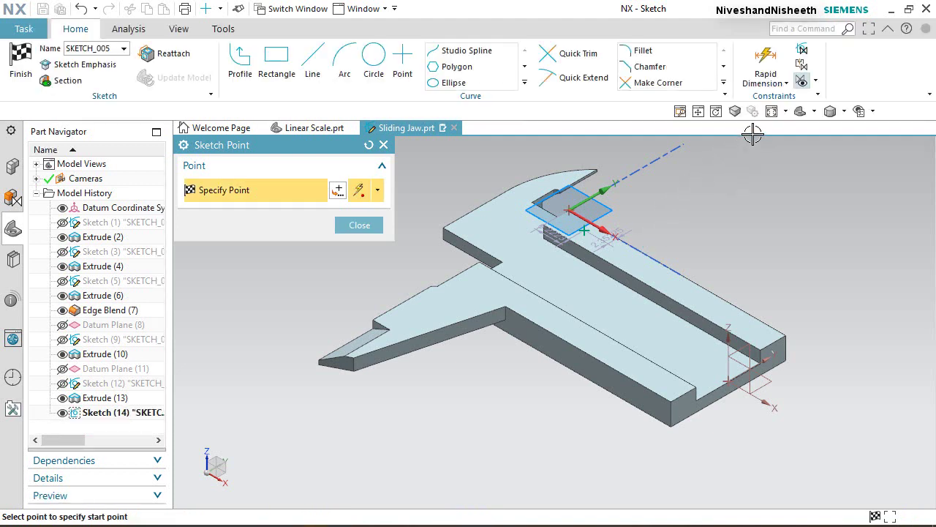
click(814, 110)
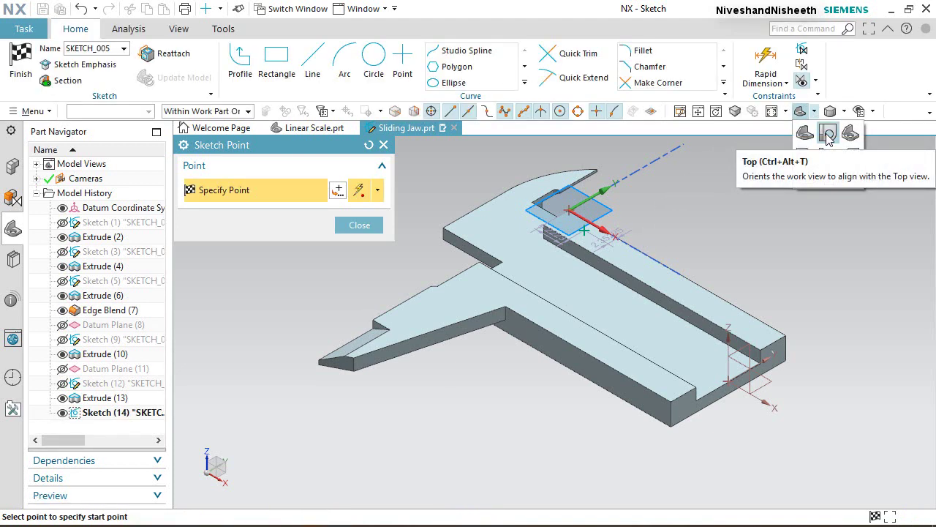
click(827, 133)
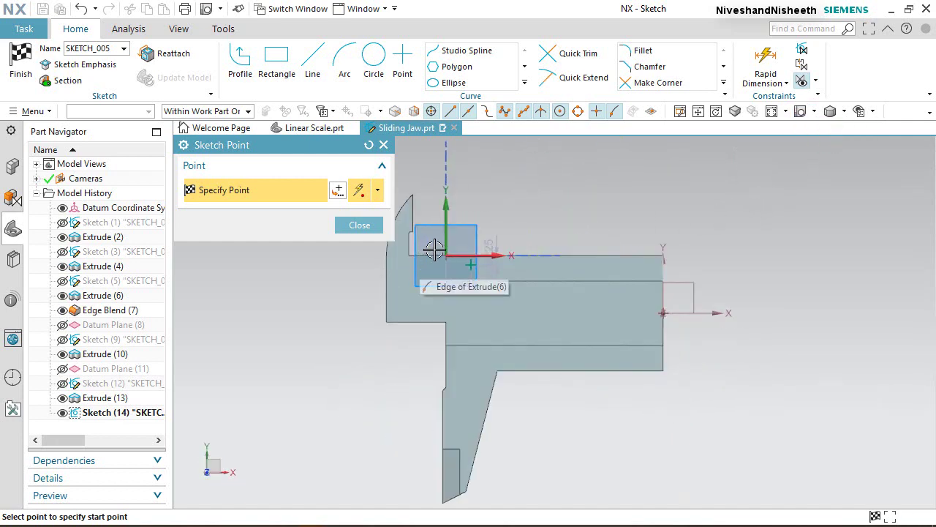
scroll(432, 250, up, 3)
scroll(426, 234, up, 1)
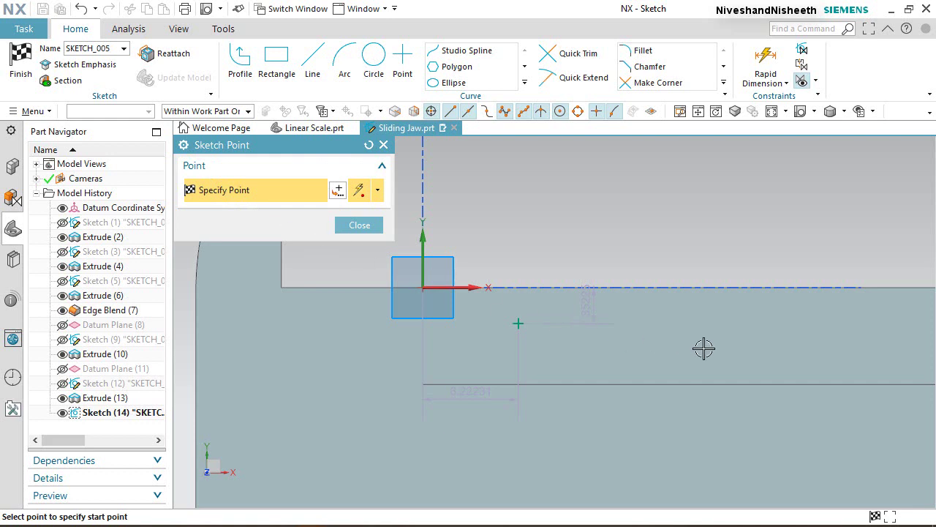
click(742, 330)
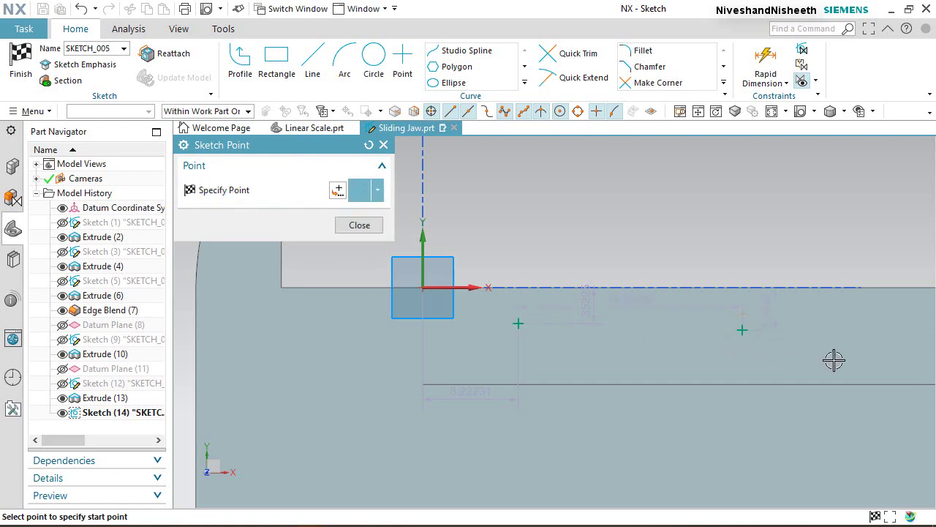
click(892, 323)
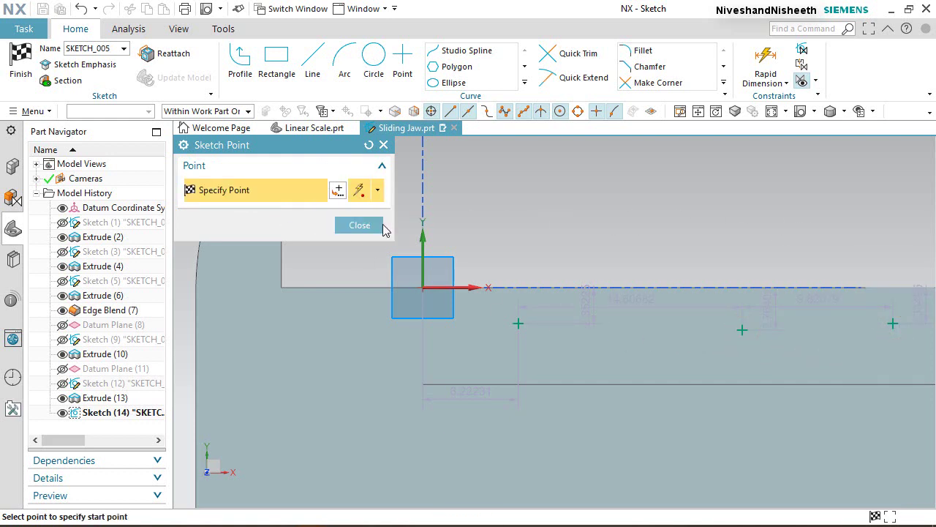
click(375, 226)
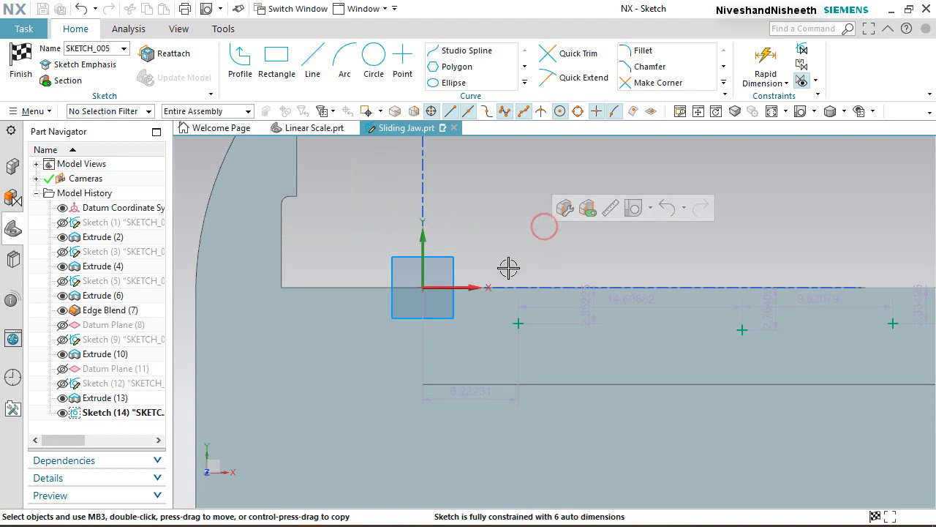
Step: Constrain the three hole centre points to lie horizontally aligned with one another along the rail
click(519, 323)
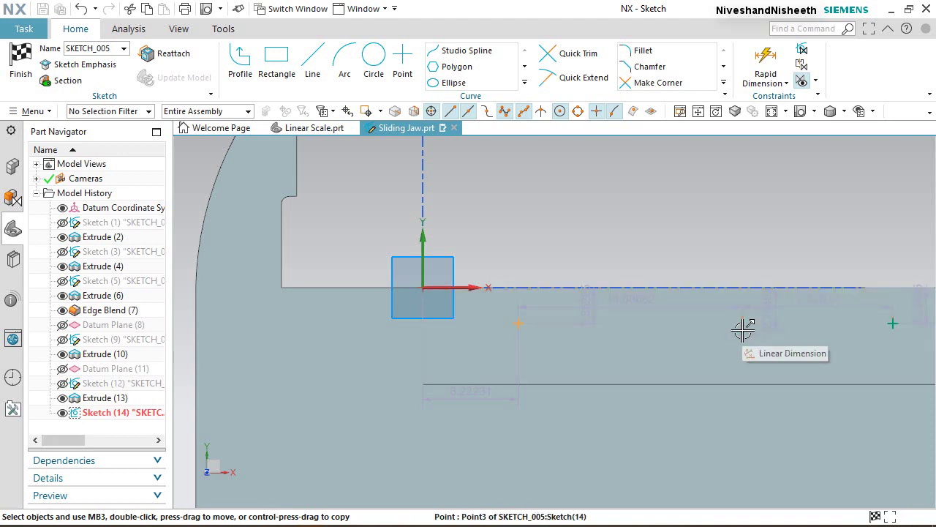
click(742, 331)
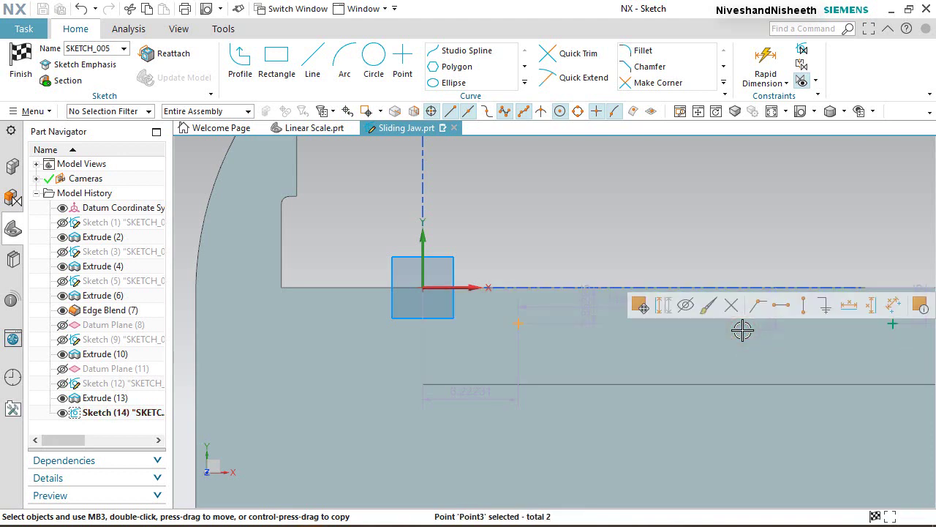
click(779, 306)
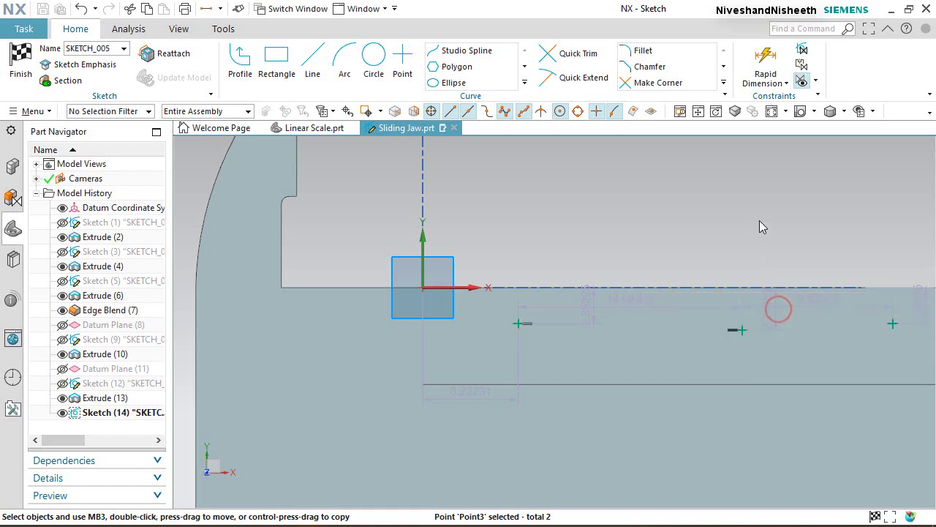
click(741, 323)
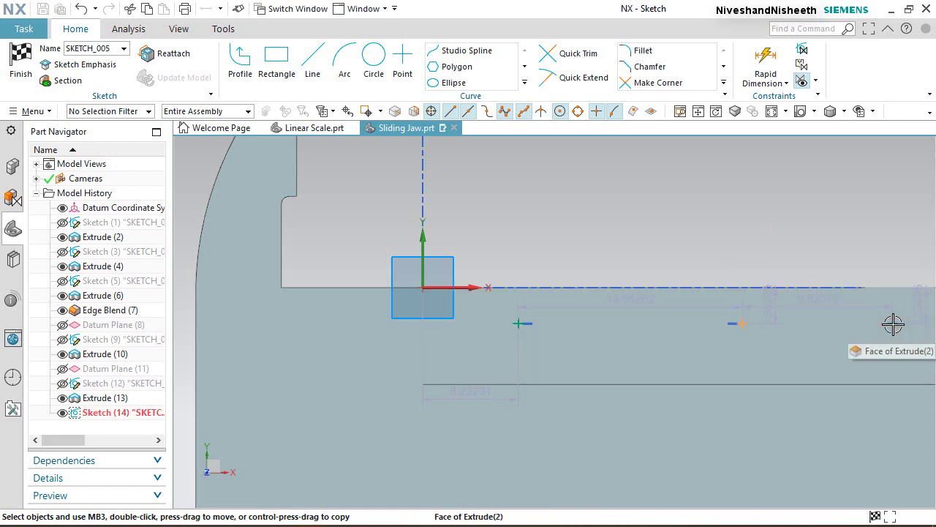
click(893, 323)
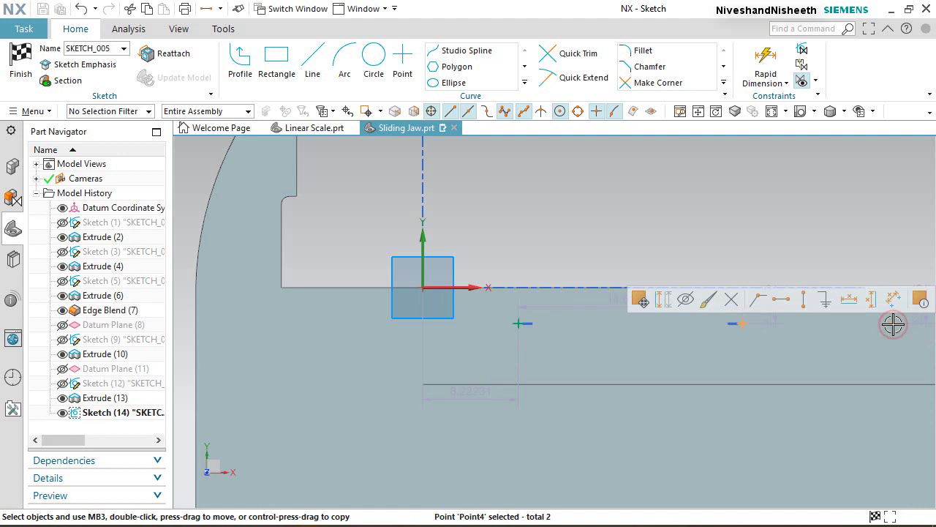
click(781, 299)
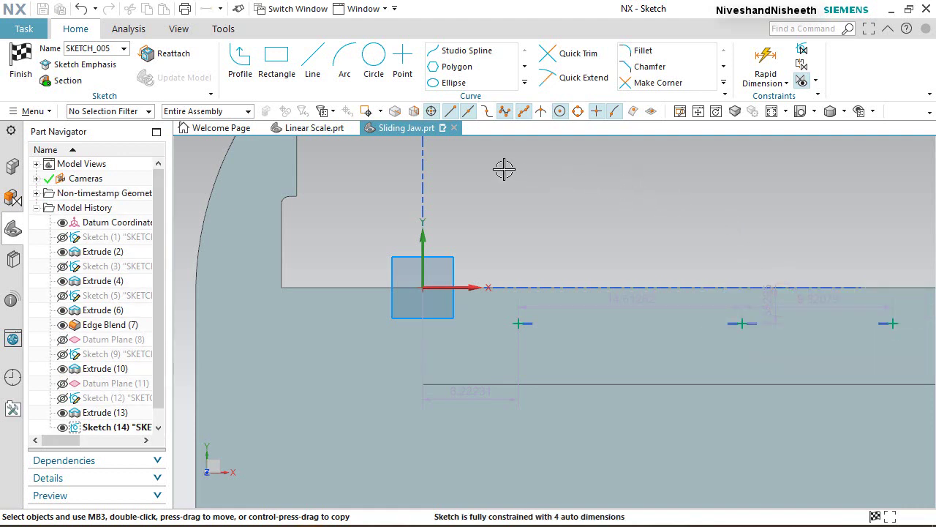
Step: Dimension the hole point nearest the small jaw 2.22519 mm from the rail's outer long edge
click(774, 71)
key(d)
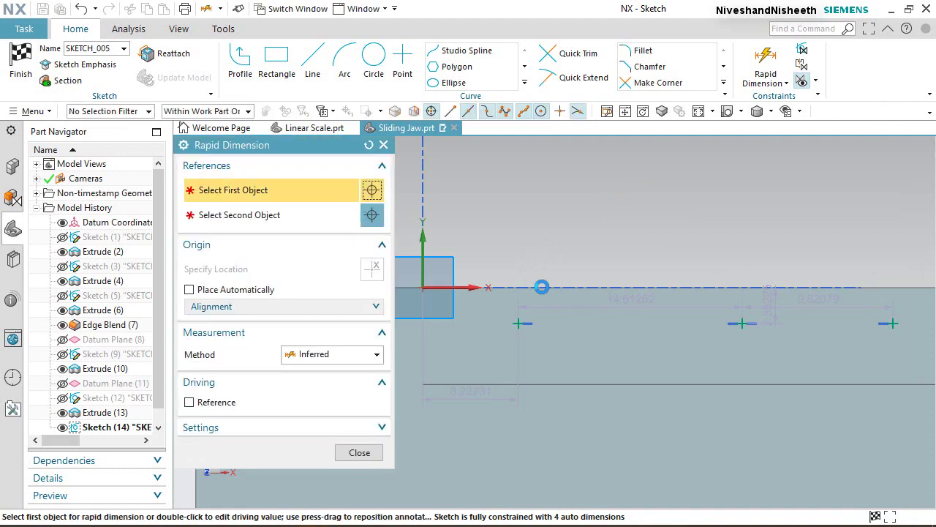
click(542, 287)
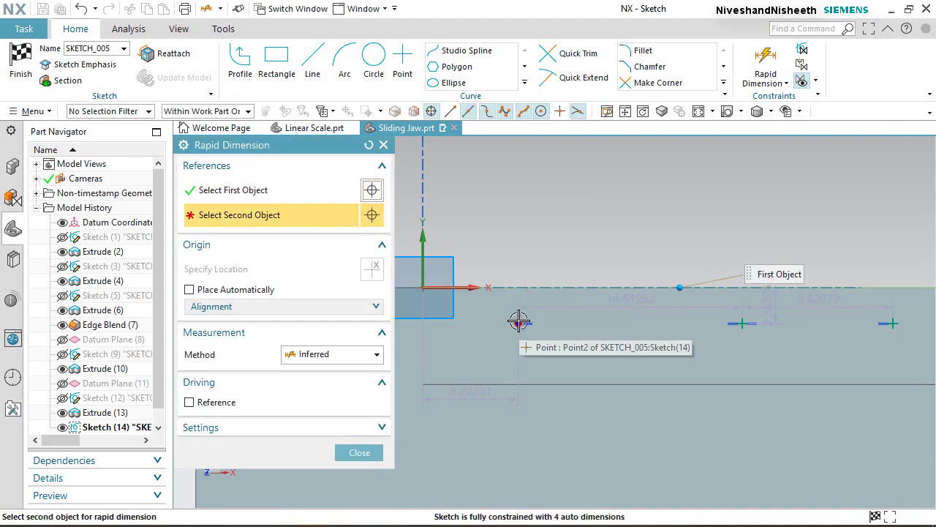
click(518, 321)
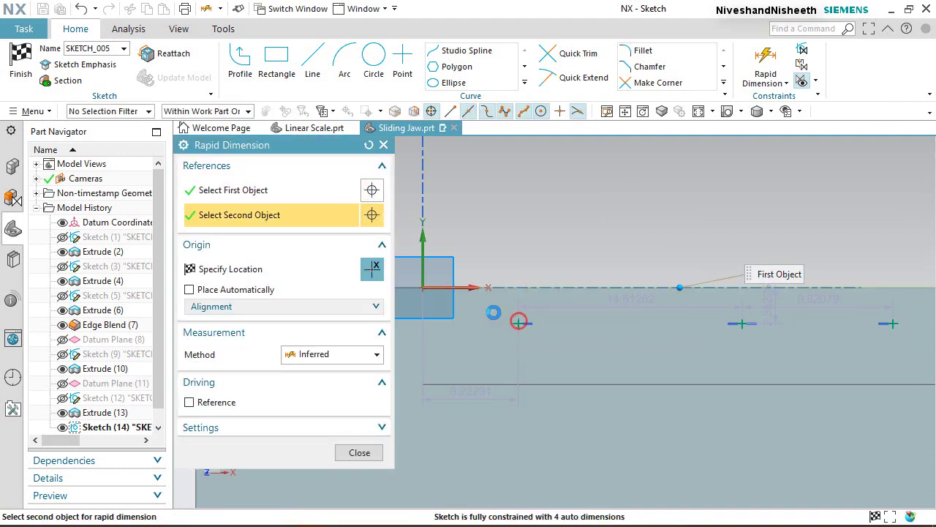
click(450, 310)
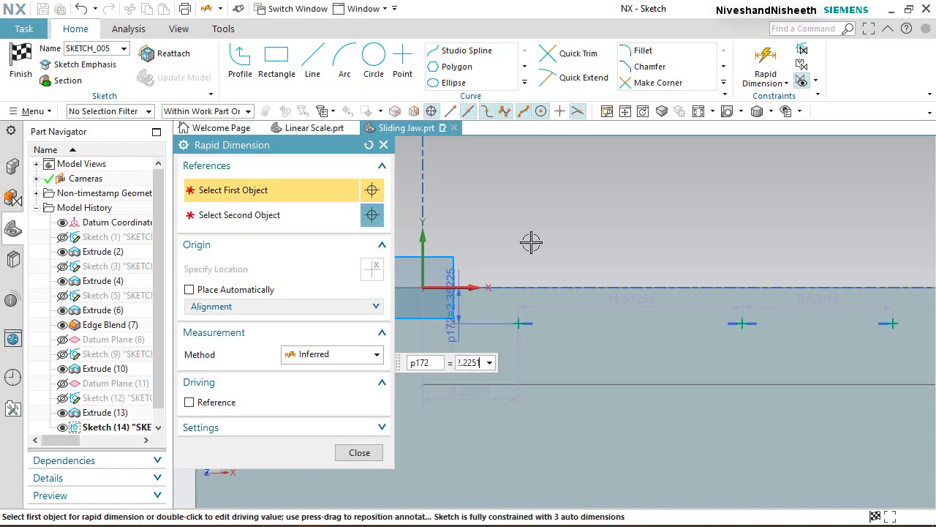
text(2.22519)
key(Return)
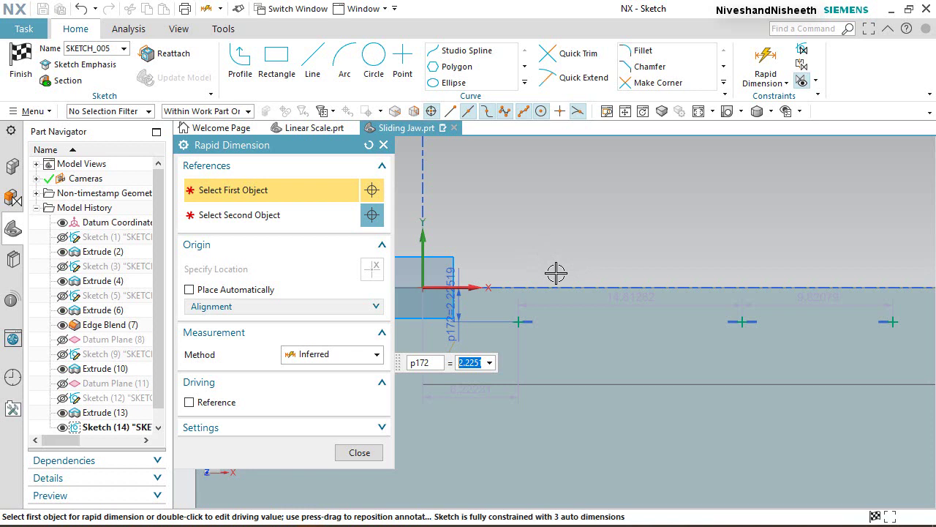
Step: Dimension the hole point nearest the small jaw 9 mm horizontally from the sketch's vertical axis
click(518, 321)
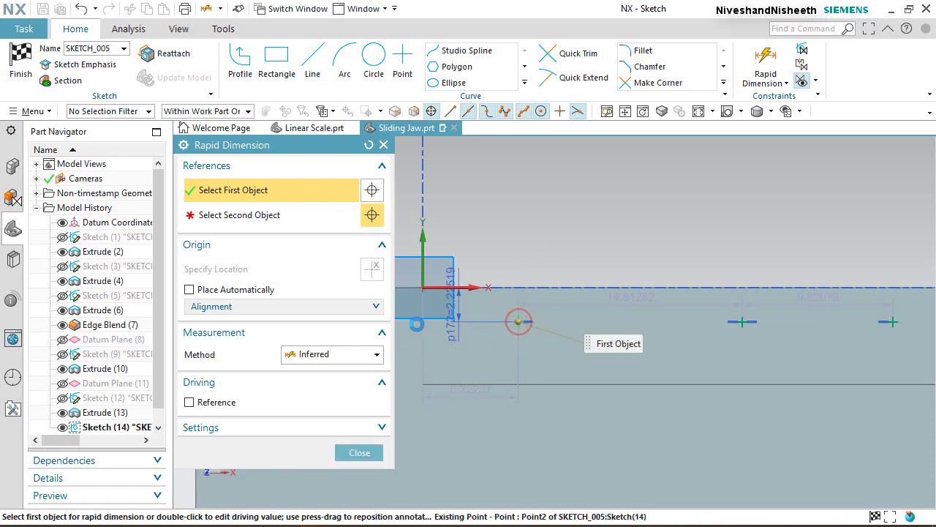
click(423, 214)
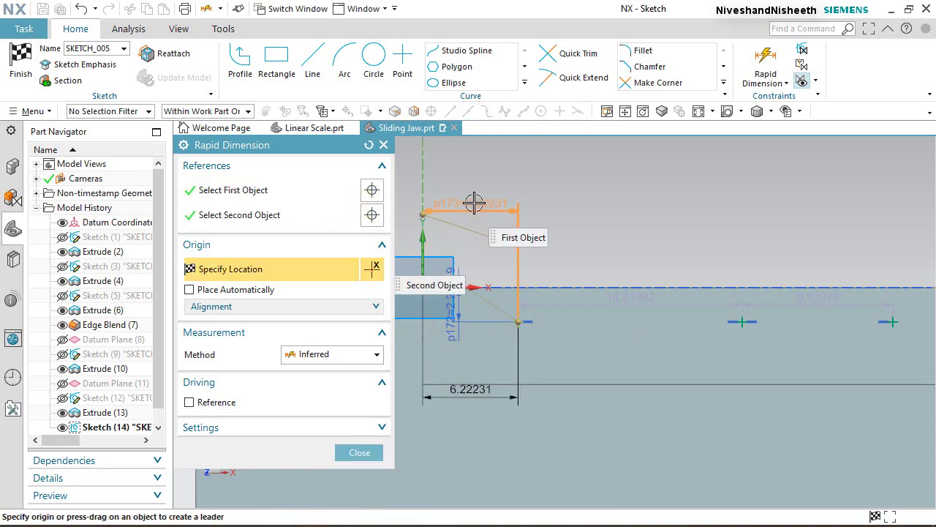
click(473, 203)
text(9)
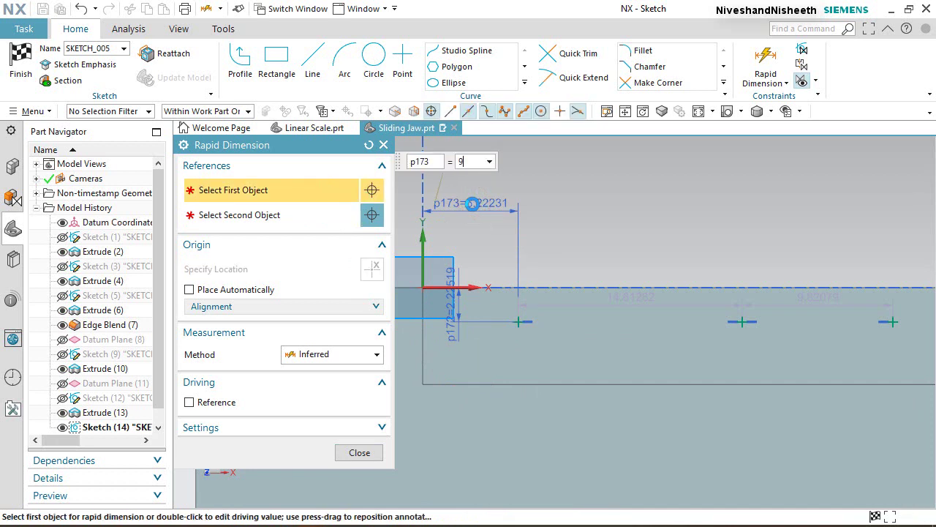
key(Return)
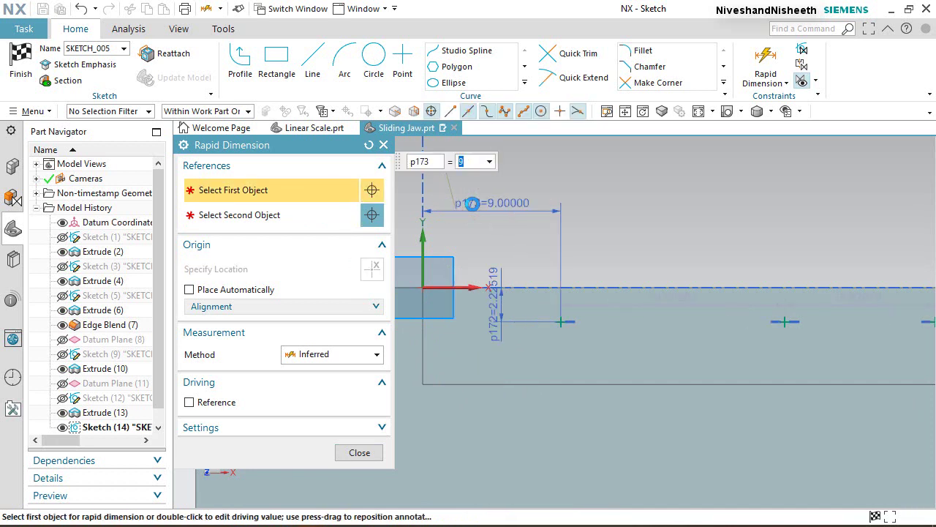
click(352, 453)
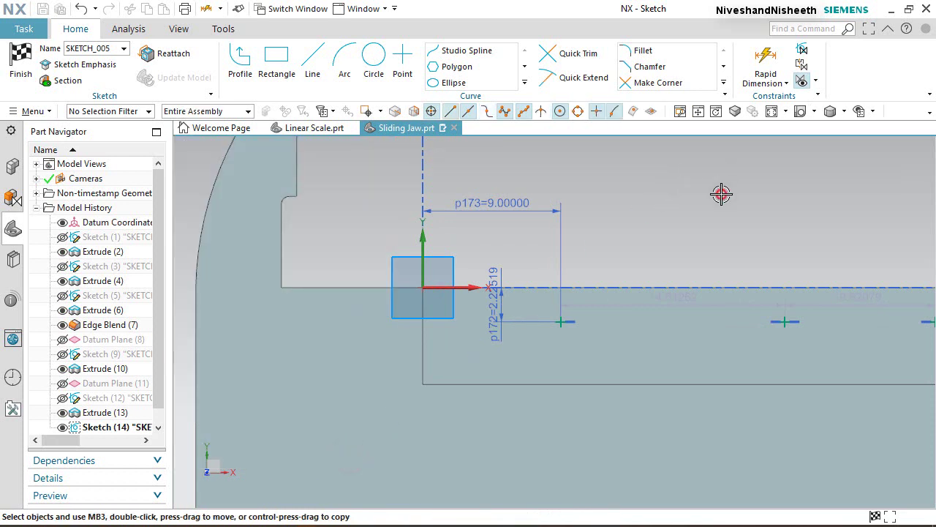
Step: Dimension the hole point farthest from the small jaw 9 mm from the rail's end edge
scroll(502, 266, down, 5)
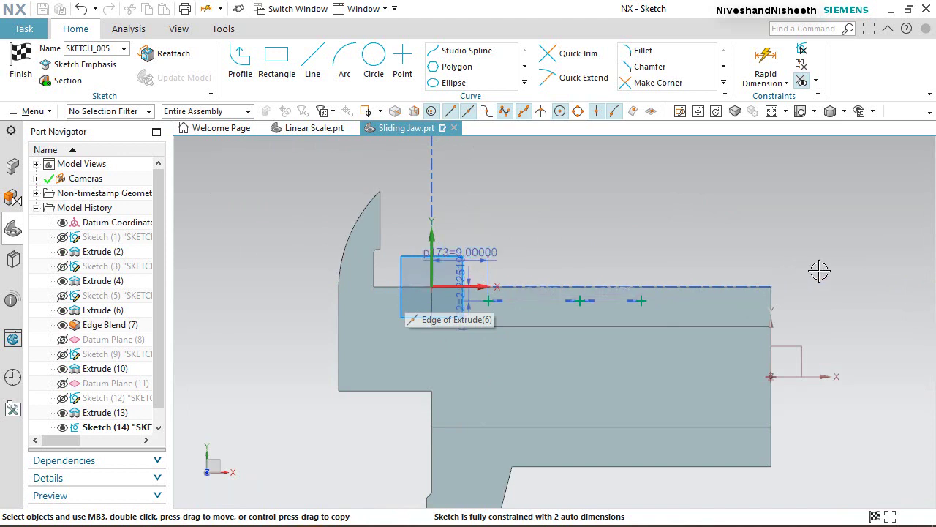
scroll(819, 268, up, 2)
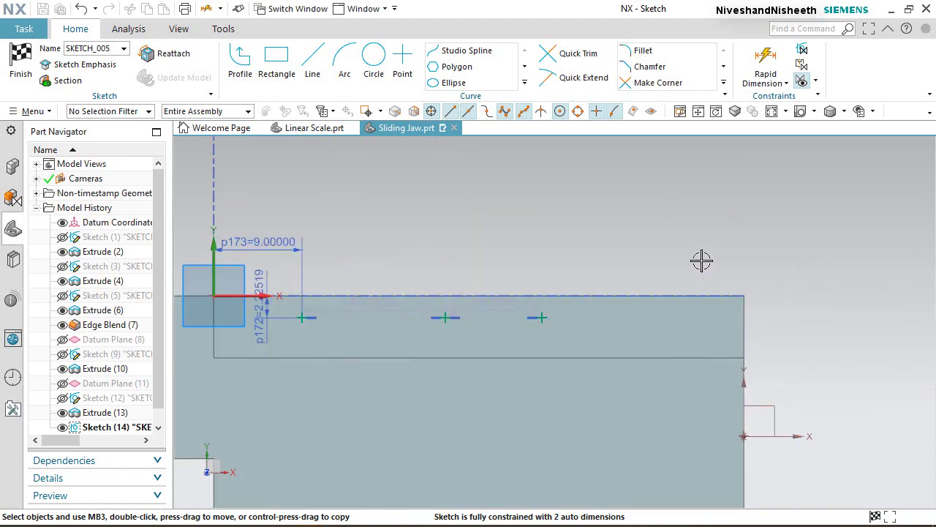
click(765, 59)
click(542, 317)
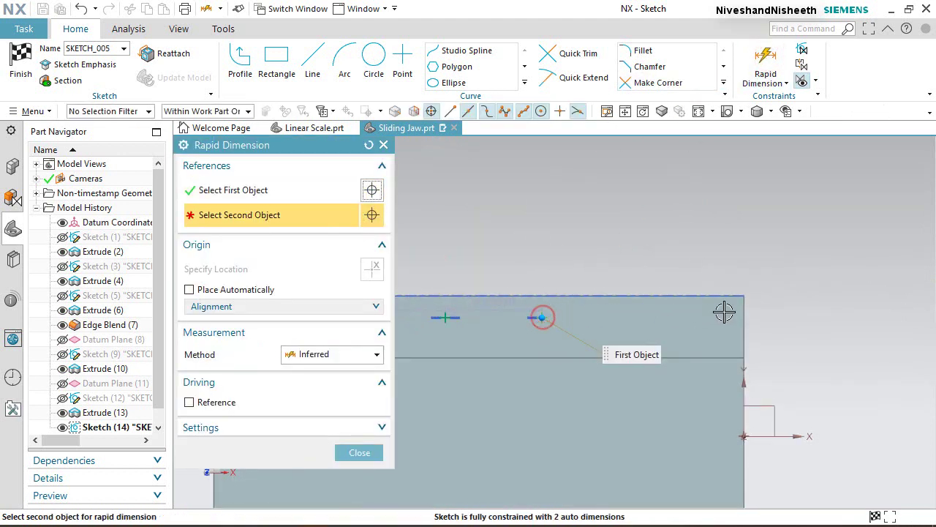
click(738, 293)
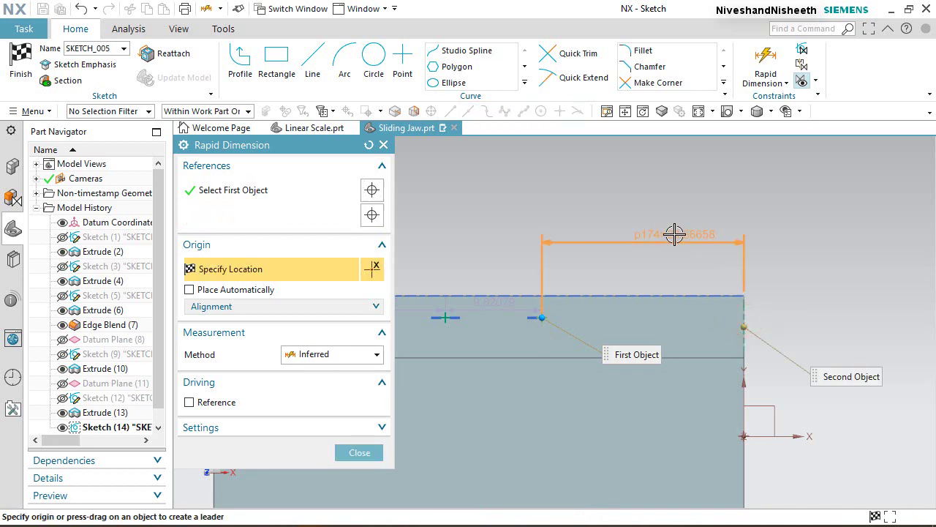
click(674, 234)
text(9)
key(Return)
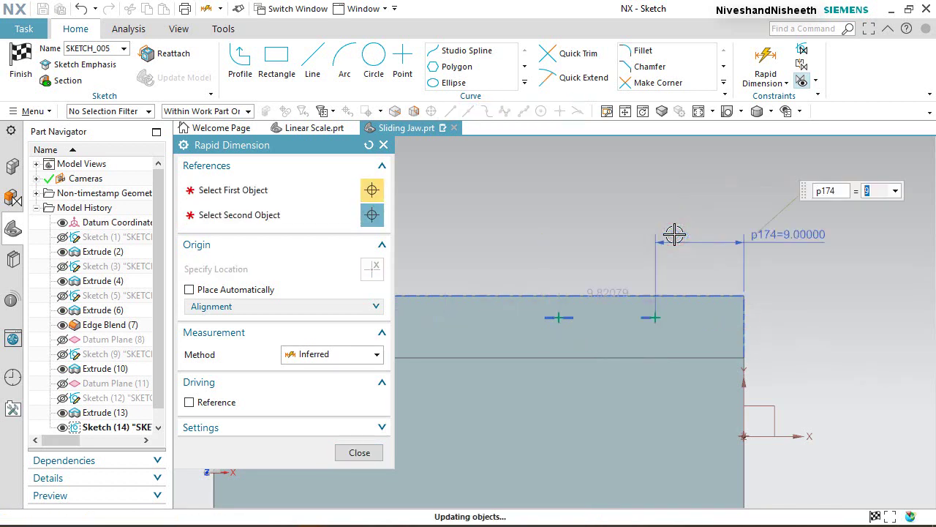
click(359, 452)
click(531, 215)
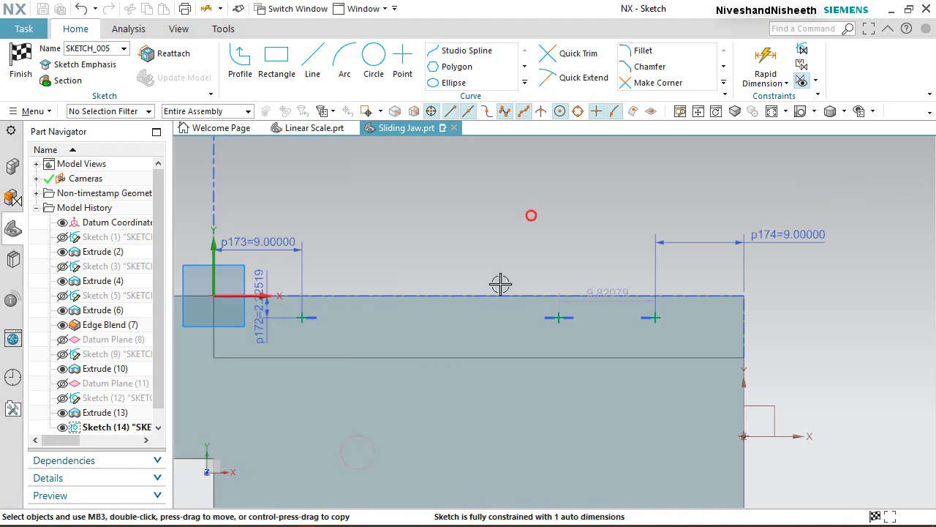
Step: Hide the sketch constraint symbols and align the middle hole point vertically with the midpoint of the rail's inner long edge
click(802, 80)
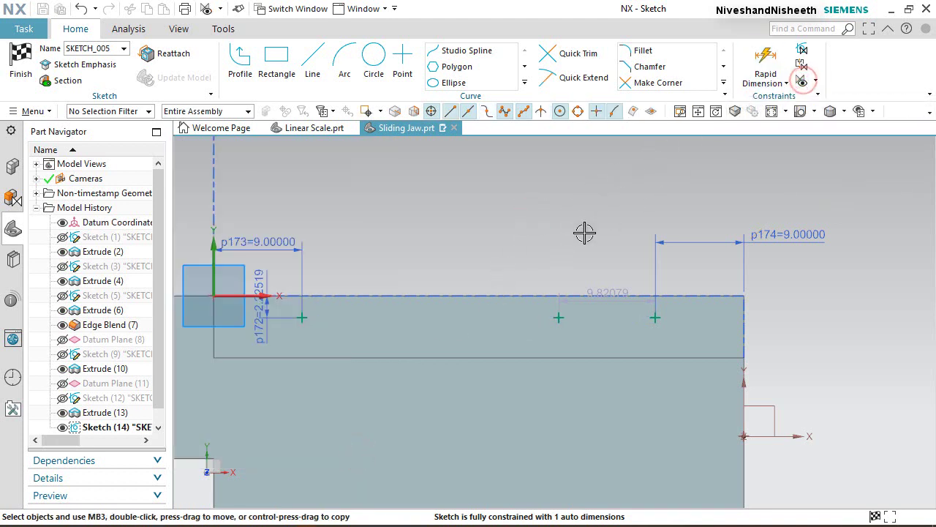
click(559, 316)
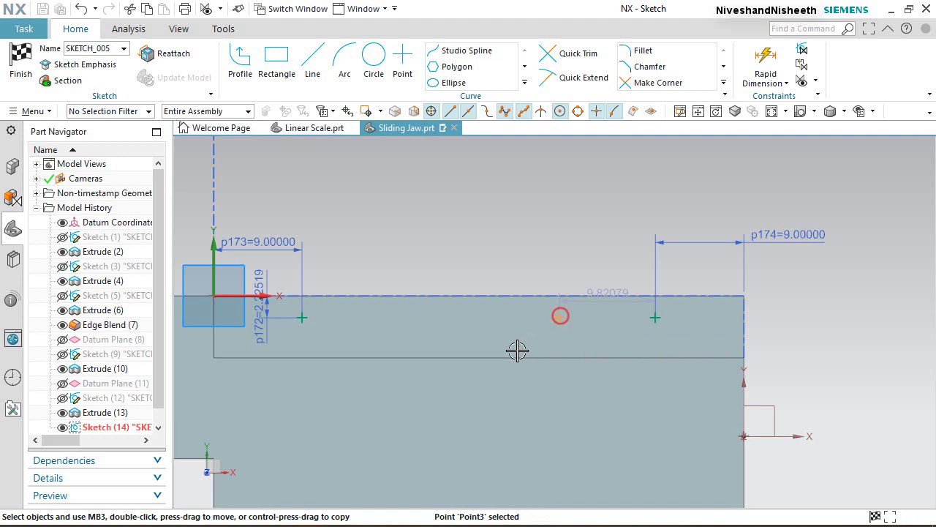
click(479, 358)
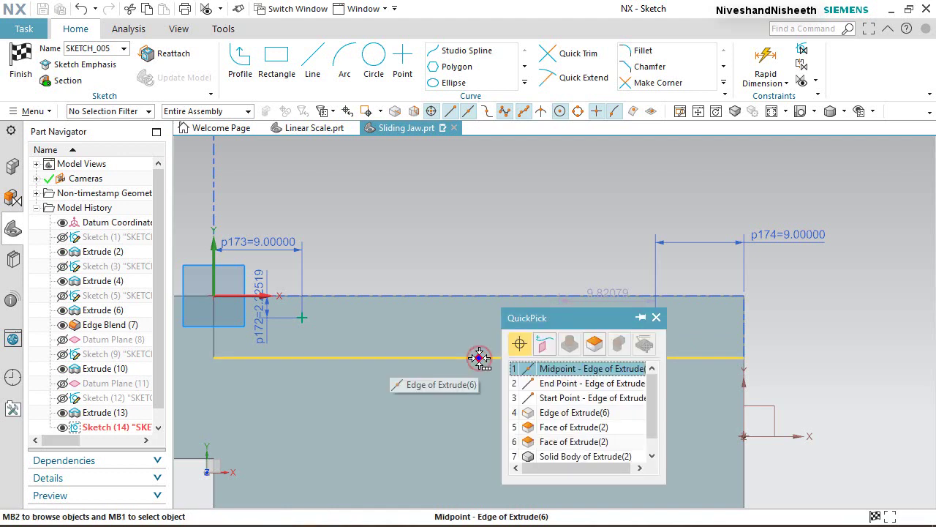
click(536, 369)
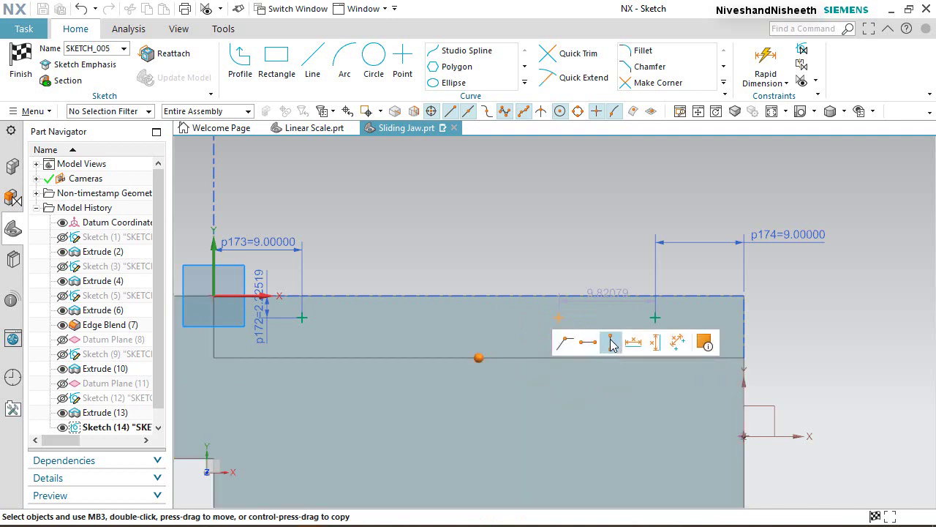
click(611, 343)
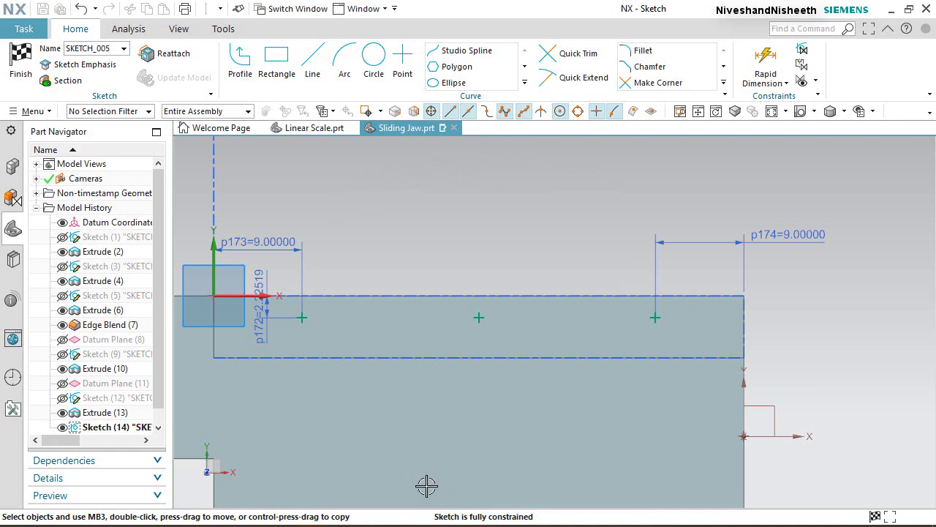
Step: Finish the point sketch and create the three simple holes, 1 mm in diameter and 1.5 mm deep, in the rail
click(21, 60)
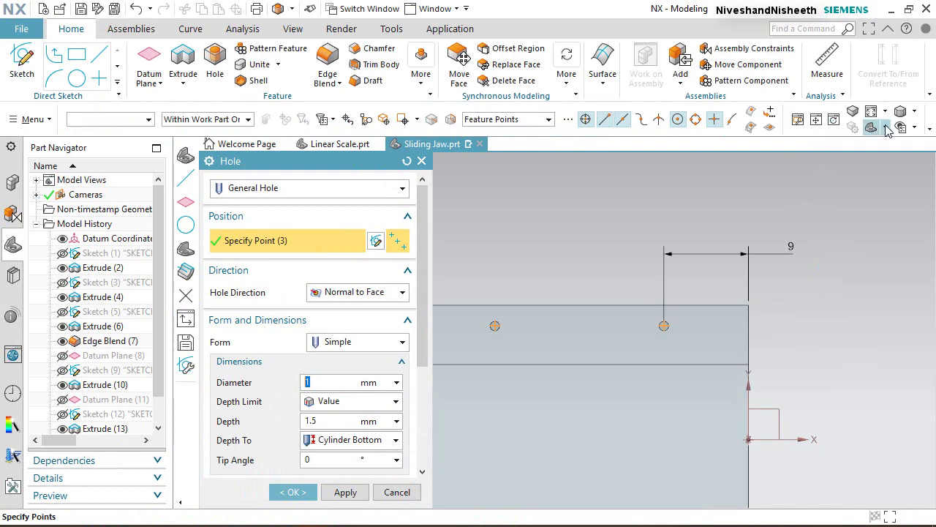
click(887, 129)
click(915, 150)
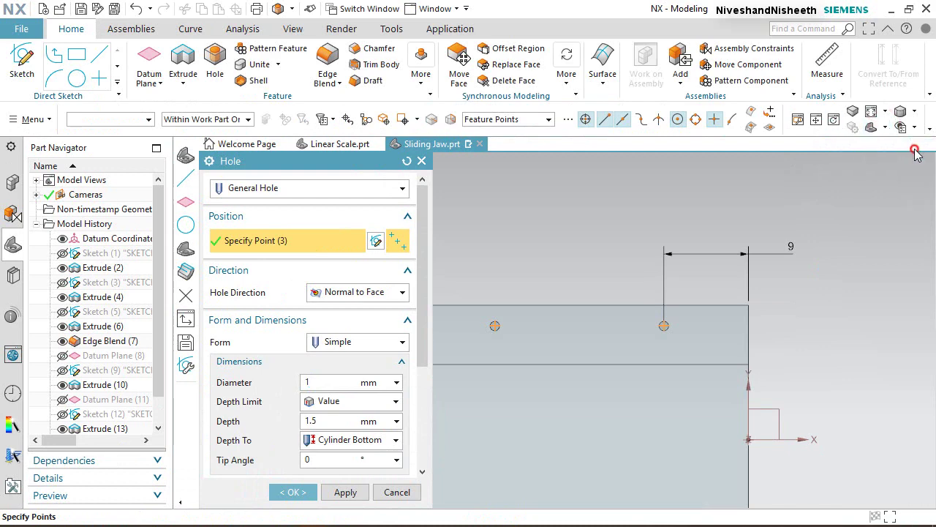
scroll(689, 227, up, 5)
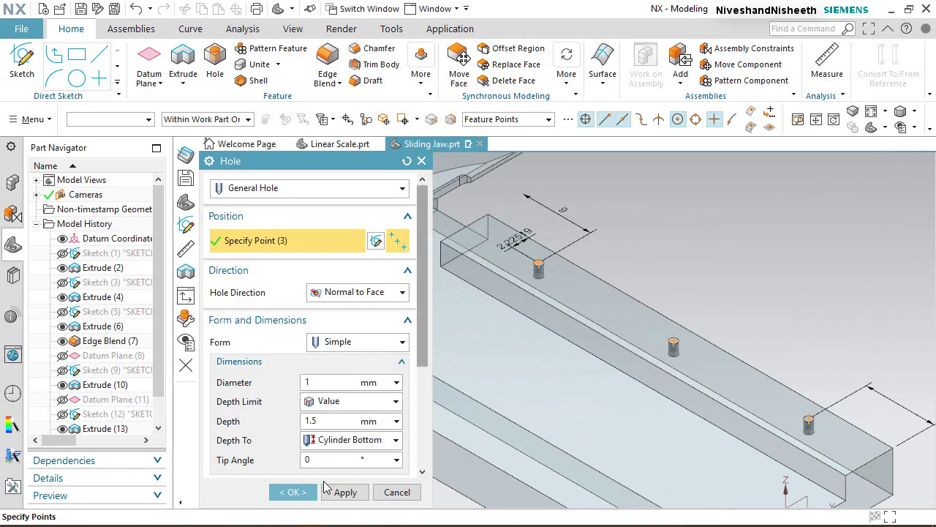
click(292, 492)
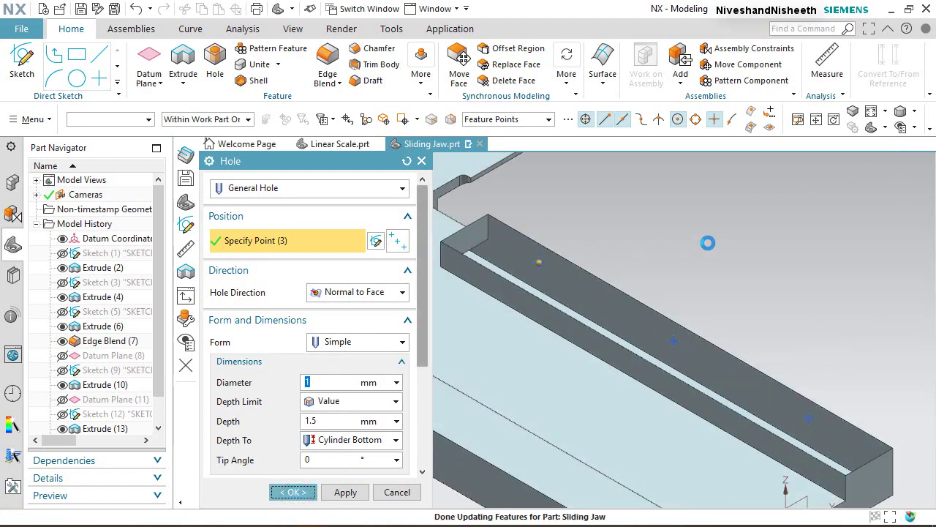
scroll(529, 251, up, 6)
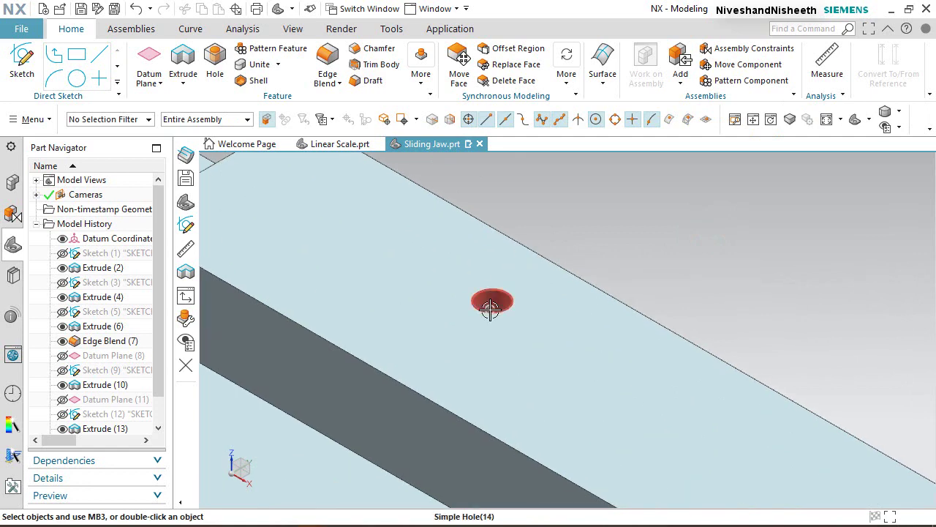
middle_drag(491, 307, 503, 259)
scroll(504, 261, down, 5)
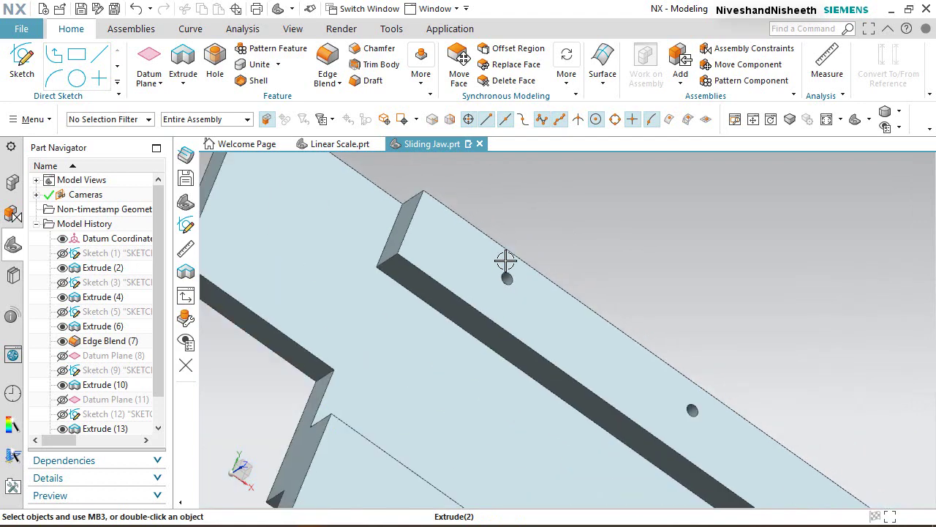
scroll(644, 385, down, 2)
middle_drag(644, 384, 601, 400)
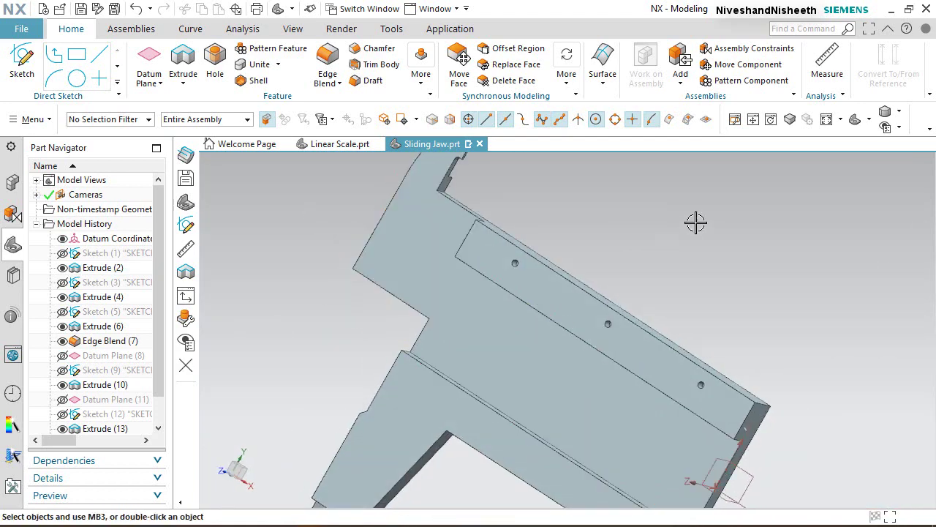
click(856, 120)
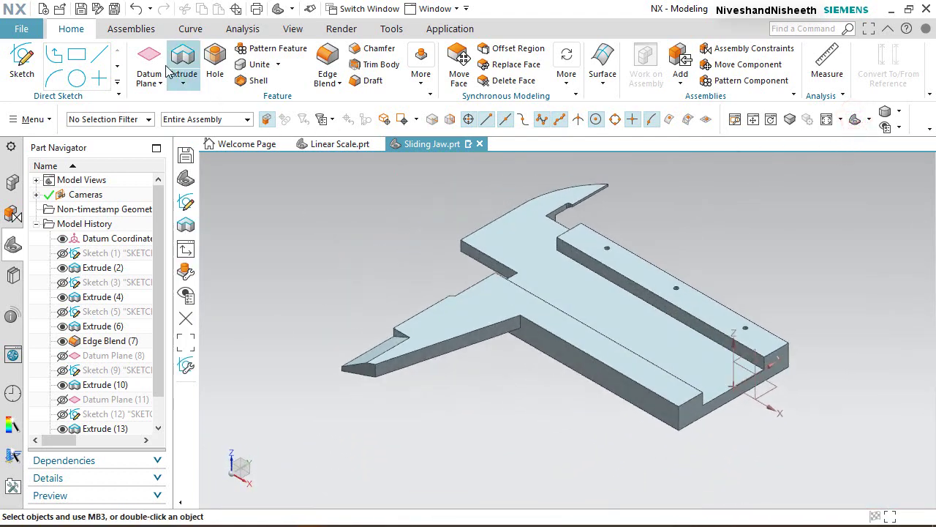
Step: Save the part and mirror the three-hole feature about the XZ plane of the datum coordinate system
click(79, 10)
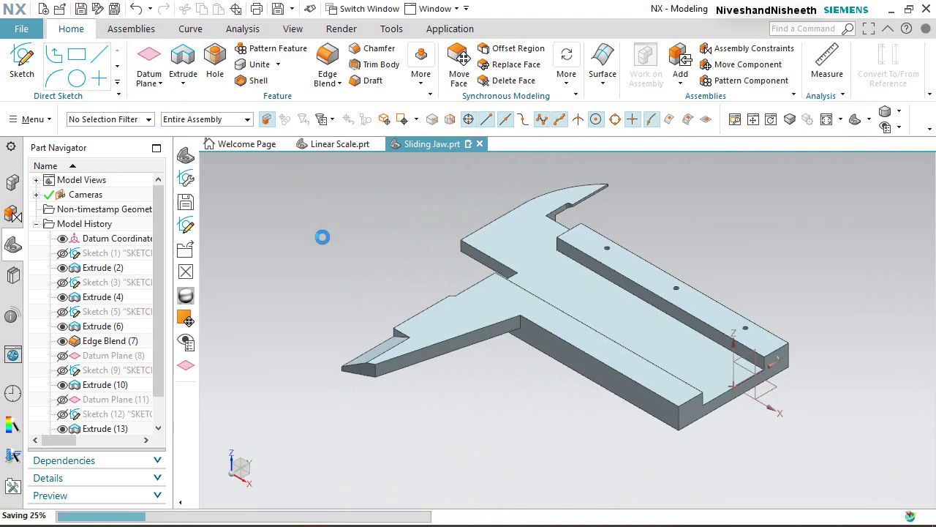
click(397, 243)
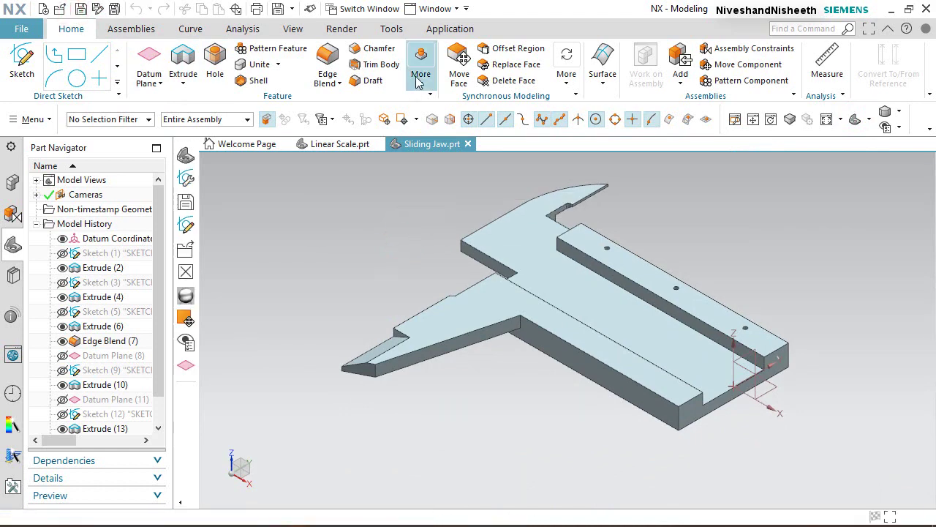
click(421, 73)
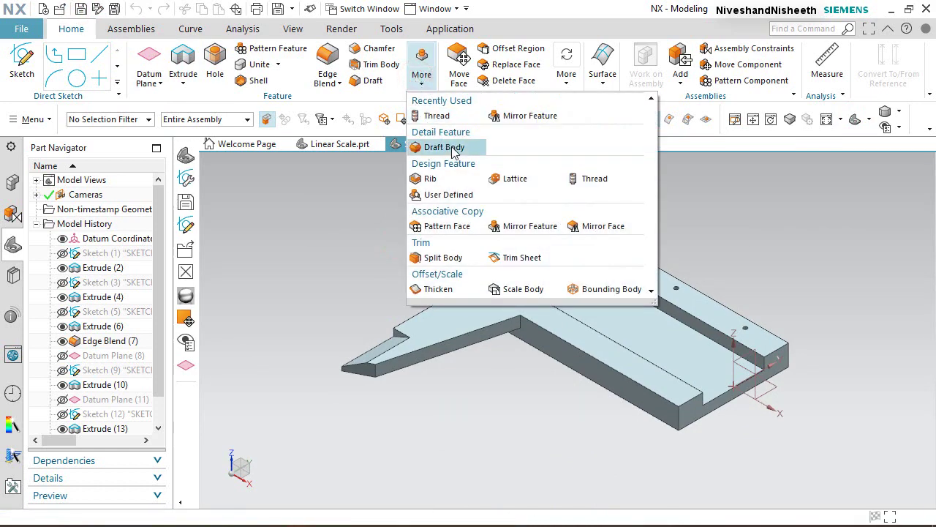
click(543, 227)
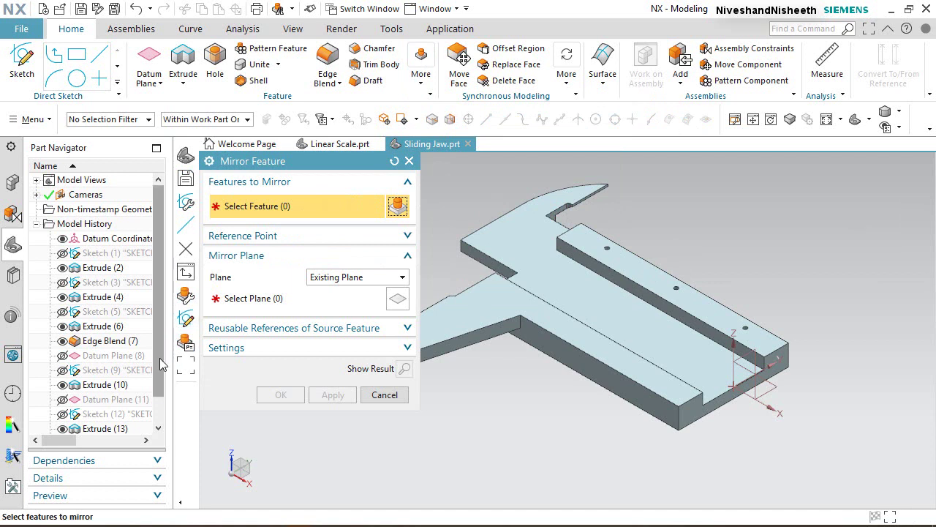
scroll(162, 364, down, 2)
click(119, 414)
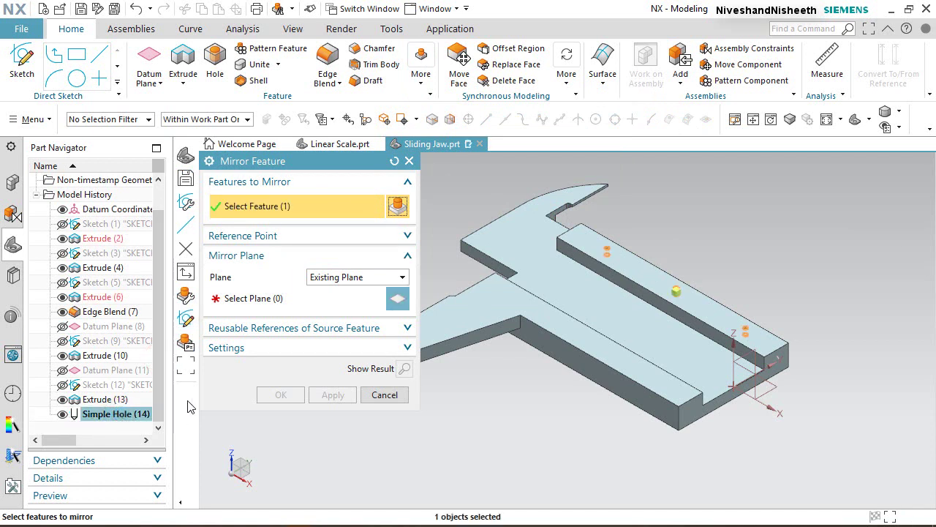
click(235, 297)
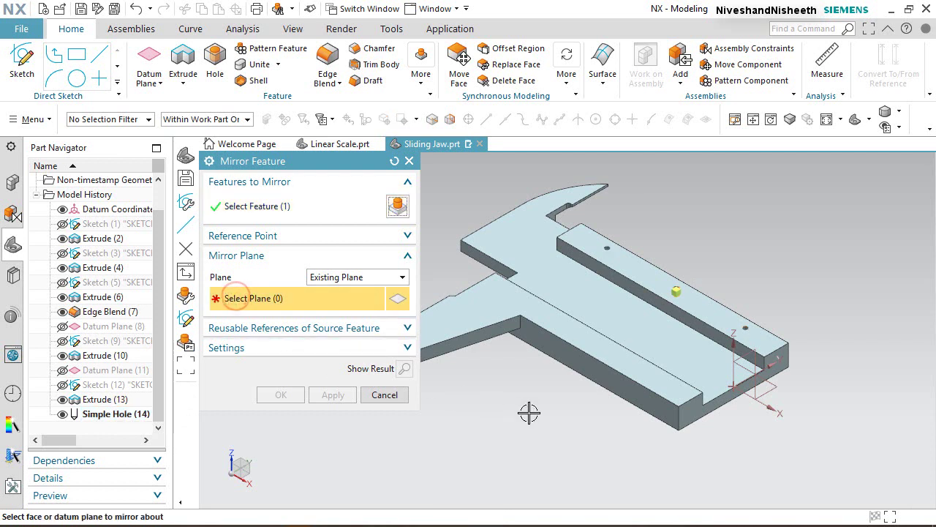
click(756, 390)
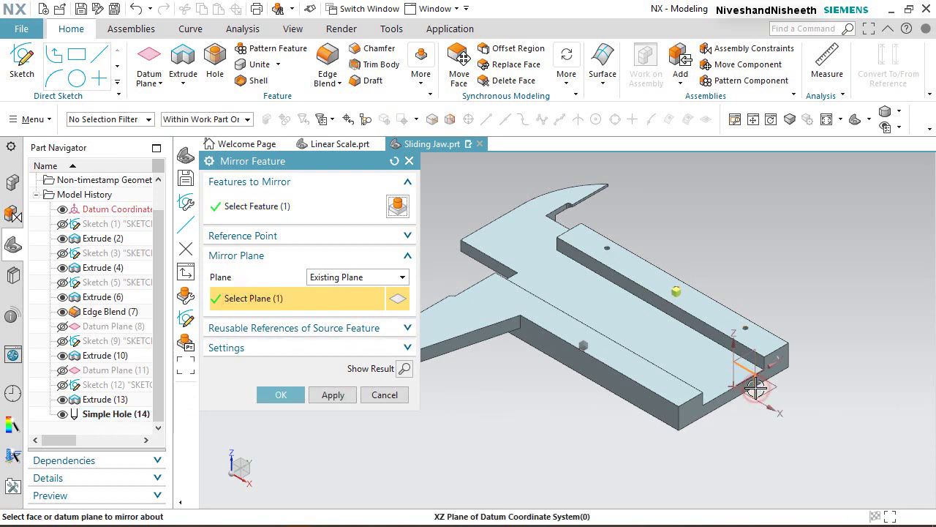
click(283, 394)
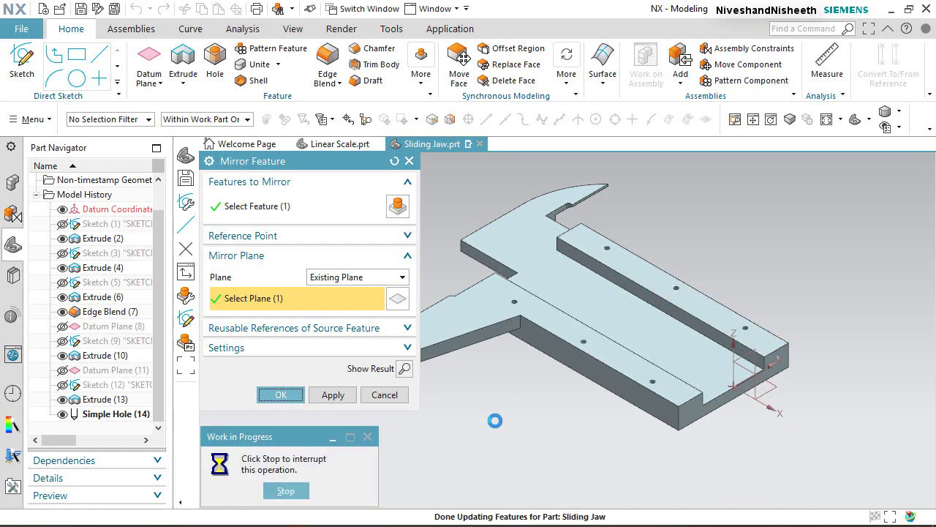
Step: Inspect a mirrored hole on the large jaw's rail up close, restore the isometric view and save the part
scroll(524, 314, down, 6)
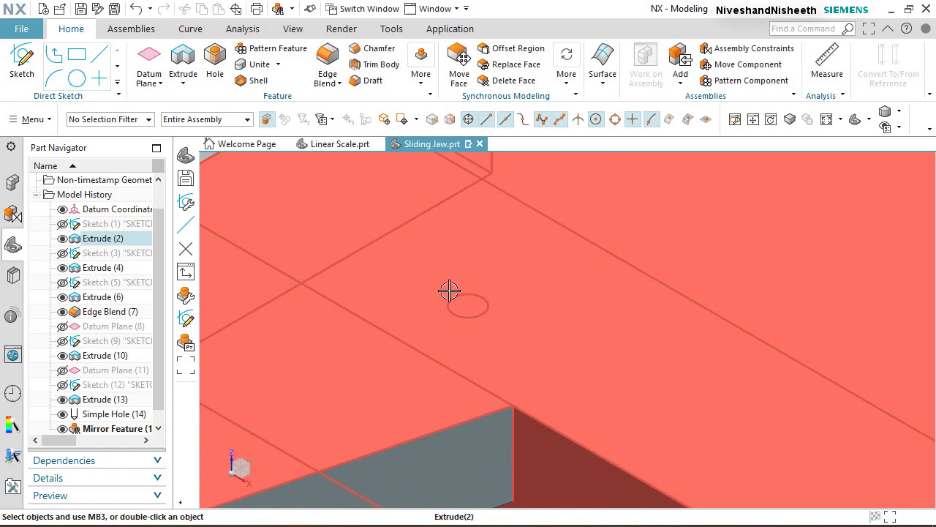
mouse_move(449, 291)
middle_down()
mouse_move(441, 337)
mouse_move(453, 303)
middle_up()
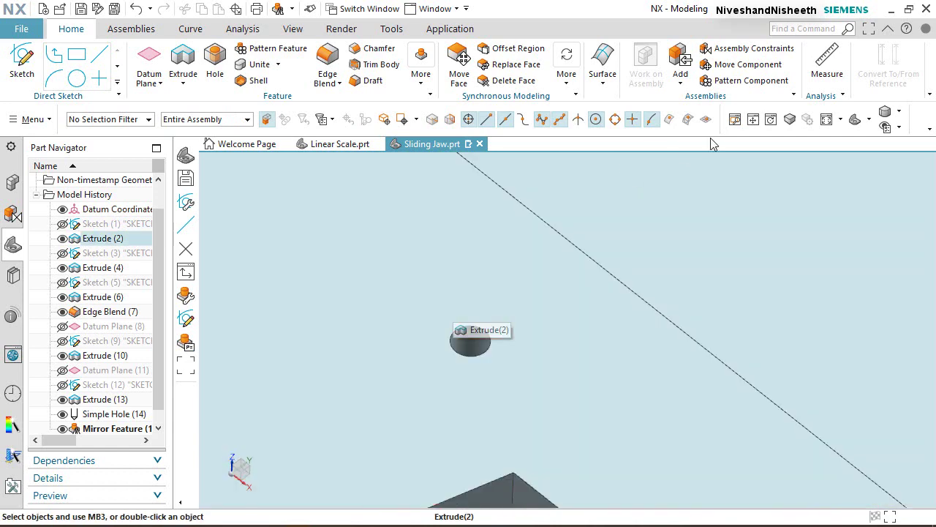
click(852, 121)
key(ctrl+s)
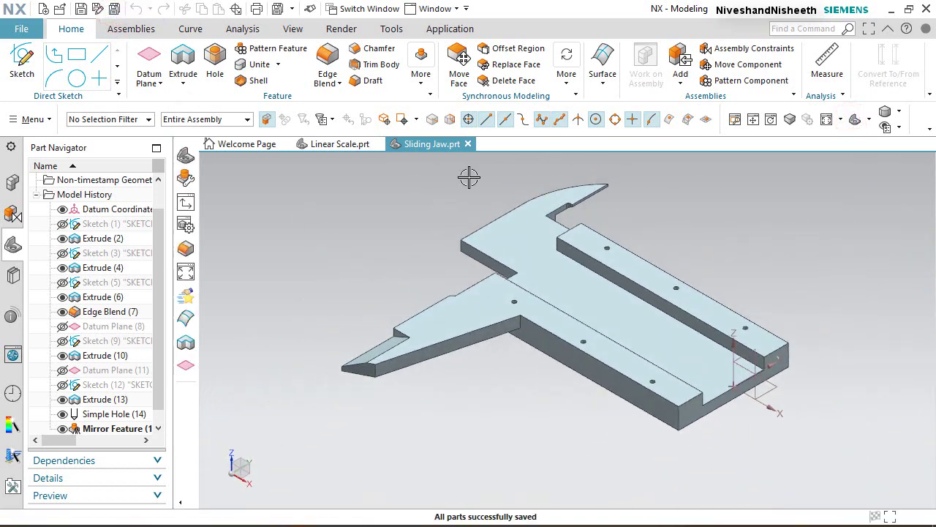
Step: Create a datum plane 3.7 mm below the upper face of the large jaw's rail, reversing the offset direction
click(149, 60)
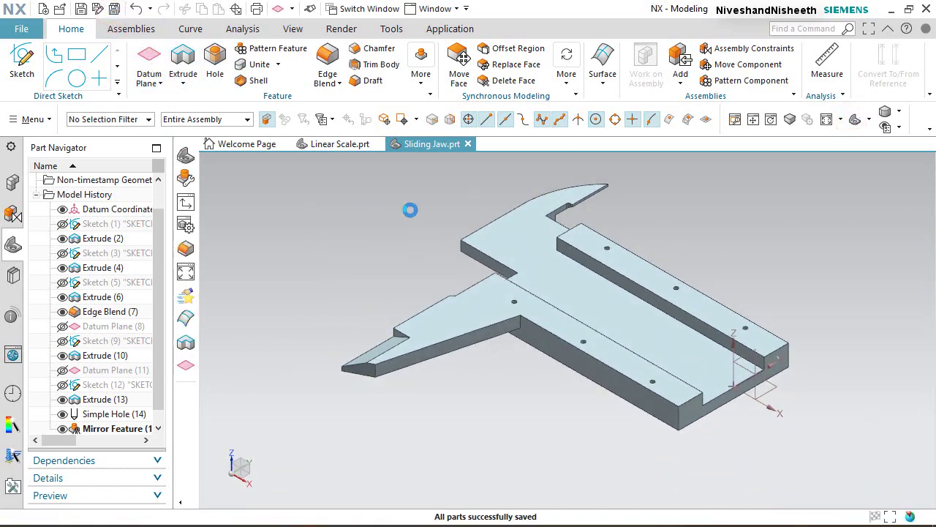
click(571, 335)
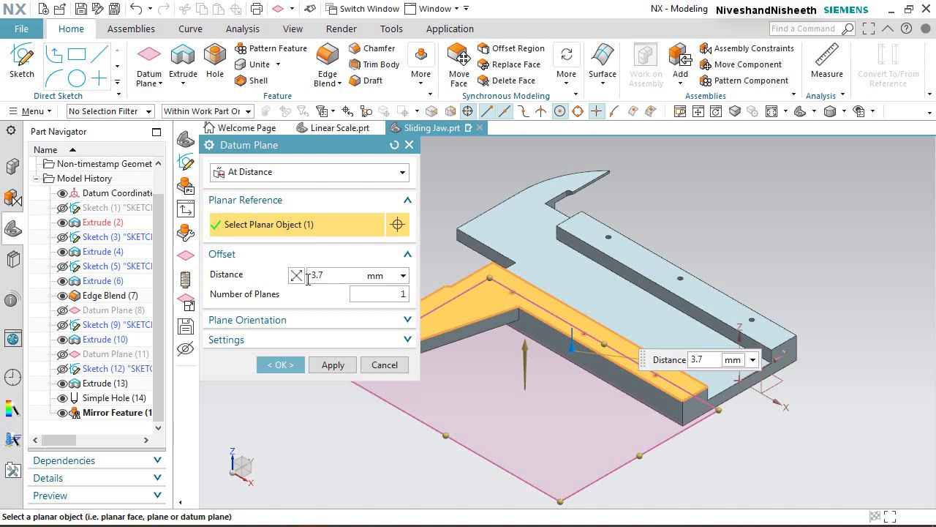
key(Return)
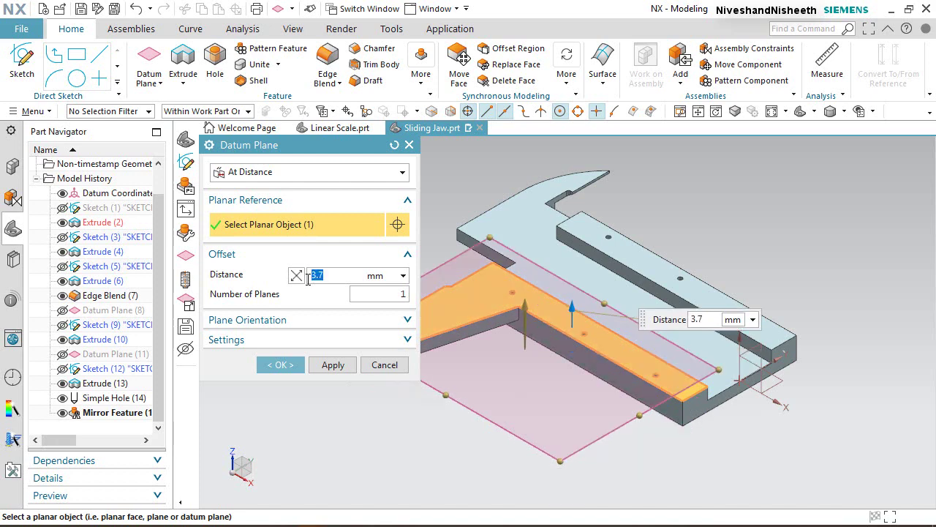
click(296, 275)
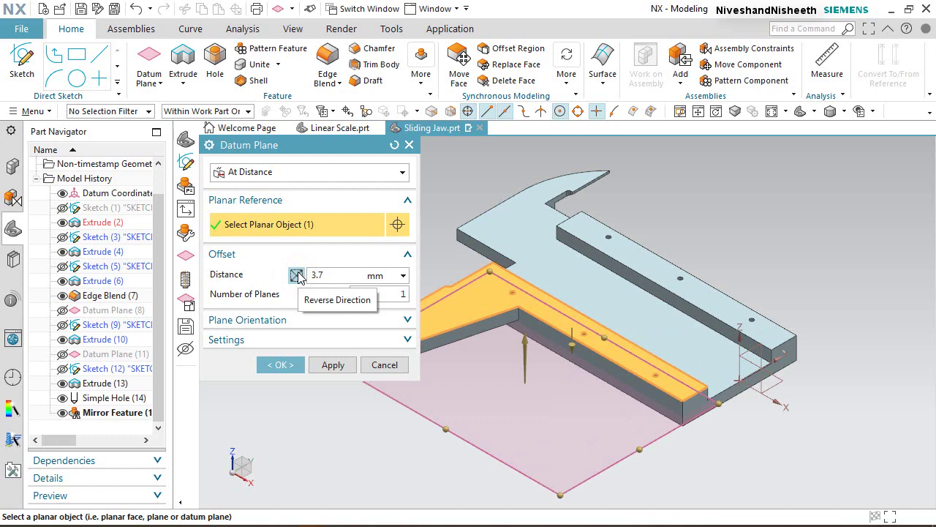
click(292, 365)
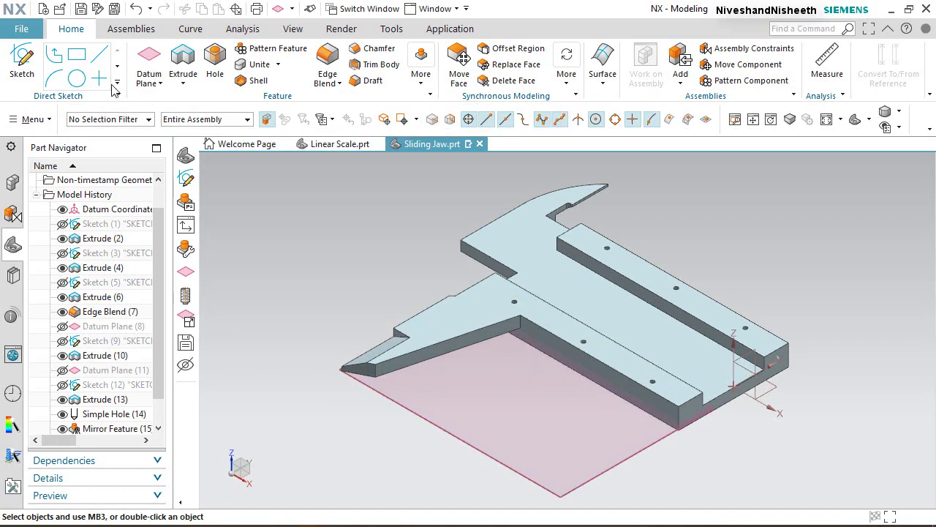
Step: Start a sketch on the new datum plane and orient the model to the top view
click(31, 44)
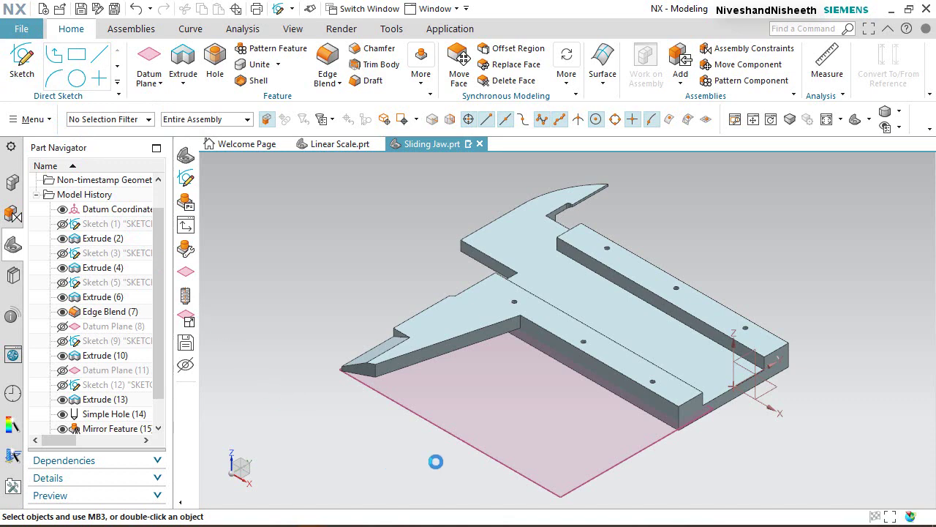
click(487, 448)
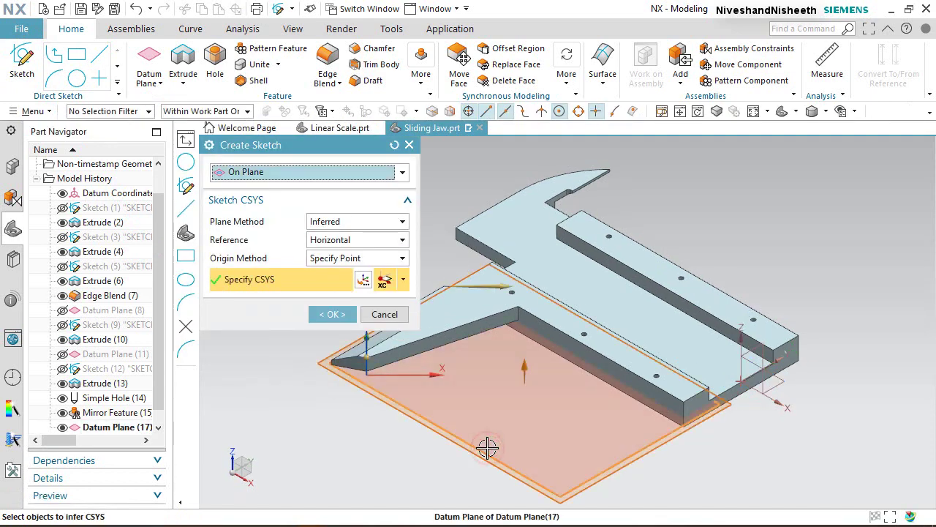
click(341, 315)
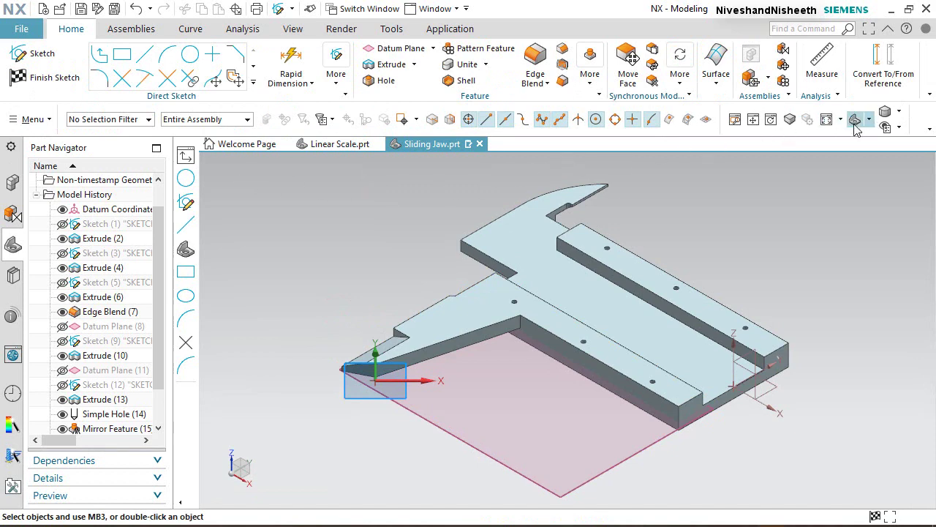
click(870, 121)
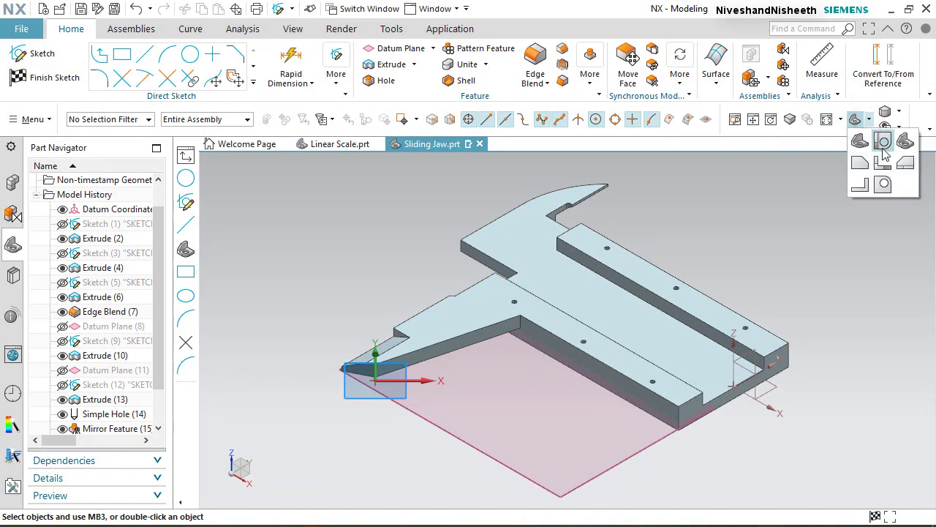
click(883, 151)
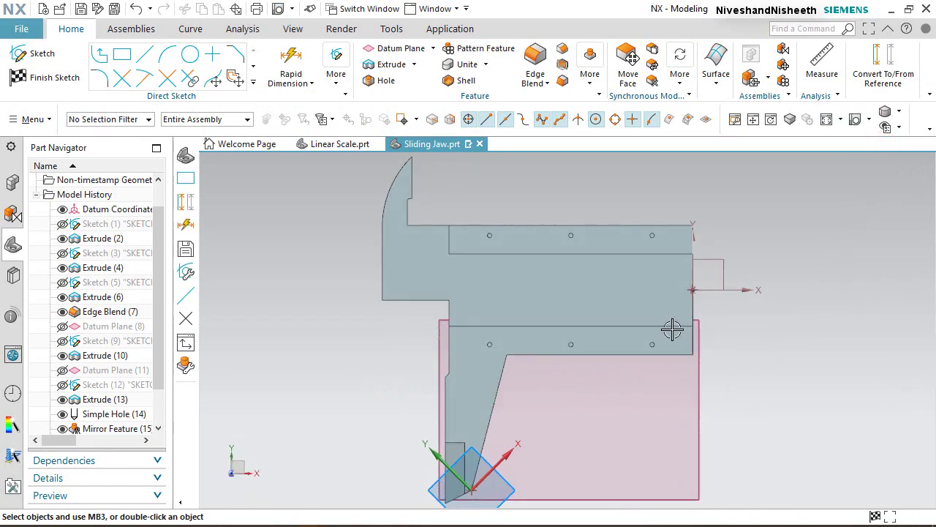
scroll(671, 329, up, 5)
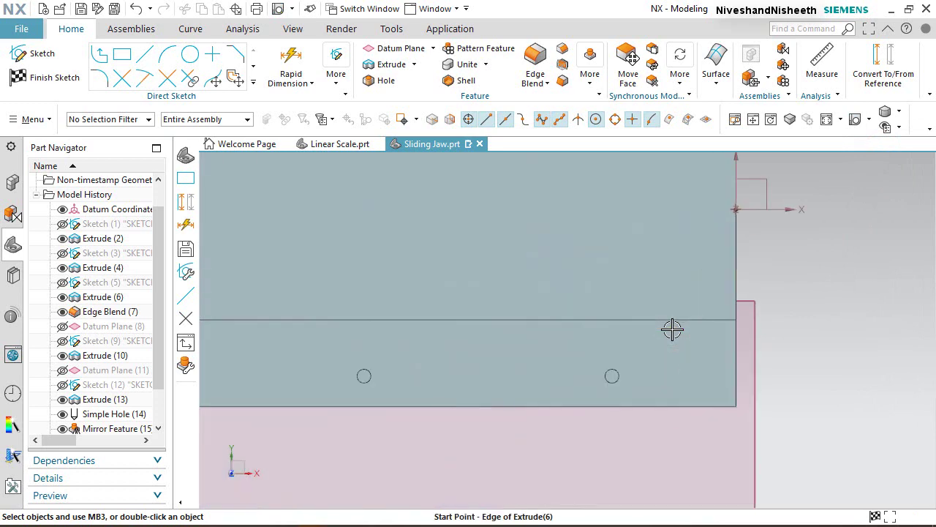
Step: Sketch a circle 7.5 mm in diameter across the rail's outer long edge, near its end with the mirrored hole
click(189, 56)
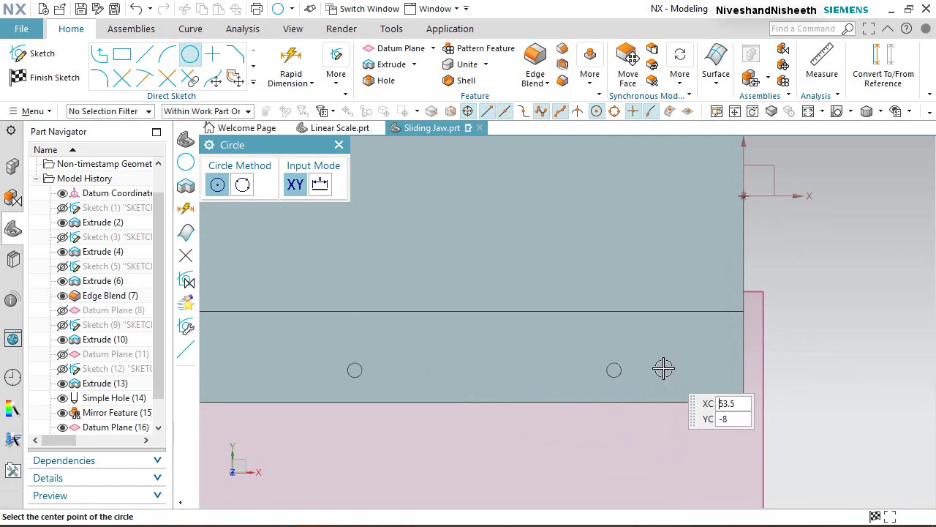
click(659, 365)
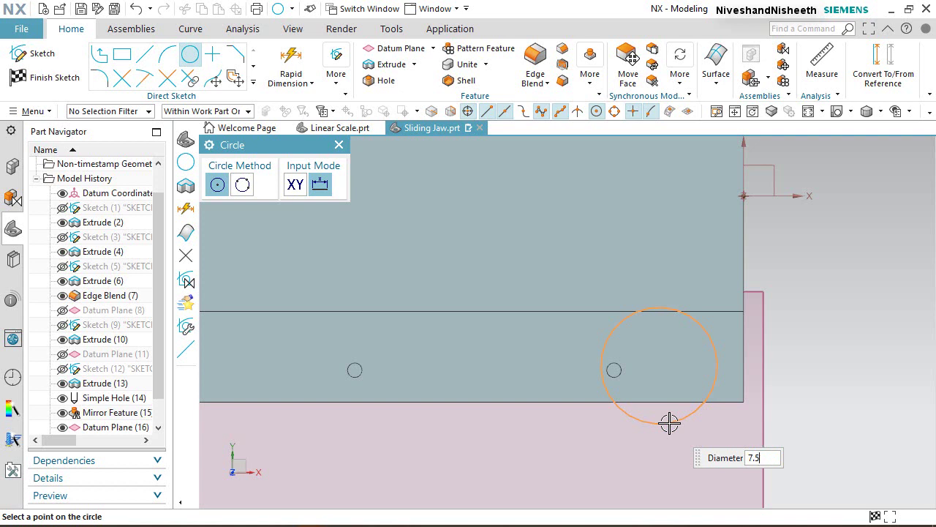
click(669, 422)
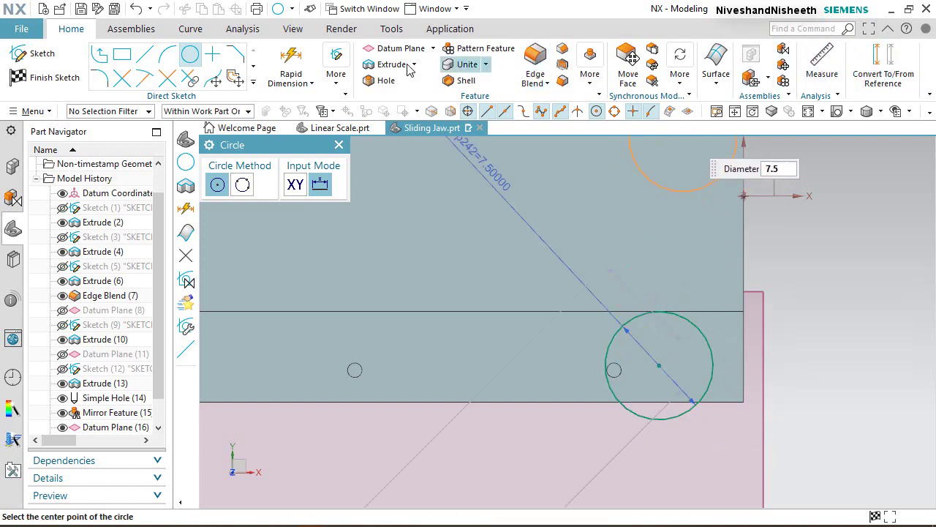
key(Escape)
Step: Dimension the circle's centre 7 mm horizontally from the rail's end edge
click(290, 64)
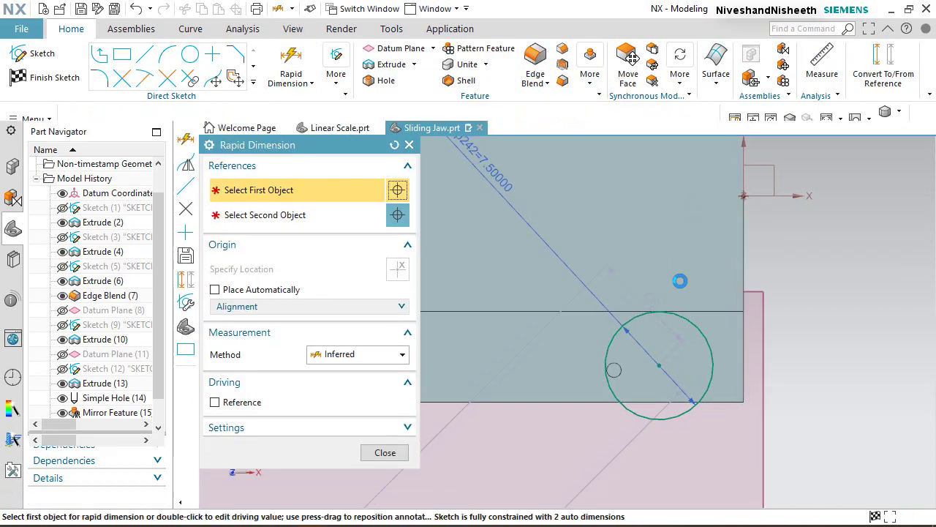
click(676, 366)
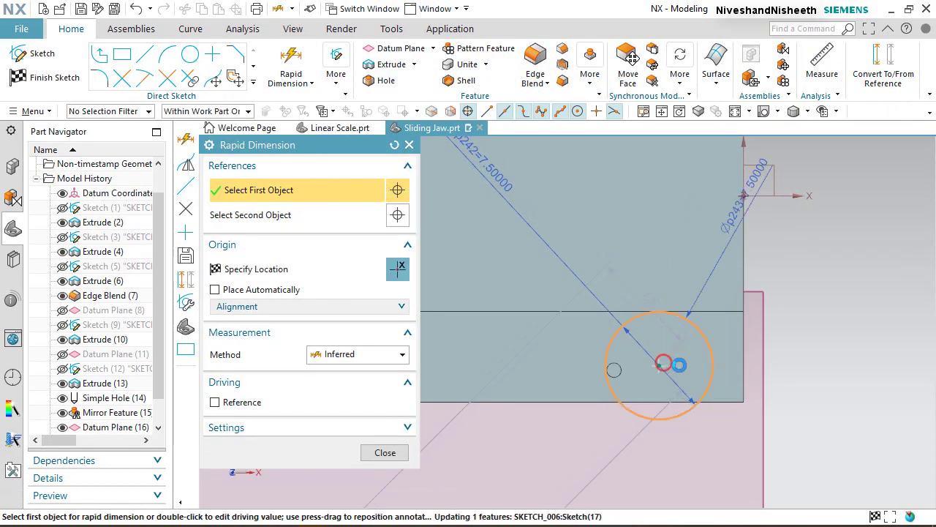
click(663, 364)
click(743, 375)
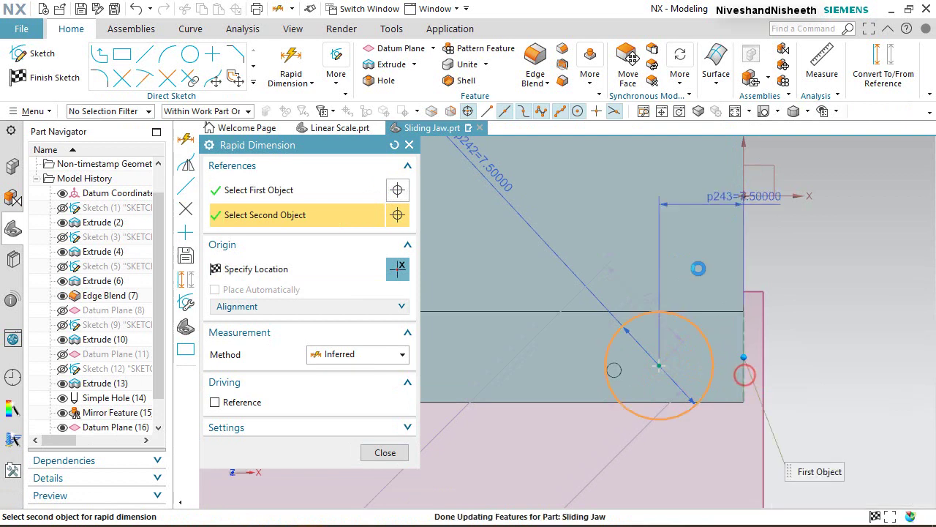
click(694, 249)
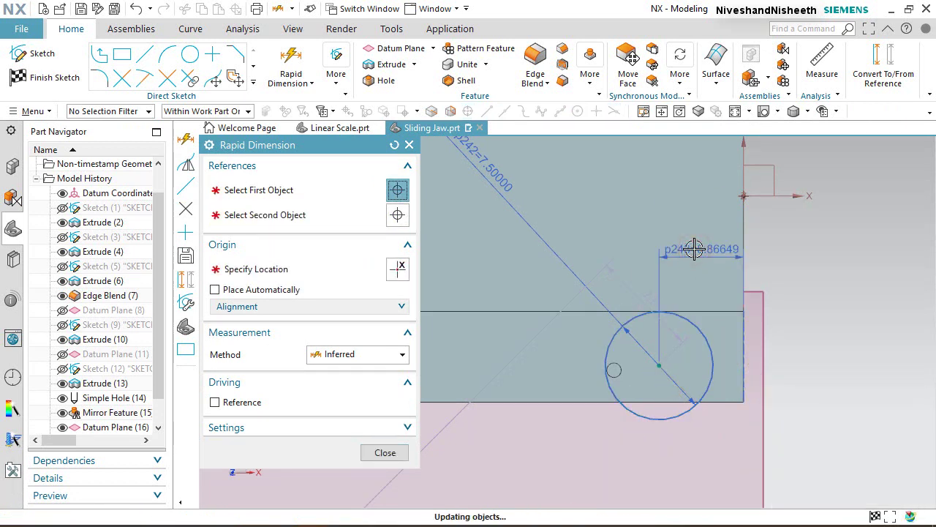
text(7)
key(Return)
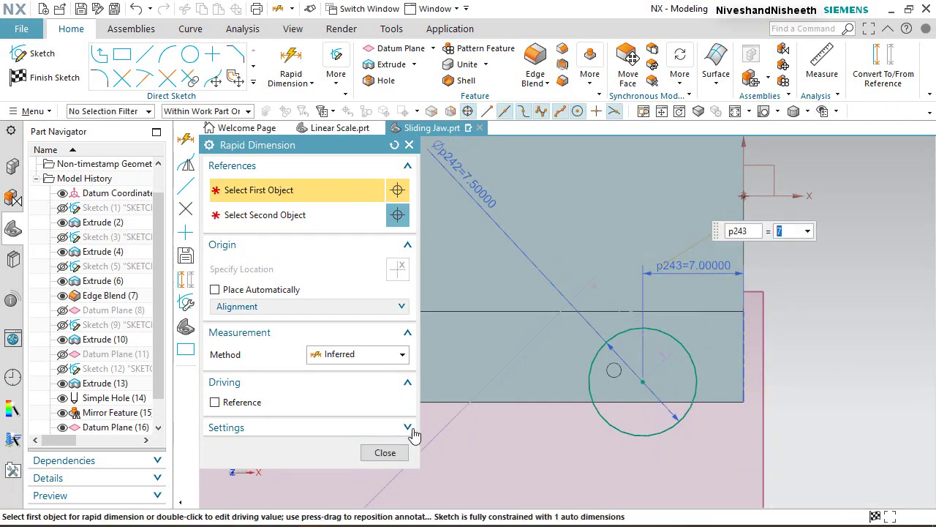
click(385, 452)
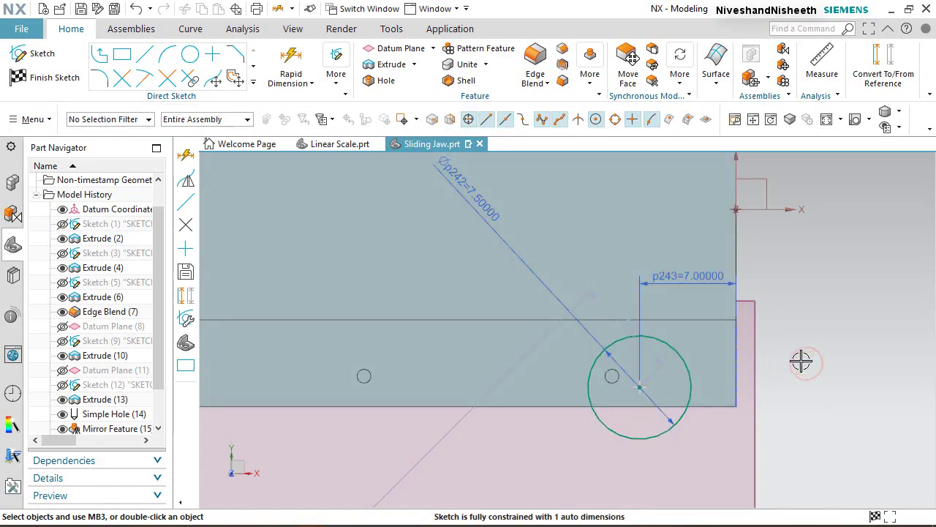
Step: Project the rail's outer long edge into the circle sketch
click(254, 86)
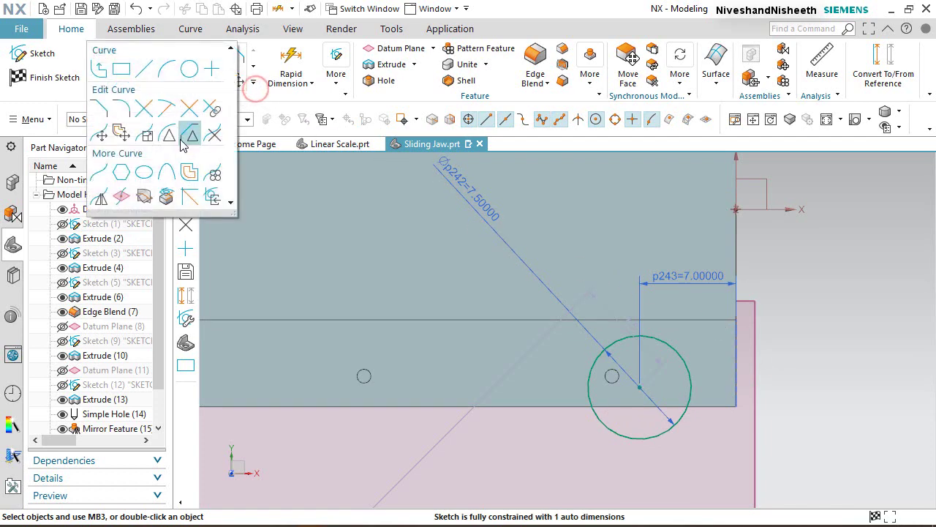
click(165, 199)
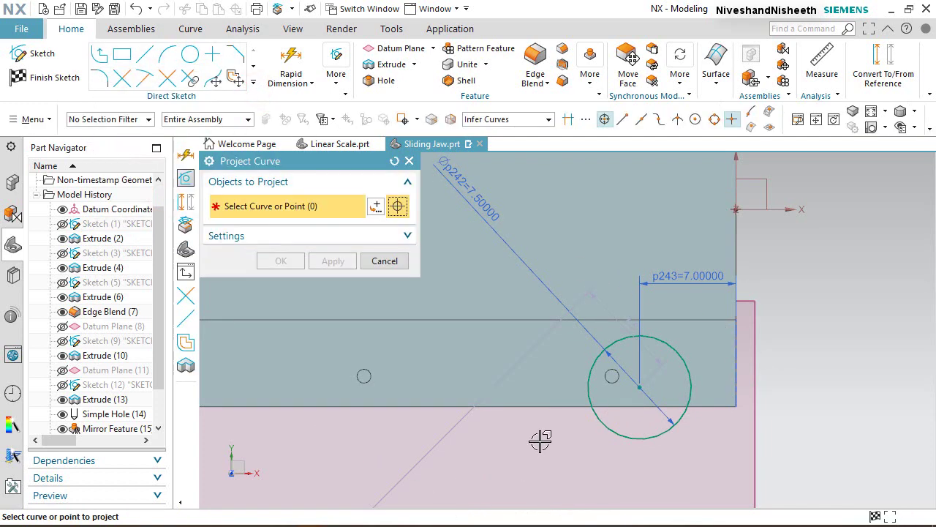
click(548, 406)
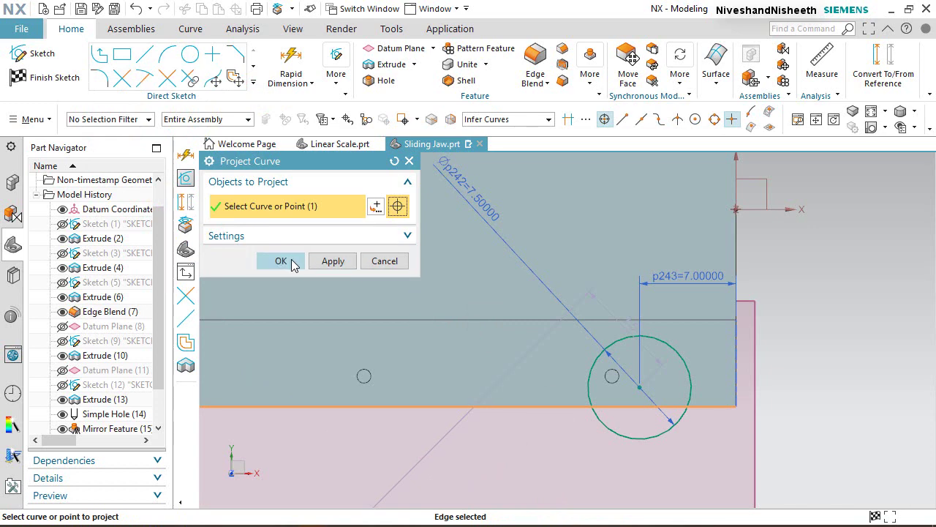
click(285, 261)
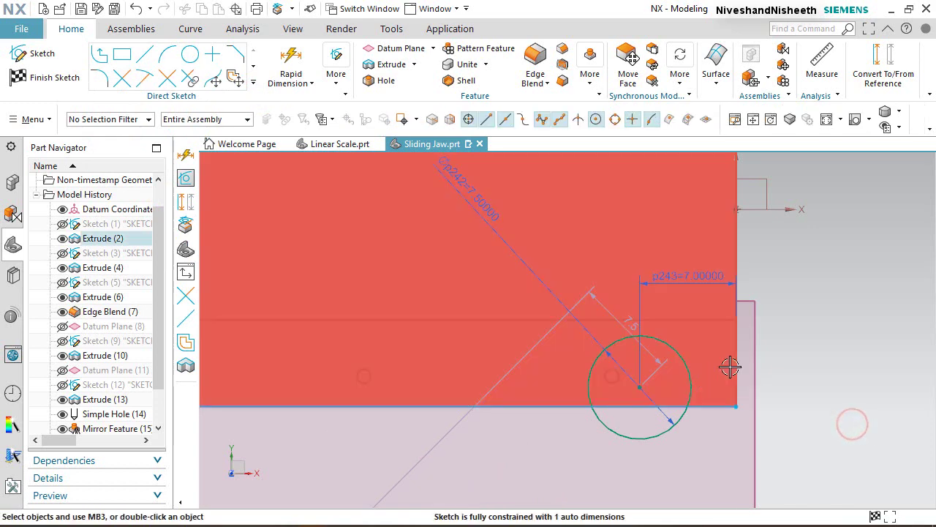
Step: Constrain the circle's centre to lie on the projected edge line
click(815, 322)
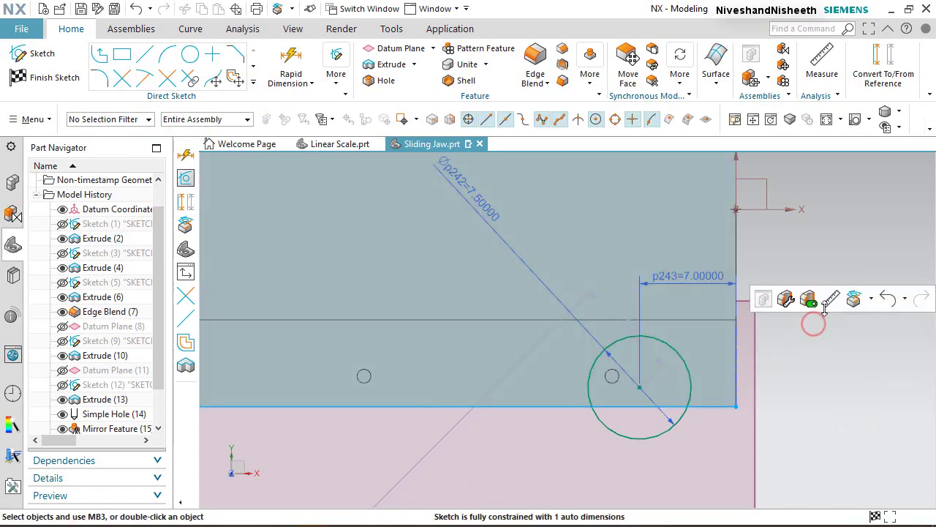
click(634, 388)
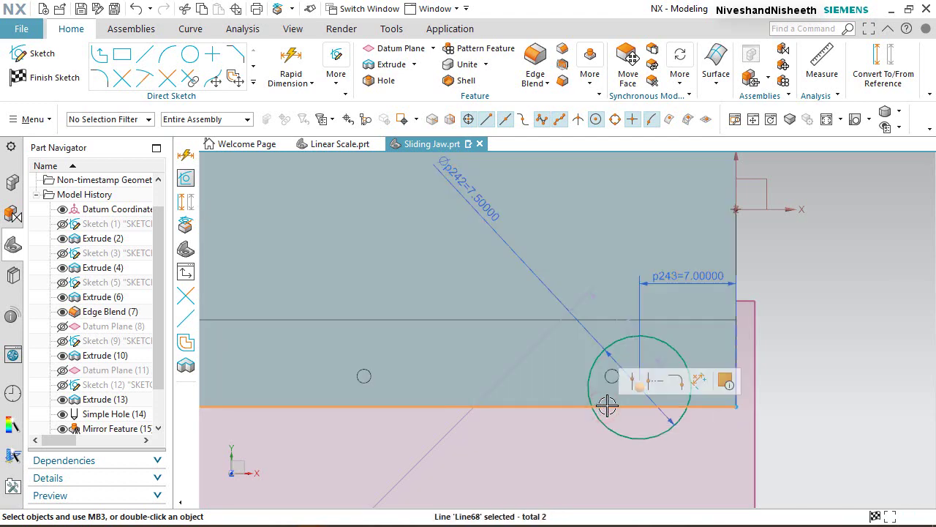
click(631, 381)
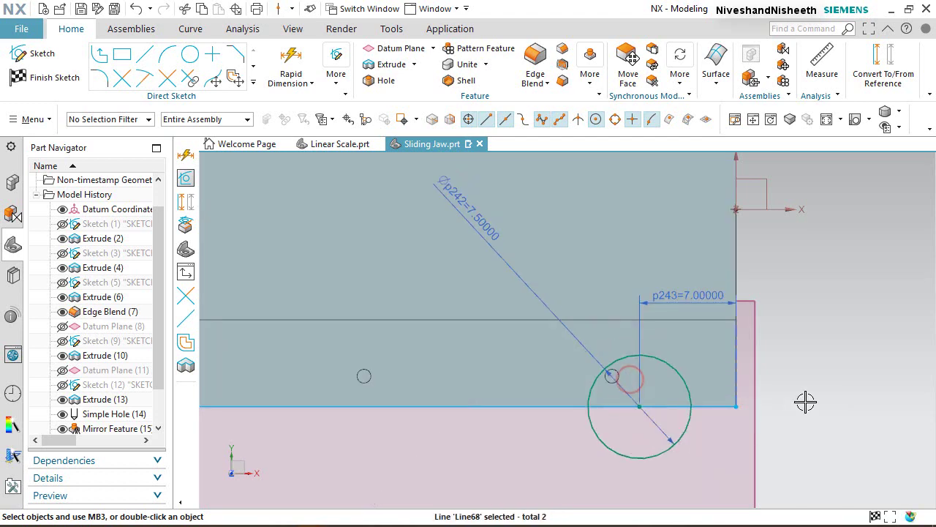
Step: Convert the projected edge line to reference geometry and finish the circle sketch
click(719, 406)
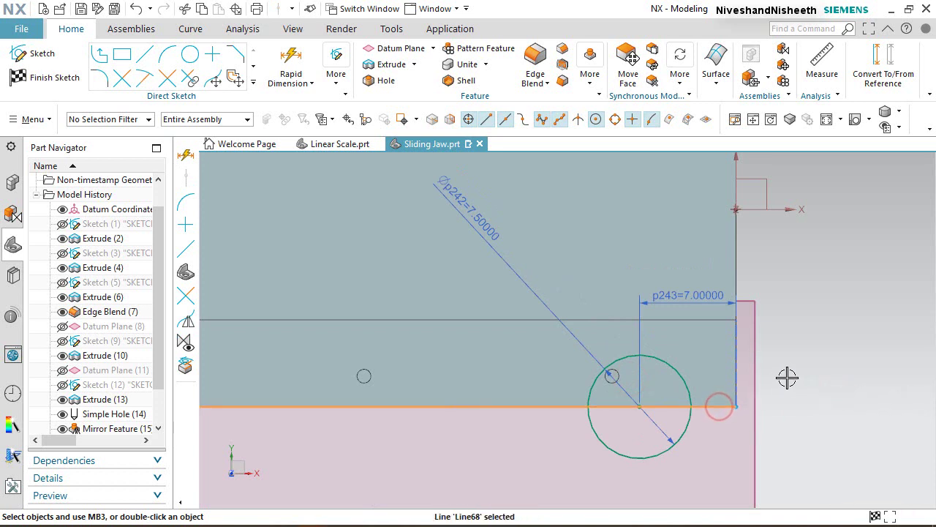
click(872, 60)
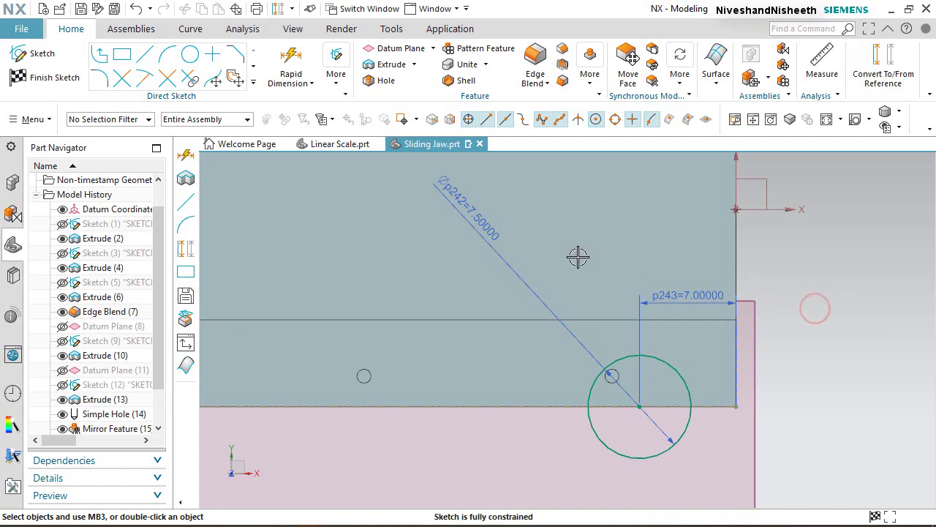
scroll(578, 256, down, 2)
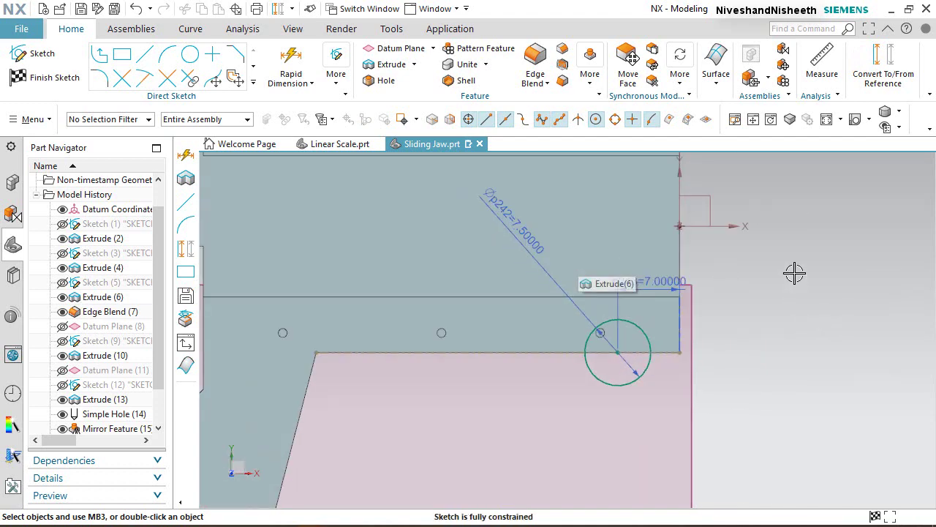
click(44, 77)
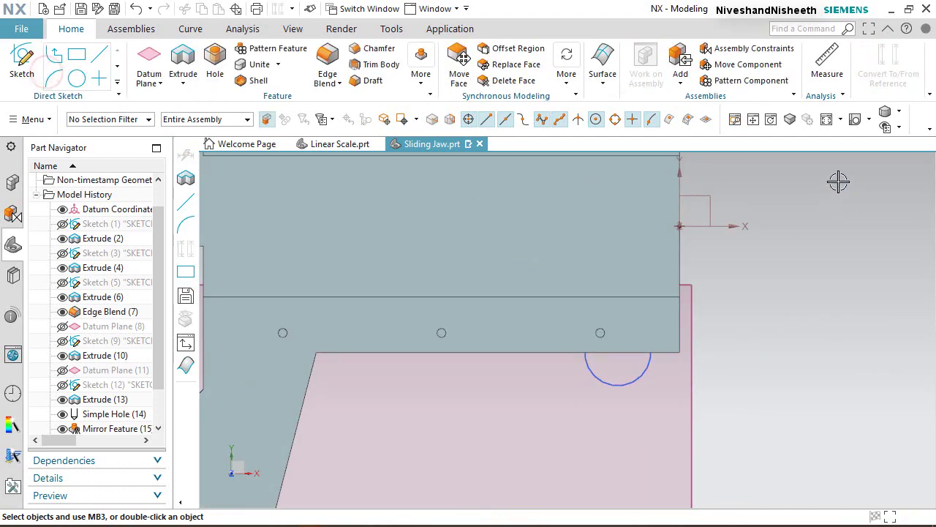
Step: Return to the isometric view and hide the datum plane that carries the circle sketch
click(871, 123)
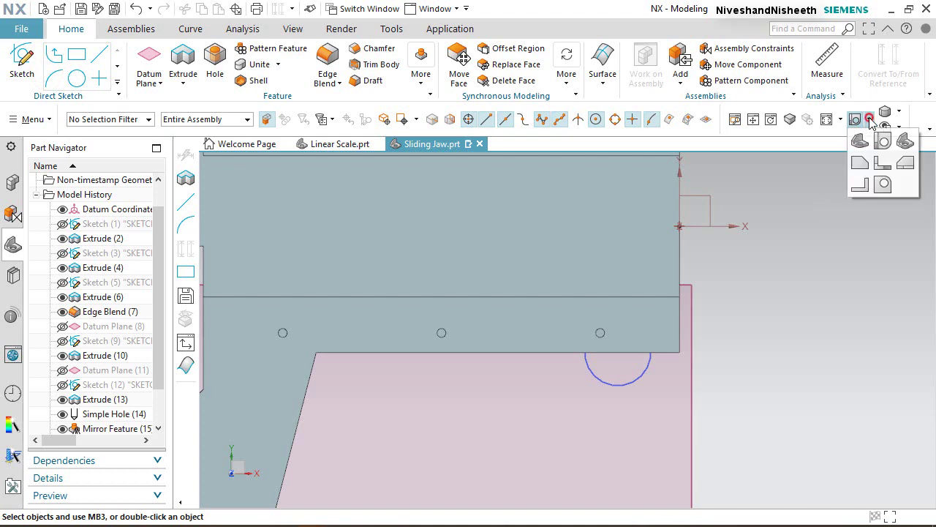
click(902, 141)
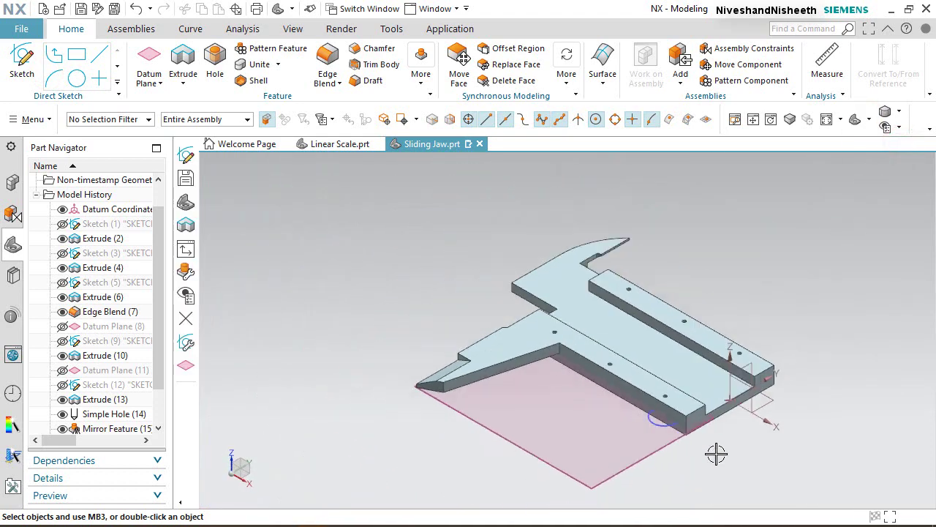
scroll(675, 459, up, 3)
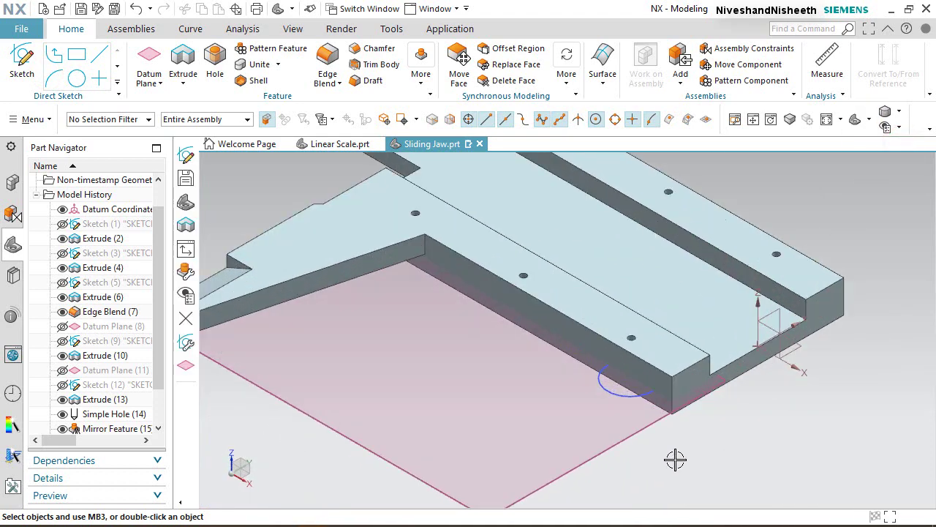
click(635, 435)
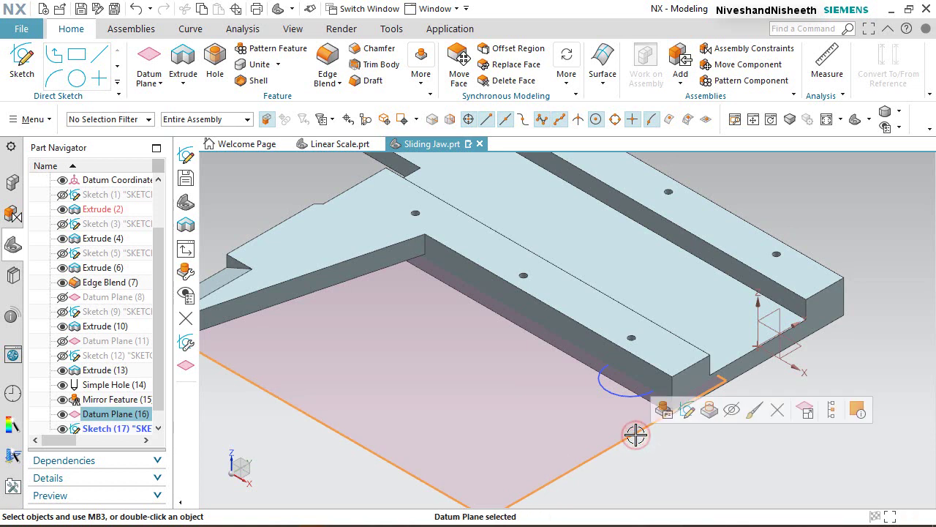
click(731, 410)
click(362, 374)
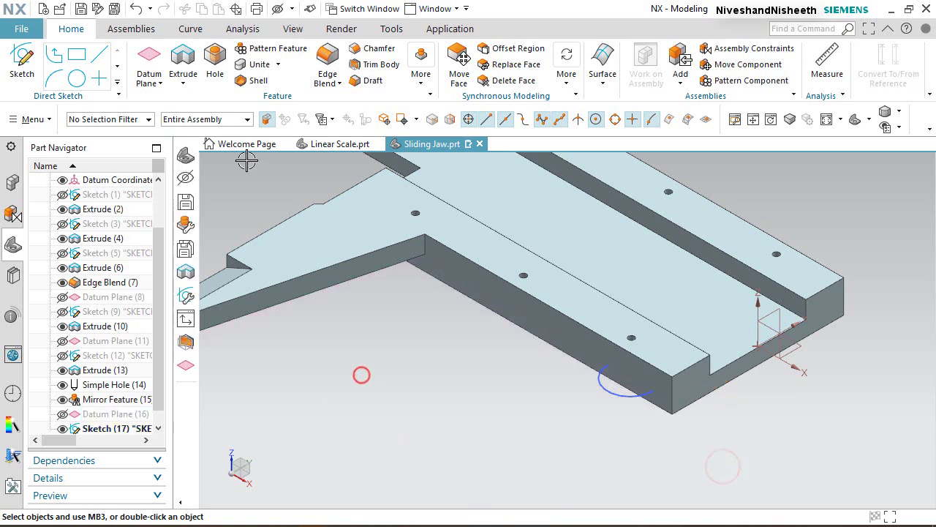
Step: Extrude the circle 3.65 mm as a Subtract cut into the rail's outer side
click(183, 59)
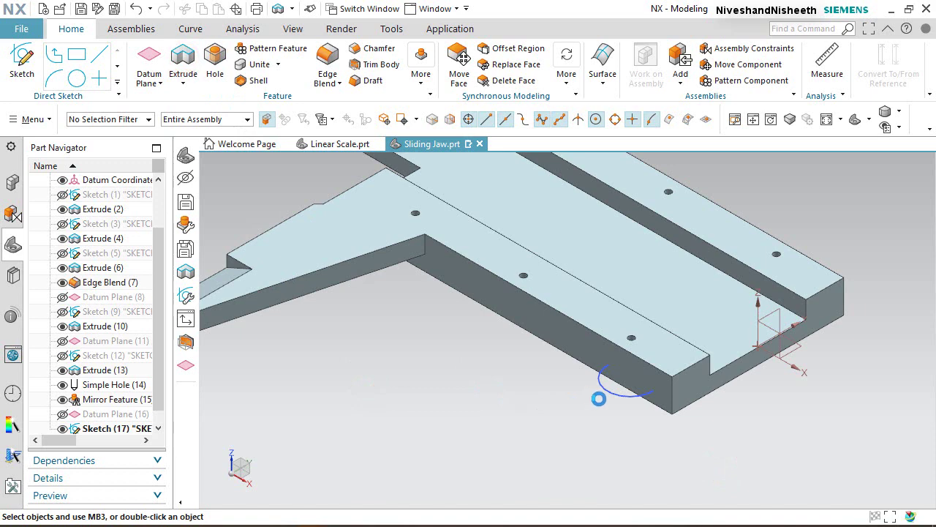
click(611, 391)
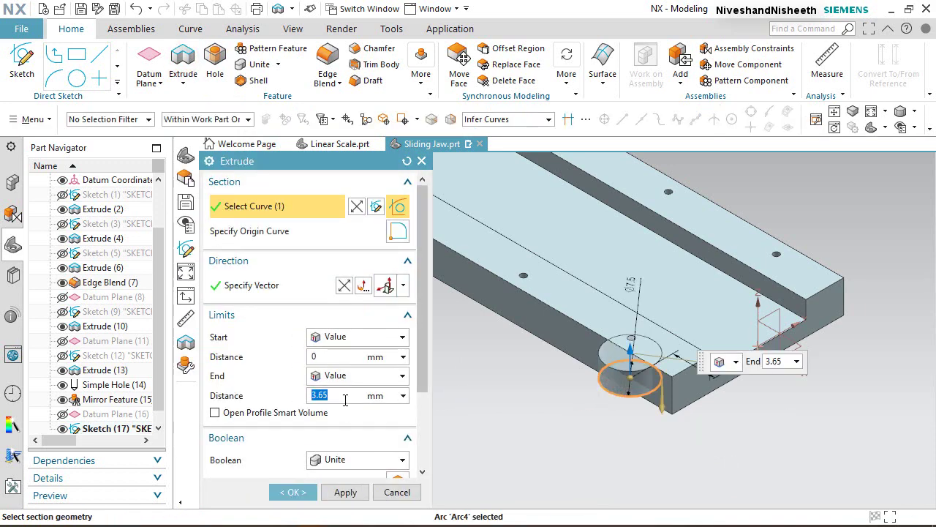
click(402, 461)
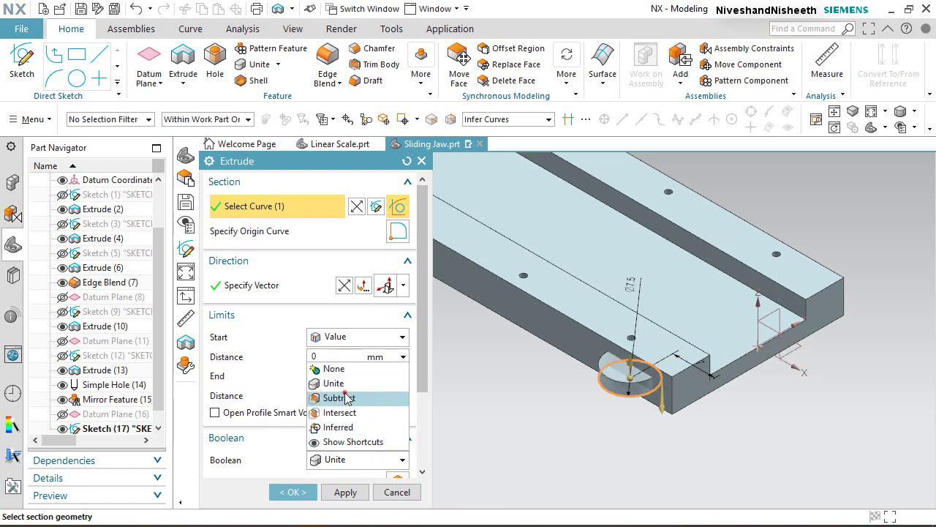
click(340, 397)
click(293, 491)
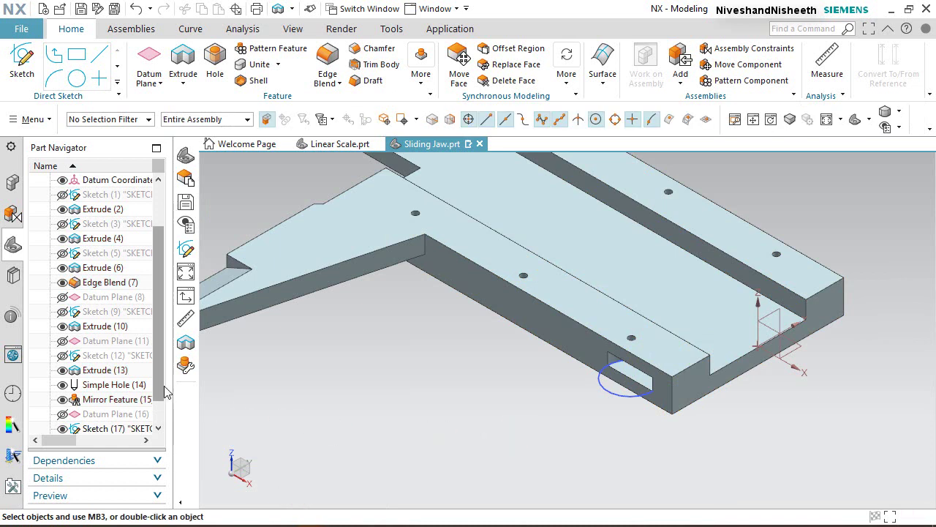
Step: Hide the circle sketch used for the cut and save the sliding jaw part
scroll(164, 388, down, 1)
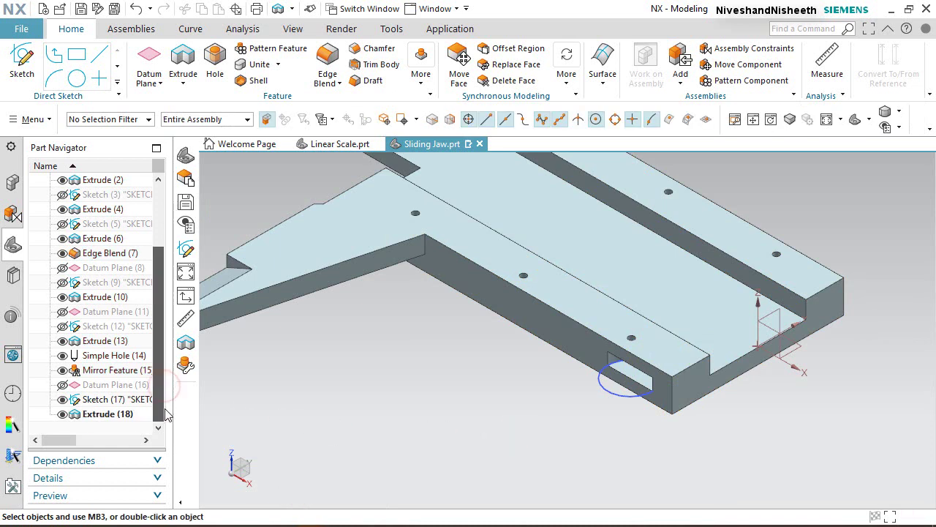
click(62, 400)
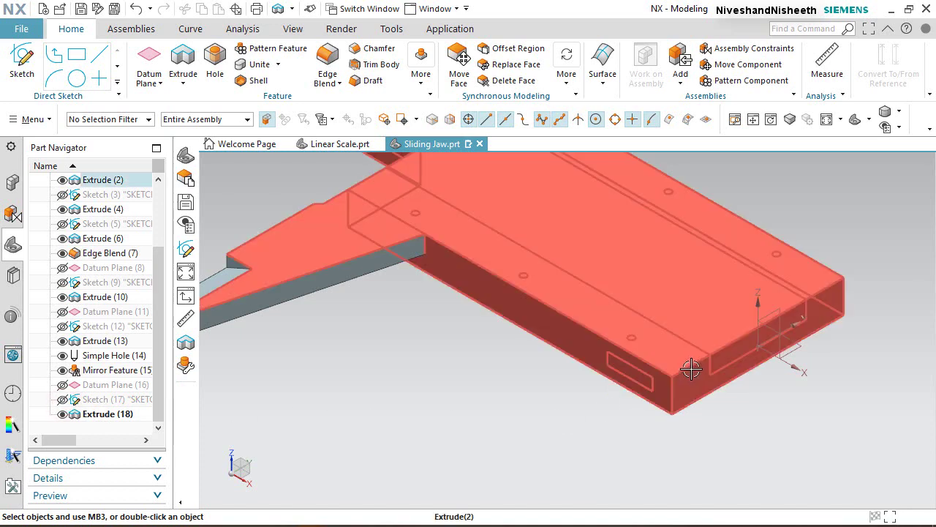
middle_drag(654, 385, 649, 414)
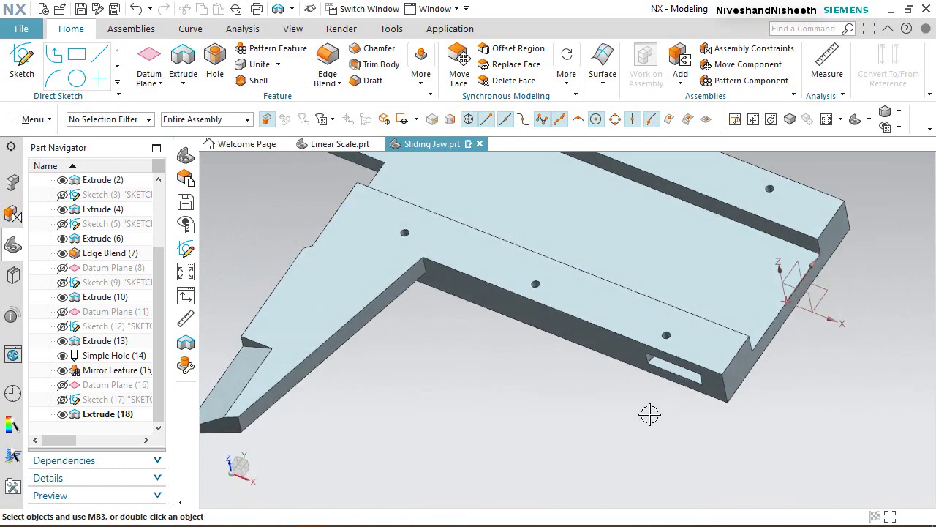
scroll(649, 414, down, 4)
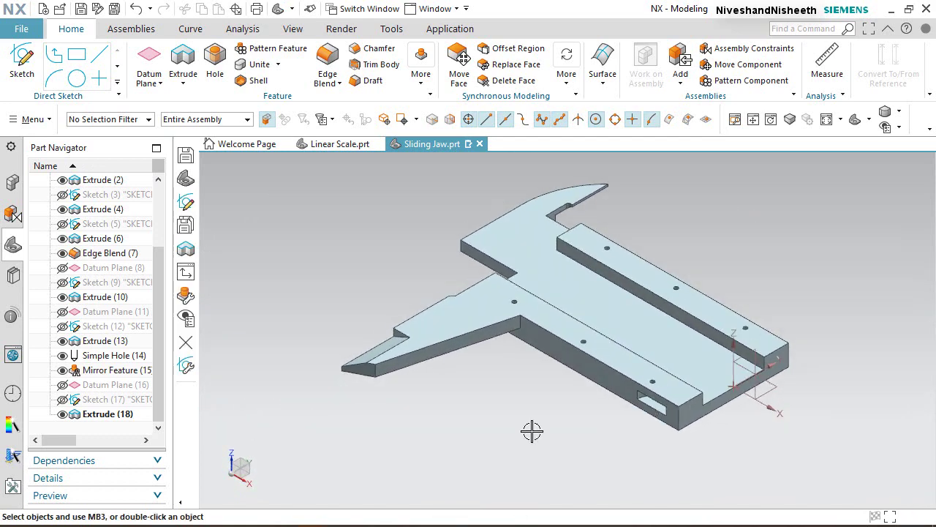
key(ctrl+s)
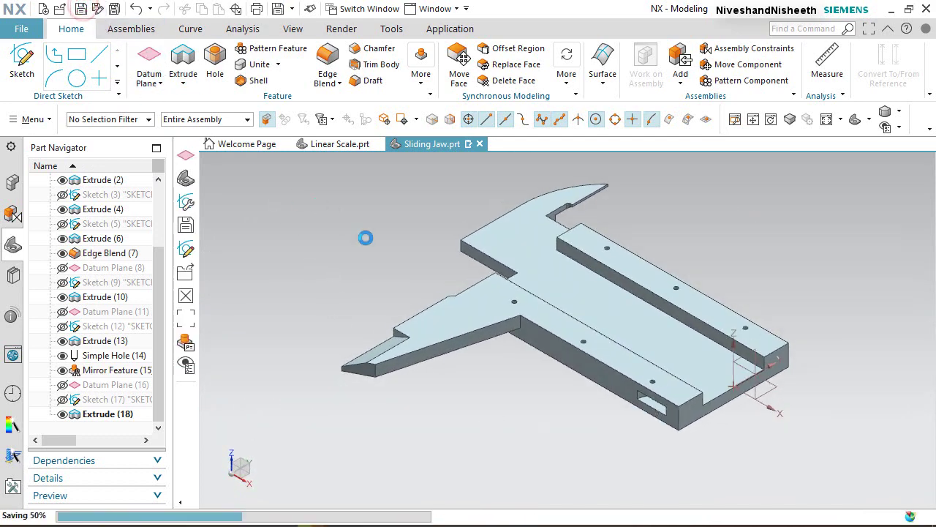
right_click(330, 244)
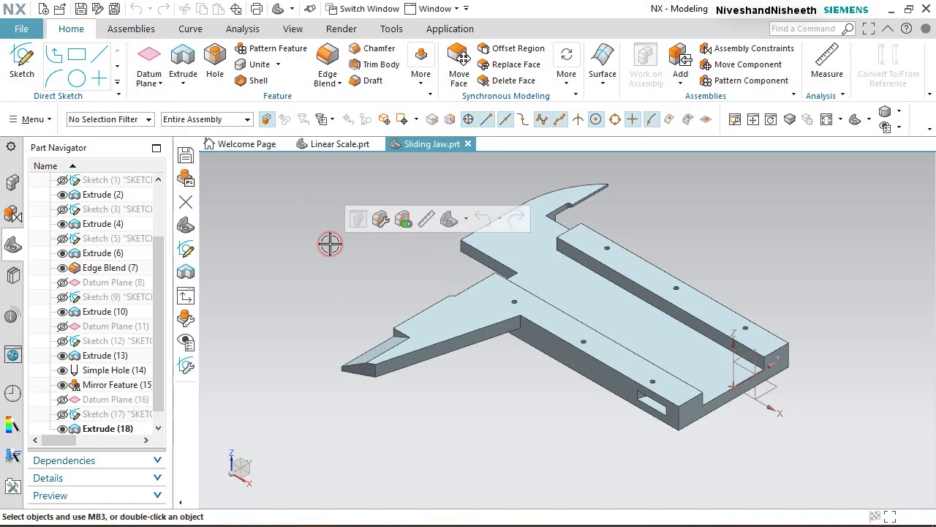
Step: Set up a simple 1.5 mm hole with its depth limited until the inner side face of the opposite rail
click(215, 65)
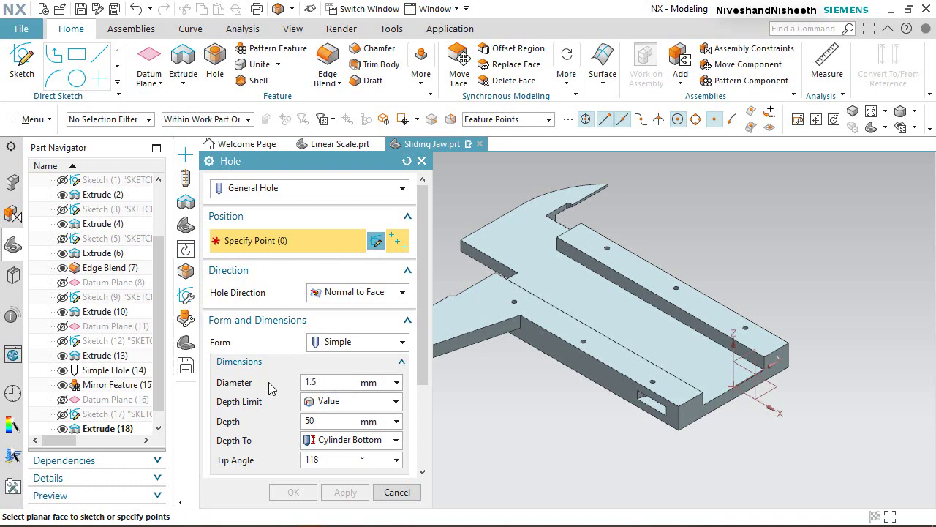
click(325, 403)
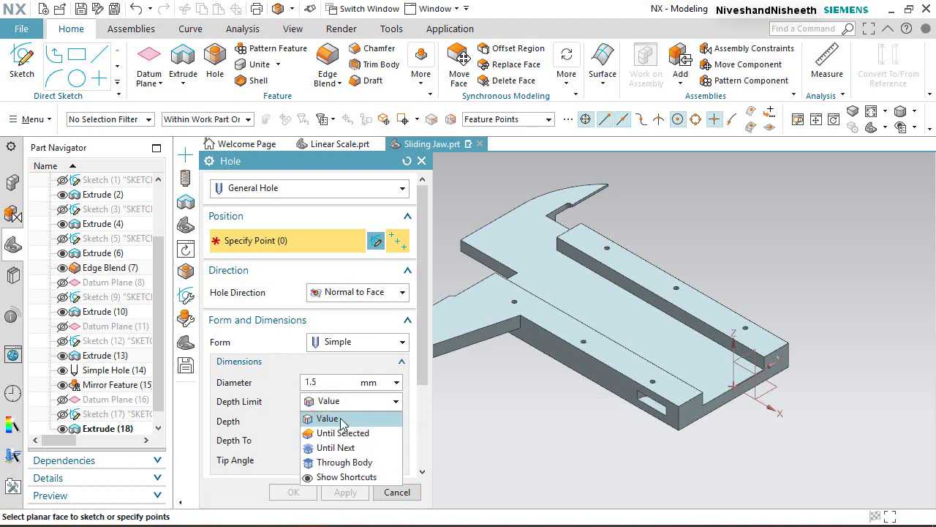
click(356, 433)
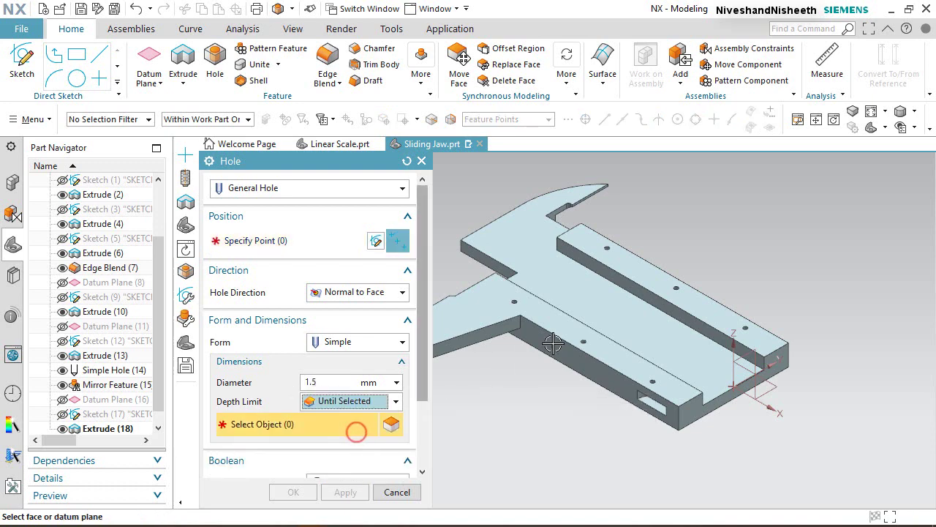
click(668, 307)
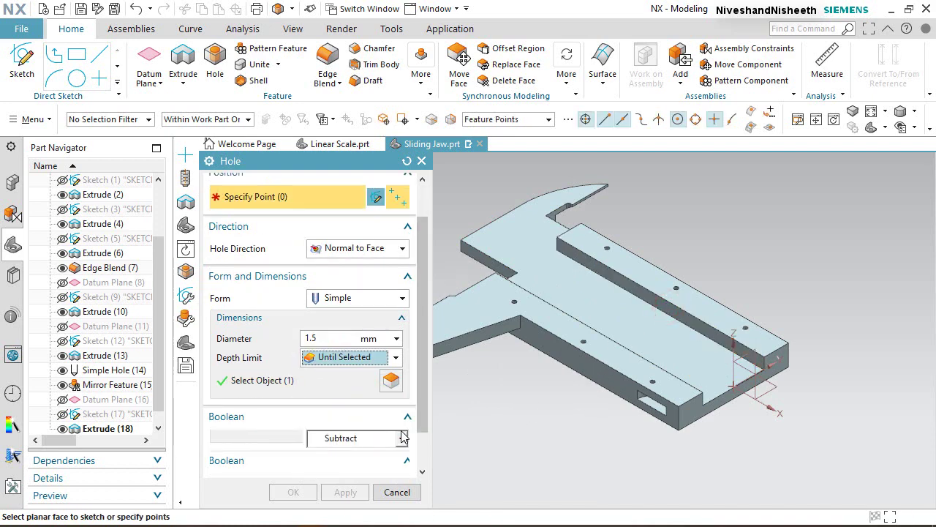
scroll(402, 437, down, 3)
scroll(402, 436, up, 3)
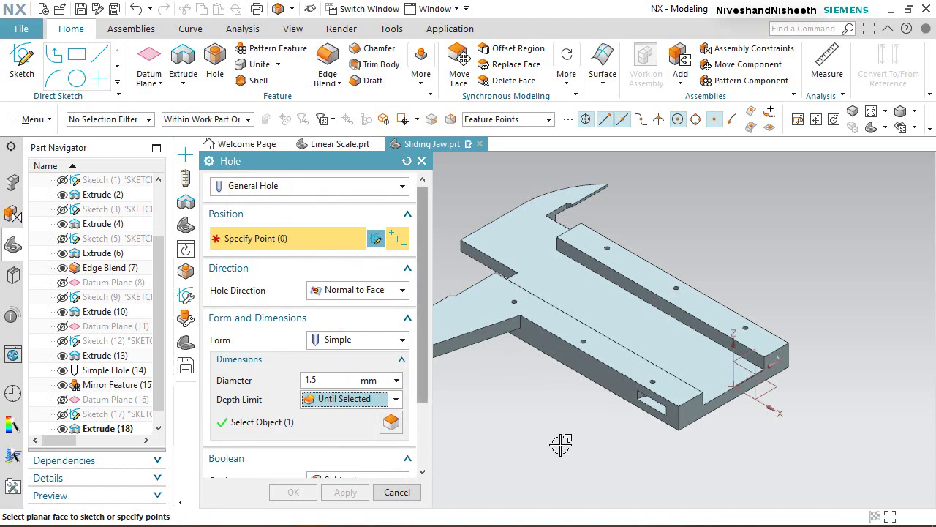
Step: Place the hole's sketch point on the outer long side face of the rail opposite the circular cut
mouse_move(611, 433)
middle_down()
mouse_move(544, 428)
mouse_move(549, 376)
mouse_move(601, 415)
mouse_move(612, 453)
mouse_move(595, 443)
middle_up()
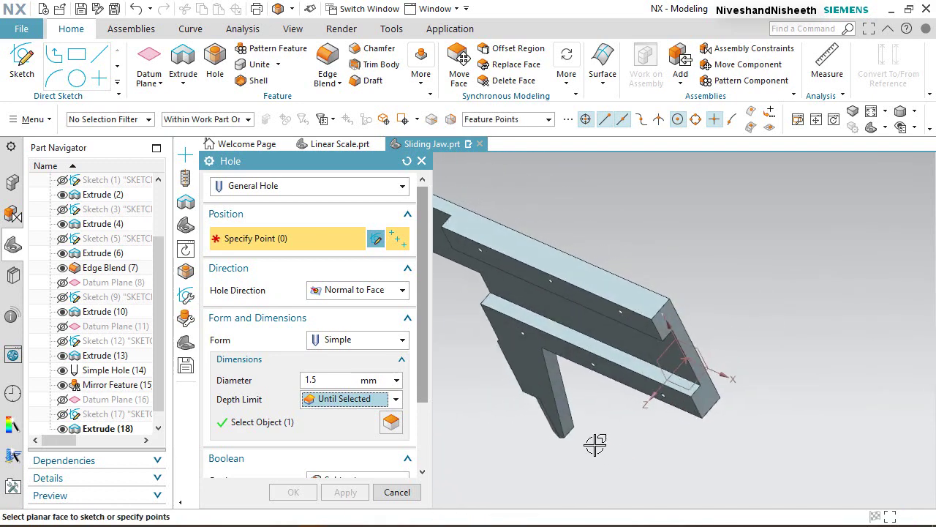
middle_drag(572, 362, 599, 266)
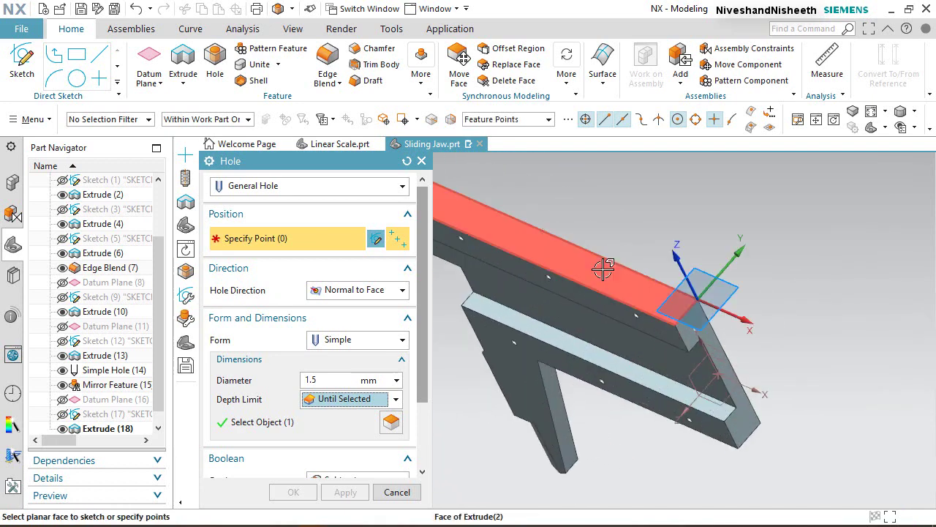
key(Escape)
click(603, 269)
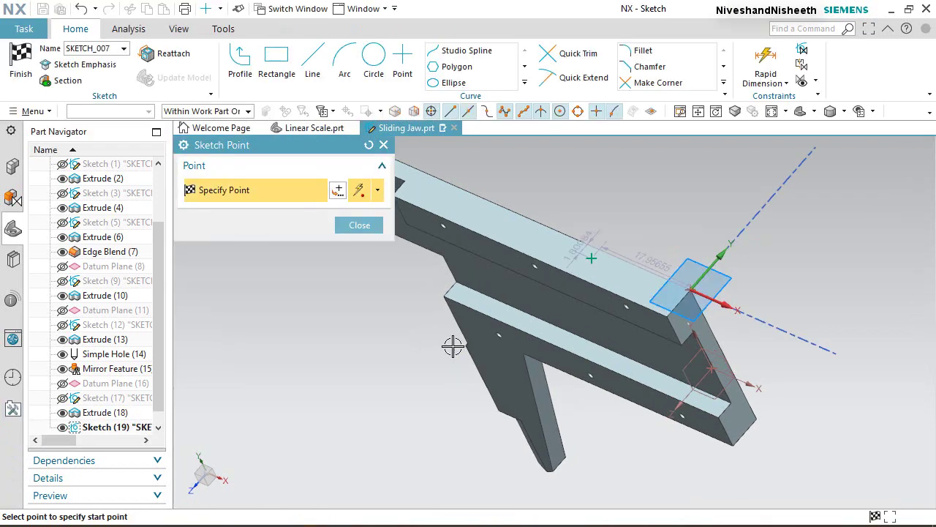
scroll(633, 230, up, 4)
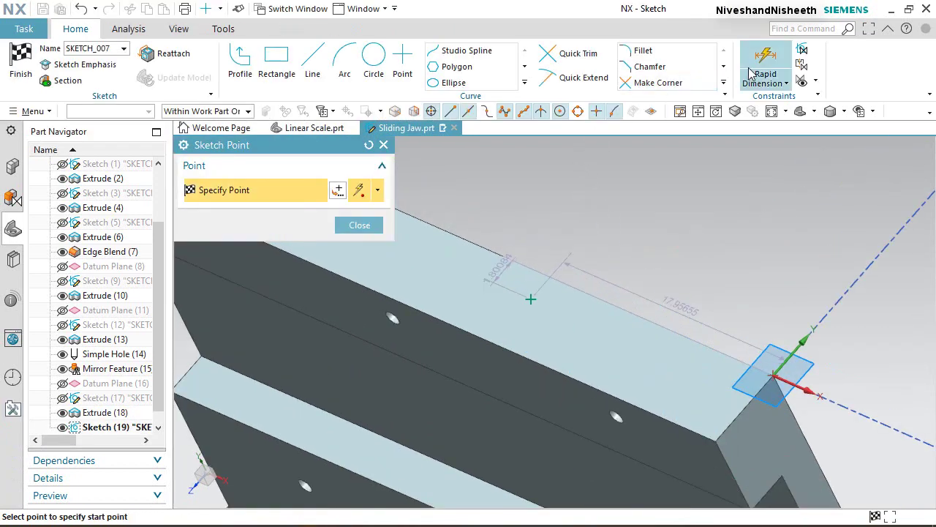
Step: Dimension the hole's sketch point 30 mm from the short end edge of the rail's outer side face
click(760, 77)
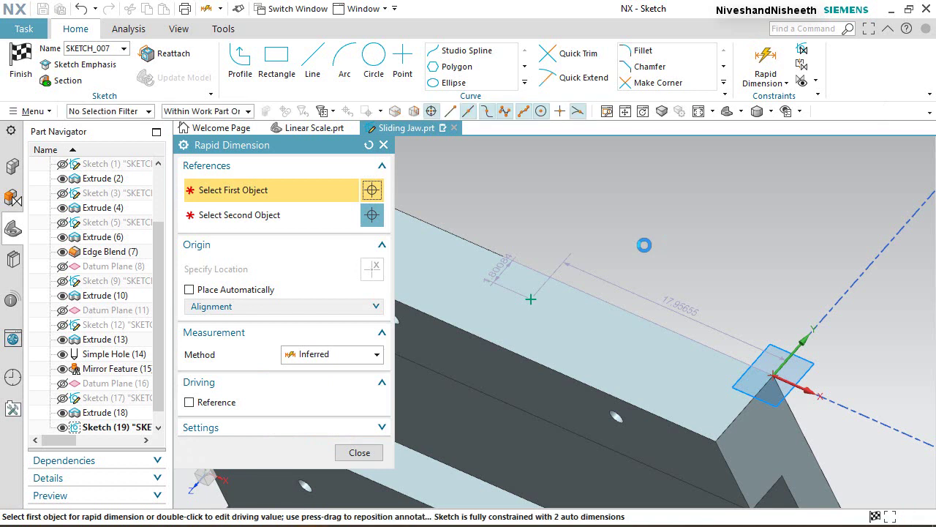
click(531, 298)
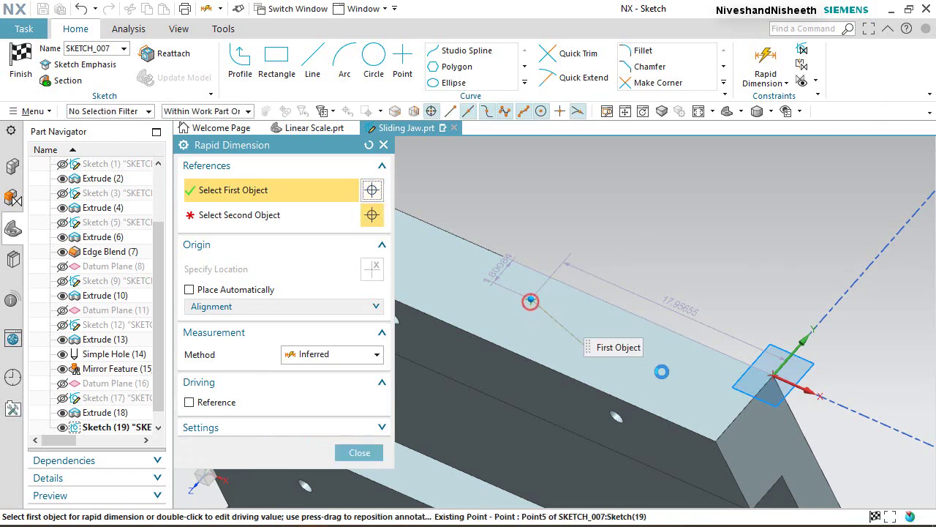
click(711, 322)
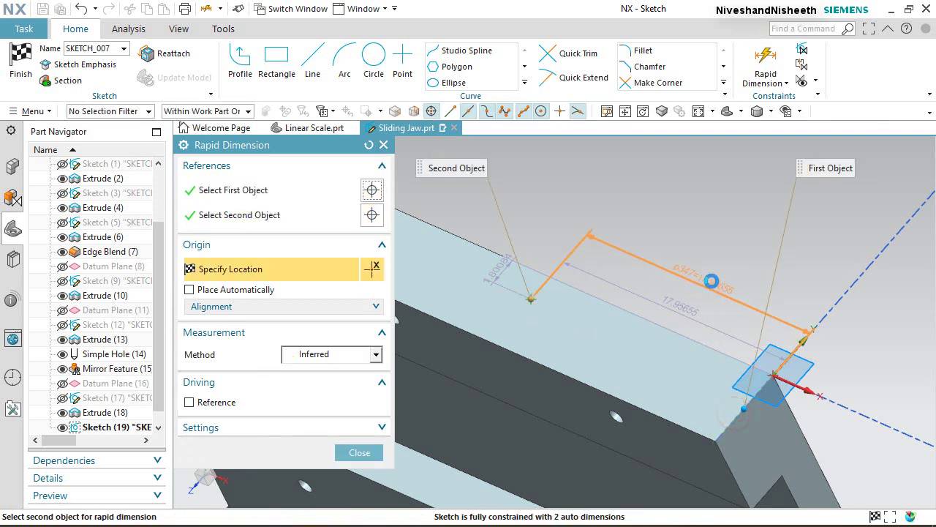
click(711, 280)
text(3)
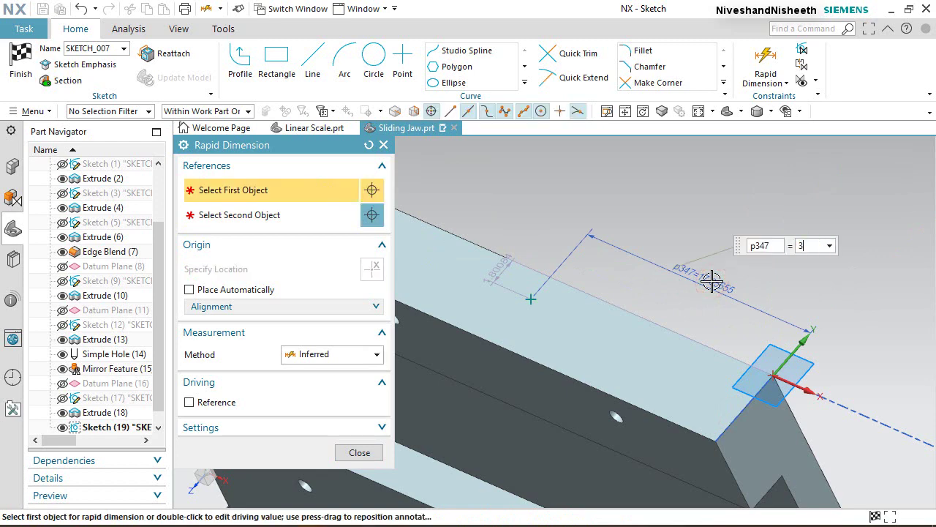
text(0)
key(Return)
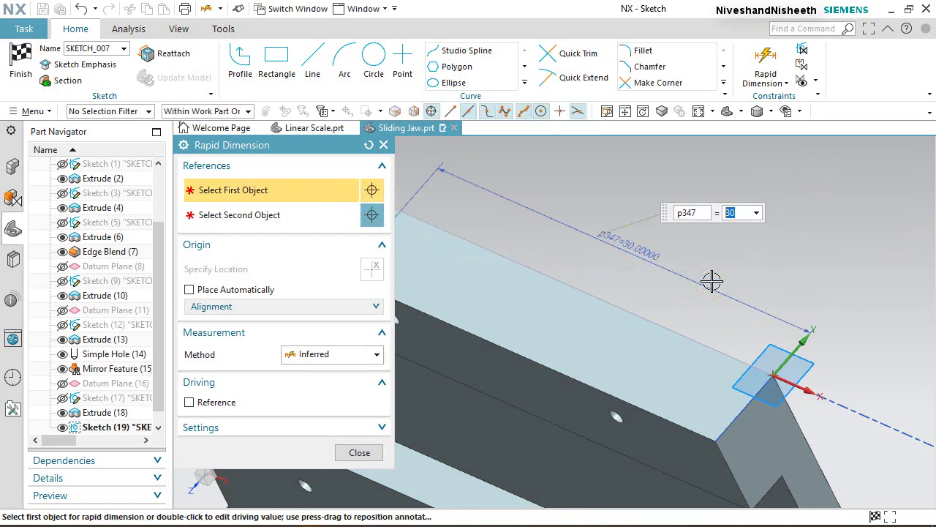
Step: Dimension the hole's sketch point 1.5 mm from the long edge of the rail's side face bordering the face with the small holes
scroll(712, 280, down, 3)
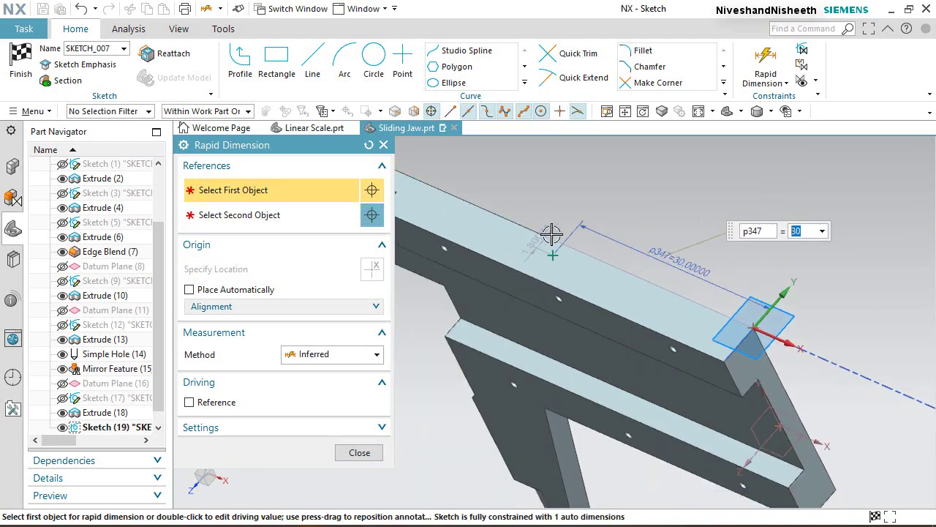
scroll(564, 250, down, 1)
click(531, 340)
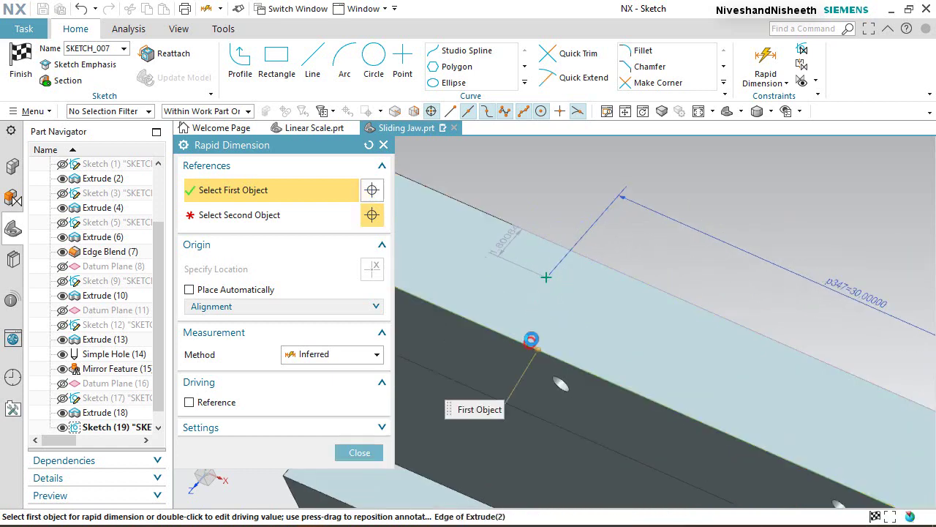
click(546, 275)
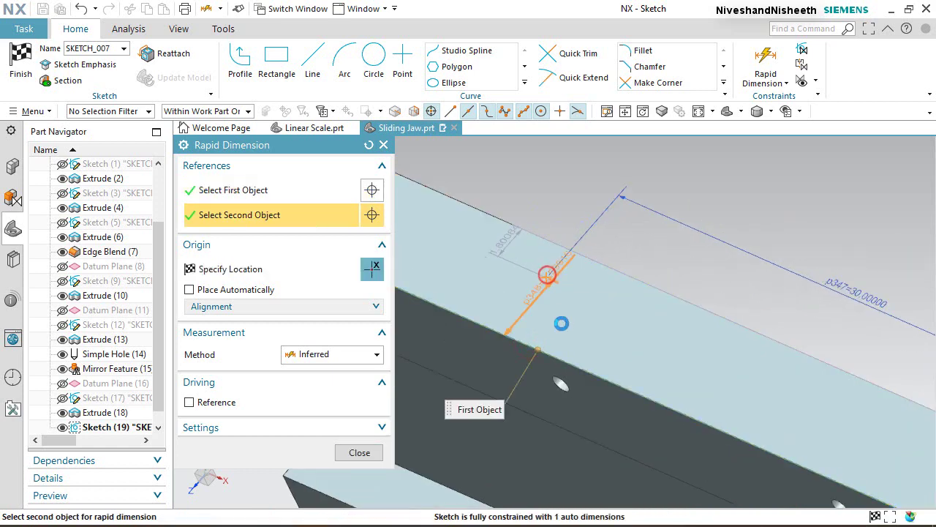
click(569, 327)
text(1)
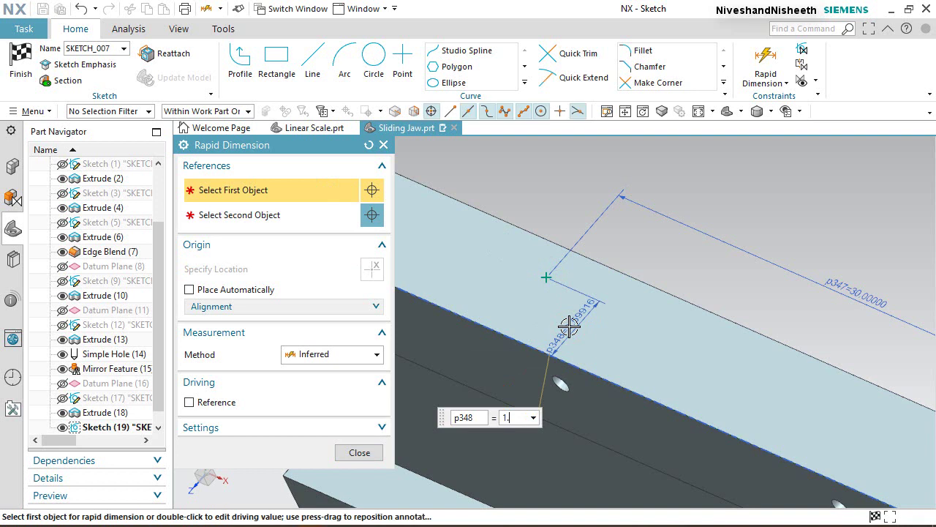
text(.5)
key(Return)
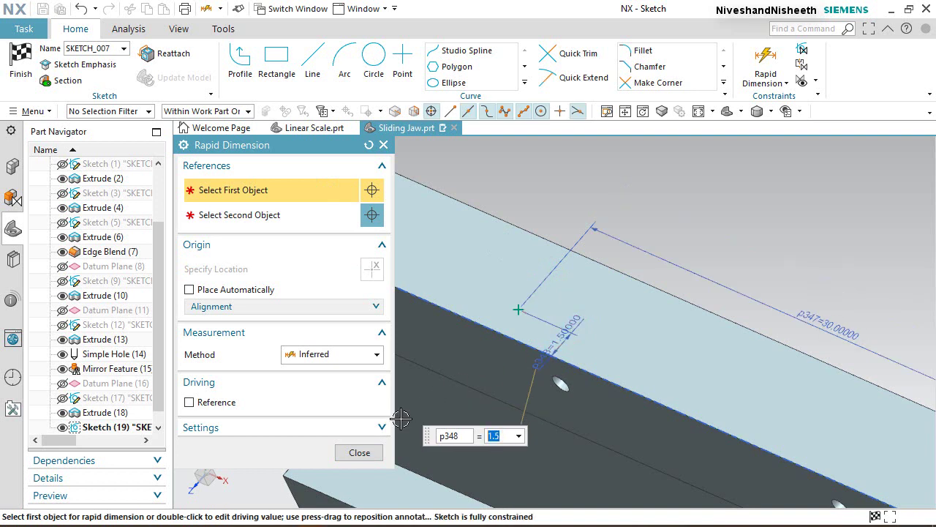
click(358, 453)
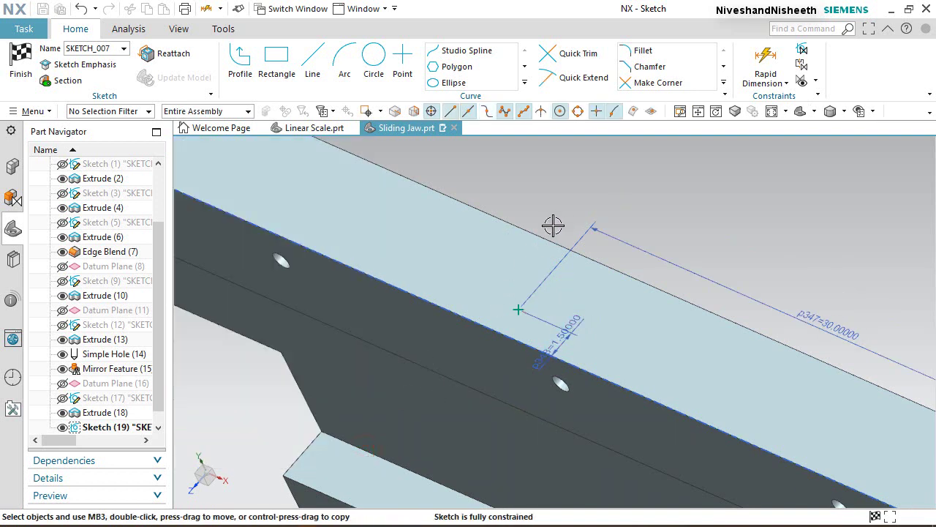
Step: Finish the point sketch and create the 1.5 mm simple hole through the rail's side
scroll(553, 226, down, 2)
right_click(695, 190)
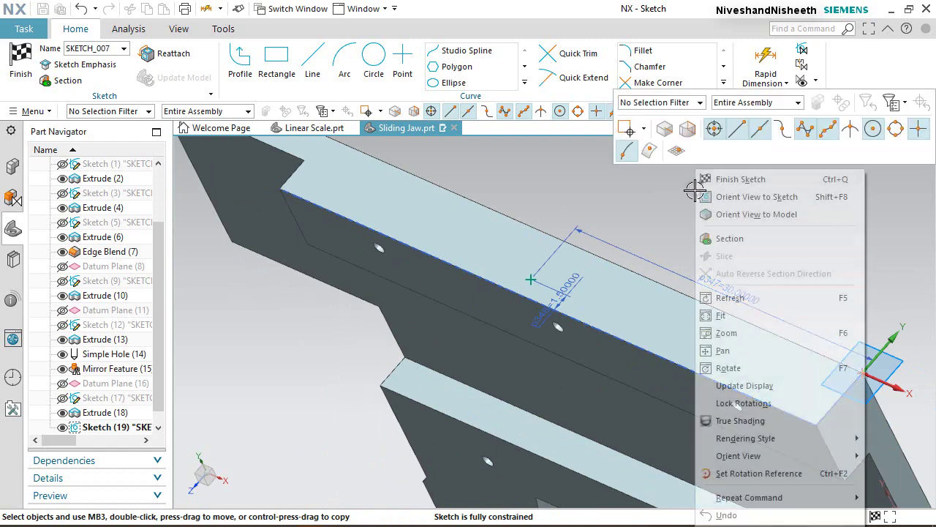
click(729, 177)
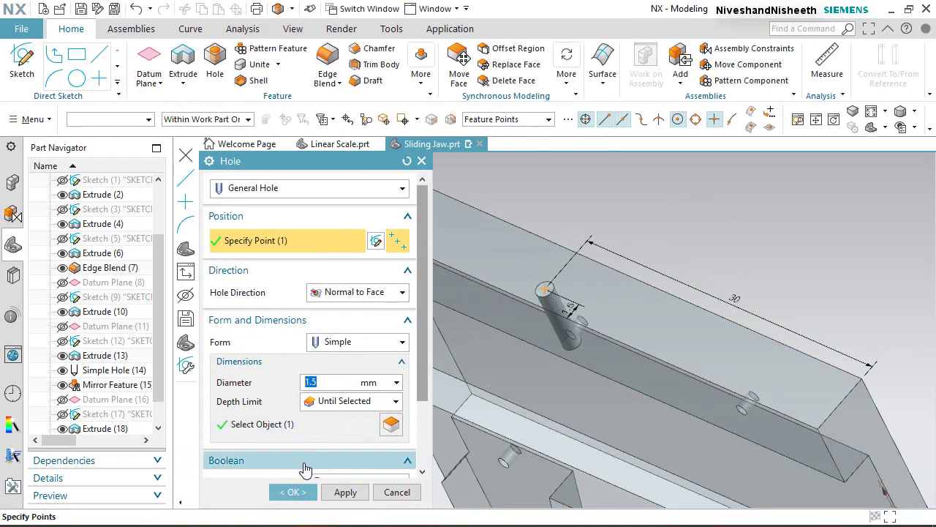
click(293, 491)
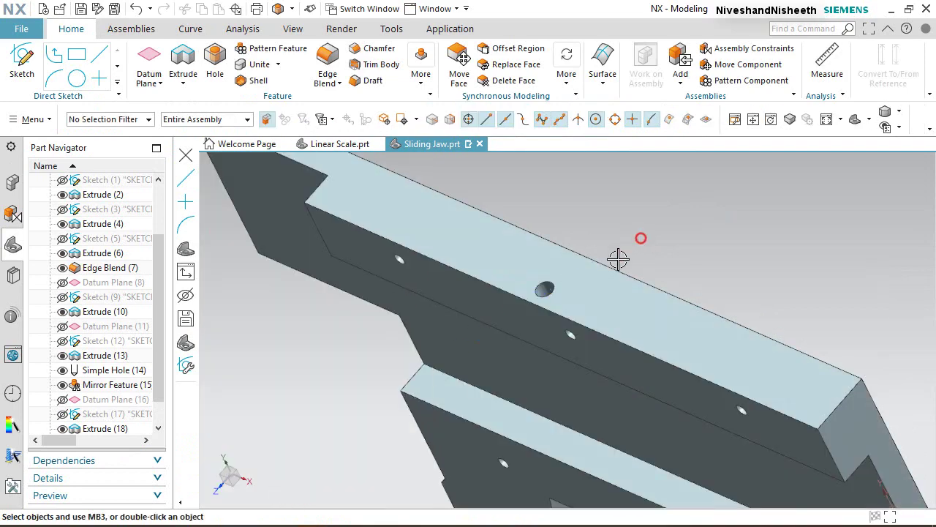
Step: Check the new side hole, restore the standard pictorial view of the whole jaw, and save the part
middle_drag(616, 259, 512, 313)
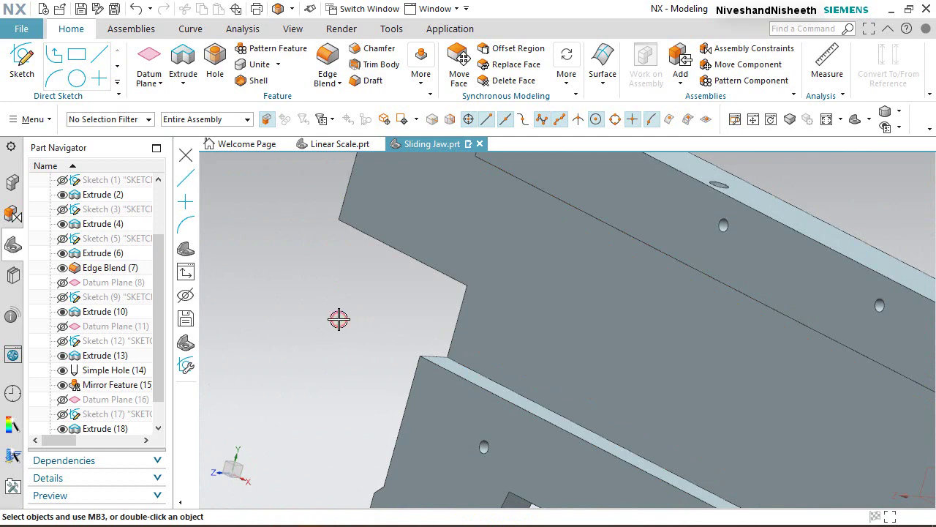
right_click(338, 319)
key(Home)
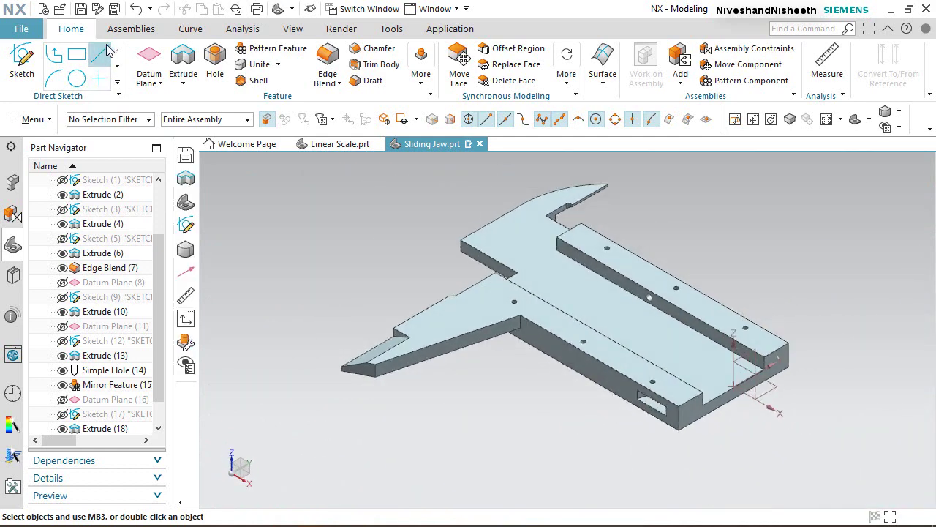
click(81, 9)
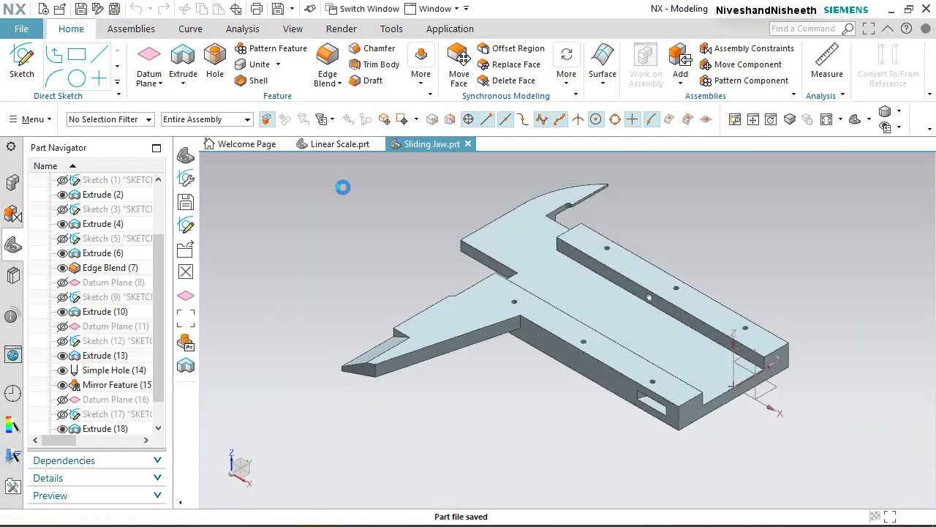
Step: Set up a detailed right-hand thread on the rail hole nearest the jaws, starting from the rail's top face
click(417, 85)
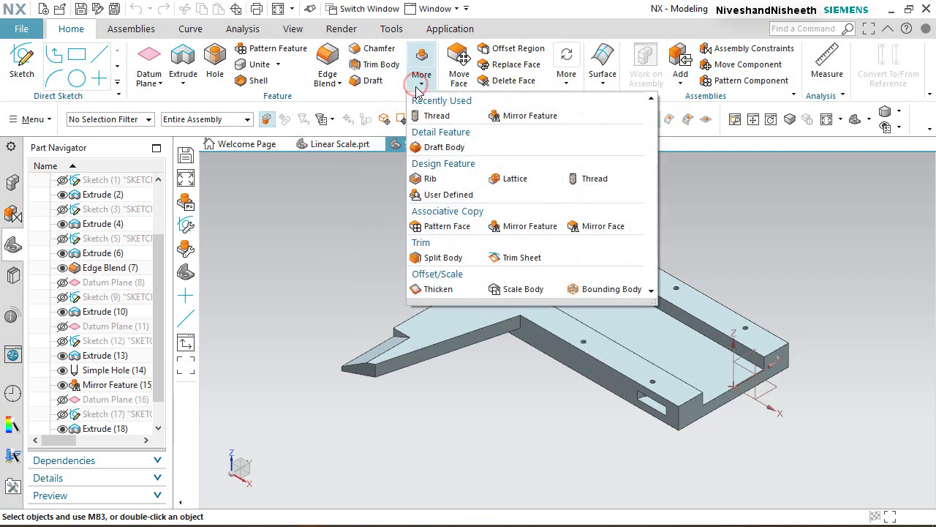
click(596, 179)
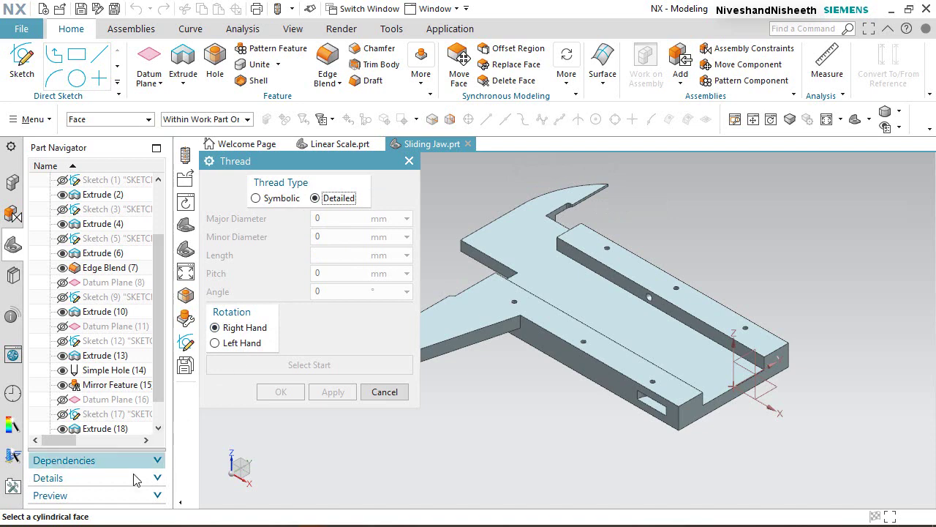
scroll(621, 224, down, 6)
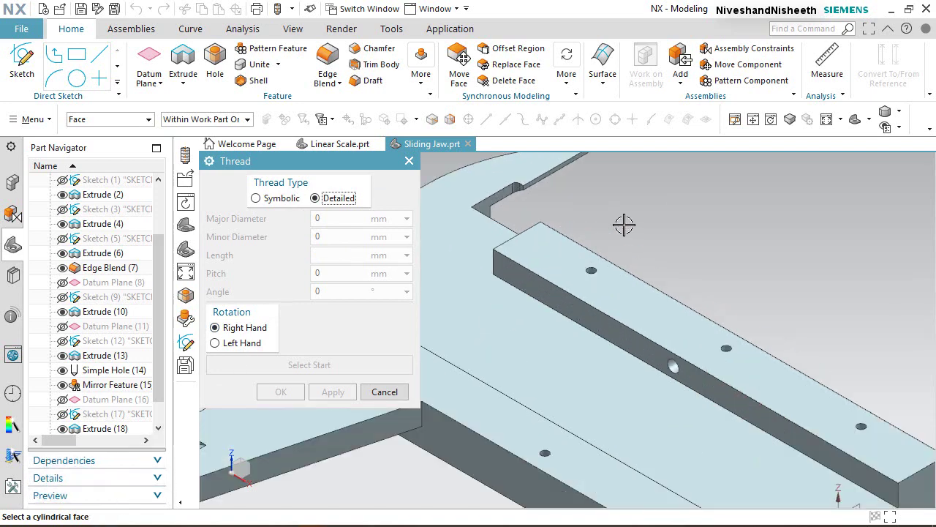
click(547, 334)
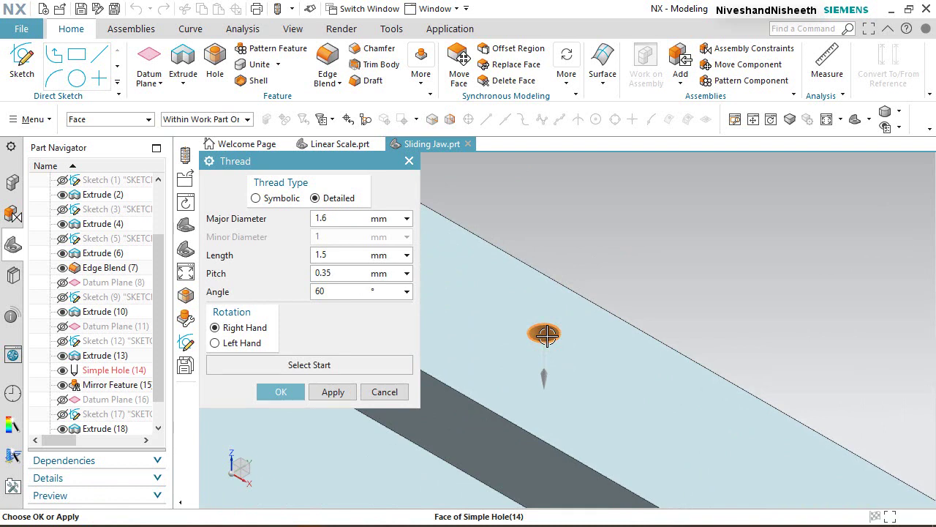
click(324, 365)
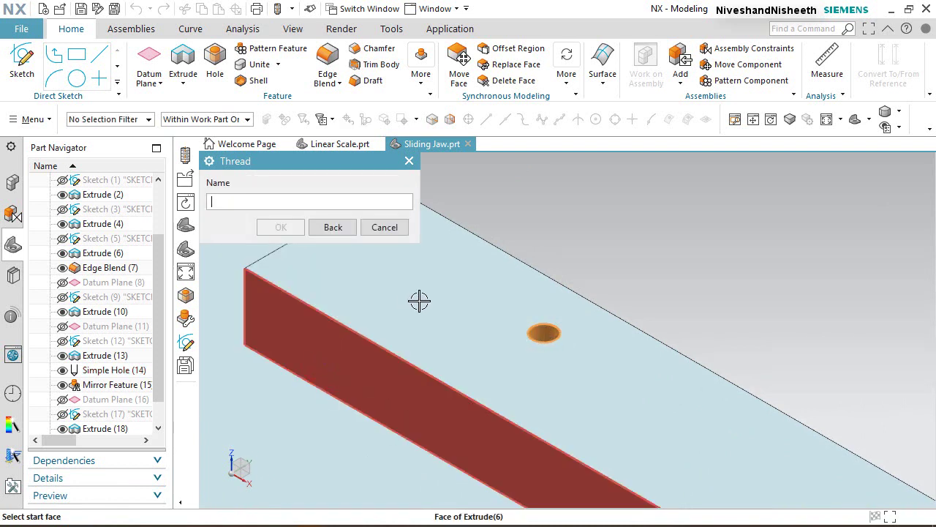
click(451, 308)
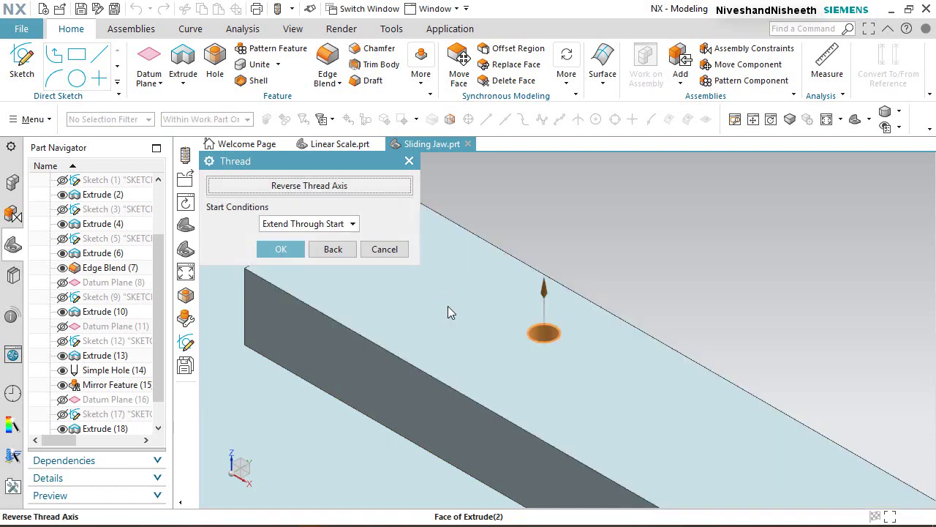
Step: Set the thread's start condition to Do Not Extend, reverse its axis into the rail, and create the thread
click(308, 223)
click(299, 251)
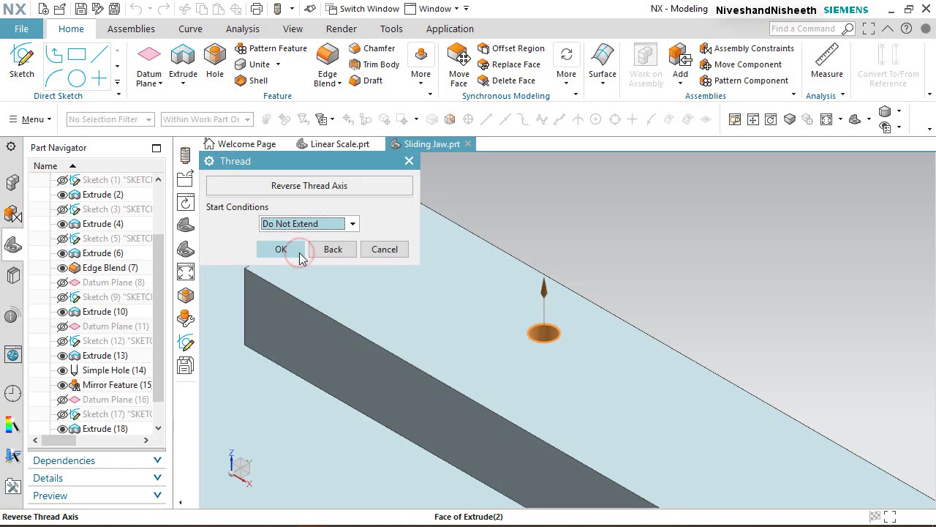
click(318, 185)
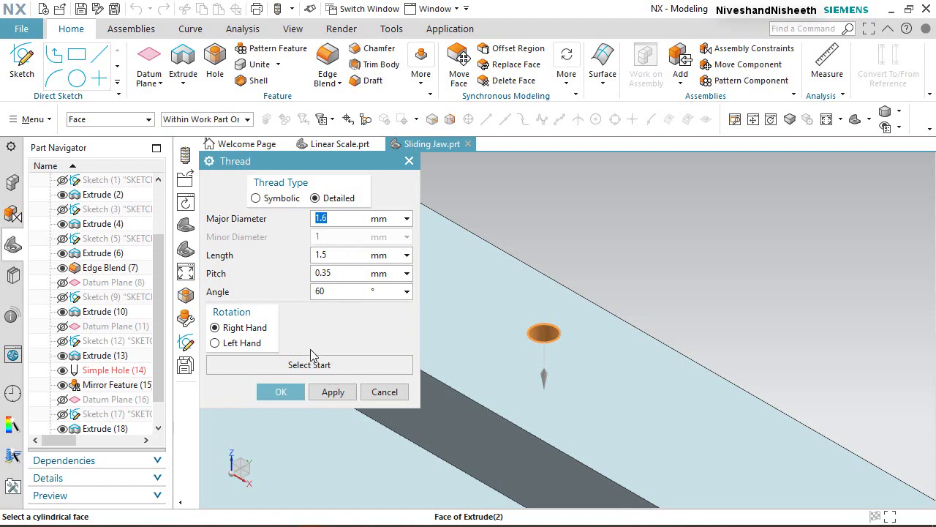
click(281, 390)
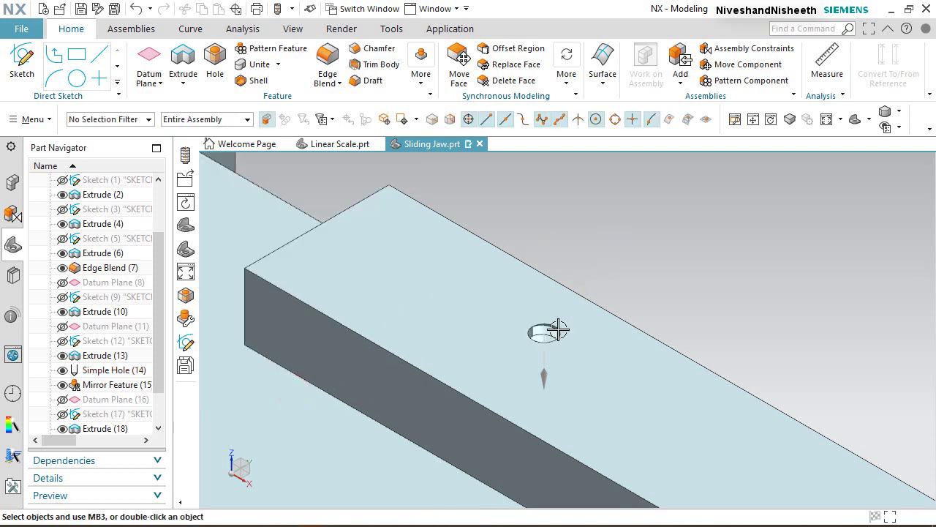
Step: Inspect the thread inside the rail hole nearest the jaws and restore the isometric view of the whole jaw
scroll(557, 331, up, 5)
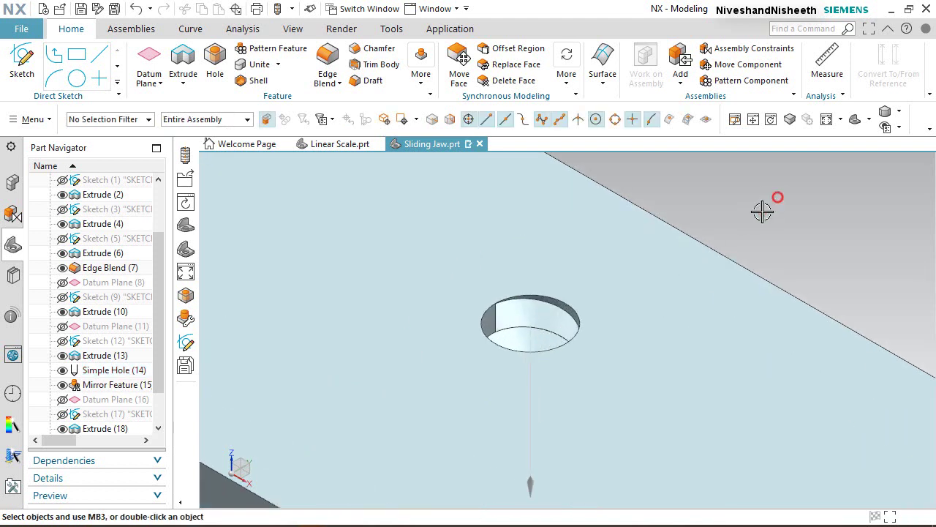
mouse_move(547, 344)
middle_down()
mouse_move(555, 354)
mouse_move(539, 341)
middle_up()
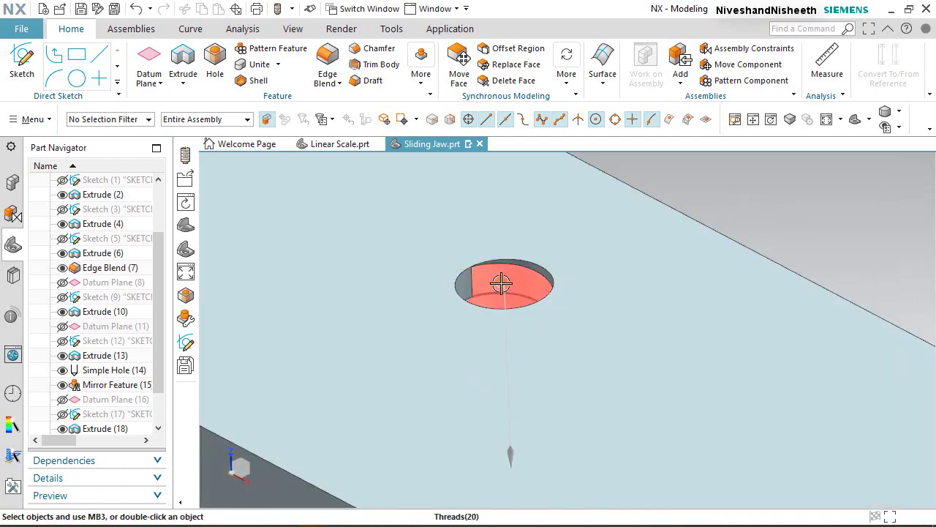
mouse_move(501, 291)
middle_down()
mouse_move(476, 324)
mouse_move(470, 302)
mouse_move(512, 297)
middle_up()
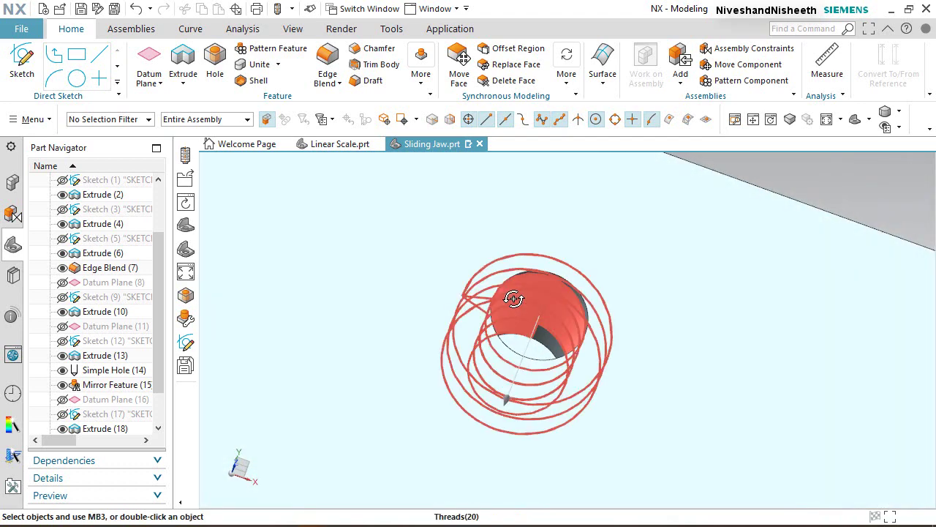
click(870, 119)
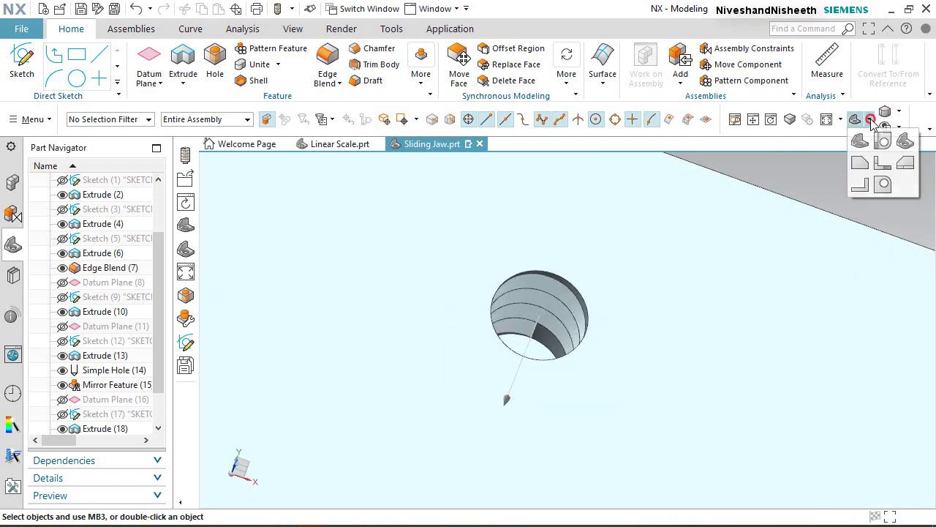
click(906, 143)
Step: Set up a detailed right-hand thread on the same rail's middle hole, starting from the rail's top face
right_click(318, 249)
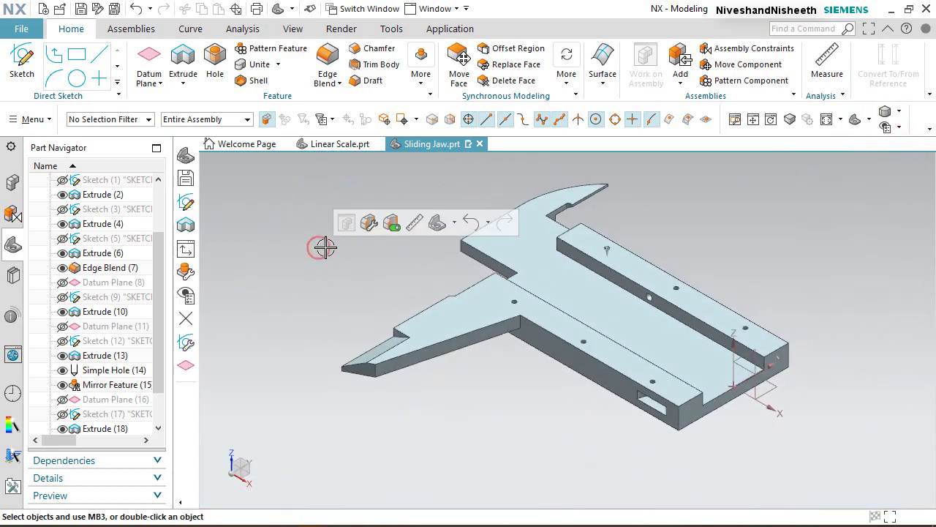
click(454, 223)
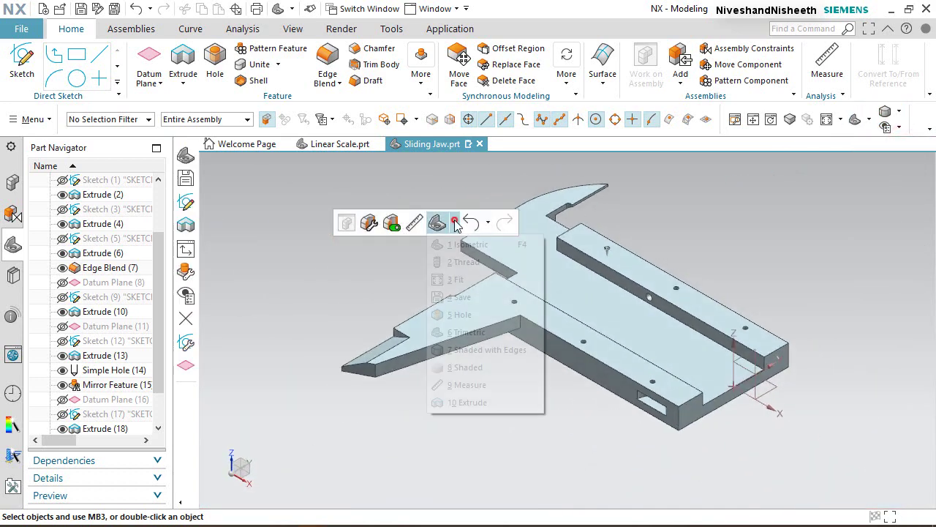
click(461, 262)
scroll(711, 265, down, 8)
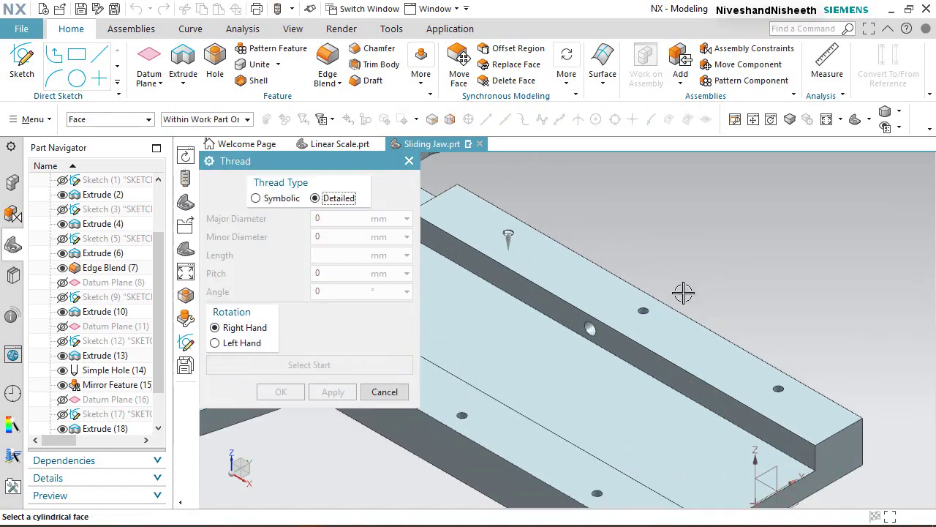
click(633, 289)
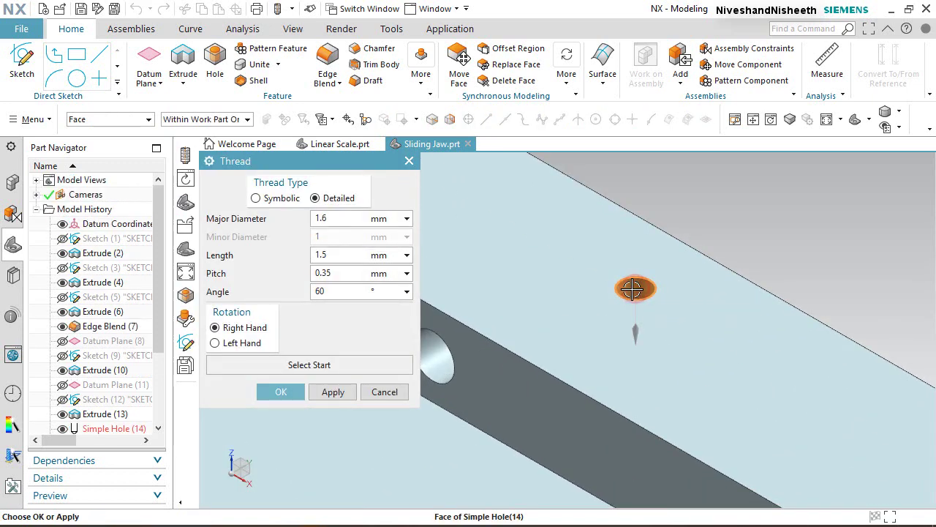
click(390, 361)
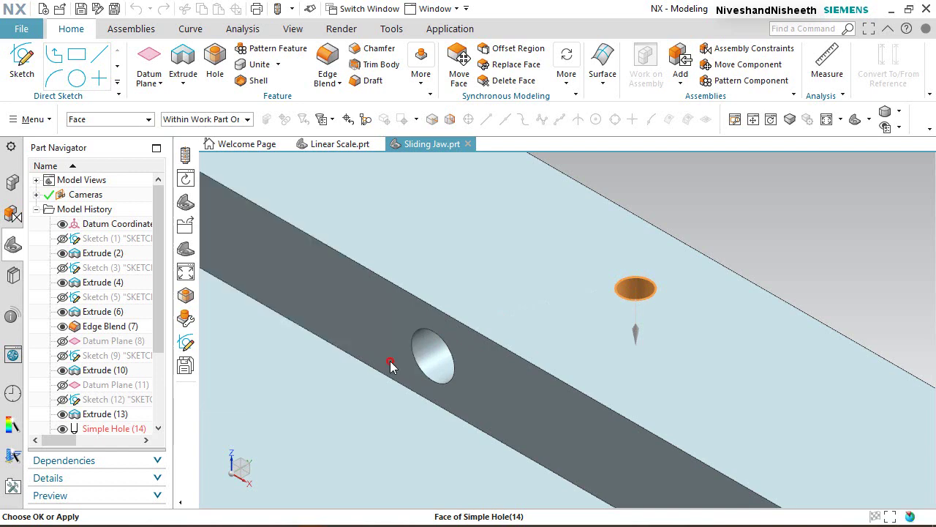
click(582, 299)
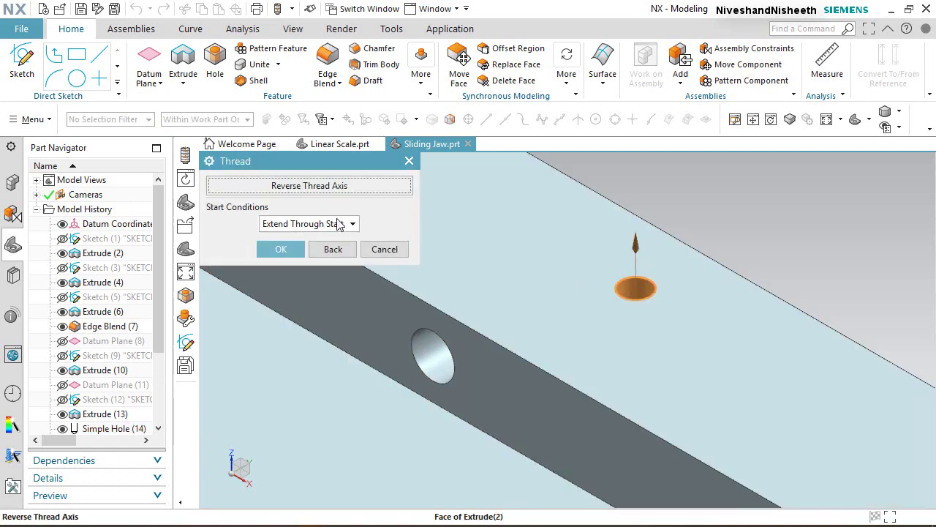
Step: Set the middle hole's thread to Do Not Extend, reverse its axis into the rail, and create it
click(339, 224)
click(311, 250)
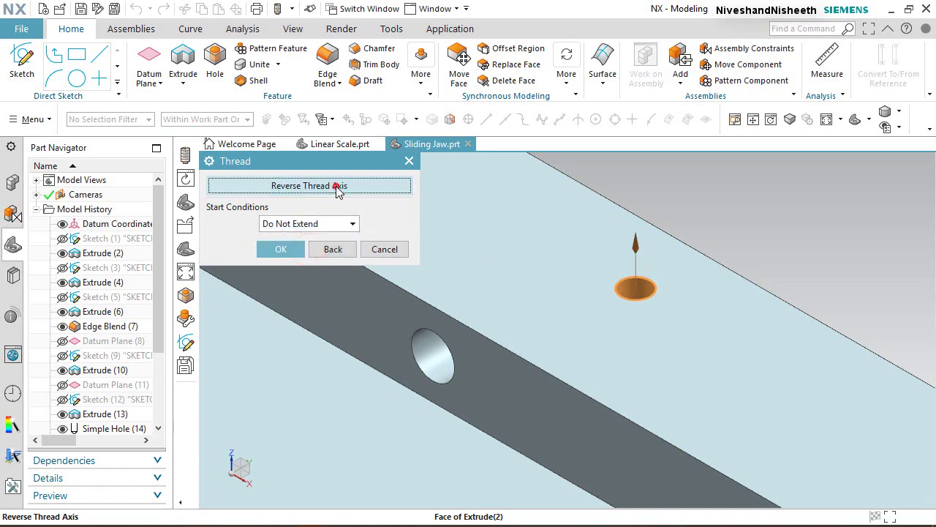
click(337, 185)
click(333, 391)
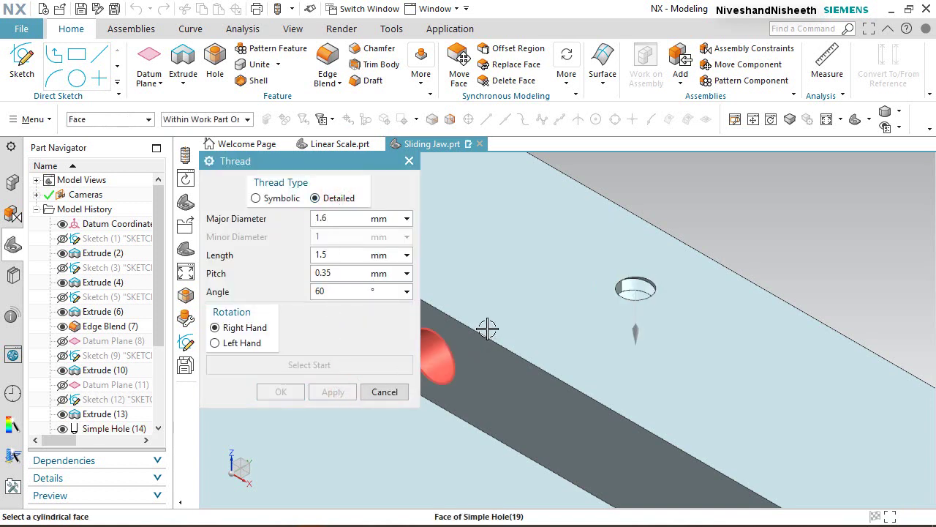
click(384, 392)
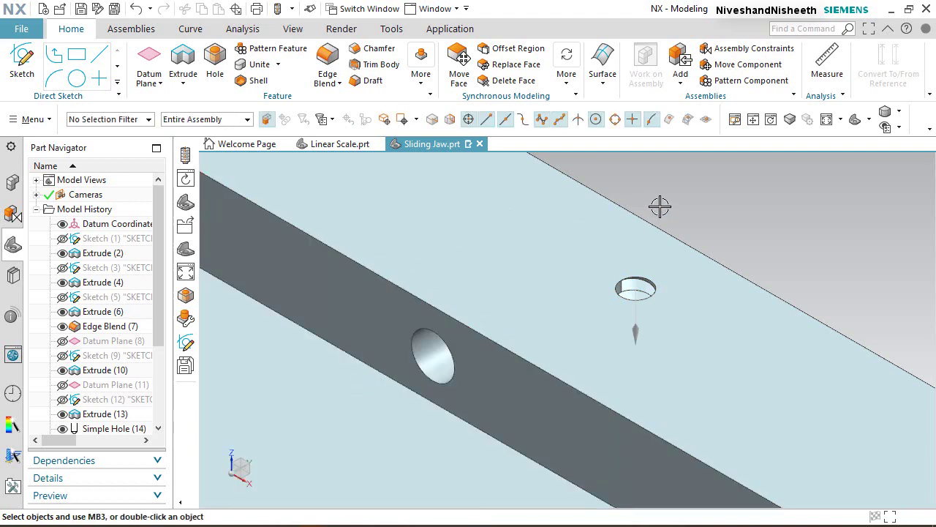
Step: Set up a detailed right-hand thread on the rail hole farthest from the jaws, starting from the rail's top face
click(746, 203)
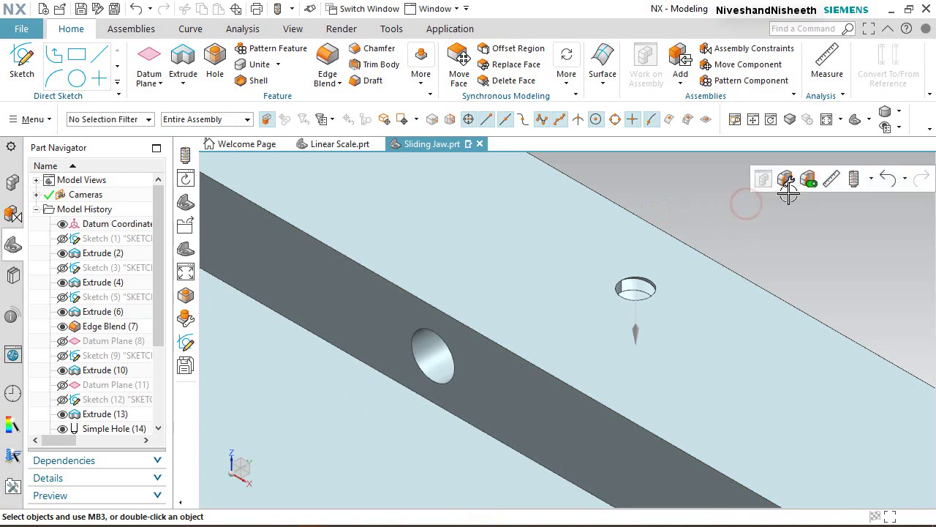
click(854, 179)
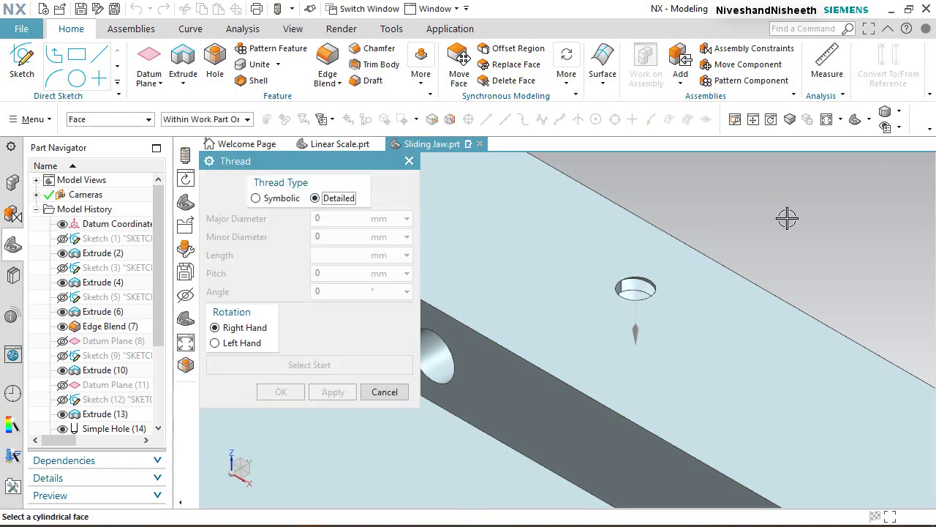
scroll(468, 268, up, 3)
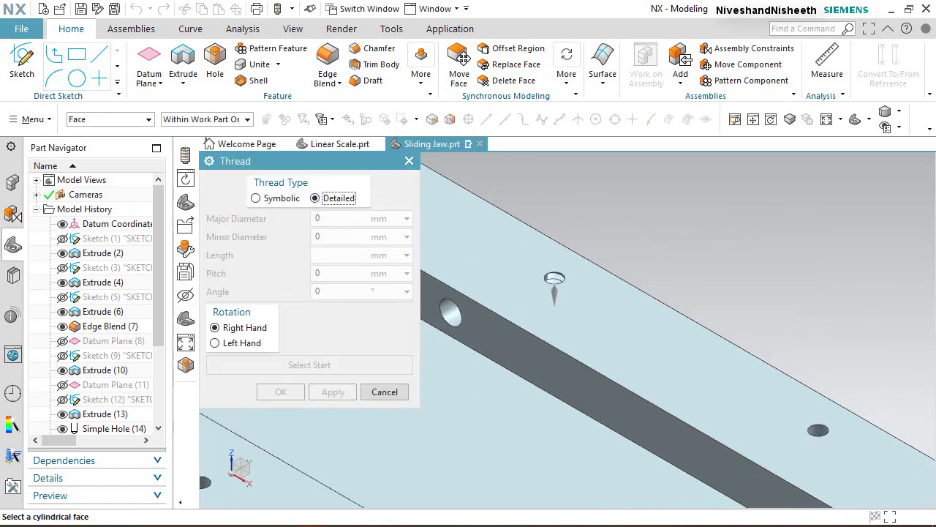
scroll(820, 428, down, 3)
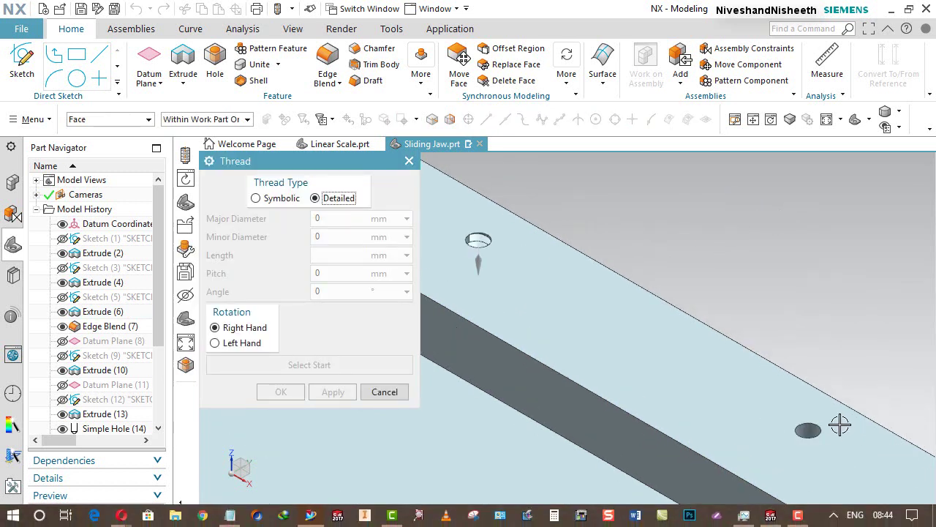
click(799, 432)
click(314, 363)
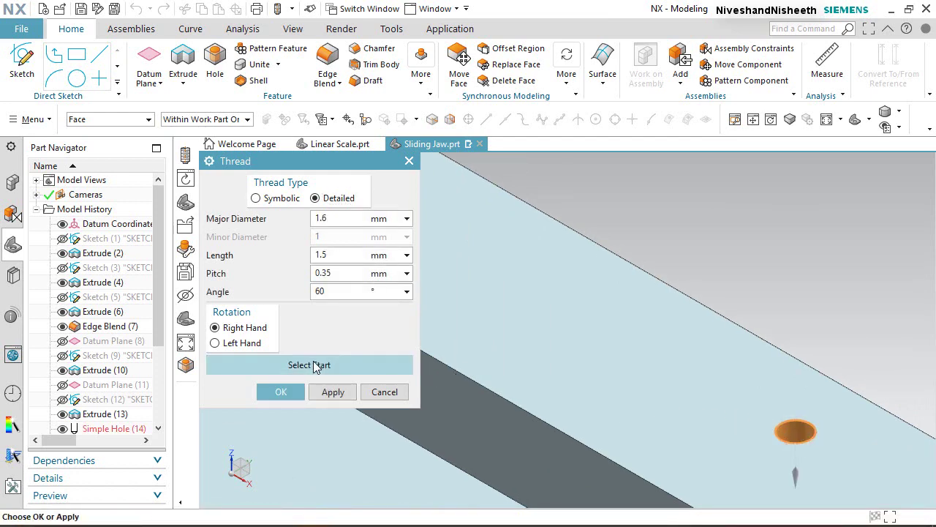
click(737, 412)
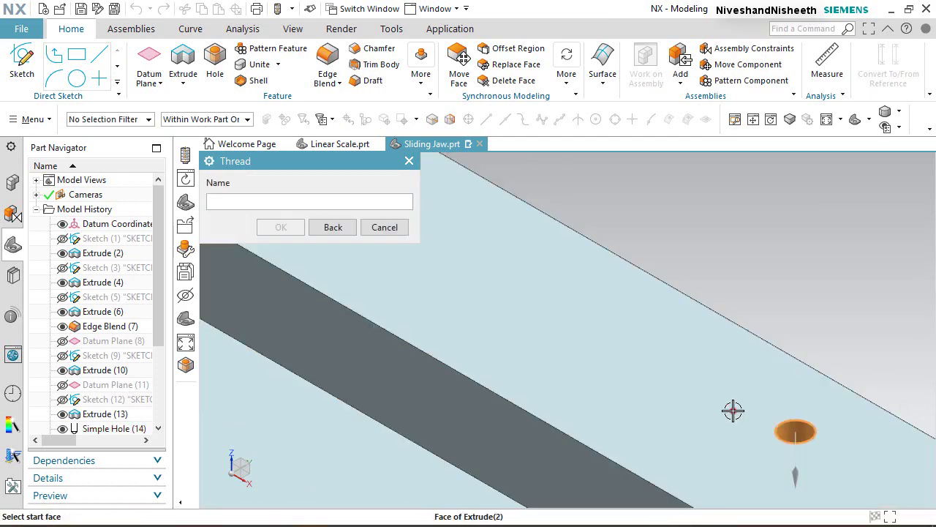
Step: Set the last hole's thread to Do Not Extend, reverse its axis into the rail, and create it
click(344, 223)
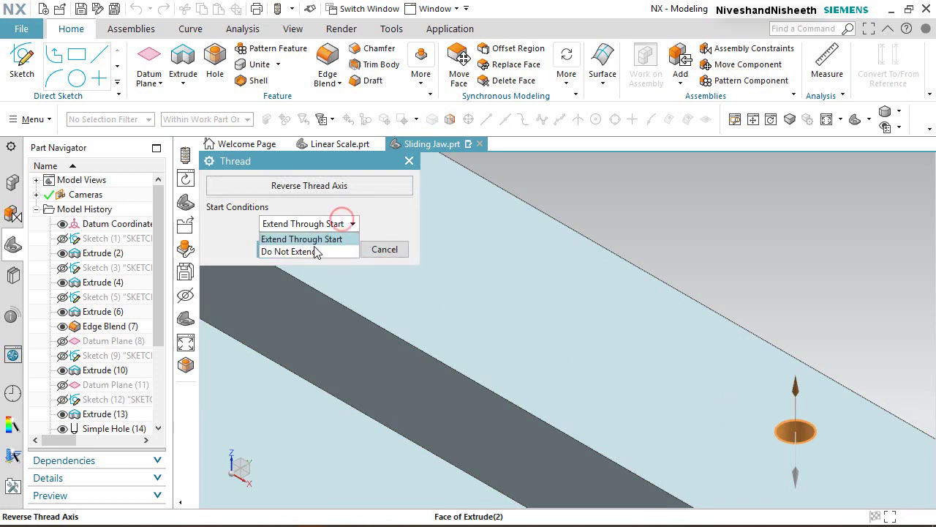
click(316, 252)
click(338, 185)
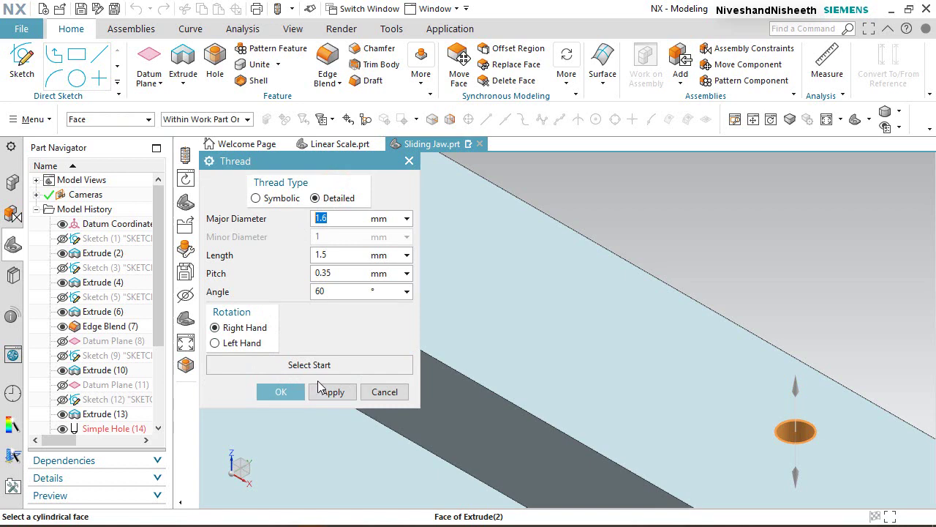
click(292, 395)
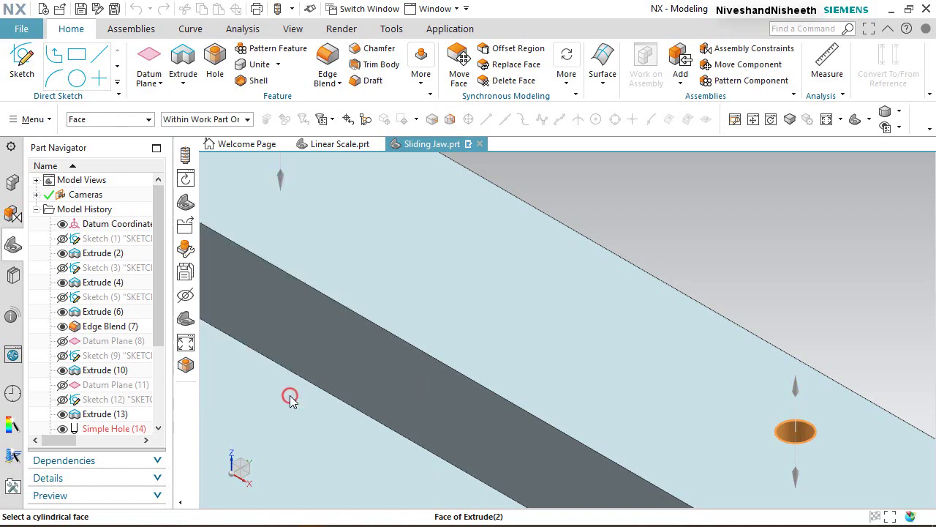
Step: Refresh the display to clear the thread direction arrows and check the whole jaw
click(681, 240)
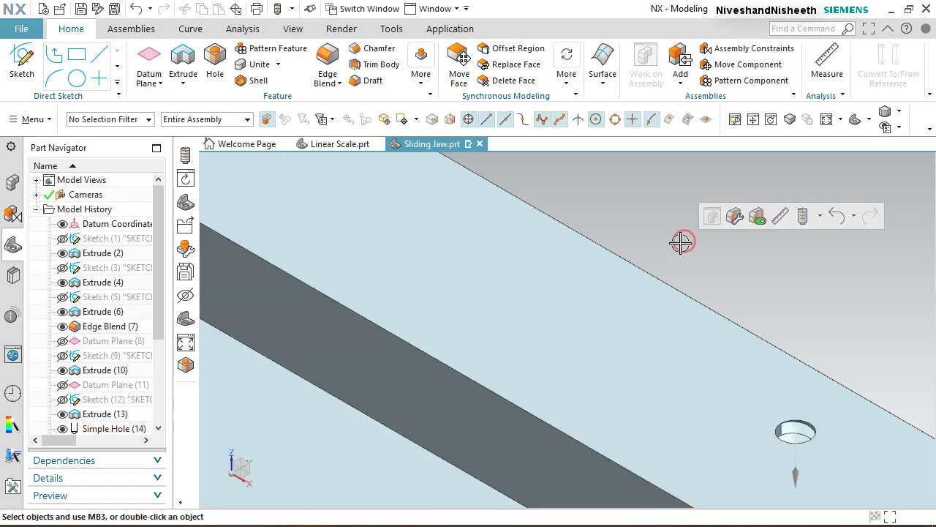
scroll(679, 238, up, 2)
right_click(685, 225)
click(710, 231)
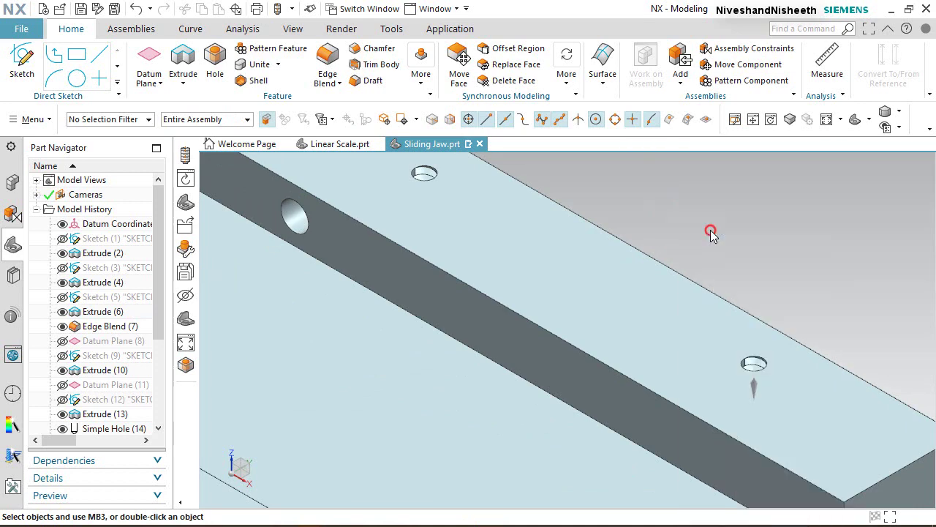
scroll(710, 231, up, 2)
scroll(659, 356, up, 2)
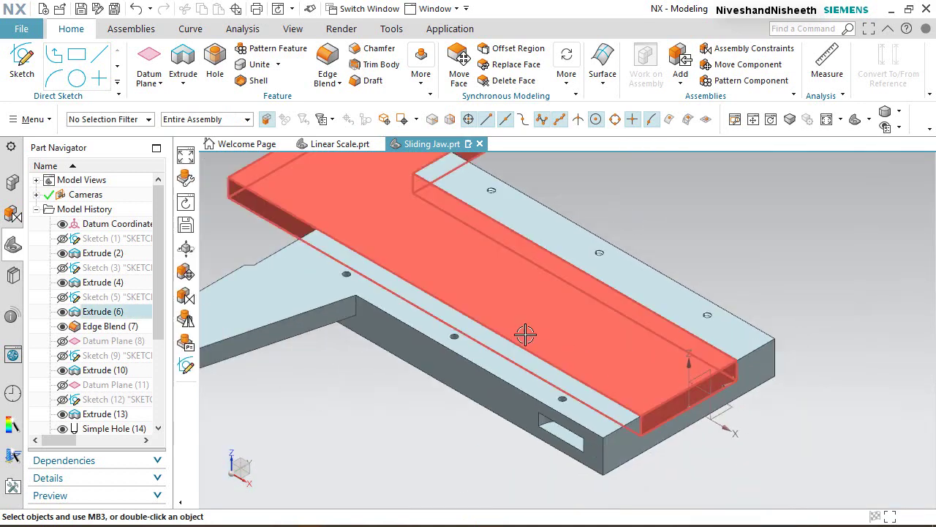
scroll(463, 310, up, 2)
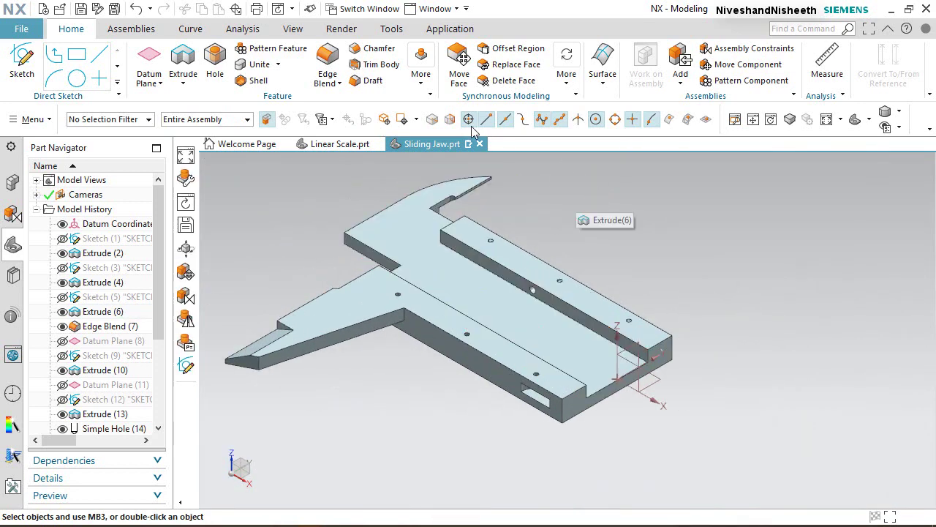
Step: Mirror the three rail threads onto the opposite rail's holes about the XZ plane of the datum coordinate system
click(422, 85)
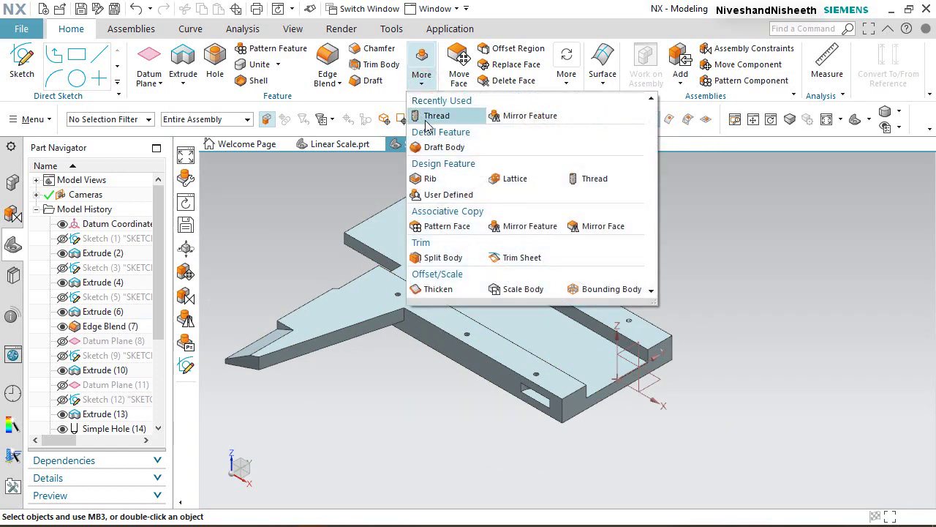
click(527, 229)
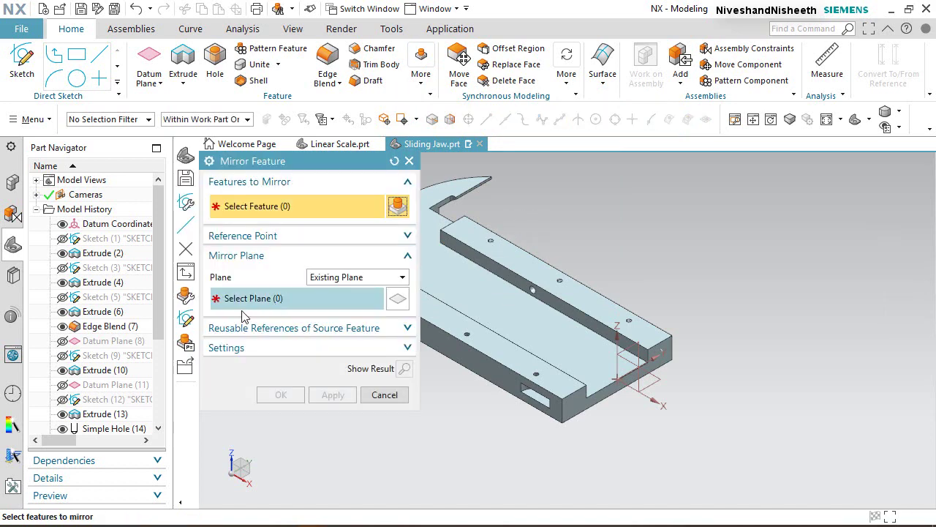
scroll(154, 329, down, 3)
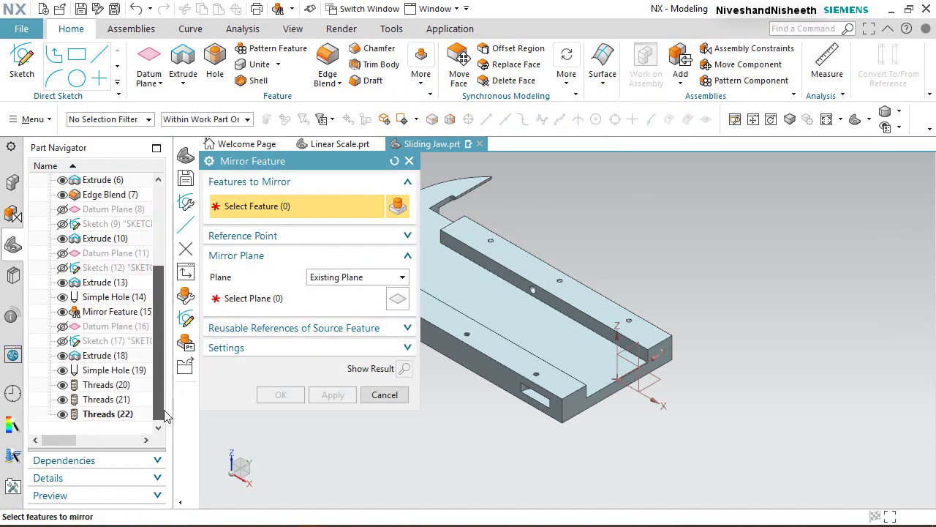
click(118, 384)
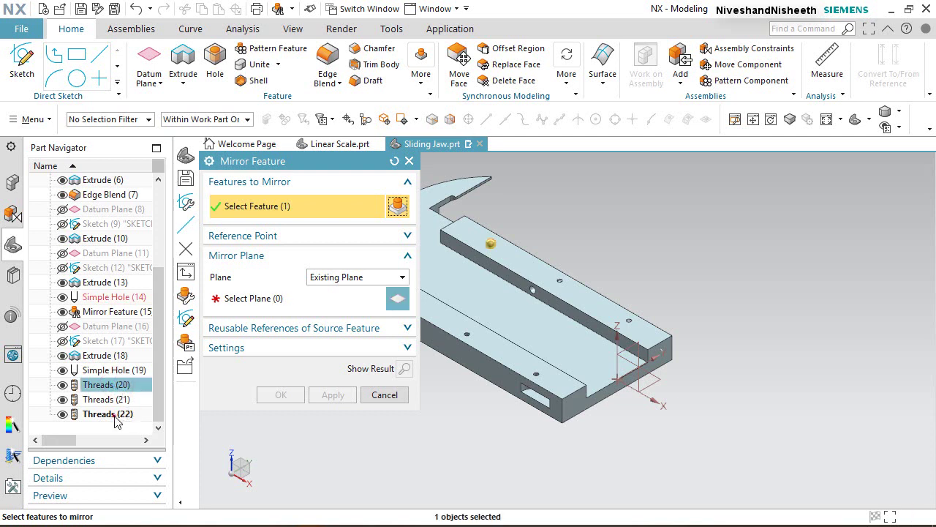
shift+click(113, 415)
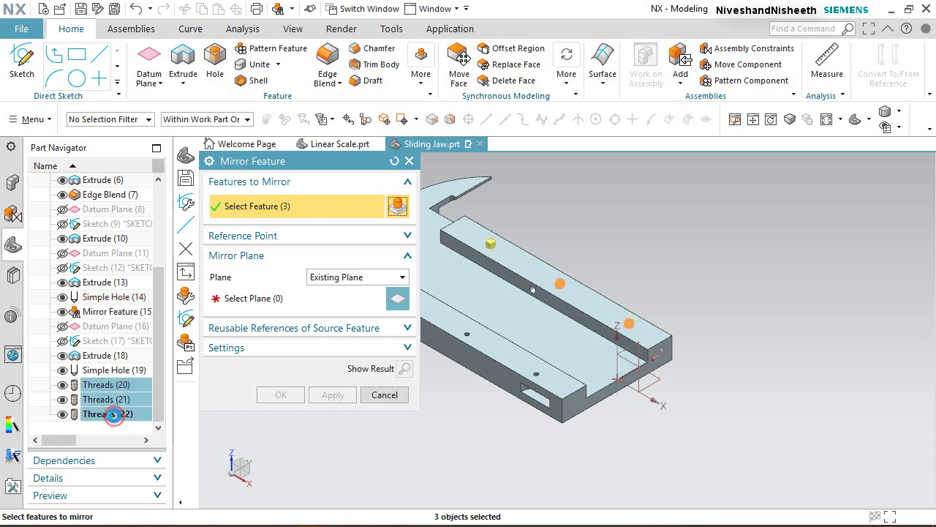
click(305, 293)
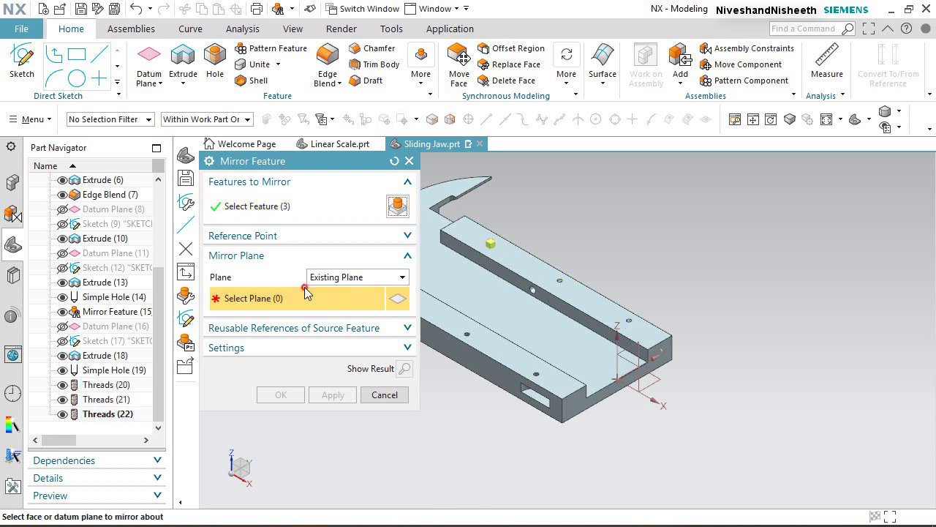
click(636, 385)
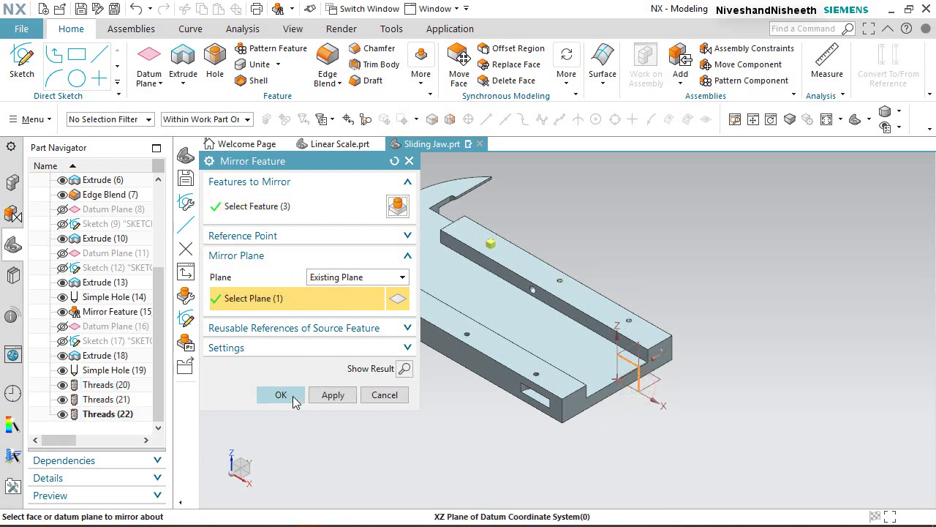
click(293, 399)
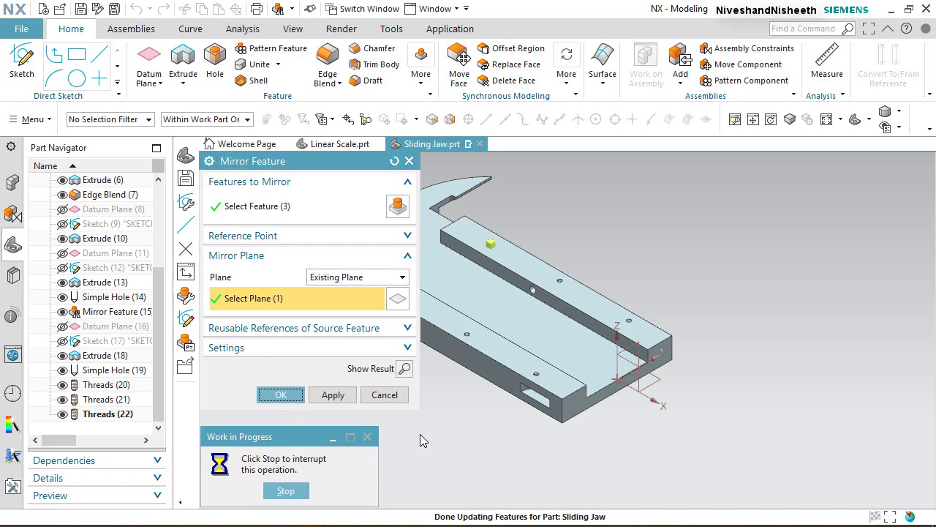
scroll(472, 354, down, 2)
scroll(476, 343, up, 4)
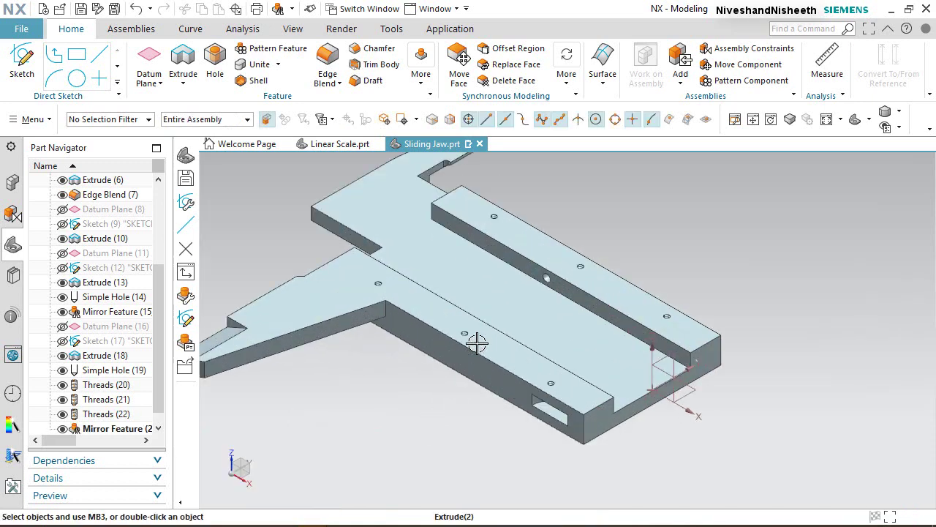
Step: Check the mirrored thread holes on both rails, restore the standard view of the whole jaw, and save all open parts
scroll(468, 336, up, 4)
scroll(438, 345, down, 4)
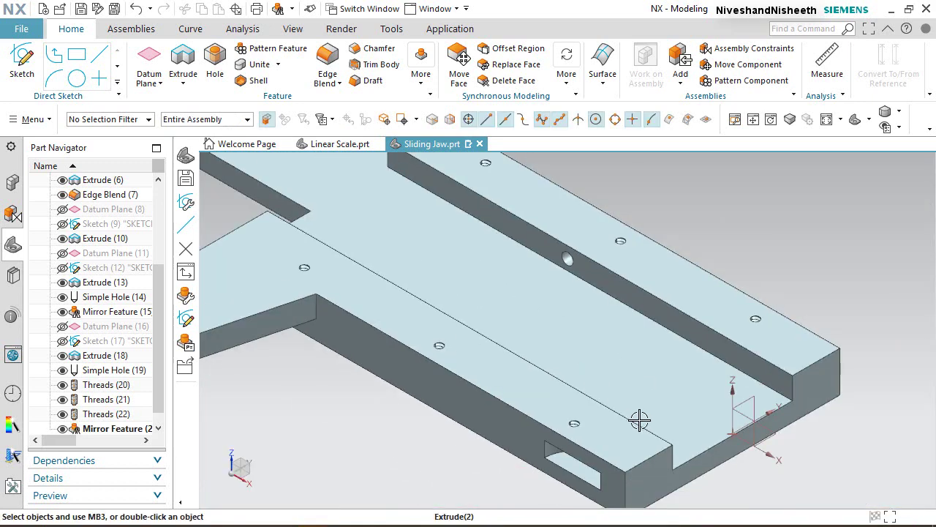
scroll(639, 421, up, 3)
mouse_move(546, 429)
middle_down()
mouse_move(523, 449)
mouse_move(548, 432)
mouse_move(516, 476)
mouse_move(548, 425)
mouse_move(549, 434)
middle_up()
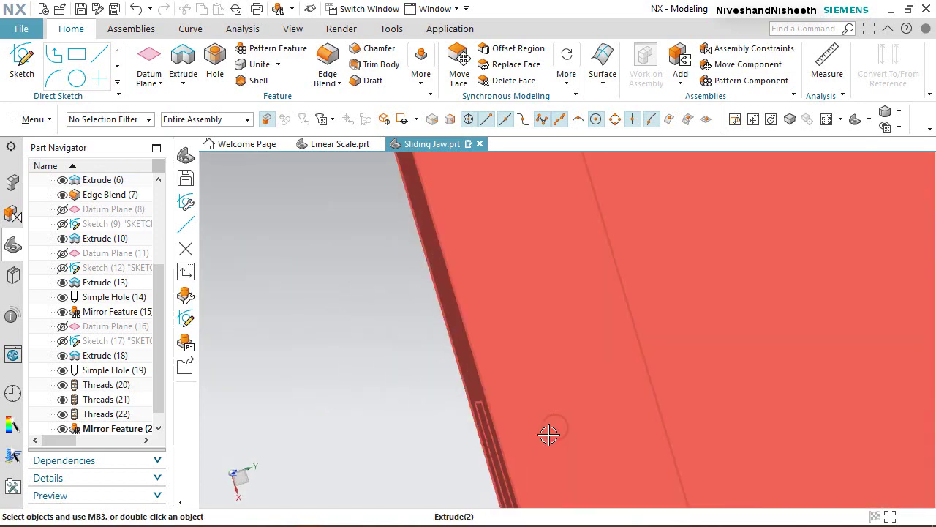
click(855, 119)
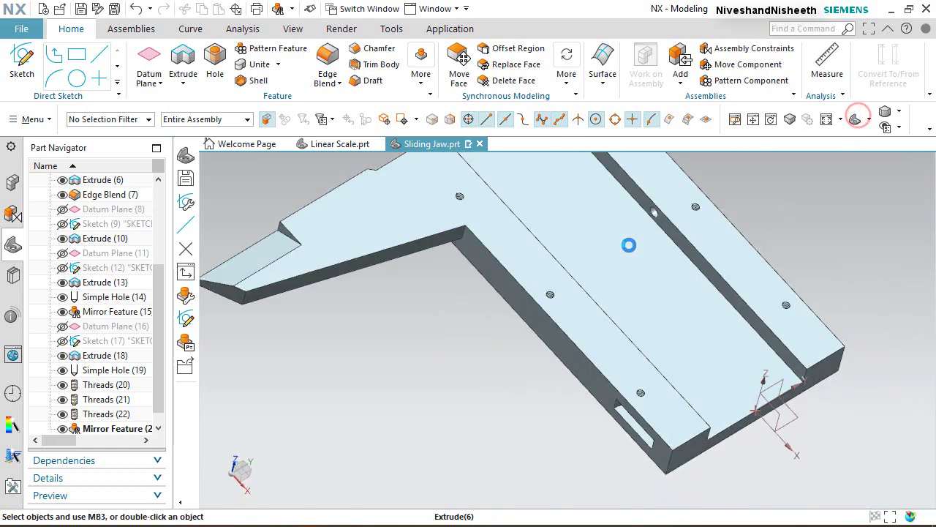
click(115, 10)
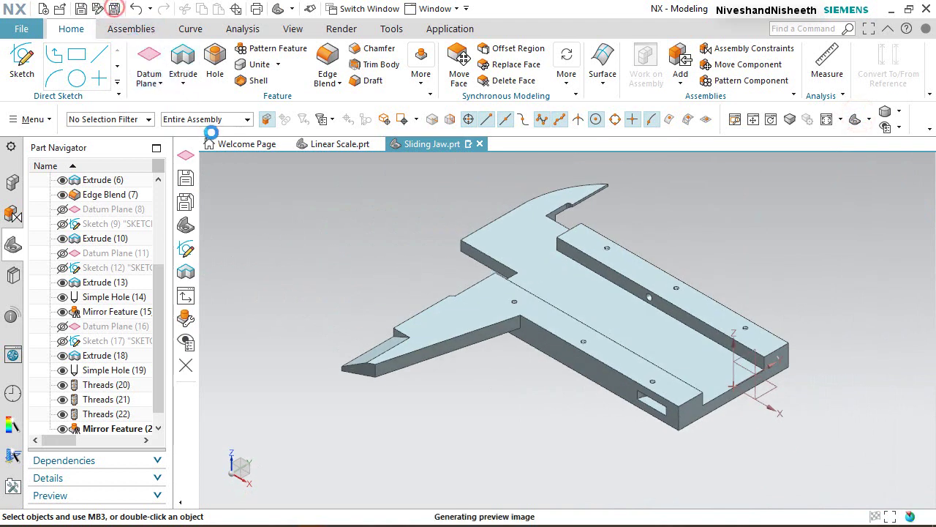
right_click(359, 181)
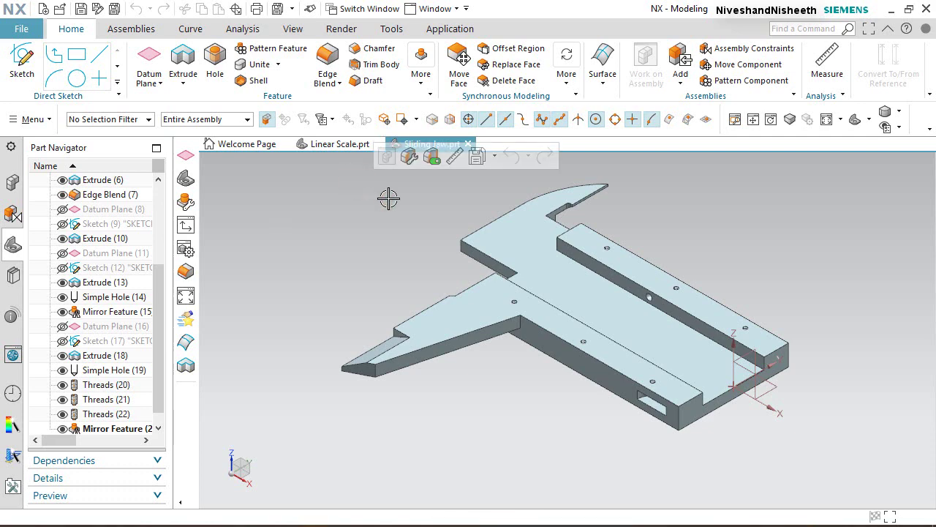
Step: Set up a detailed right-hand thread on the sideways hole through the rail, starting from the rail's side face
click(495, 168)
click(502, 248)
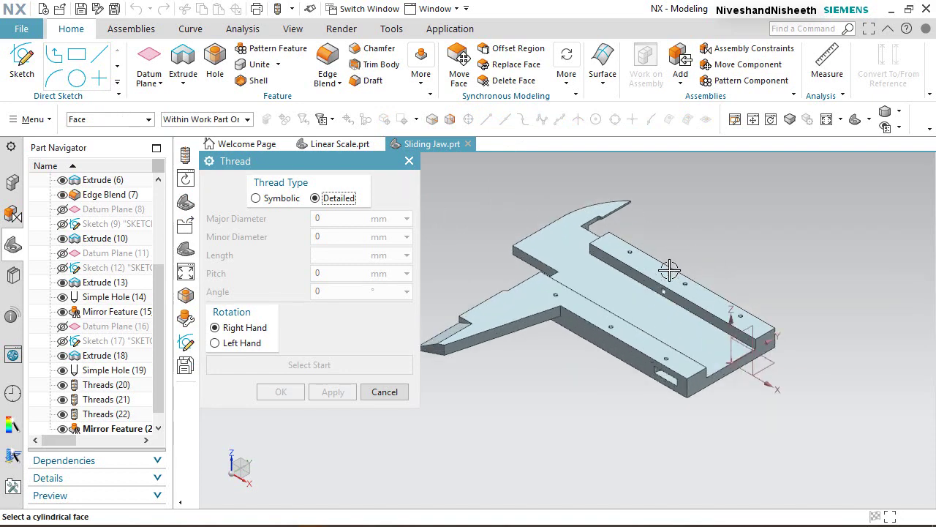
scroll(665, 274, up, 5)
scroll(702, 308, up, 2)
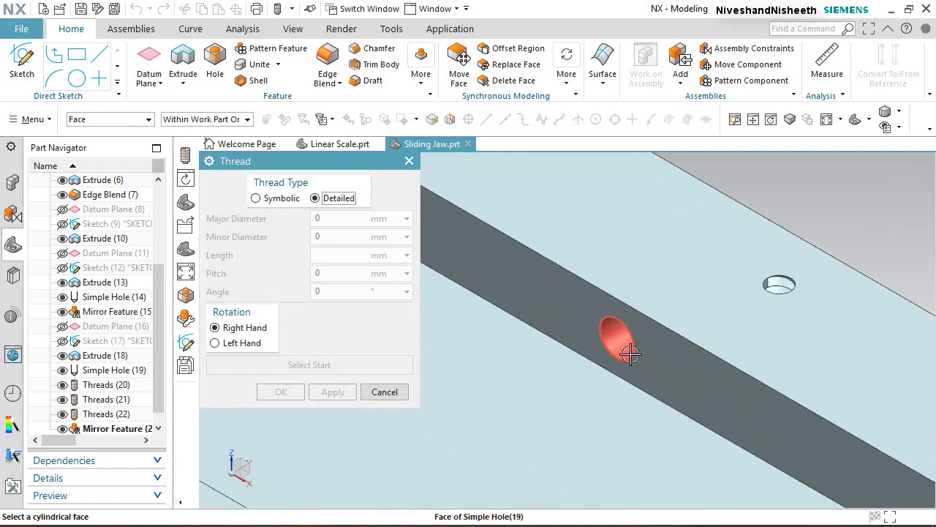
click(591, 357)
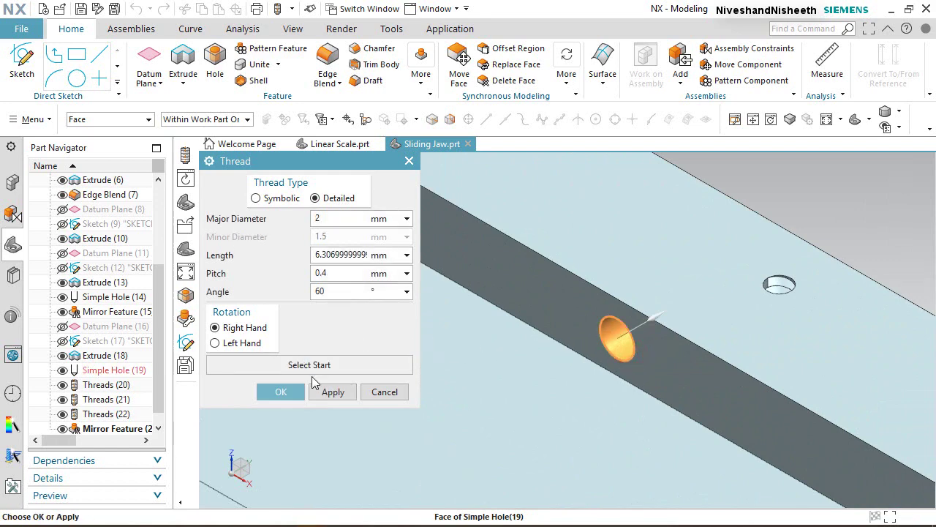
click(339, 367)
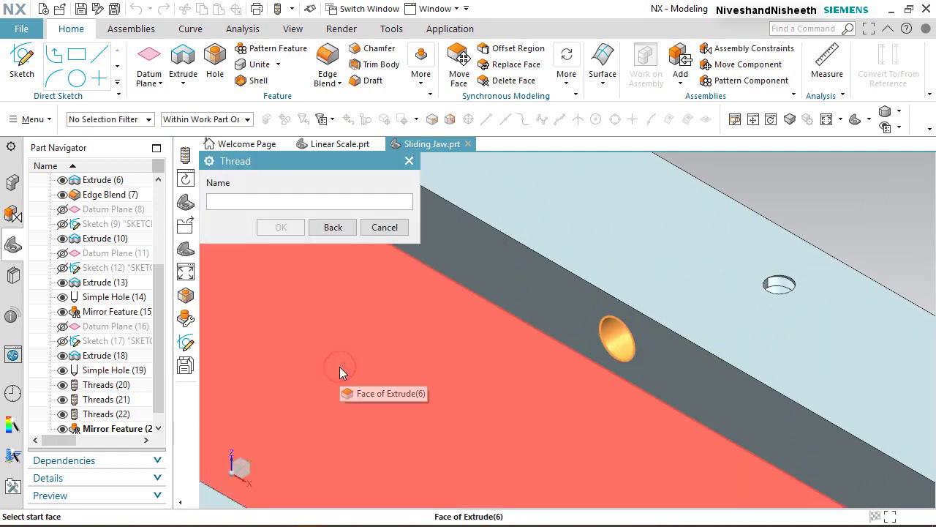
middle_drag(536, 337, 492, 380)
click(645, 384)
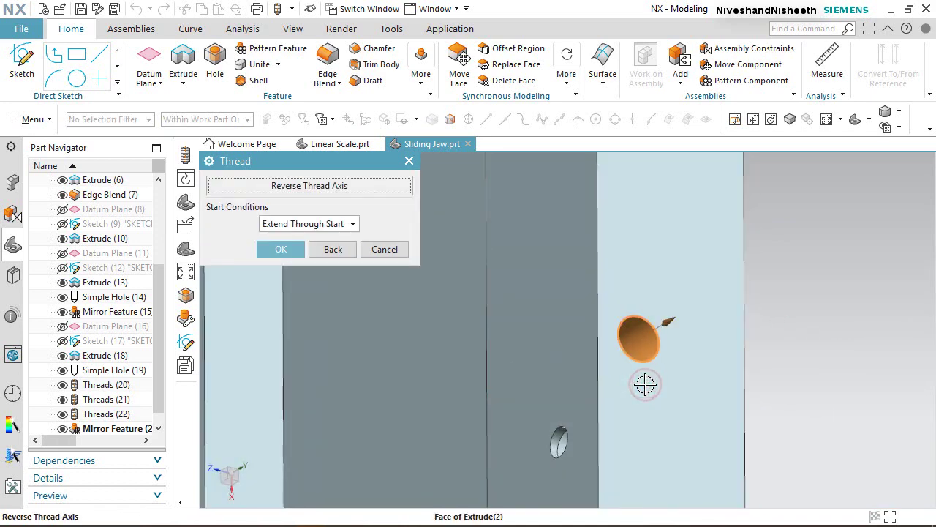
Step: Set the side hole's thread to Do Not Extend, reverse its axis into the rail, and create it
click(316, 227)
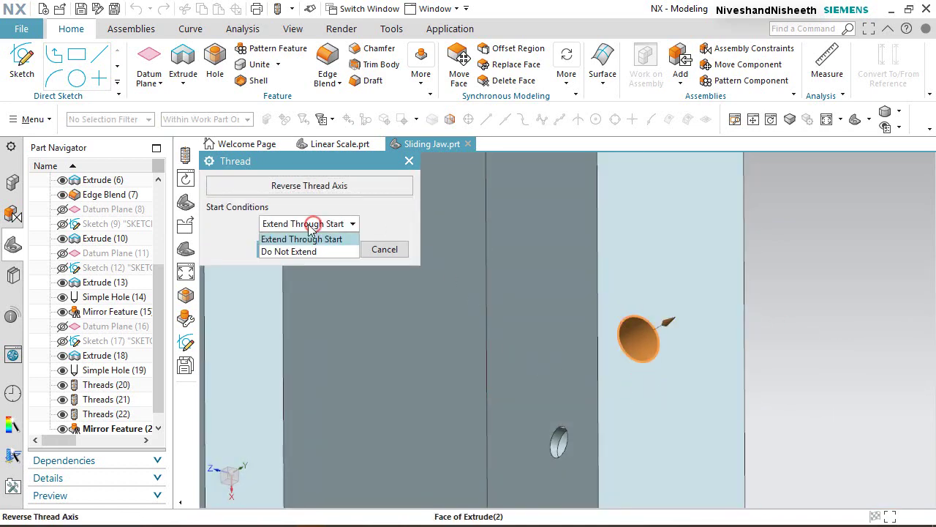
click(328, 251)
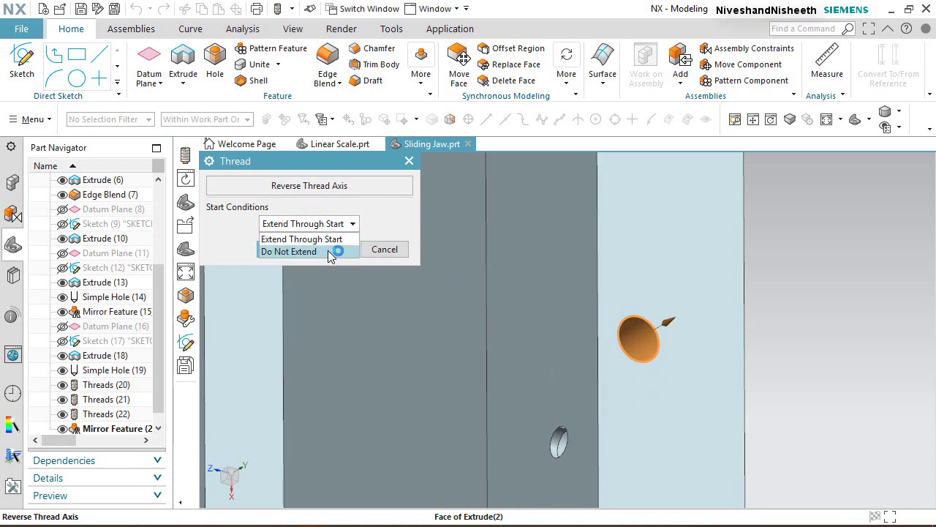
click(332, 187)
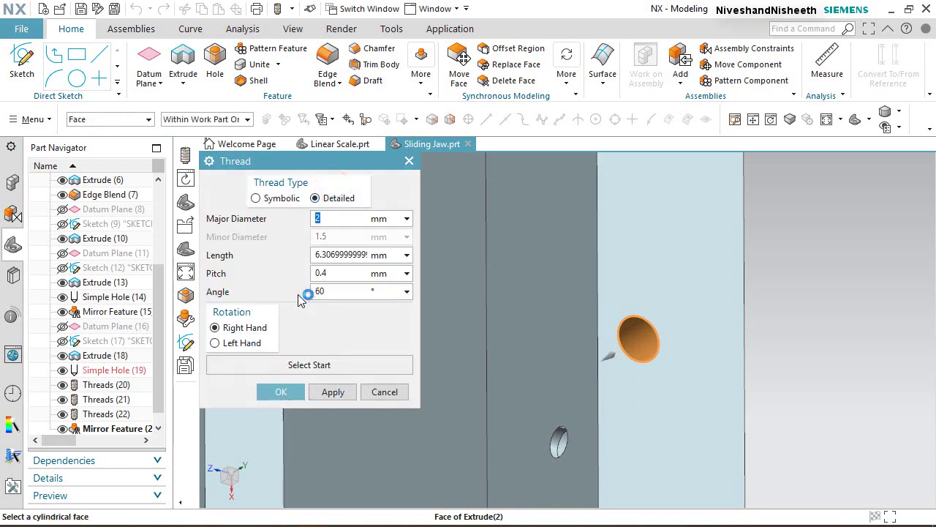
click(292, 397)
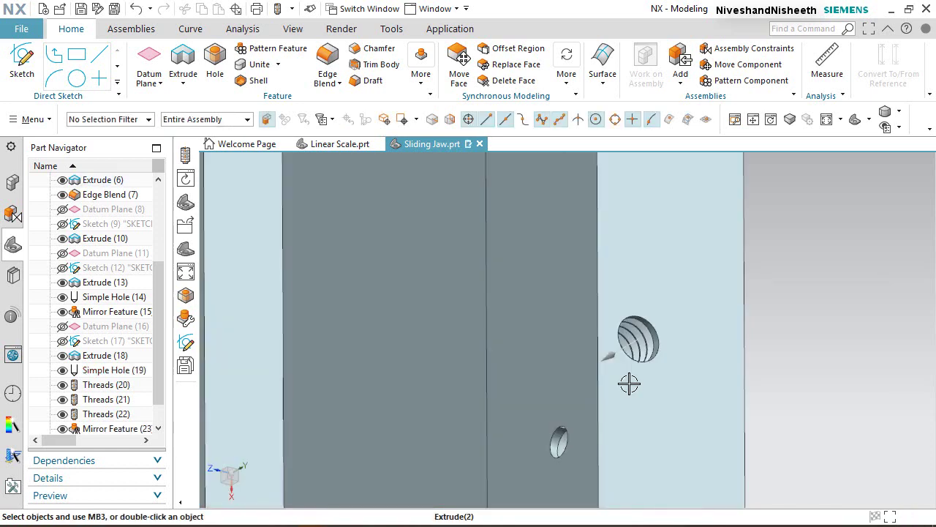
Step: Return to the isometric view of the whole jaw, then save and close the Sliding Jaw part
middle_drag(627, 380, 556, 344)
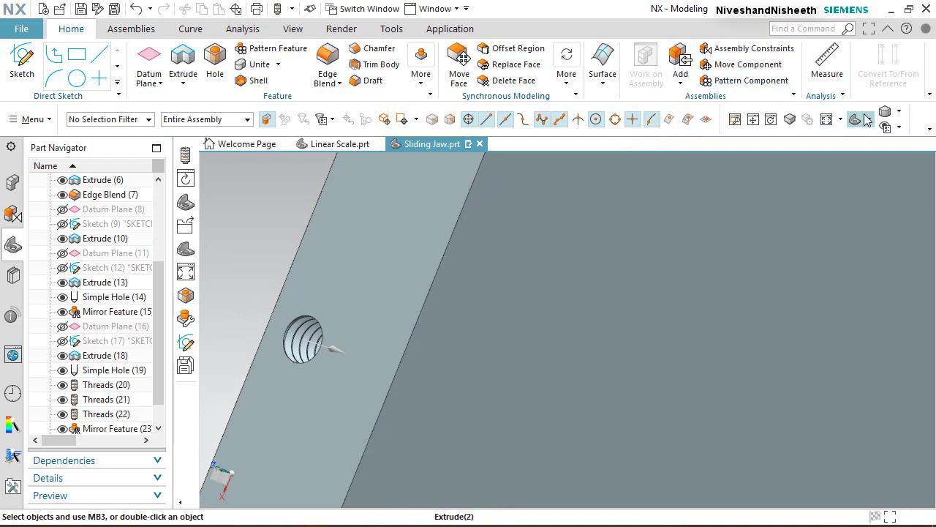
click(869, 120)
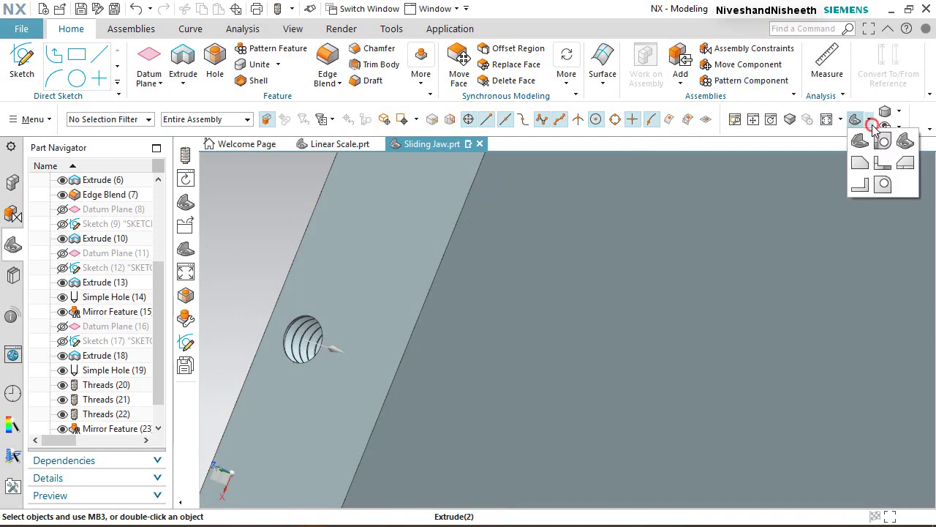
click(905, 143)
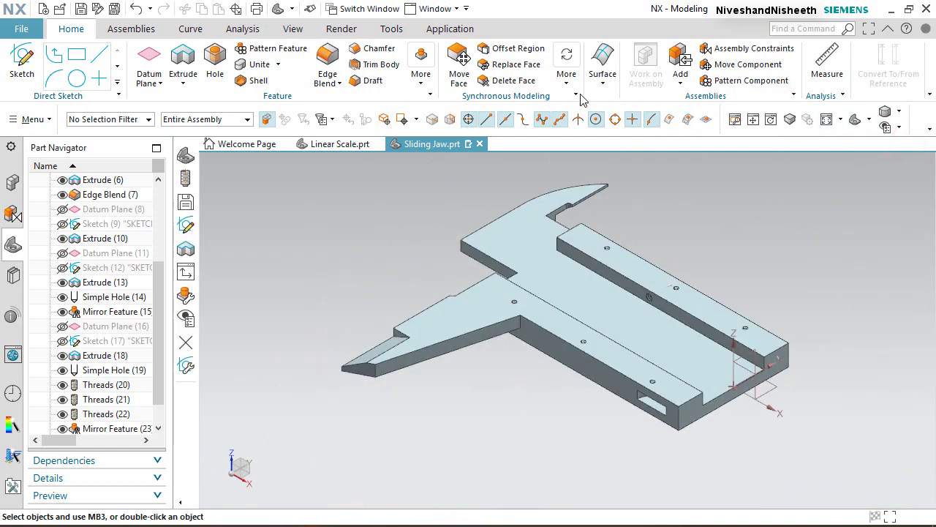
click(82, 8)
right_click(406, 264)
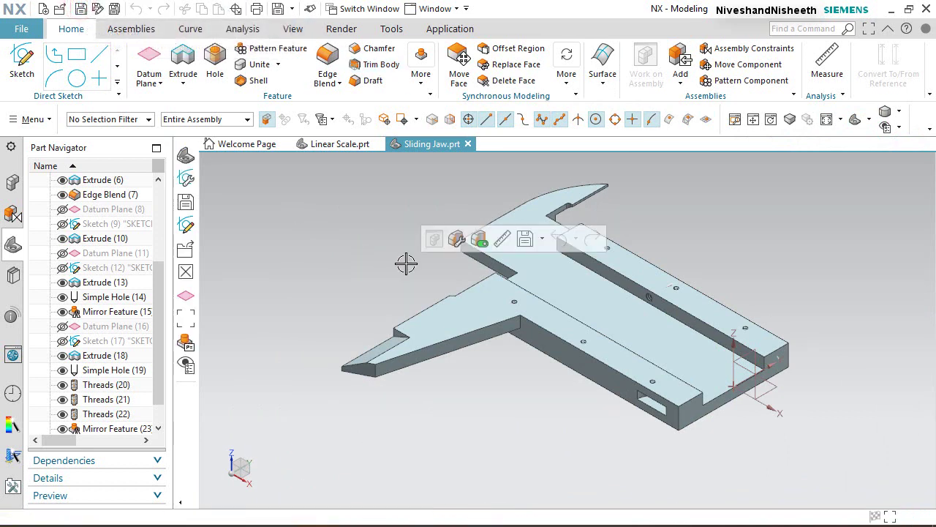
click(468, 144)
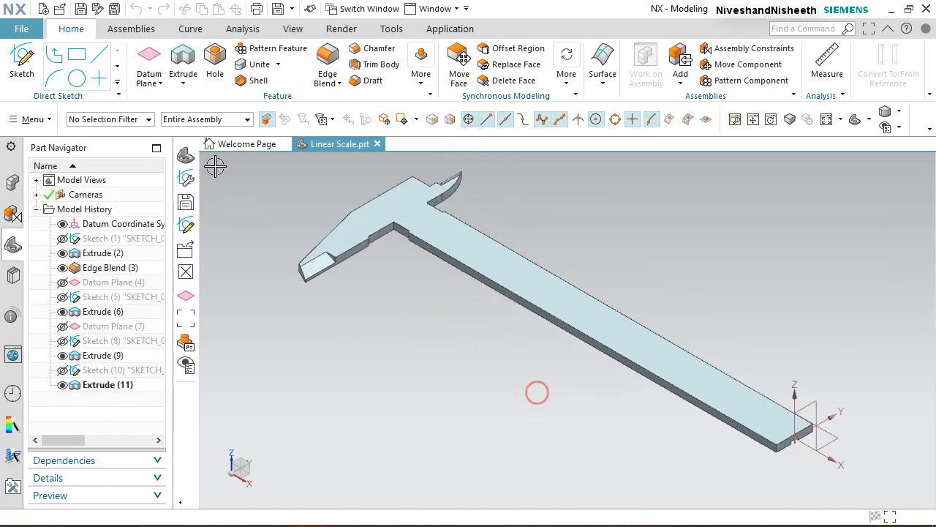
Step: Save and close the Linear Scale part
key(ctrl+s)
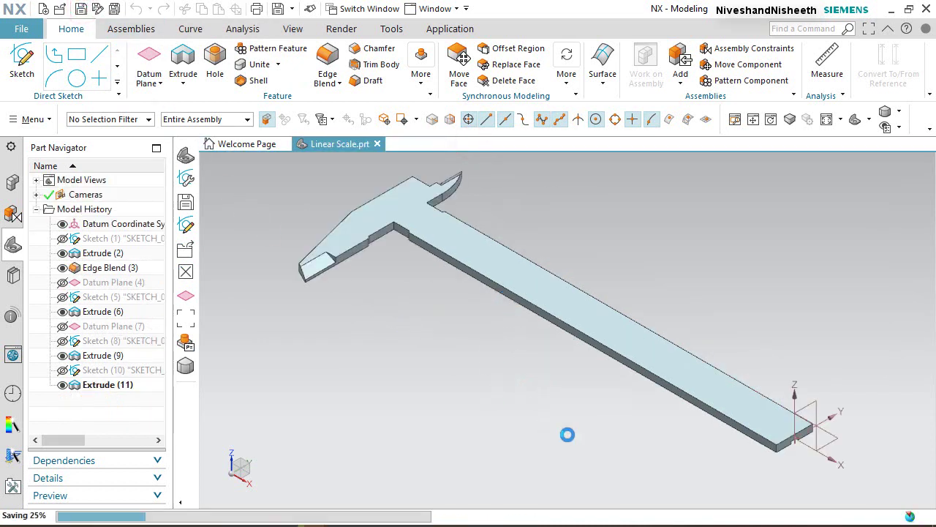
click(621, 266)
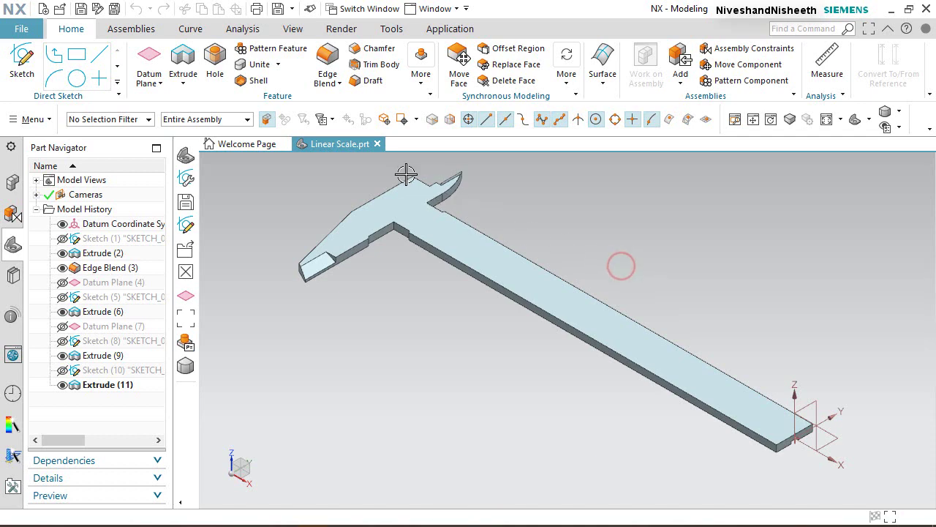
click(378, 145)
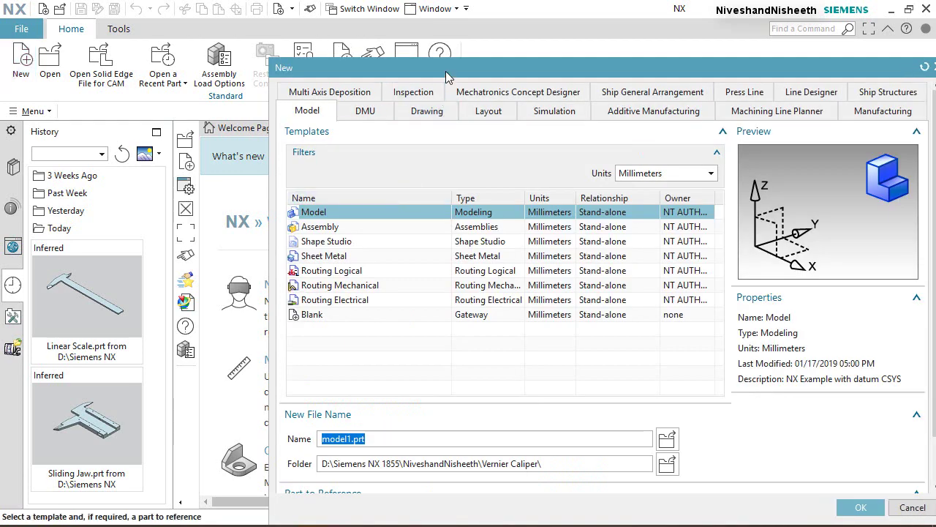
Step: Create a new millimetre model part named "Strip for Depth Measurement.prt" in the Vernier Caliper folder
drag(446, 71, 338, 36)
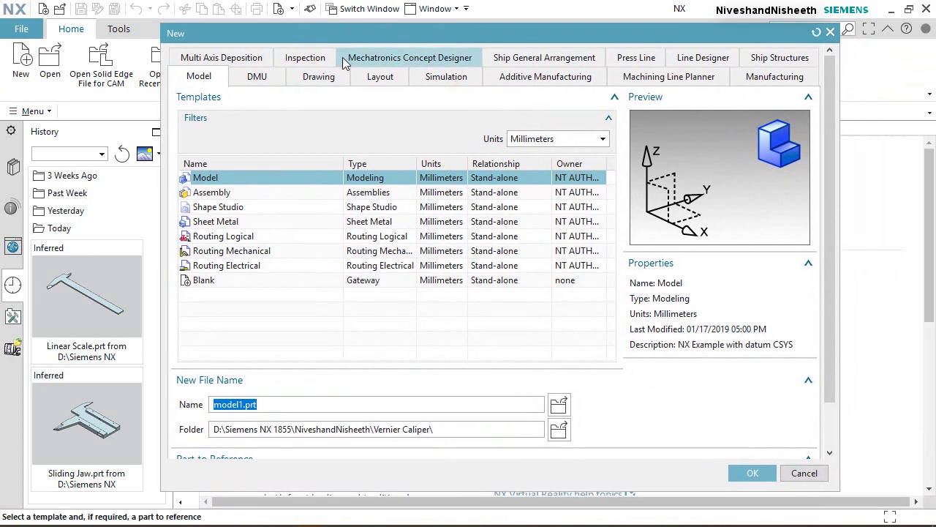
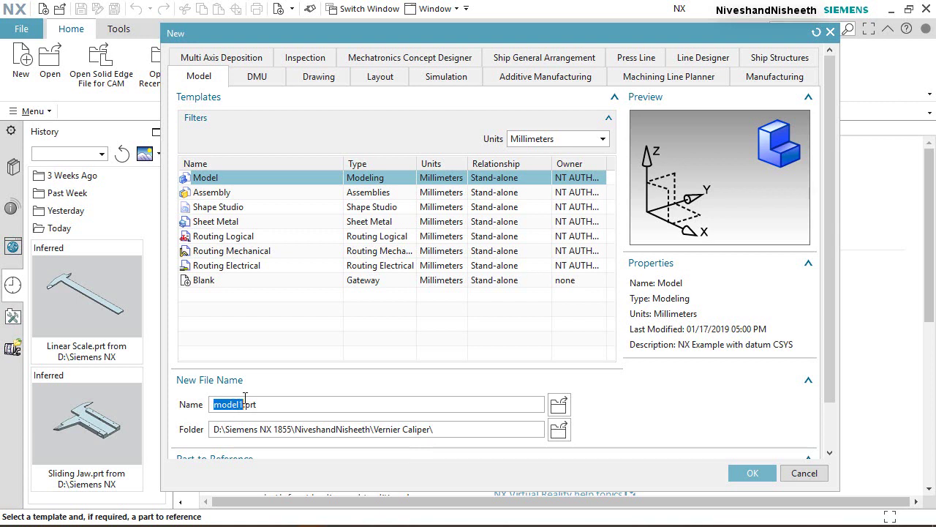
right_click(241, 404)
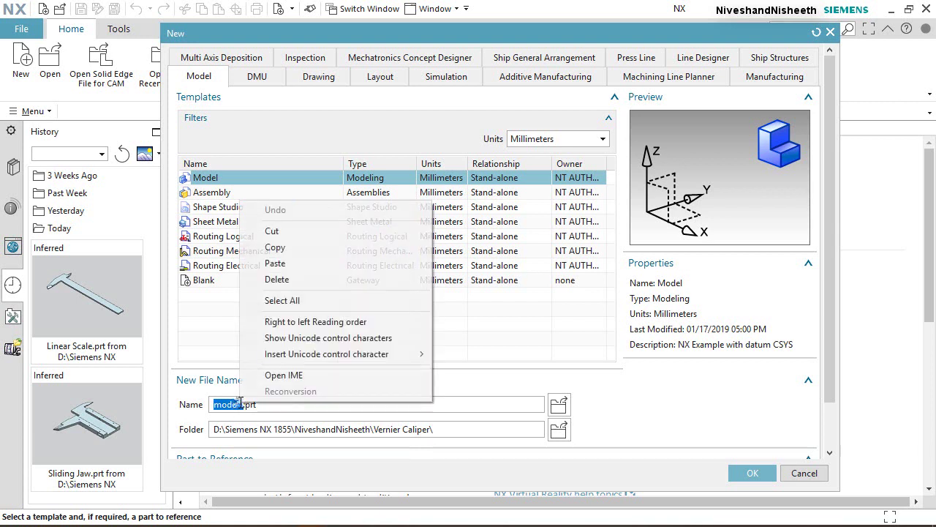
click(275, 266)
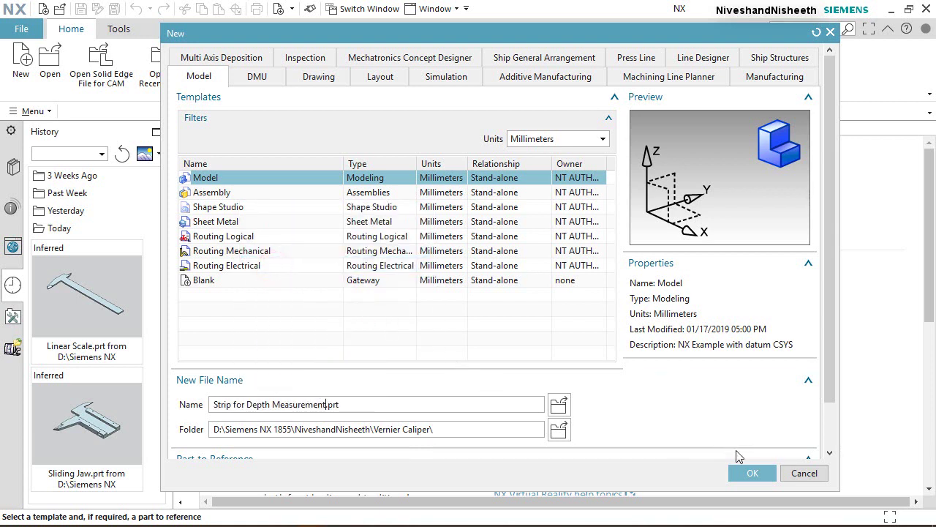
click(752, 473)
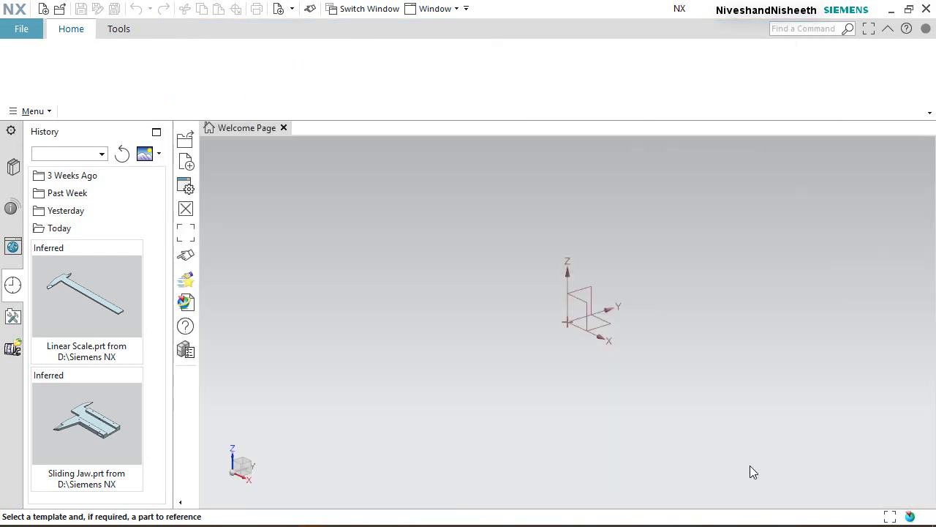
Step: Start a sketch on the YZ plane of the datum coordinate system
click(22, 62)
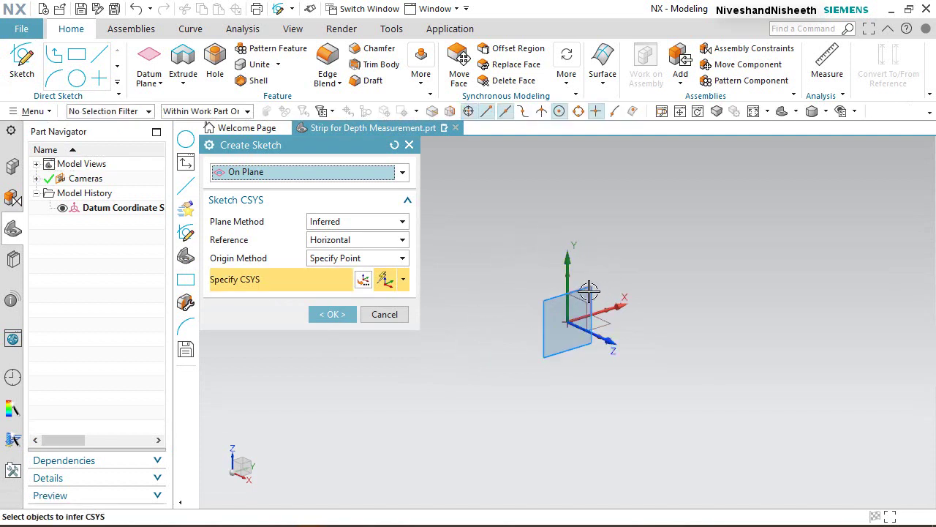
click(587, 300)
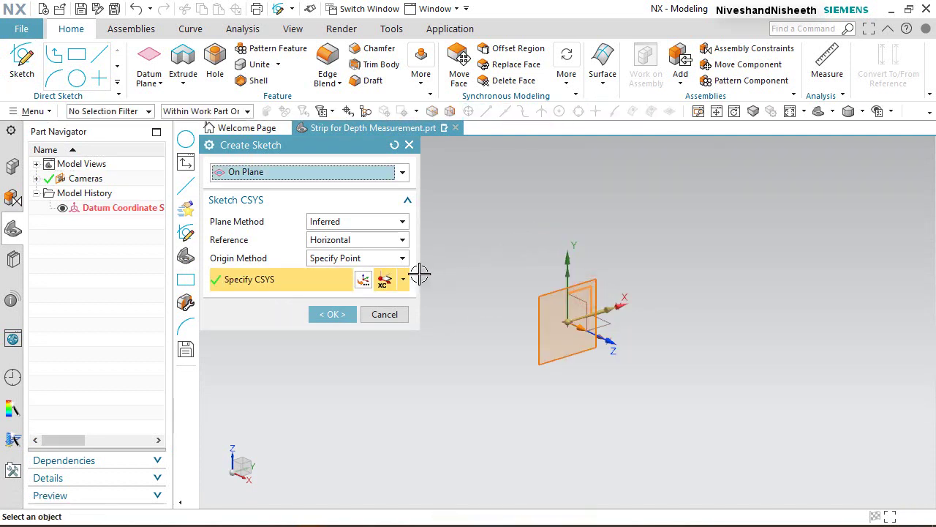
click(337, 315)
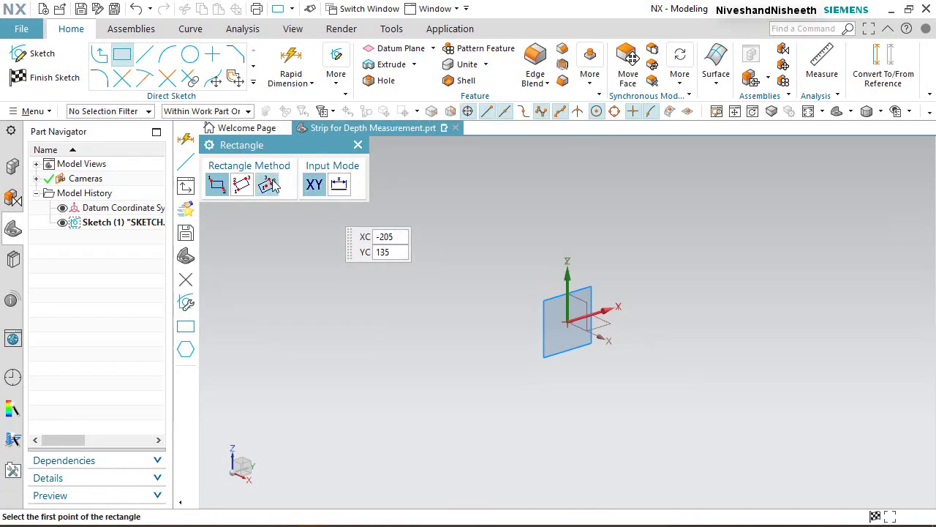
Step: Draw a rectangle from its centre at the sketch origin, about 40 mm wide and 100 mm tall
click(267, 185)
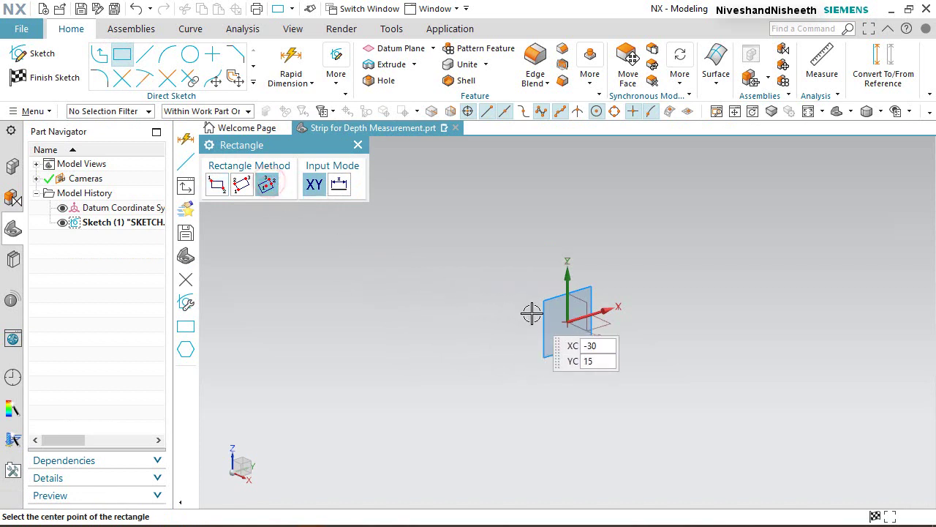
click(567, 322)
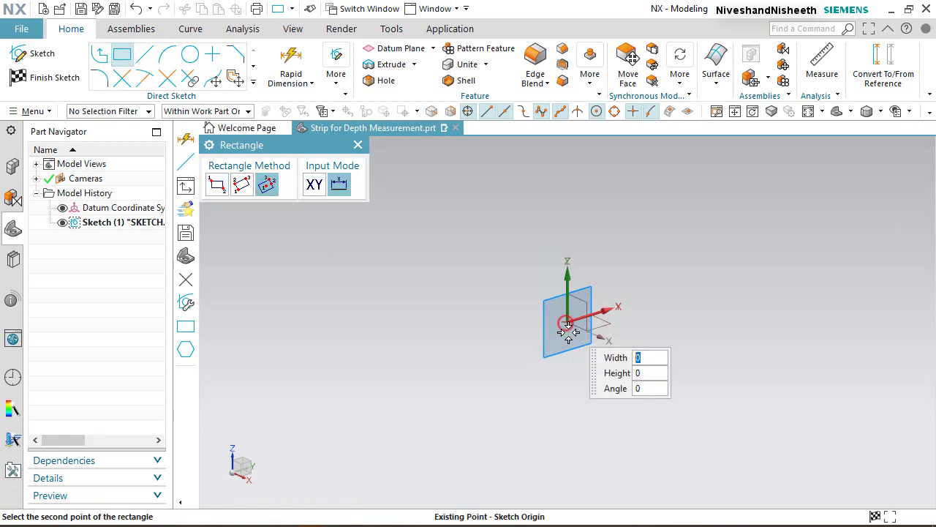
click(567, 391)
click(544, 400)
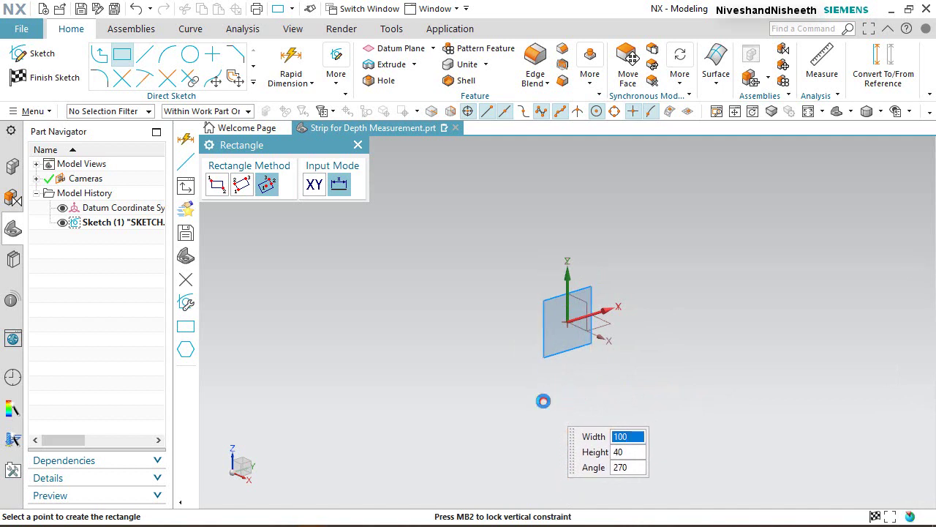
Step: Dimension the rectangle's vertical side as 3 mm with Rapid Dimension
click(292, 69)
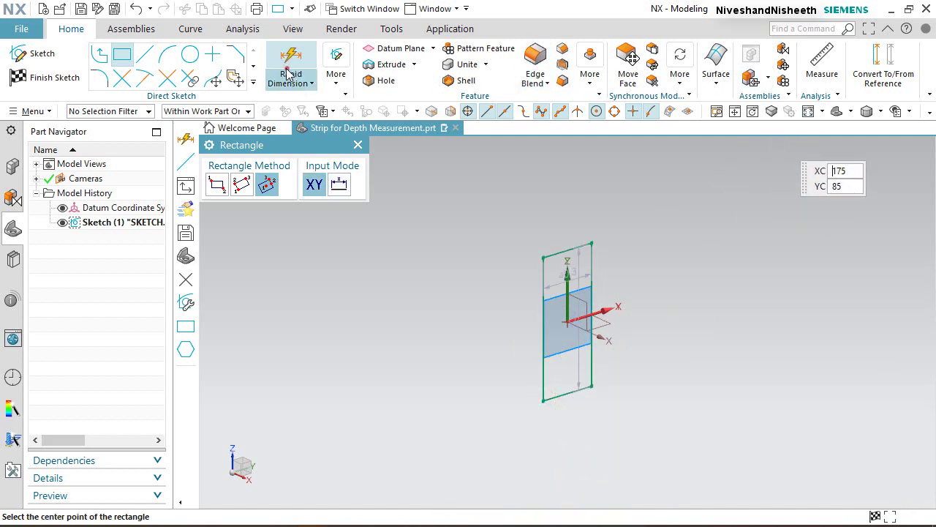
click(546, 289)
click(497, 305)
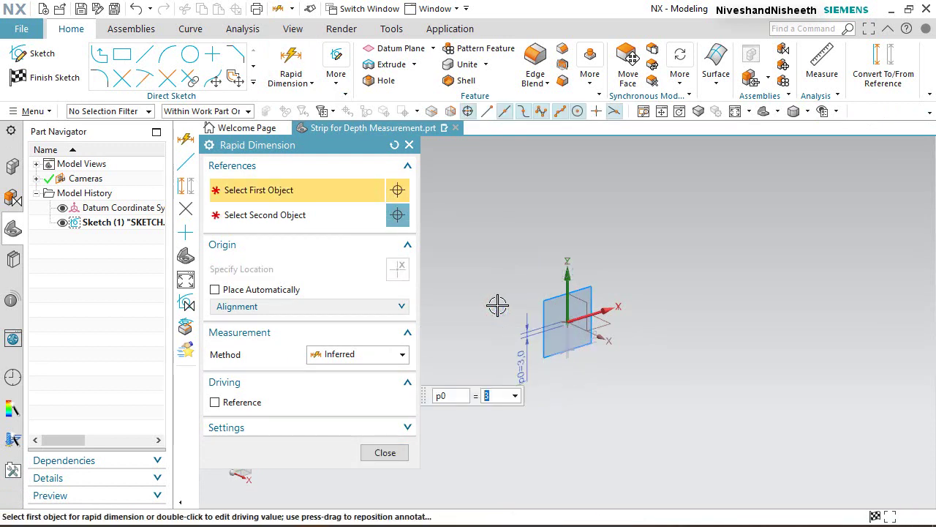
Step: Dimension the rectangle's top side as 1 mm with Rapid Dimension
mouse_move(497, 305)
middle_down()
mouse_move(575, 246)
mouse_move(568, 305)
mouse_move(566, 270)
mouse_move(539, 253)
middle_up()
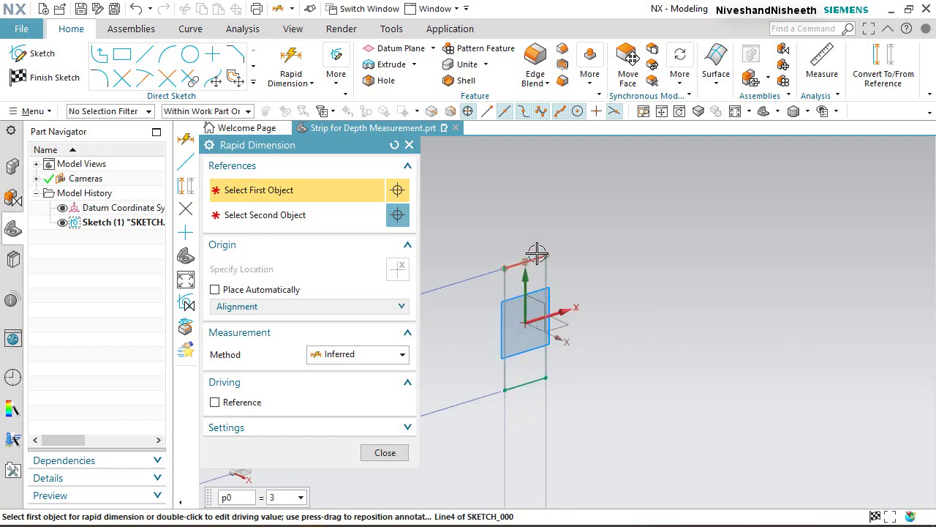
click(537, 253)
click(519, 194)
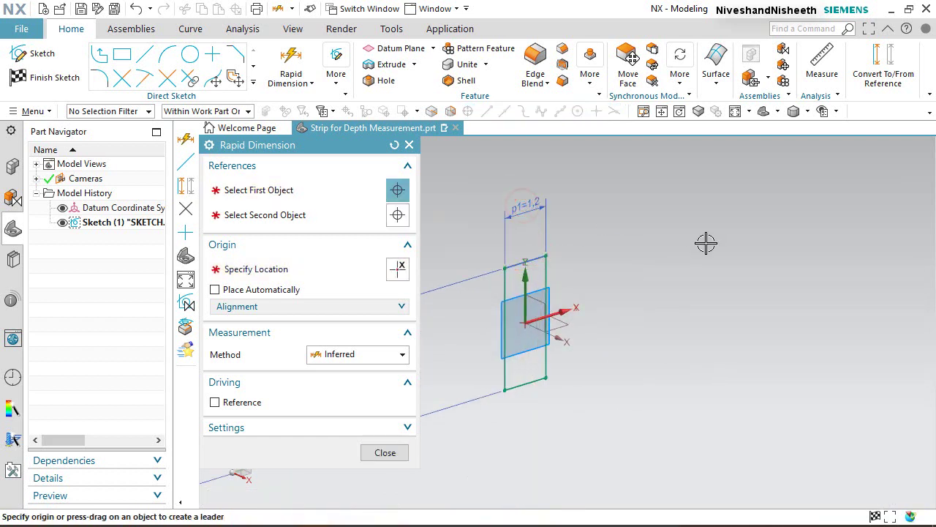
key(Return)
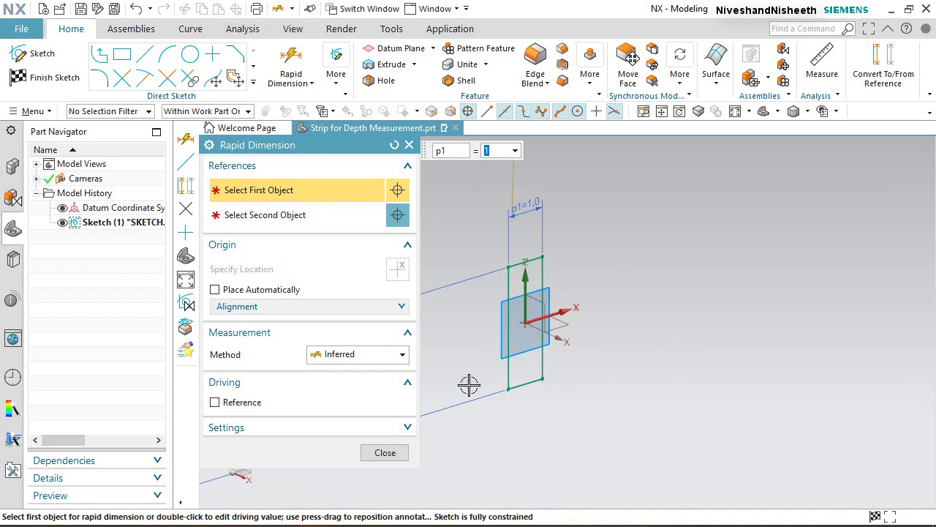
click(386, 452)
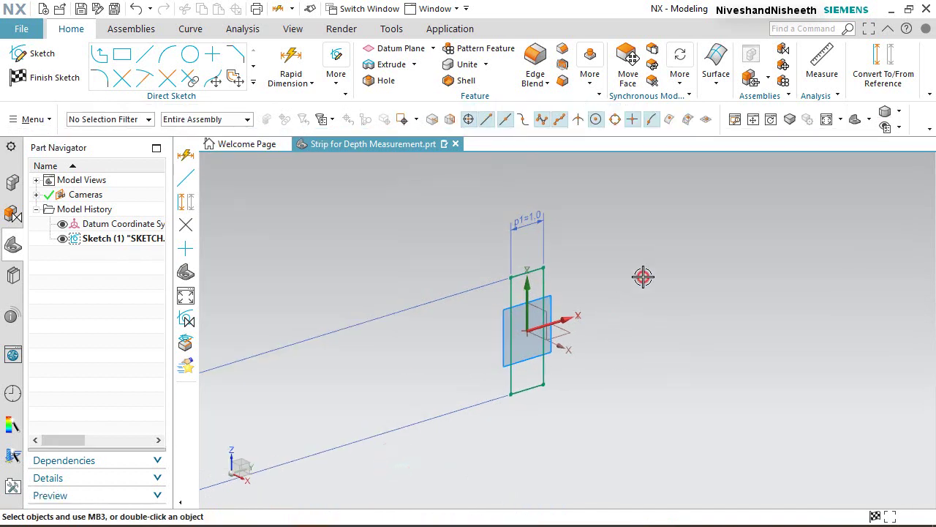
Step: Move the vertical side's 3 mm dimension close to the rectangle and finish the sketch
right_click(643, 276)
middle_drag(643, 277, 341, 355)
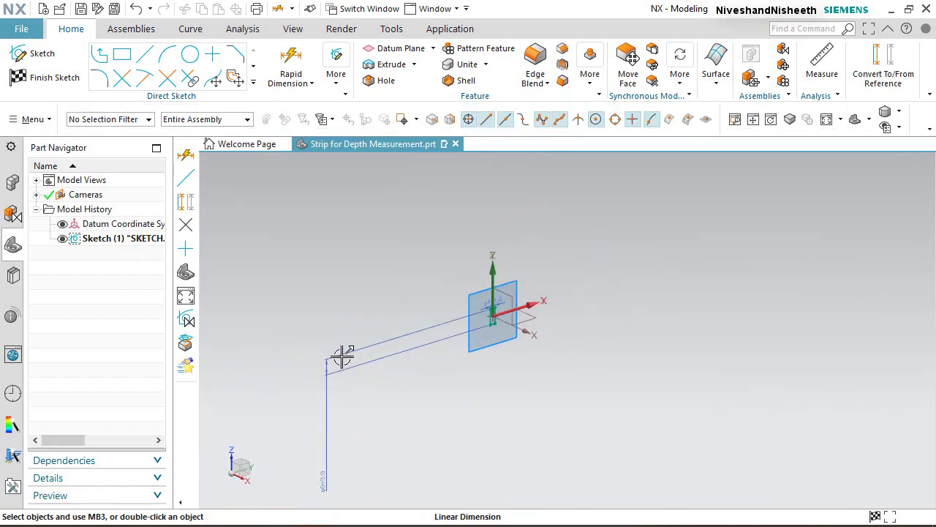
mouse_move(313, 481)
mouse_down()
mouse_move(361, 351)
mouse_move(465, 305)
mouse_move(479, 320)
mouse_up()
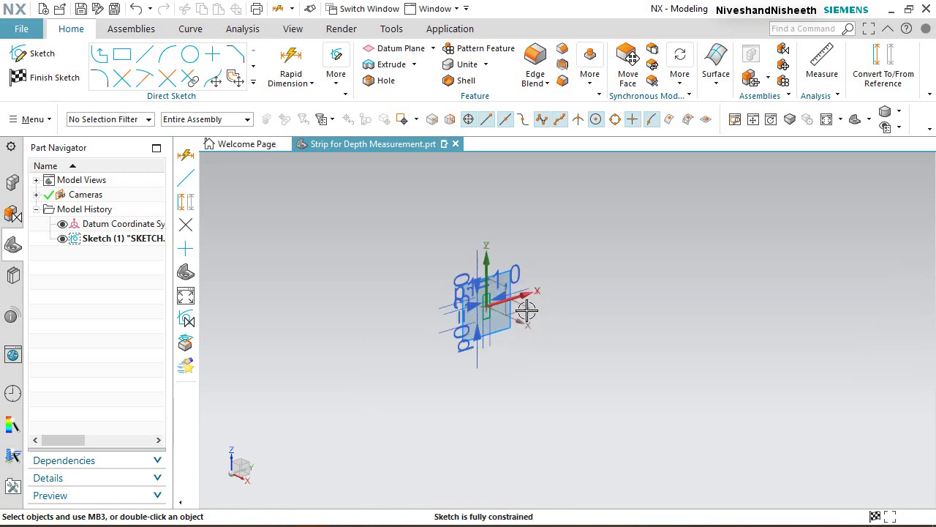
scroll(527, 311, up, 5)
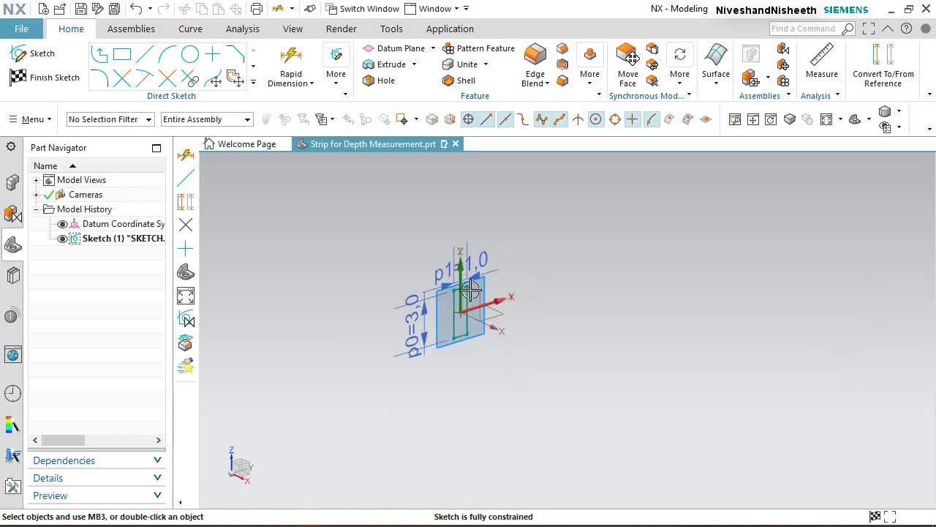
right_click(663, 334)
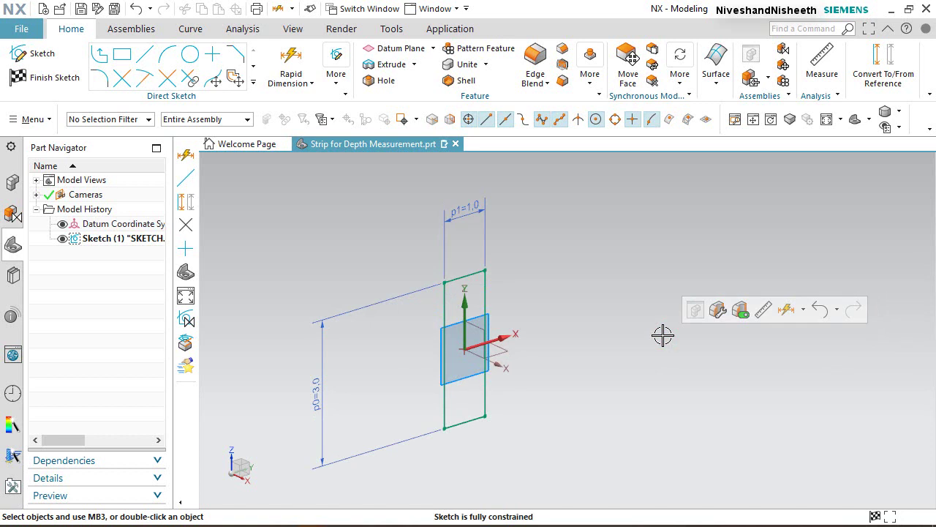
click(44, 77)
Step: Extrude the rectangle with a Symmetric Value distance of 140.2/2 mm and save the part
right_click(680, 313)
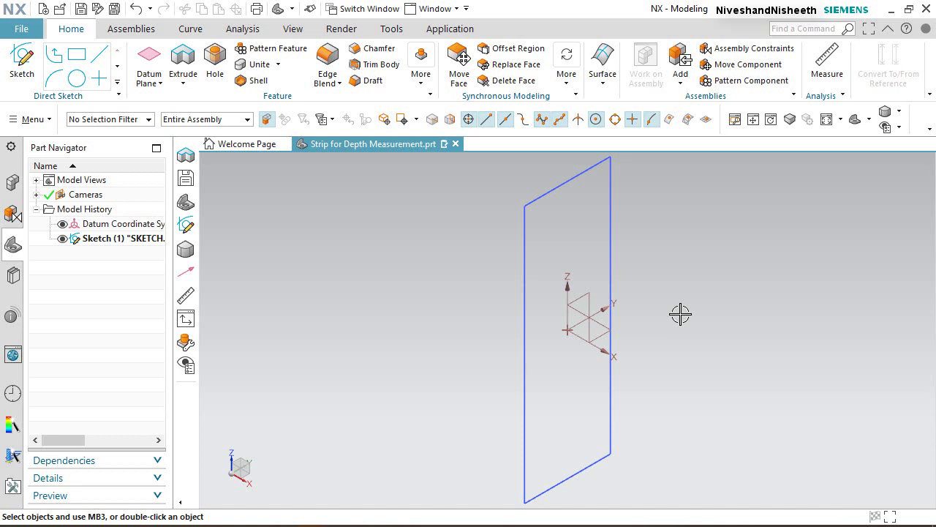
click(494, 348)
click(182, 62)
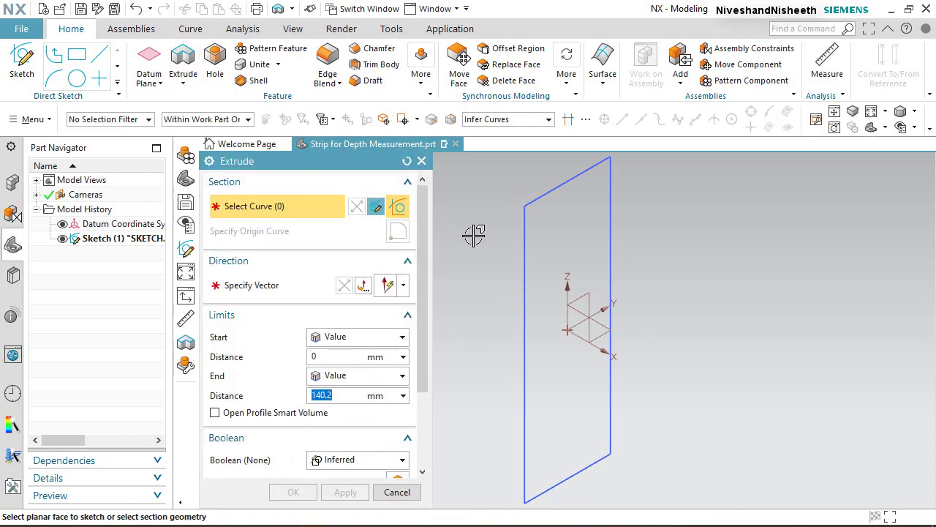
click(522, 235)
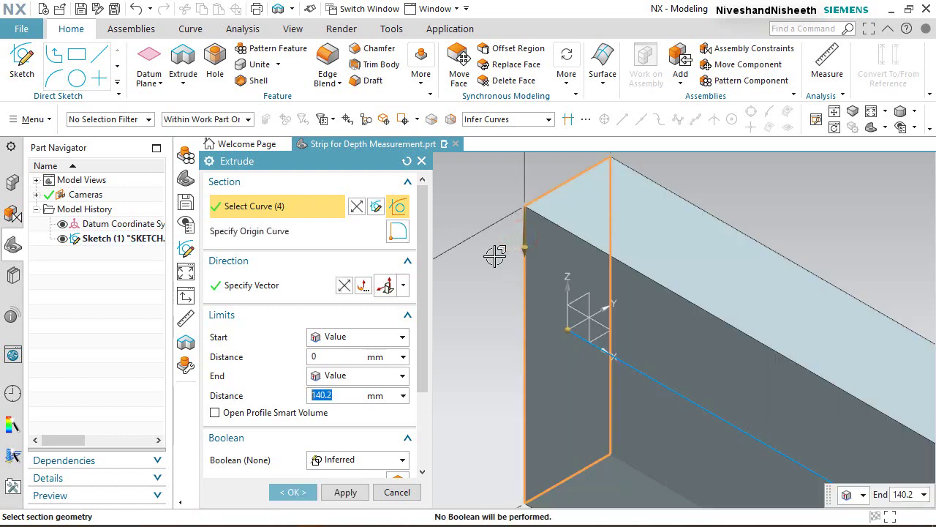
click(375, 357)
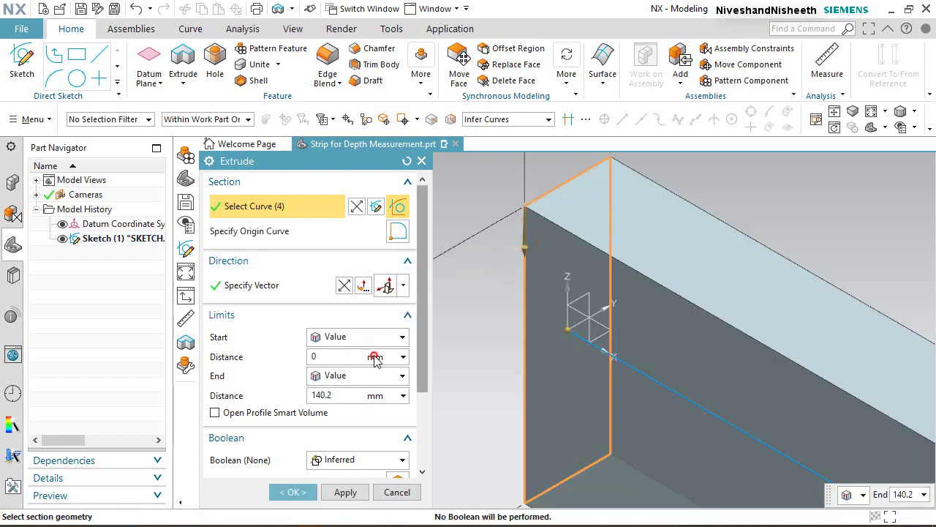
click(396, 336)
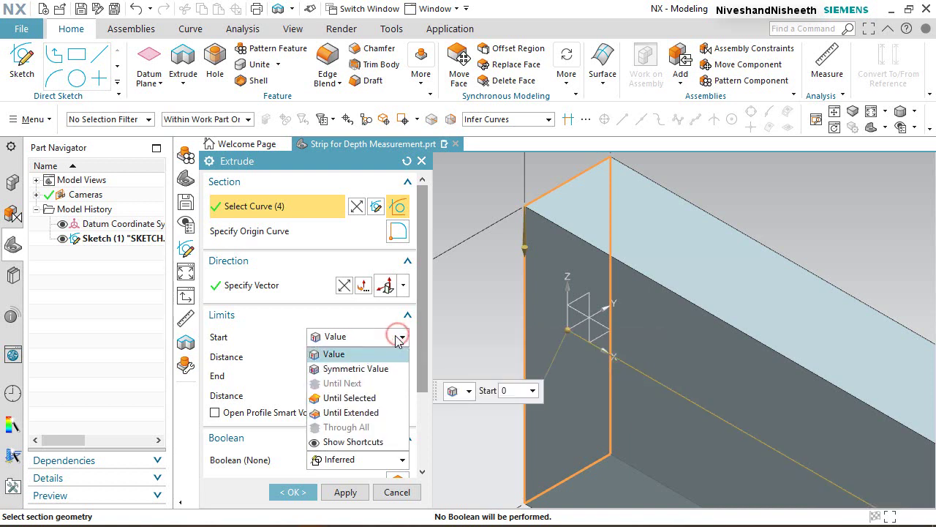
click(396, 336)
click(397, 336)
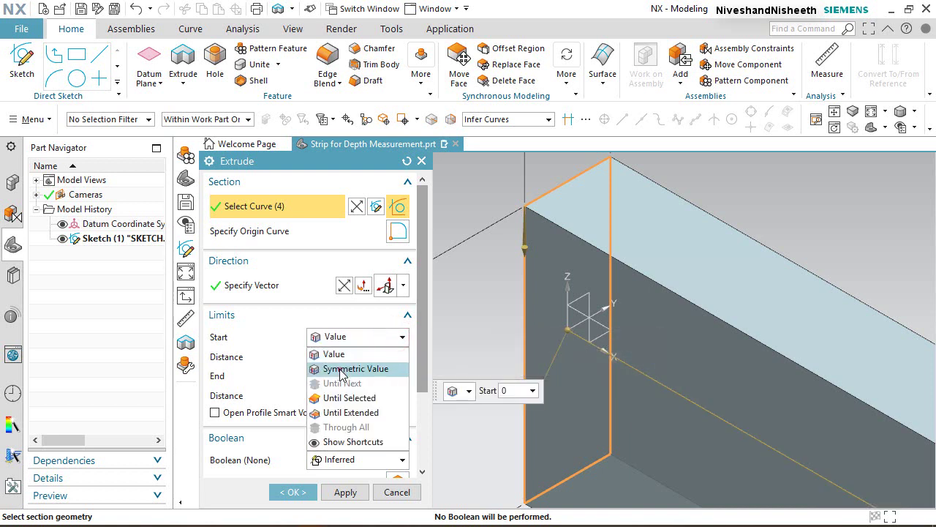
click(346, 368)
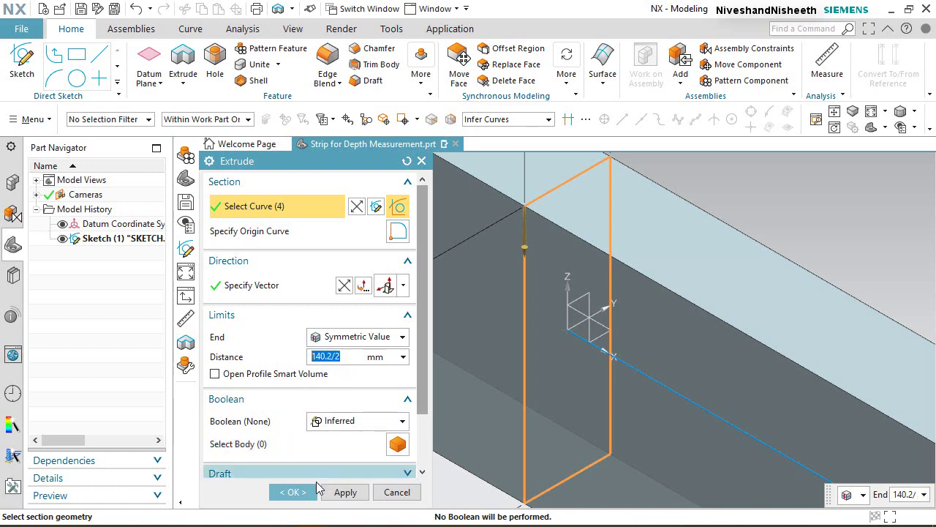
click(293, 491)
key(Escape)
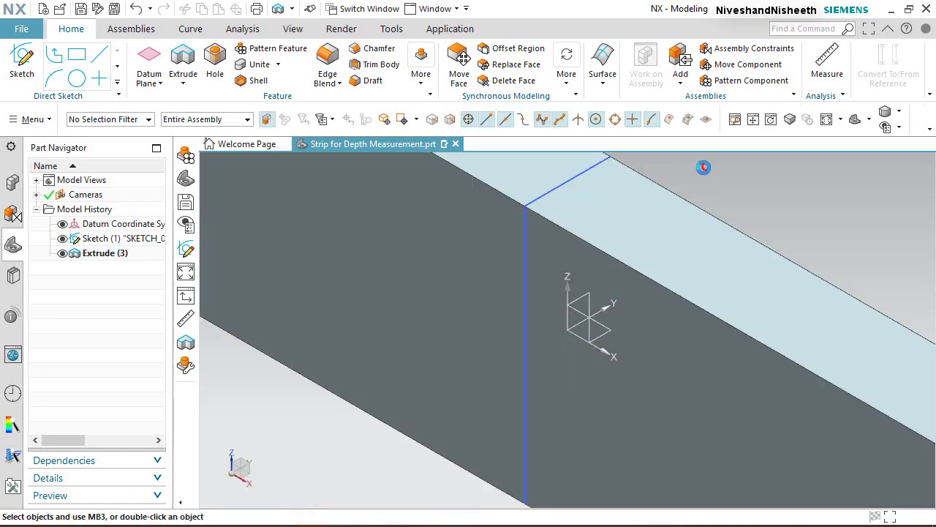
click(826, 119)
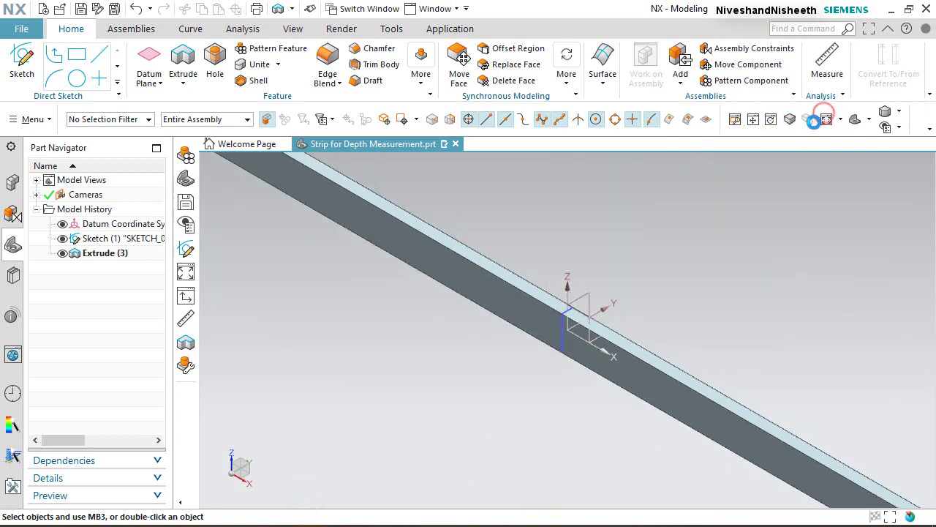
click(83, 8)
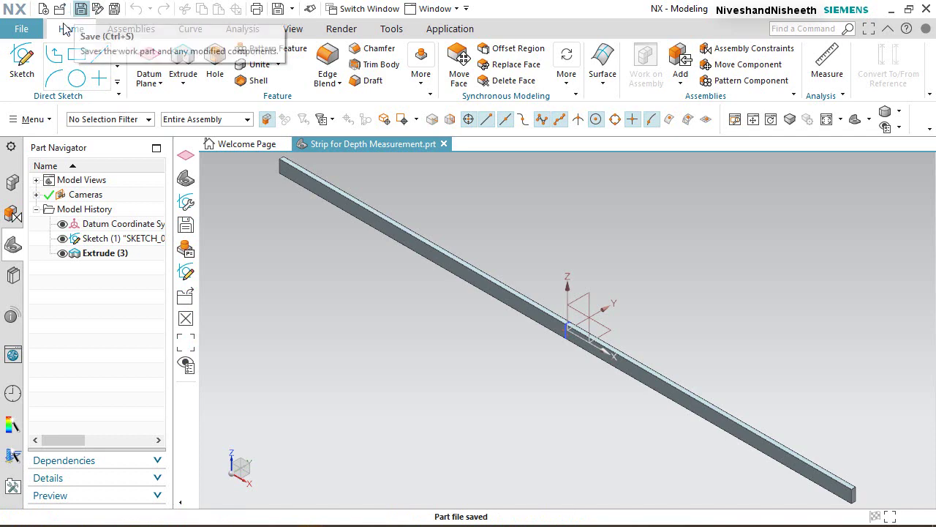
Step: Start a sketch on the strip's long front face with its origin at the upper end corner
click(25, 60)
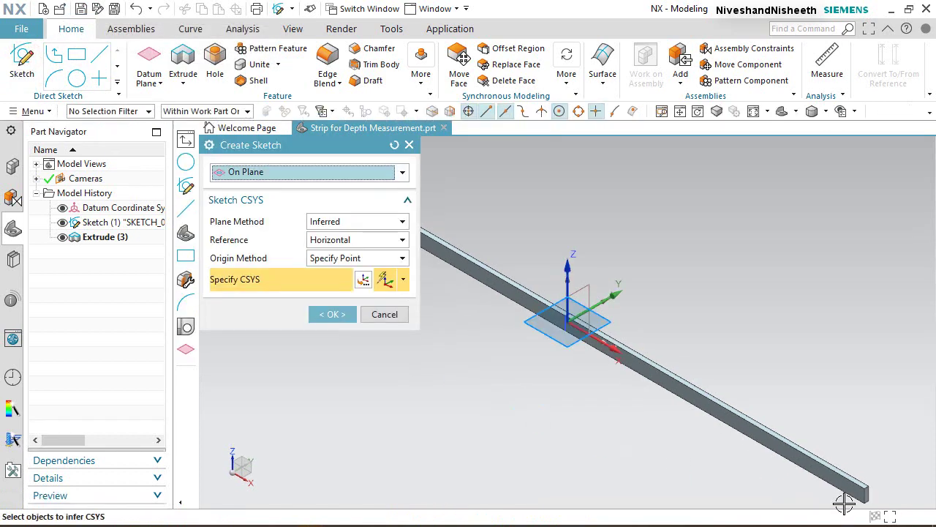
click(848, 487)
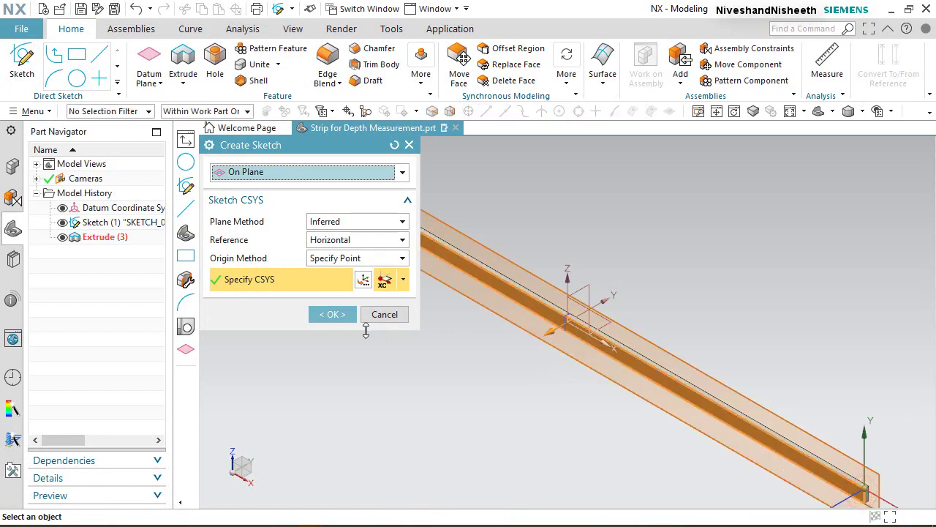
click(330, 314)
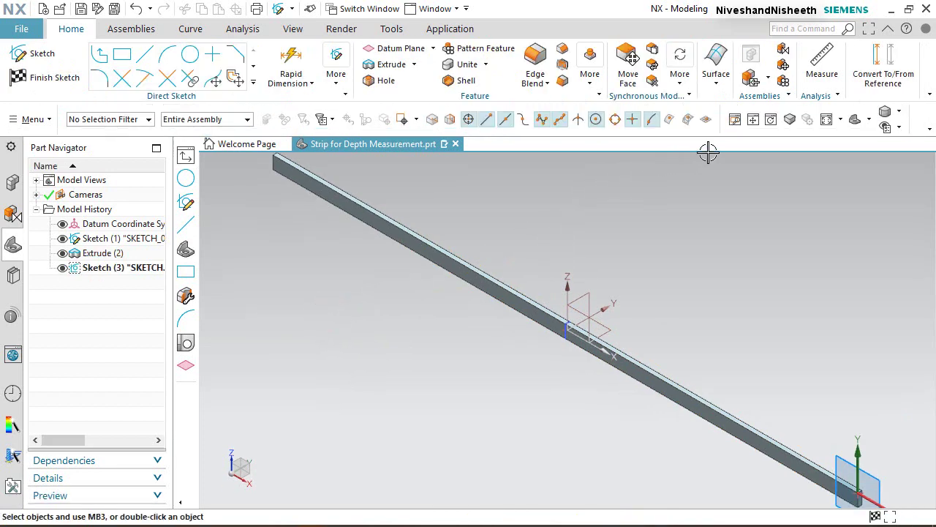
Step: Project the outline of the strip's front face into the sketch with Project Curve
click(840, 121)
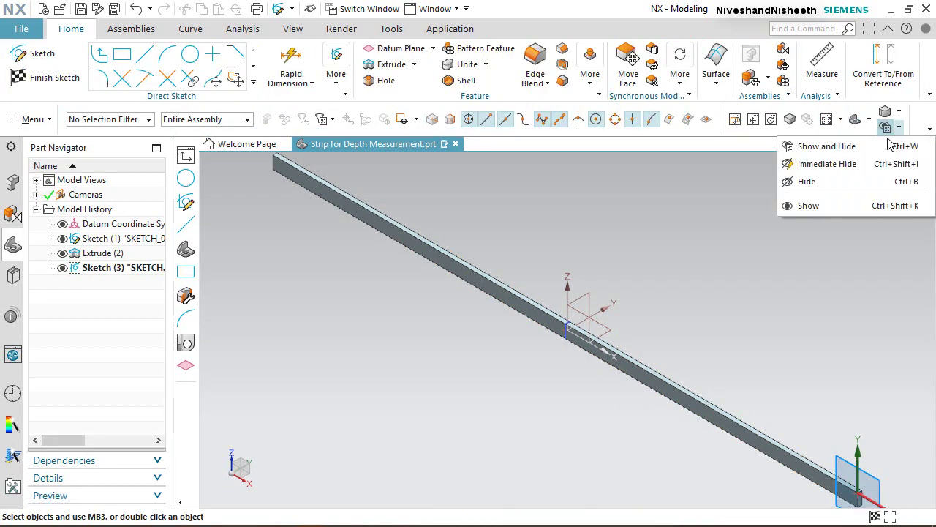
mouse_move(865, 125)
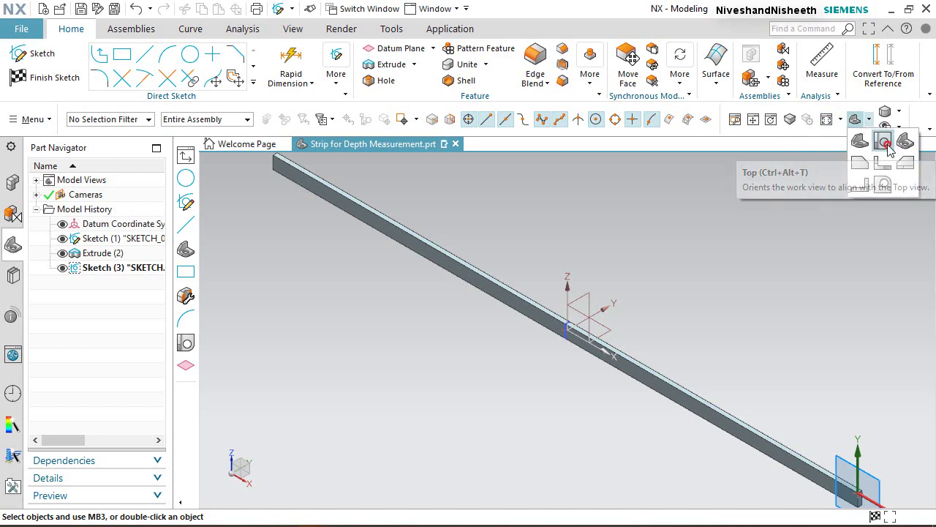
click(885, 143)
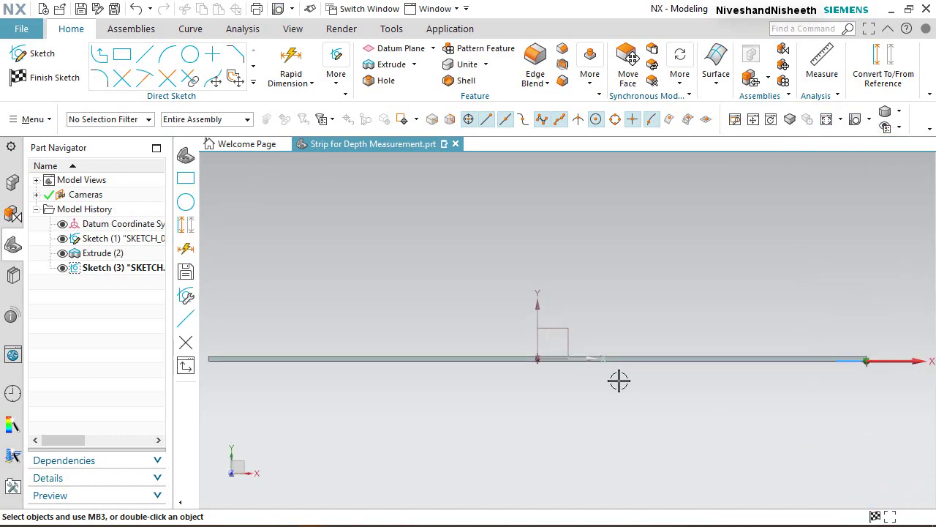
middle_drag(619, 380, 593, 322)
right_drag(613, 310, 587, 313)
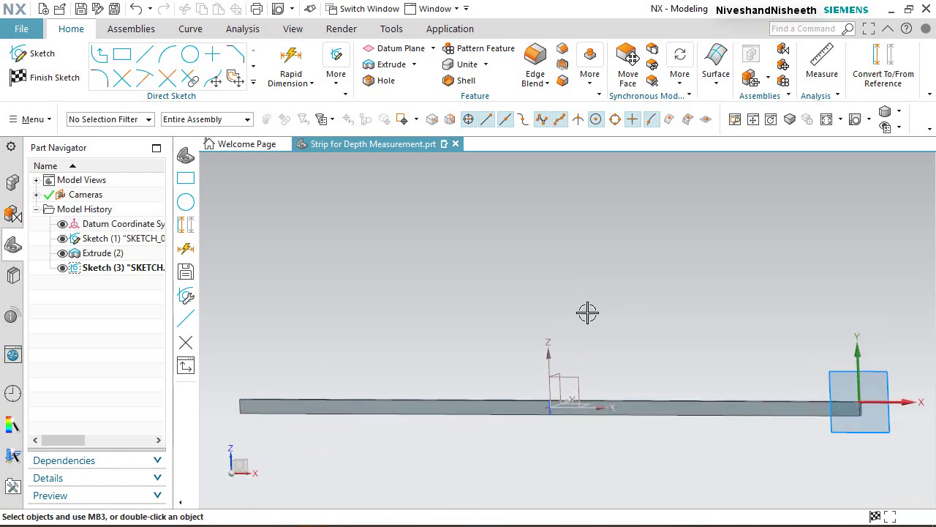
scroll(778, 370, up, 5)
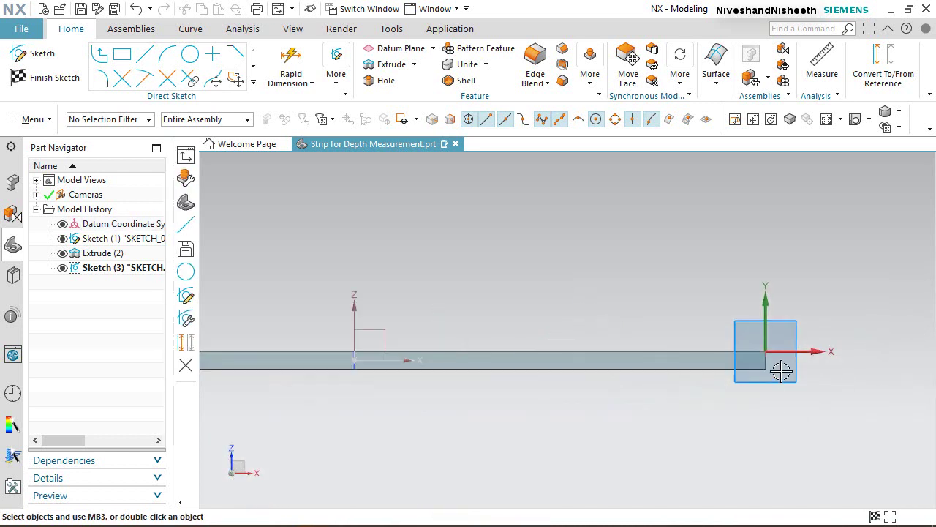
scroll(772, 359, up, 1)
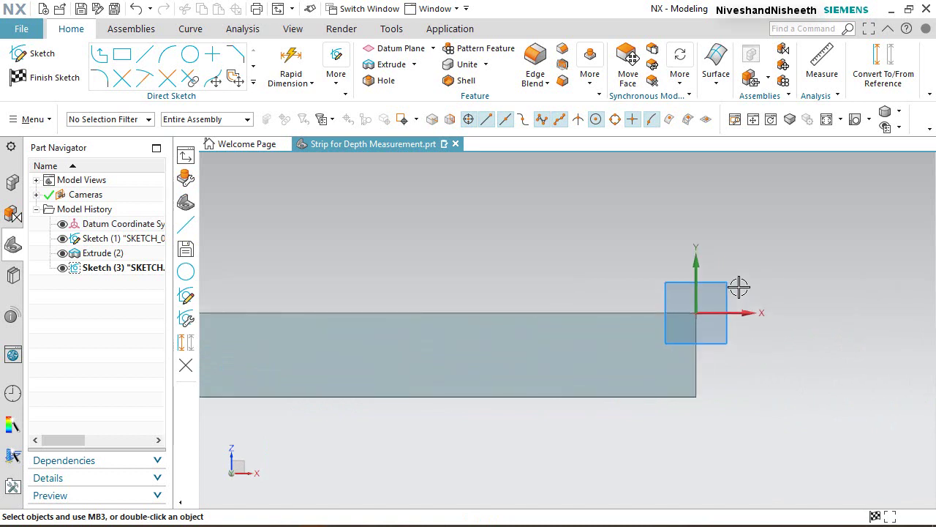
click(407, 236)
click(525, 201)
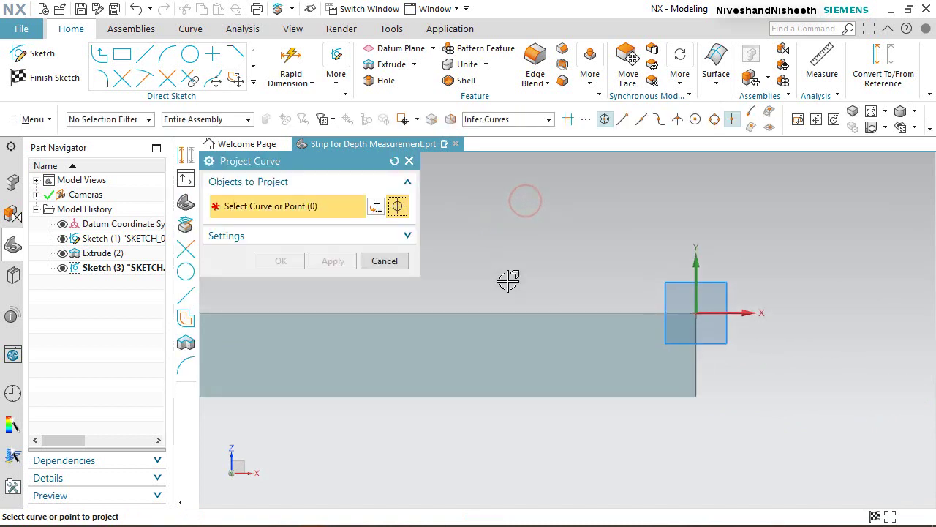
click(504, 347)
click(289, 262)
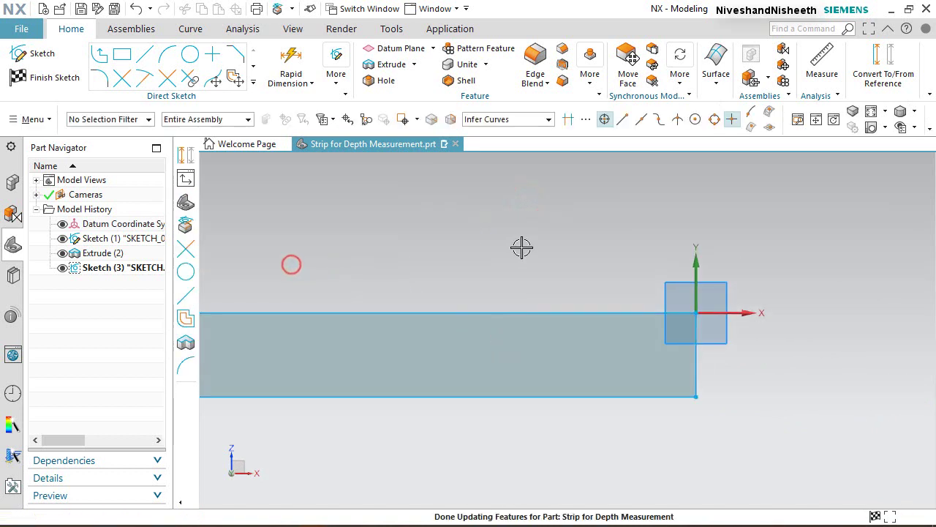
click(522, 248)
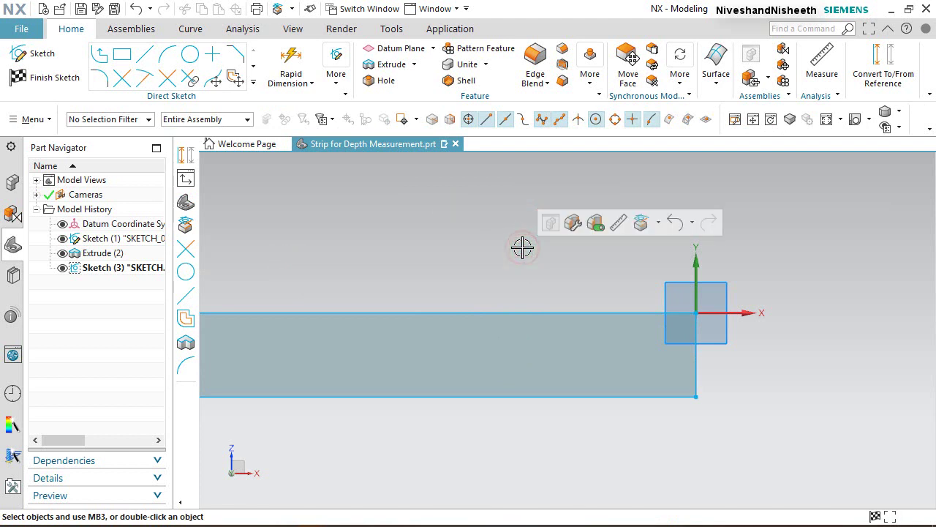
Step: Convert all the projected outline curves of the strip to reference curves
middle_drag(618, 346, 631, 304)
drag(218, 280, 790, 319)
click(870, 69)
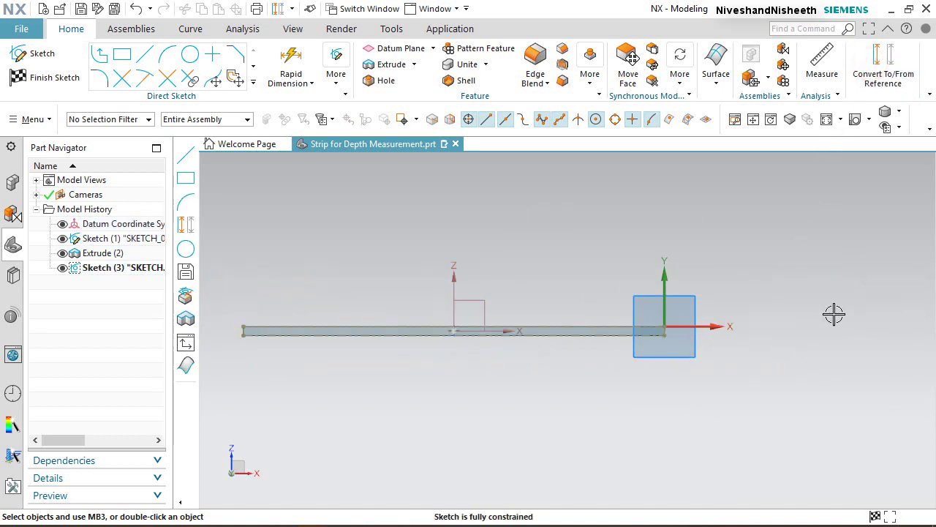
Step: Draw a horizontal line about 2.4 mm long from the sketch origin inward along the strip's upper edge
scroll(713, 333, down, 3)
scroll(648, 324, up, 8)
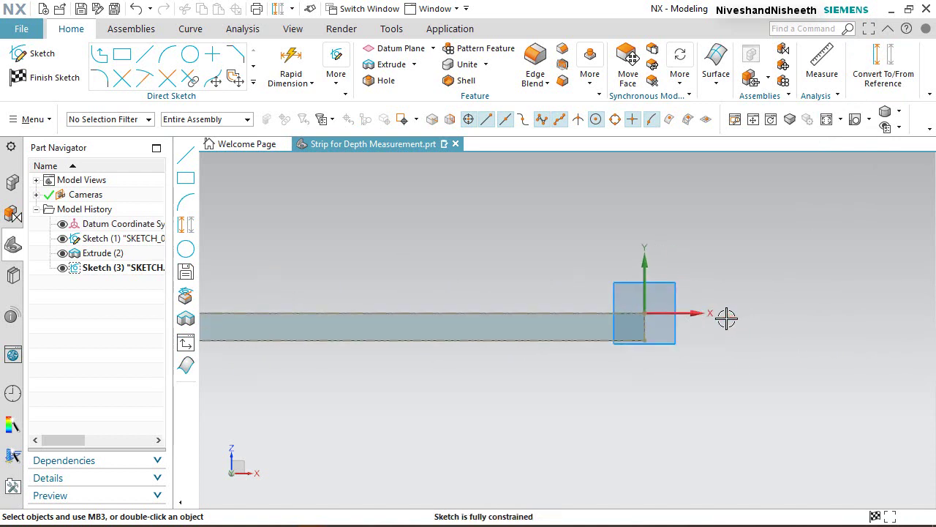
scroll(577, 323, up, 4)
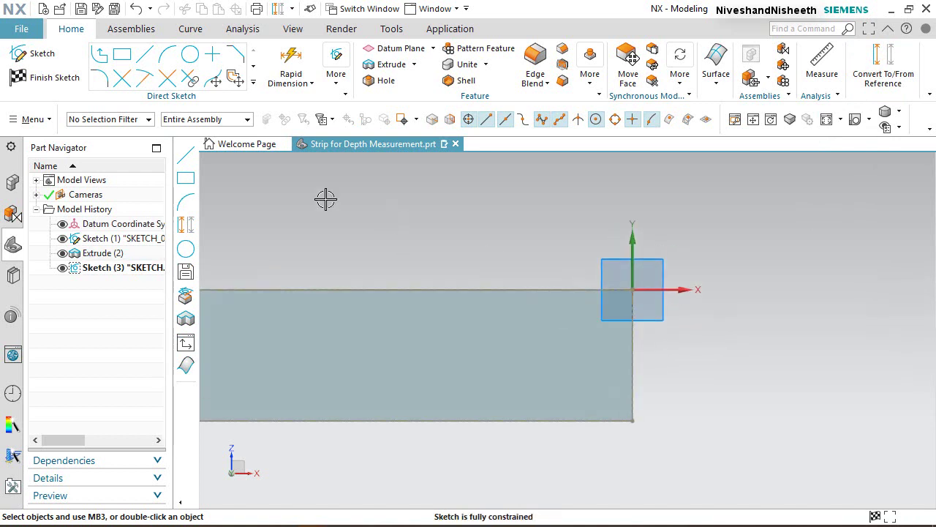
click(146, 56)
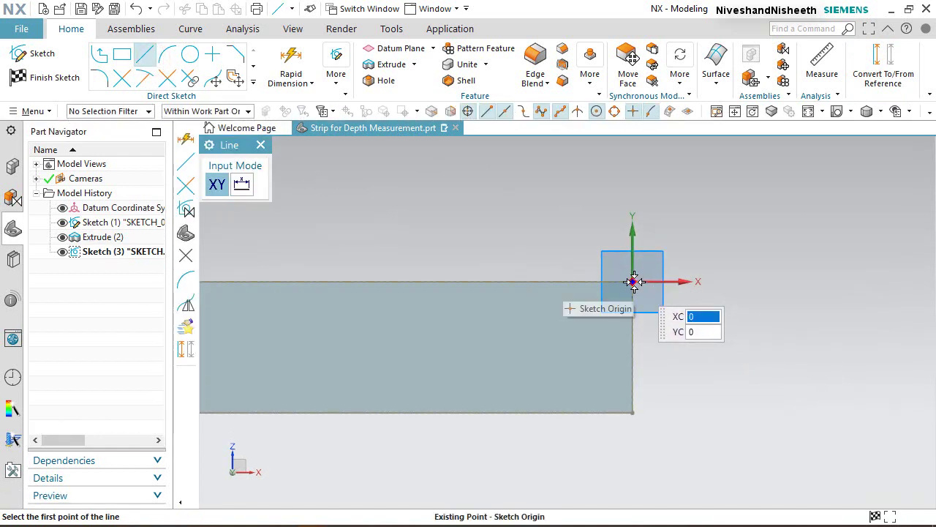
click(634, 282)
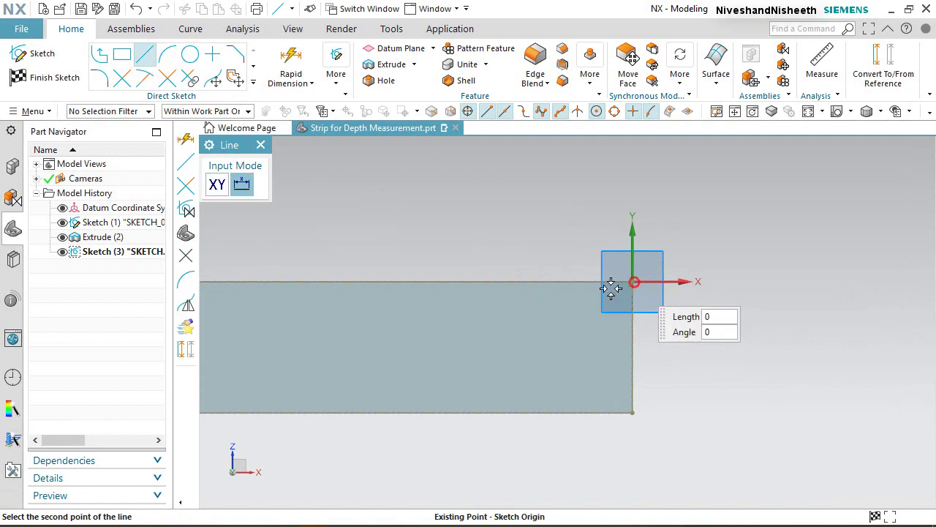
click(528, 282)
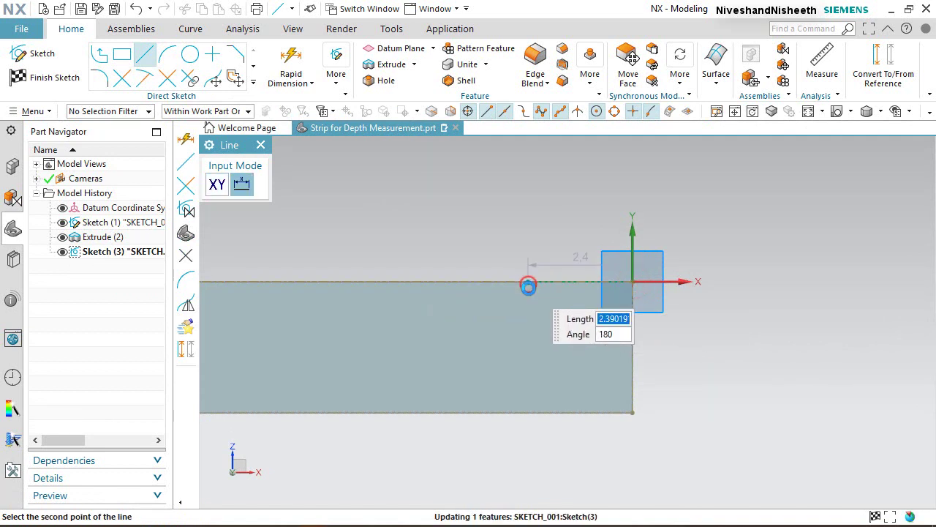
Step: Complete a closed four-sided profile with a sloping line, a lower line to the strip's end edge, and a line back to the origin
click(528, 282)
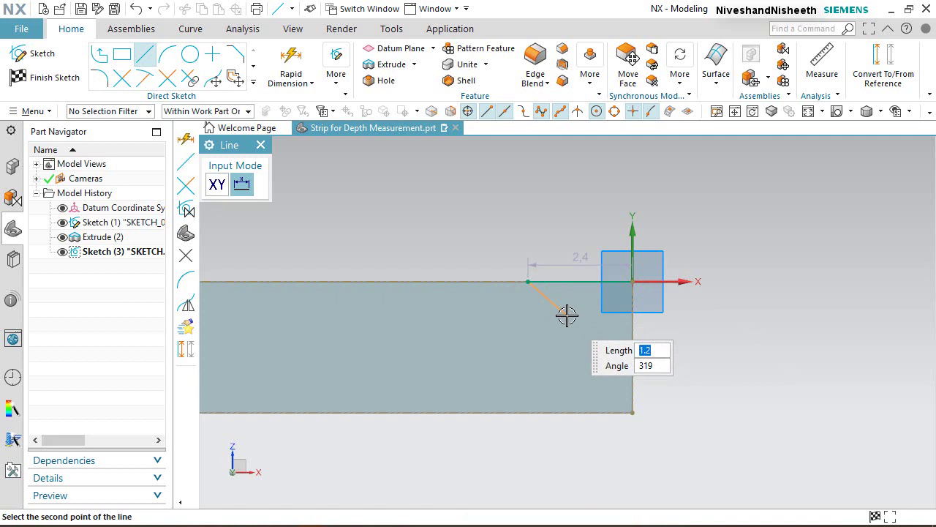
click(568, 316)
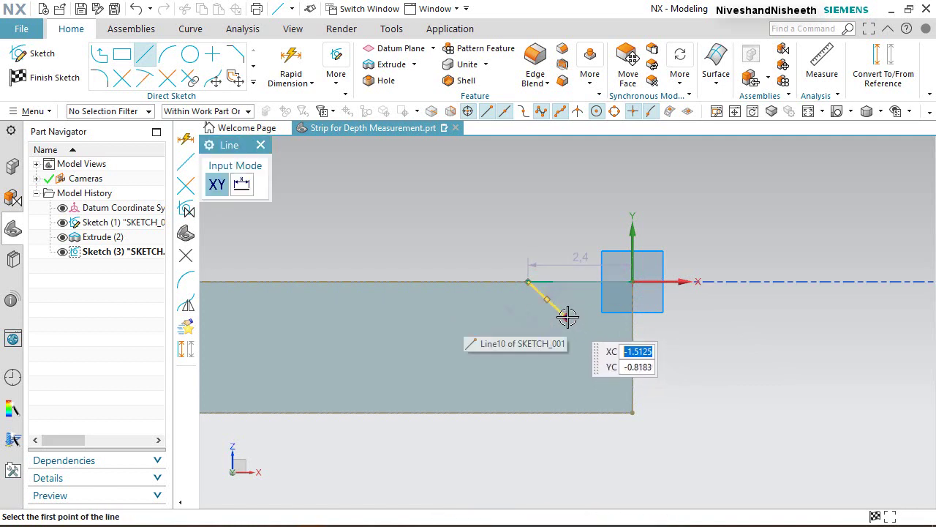
click(568, 315)
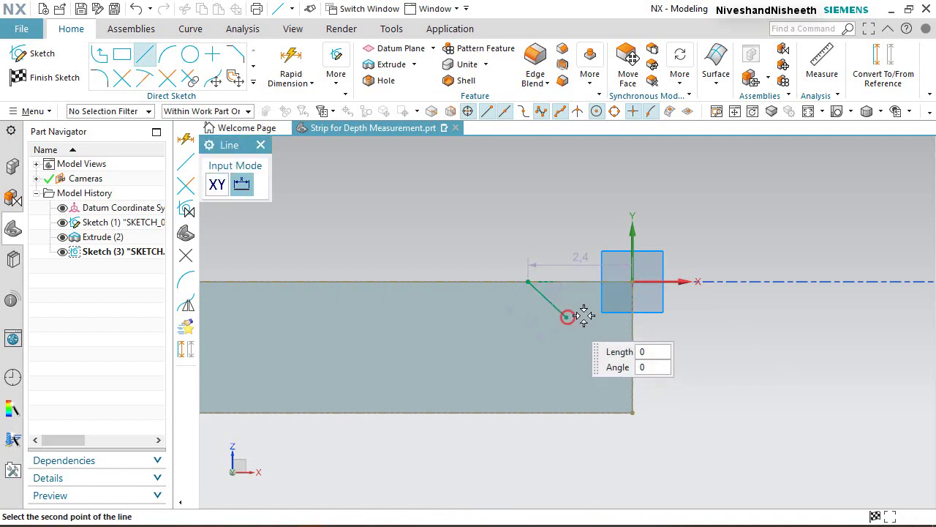
click(635, 312)
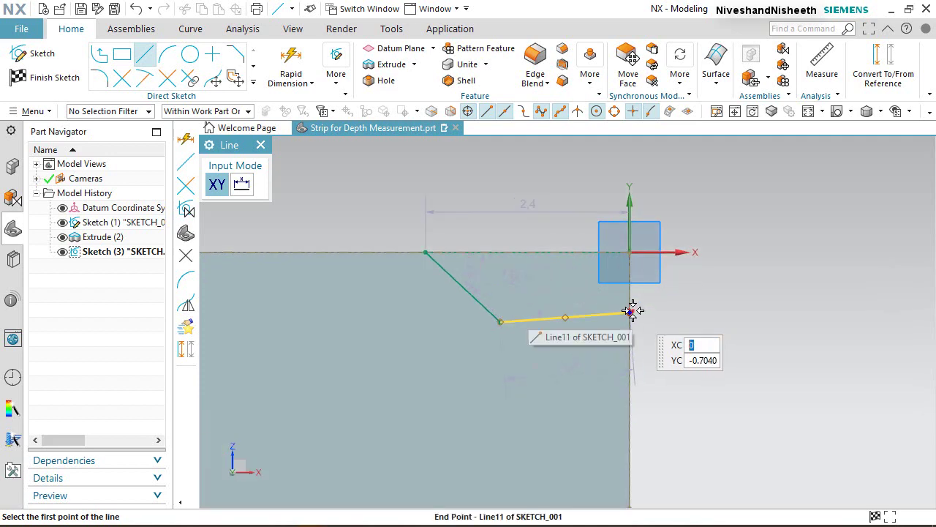
click(631, 311)
click(634, 250)
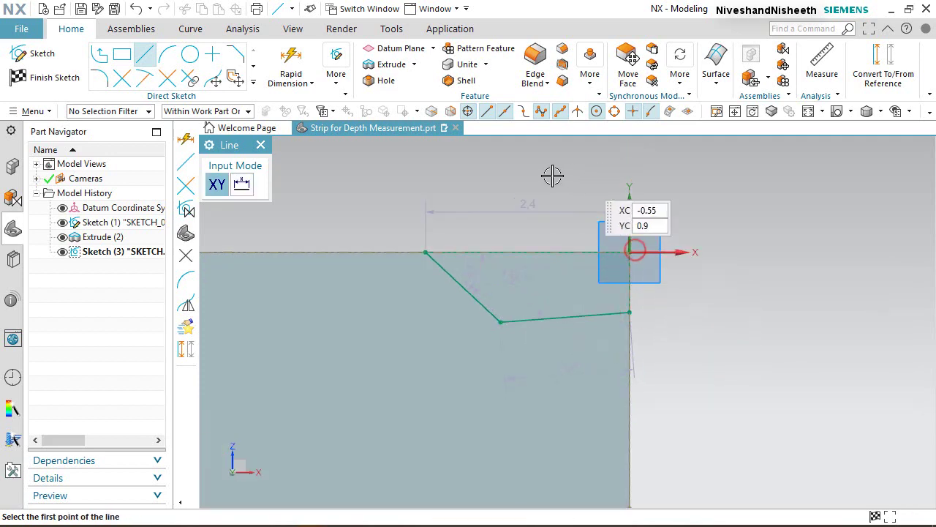
right_click(554, 170)
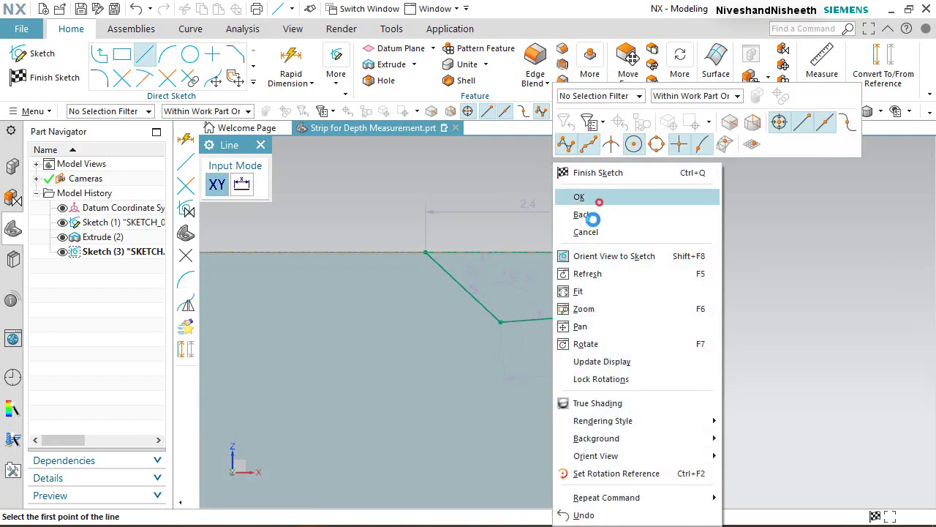
click(601, 196)
Step: Make the profile's lower line parallel to its upper line
click(602, 320)
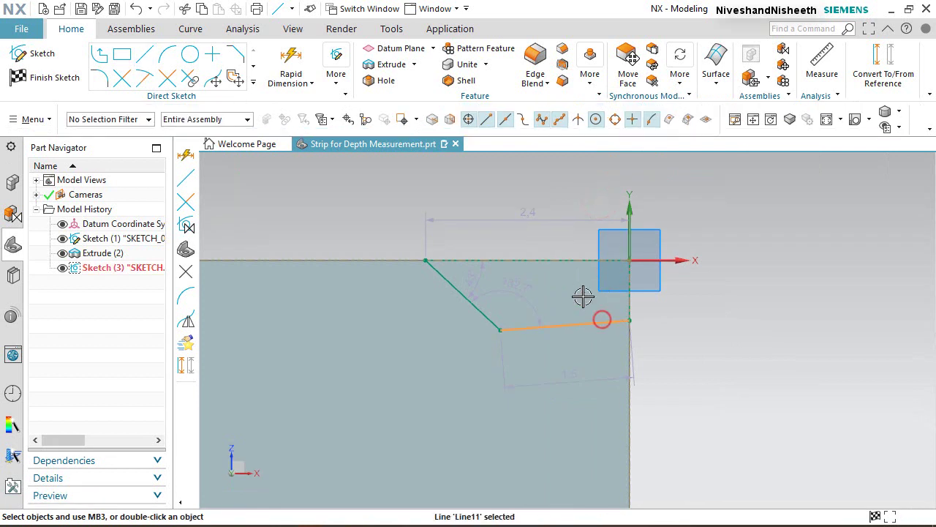
click(547, 256)
click(589, 236)
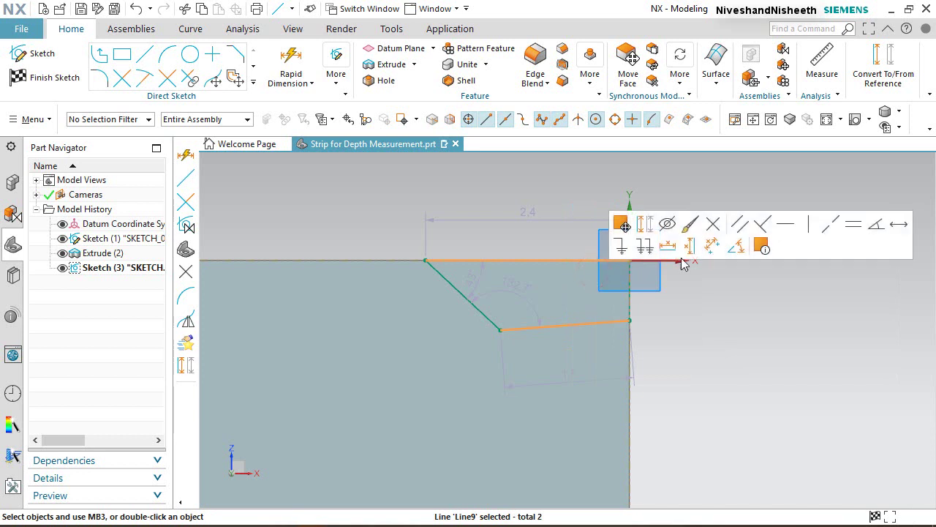
click(730, 223)
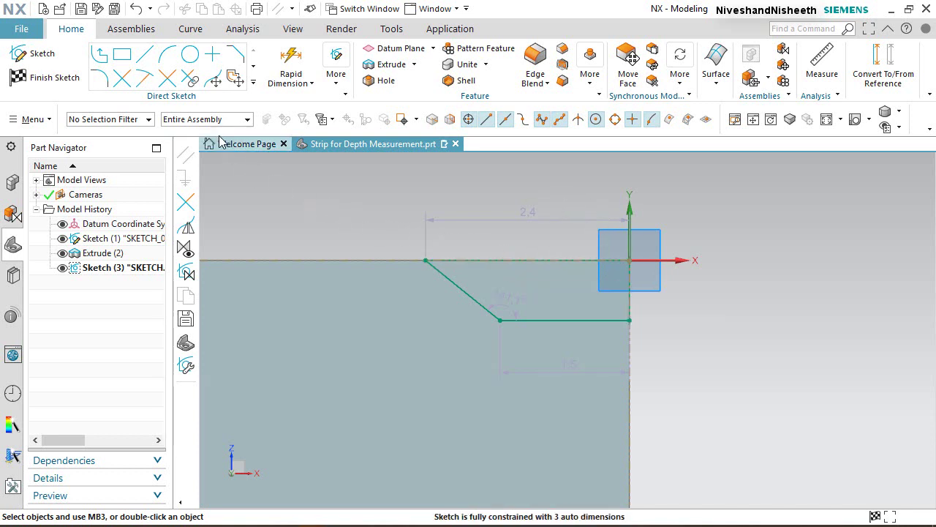
click(143, 63)
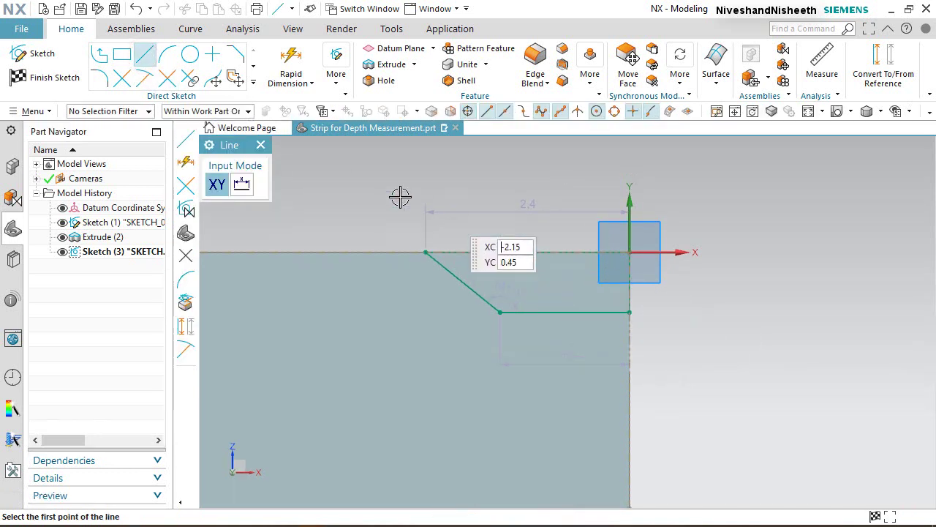
click(261, 145)
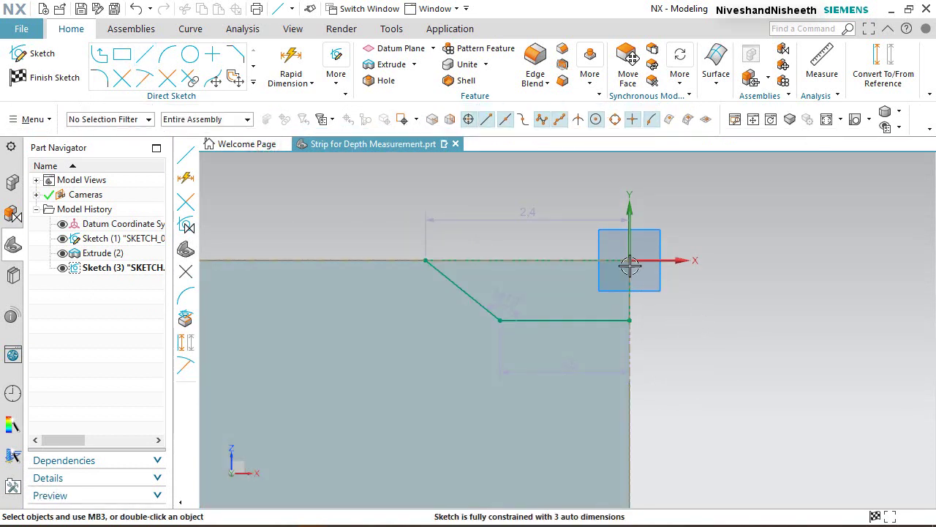
Step: Dimension the profile's upper line from its inner end to the sketch origin as 3 mm
click(290, 60)
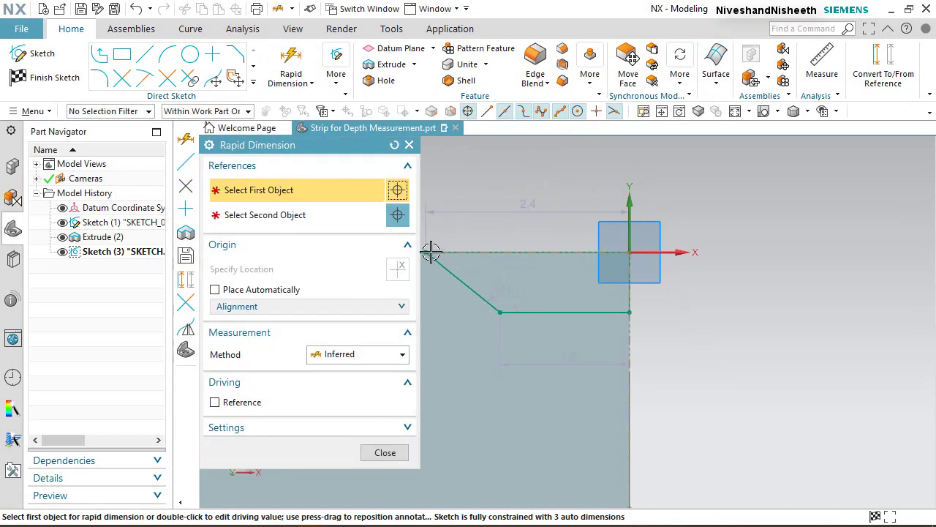
click(430, 253)
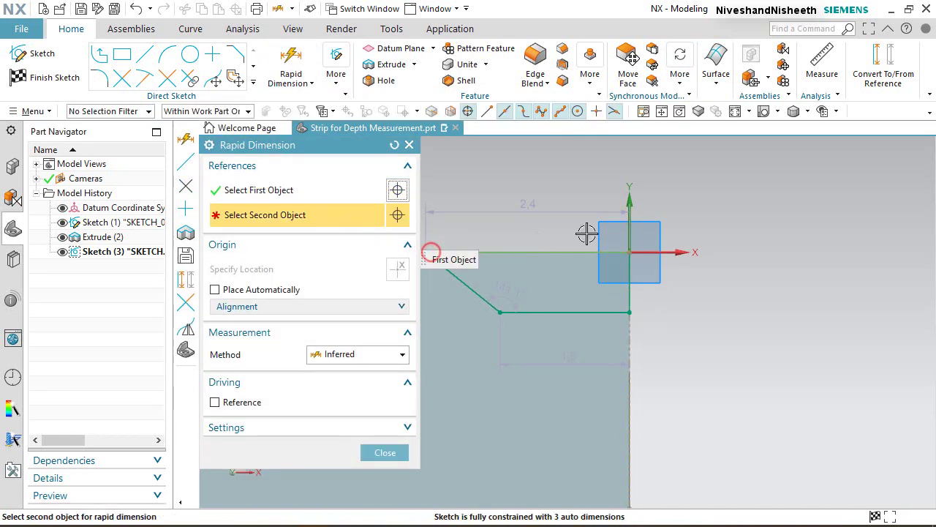
click(631, 251)
click(539, 186)
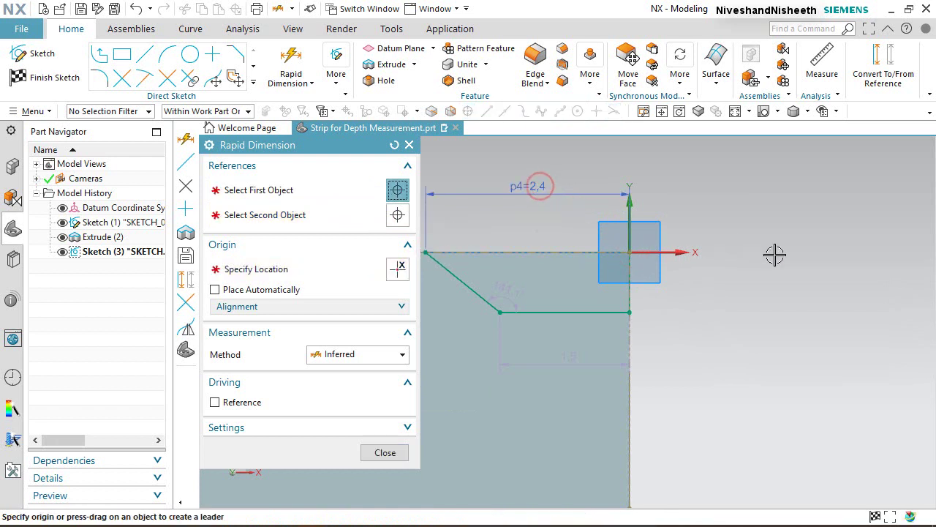
text(3)
key(Return)
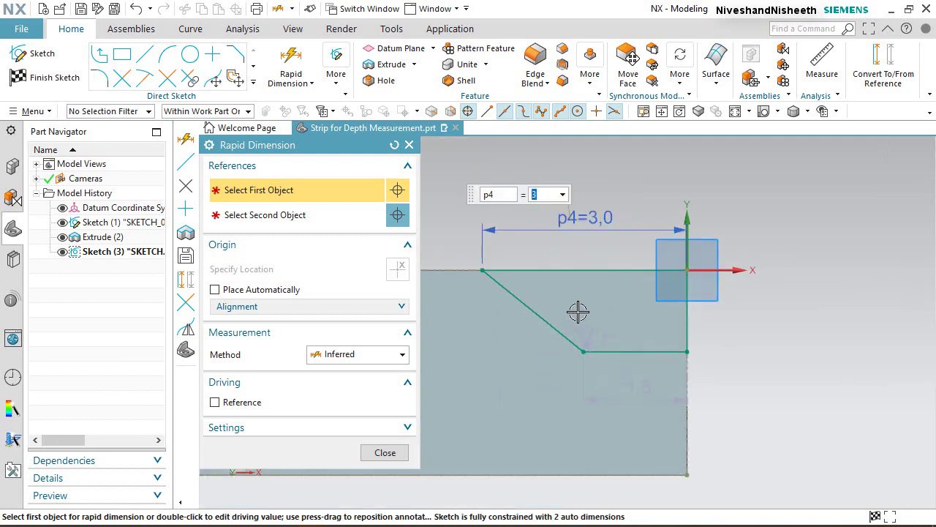
Step: Dimension the angle between the profile's sloping line and its lower line as 120°
click(528, 304)
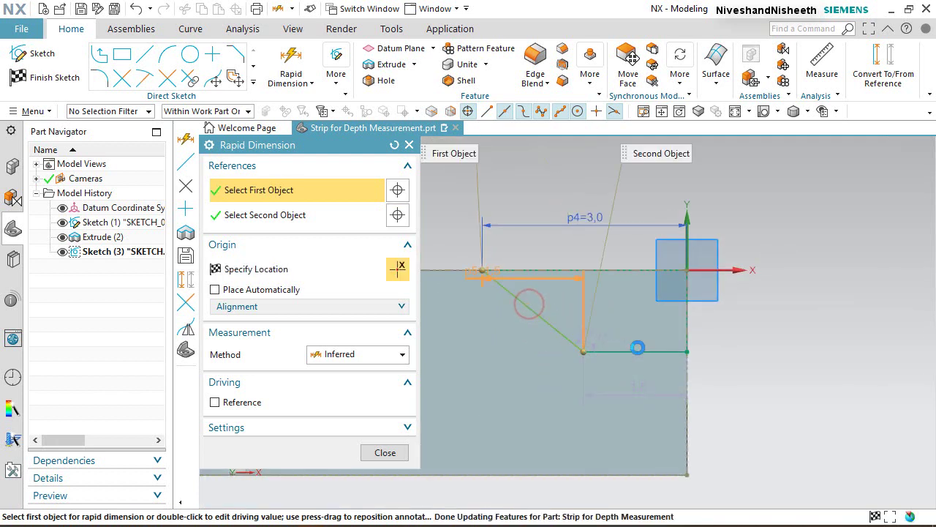
click(637, 349)
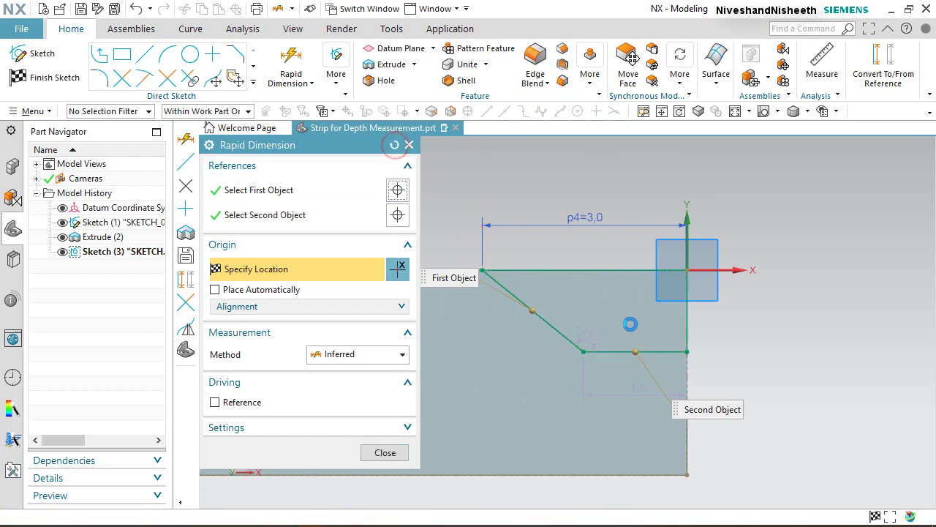
click(565, 318)
click(537, 318)
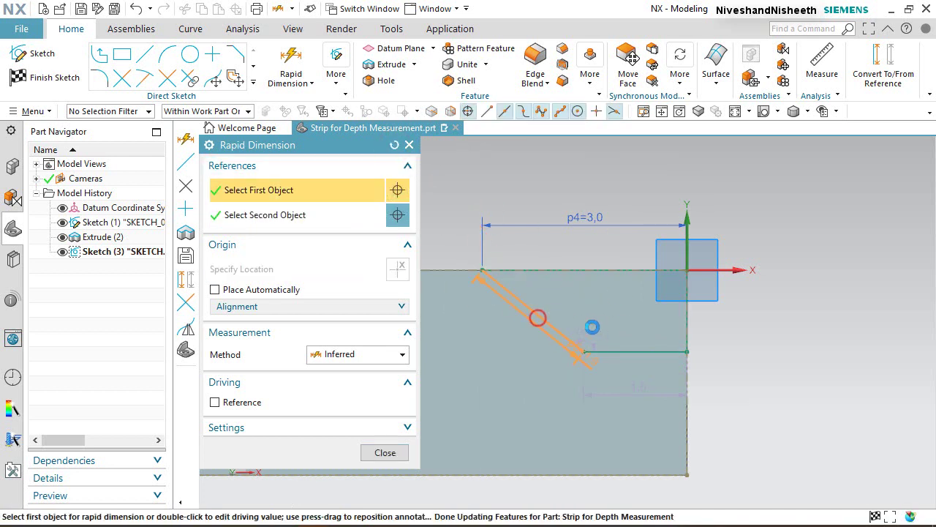
click(627, 350)
click(612, 349)
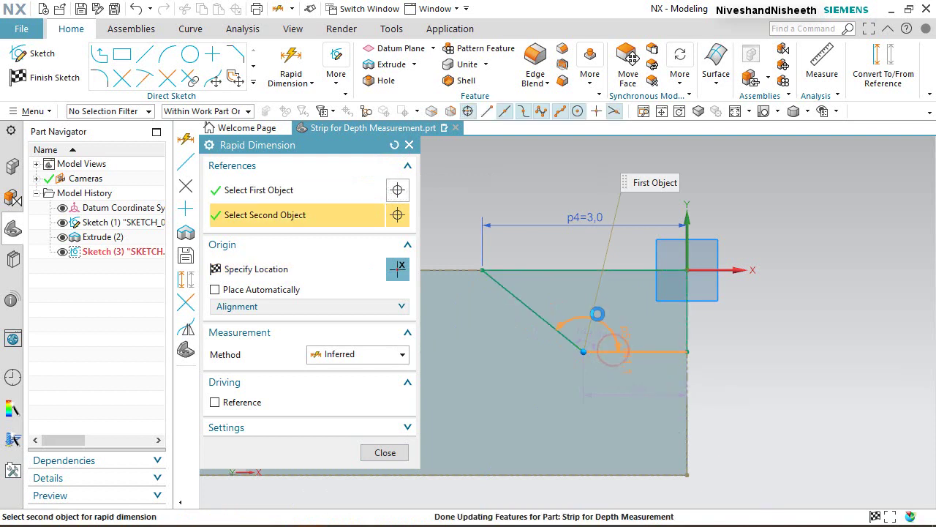
click(604, 322)
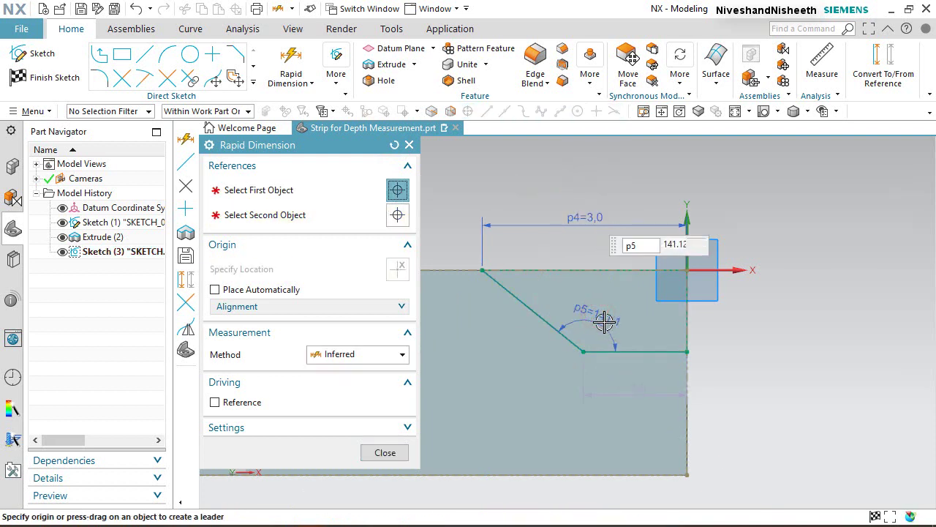
text(120)
key(Return)
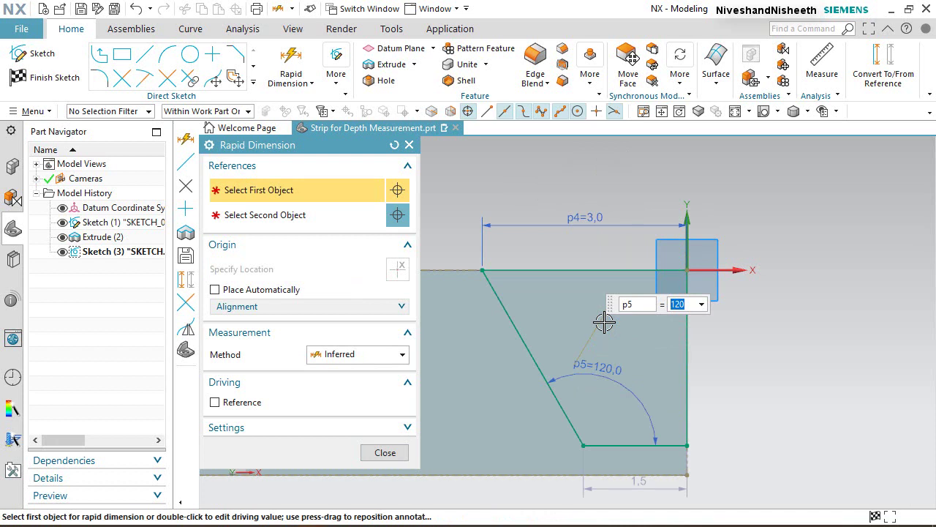
click(385, 452)
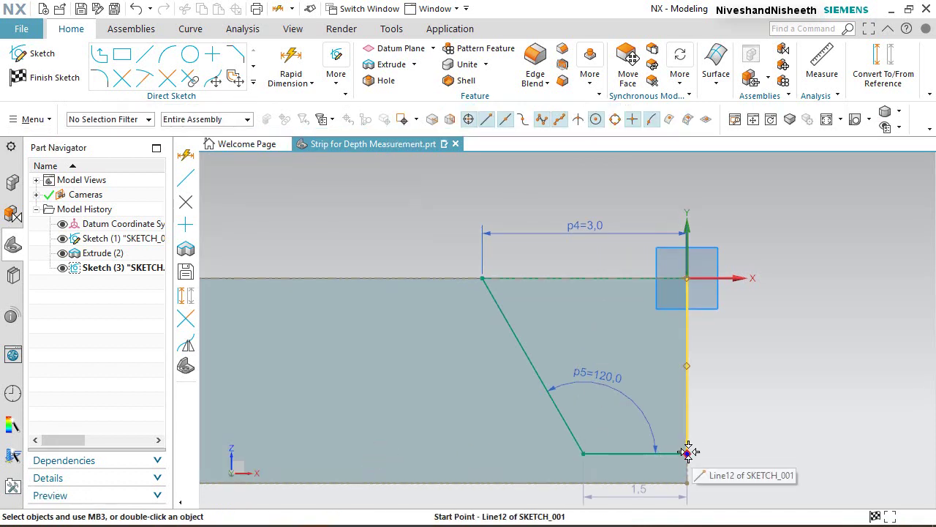
Step: Constrain the outer end point of the profile's lower line to the midpoint of the strip's projected end edge
click(687, 452)
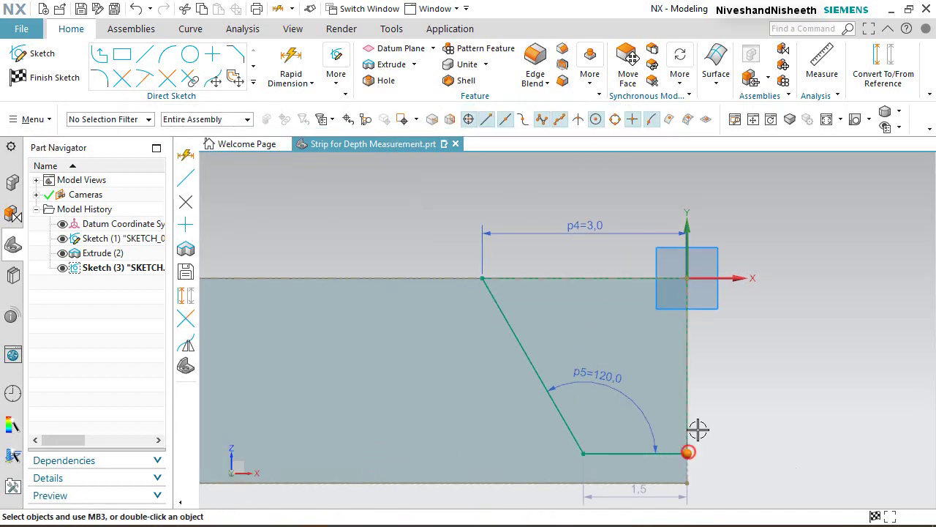
click(686, 379)
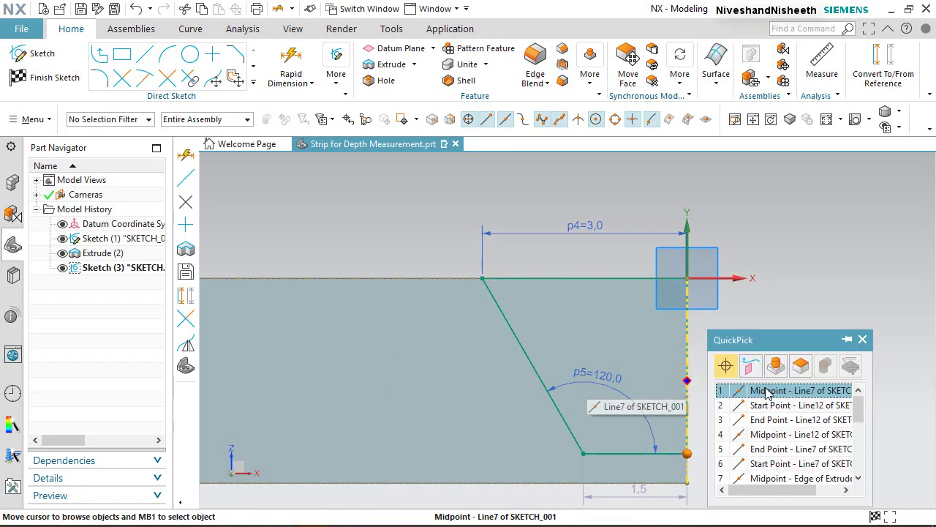
click(713, 389)
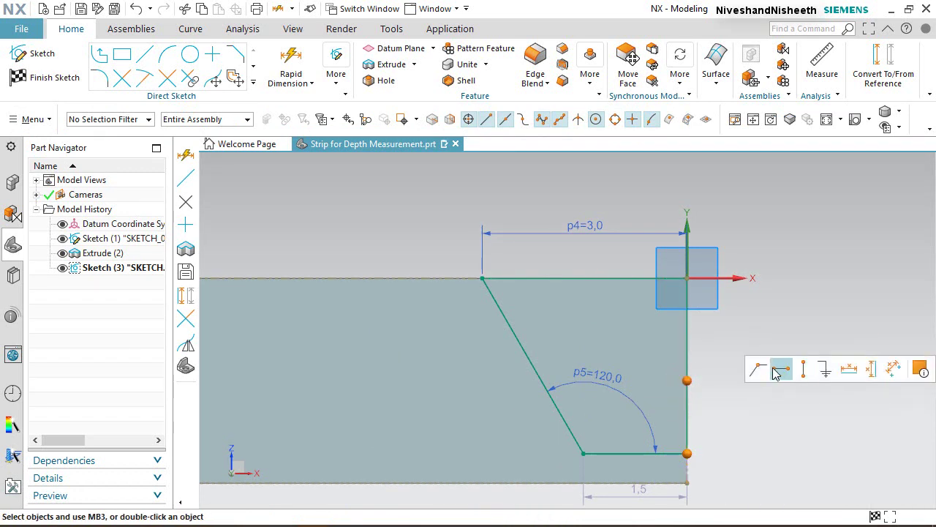
click(765, 371)
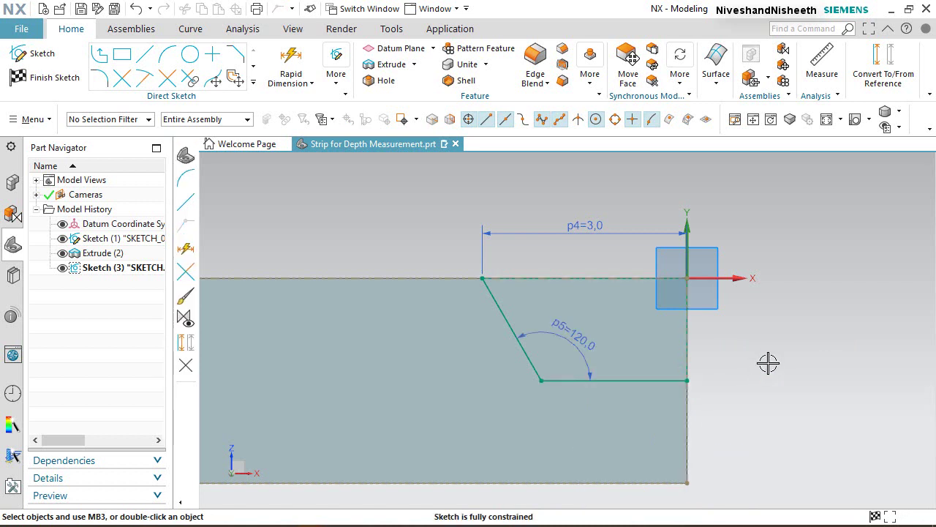
Step: Finish the sketch and orient the model to an isometric view showing the profile at the strip's end
key(ctrl+q)
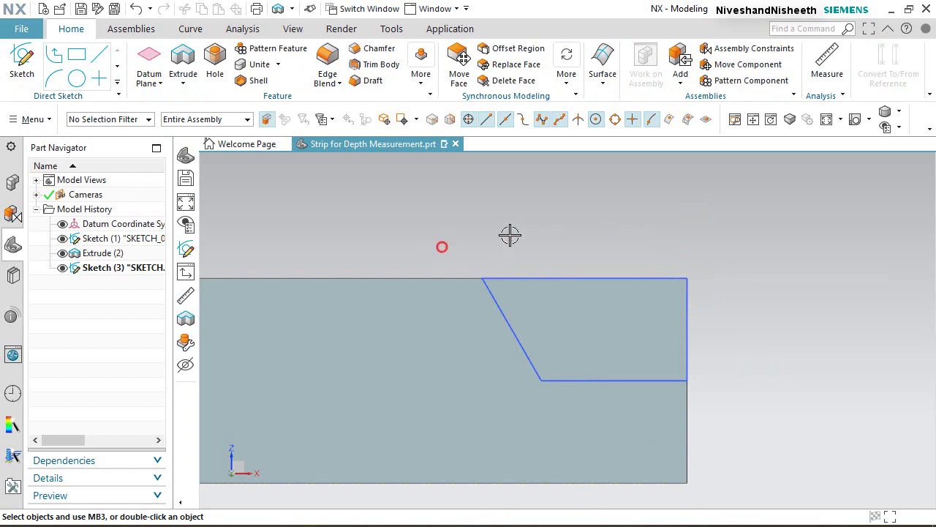
click(870, 121)
click(898, 128)
click(907, 141)
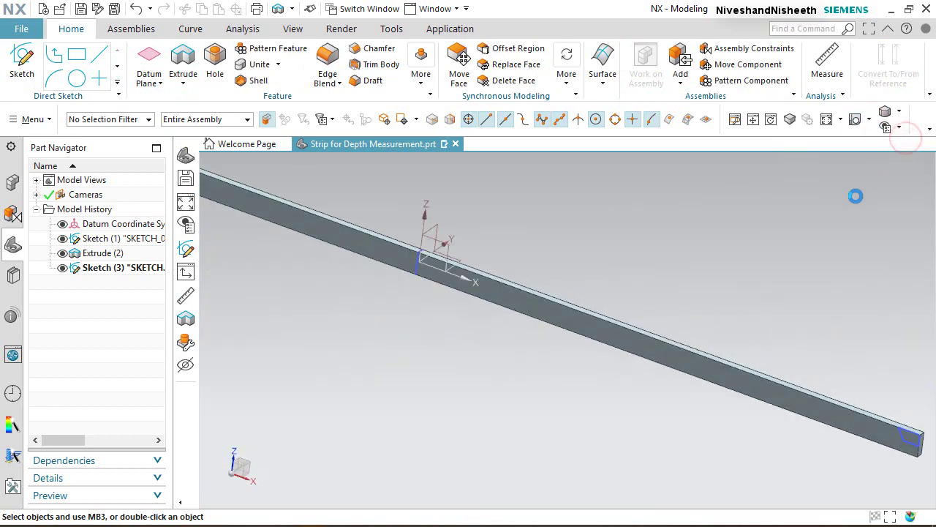
scroll(870, 502, up, 8)
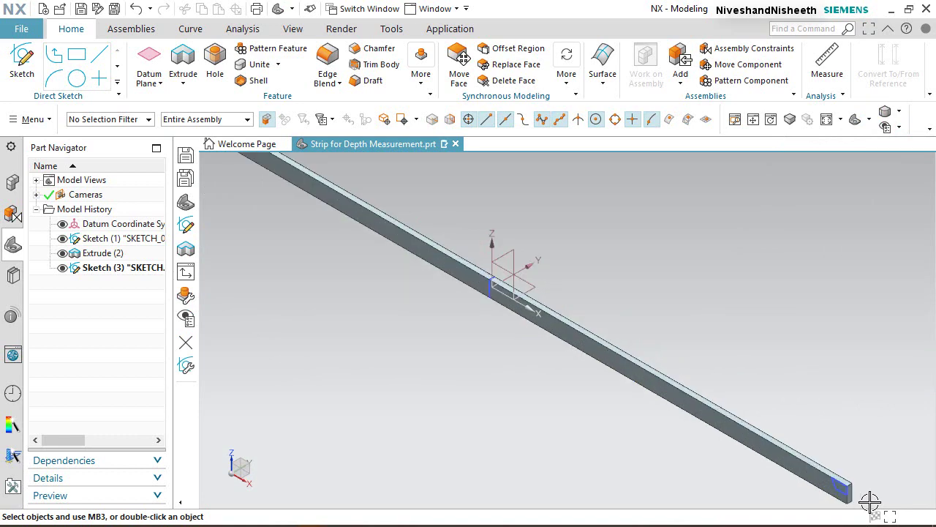
scroll(798, 441, up, 2)
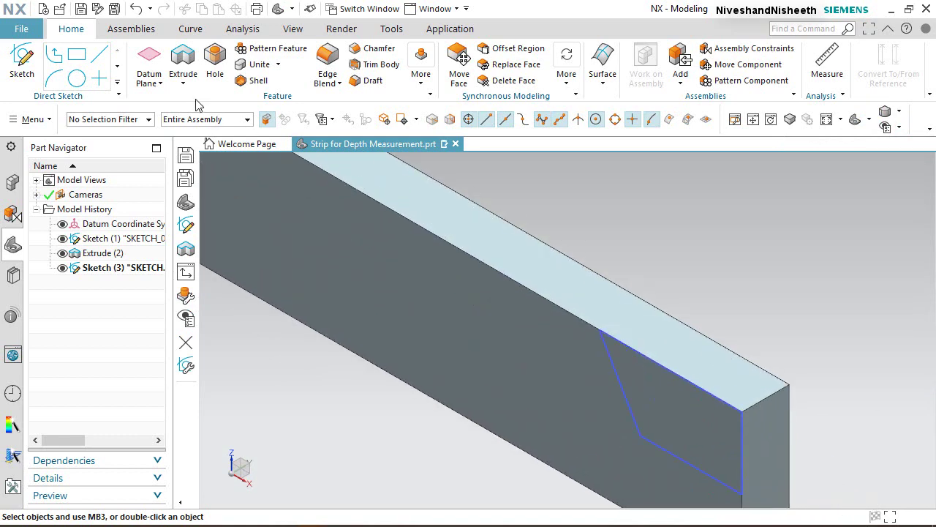
Step: Extrude the corner profile 25 mm in the reversed direction as a Subtract from the strip's end, and hide its sketch
click(182, 58)
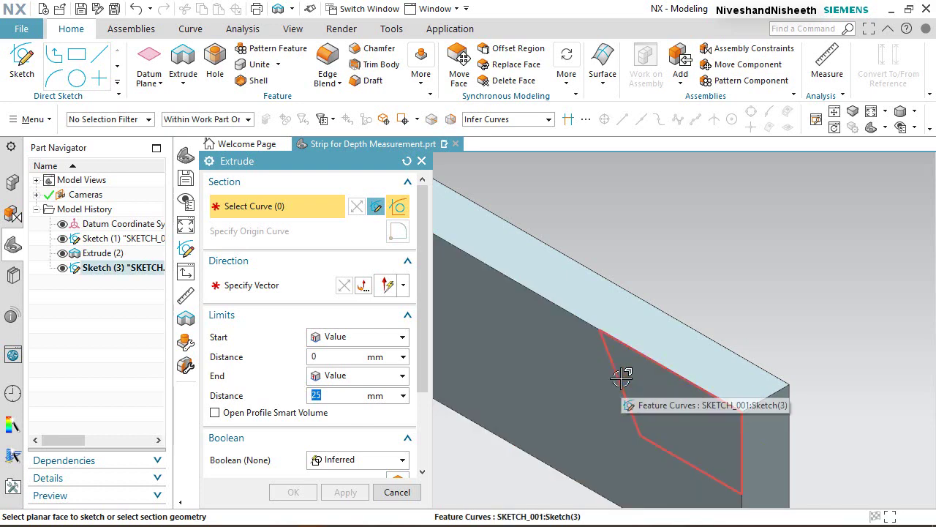
click(619, 375)
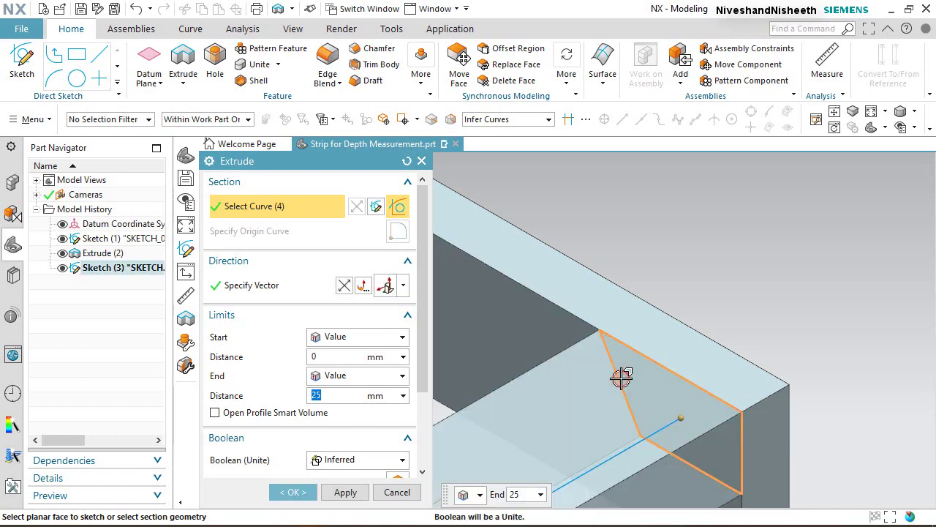
click(342, 284)
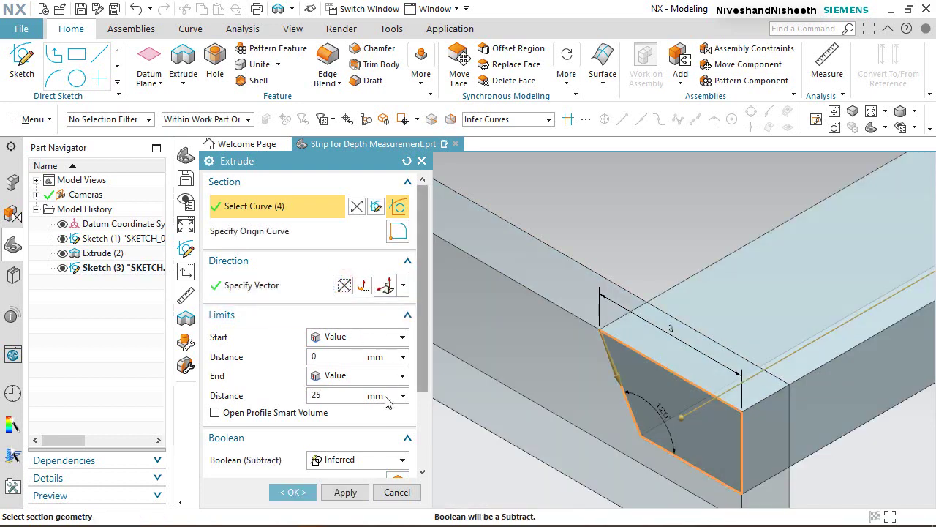
click(371, 461)
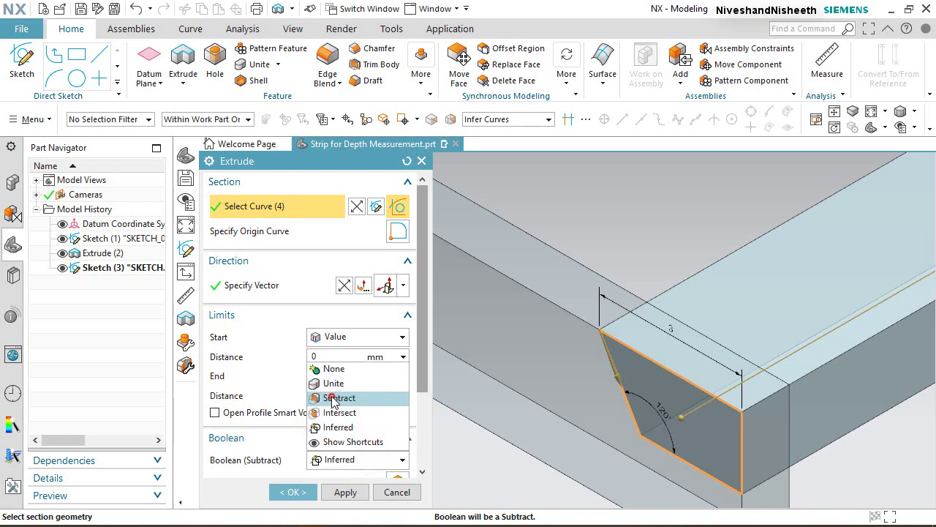
click(330, 395)
click(292, 492)
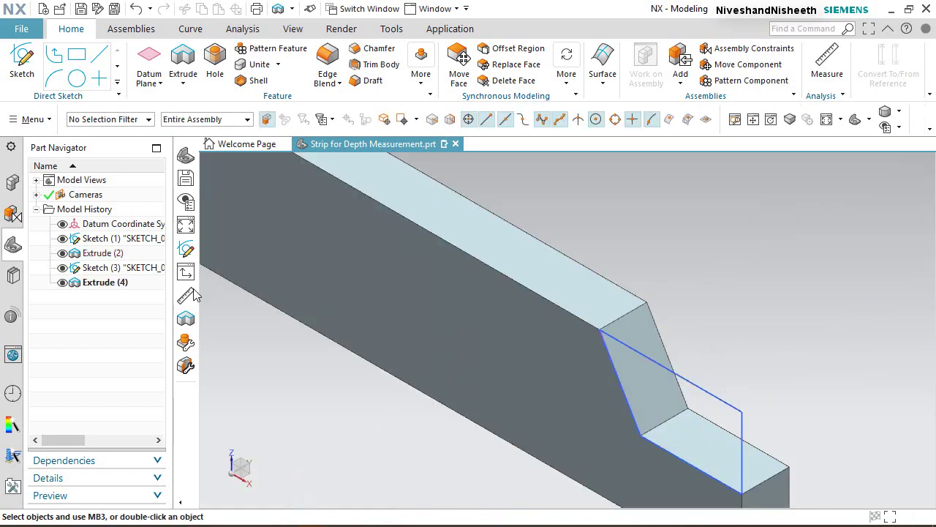
click(63, 268)
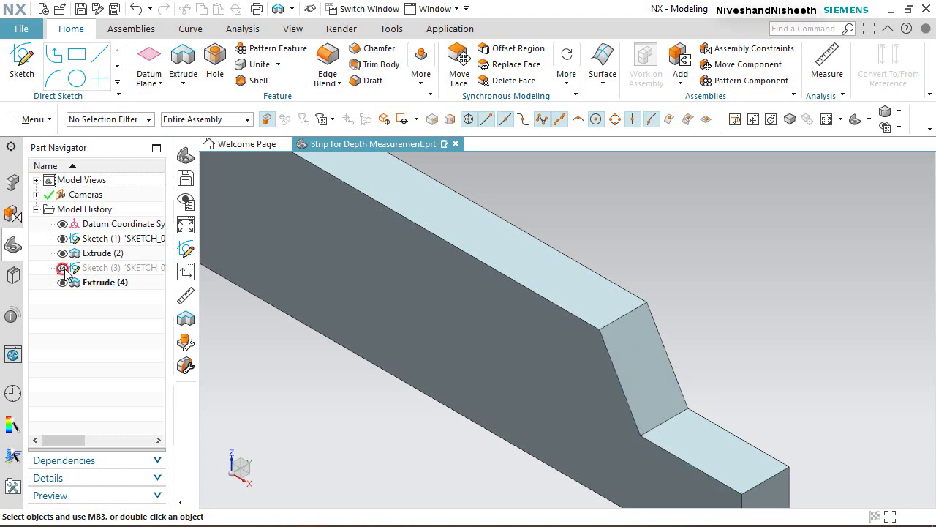
Step: Apply a 0.5 mm radius Edge Blend to the inner edge where the sloping cut face meets the lower step
click(680, 251)
scroll(668, 272, down, 2)
scroll(765, 410, up, 2)
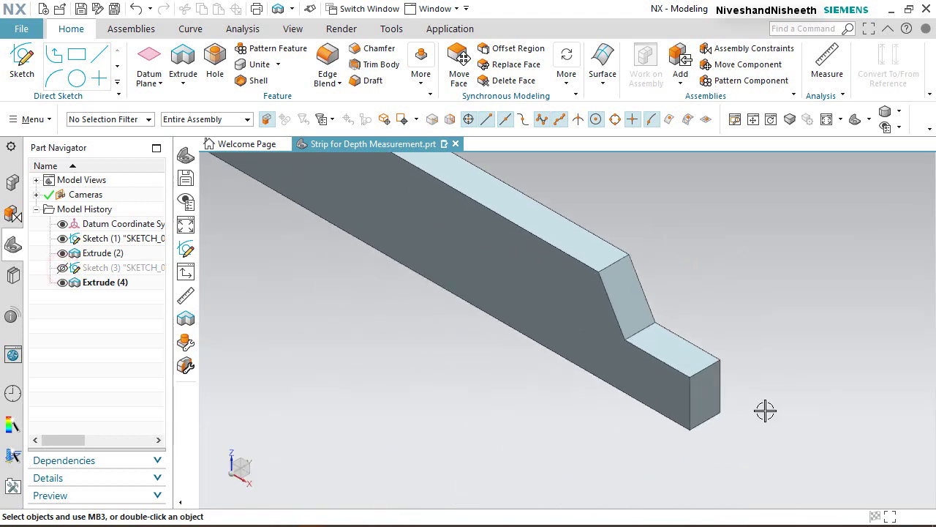
click(319, 65)
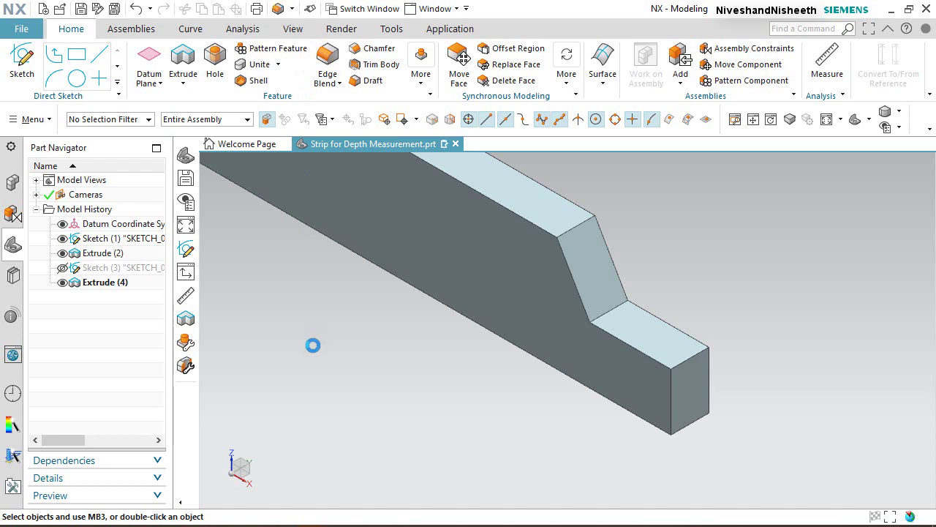
text(.5)
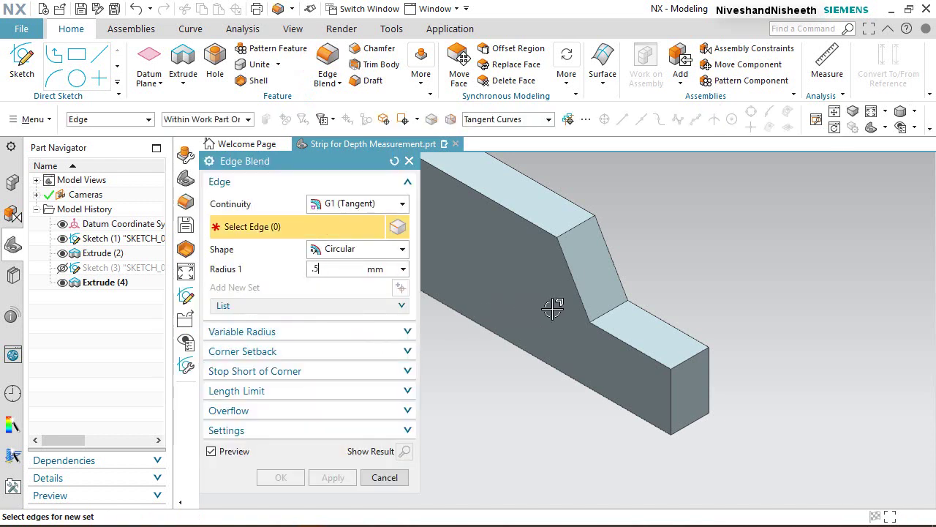
click(608, 315)
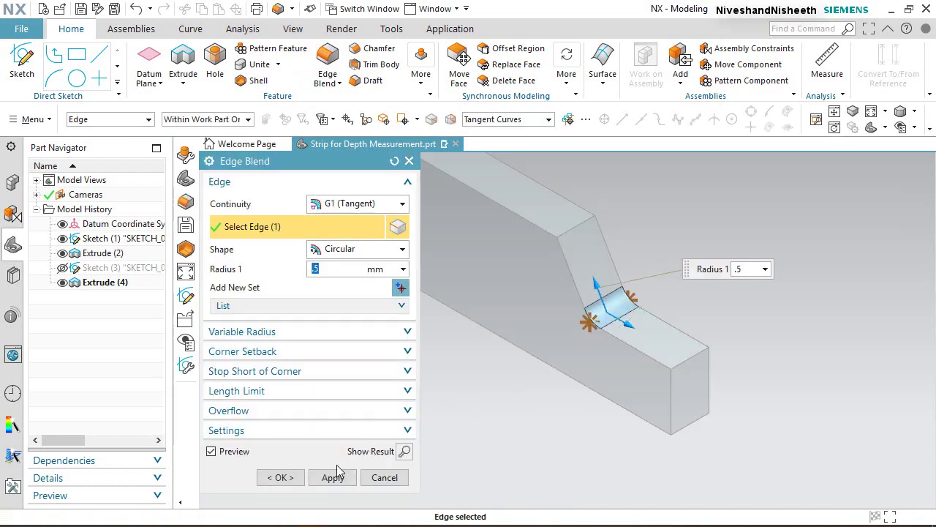
click(280, 477)
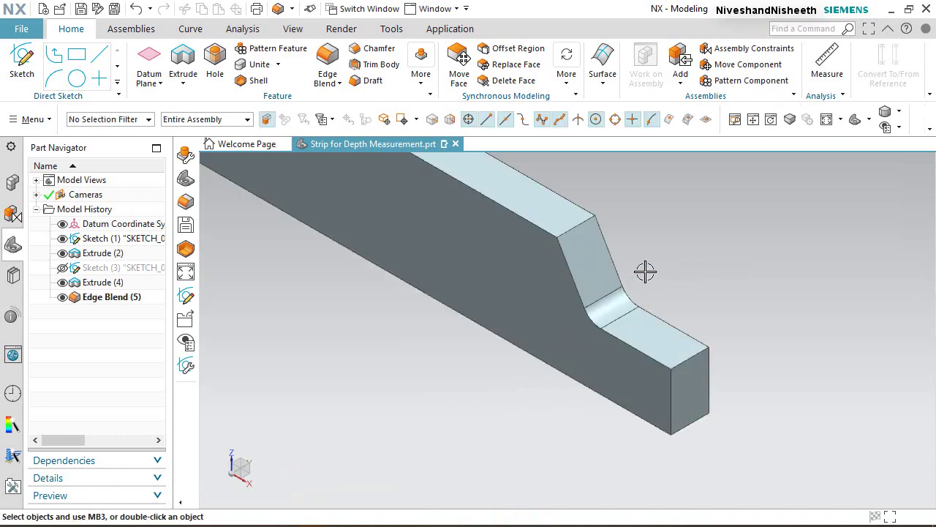
Step: Fit the whole strip in view, save the part Strip for Depth Measurement and close it
click(827, 119)
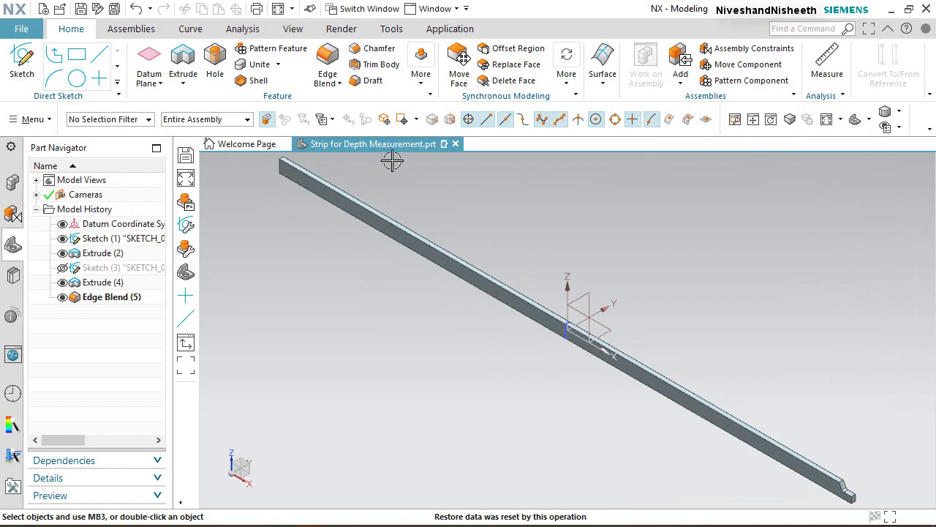
click(85, 10)
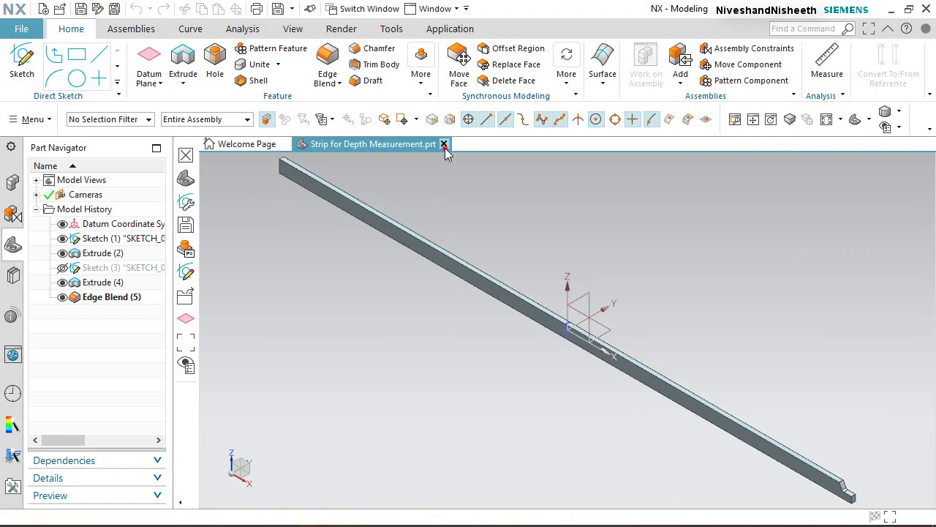
click(444, 145)
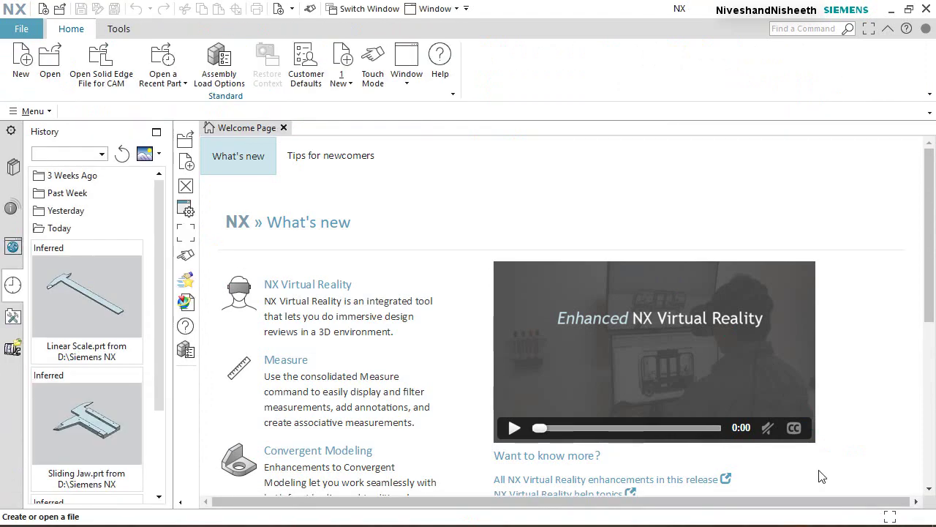
Step: Create a new part, model1.prt, from the millimetre Model template in the Vernier Caliper folder
click(24, 59)
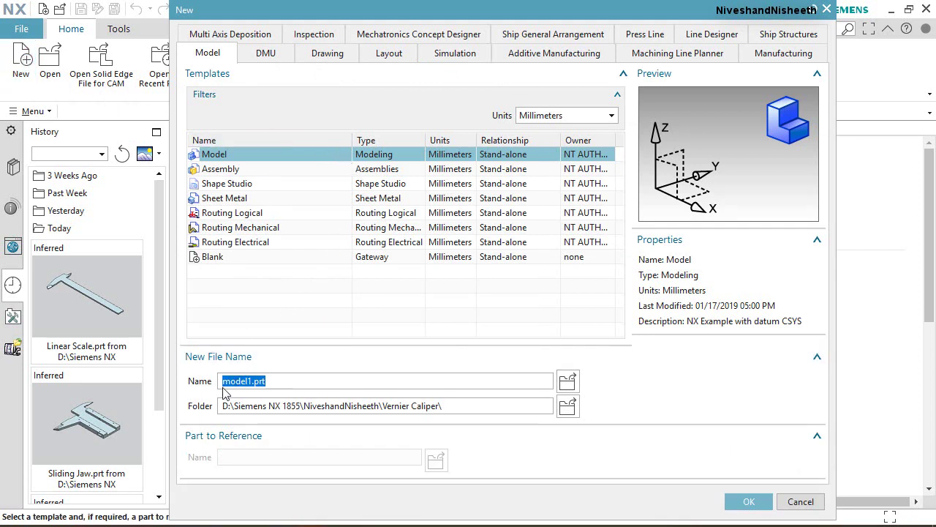
click(760, 505)
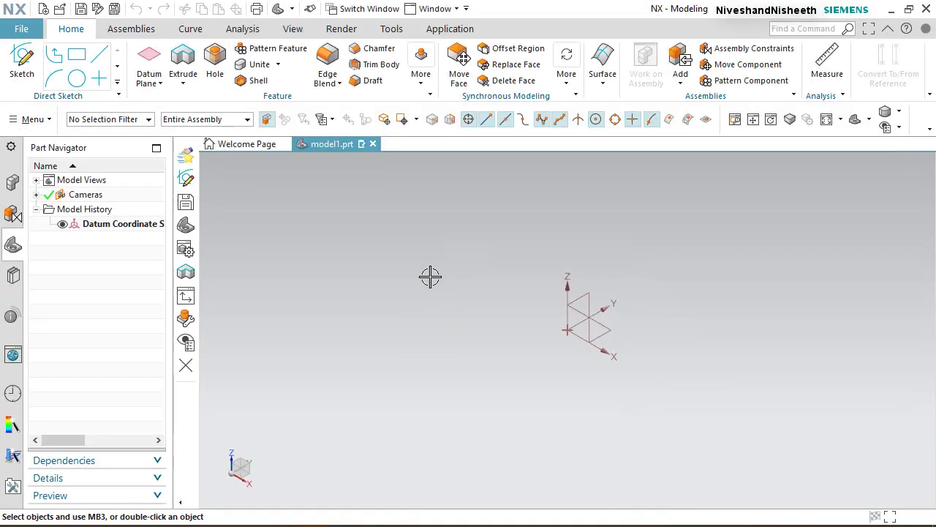
Step: Configure the PMI dimension units to five decimal places with a period as the decimal delimiter
click(27, 28)
click(114, 145)
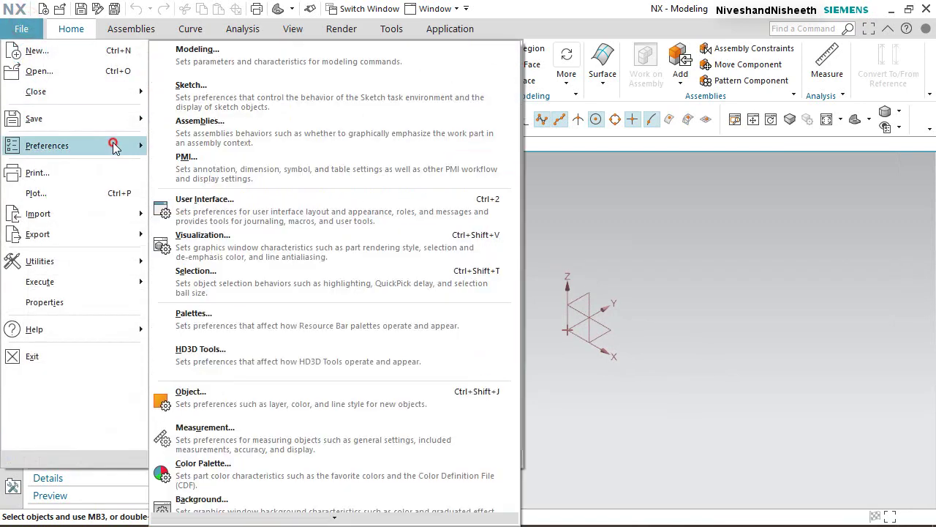
click(245, 166)
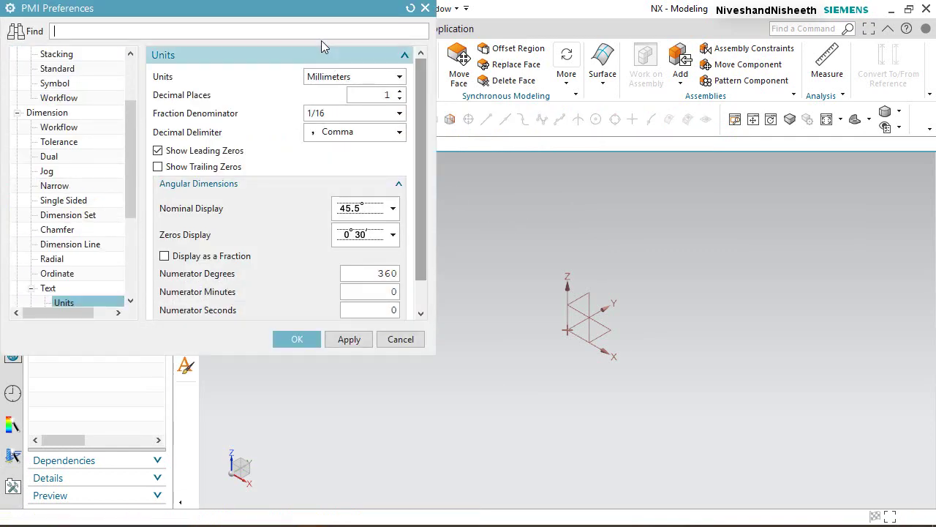
drag(307, 6, 508, 148)
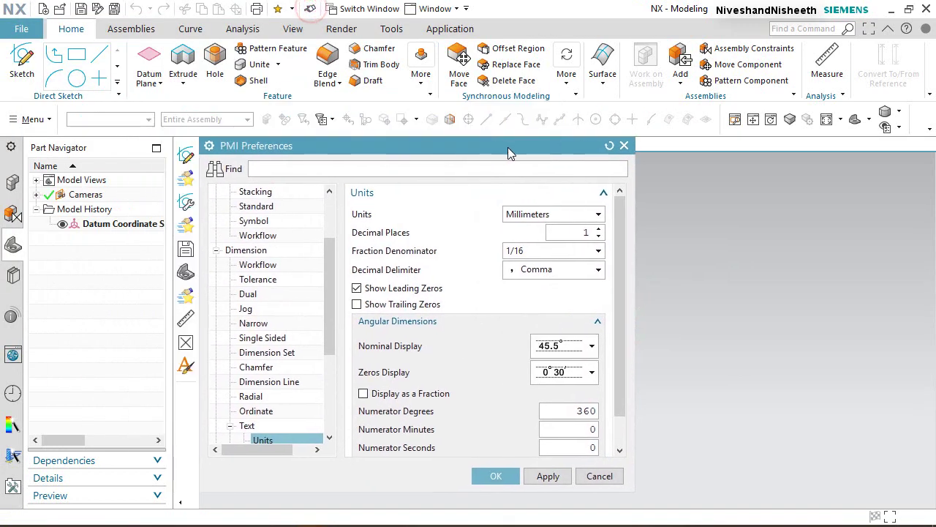
click(597, 229)
click(598, 229)
click(598, 229)
click(588, 270)
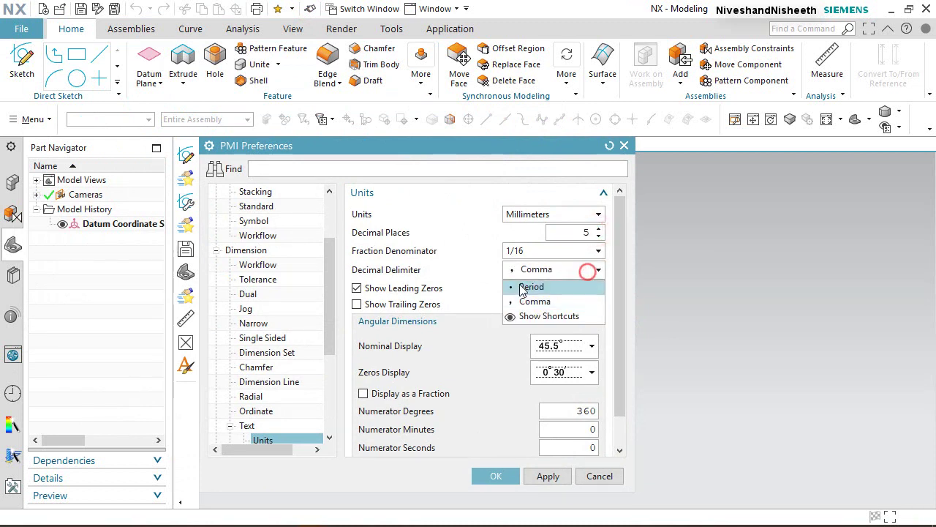
click(527, 287)
click(496, 476)
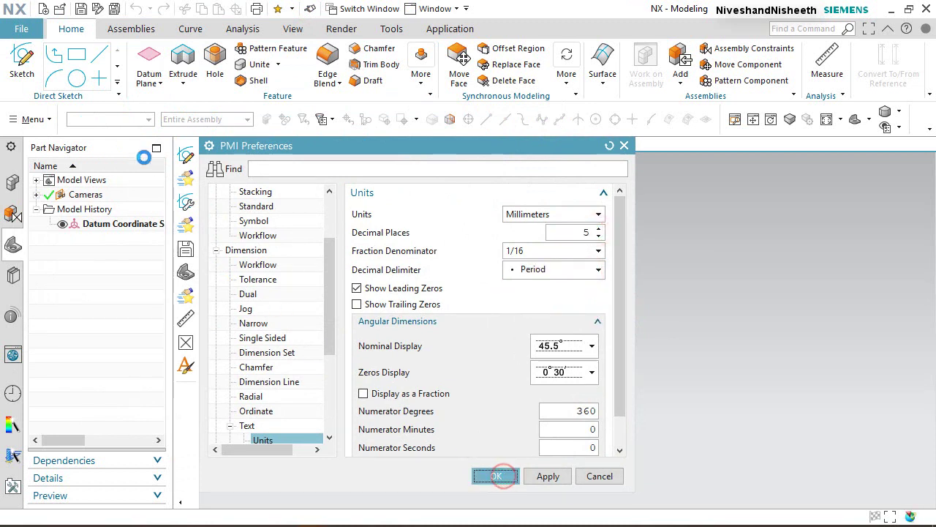
Step: Set the sketch preferences to label dimensions by Value
click(20, 30)
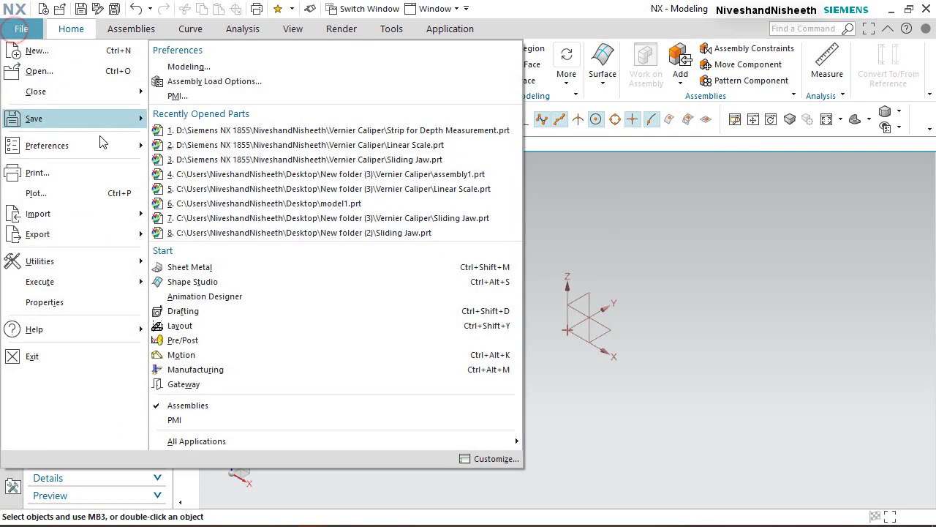
click(107, 147)
click(175, 100)
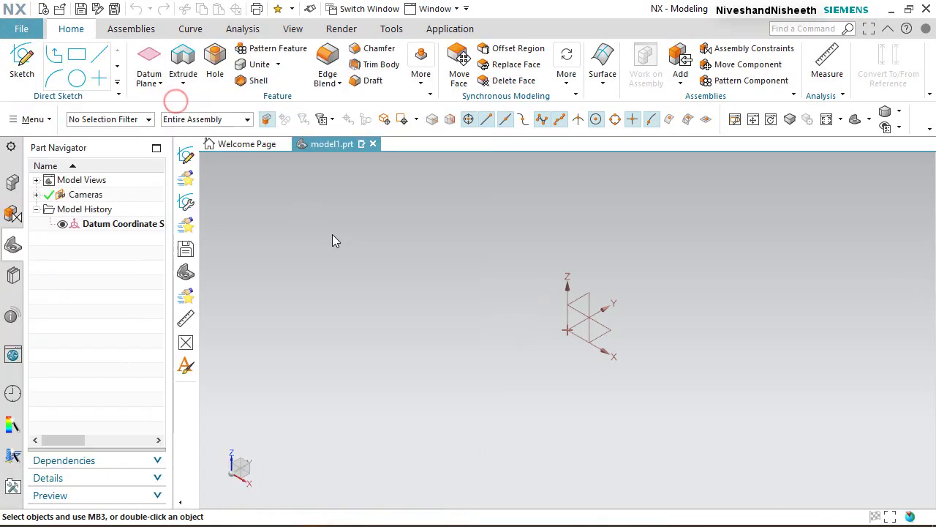
click(367, 213)
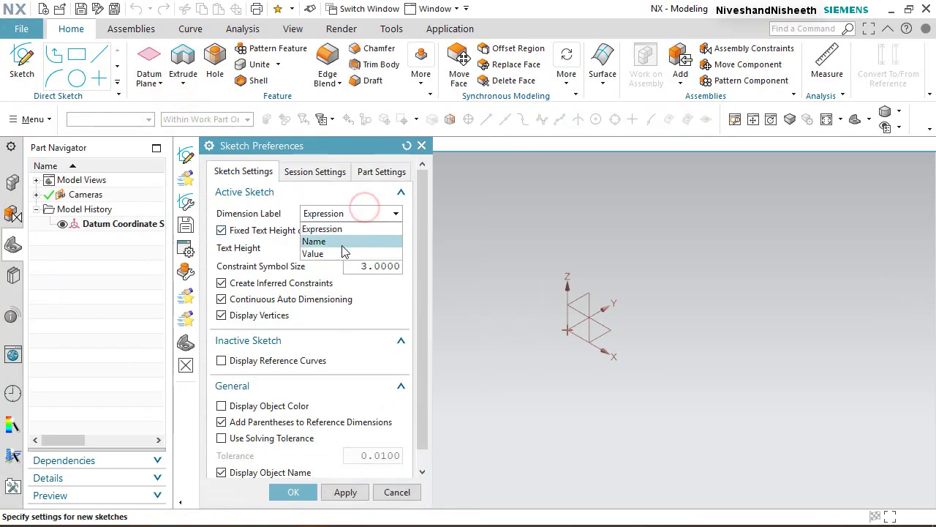
click(340, 249)
click(294, 493)
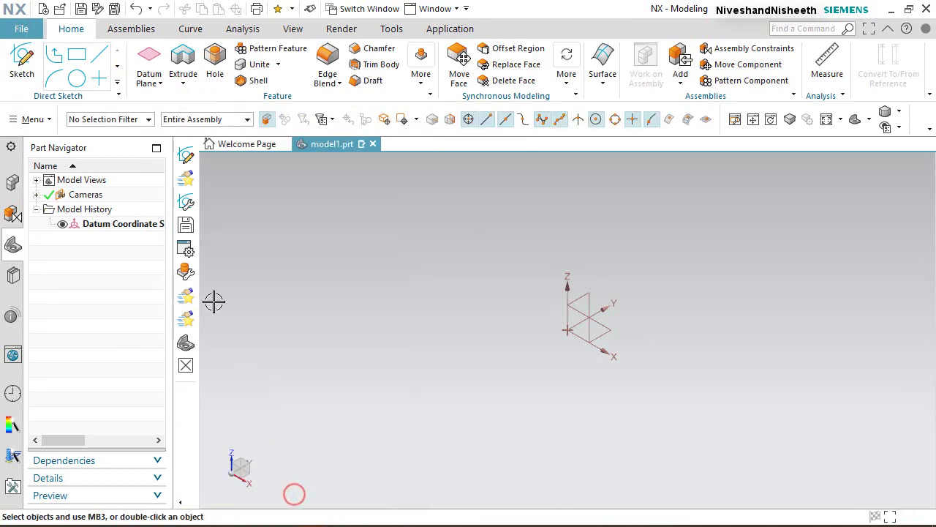
Step: Start a new sketch on the XY plane of the datum coordinate system
click(19, 57)
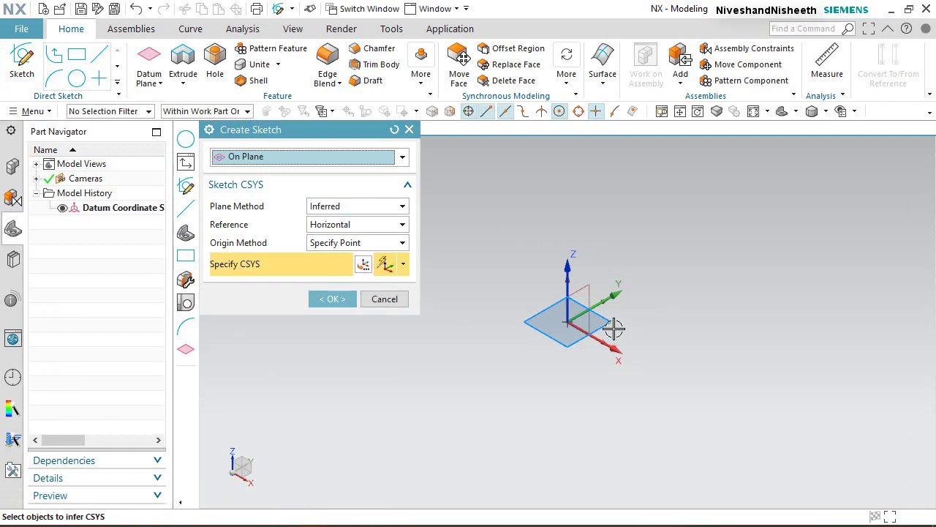
click(335, 299)
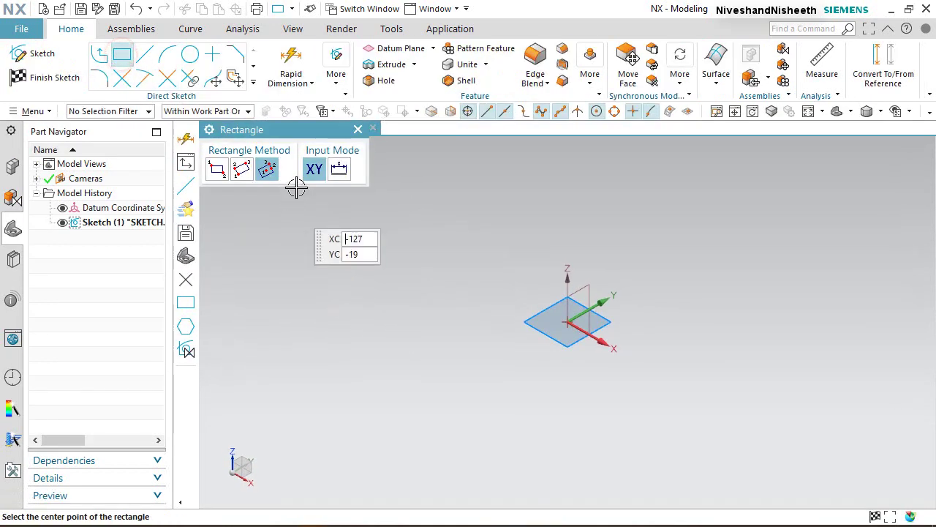
Step: Sketch a rectangle centred on the sketch origin, about 100 mm by 58 mm, with its long sides parallel to the X axis
click(568, 319)
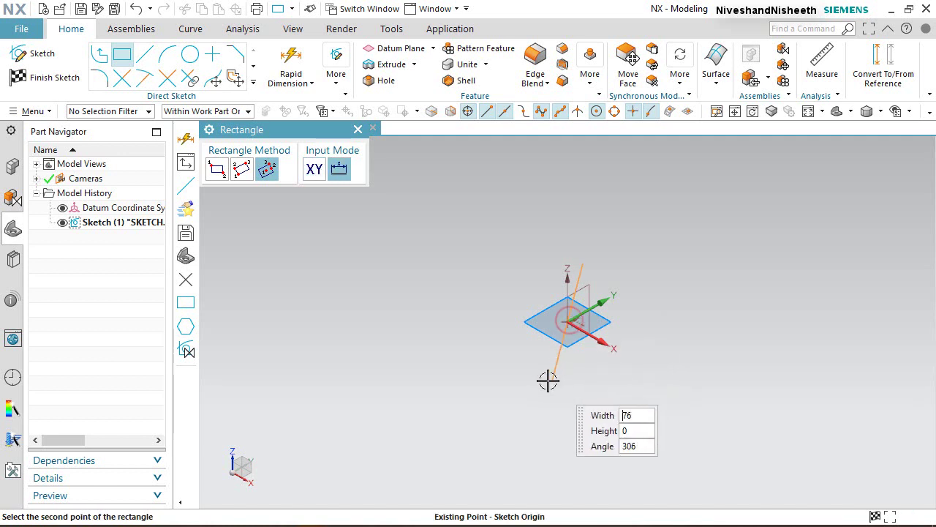
click(514, 356)
click(600, 408)
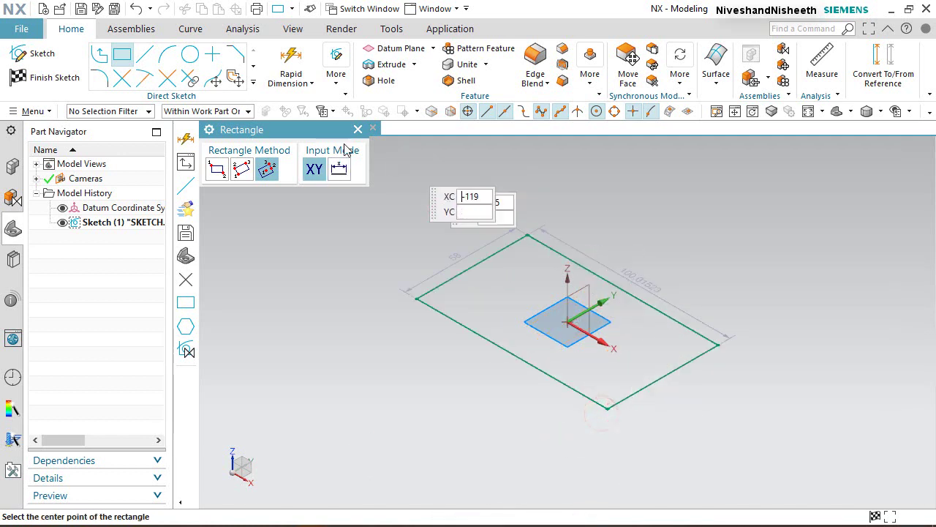
key(Escape)
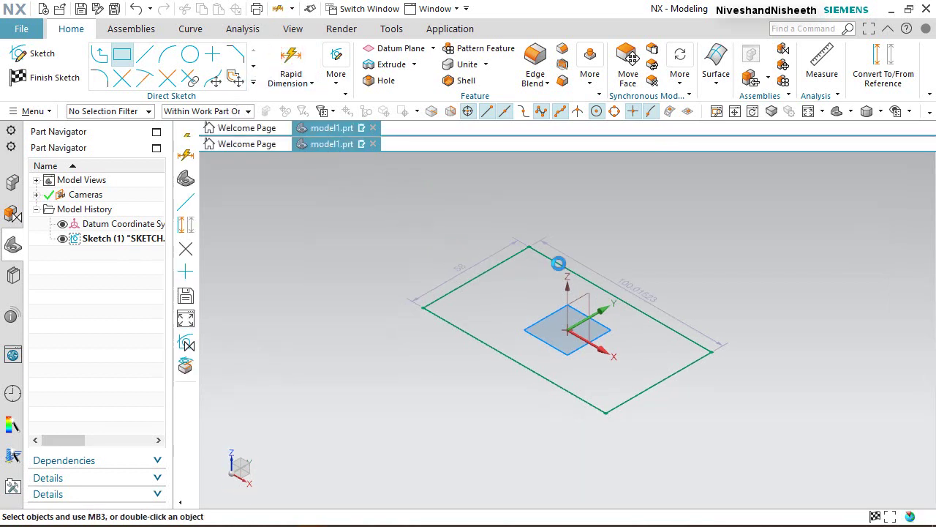
Step: Dimension the long side of the rectangle and set it to 16 mm
key(d)
click(560, 265)
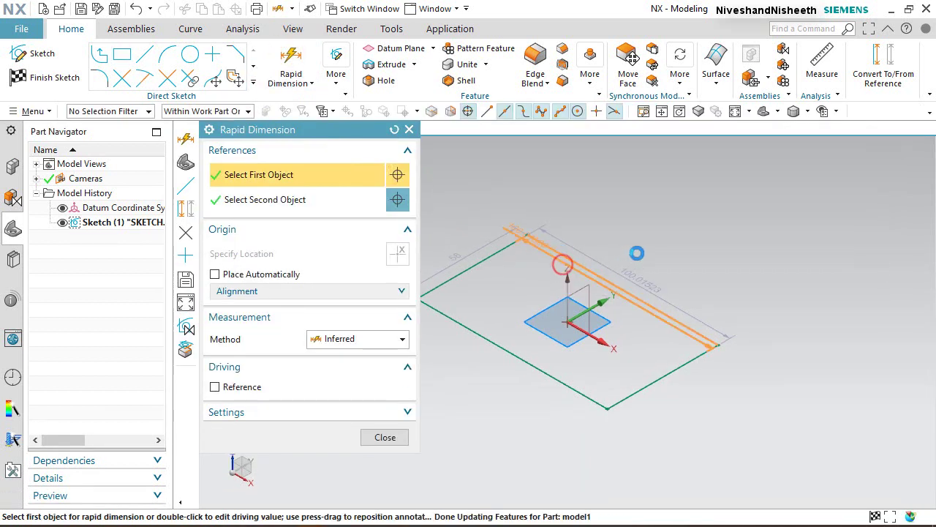
click(637, 252)
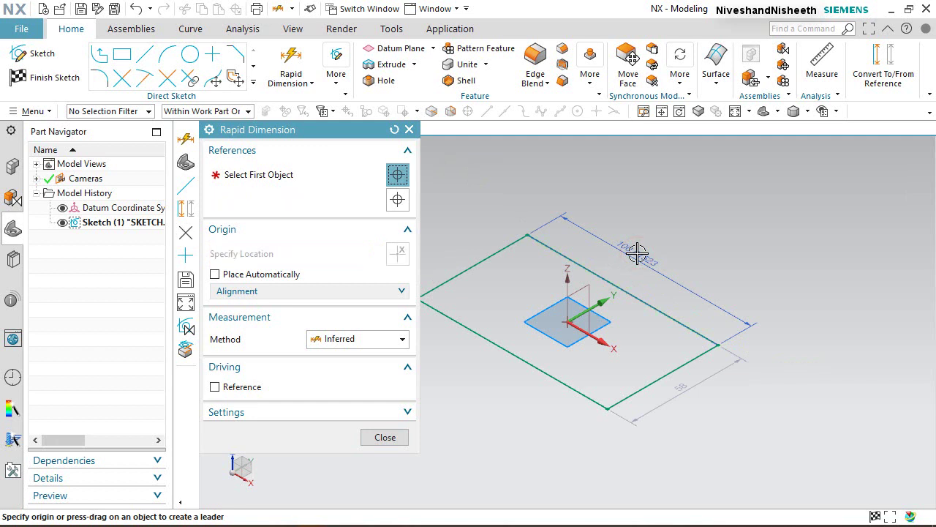
text(16)
key(Return)
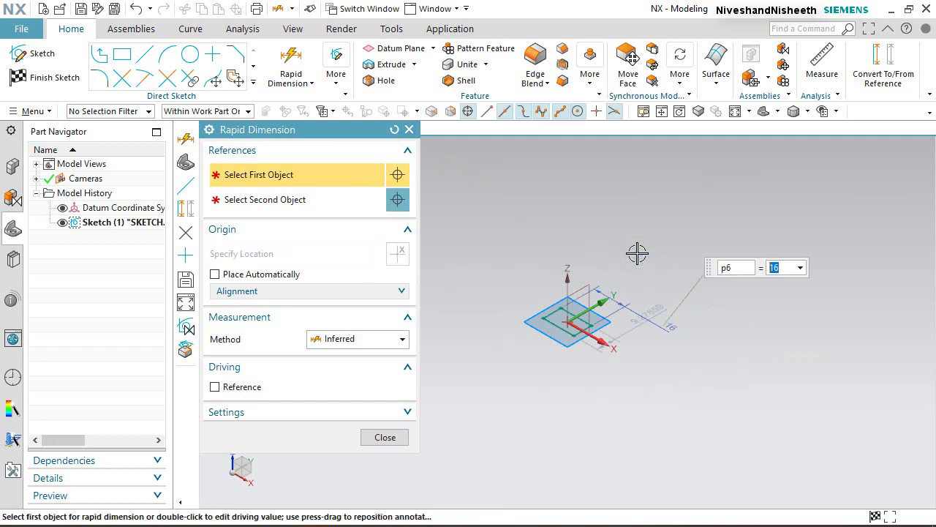
Step: Dimension the short side of the rectangle and set it to 4.76 mm
scroll(560, 316, down, 5)
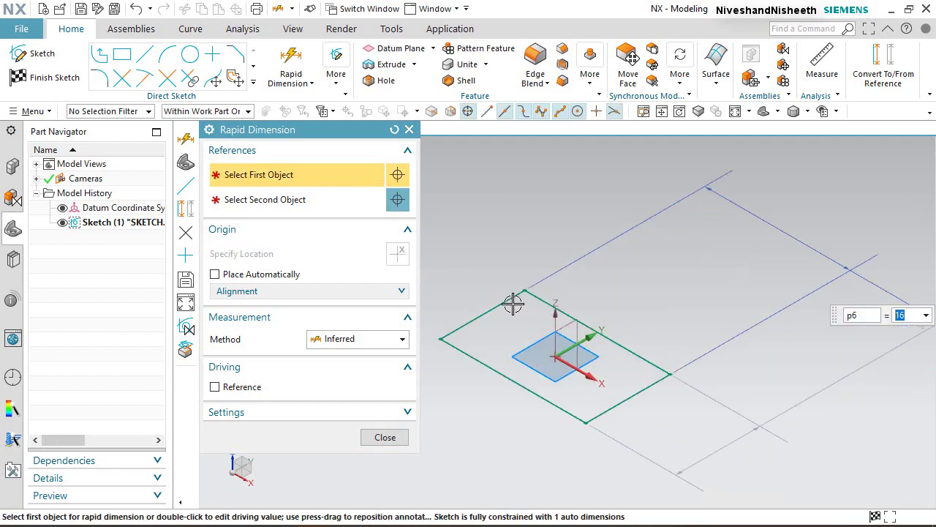
click(505, 300)
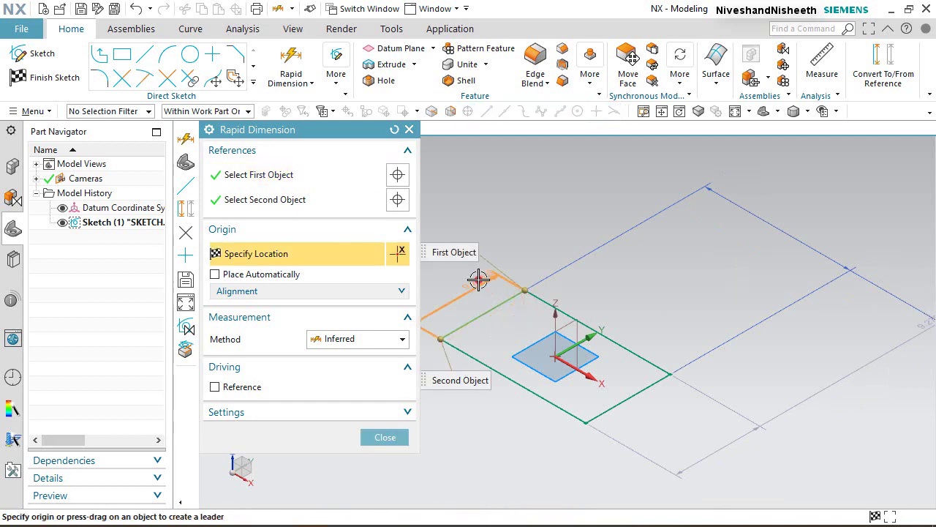
click(559, 263)
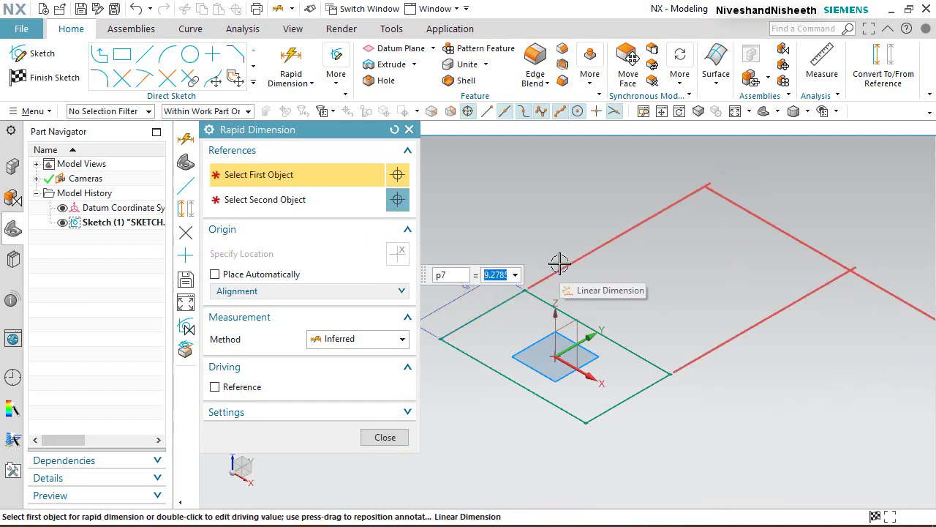
text(4.76)
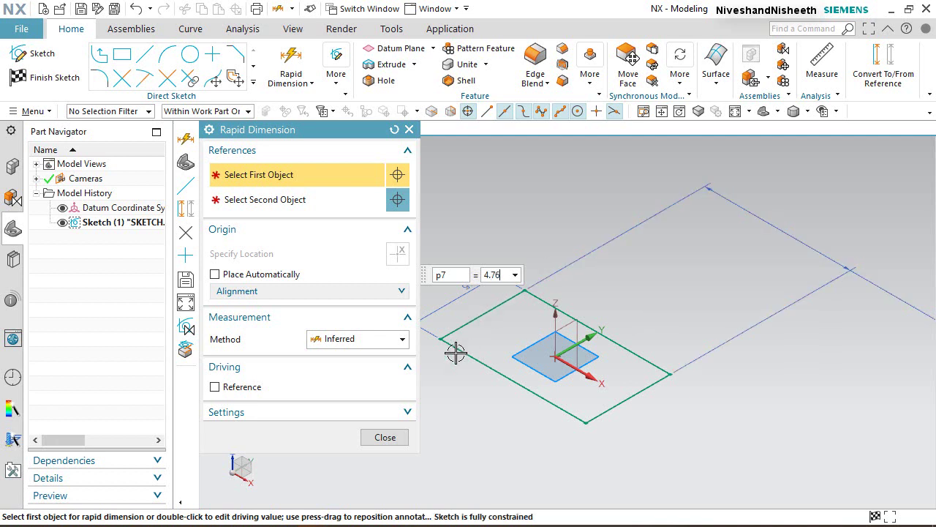
key(Return)
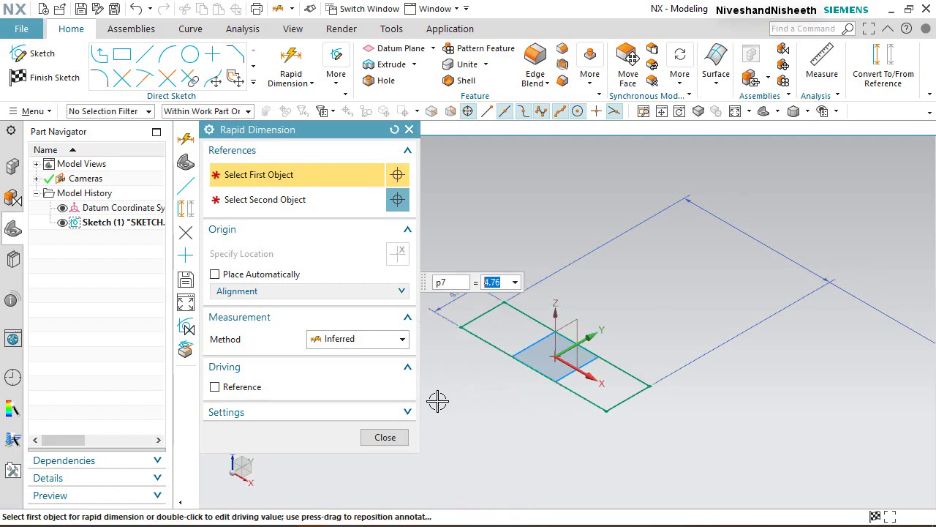
click(384, 436)
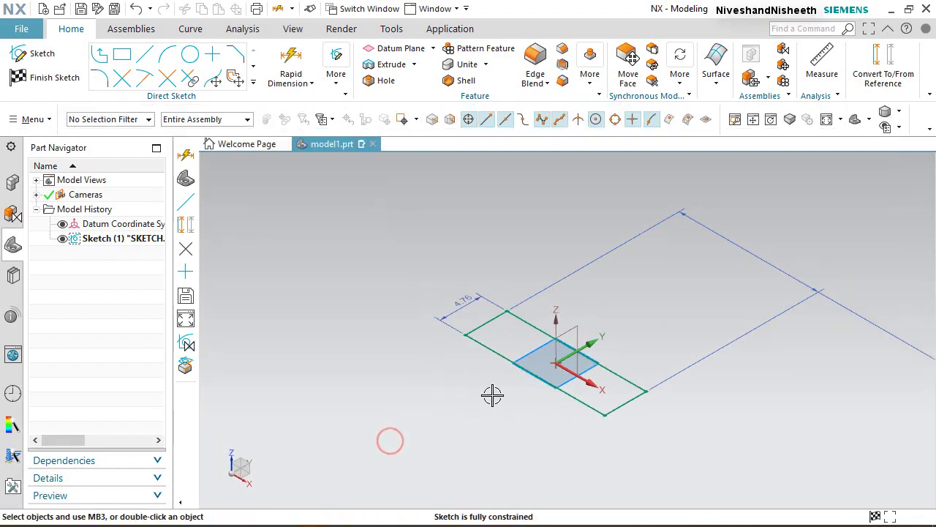
Step: Move the 16 mm dimension closer to the rectangle and finish the sketch
mouse_move(870, 314)
mouse_down()
mouse_move(752, 244)
mouse_move(668, 297)
mouse_move(668, 272)
mouse_up()
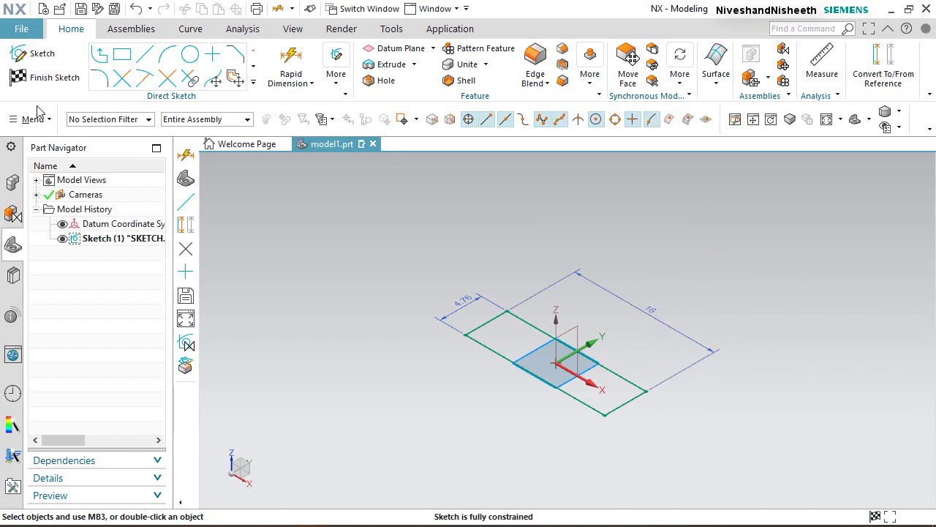
click(42, 77)
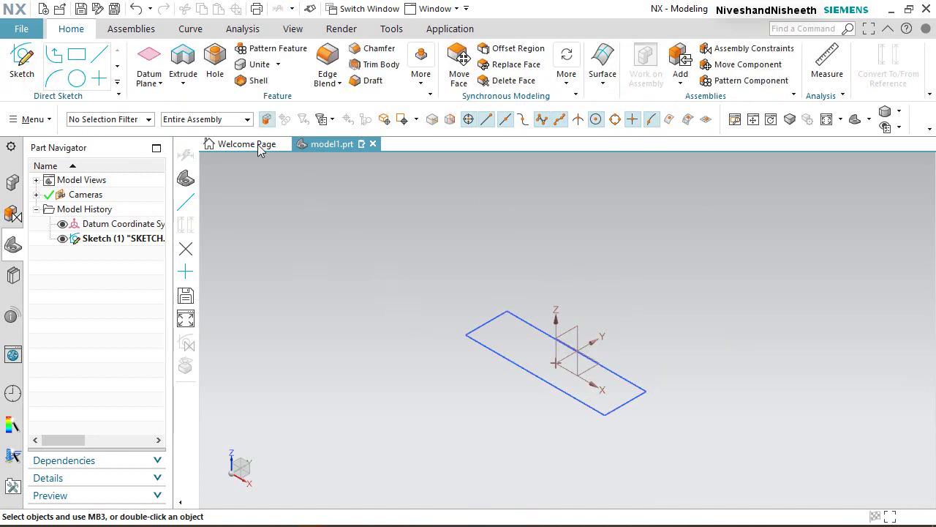
Step: Extrude the rectangle symmetrically about the sketch plane with a distance of 1.5/2 mm
click(183, 62)
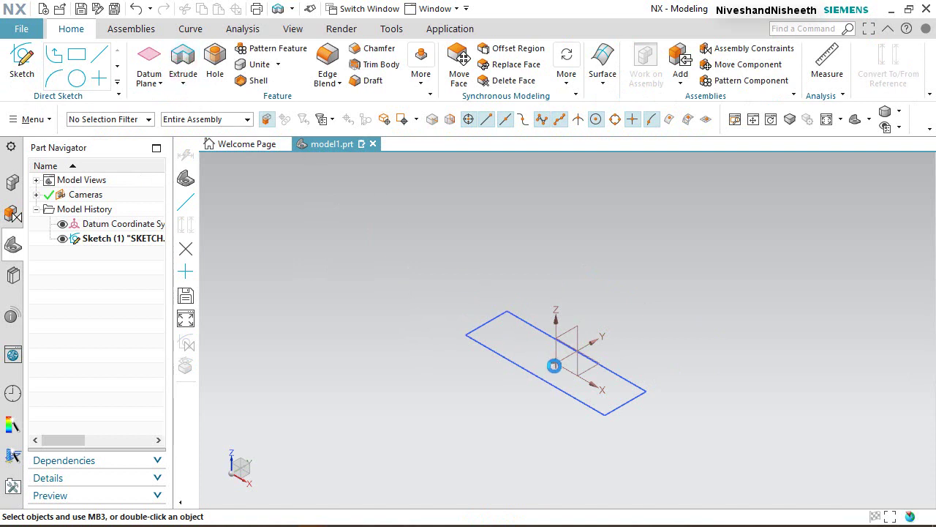
click(616, 372)
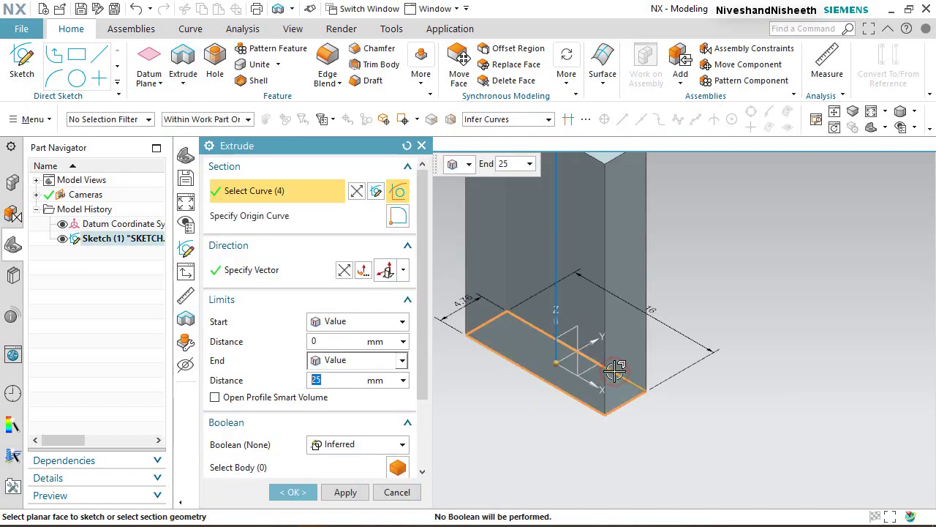
click(393, 323)
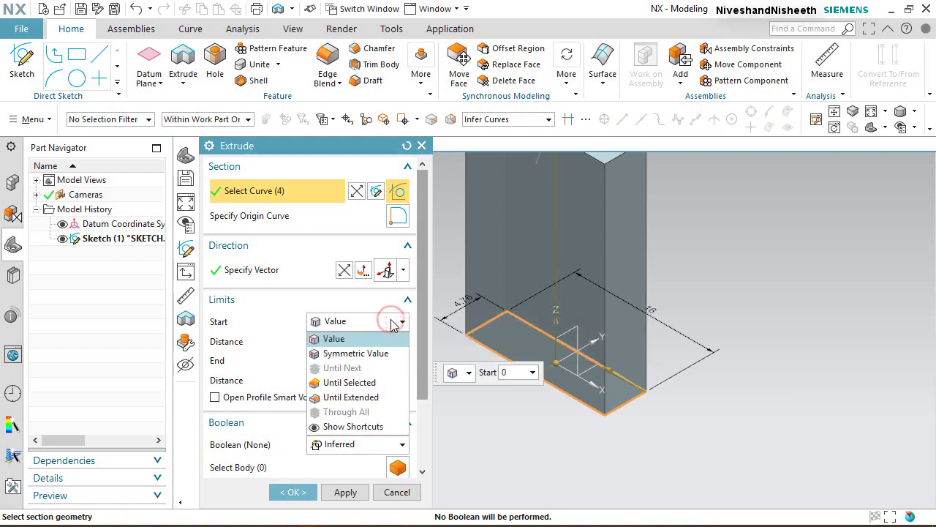
click(378, 353)
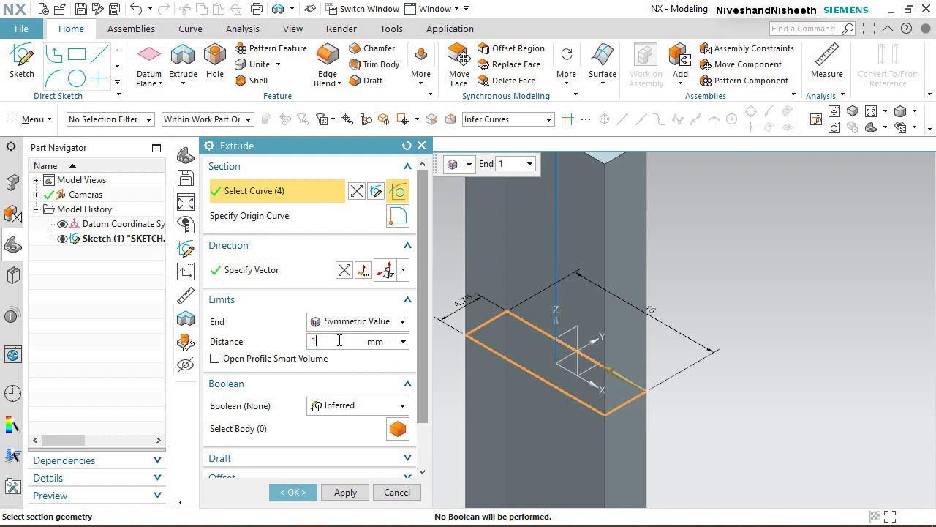
text(1.5/2)
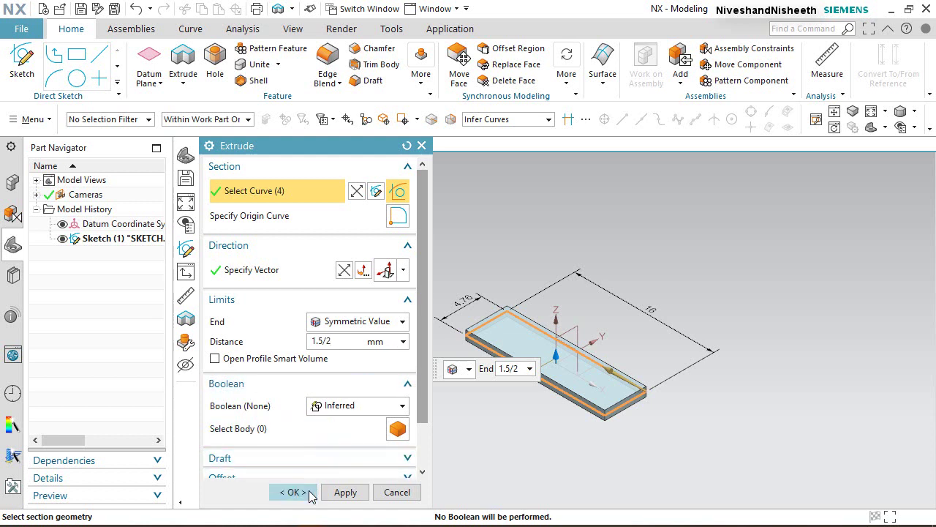
click(293, 492)
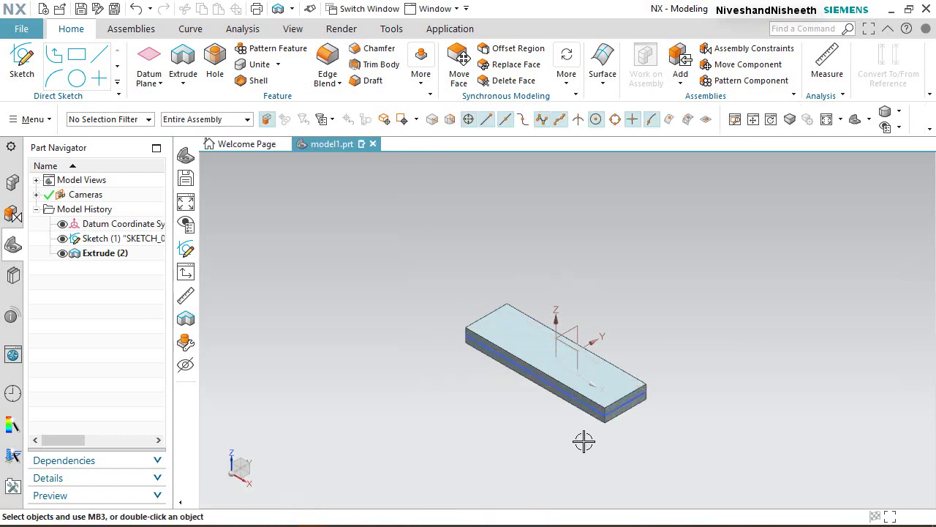
Step: Hide the base sketch of the extruded plate
scroll(583, 442, up, 3)
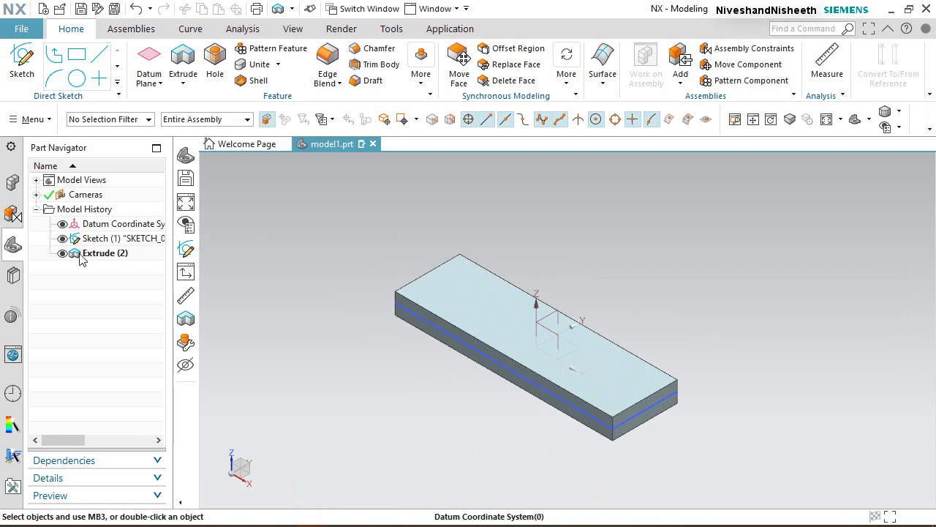
click(63, 240)
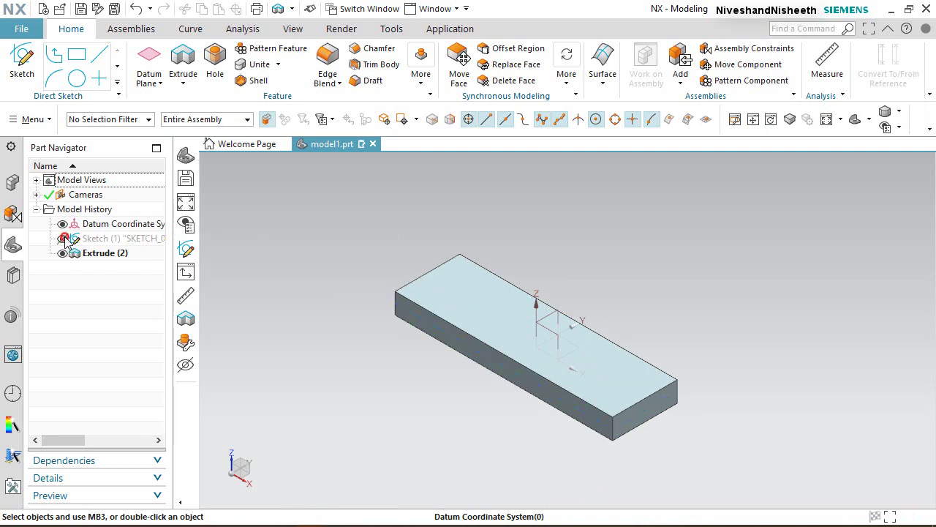
right_click(645, 298)
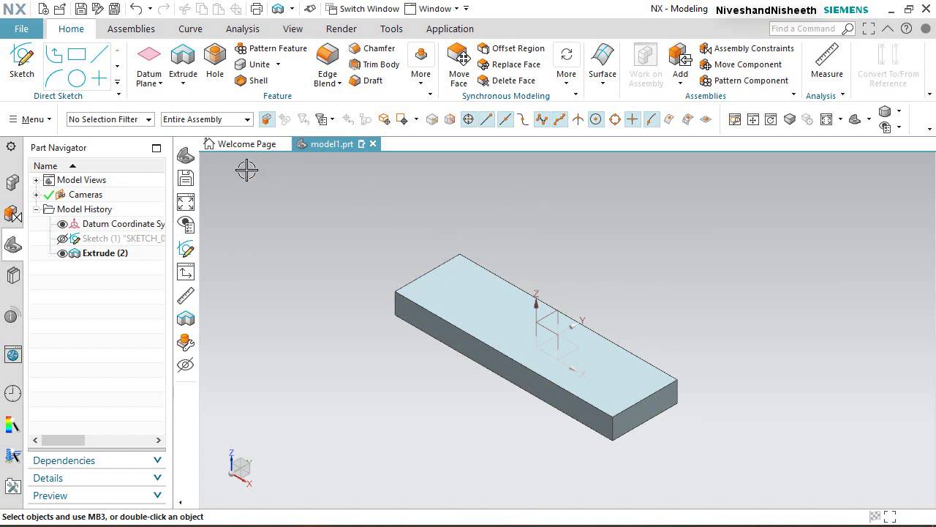
Step: Set up a simple general hole with a diameter of 1.59 mm and a Through Body depth limit
click(214, 62)
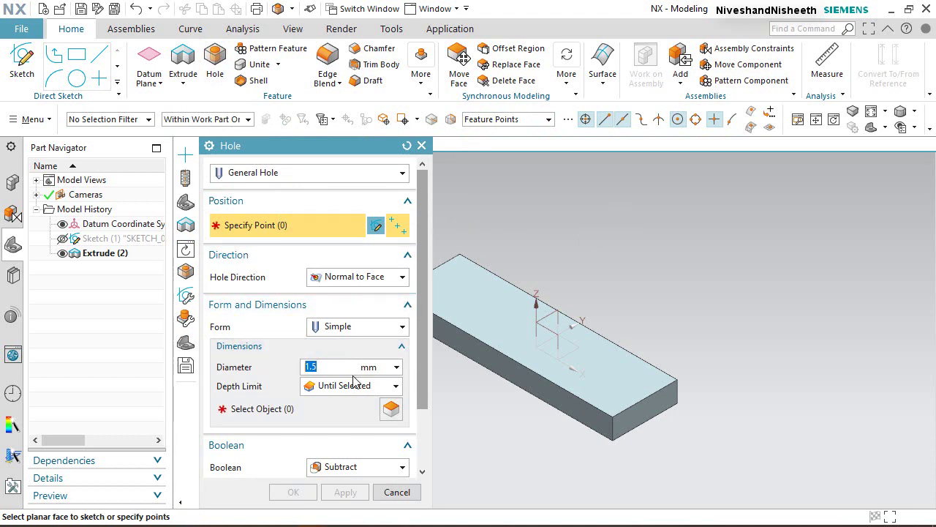
click(384, 390)
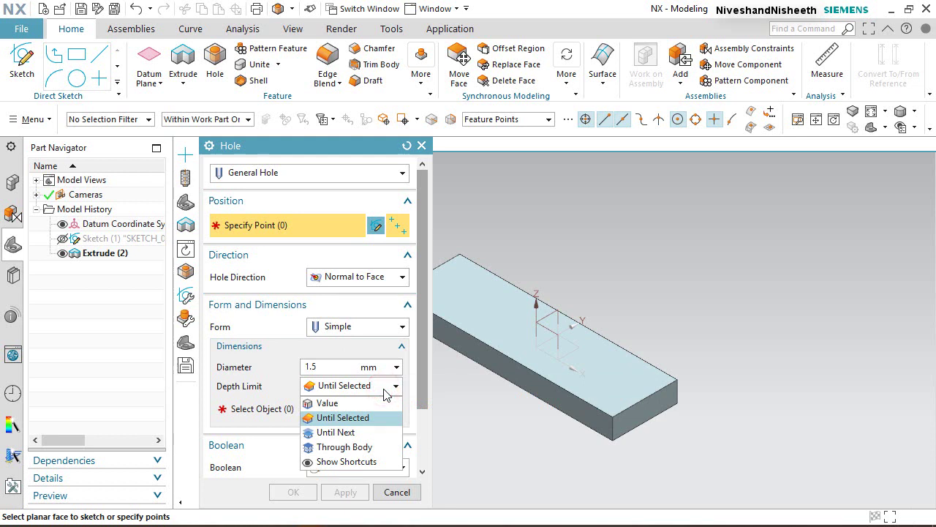
click(363, 446)
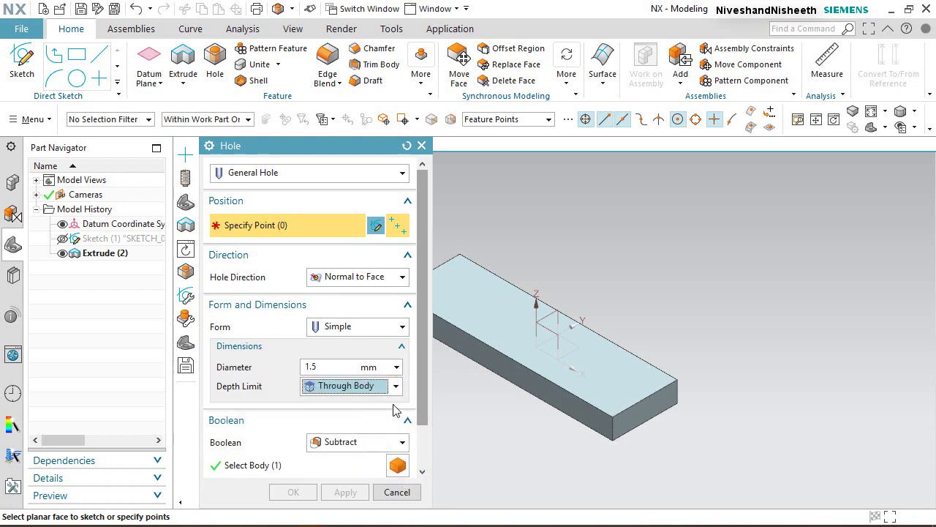
click(341, 367)
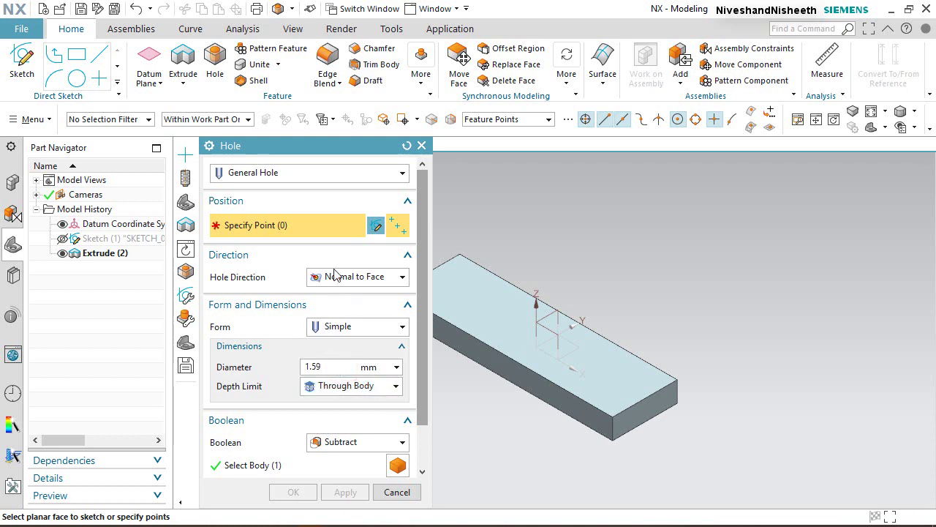
Step: Place two hole points on the plate's upper face, one near each end, about 8.9 mm apart lengthwise
click(503, 296)
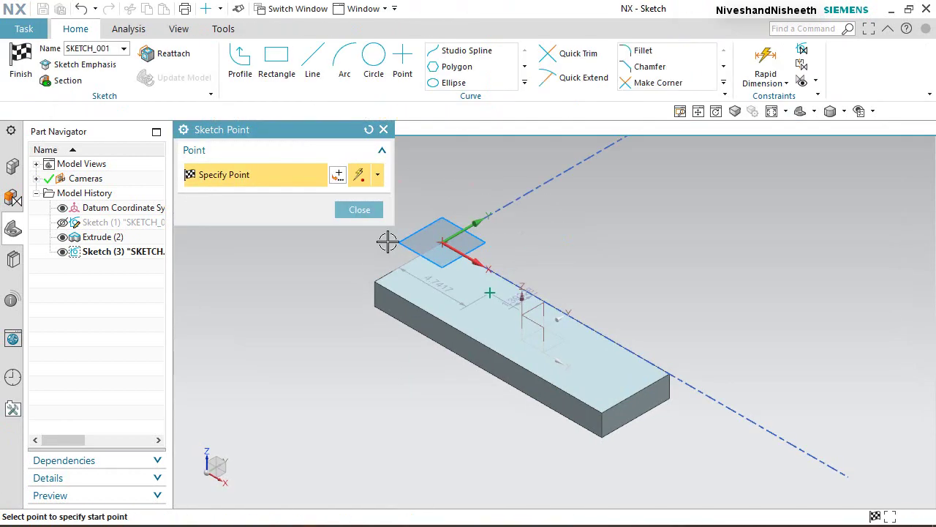
scroll(388, 241, up, 3)
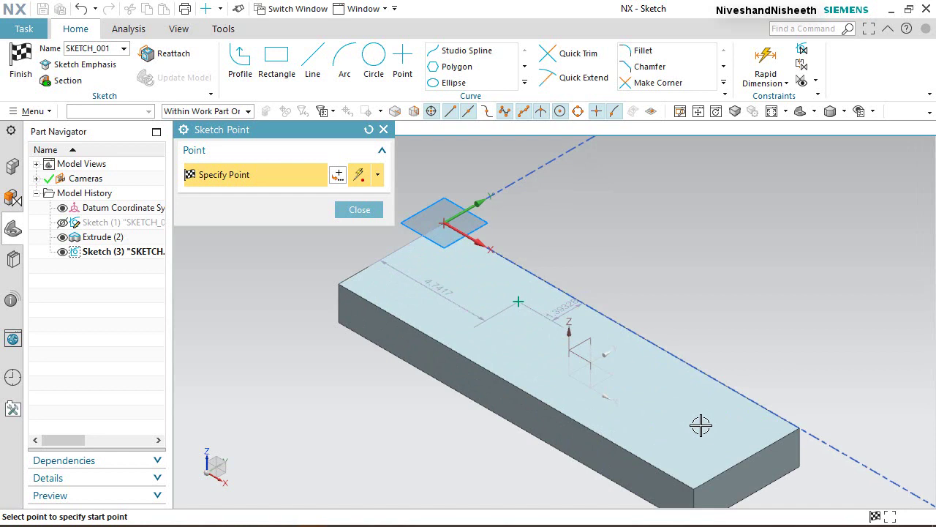
click(701, 425)
click(346, 209)
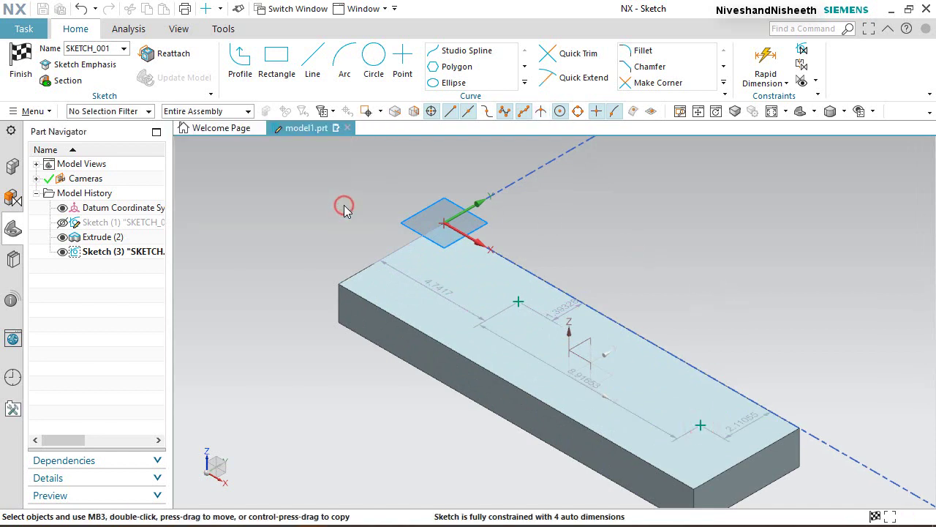
Step: Align the first hole point horizontally with the midpoint of the plate's nearest short edge
click(512, 294)
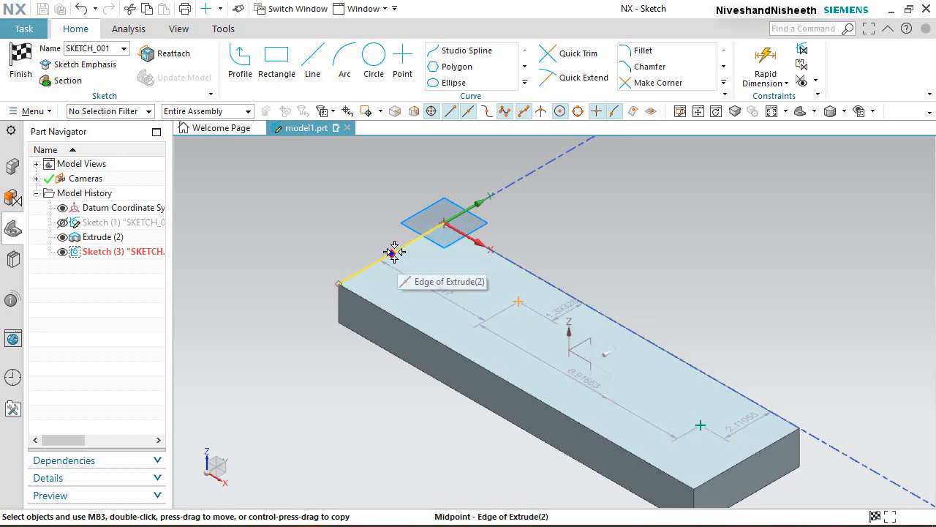
click(393, 252)
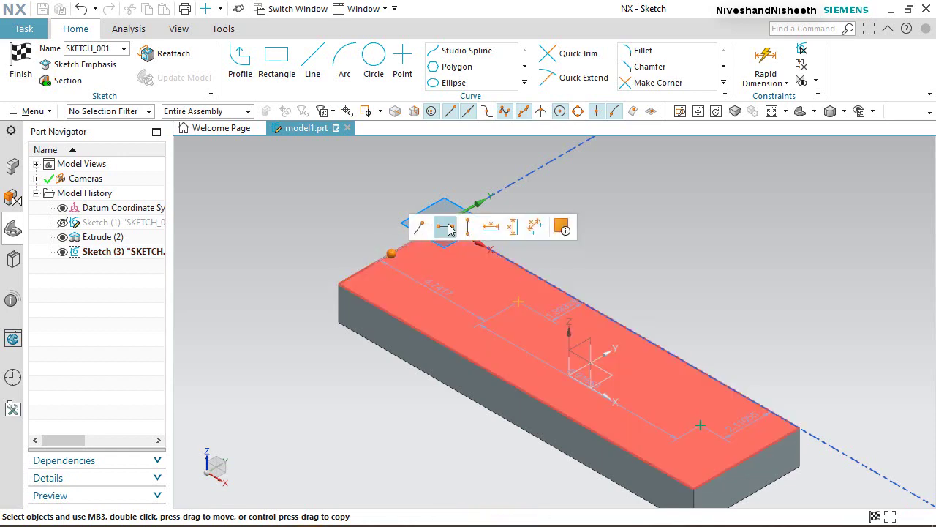
click(448, 228)
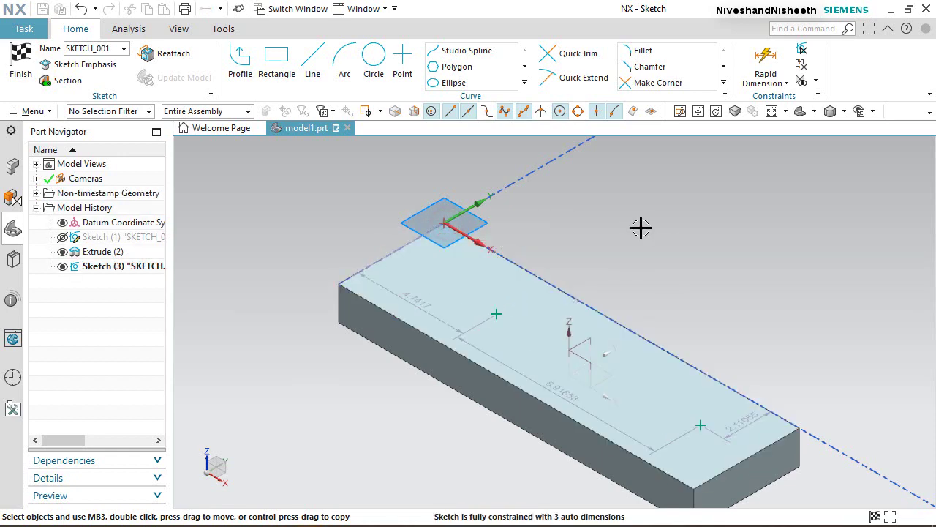
click(499, 313)
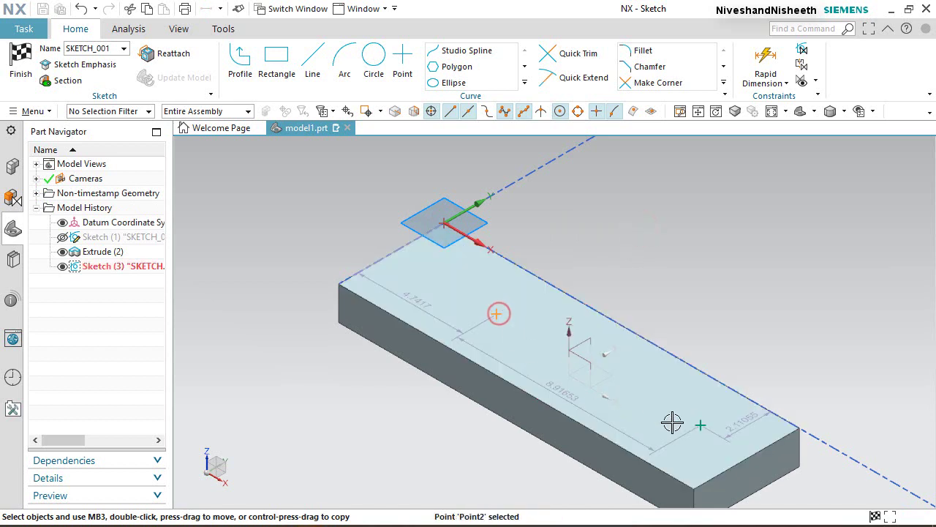
click(704, 425)
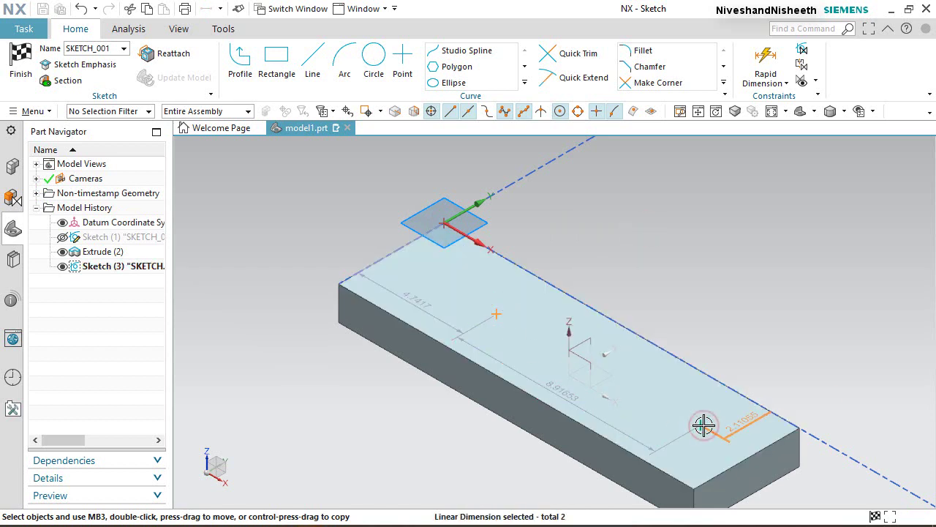
click(657, 273)
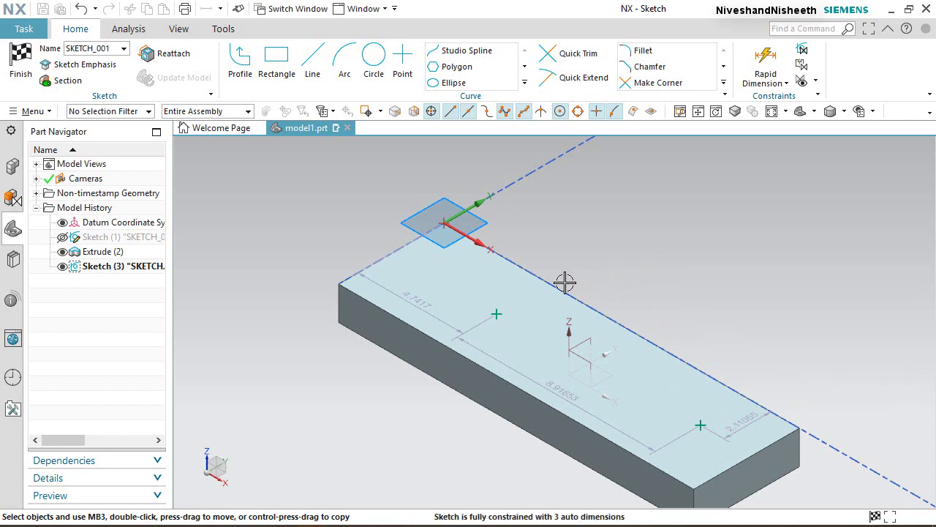
Step: Align the second hole point horizontally with the first hole point
click(497, 317)
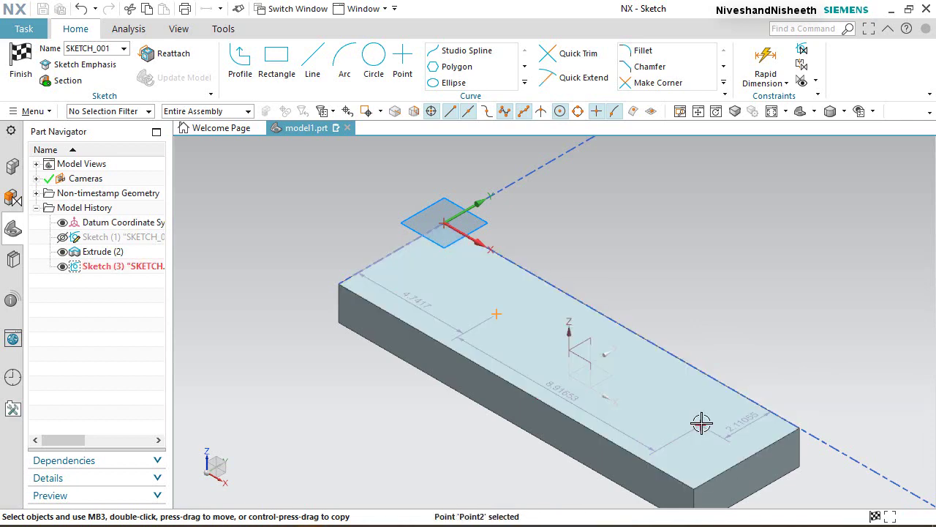
click(701, 422)
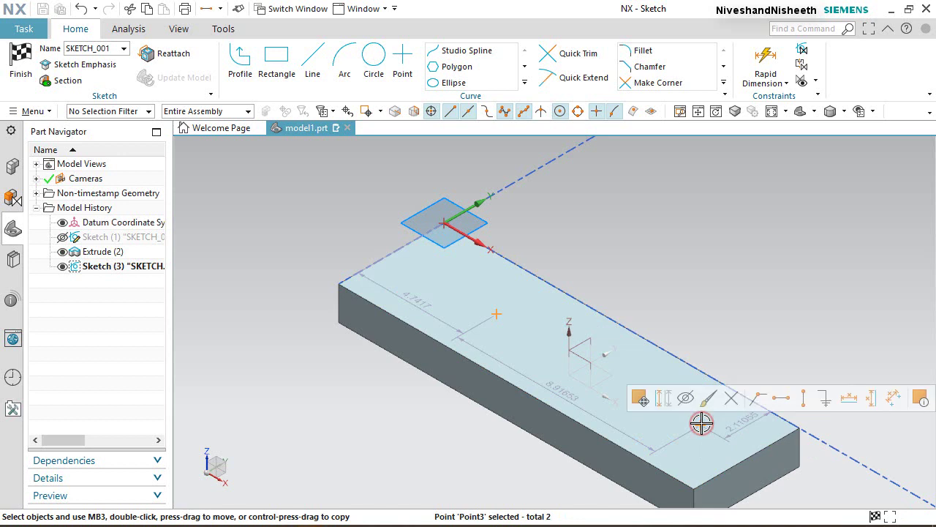
click(784, 397)
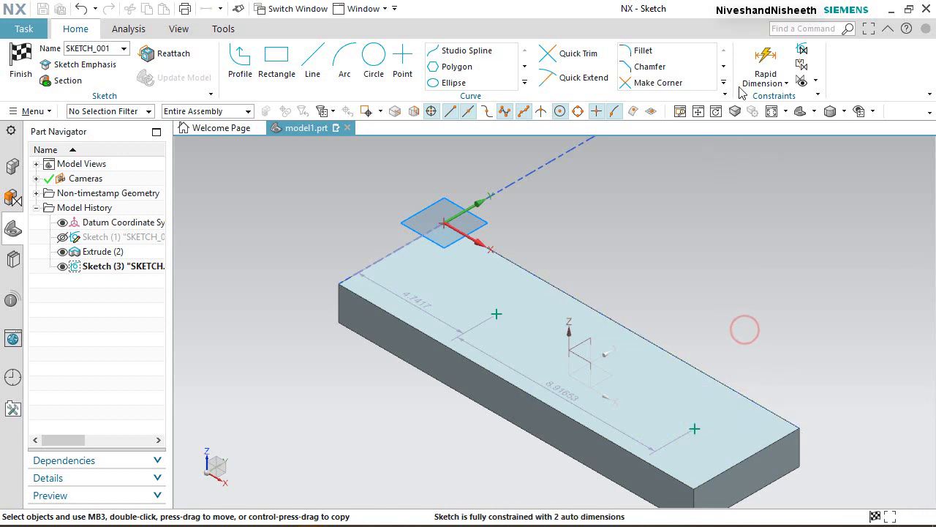
Step: Dimension the second hole point 3 mm from the short plate edge nearest to it
key(d)
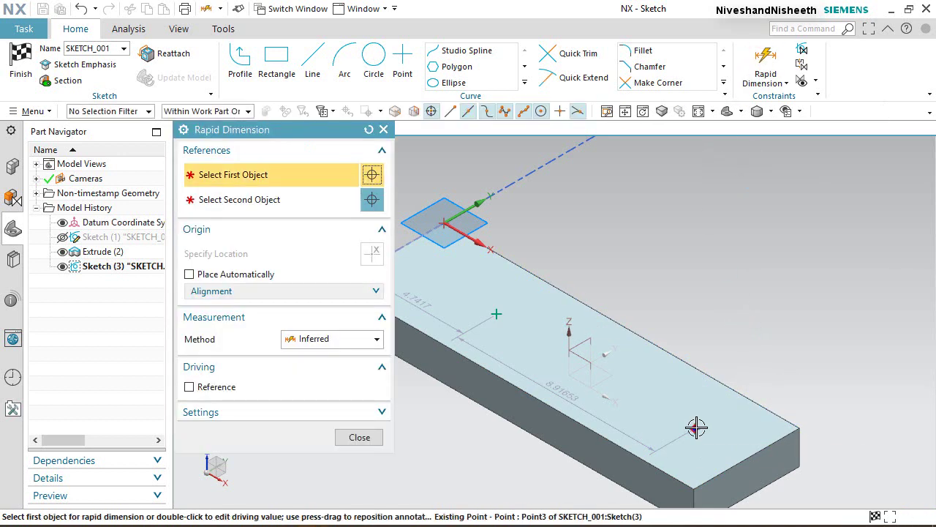
click(695, 428)
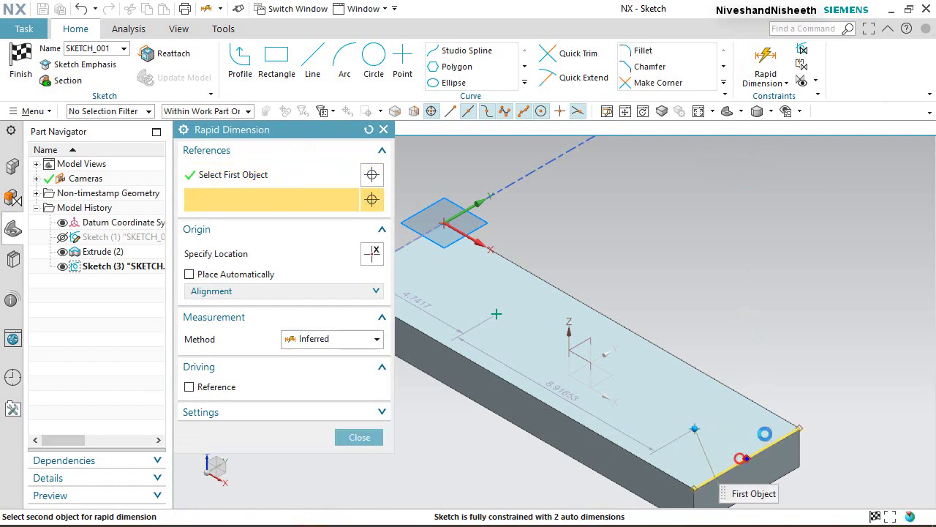
click(740, 459)
click(790, 396)
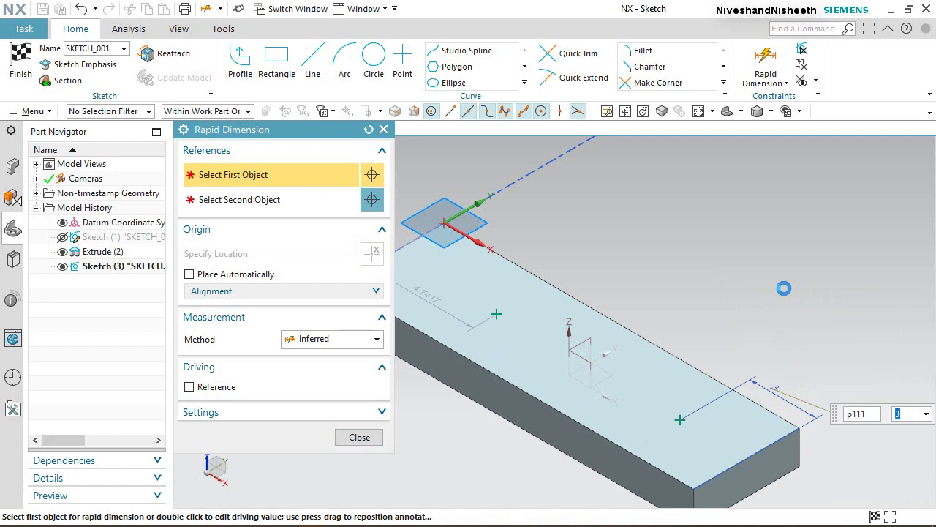
click(359, 437)
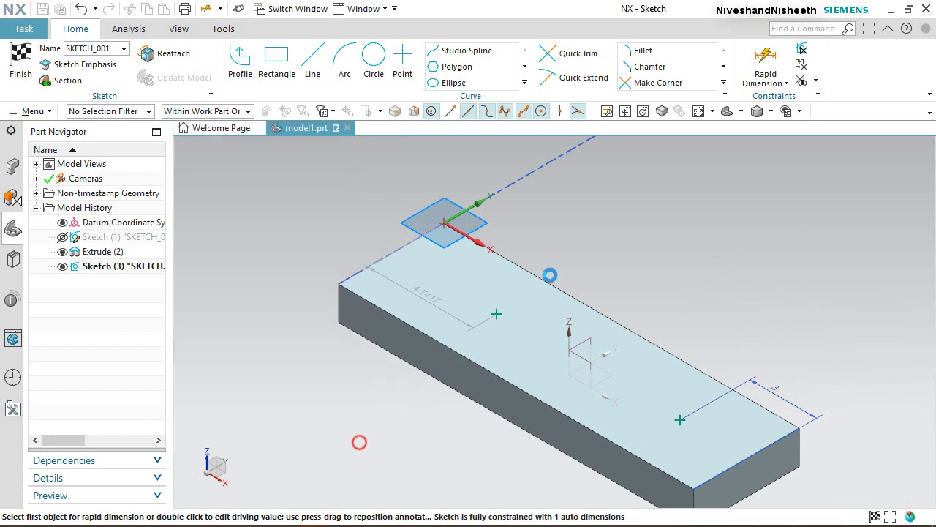
Step: Dimension the first hole point 3 mm from the plate's short edge at the sketch origin
click(594, 232)
click(765, 58)
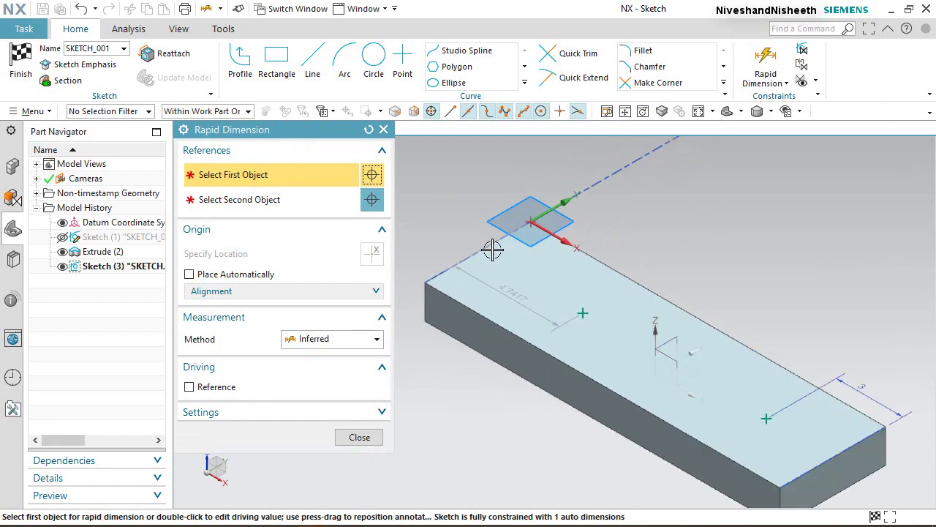
click(489, 247)
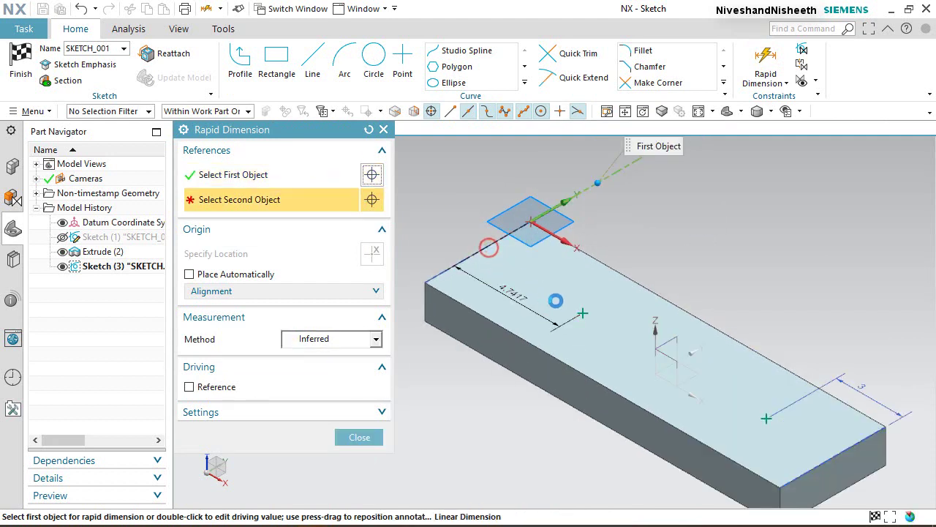
click(585, 316)
click(632, 214)
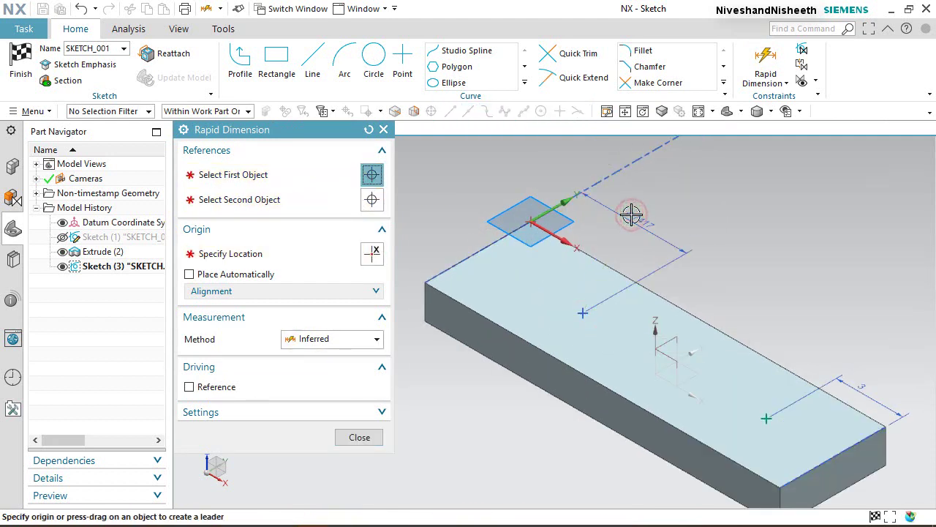
click(632, 214)
text(3)
key(Return)
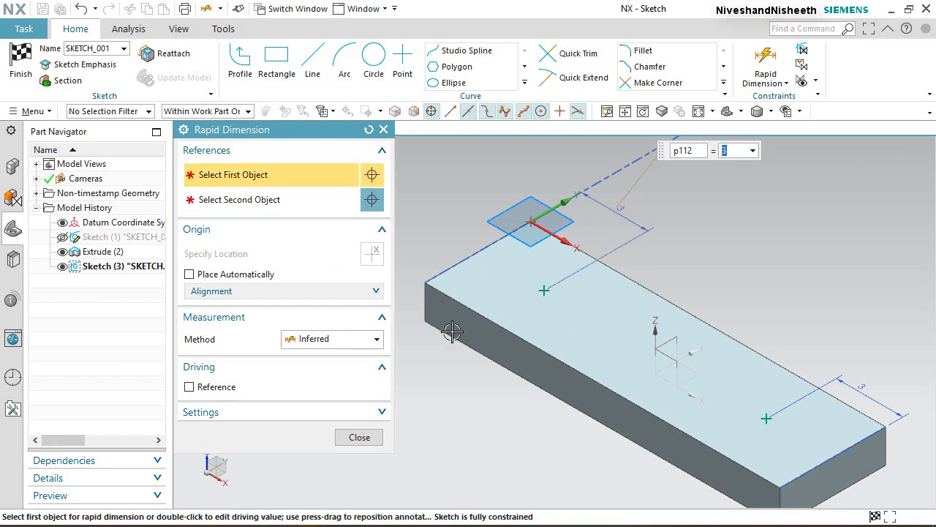
click(359, 436)
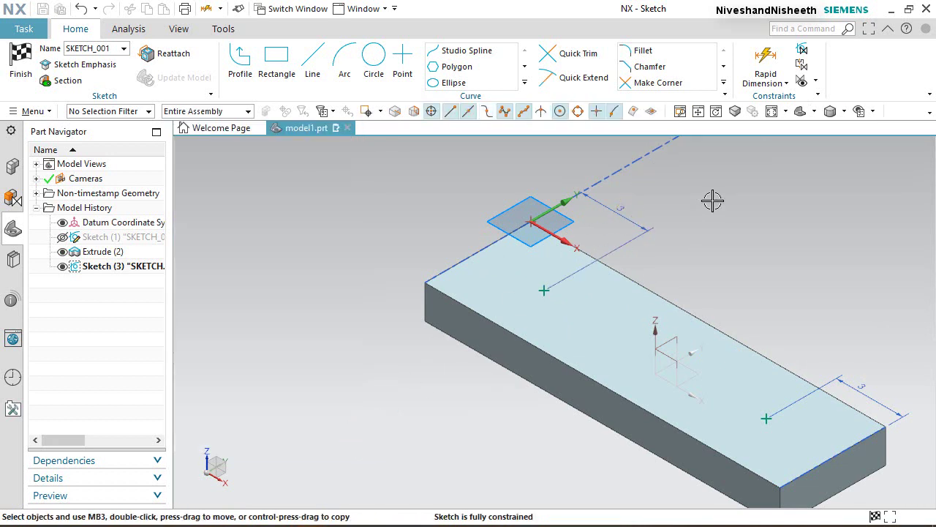
Step: Finish the hole position sketch and subtract the two 1.59 mm through holes from the plate
click(20, 60)
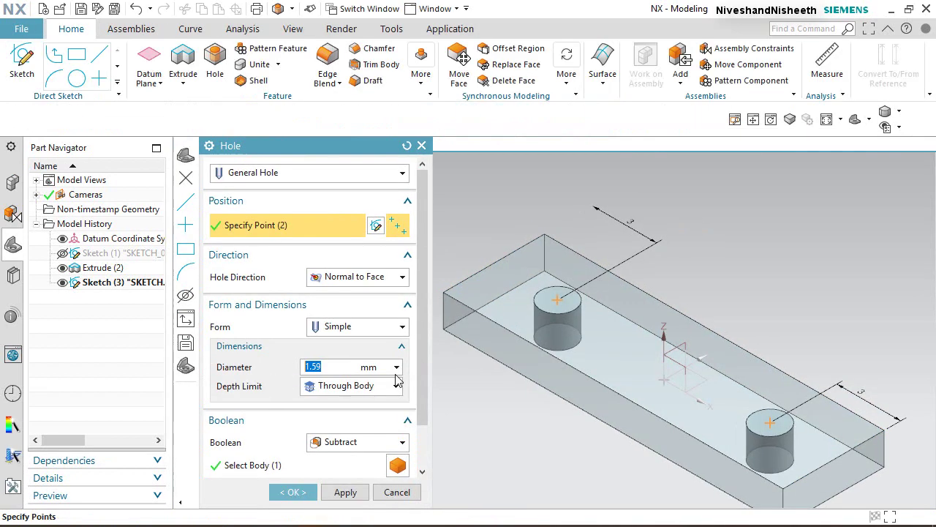
click(307, 492)
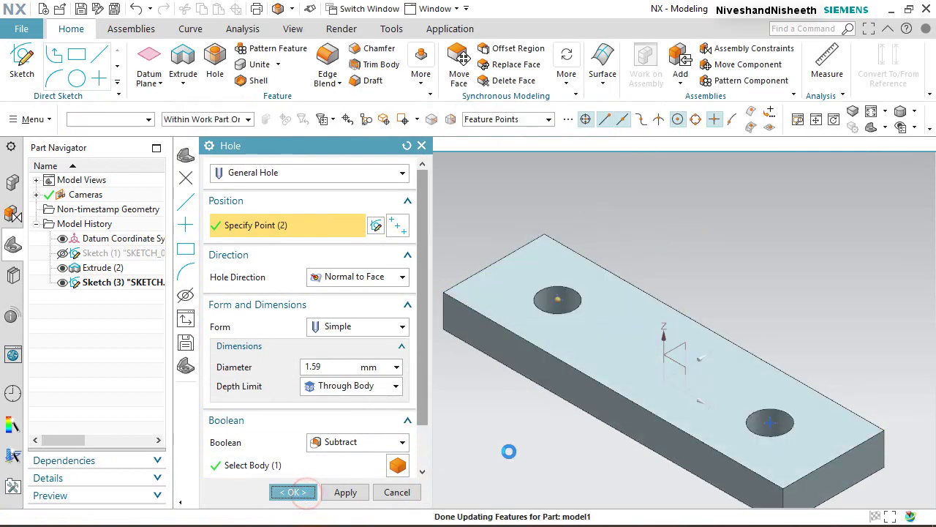
middle_drag(623, 408, 607, 417)
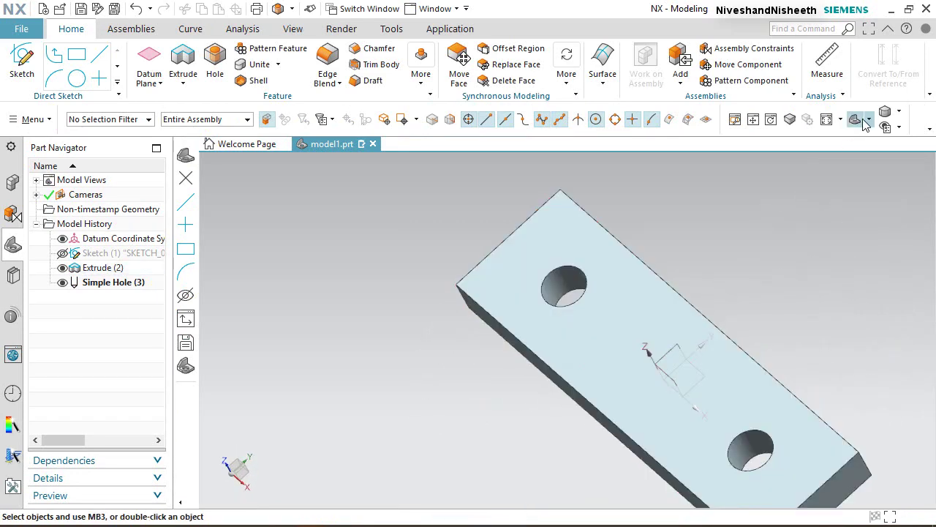
Step: Orient the plate to an isometric view and save the part as model1.prt in the Vernier Caliper folder
click(861, 121)
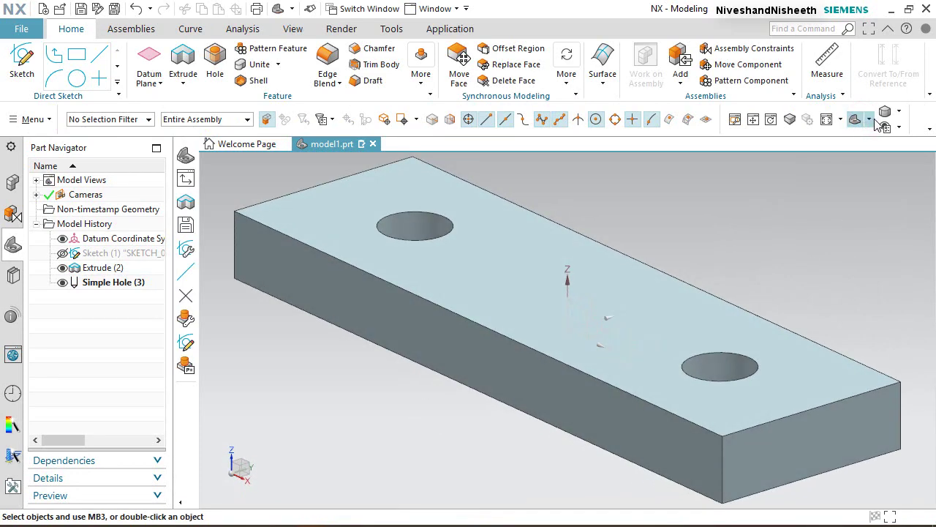
click(898, 128)
click(868, 119)
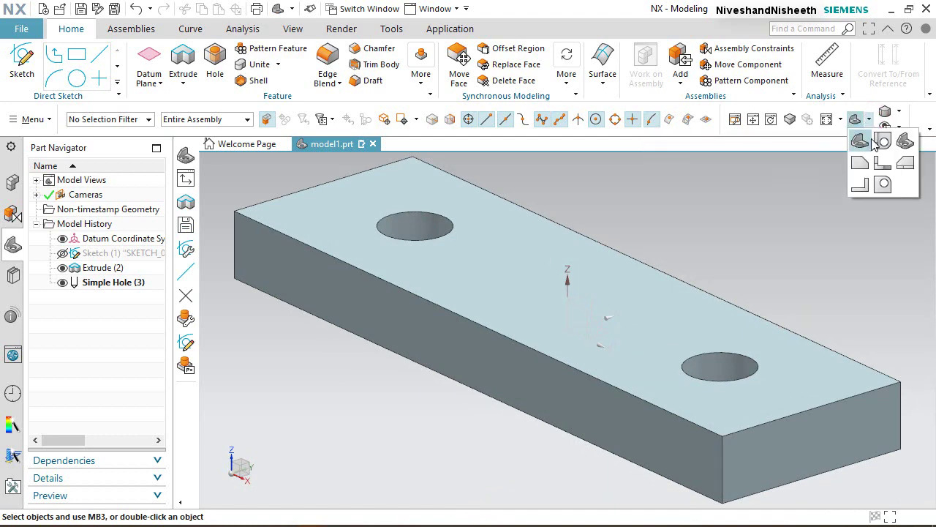
click(879, 142)
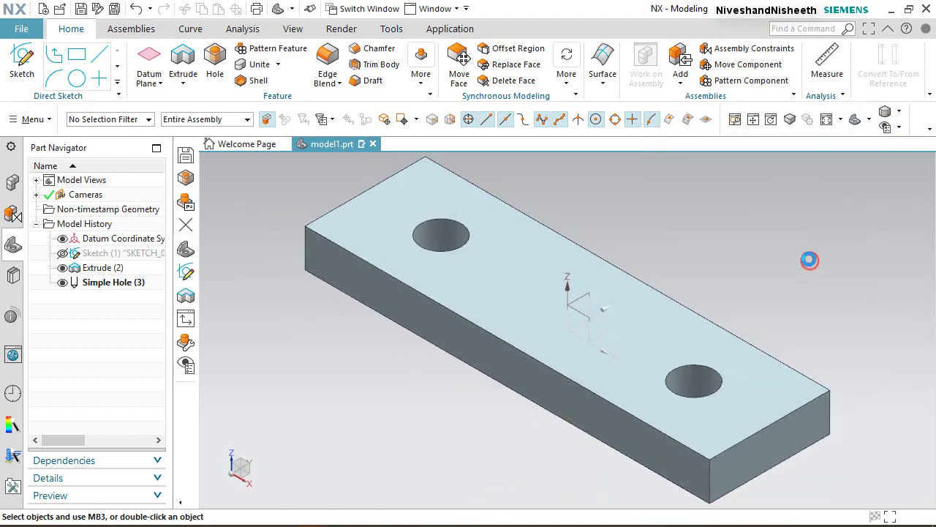
right_click(809, 260)
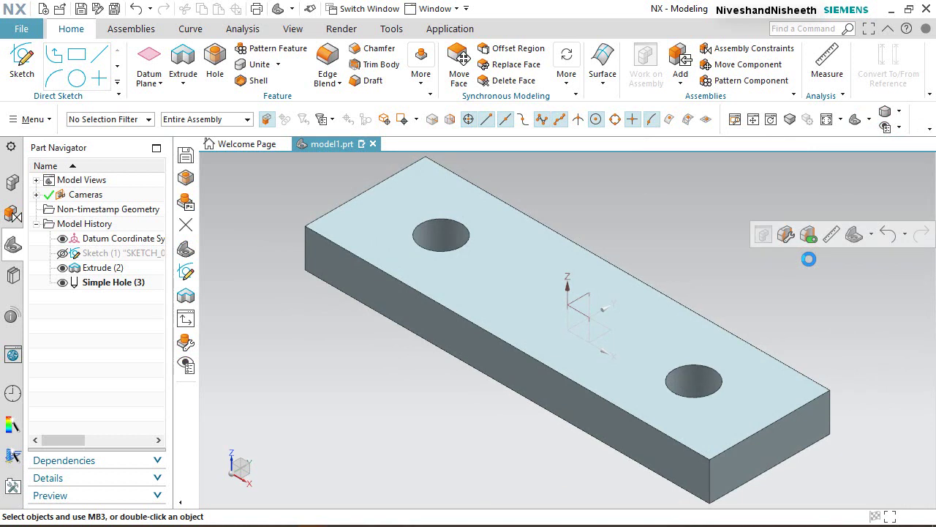
click(82, 9)
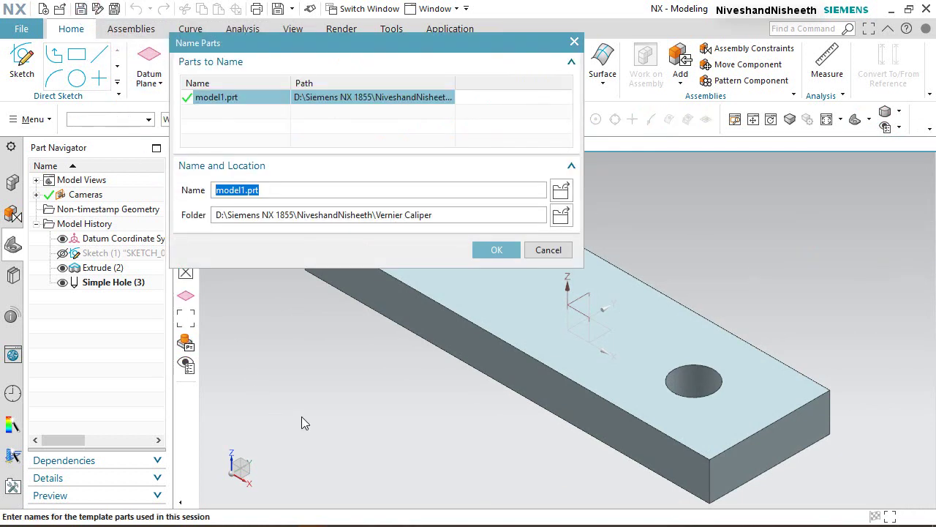
drag(474, 43, 614, 210)
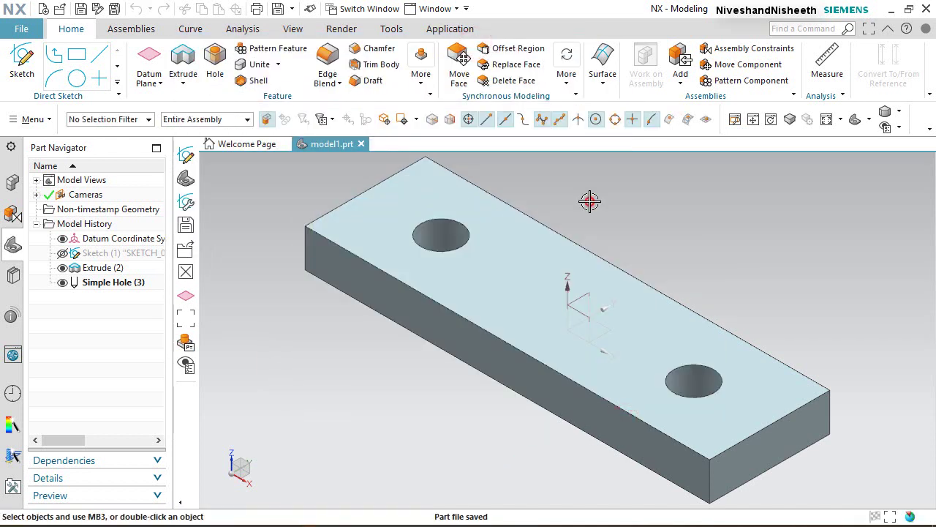
Step: Edit the object display of the plate's solid body and open its color palette
click(293, 29)
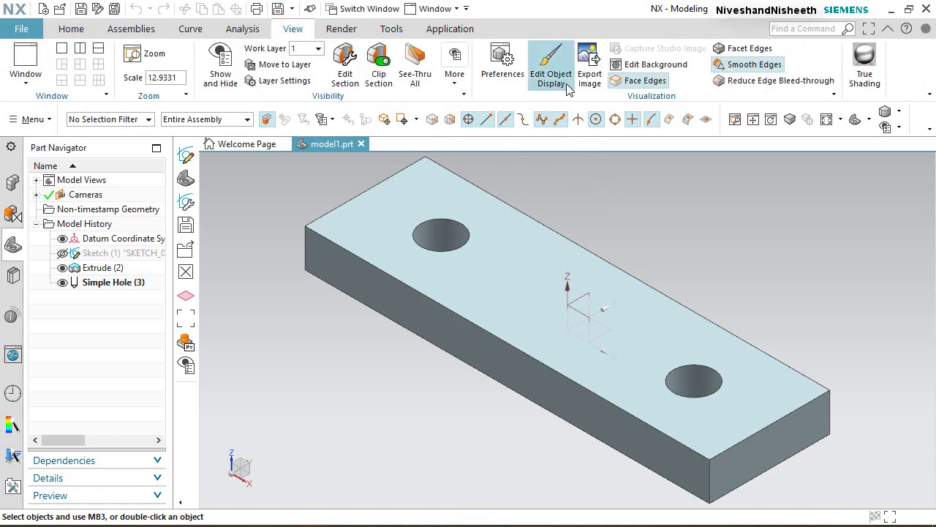
click(551, 65)
click(640, 332)
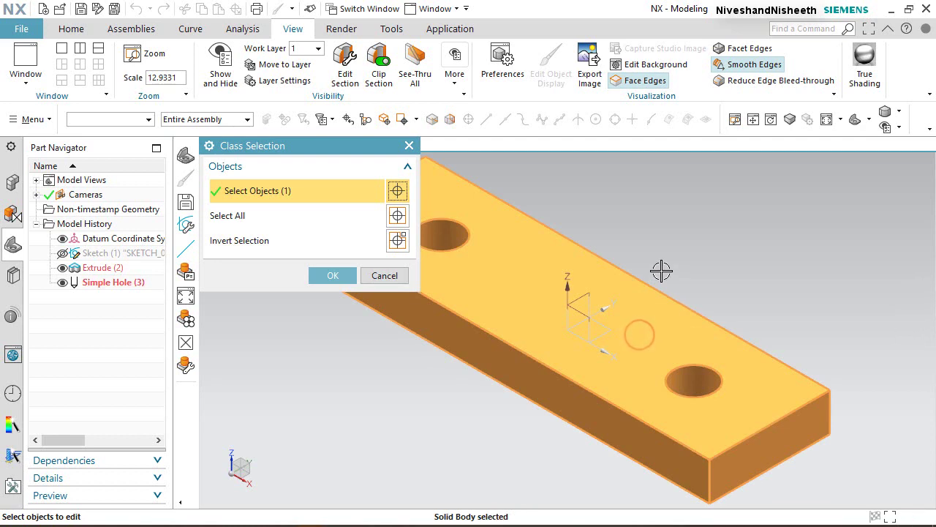
middle_click(661, 271)
click(388, 231)
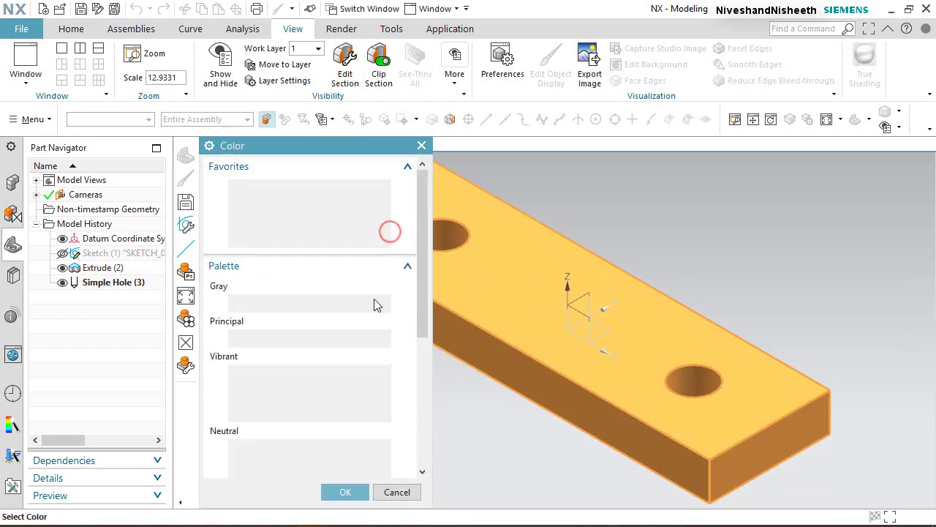
Step: Lighten a brownish neutral swatch to RGB 176, 170, 138 without saving the old palette, and apply it to the plate
drag(422, 318, 423, 341)
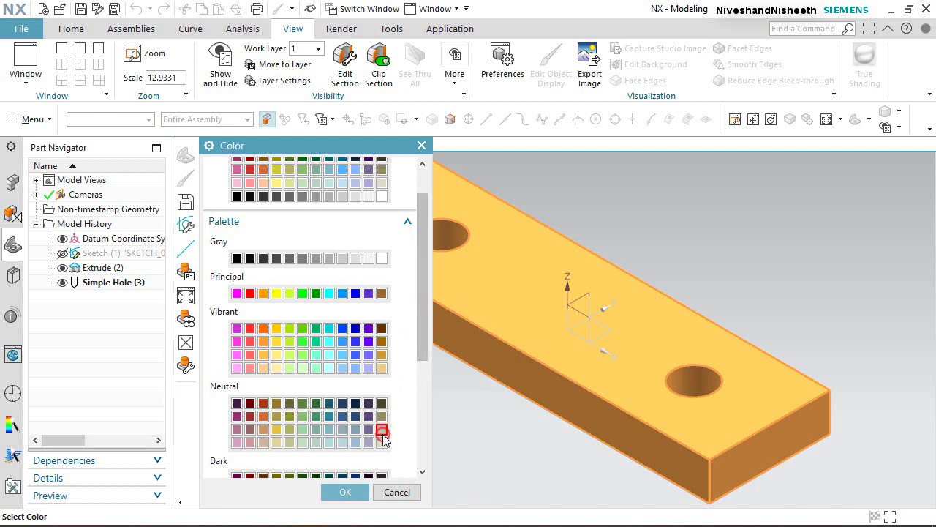
right_click(381, 434)
click(408, 431)
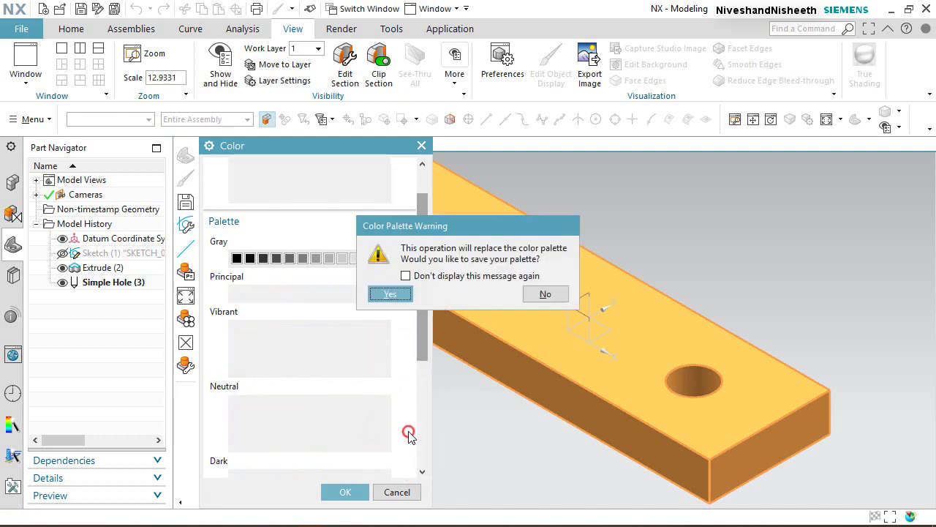
click(549, 299)
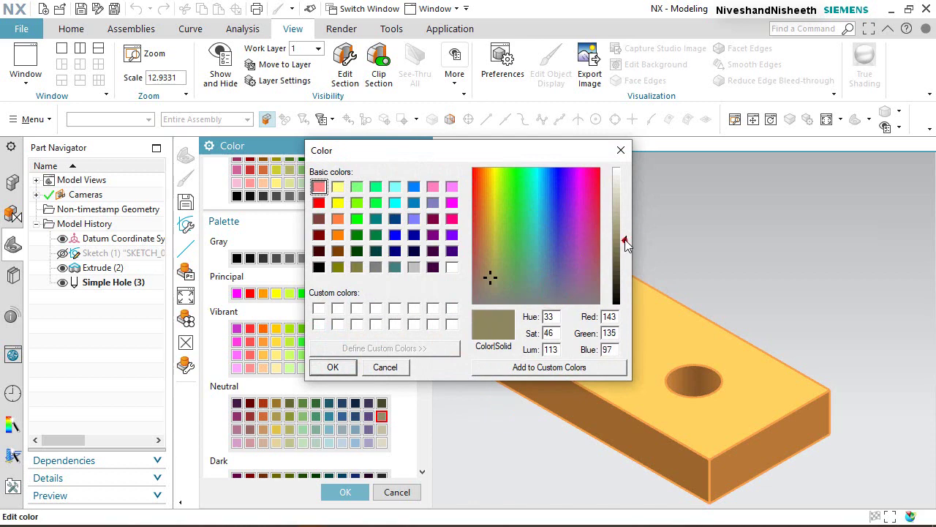
drag(627, 245, 627, 225)
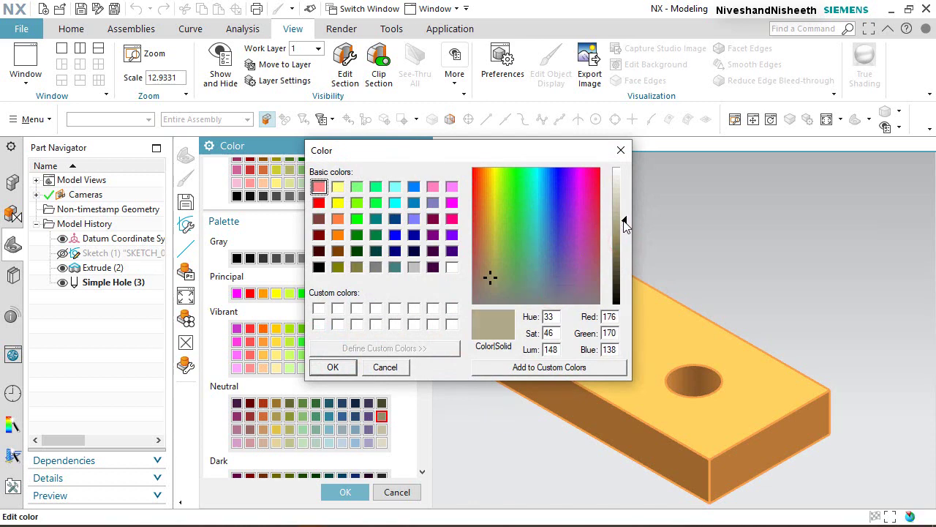
click(344, 372)
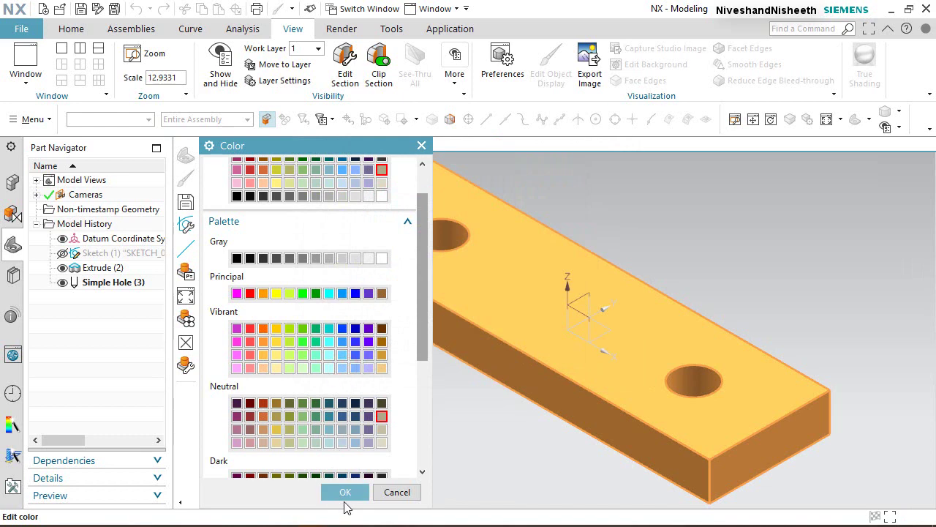
click(343, 493)
click(293, 492)
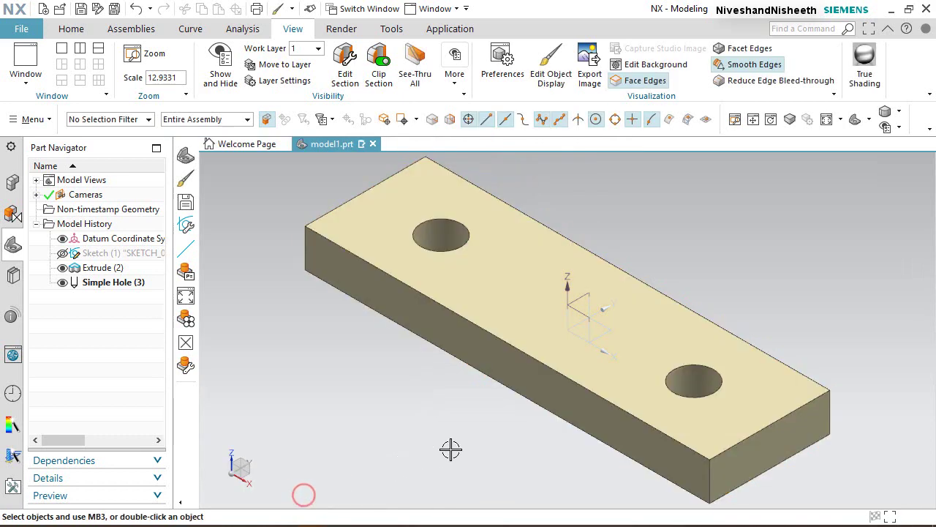
click(450, 449)
middle_drag(564, 293, 551, 310)
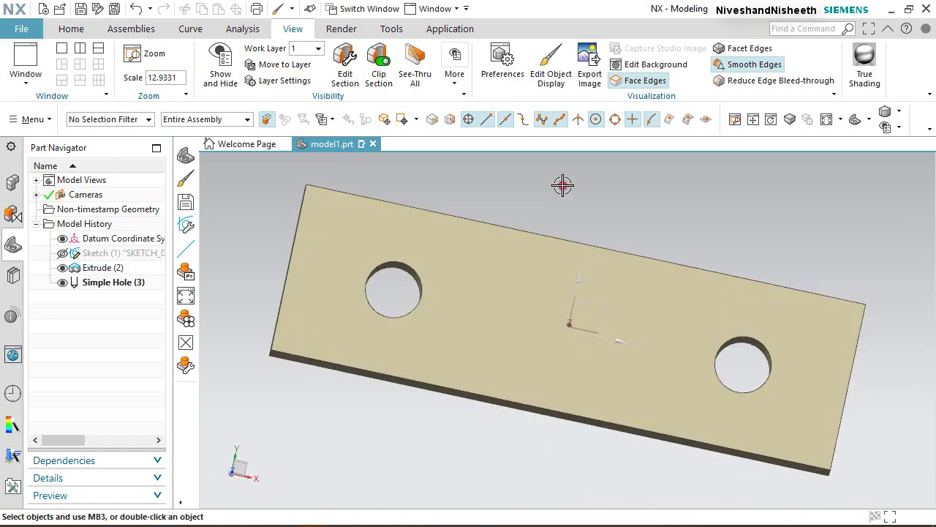
click(563, 186)
key(End)
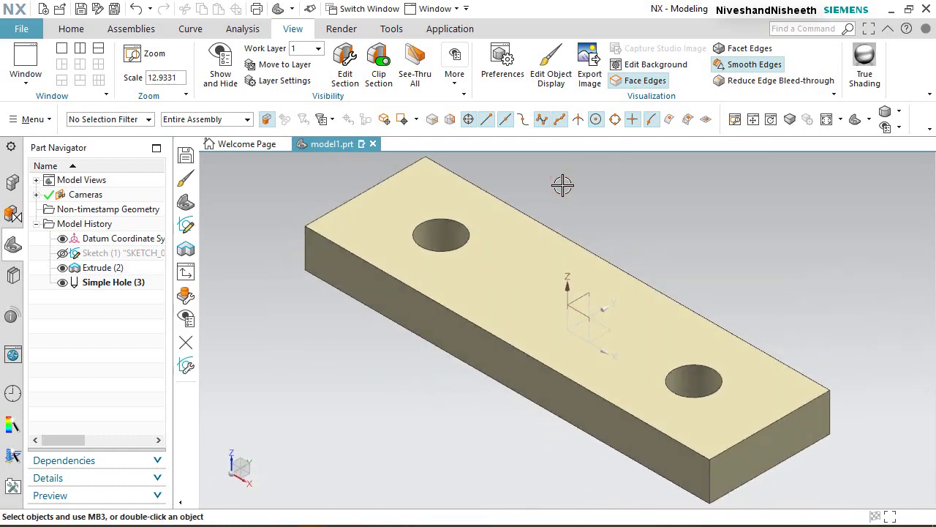
Step: Save the plate, and begin a detailed right-hand thread on the hole at the plate's far end, using the plate's upper face as start
click(64, 30)
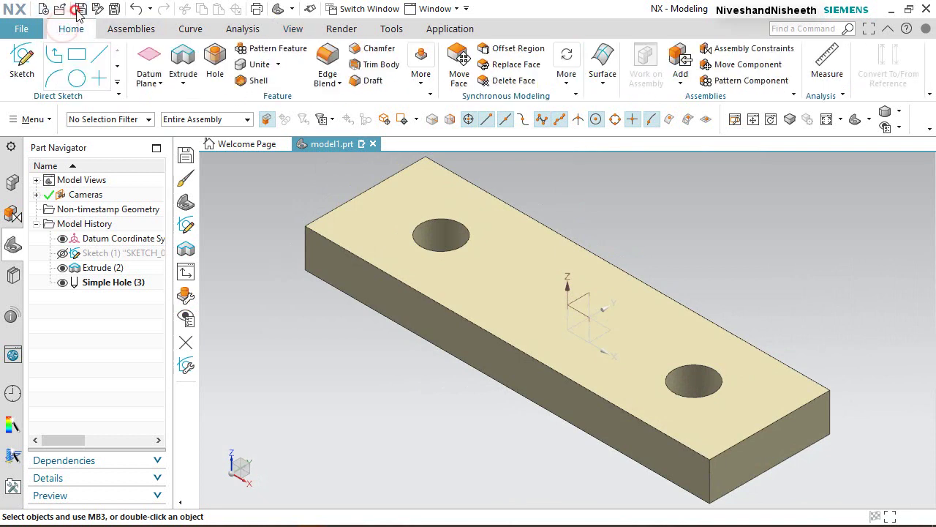
click(80, 9)
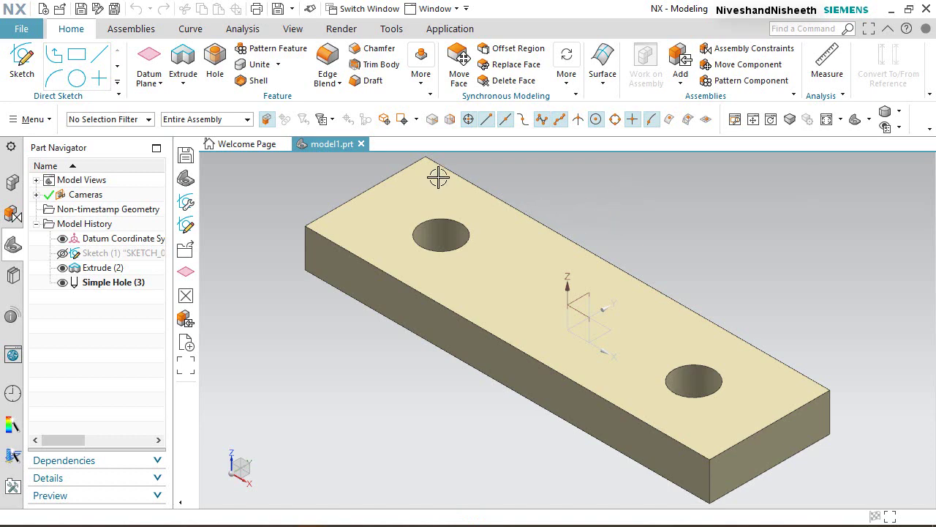
click(421, 71)
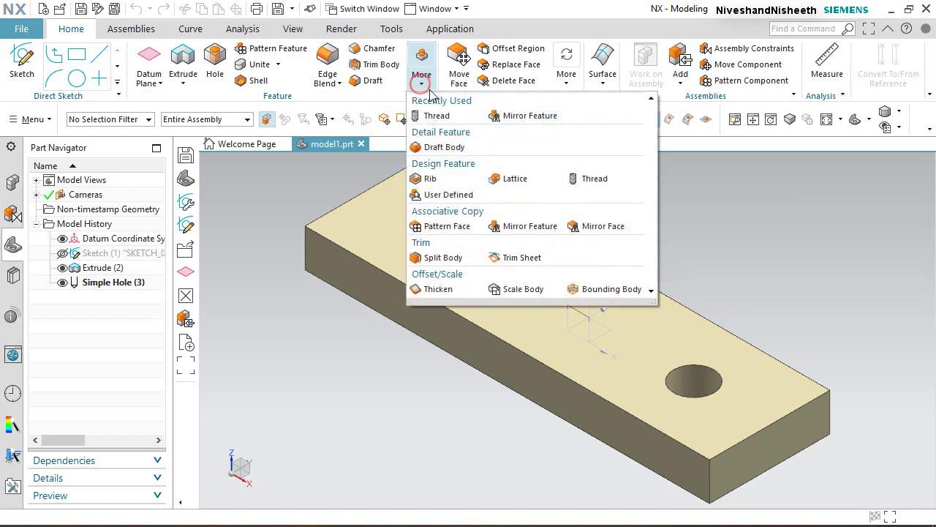
click(462, 120)
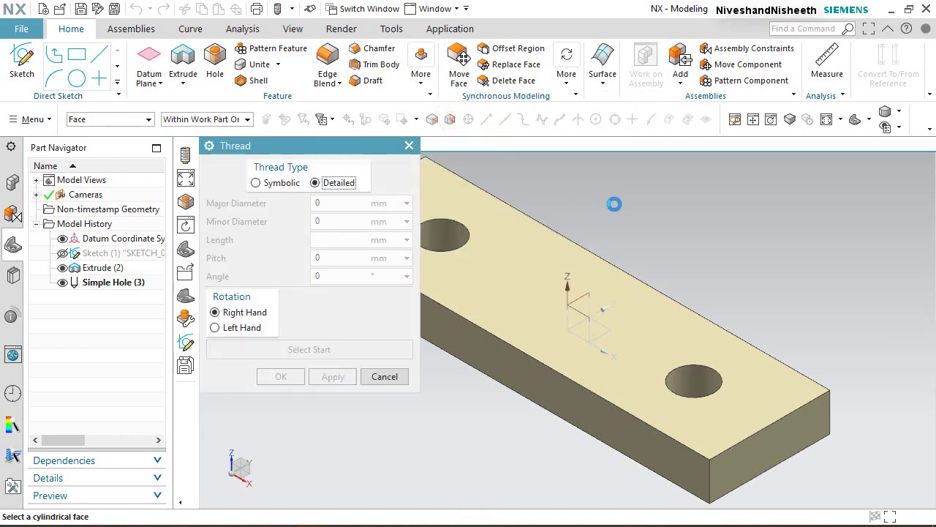
scroll(560, 251, down, 2)
scroll(551, 246, up, 3)
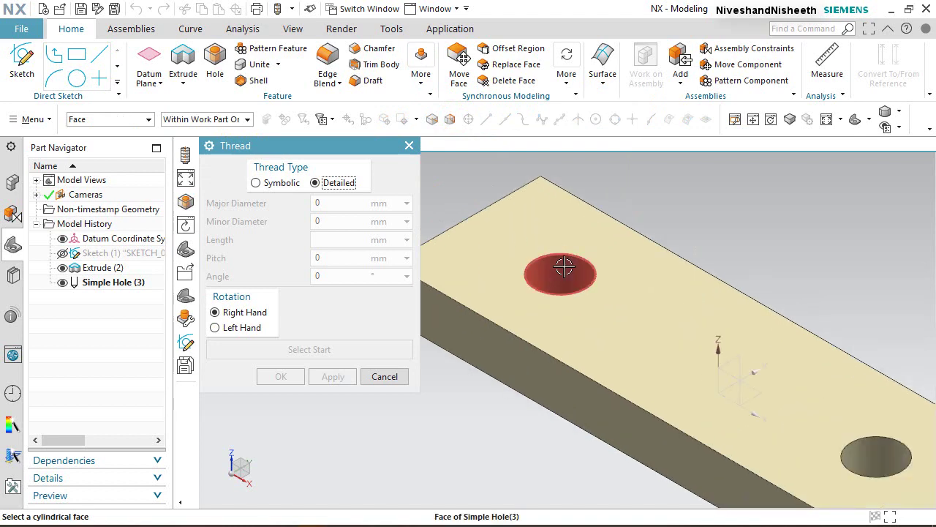
click(564, 267)
click(340, 348)
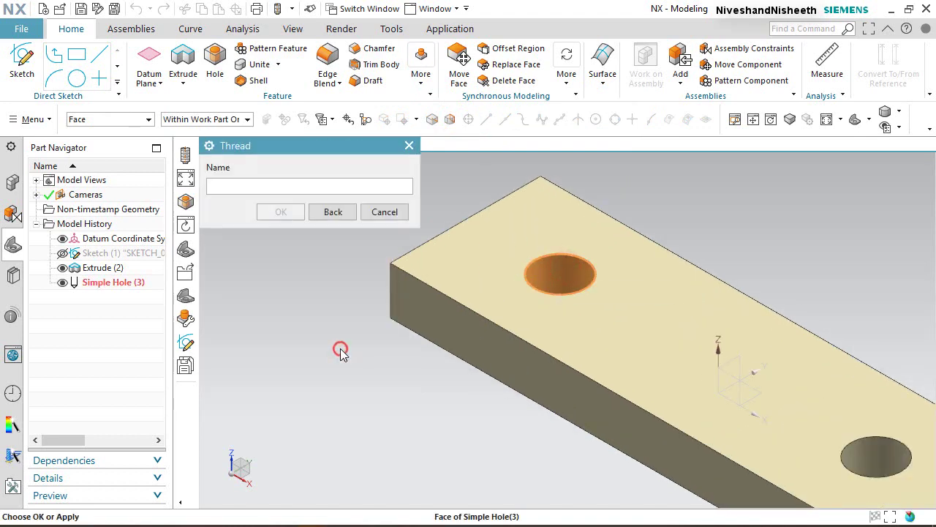
click(620, 341)
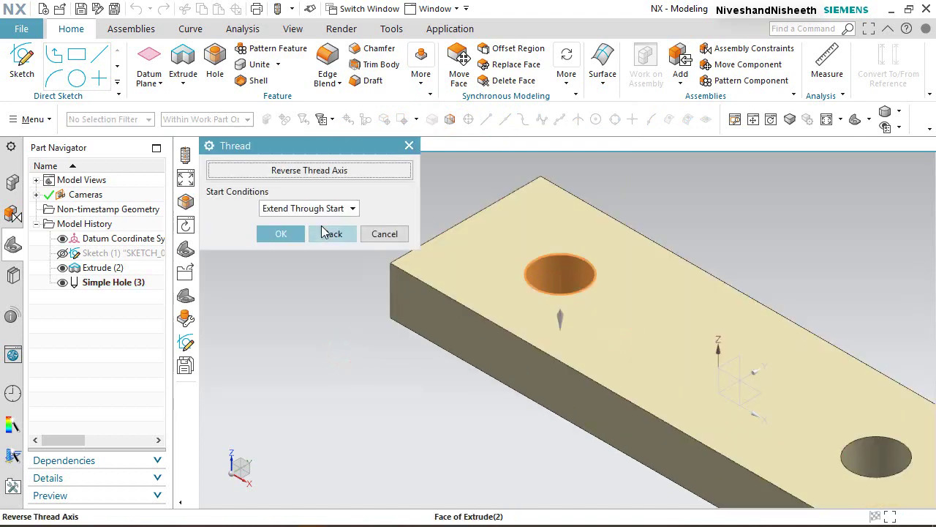
Step: Set the thread start condition to Do Not Extend and create the thread with 2 mm major diameter, 1.5 mm length and 0.4 mm pitch
click(315, 212)
click(302, 235)
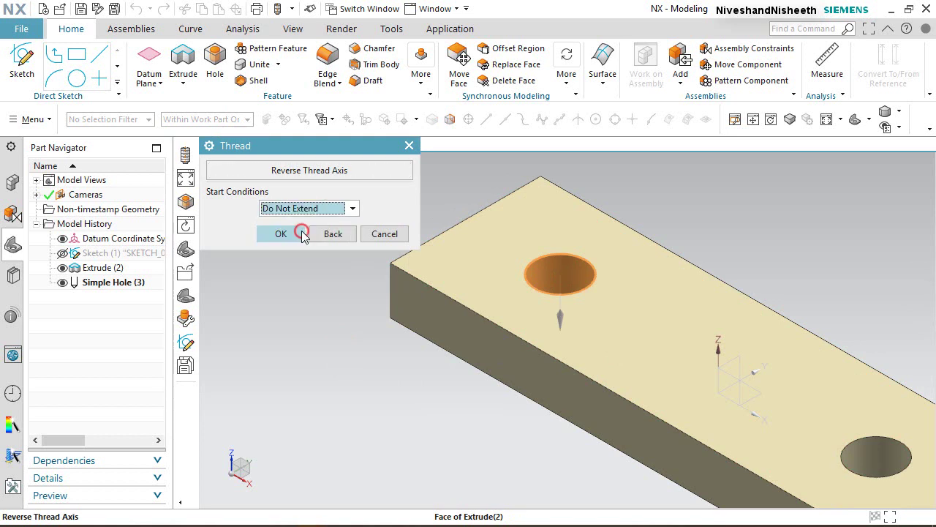
click(281, 234)
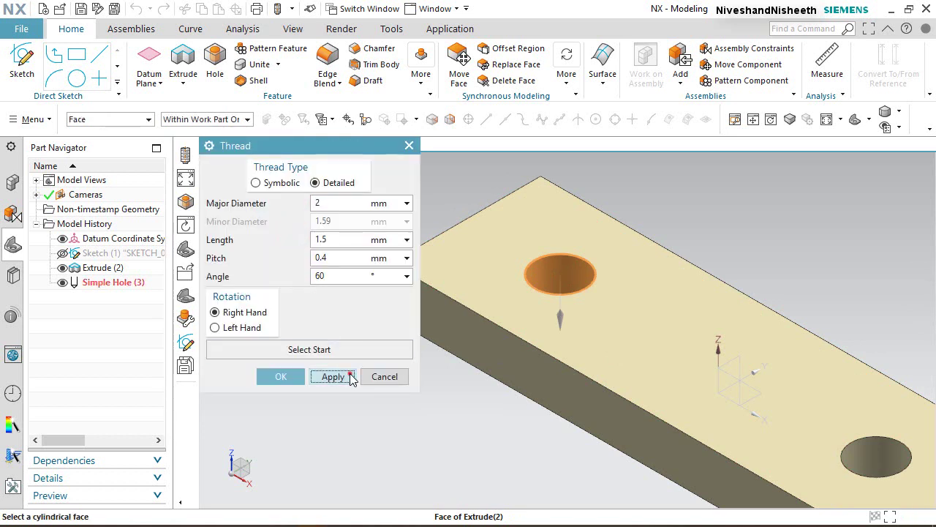
click(348, 375)
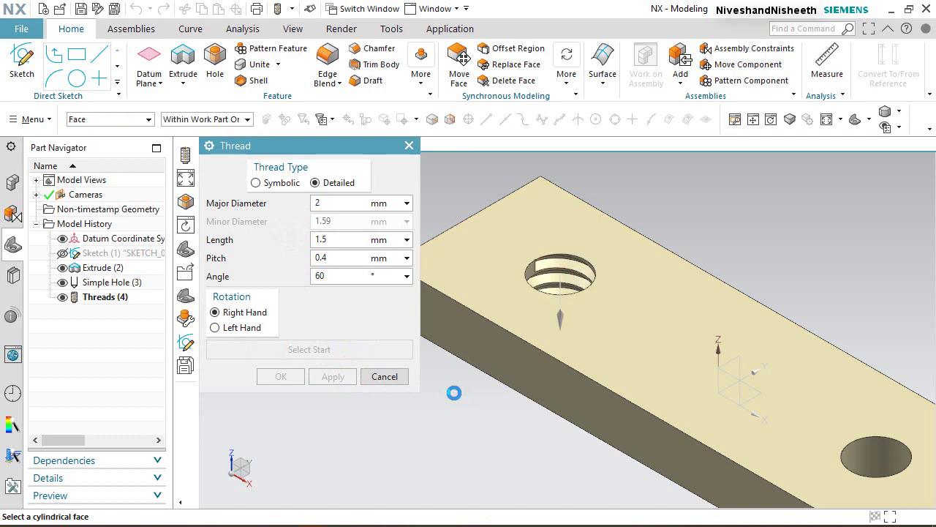
click(393, 375)
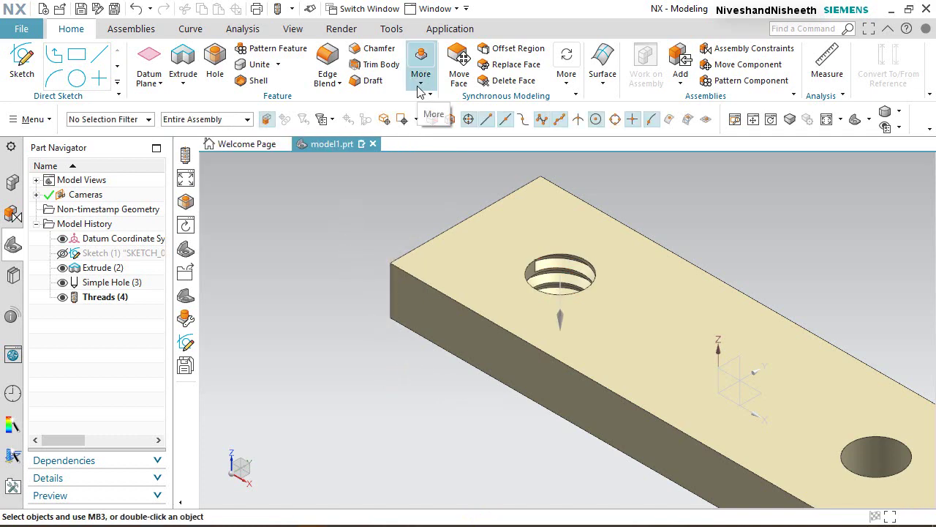
Step: Add a detailed right-hand thread to the remaining plain hole, starting at the plate's upper face with Do Not Extend
click(420, 88)
click(434, 118)
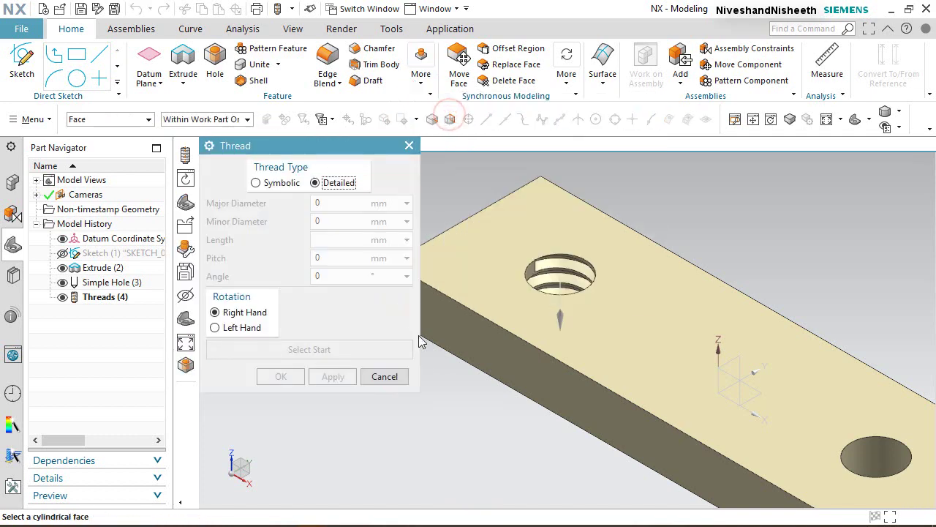
scroll(480, 351, down, 5)
scroll(724, 493, up, 2)
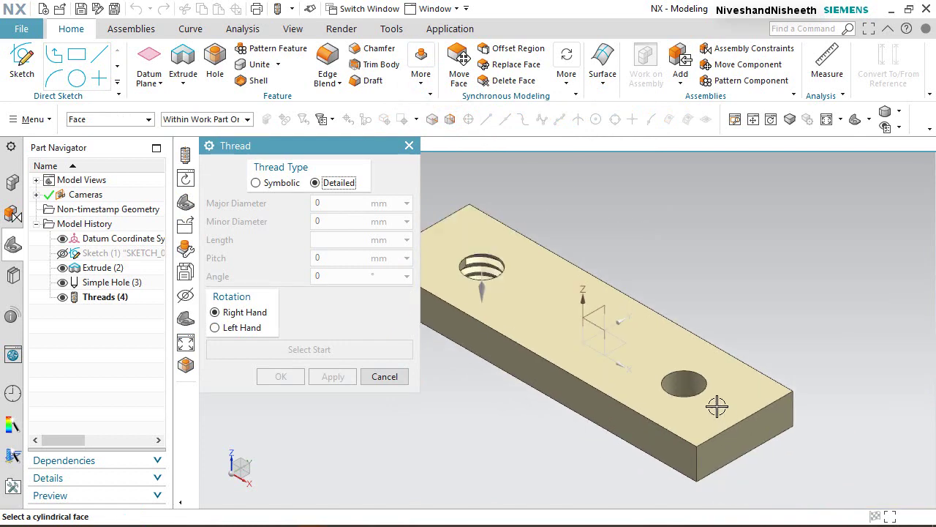
click(682, 383)
click(362, 349)
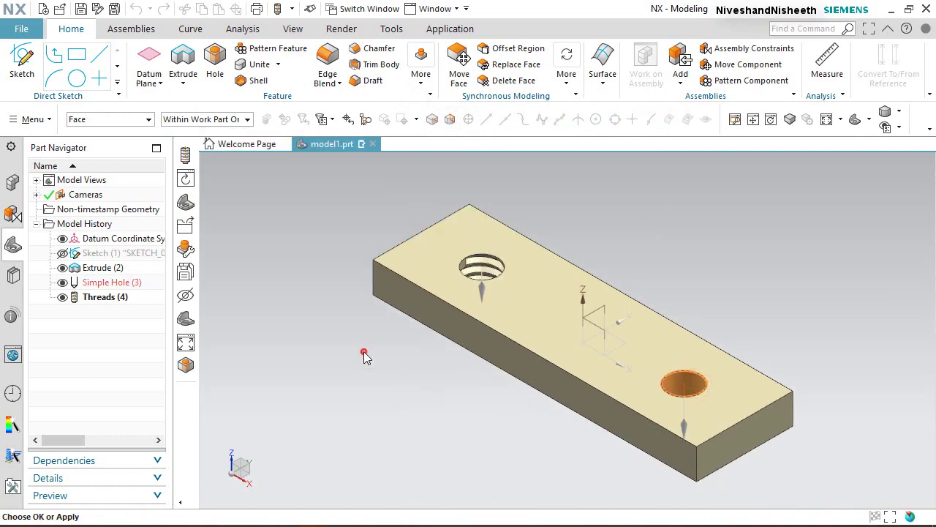
click(632, 378)
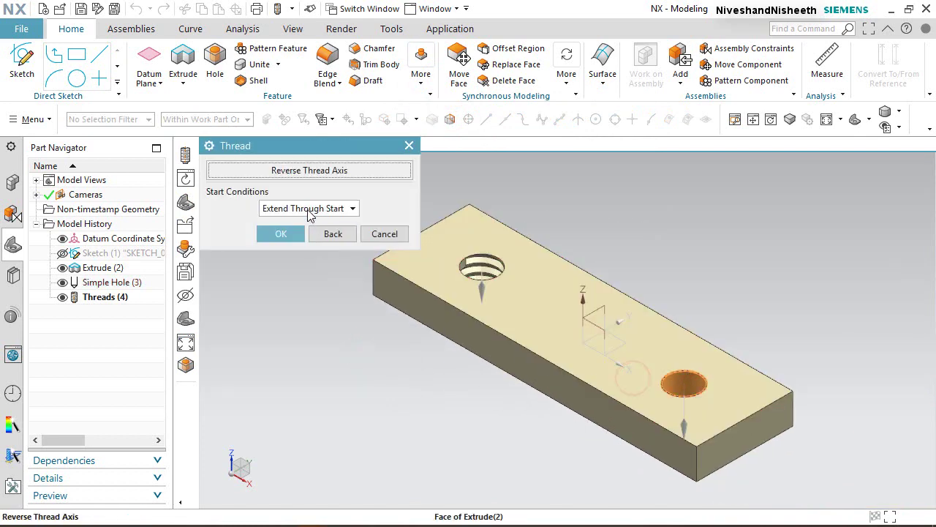
click(307, 208)
click(307, 236)
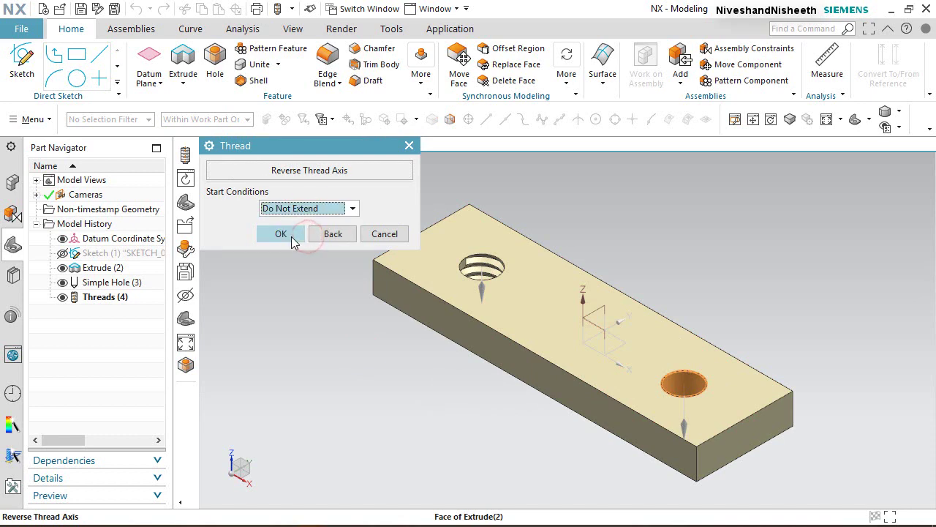
click(286, 234)
click(291, 378)
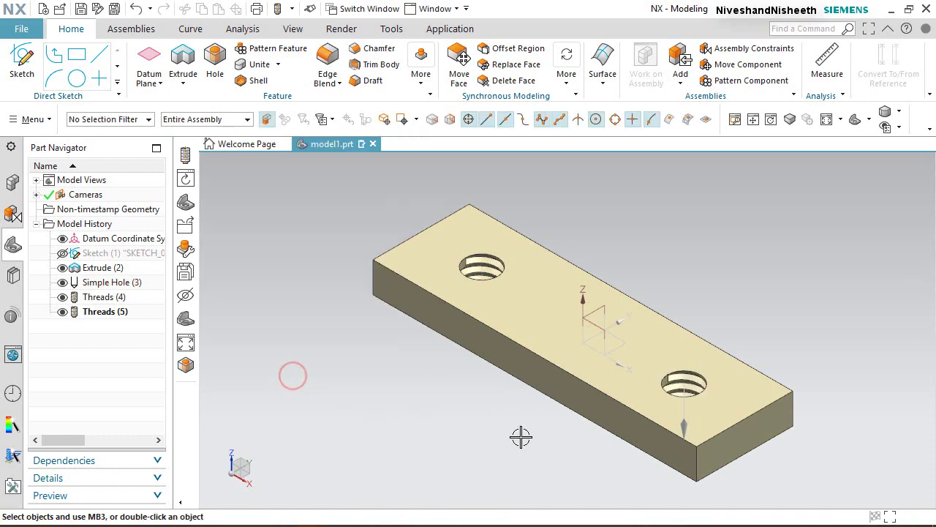
Step: Save the threaded plate in an isometric view and close model1.prt
middle_drag(597, 409, 675, 374)
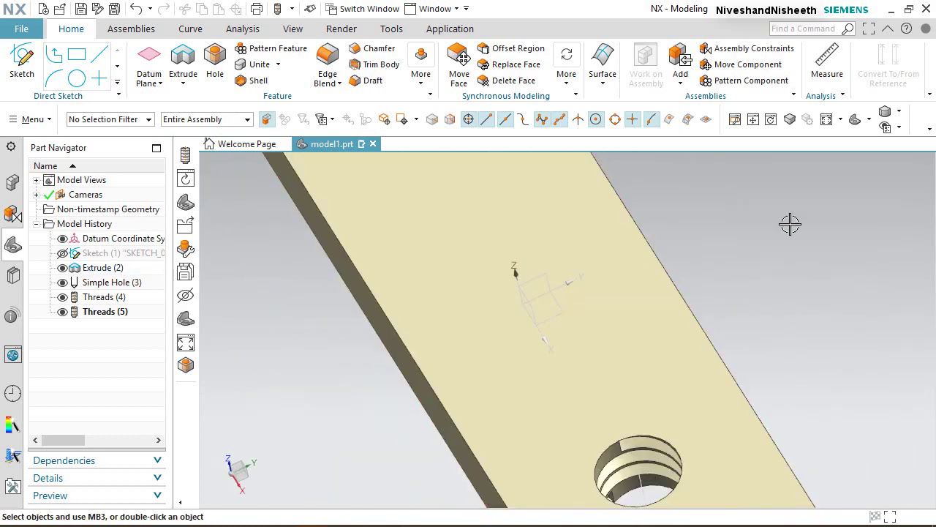
click(868, 121)
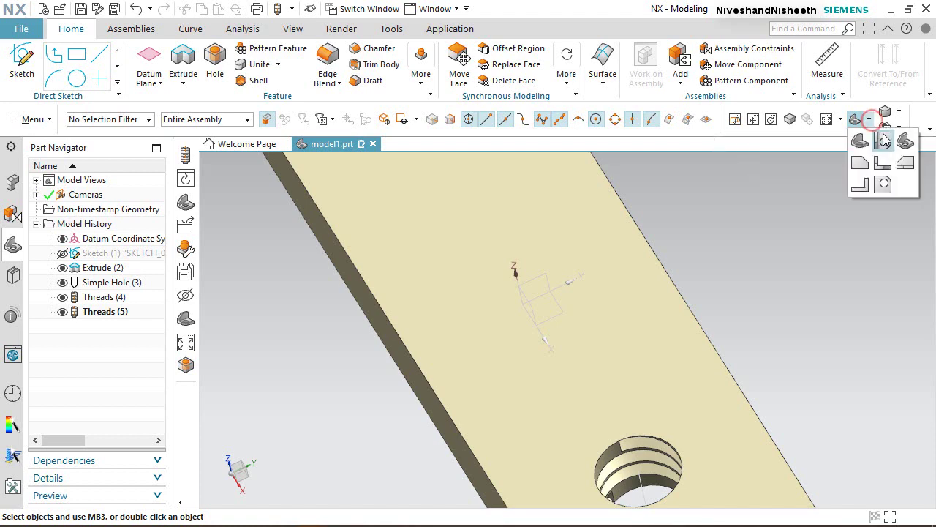
click(903, 139)
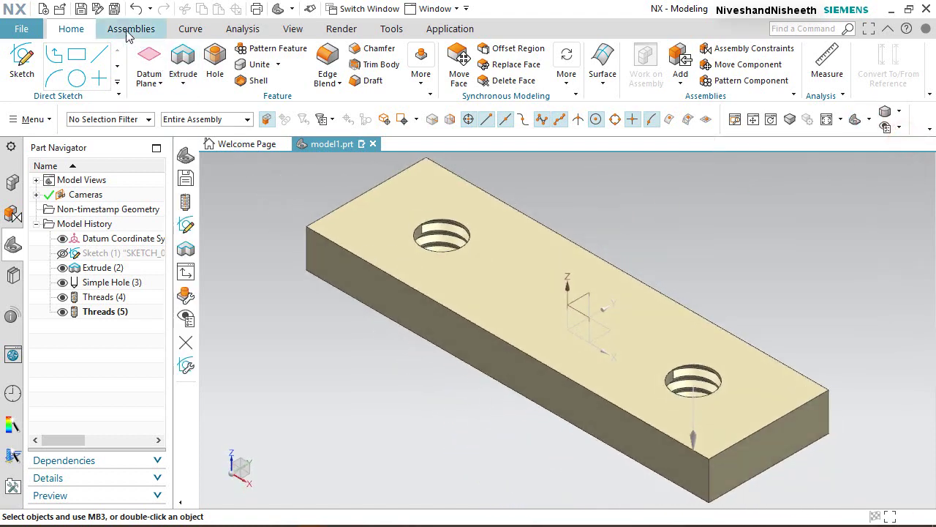
click(82, 9)
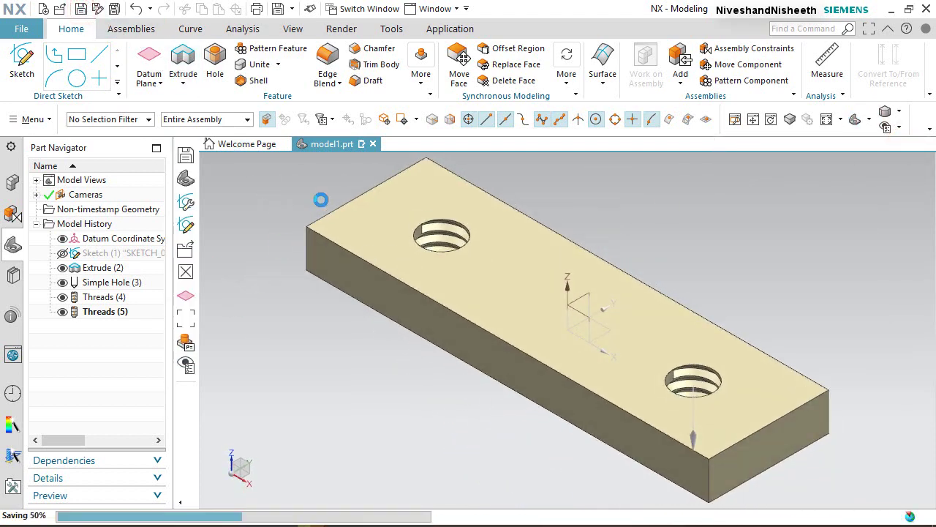
click(362, 144)
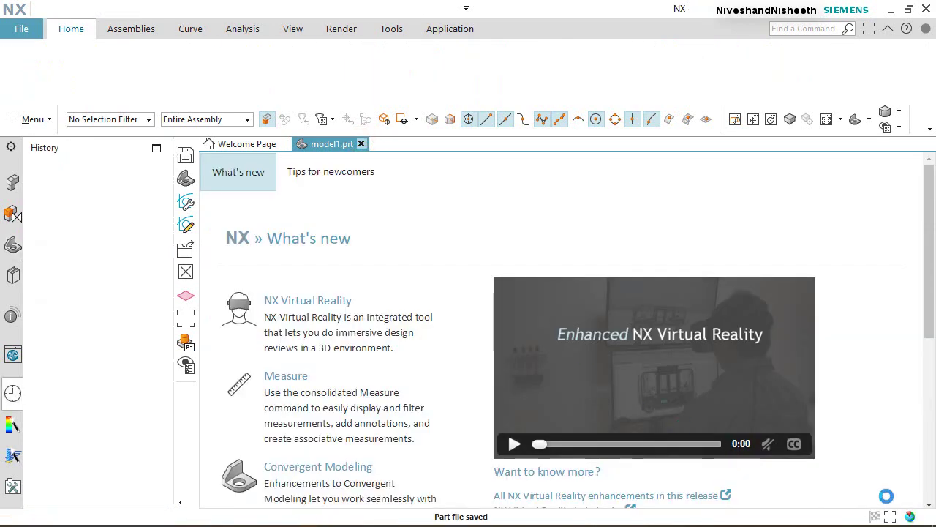
click(902, 474)
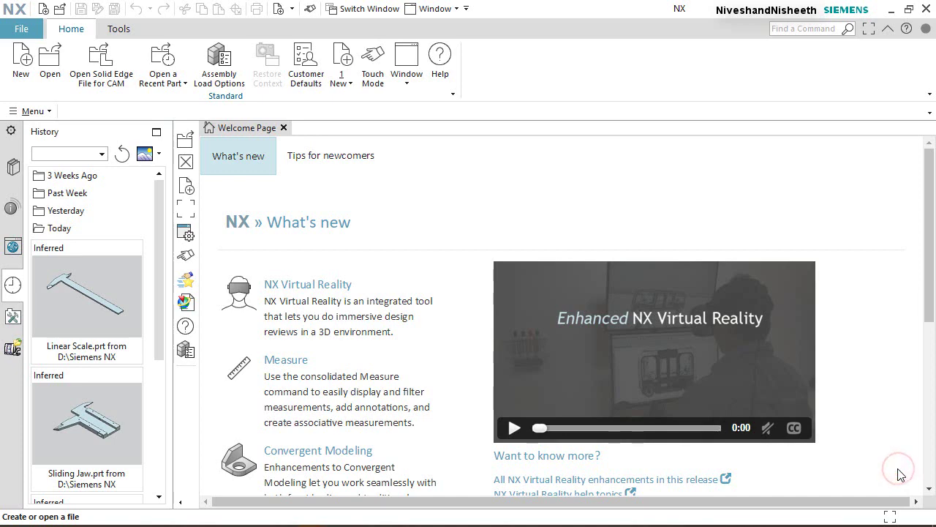
Step: Create a new part in millimeters from the Model template, named Finger Hook.prt, in the Vernier Caliper folder
click(21, 60)
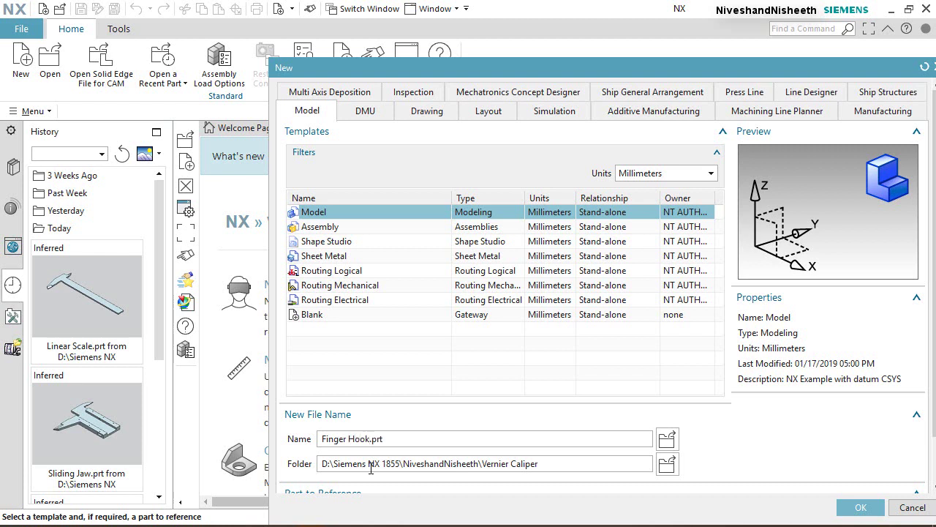
click(856, 507)
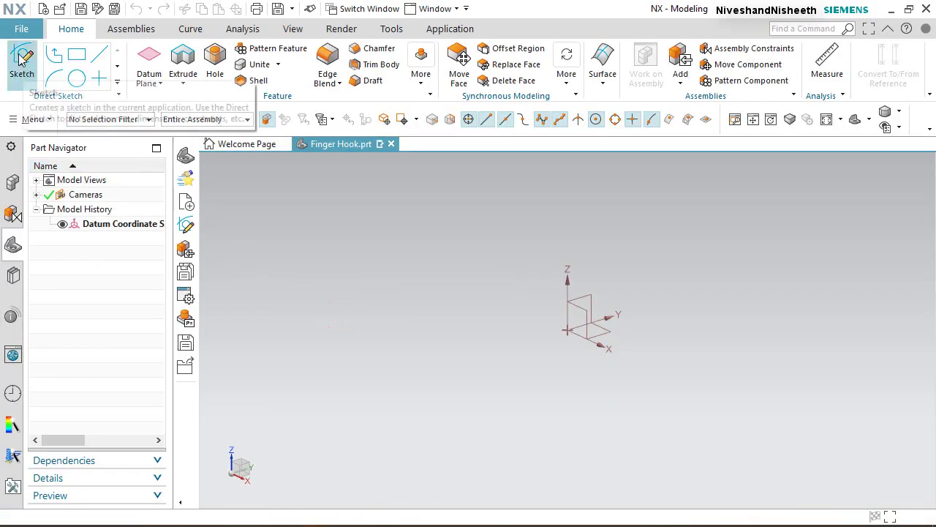
click(17, 27)
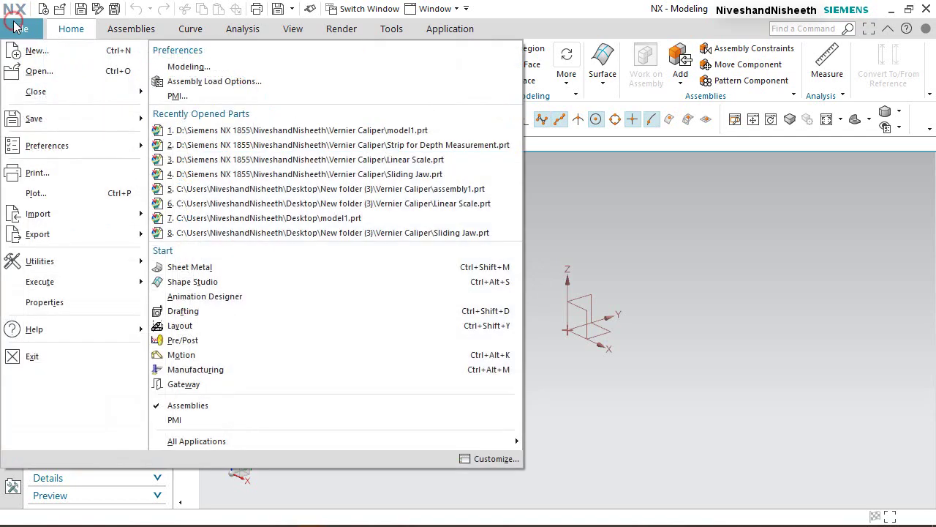
click(92, 145)
click(173, 96)
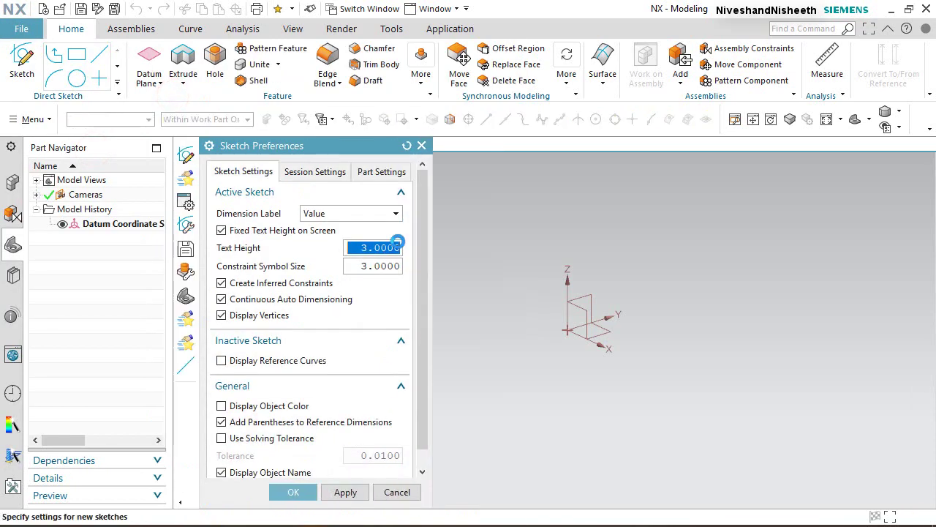
click(398, 491)
click(341, 348)
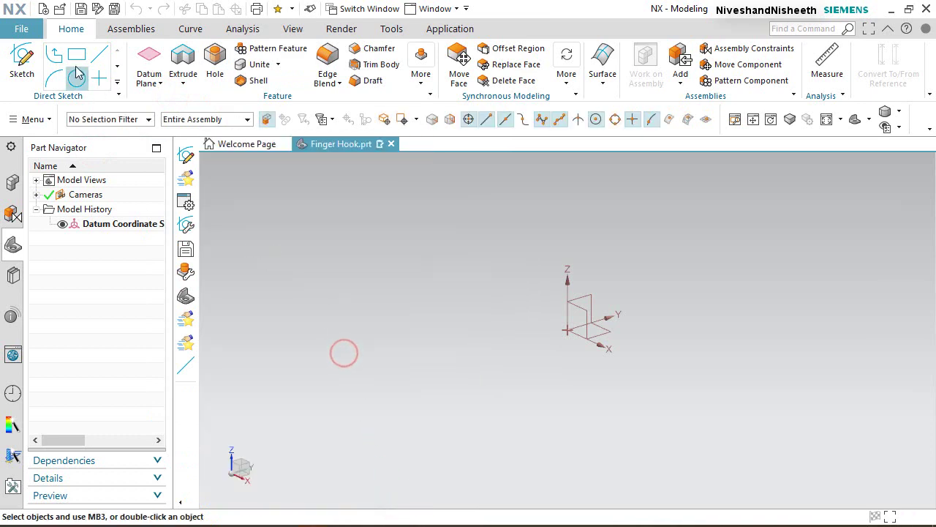
Step: Set the PMI dimension text units to 5 decimal places with a period as the decimal delimiter
click(21, 29)
click(86, 145)
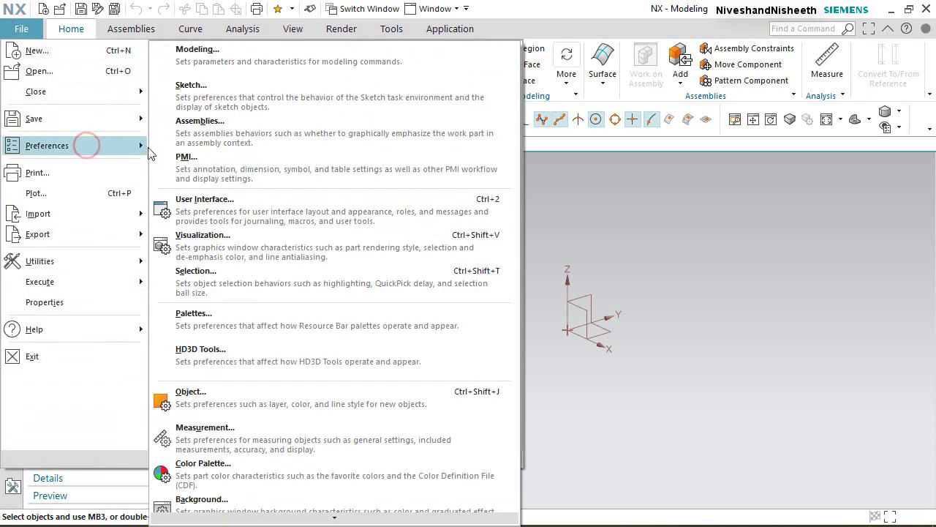
click(203, 164)
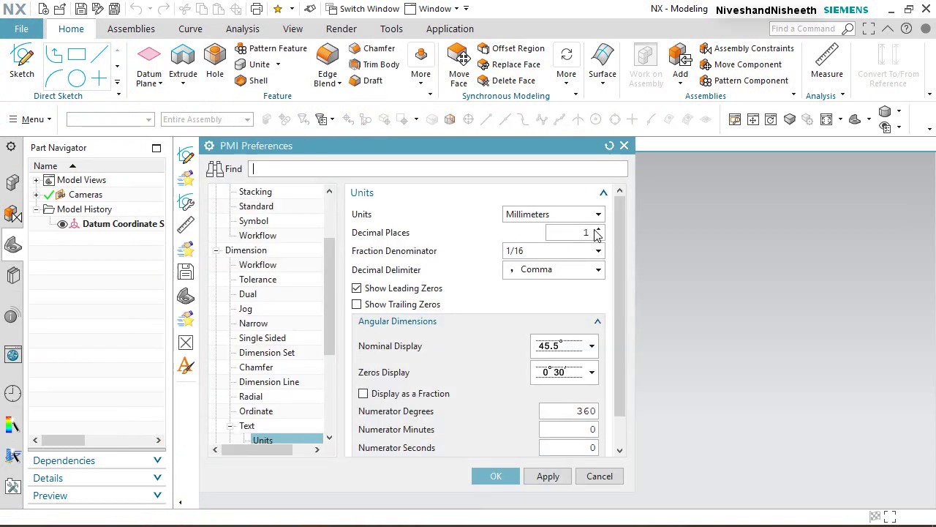
click(599, 230)
click(599, 229)
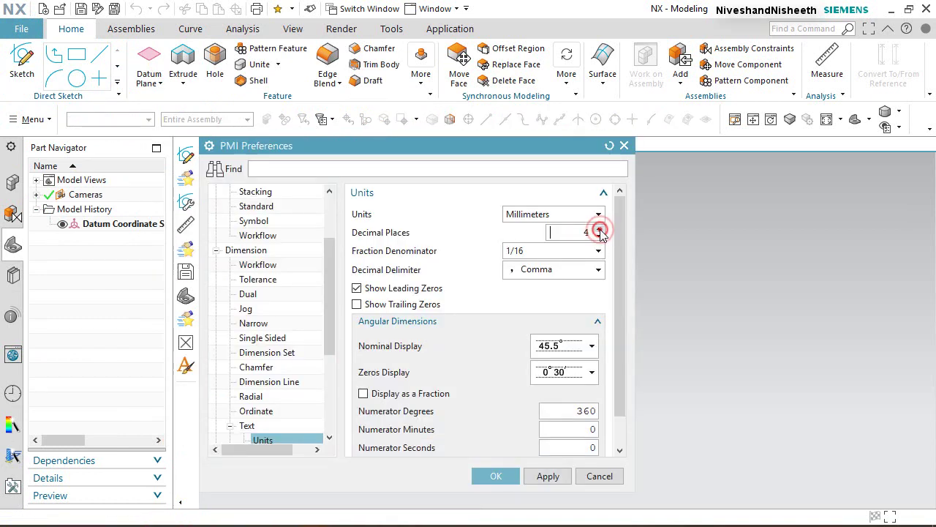
click(599, 229)
click(599, 230)
click(591, 270)
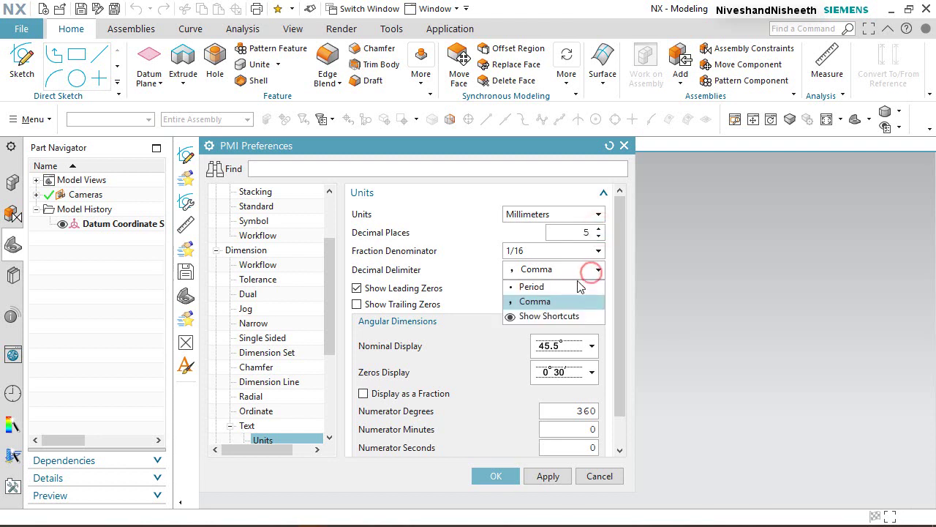
click(566, 288)
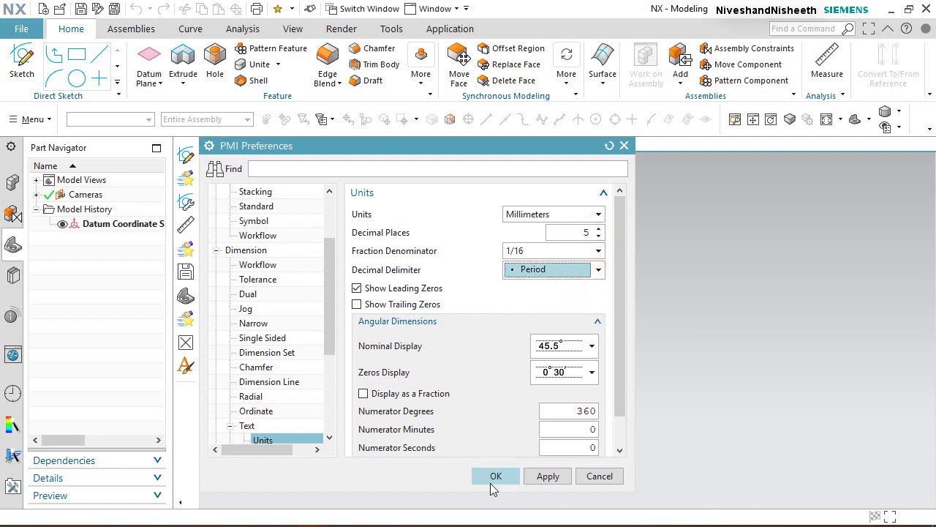
click(491, 482)
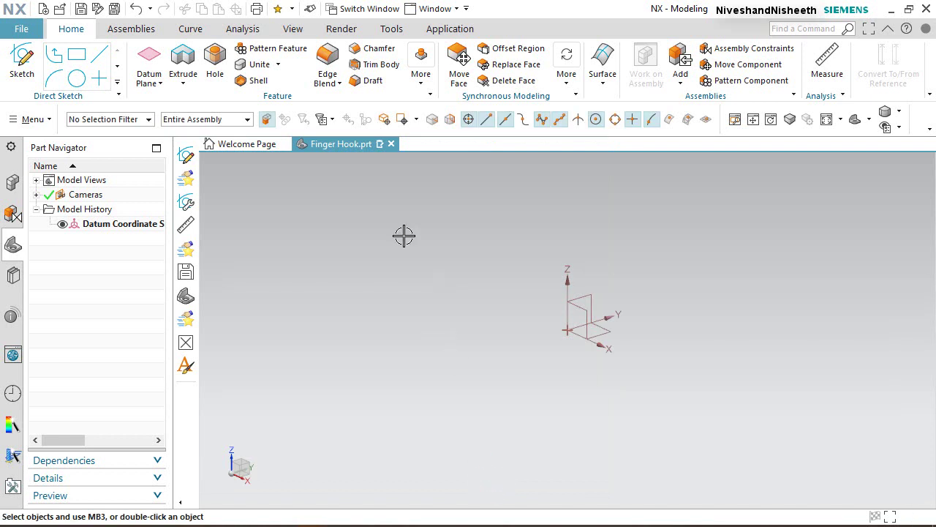
Step: Create a sketch on the XZ plane of the datum coordinate system, viewed square-on
click(22, 62)
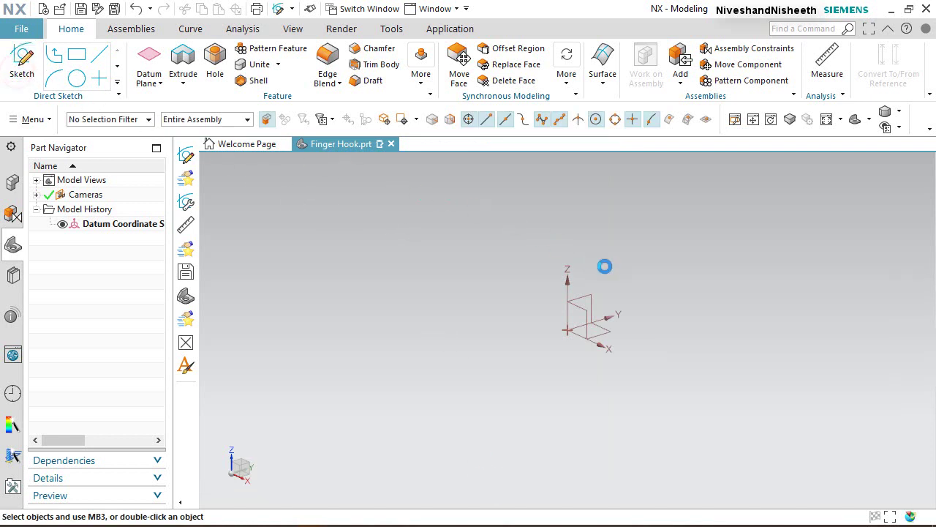
click(577, 296)
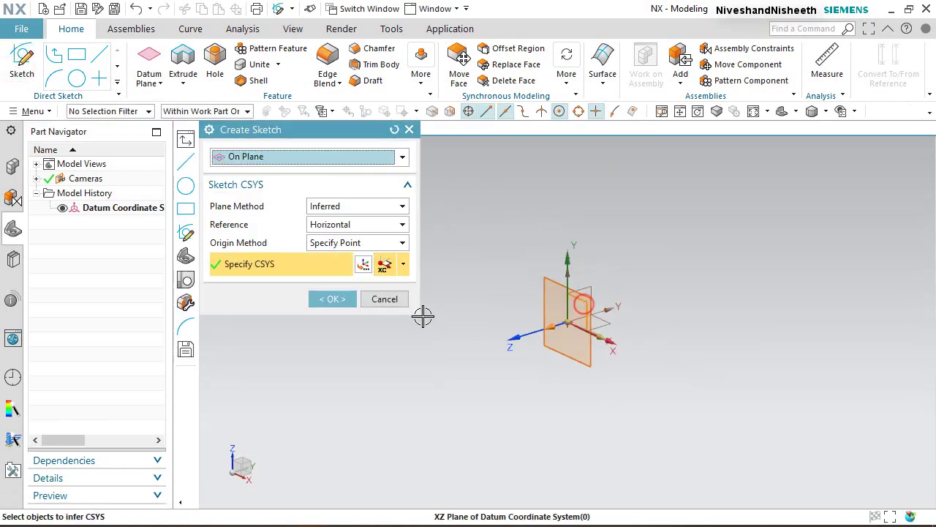
click(340, 304)
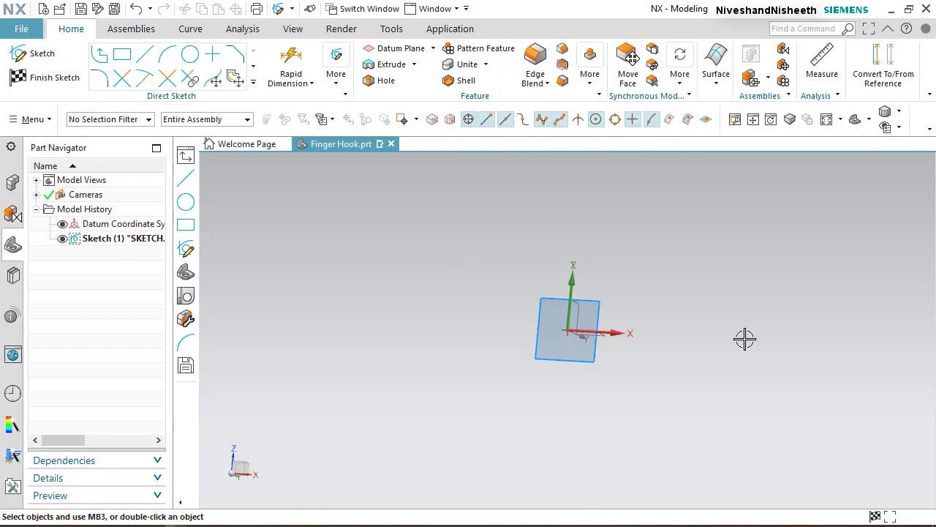
right_click(735, 338)
click(735, 338)
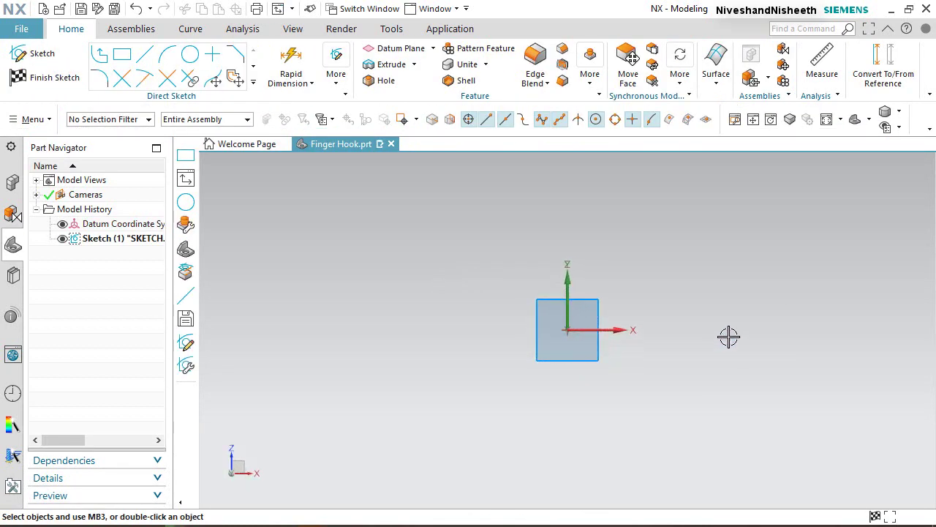
Step: Draw a 7.5 mm diameter circle centred on the sketch origin and finish the sketch
click(189, 55)
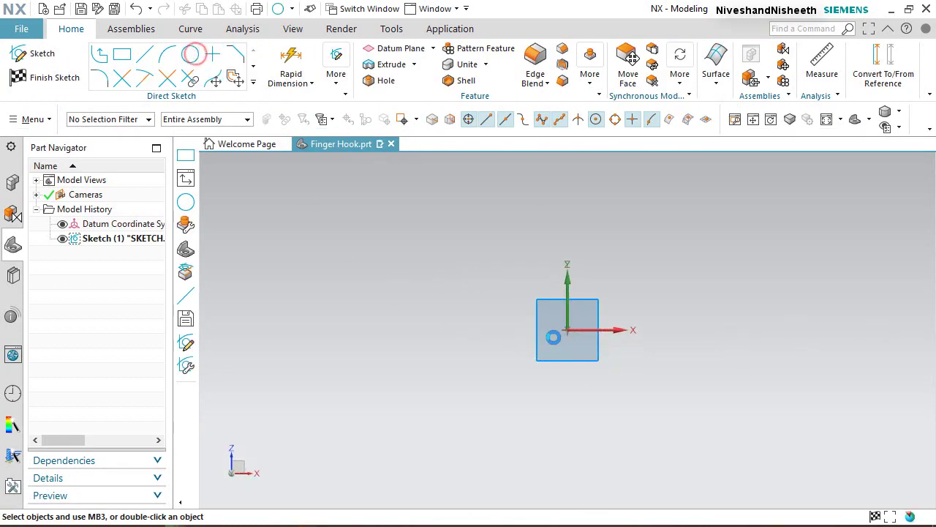
click(569, 319)
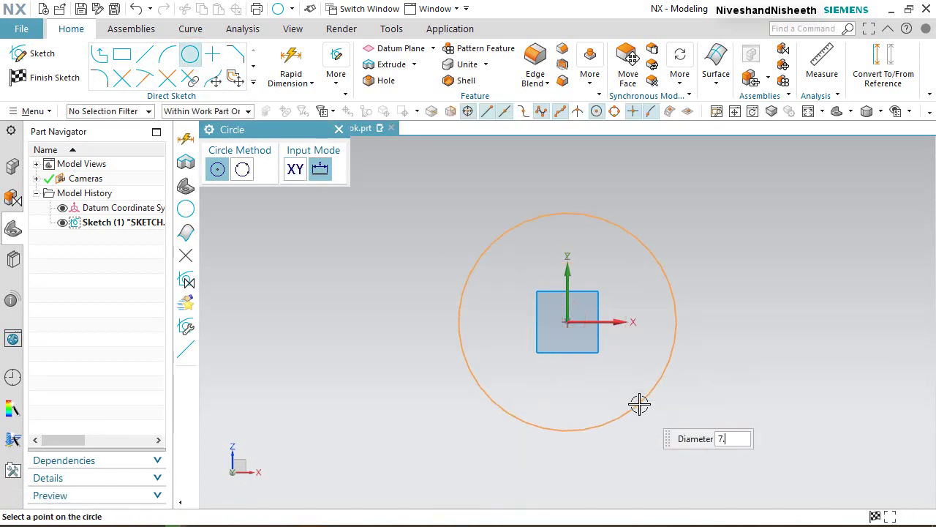
key(Return)
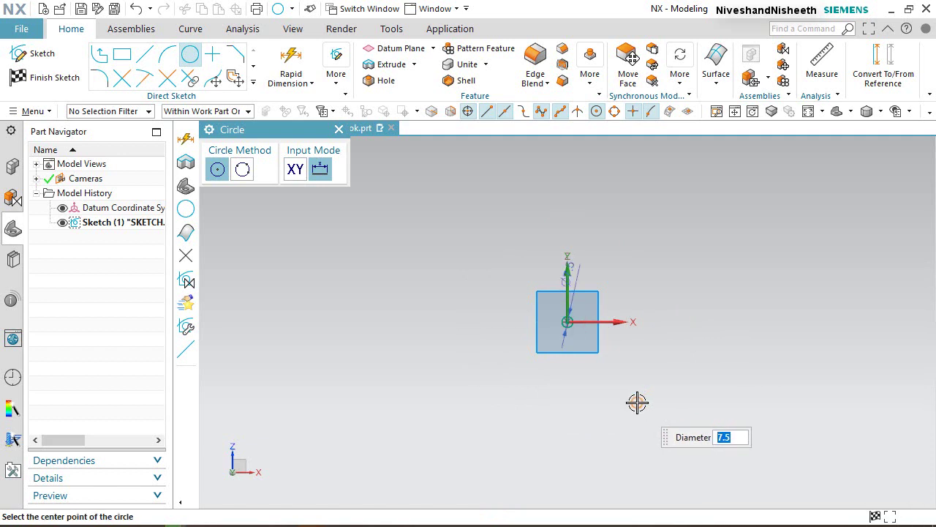
key(Escape)
middle_drag(622, 383, 573, 293)
mouse_move(554, 176)
mouse_down()
mouse_move(583, 215)
mouse_move(603, 278)
mouse_up()
click(55, 77)
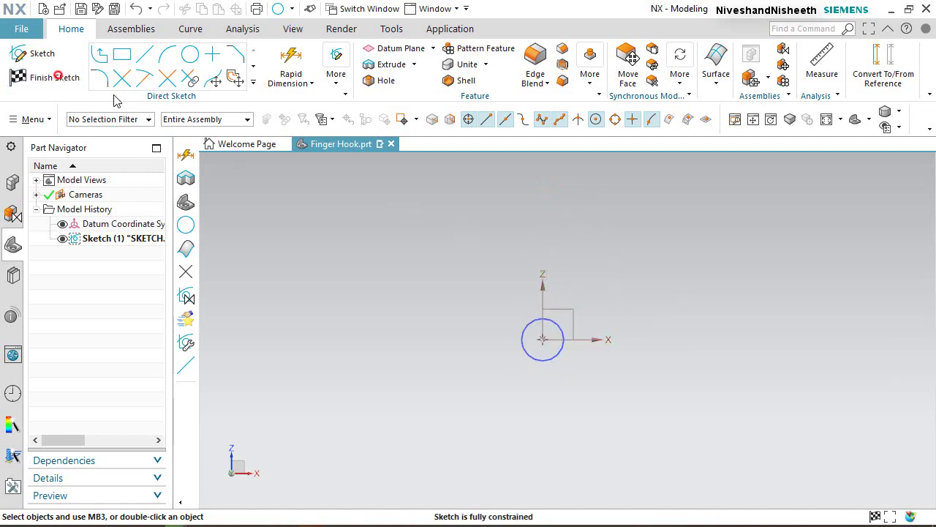
key(Home)
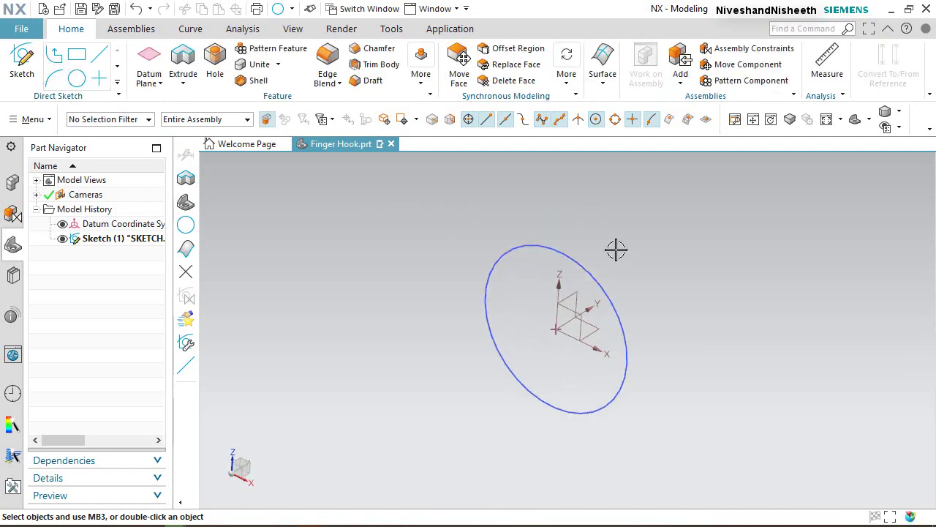
Step: Extrude the circle with a Symmetric Value distance of 2/2 mm and hide its sketch
click(189, 65)
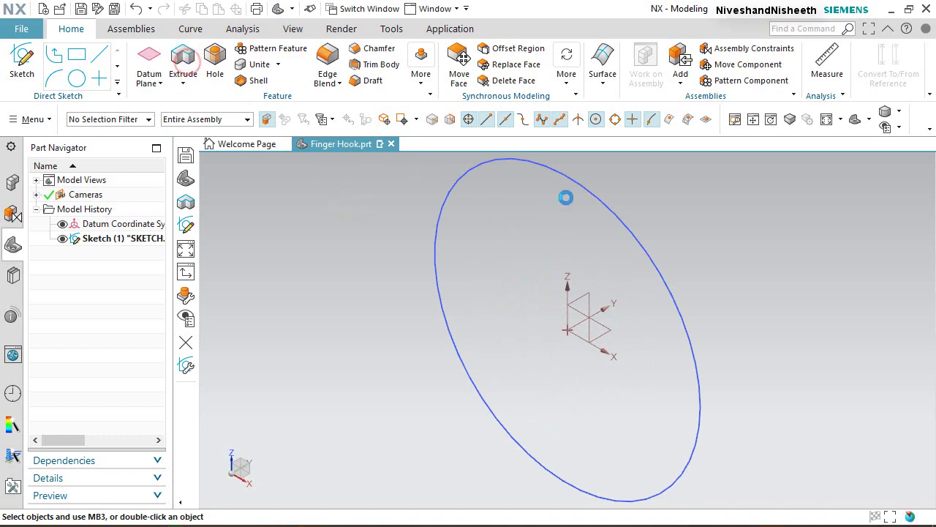
click(648, 243)
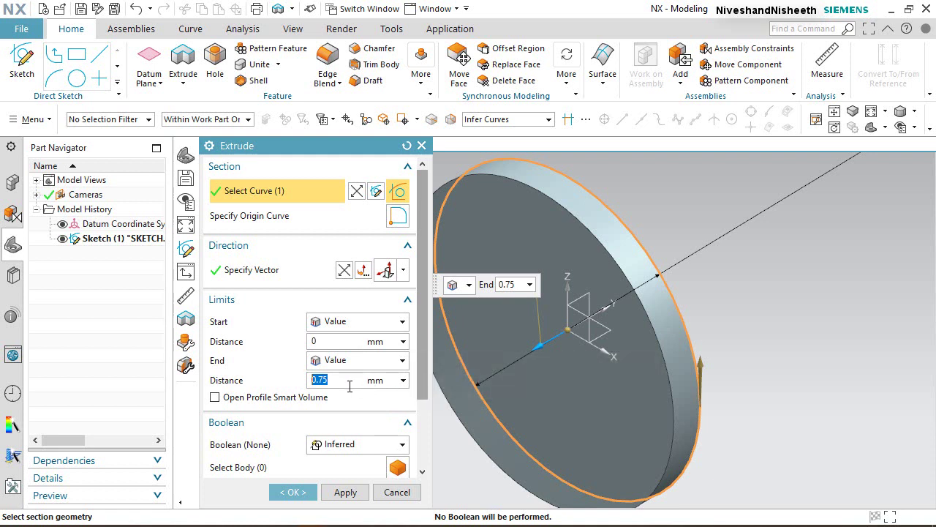
click(401, 321)
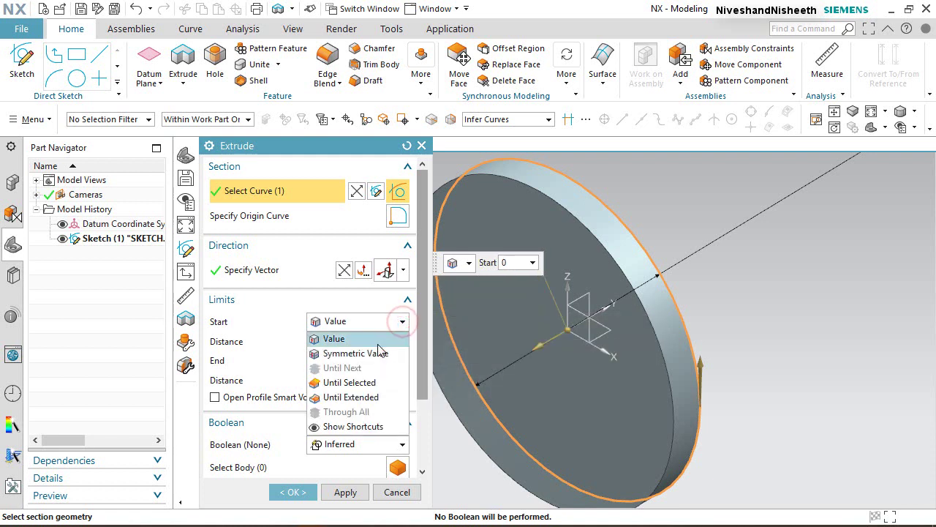
click(370, 356)
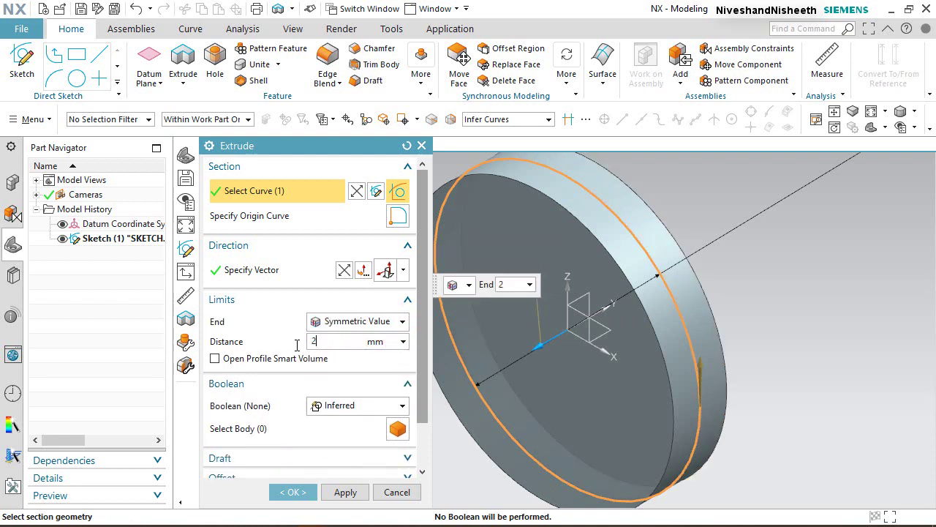
key(Return)
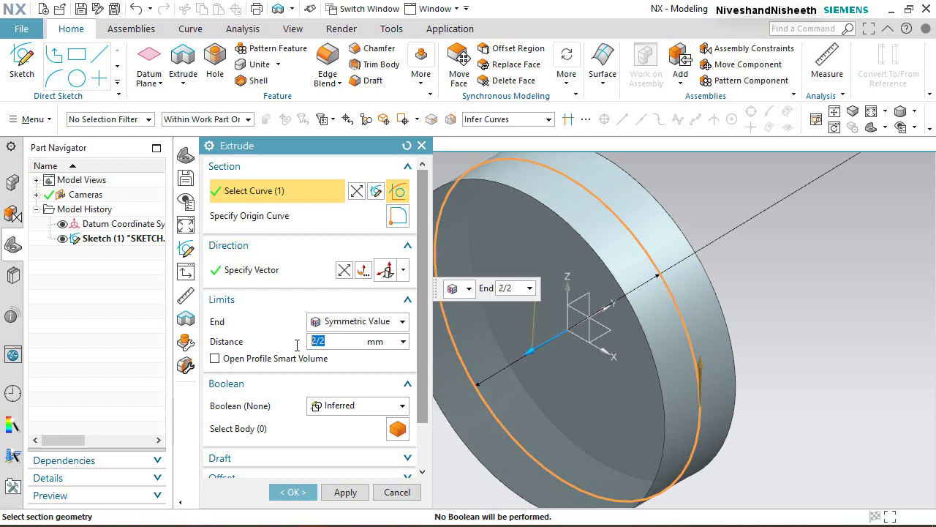
click(294, 492)
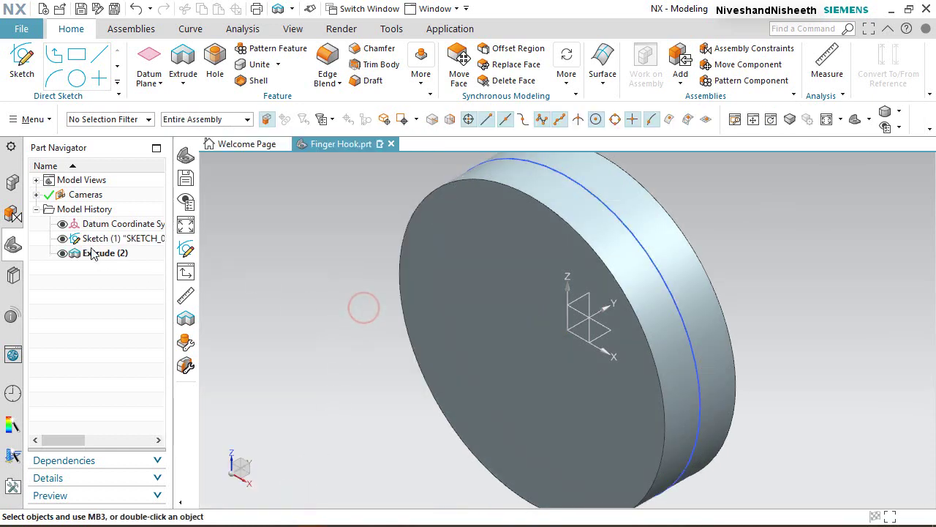
click(63, 238)
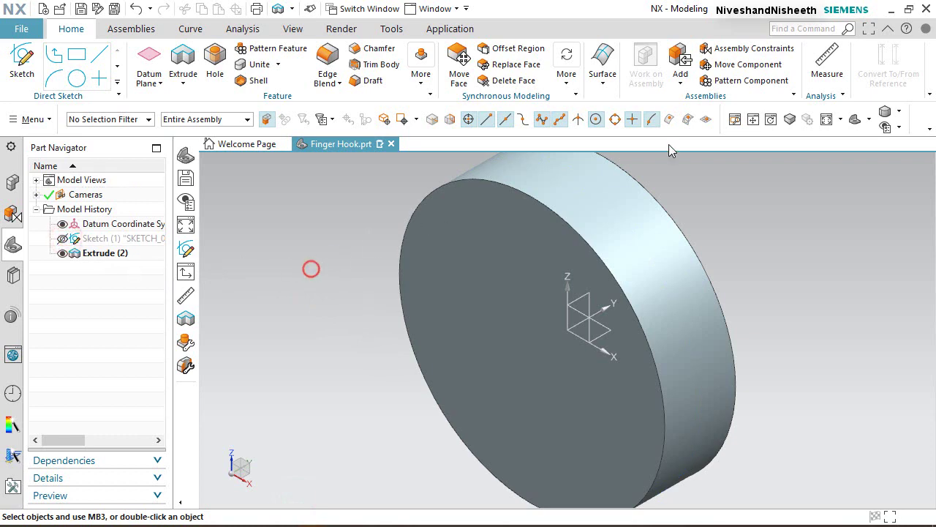
click(828, 119)
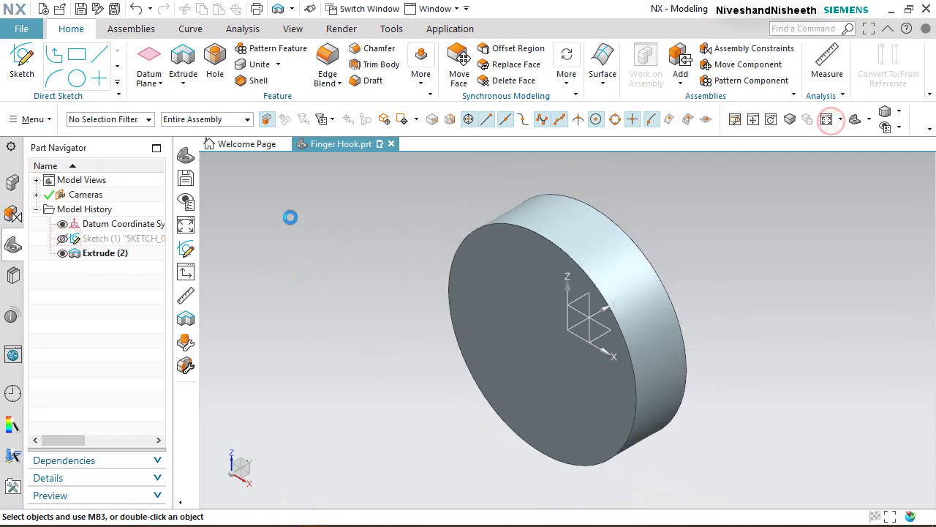
Step: Change the disc's display color to a custom beige with red 184, green 177 and blue 150
click(293, 28)
click(517, 68)
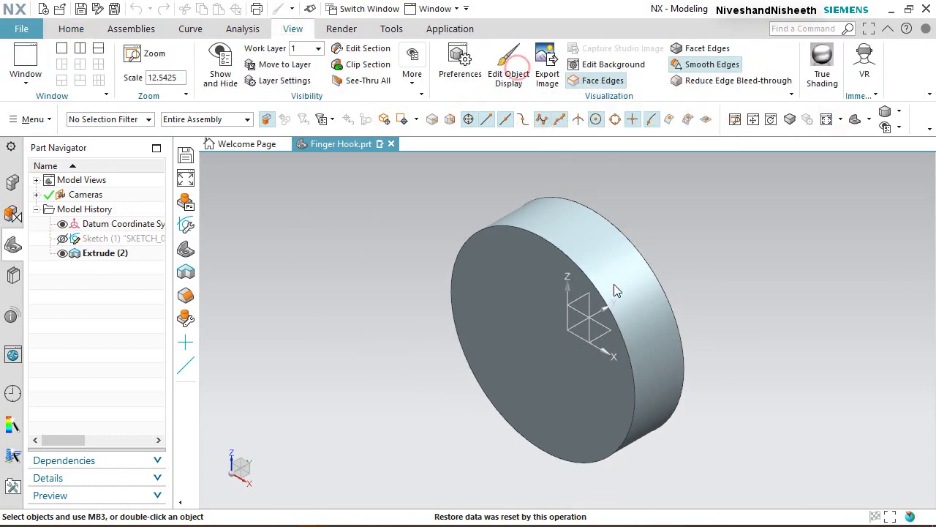
click(613, 284)
middle_click(625, 246)
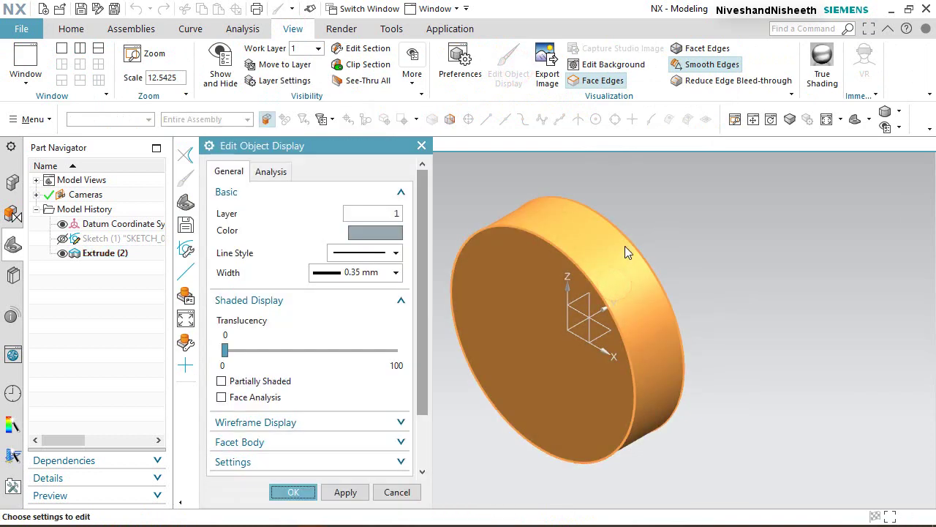
click(366, 222)
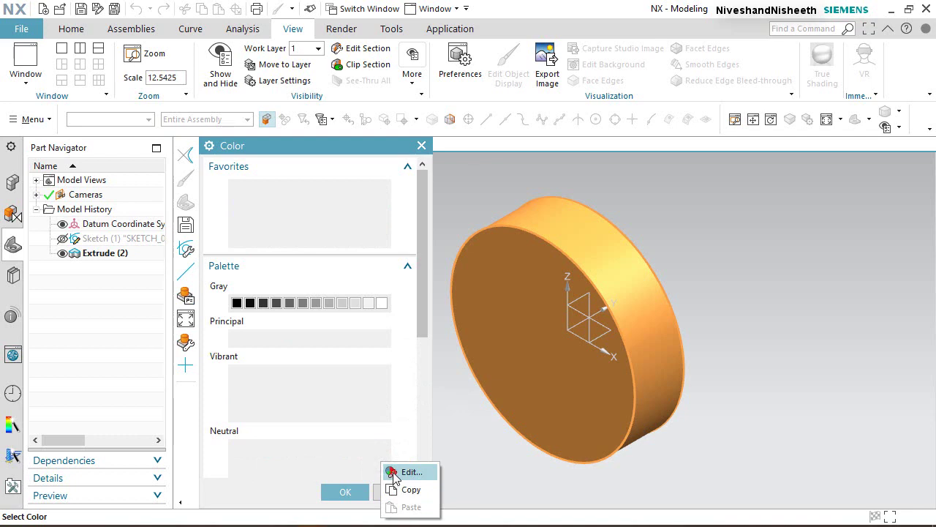
click(409, 472)
click(544, 295)
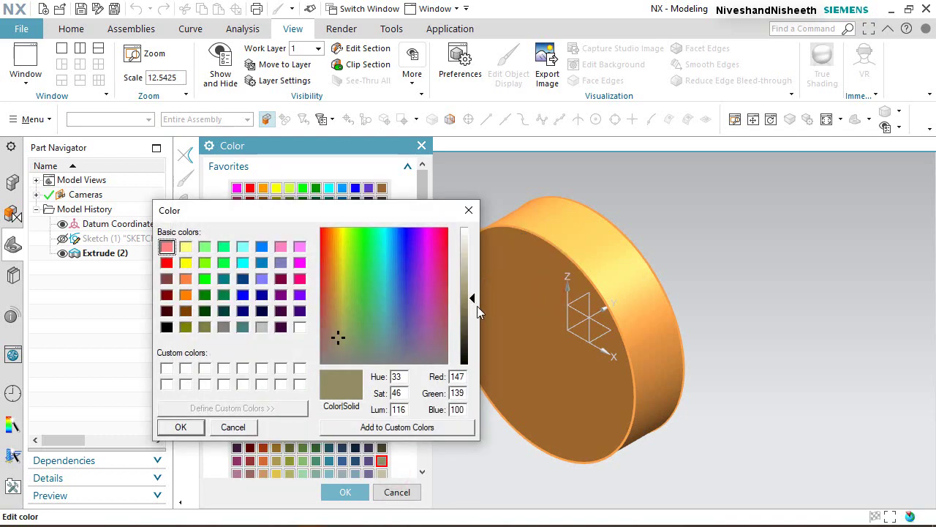
drag(474, 303, 474, 280)
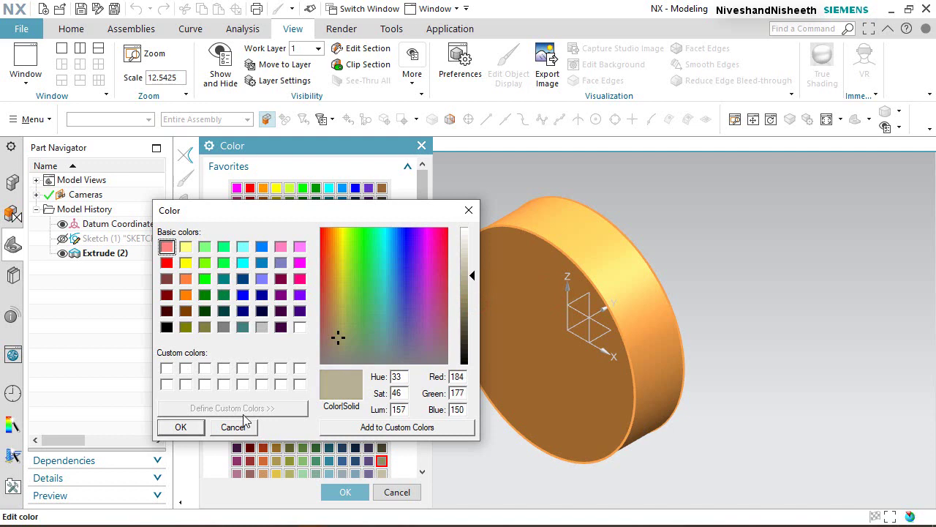
click(183, 428)
click(344, 492)
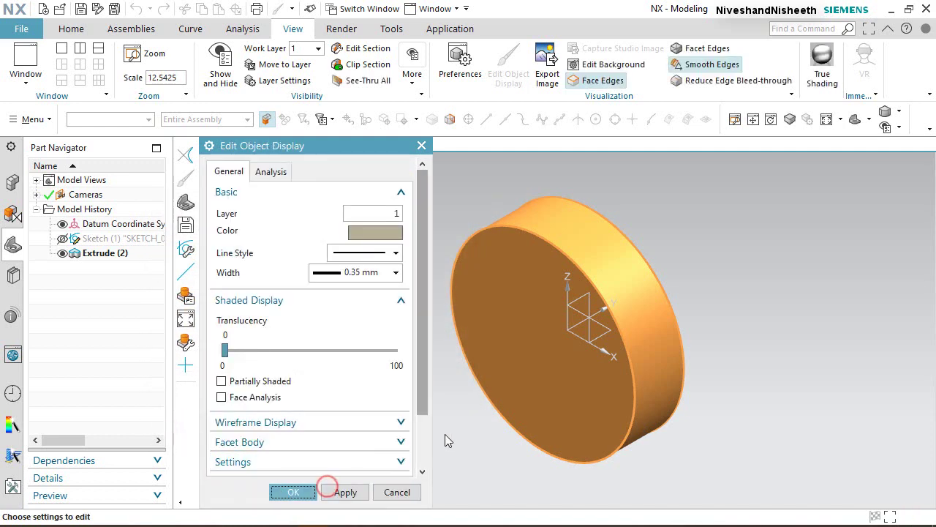
click(311, 492)
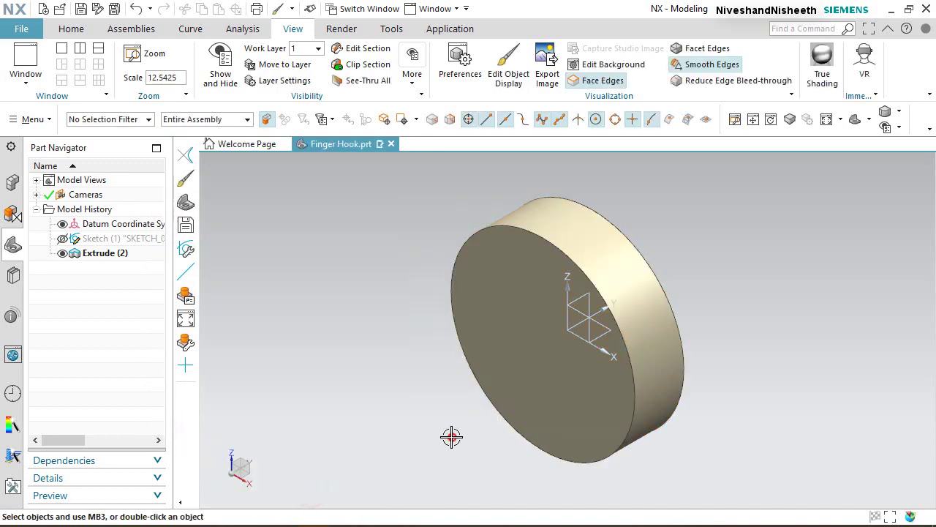
Step: Create a sketch on the disc's front circular face, viewed square-on
click(73, 26)
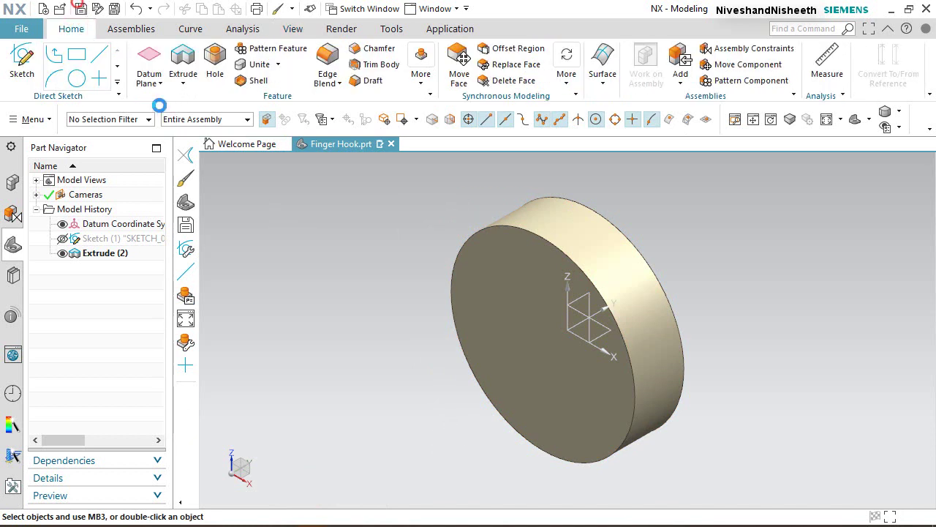
click(23, 60)
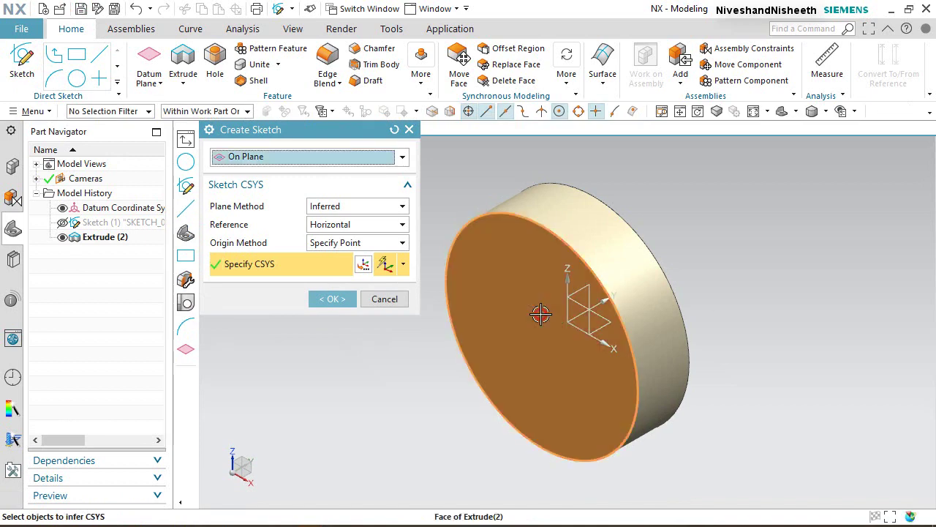
click(326, 298)
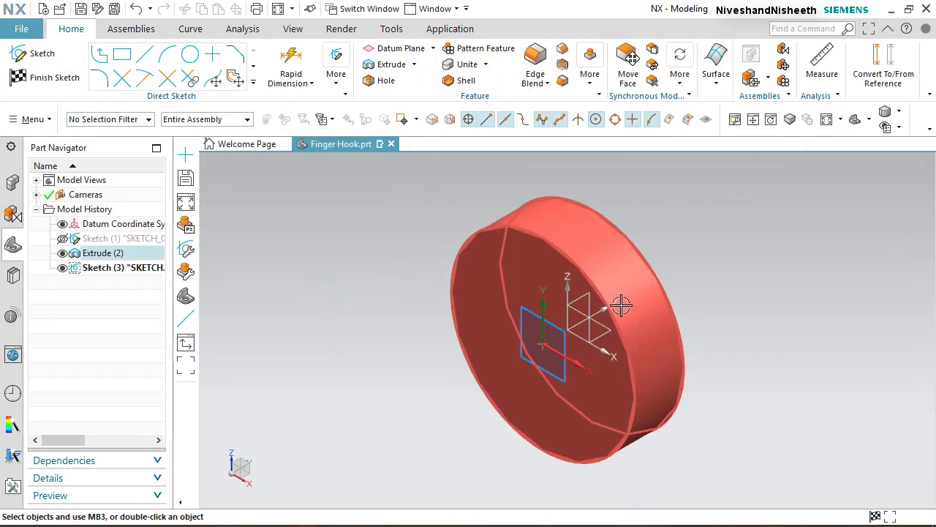
middle_drag(631, 307, 736, 256)
right_drag(735, 256, 708, 256)
click(253, 81)
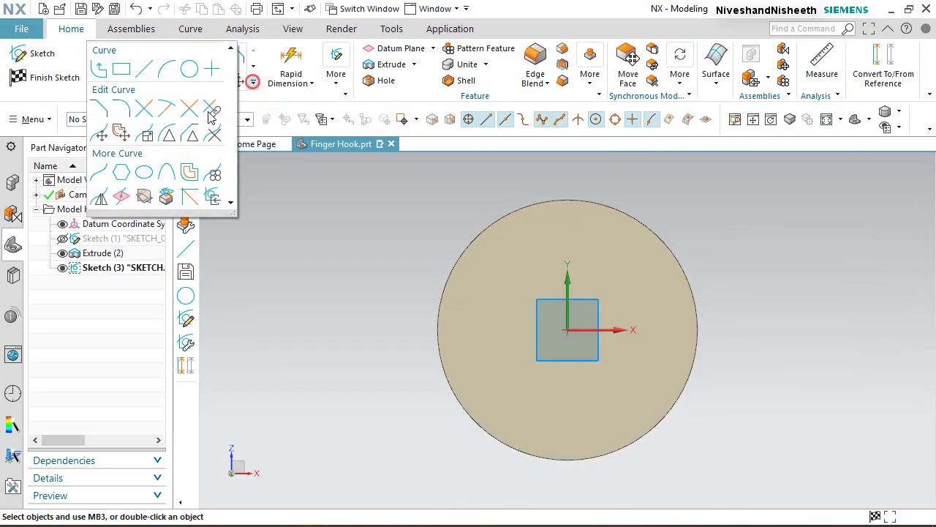
click(164, 203)
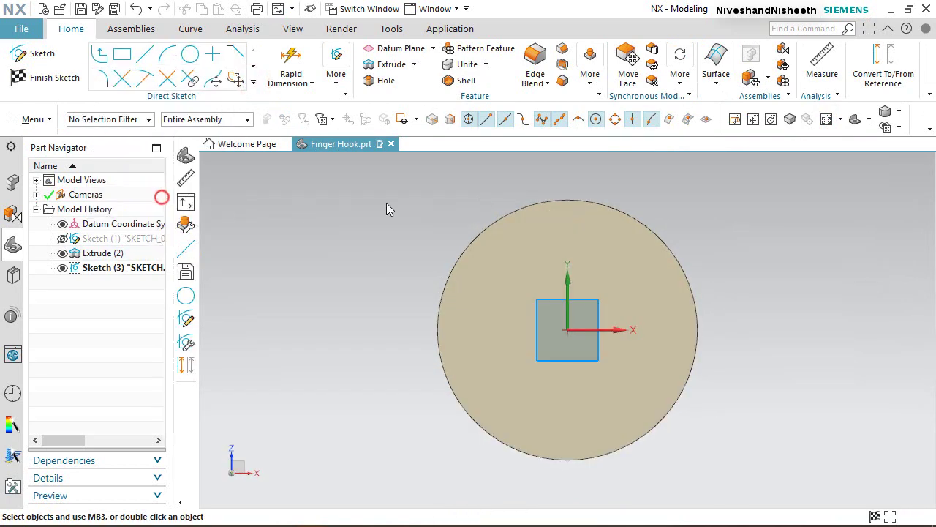
click(507, 207)
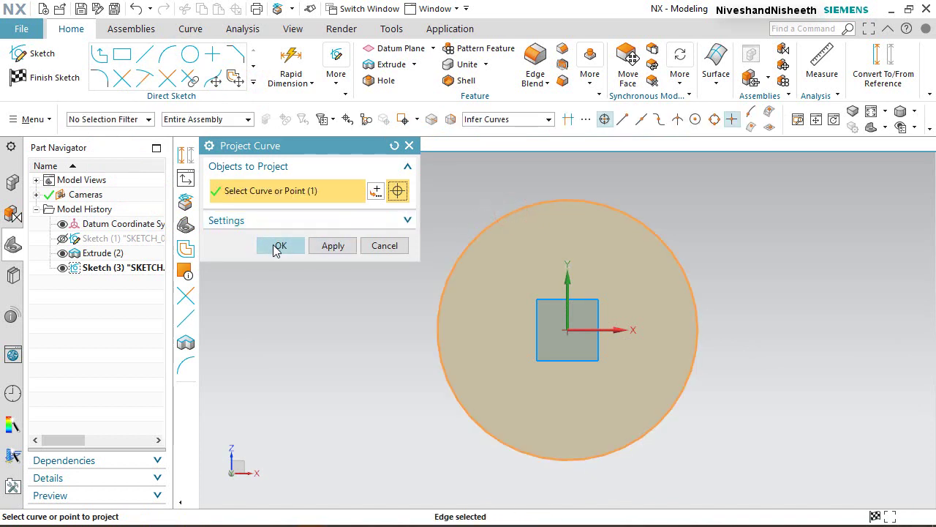
click(273, 245)
key(ctrl+q)
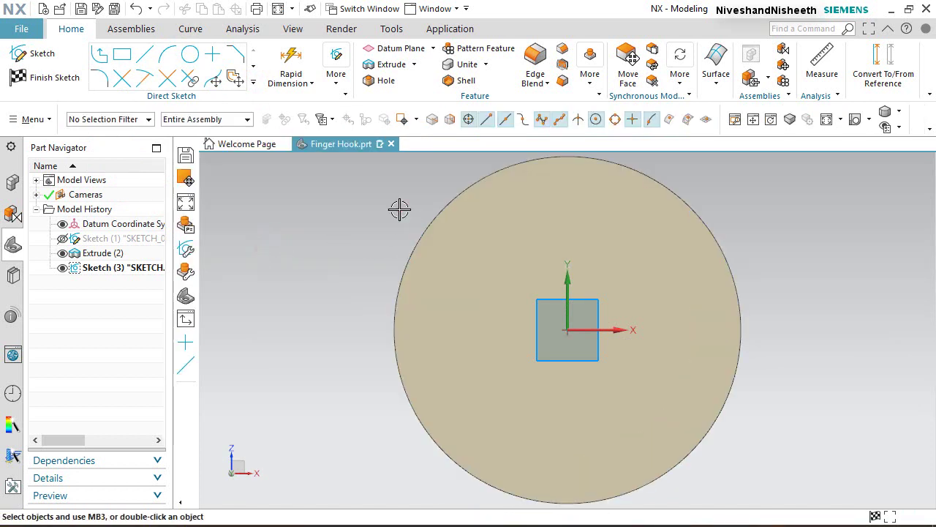
Step: Project the disc's circular outer edge into the sketch with Project Curve
click(254, 85)
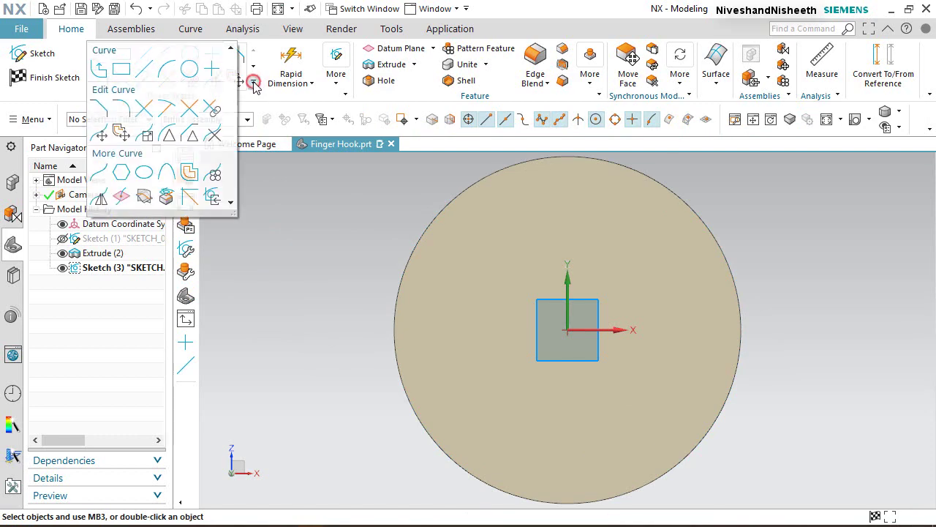
click(167, 197)
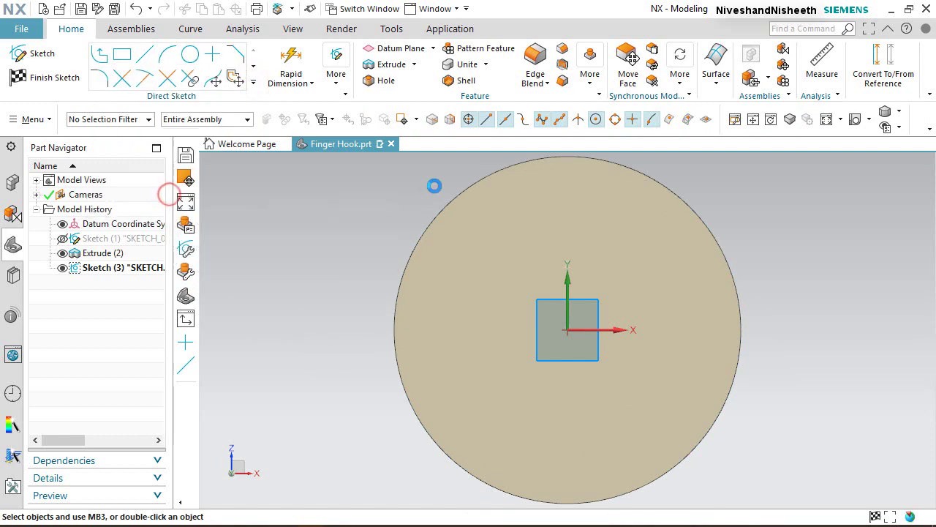
click(467, 192)
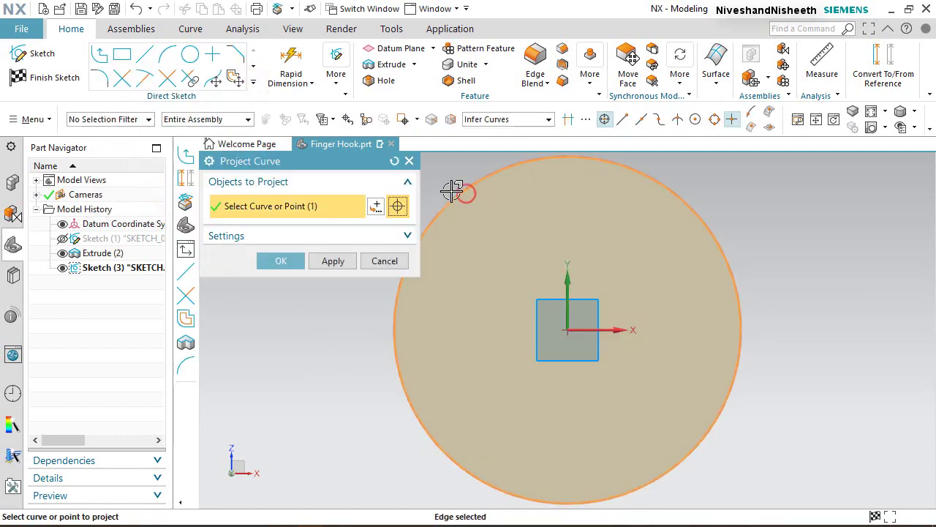
click(280, 261)
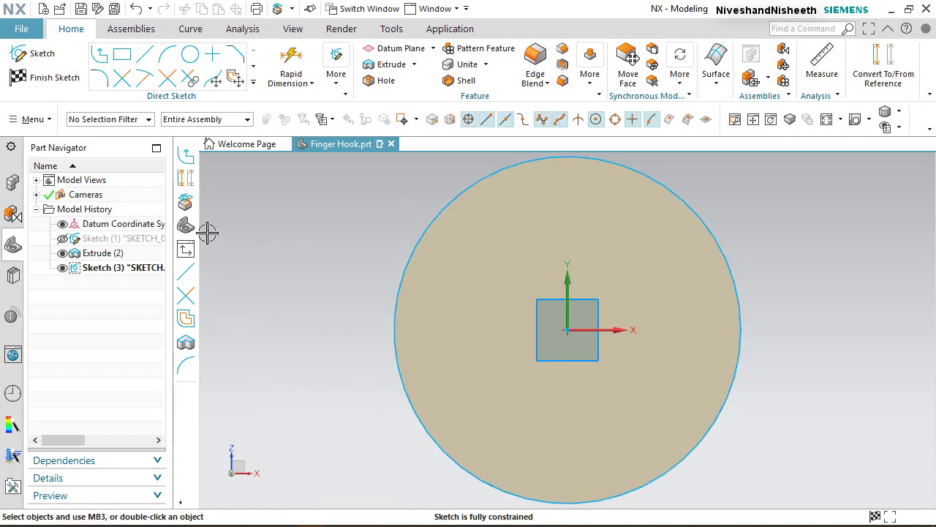
Step: Draw a horizontal line about 1.1 mm long across the vertical axis, about 2.6 mm above the sketch origin
click(146, 54)
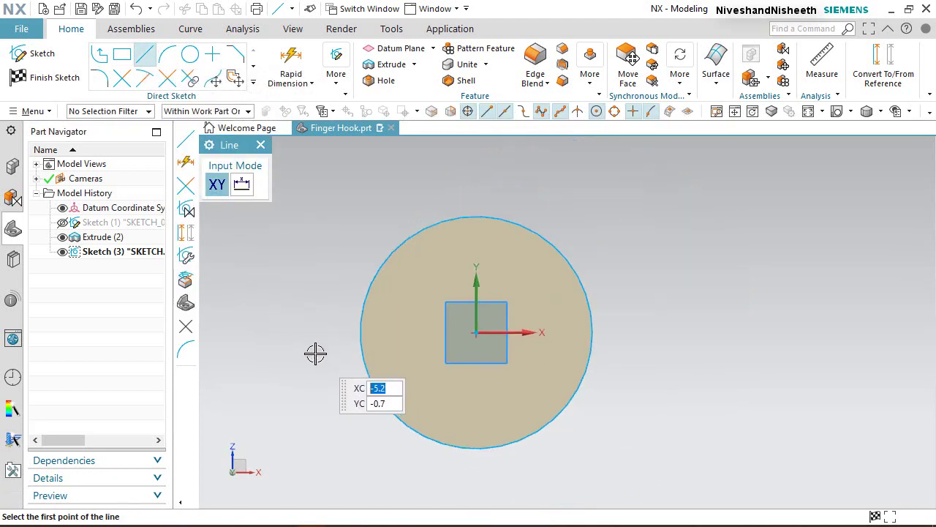
click(455, 250)
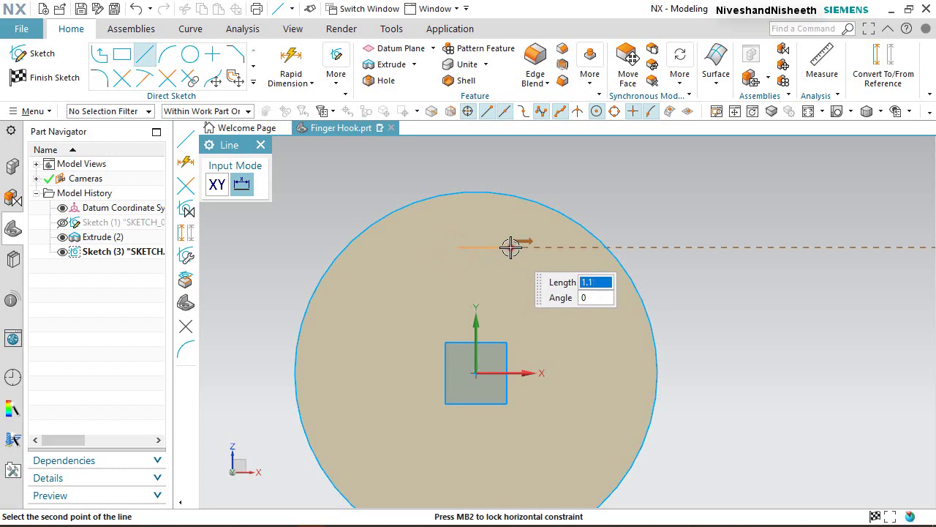
click(512, 249)
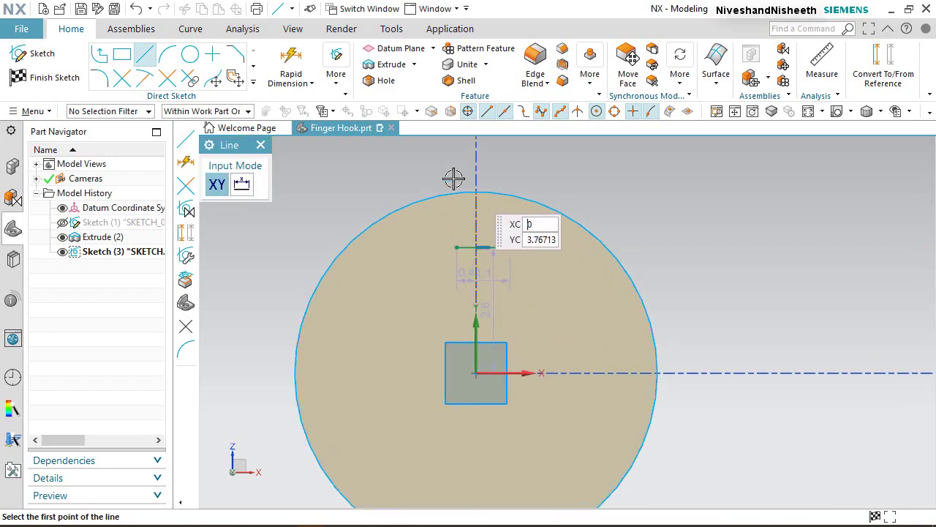
Step: Dimension the horizontal line's length with Rapid Dimension and set it to 0.04*2 mm
click(292, 61)
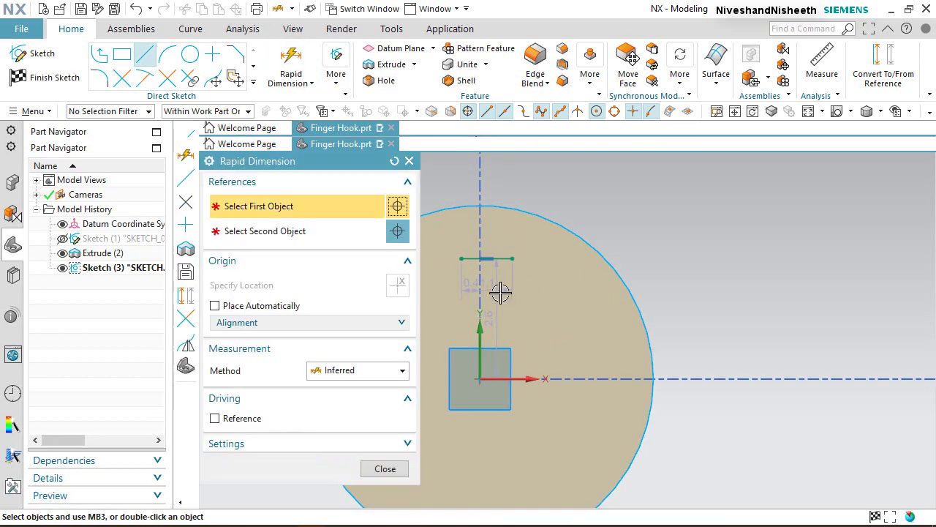
scroll(500, 287, up, 1)
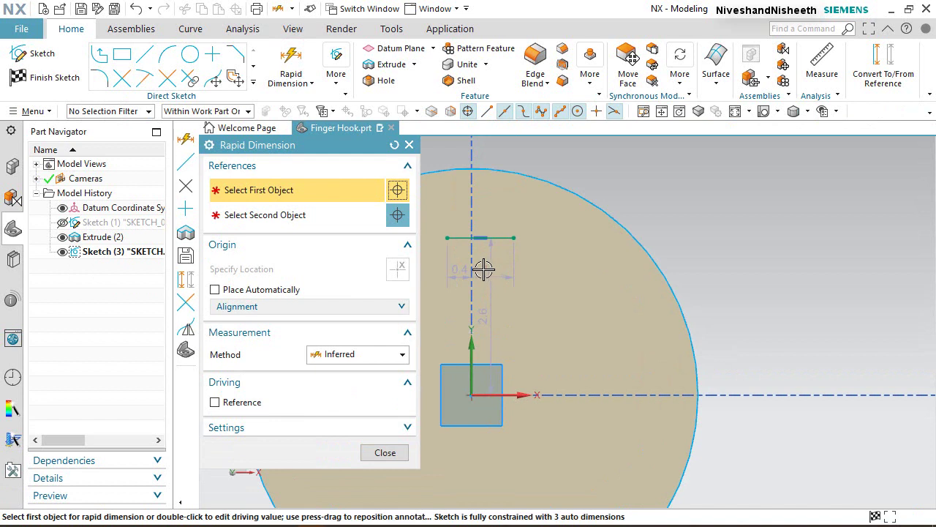
click(502, 238)
click(502, 274)
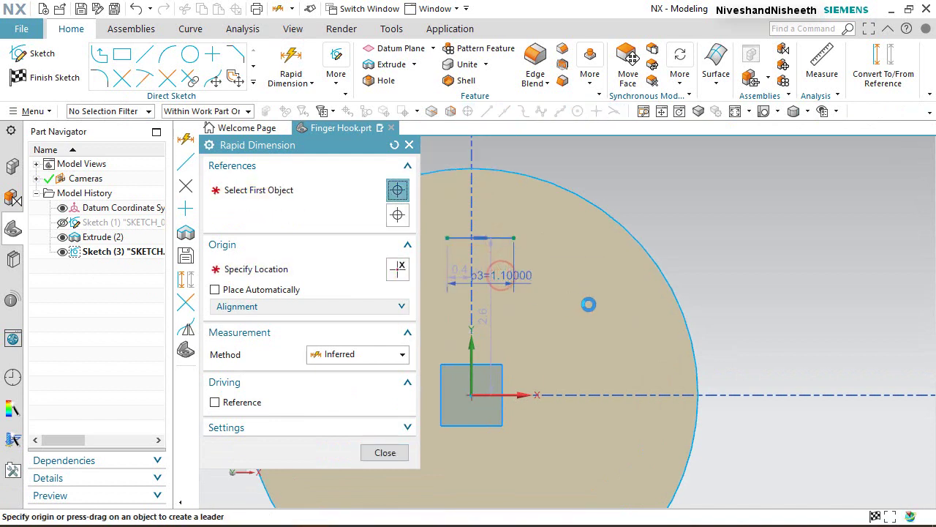
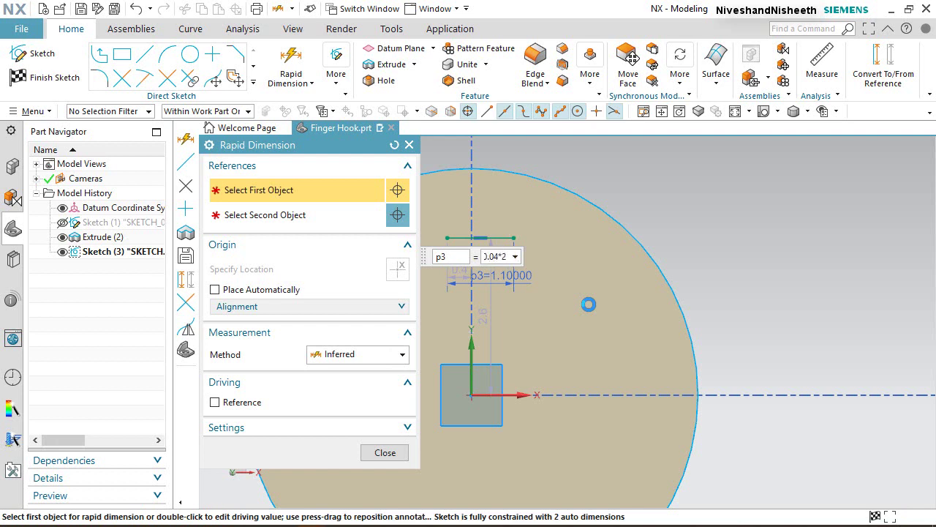
key(Return)
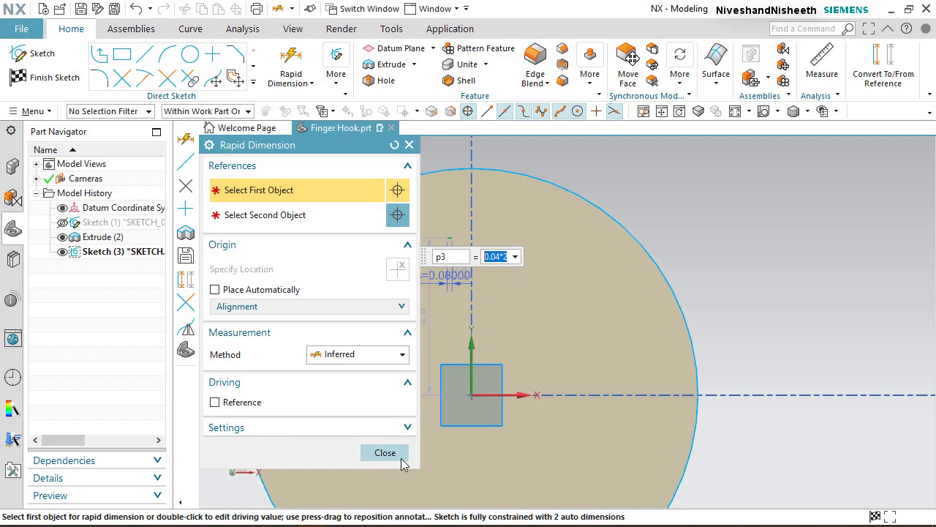
click(385, 453)
Step: Constrain the short line's midpoint onto the sketch's vertical axis with Point on Curve
scroll(463, 275, up, 4)
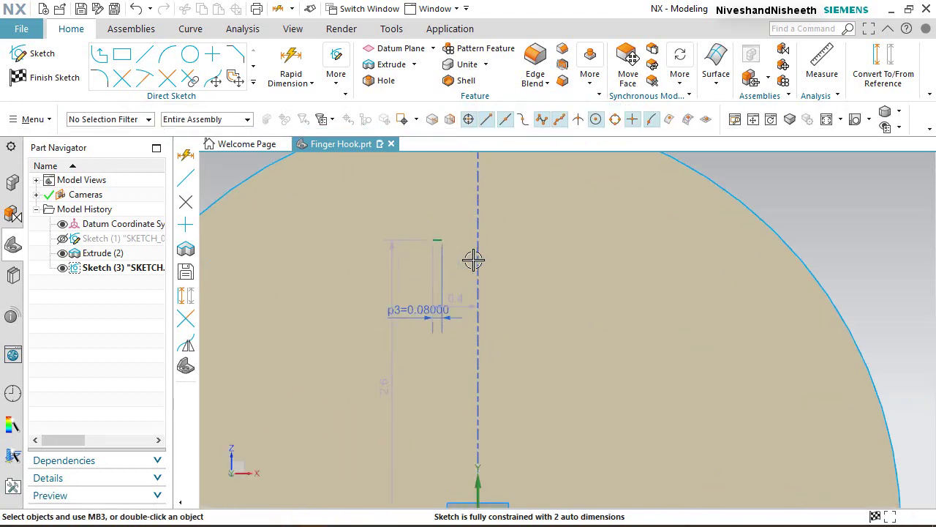
scroll(449, 224, up, 6)
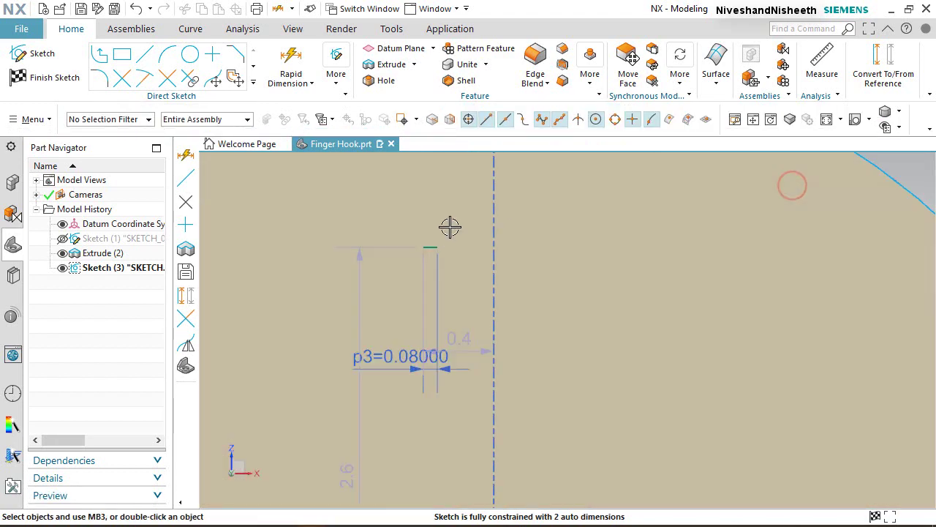
scroll(439, 232, down, 6)
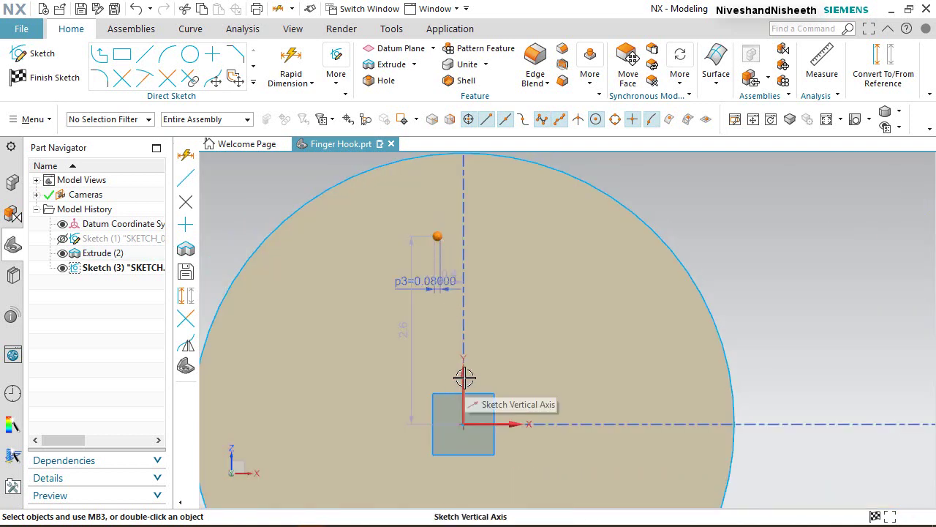
click(464, 377)
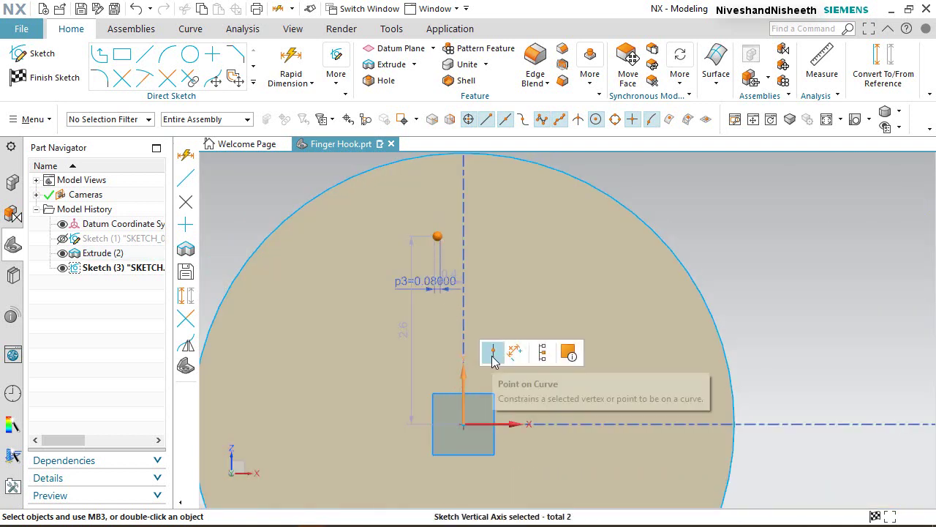
click(493, 354)
scroll(488, 230, down, 4)
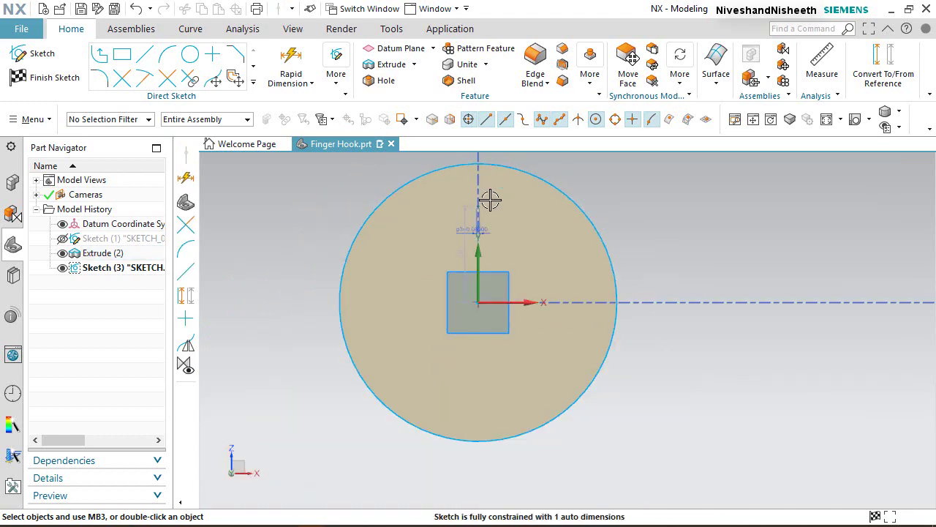
Step: Move the short line up along the vertical axis to about 3.5 mm above the origin, just inside the circle
scroll(507, 162, up, 4)
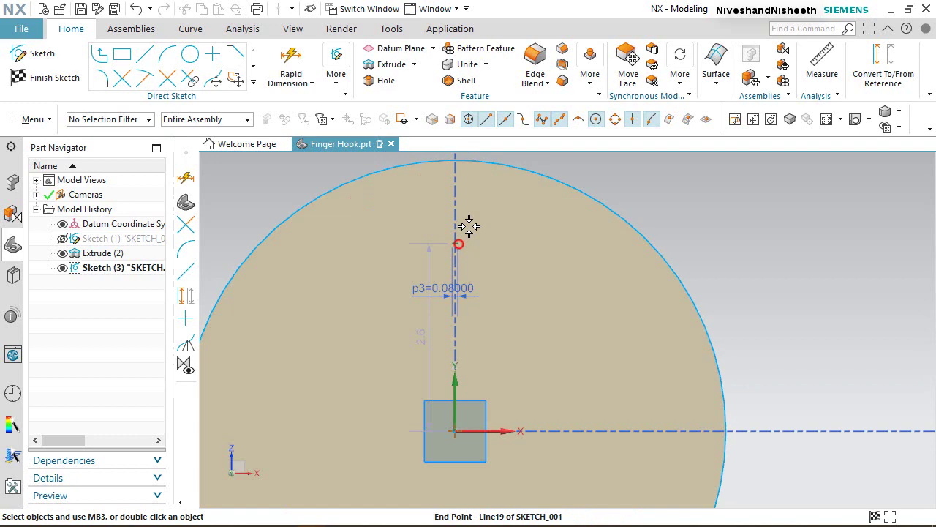
drag(468, 221, 466, 178)
scroll(476, 324, down, 3)
scroll(464, 195, up, 6)
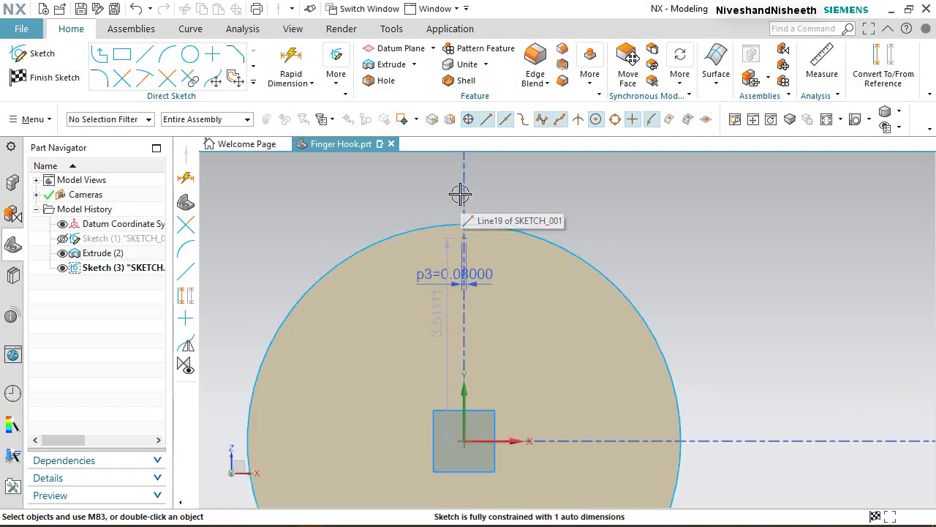
click(443, 207)
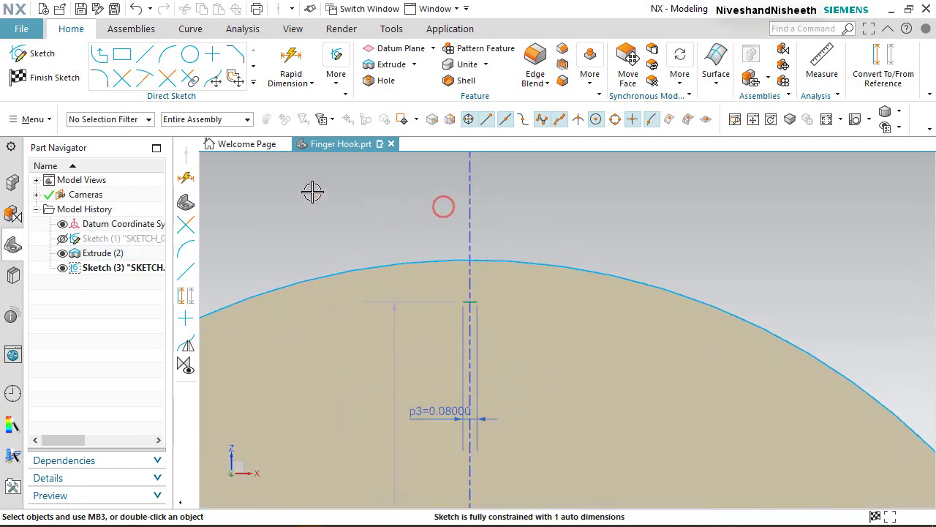
Step: Draw a second horizontal line about 0.49 mm long across the vertical axis, just above the circle
click(144, 55)
click(424, 219)
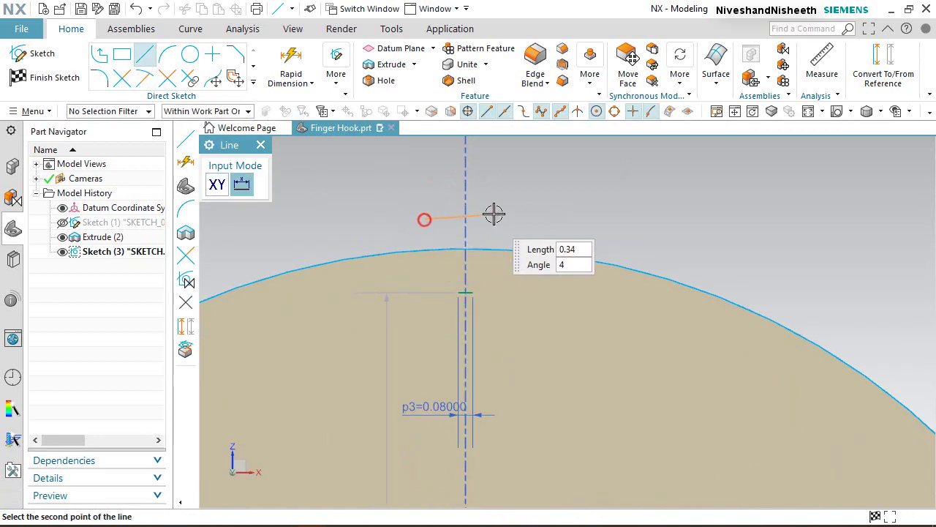
click(516, 218)
right_click(506, 166)
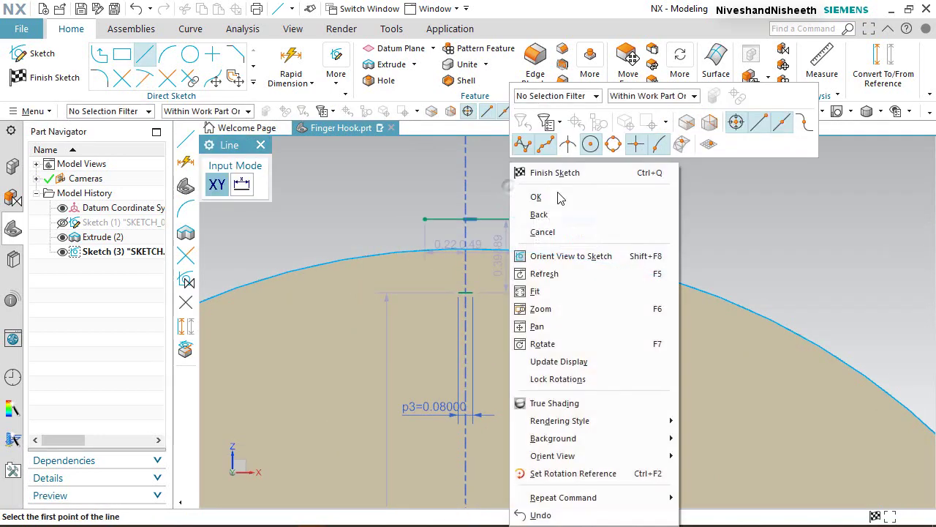
click(544, 197)
key(Escape)
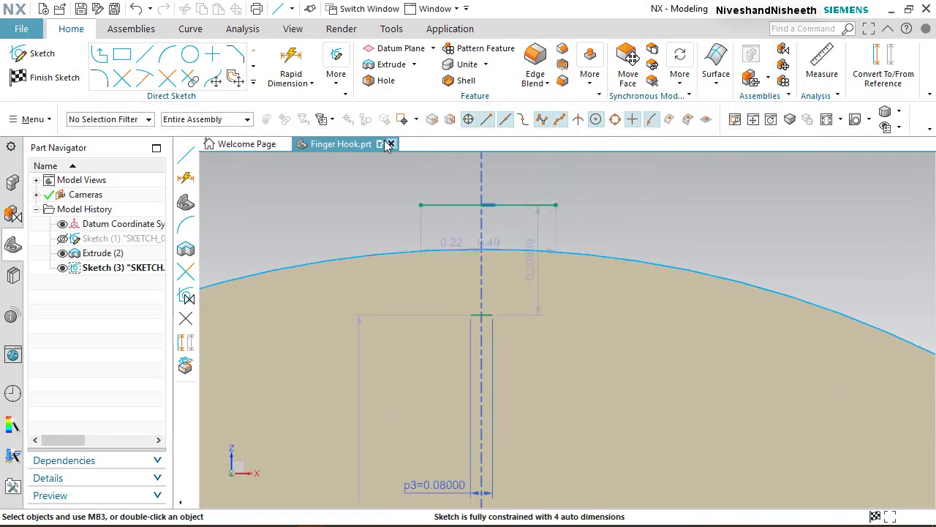
Step: Turn off the display of sketch constraints
click(336, 70)
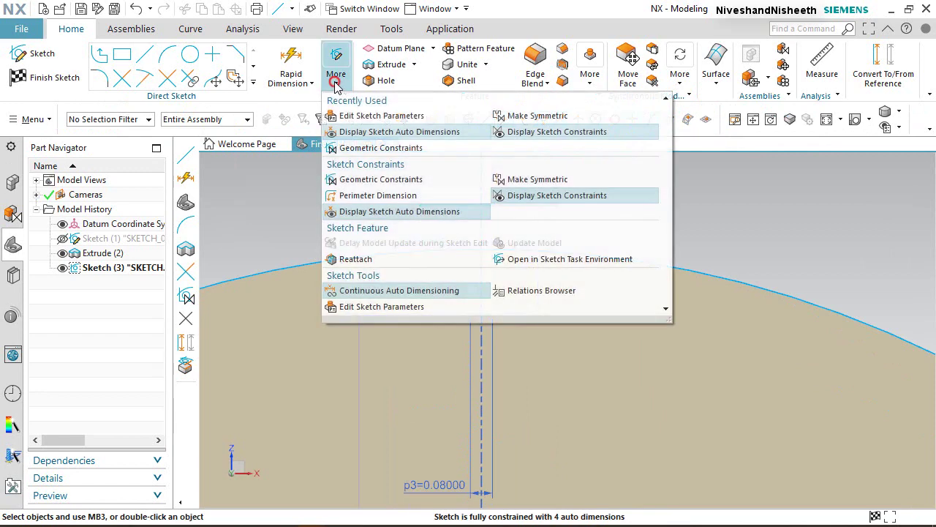
click(537, 196)
click(604, 194)
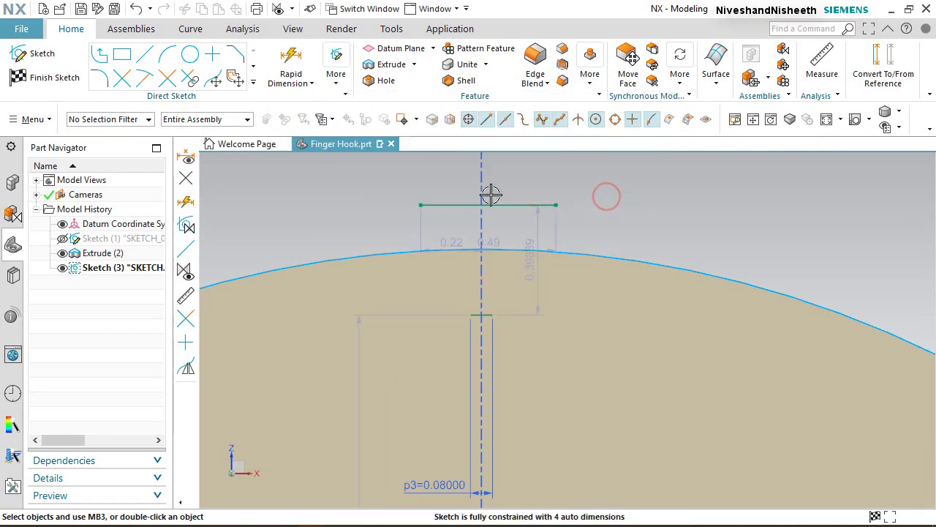
Step: Align the upper line's midpoint vertically with the midpoint of the short line inside the circle
click(488, 203)
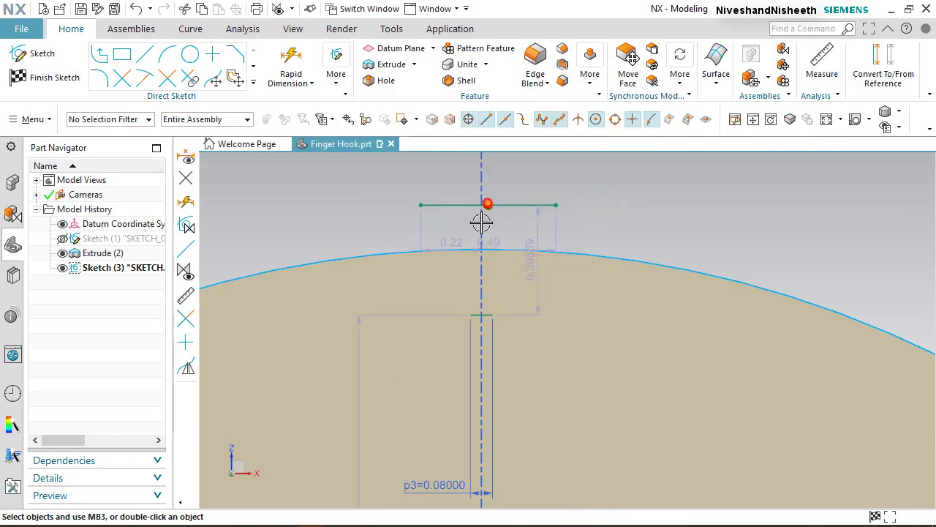
click(482, 314)
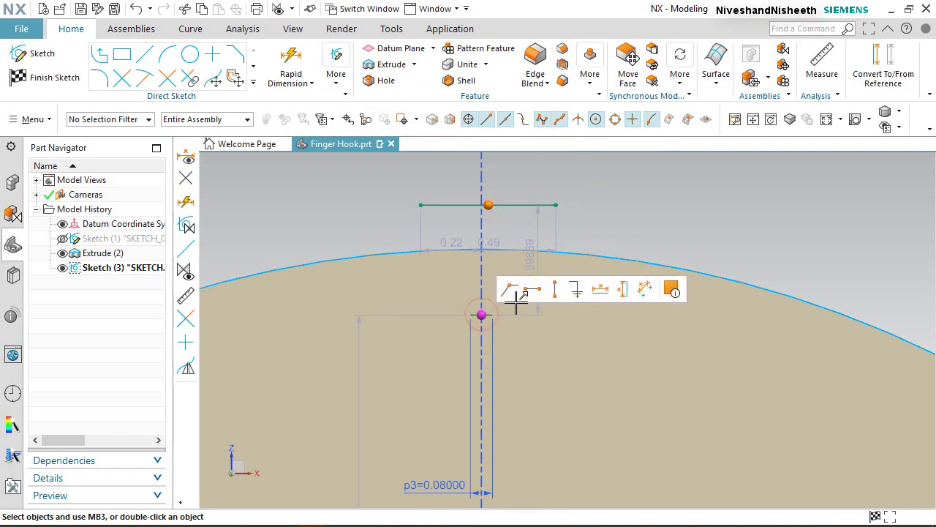
click(556, 289)
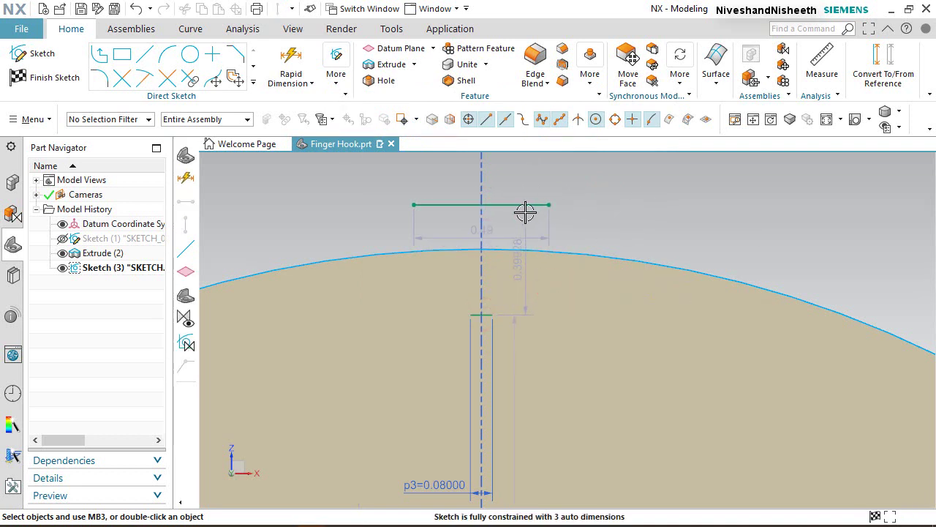
Step: Set the upper line's length to 0.07*2 mm and constrain its left endpoint onto the projected circle
drag(490, 229, 497, 172)
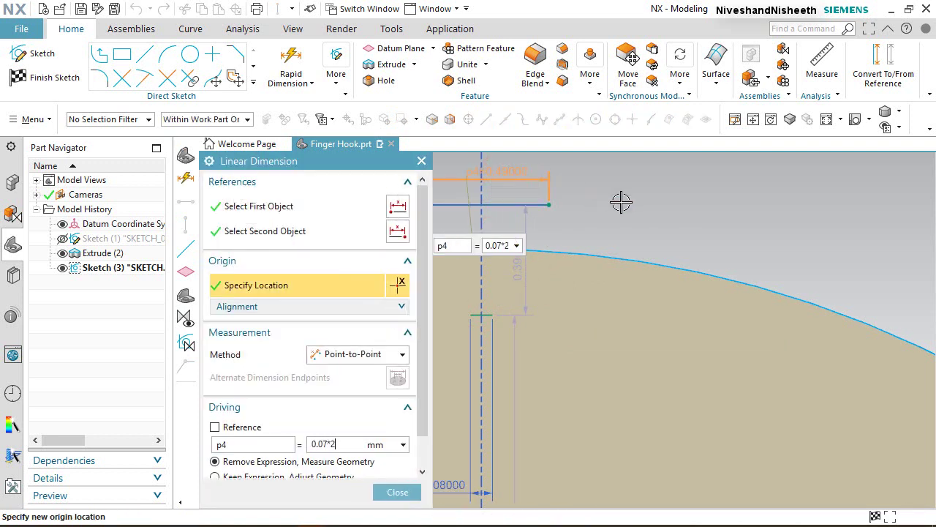
key(Return)
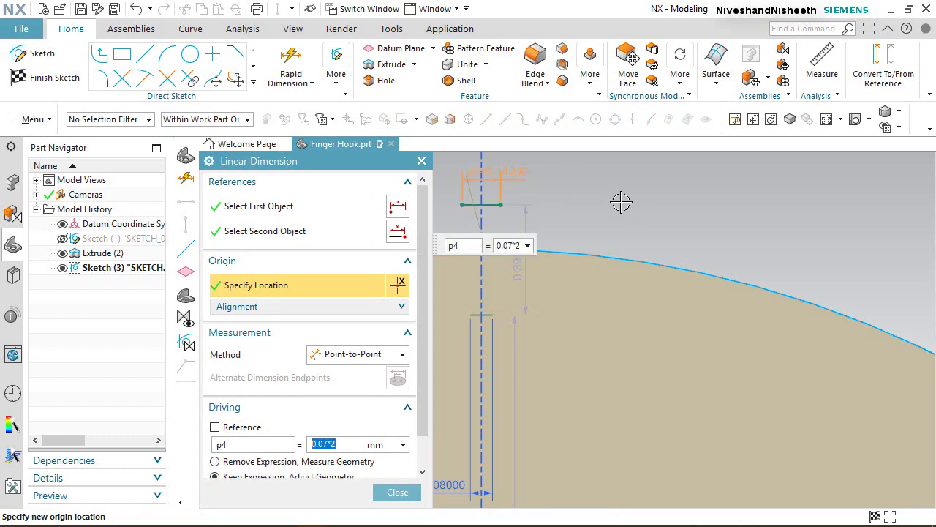
click(395, 492)
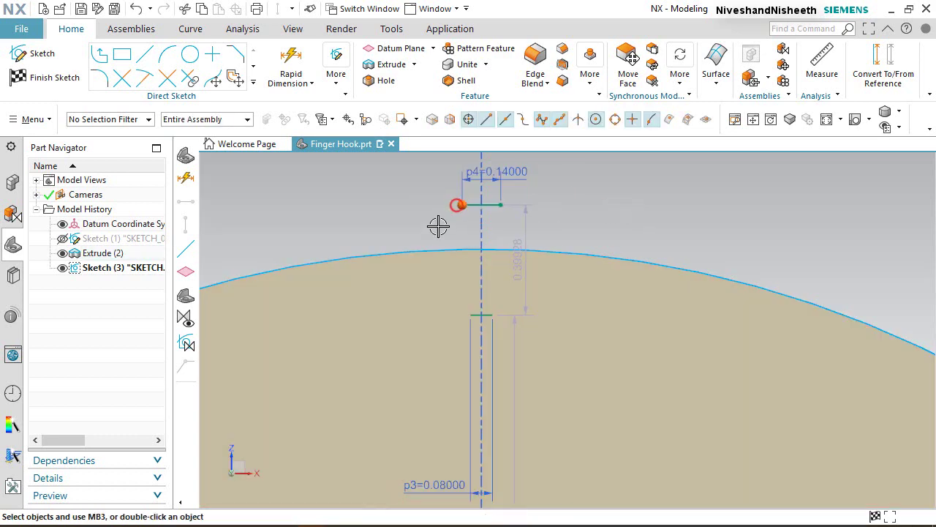
click(416, 250)
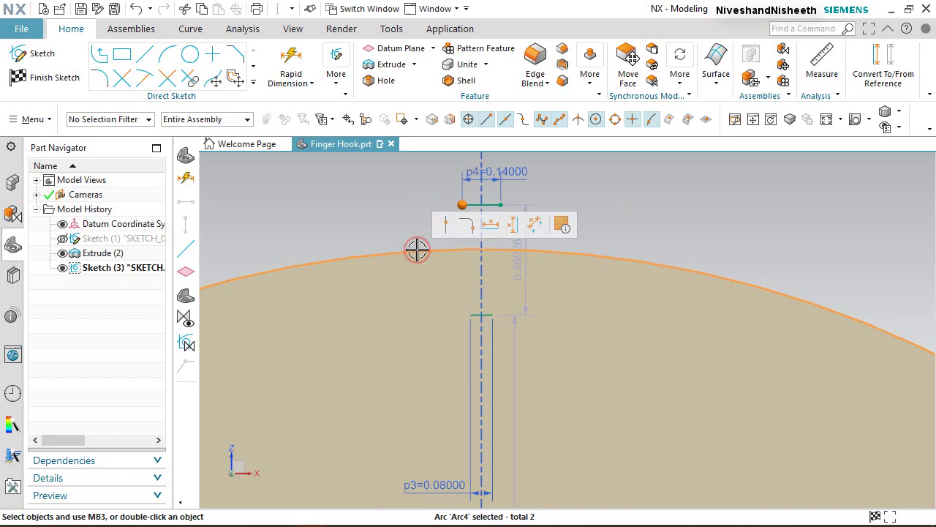
click(448, 226)
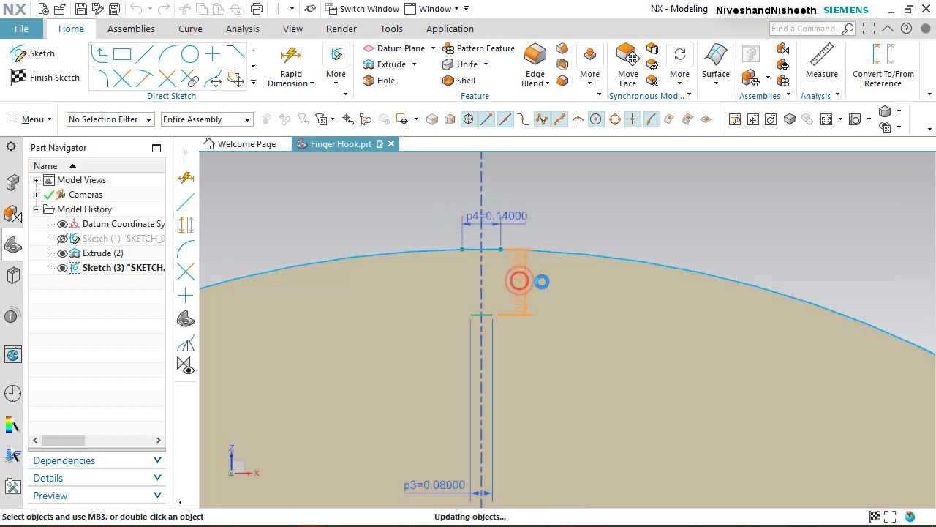
Step: Set the vertical distance between the two horizontal lines to 0.13 mm
double_click(541, 281)
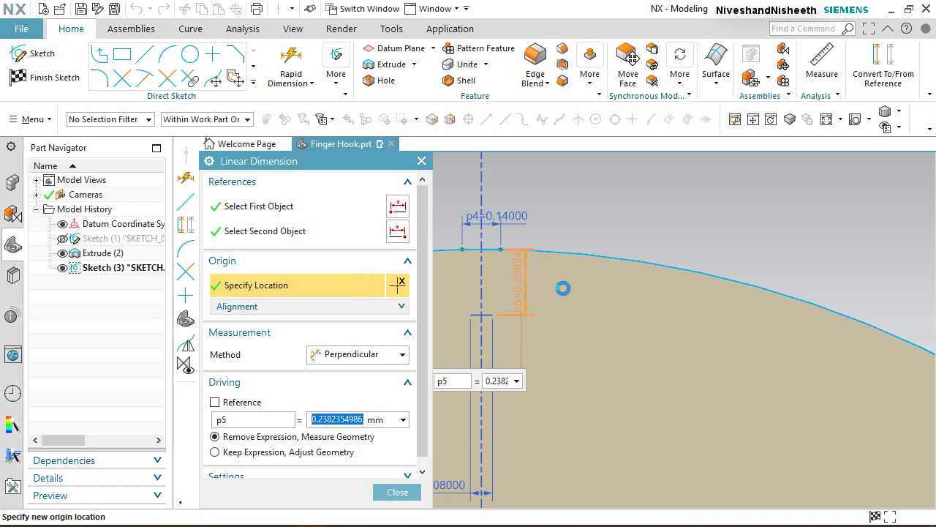
key(Return)
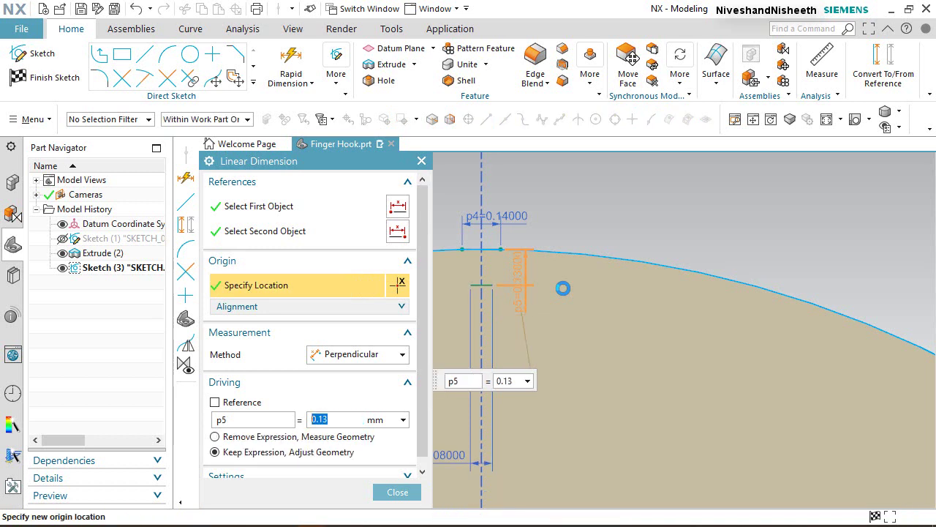
click(389, 492)
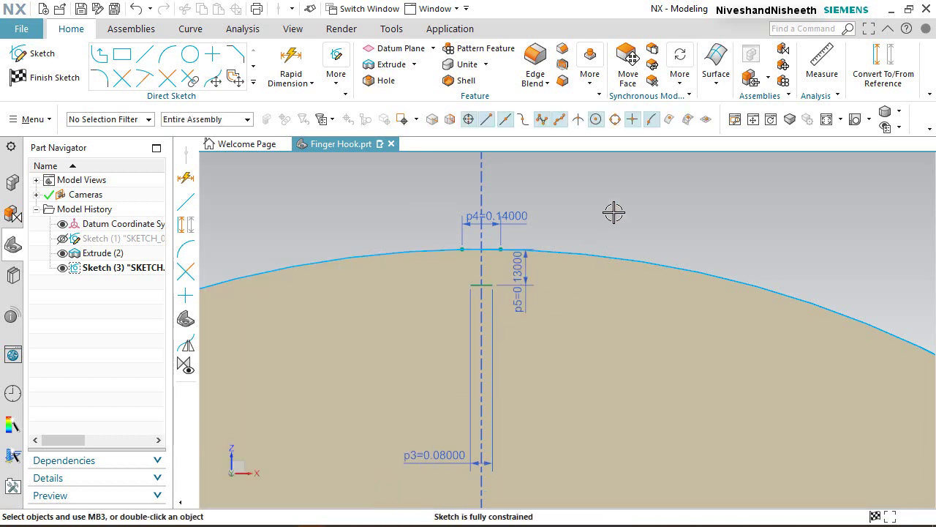
click(613, 211)
Step: Draw two slanted lines joining the matching endpoints of the upper and lower horizontal lines to close the tapered notch profile
click(144, 55)
scroll(460, 241, up, 3)
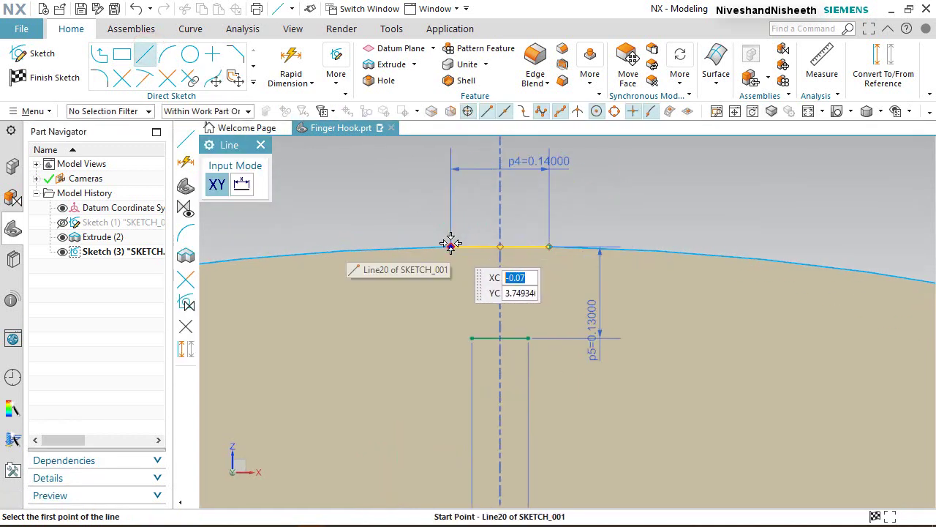
click(449, 244)
click(472, 337)
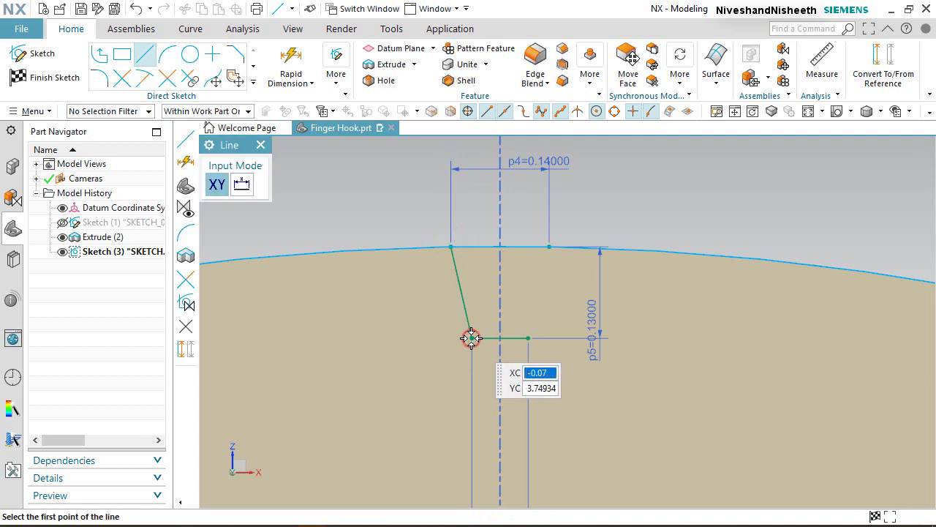
click(550, 247)
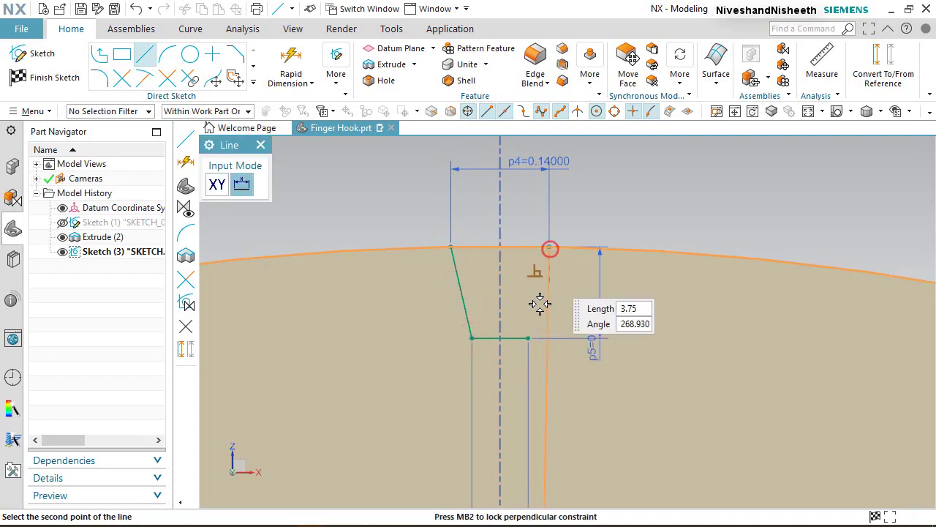
click(531, 337)
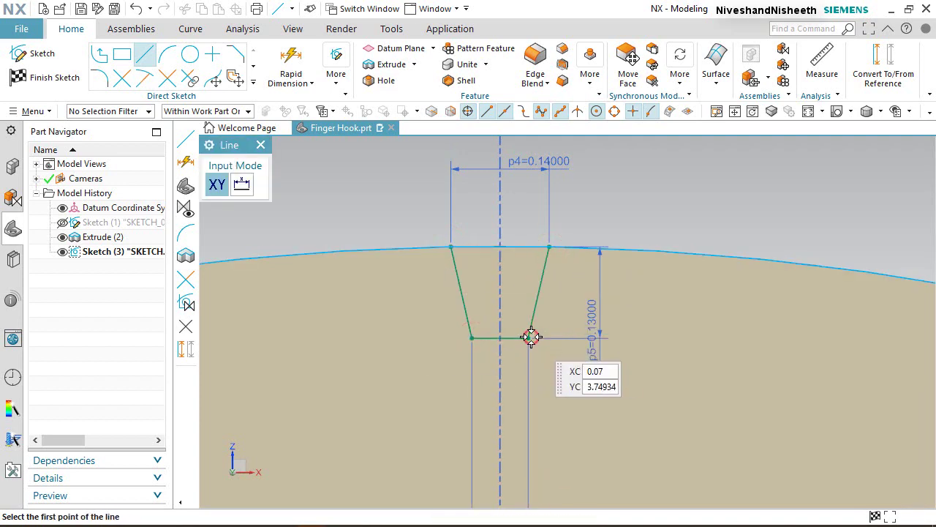
right_click(373, 202)
click(412, 196)
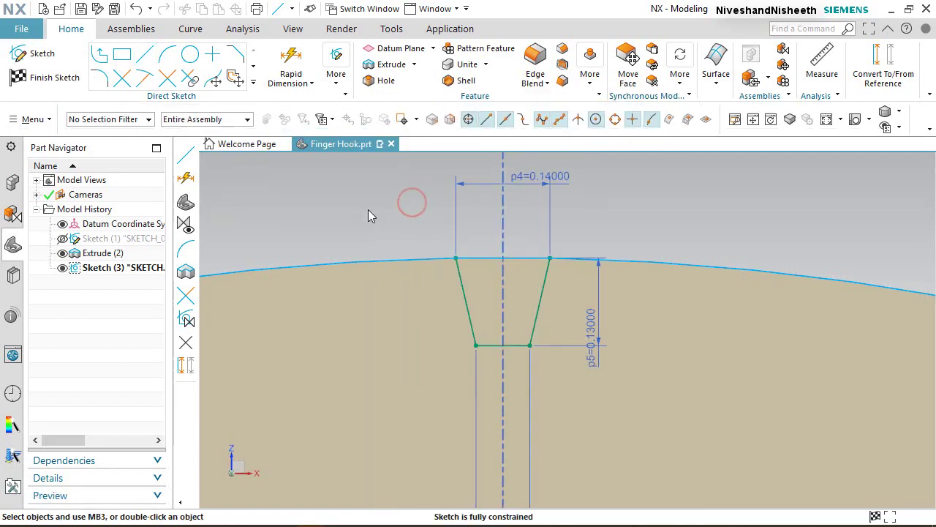
Step: Convert the notch's upper line to a reference line and finish the sketch
right_click(368, 209)
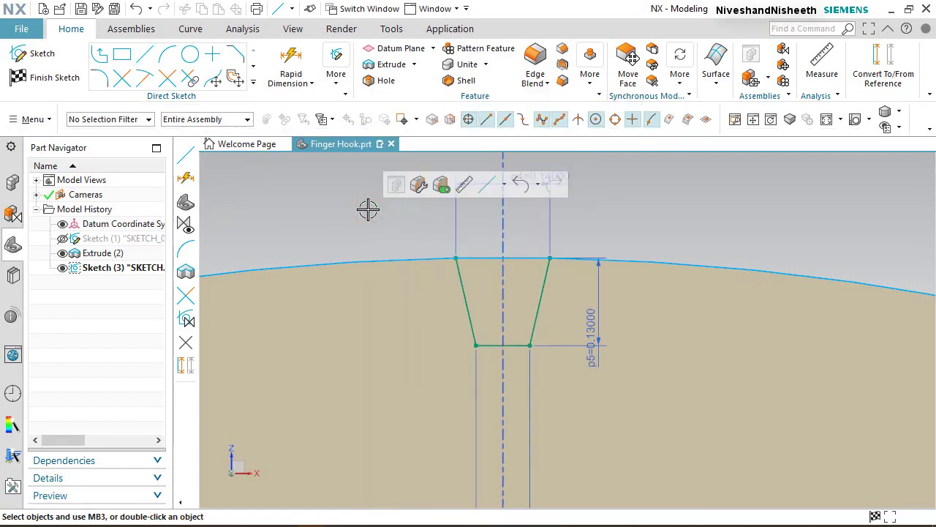
scroll(375, 231, down, 3)
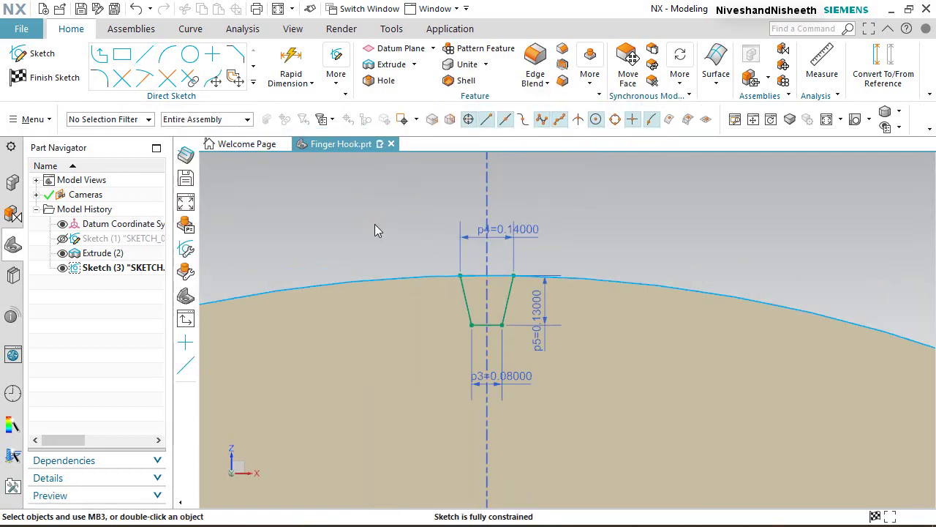
click(478, 274)
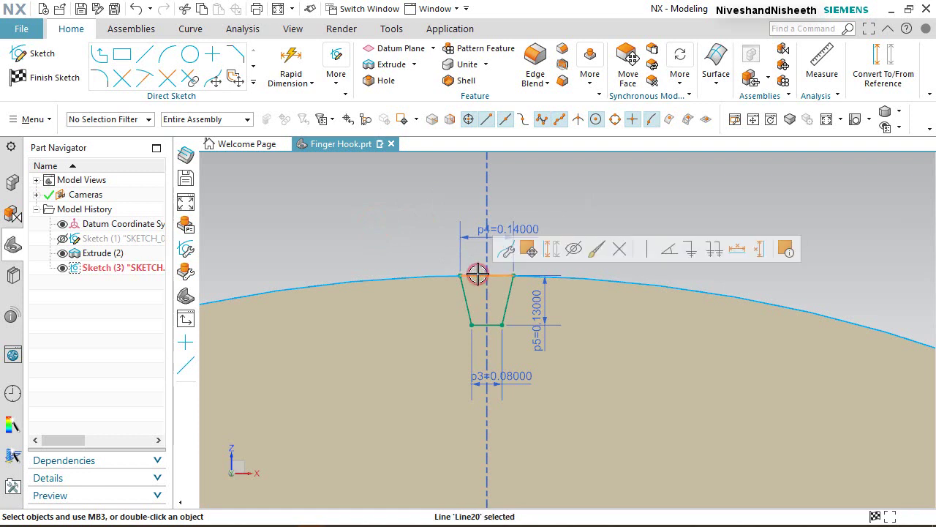
click(550, 249)
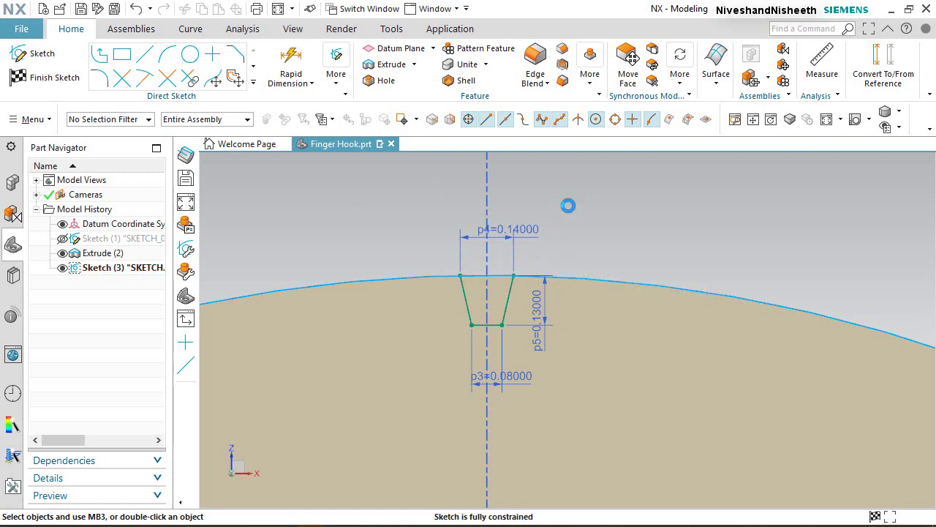
click(59, 76)
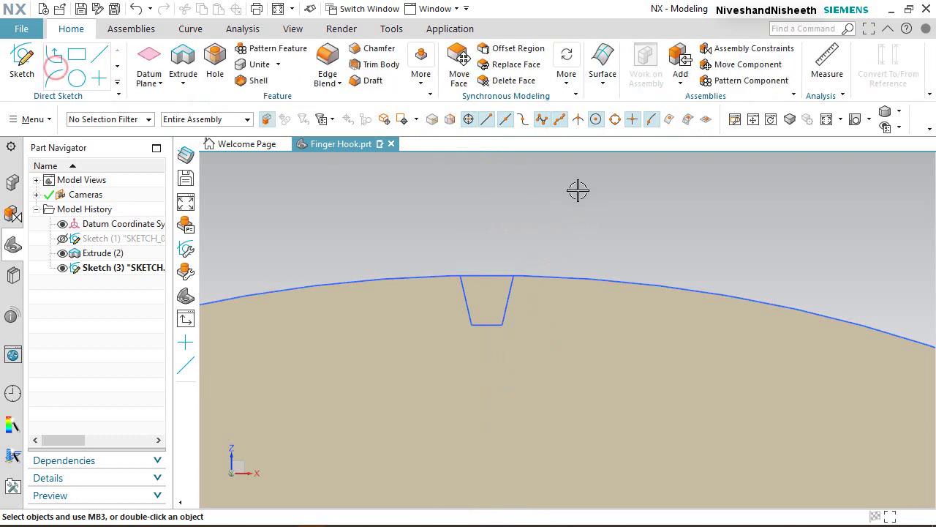
Step: Start an Extrude with the Region Boundary Curves rule and select the tapered notch region at the disc's rim as its section
click(867, 119)
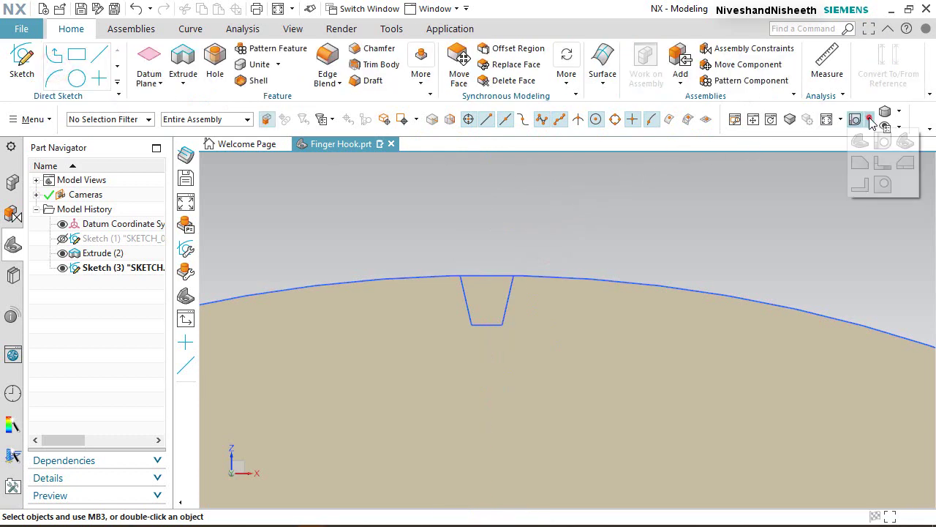
click(907, 143)
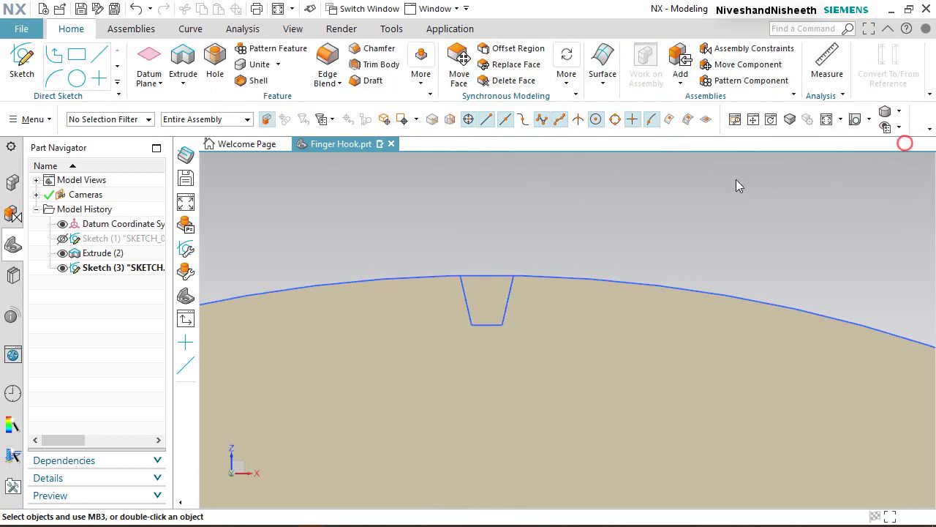
scroll(552, 218, up, 5)
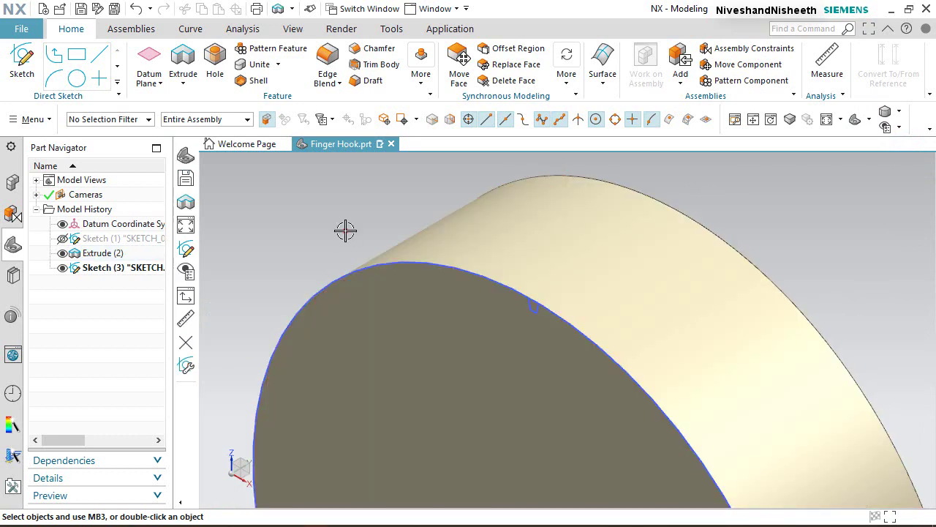
click(184, 59)
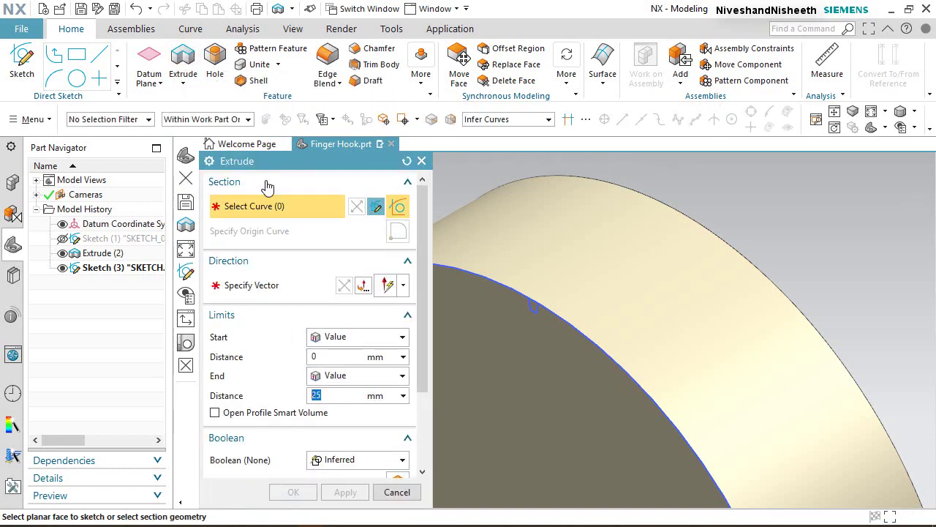
click(548, 120)
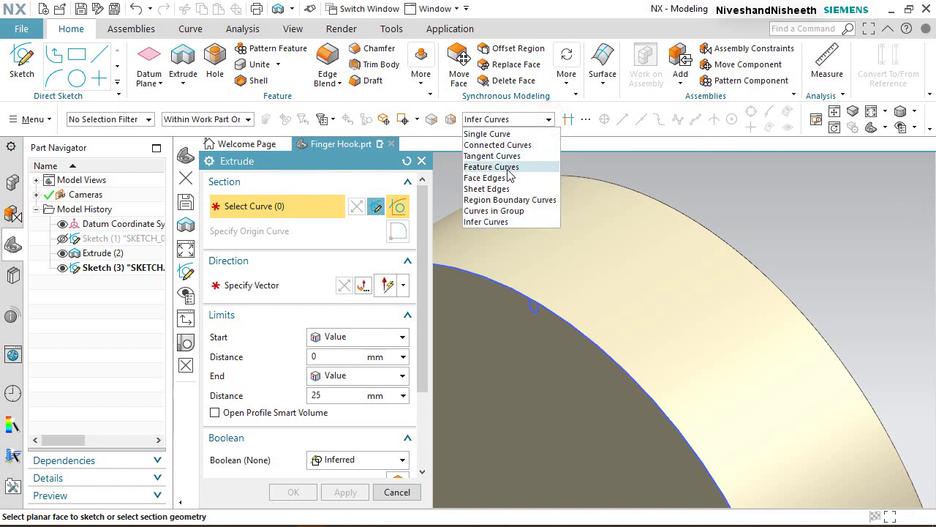
click(517, 205)
scroll(520, 320, up, 2)
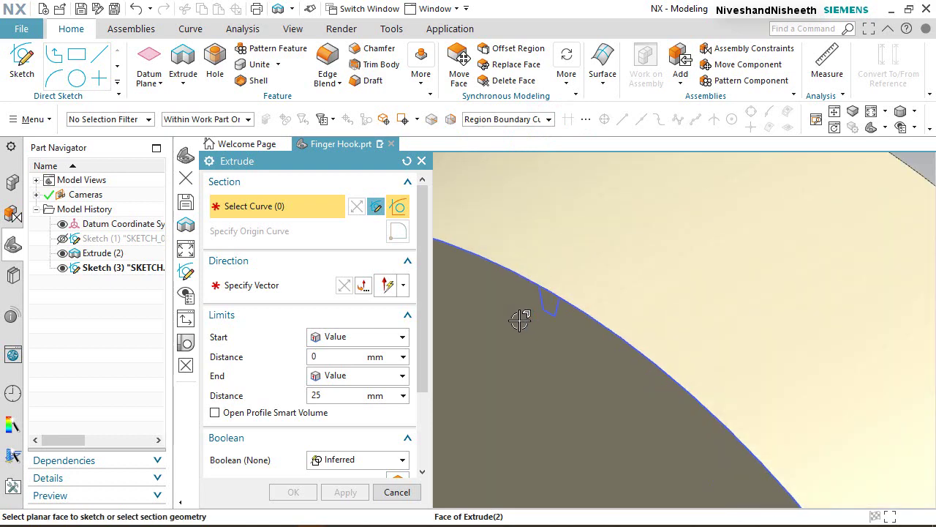
click(550, 300)
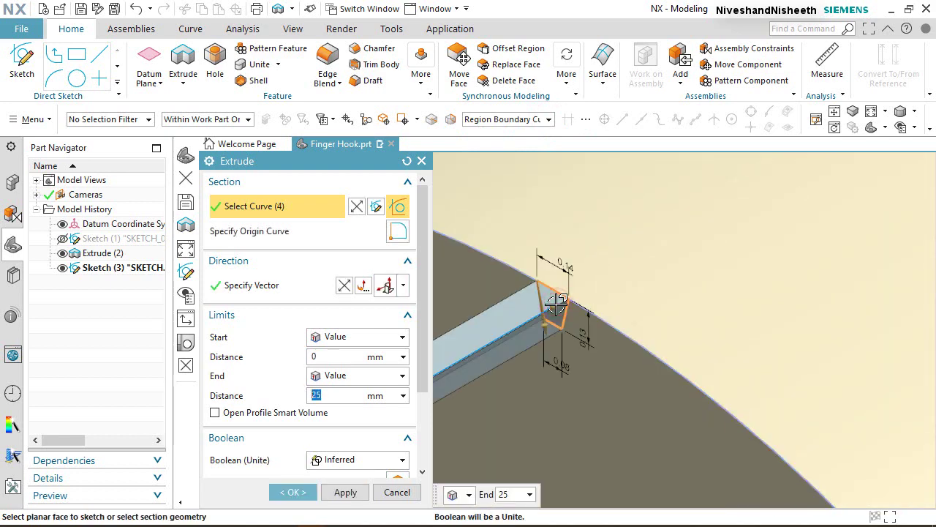
Step: Reverse the extrusion direction into the disc and subtract the notch with a 25 mm end distance
scroll(556, 304, down, 4)
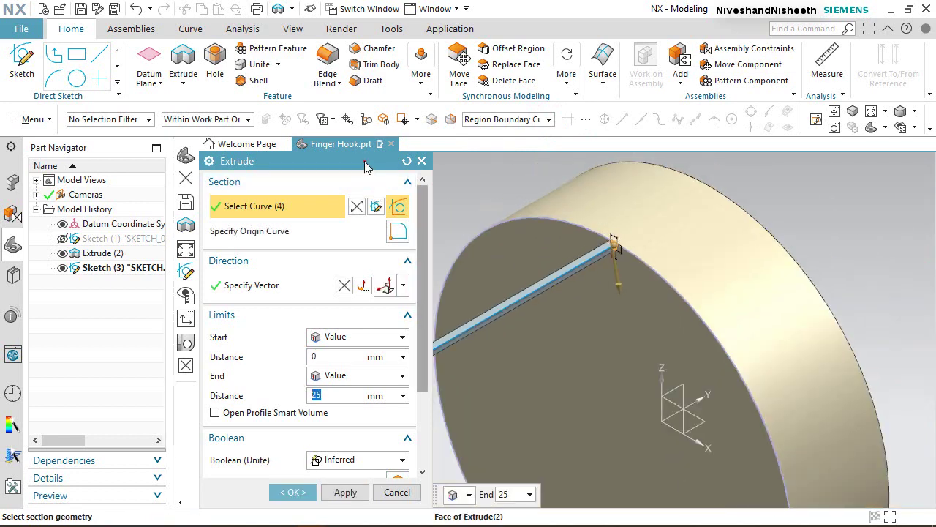
click(344, 286)
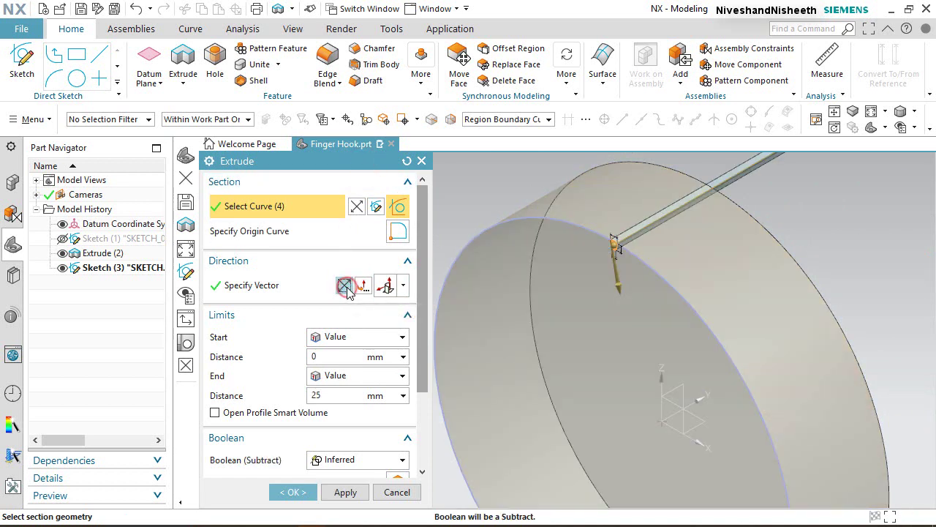
click(341, 461)
click(340, 396)
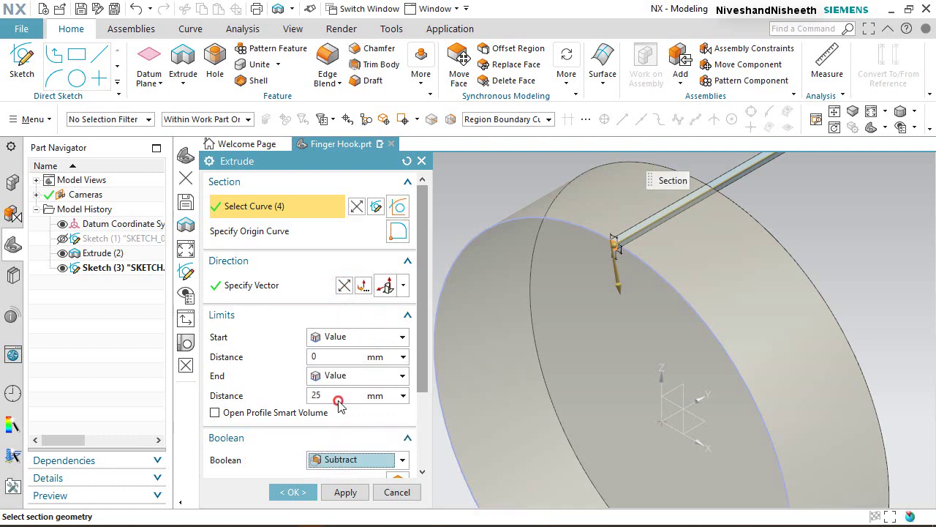
click(296, 492)
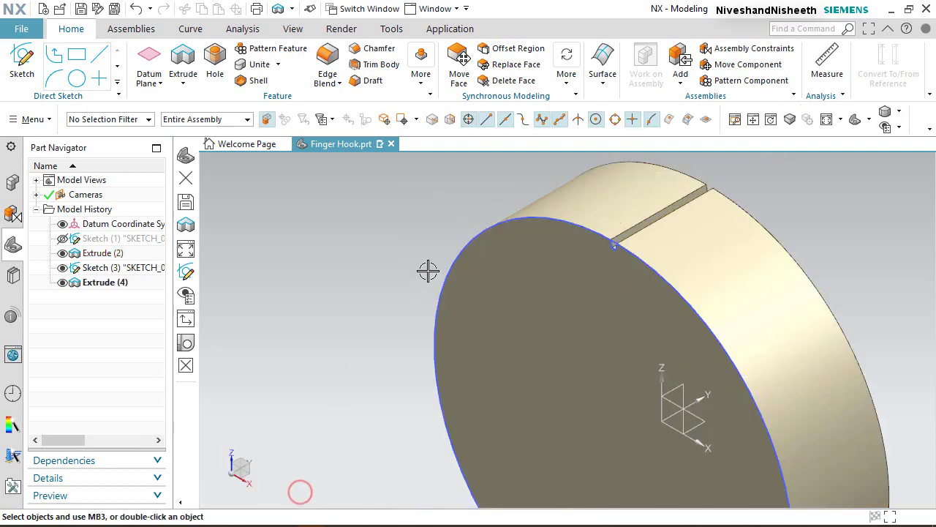
Step: Hide the notch sketch and save the part
click(63, 267)
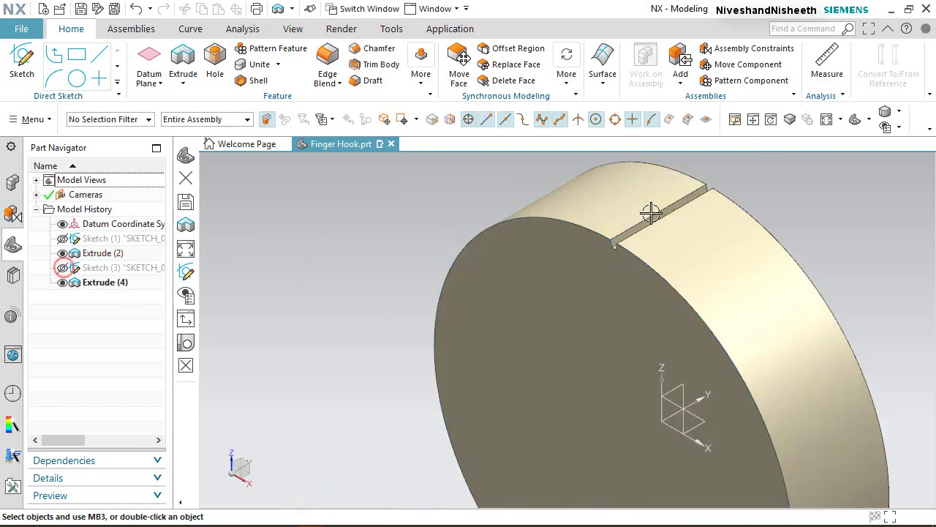
scroll(714, 180, up, 2)
mouse_move(673, 232)
middle_down()
mouse_move(614, 261)
mouse_move(681, 232)
middle_up()
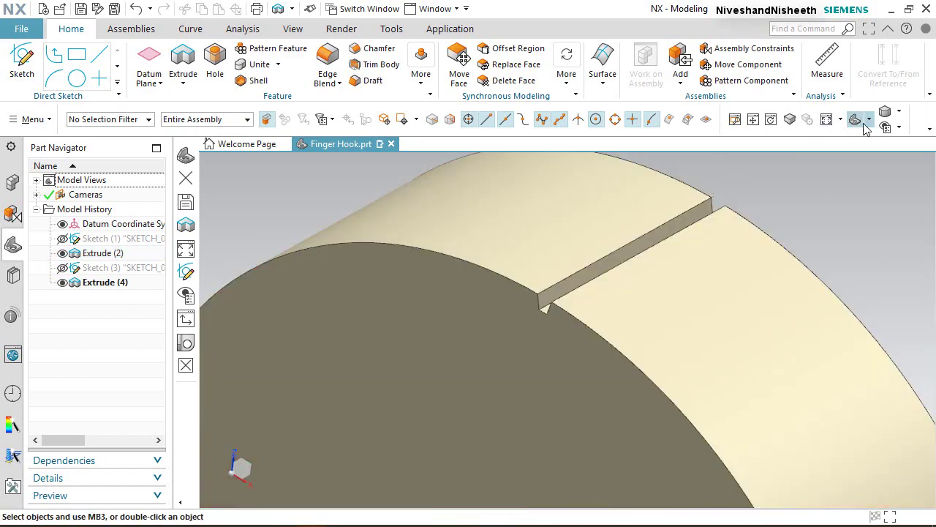
click(857, 120)
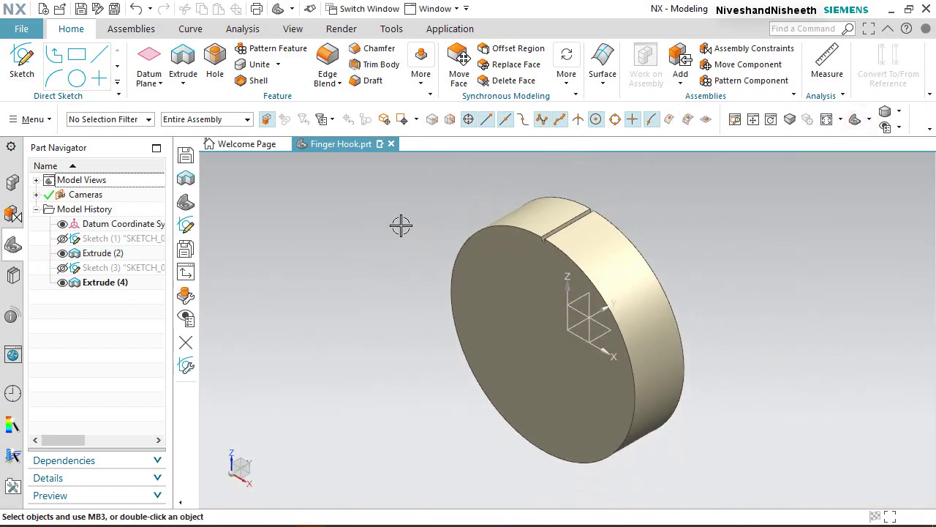
key(ctrl+s)
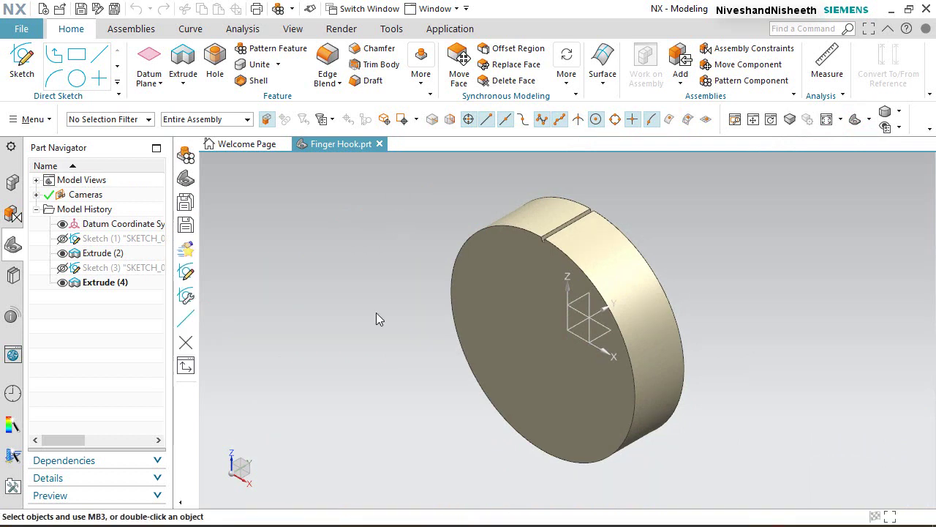
Step: Start a Pattern Feature of the extruded notch cut and set its layout to Circular
click(376, 313)
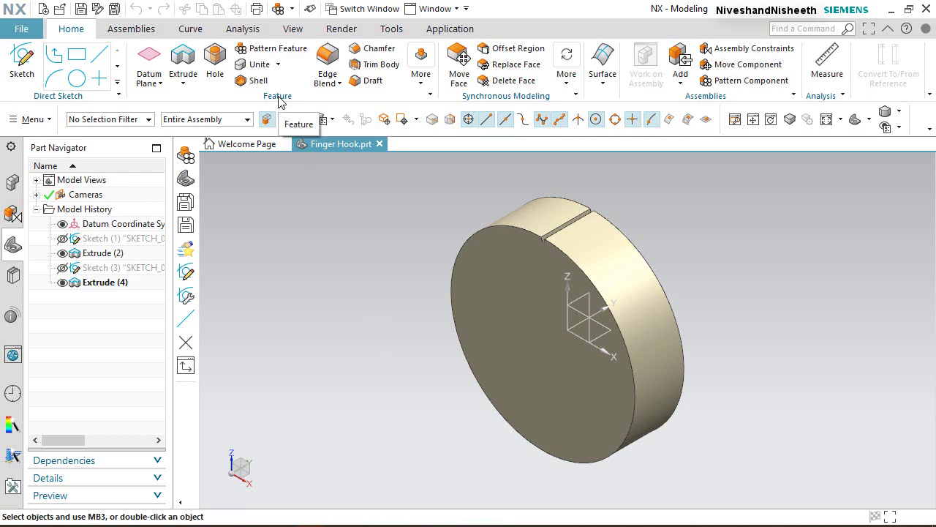
click(277, 48)
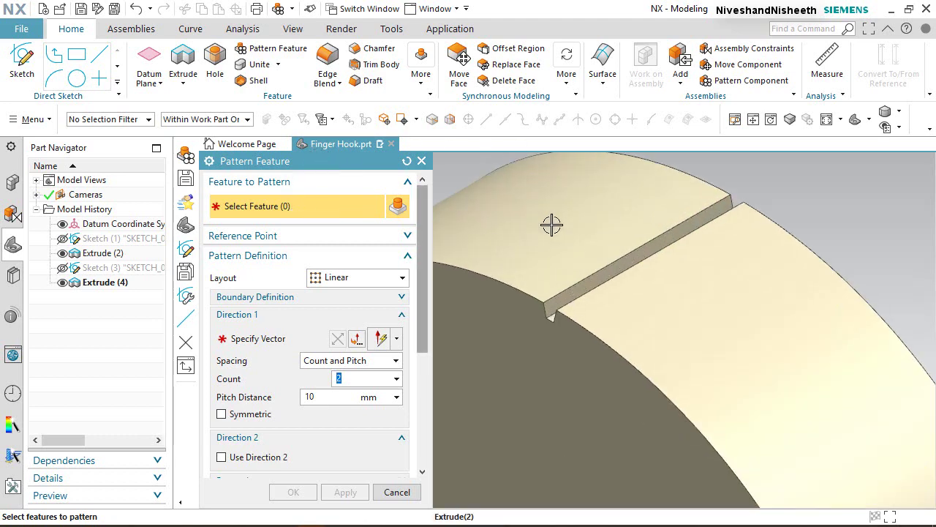
click(571, 293)
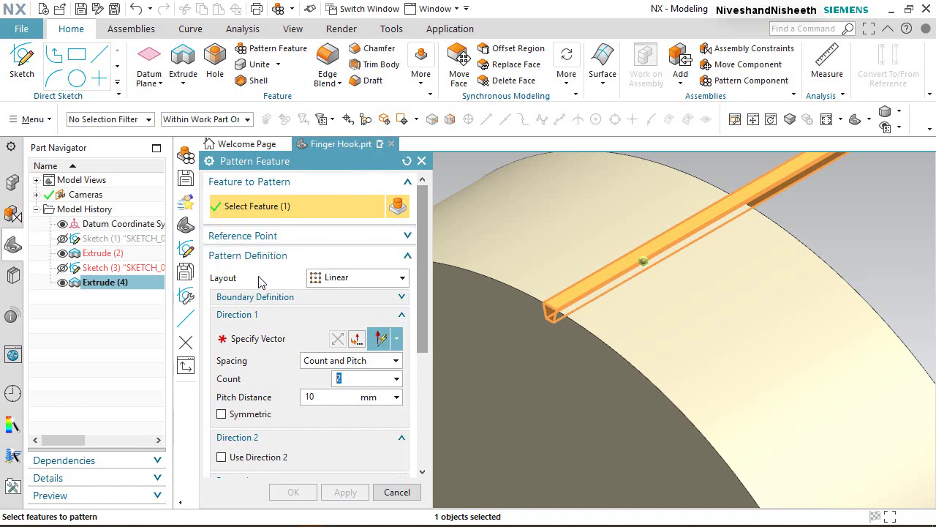
click(327, 284)
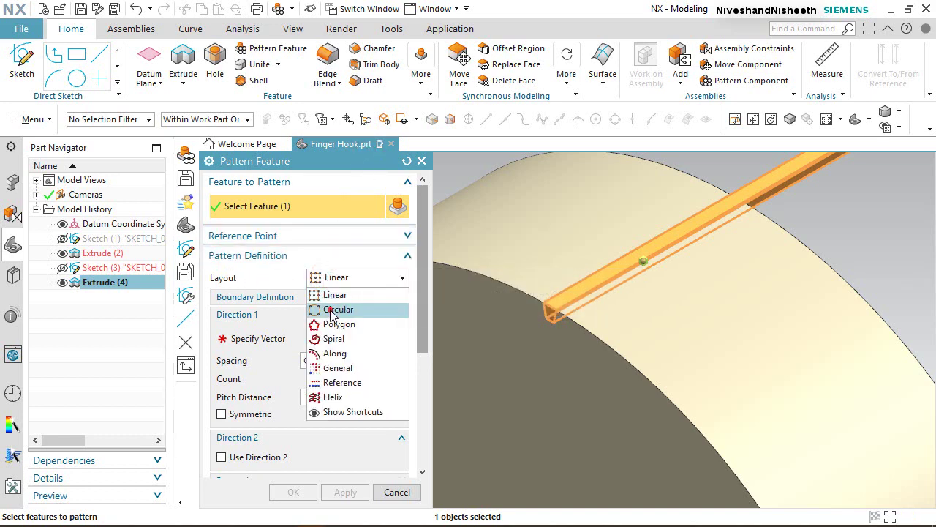
click(329, 310)
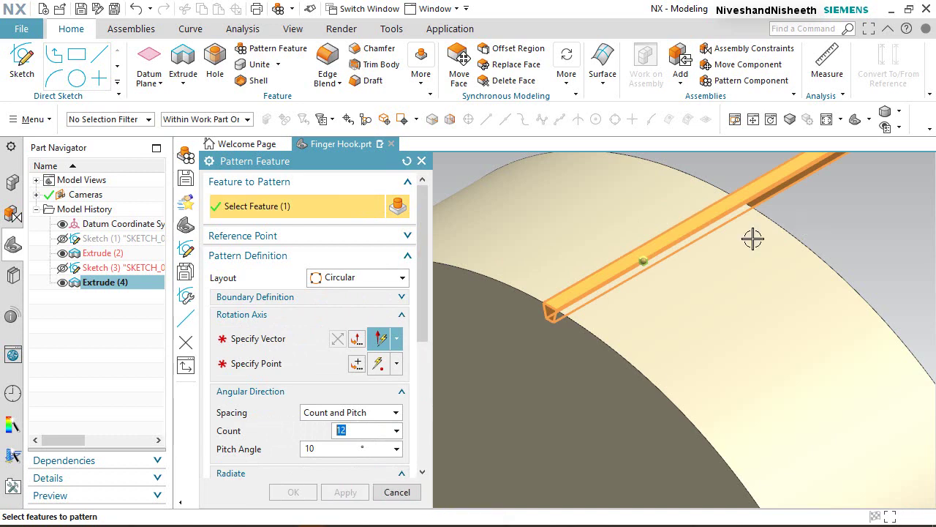
Step: Define the pattern's rotation axis along the datum Y axis through the center of the disc's front circular edge
scroll(595, 231, down, 5)
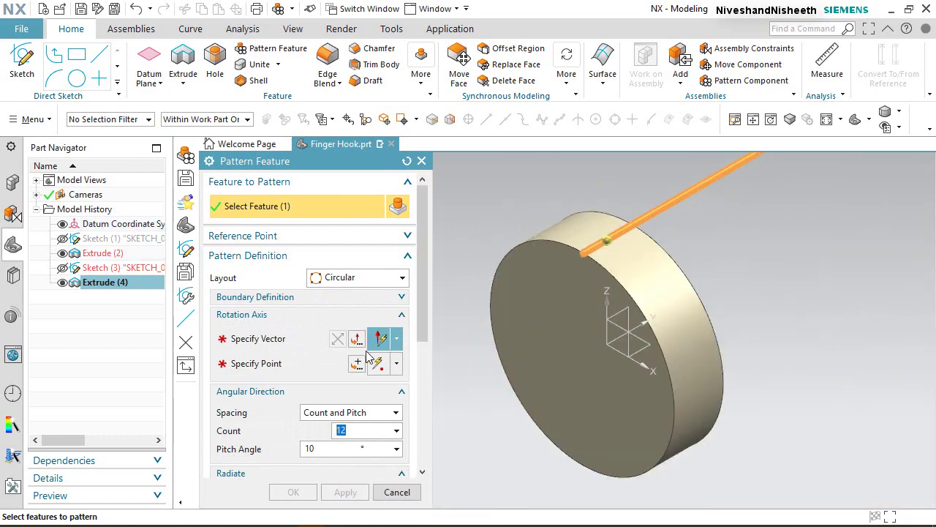
click(277, 339)
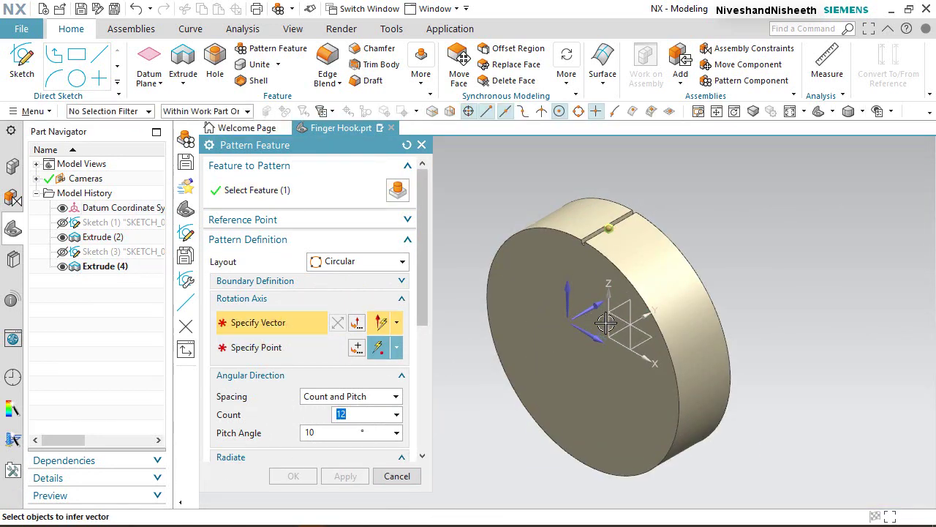
click(644, 314)
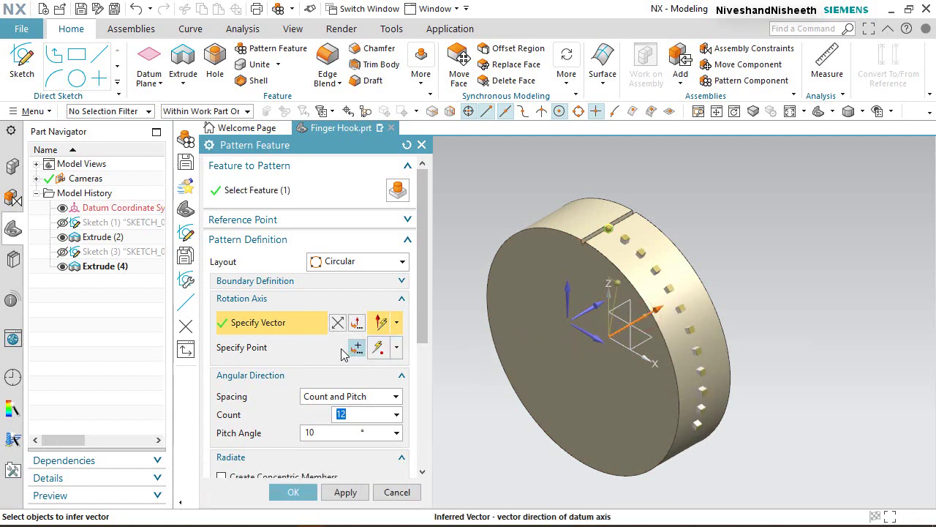
click(296, 348)
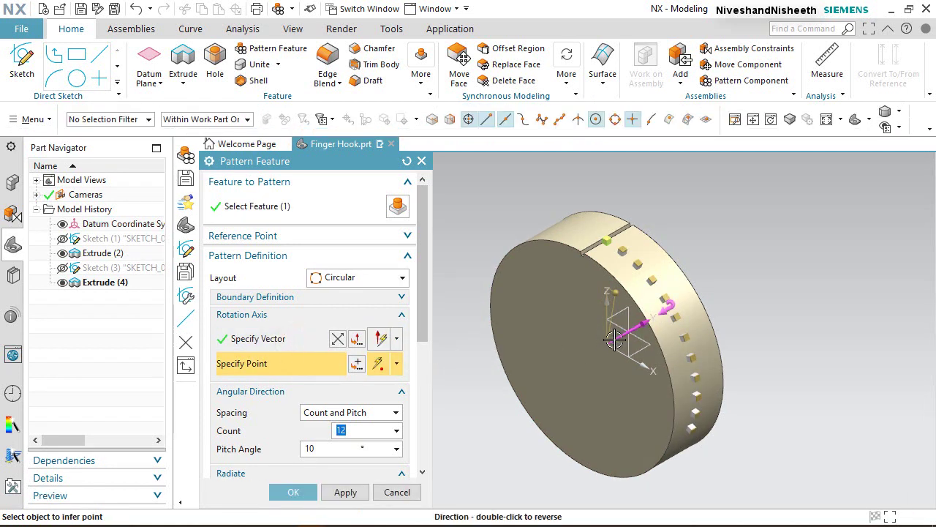
click(581, 360)
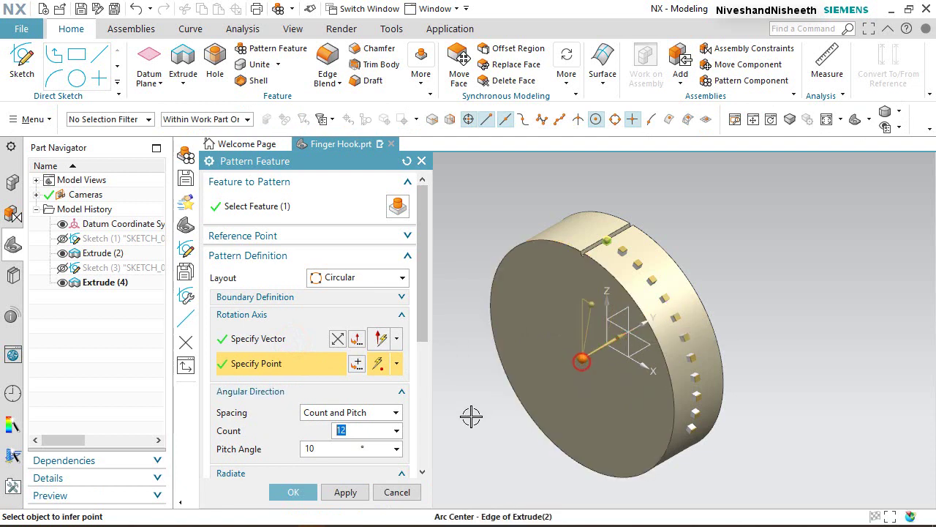
Step: Set the circular pattern spacing to Count and Span with 117 instances over 360°, and create the notch pattern
click(386, 414)
click(379, 439)
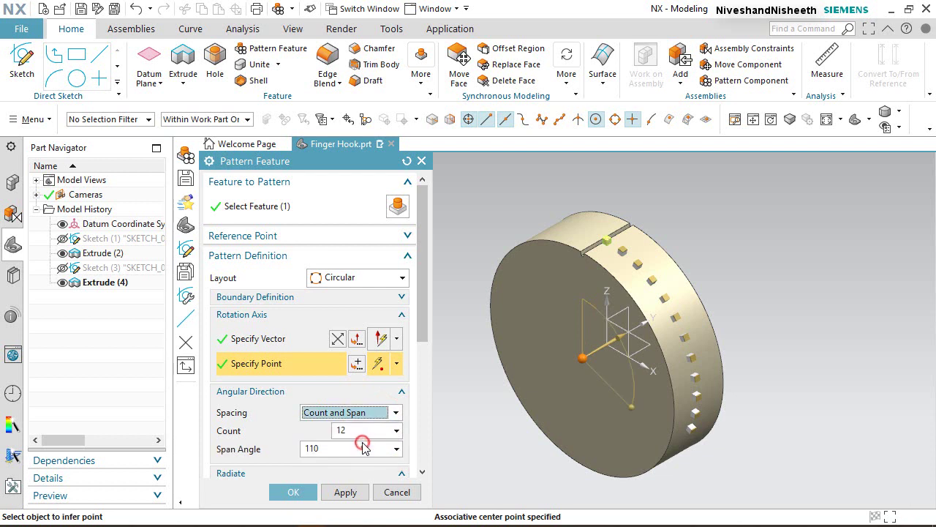
click(353, 427)
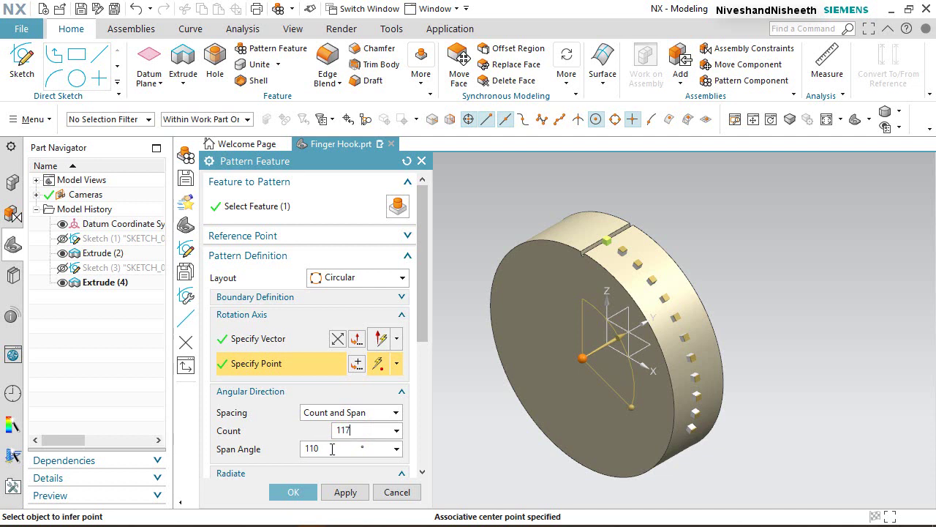
double_click(331, 449)
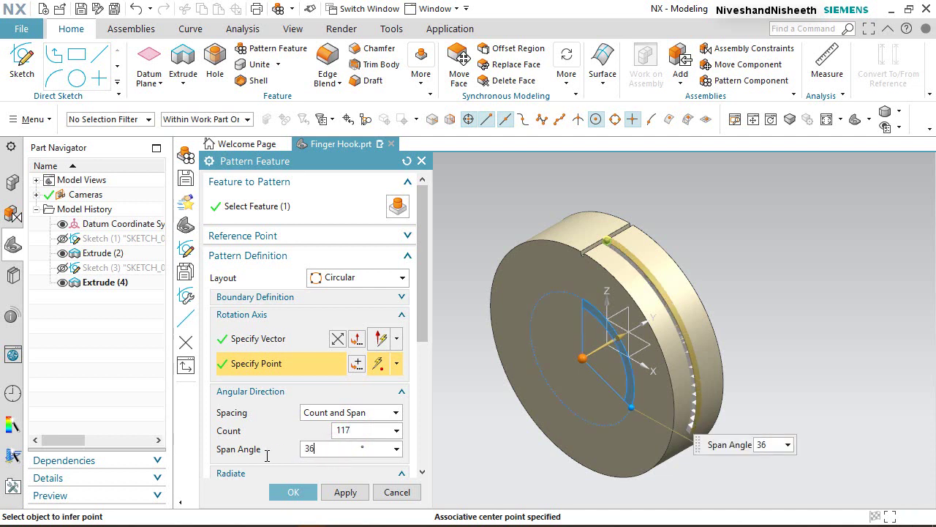
key(Return)
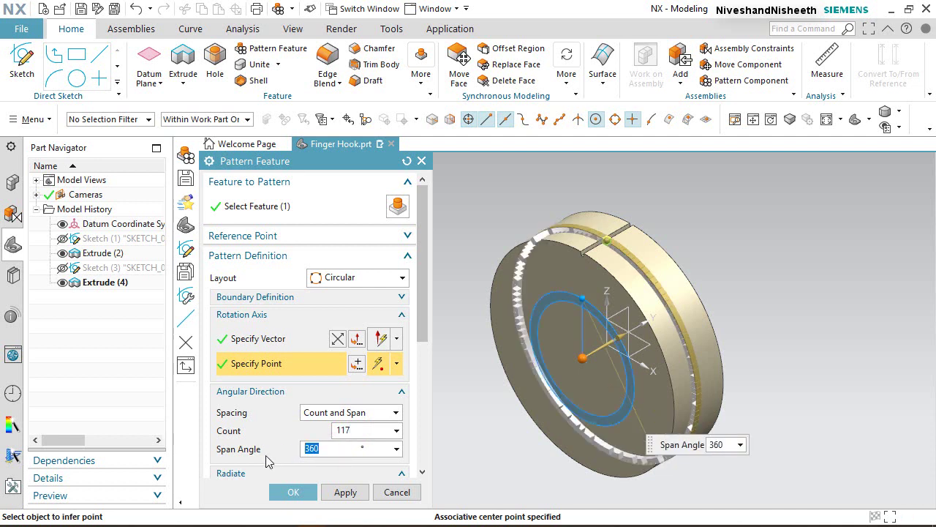
click(292, 492)
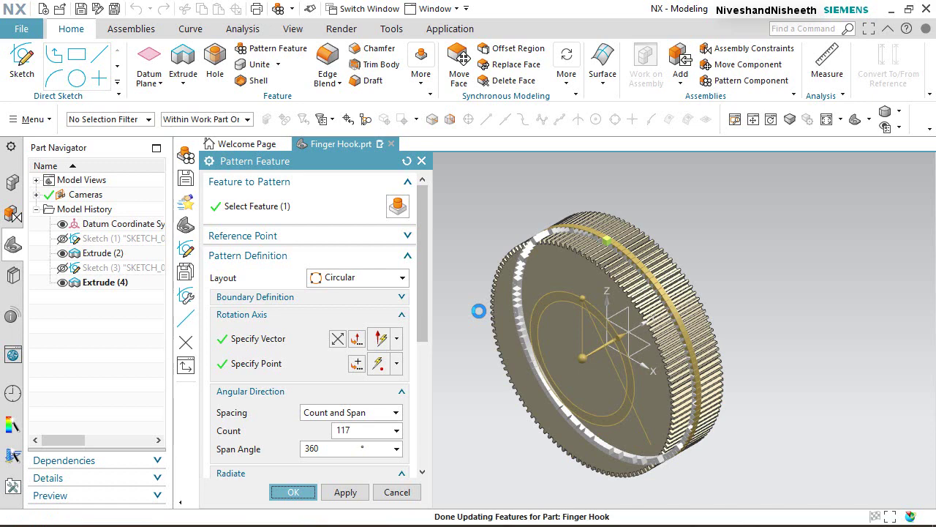
Step: Check the notches around the disc's rim, and save and close the Finger Hook part
right_click(790, 395)
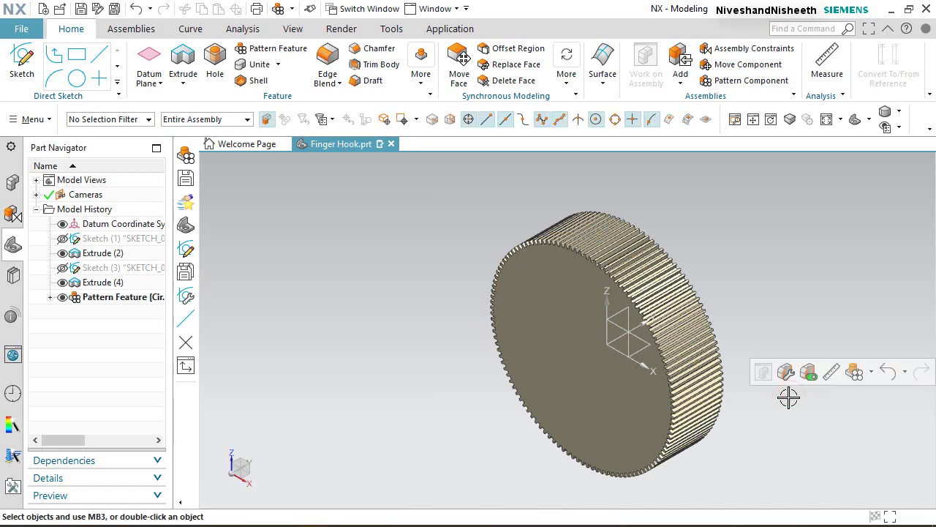
scroll(618, 362, up, 5)
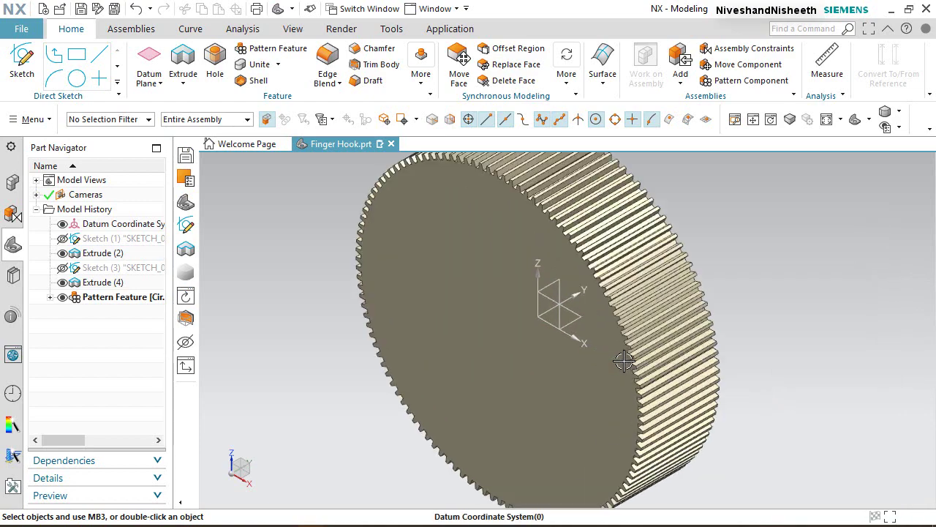
scroll(613, 346, up, 3)
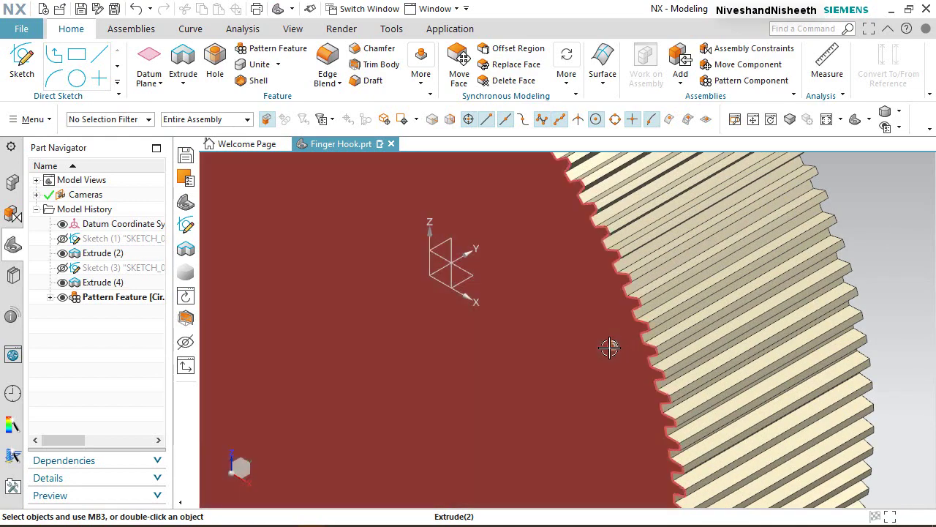
middle_drag(610, 346, 517, 392)
click(854, 121)
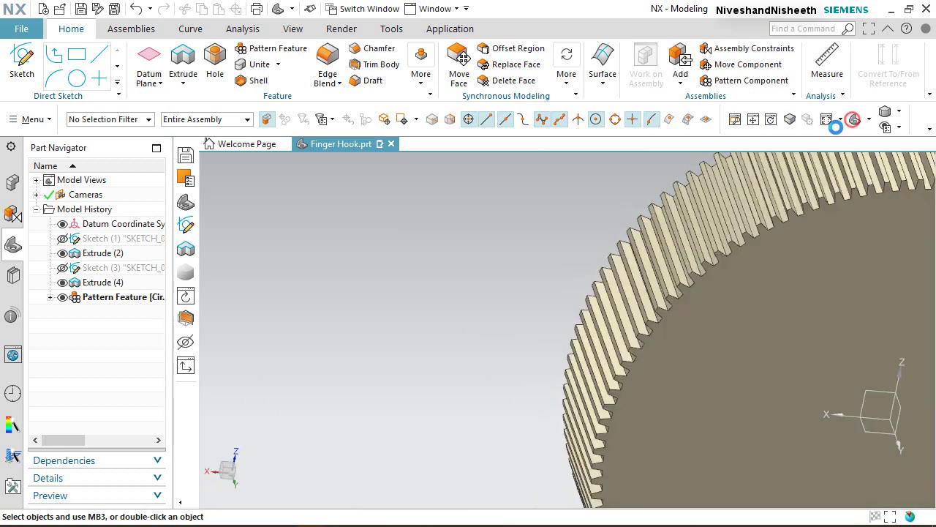
click(391, 144)
click(379, 297)
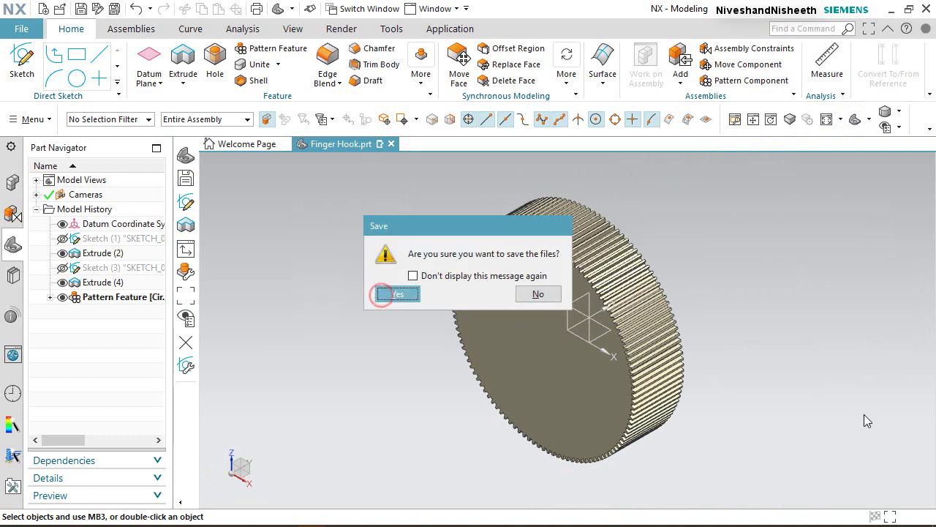
click(407, 293)
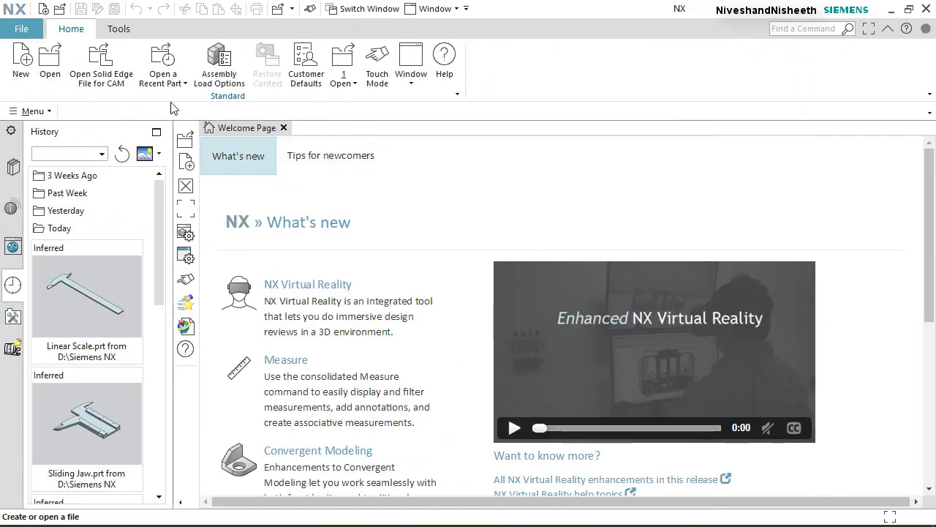
Step: Create a new millimetre Model part named Lock Screw.prt in the Vernier Caliper folder
click(21, 64)
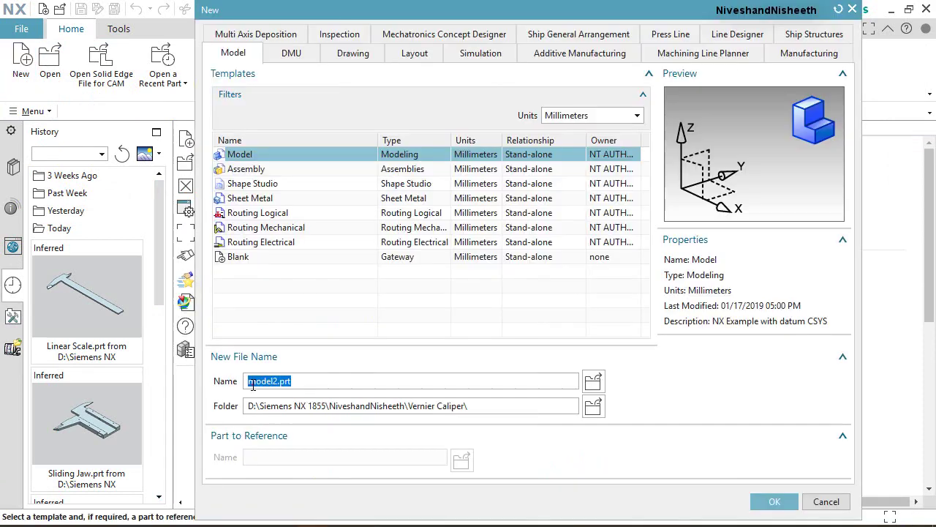
drag(250, 382, 276, 381)
right_click(276, 385)
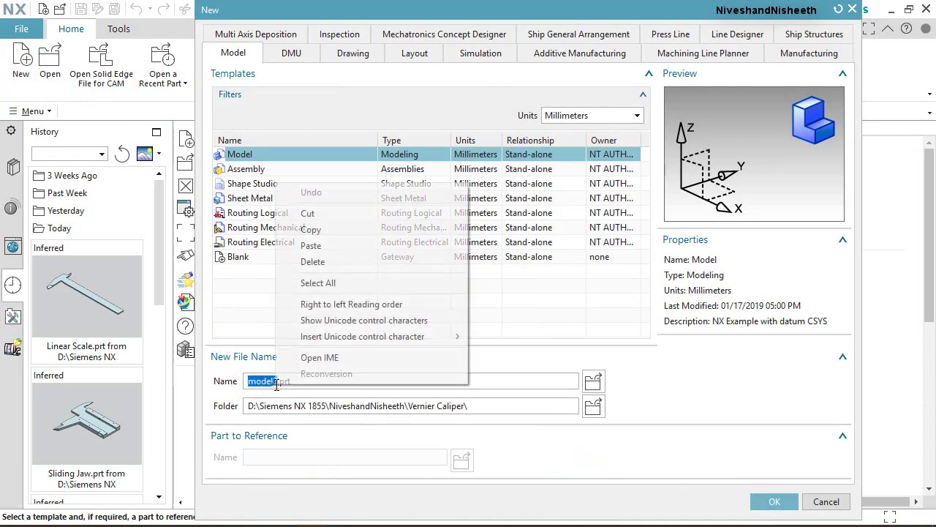
click(328, 243)
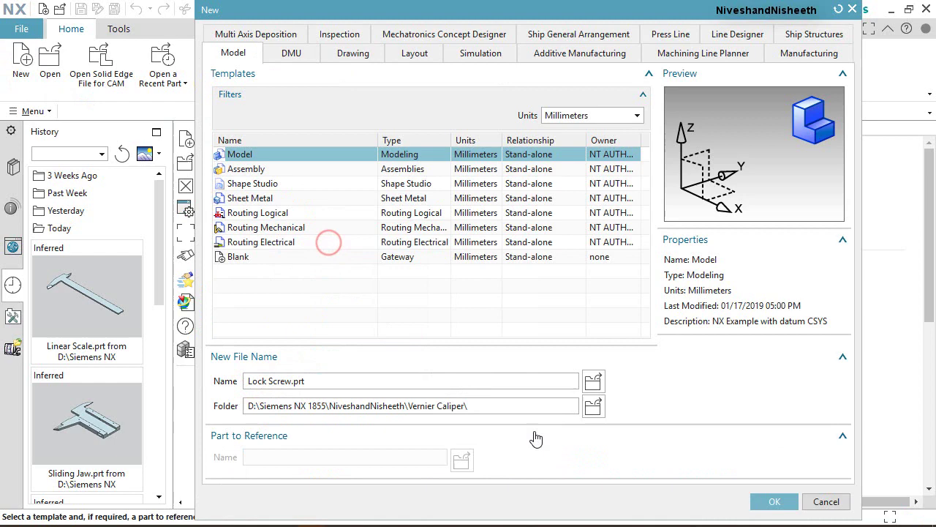
click(773, 502)
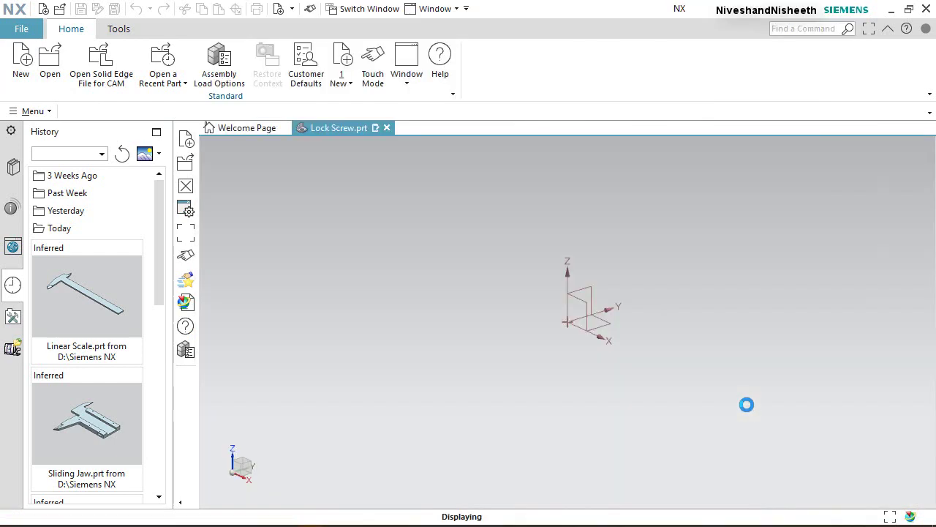
Step: Configure the PMI dimension units to 5 decimal places with a Period as the decimal delimiter
click(29, 31)
click(89, 142)
click(203, 183)
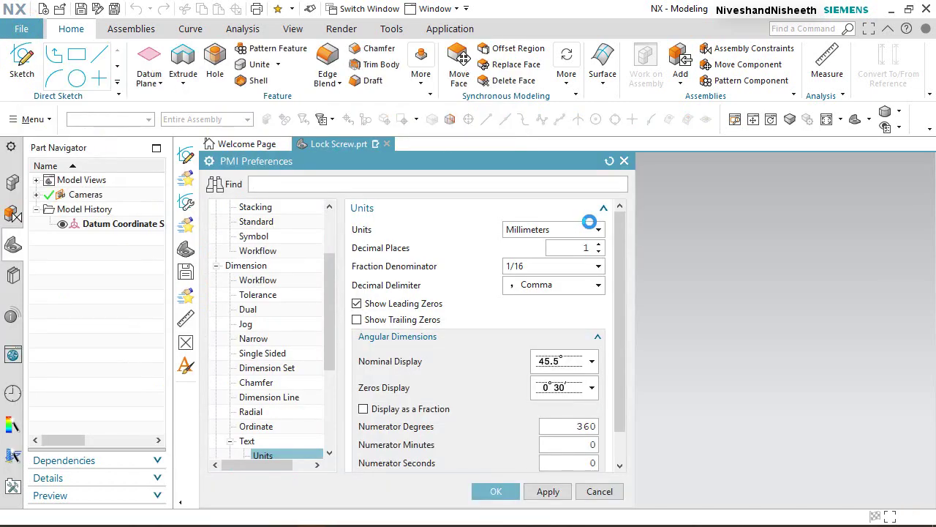
click(599, 245)
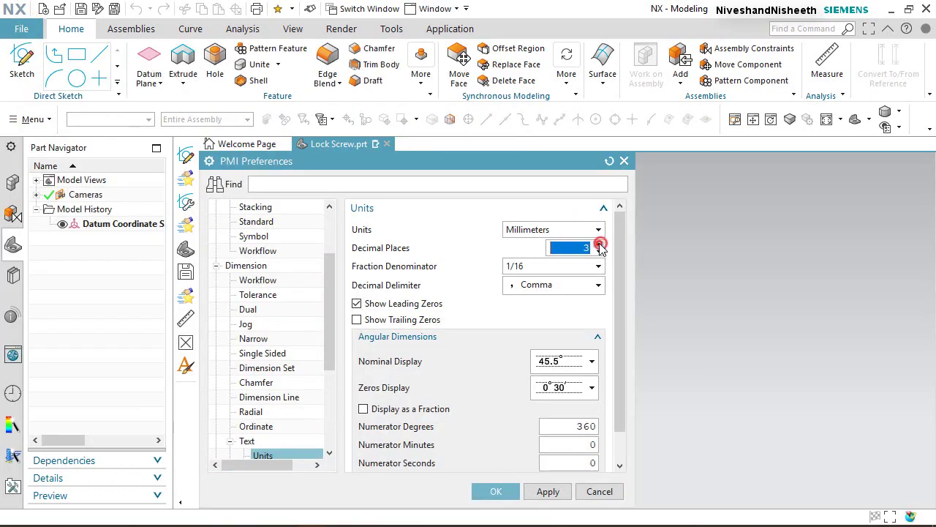
click(599, 246)
click(599, 246)
click(600, 246)
click(599, 285)
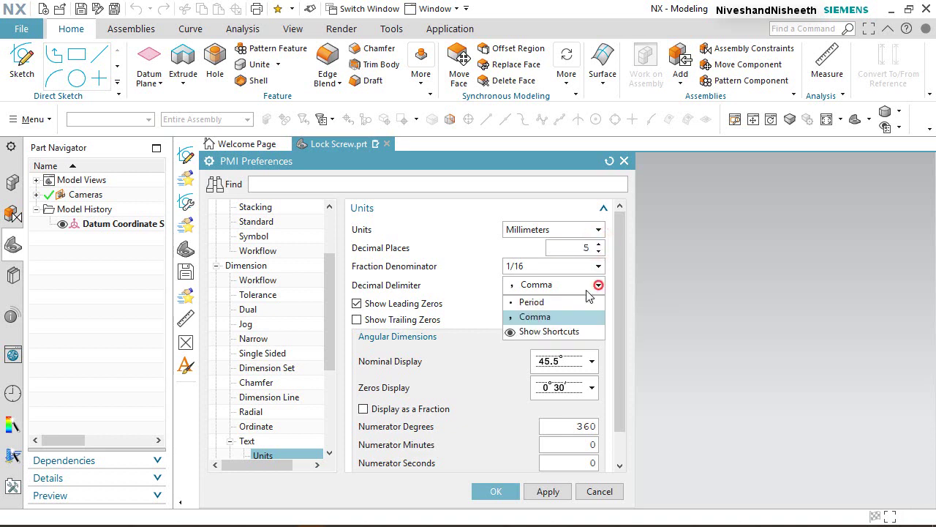
click(560, 299)
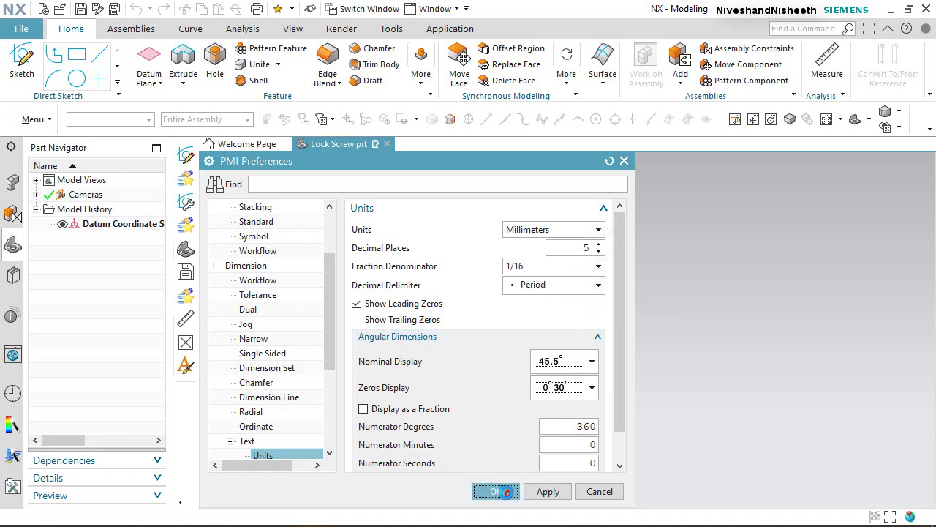
click(506, 488)
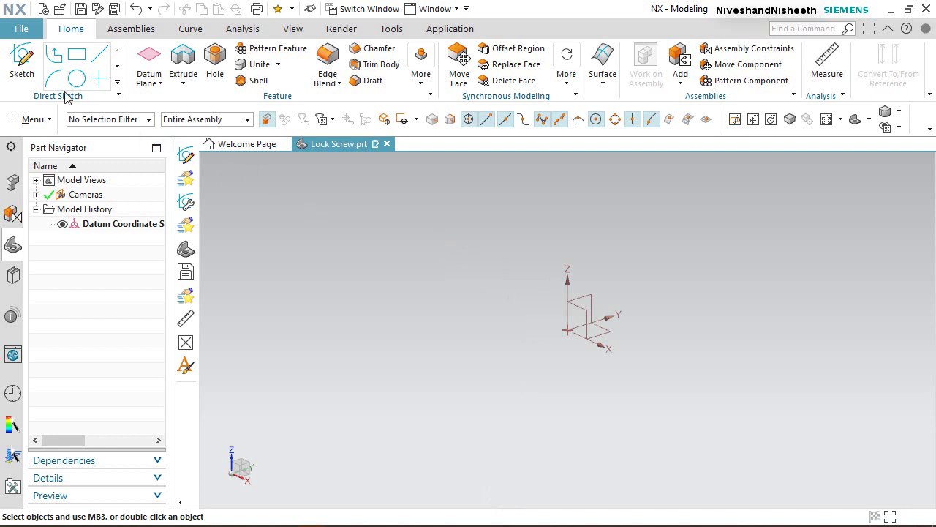
Step: Create a sketch on the datum YZ plane
click(23, 66)
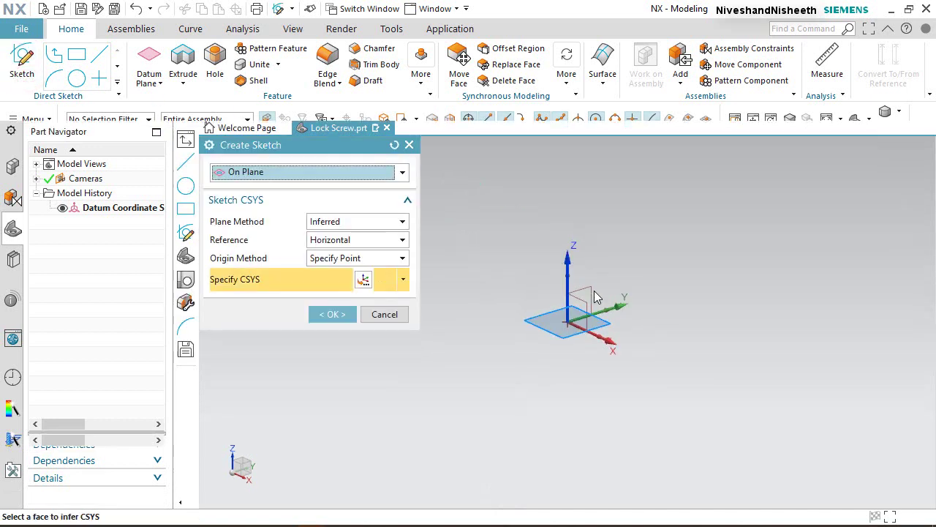
click(591, 287)
click(350, 314)
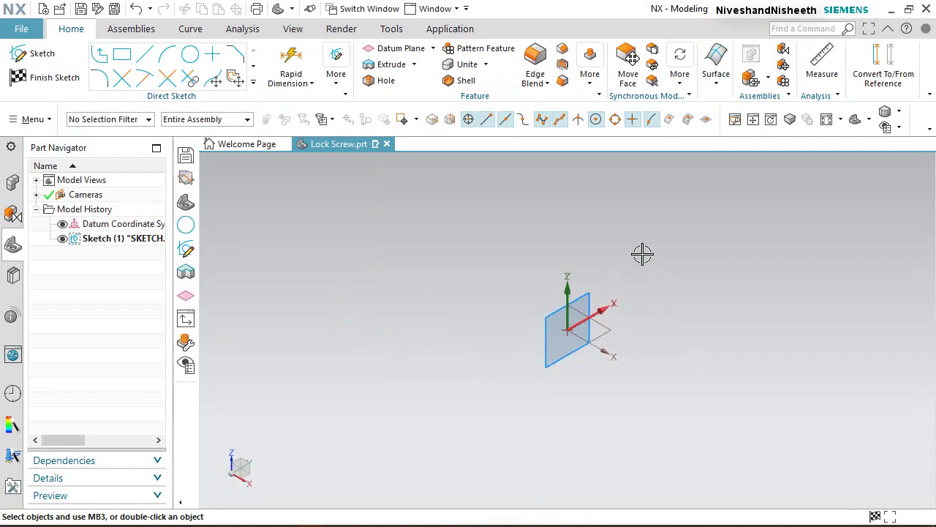
Step: Draw a 1.5 mm diameter circle centered on the sketch origin and finish the sketch
click(192, 55)
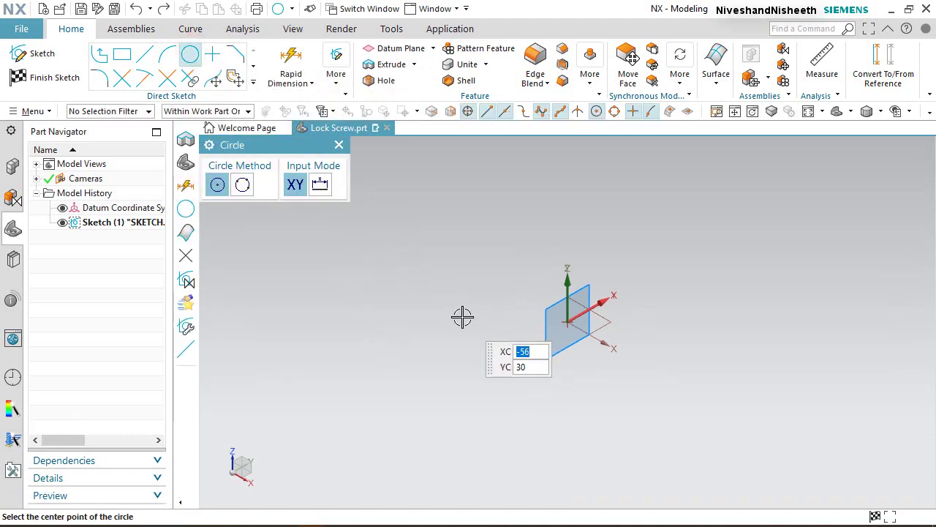
click(567, 322)
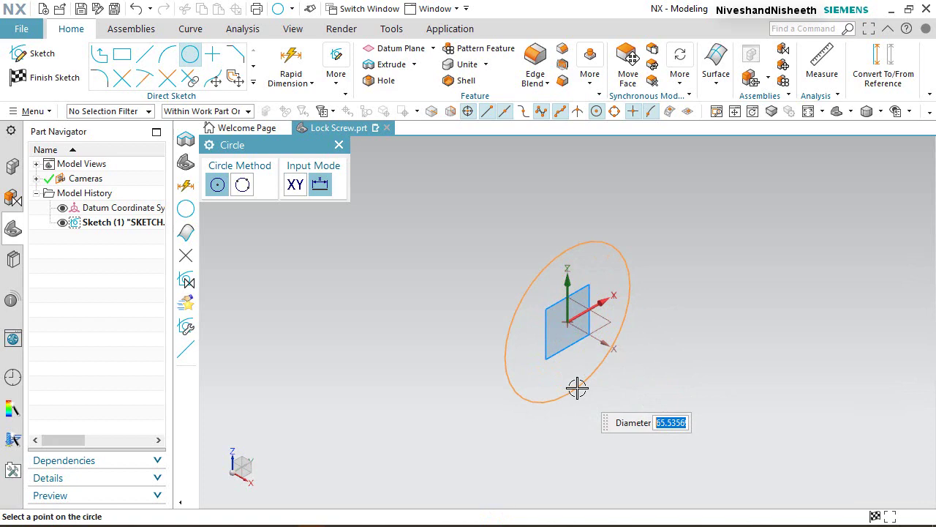
text(1.5)
key(Return)
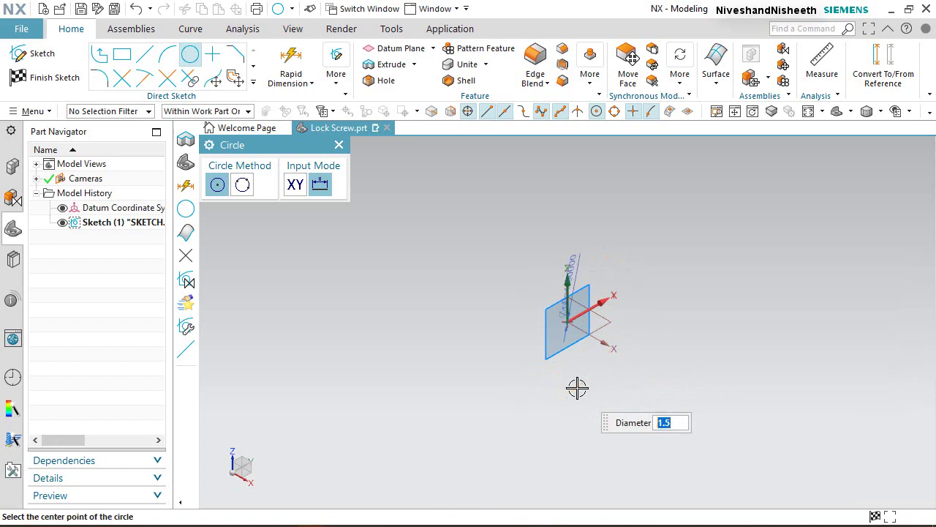
right_click(577, 389)
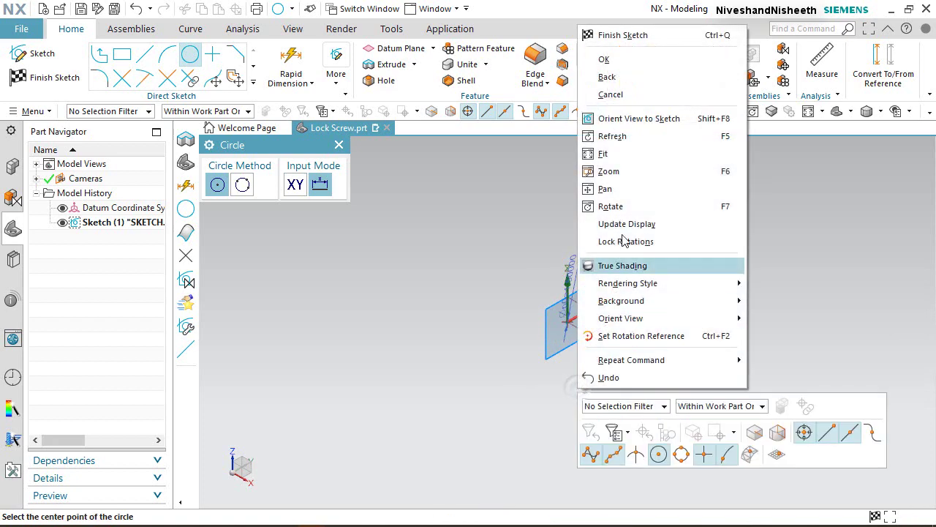
click(621, 34)
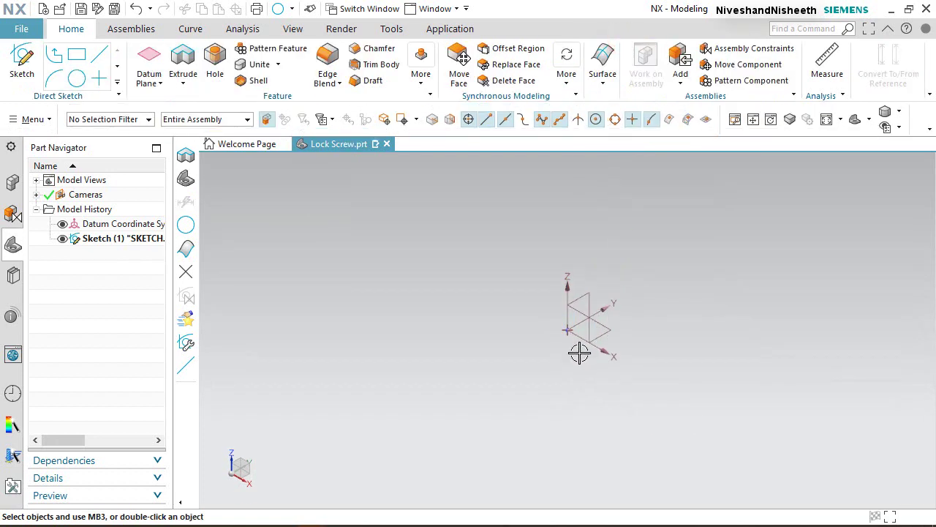
Step: Extrude the circle with a start distance of 0 mm and an end distance of 8 mm
scroll(526, 313, up, 5)
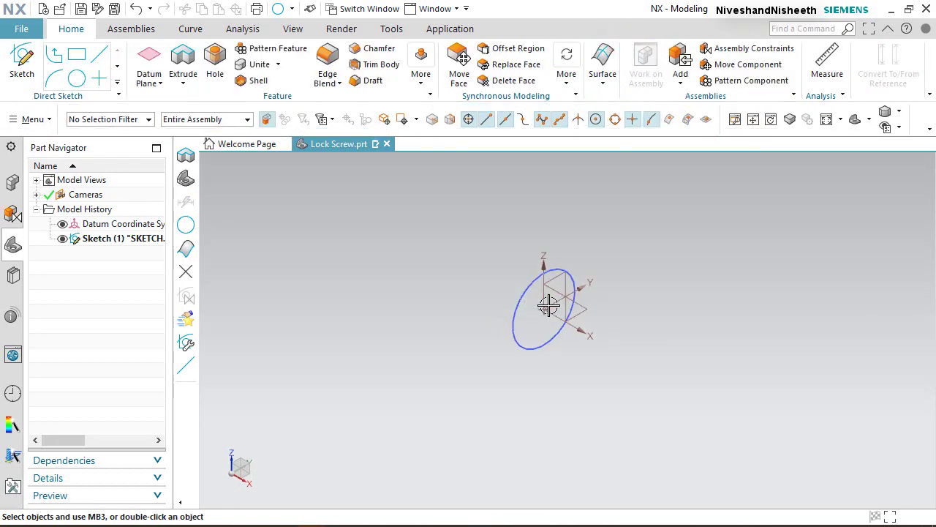
click(183, 62)
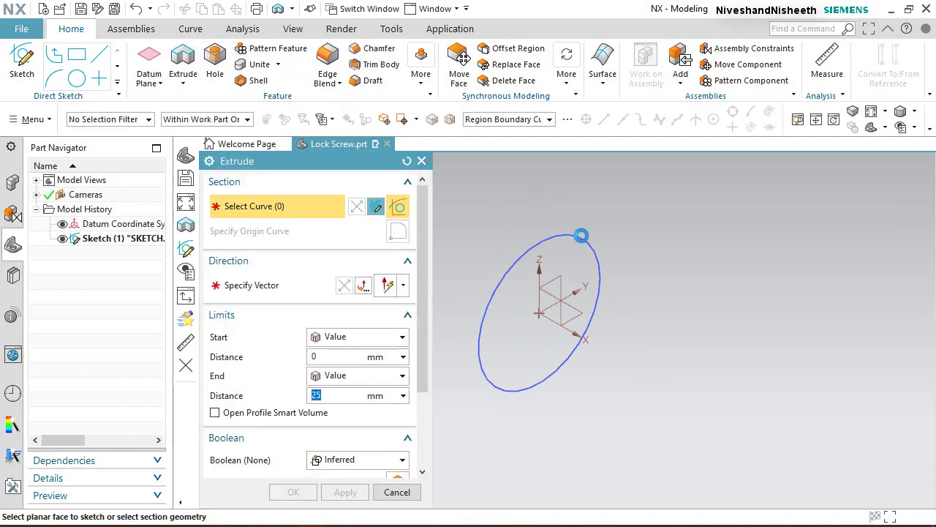
click(581, 235)
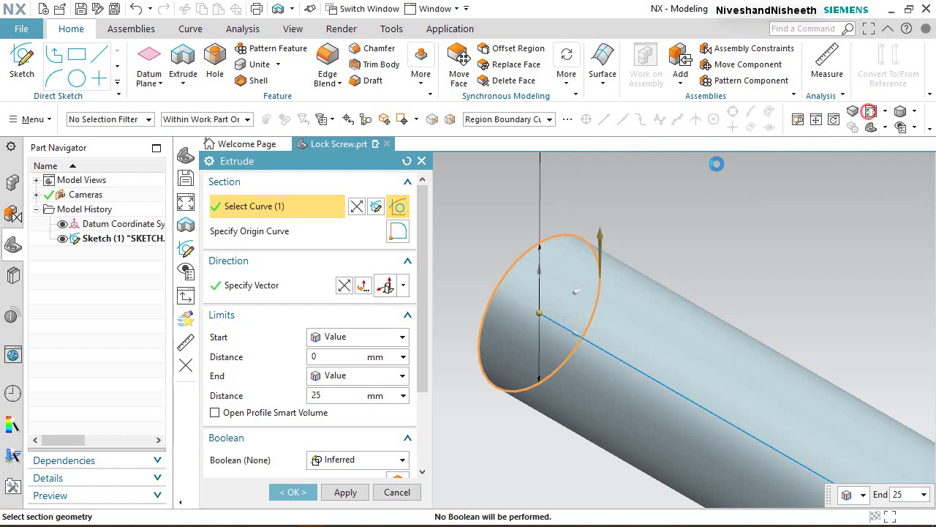
click(871, 111)
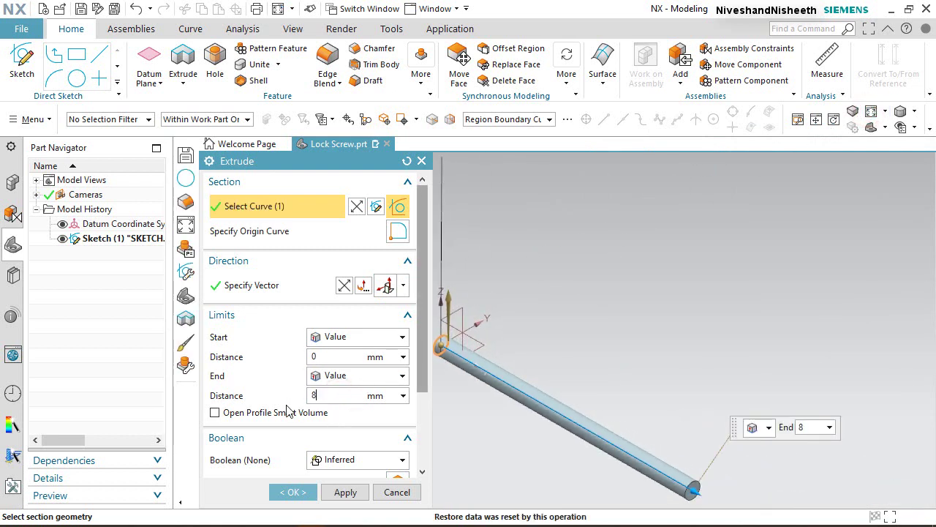
click(306, 494)
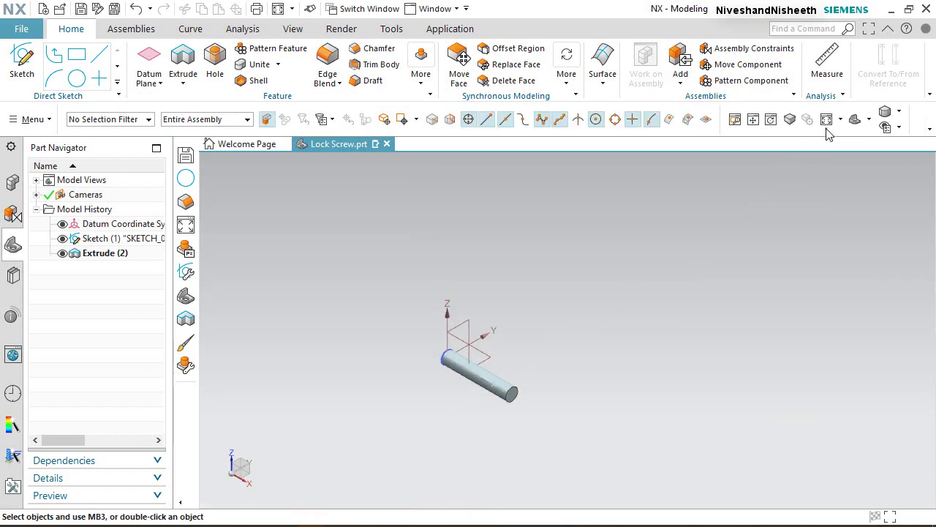
Step: Save the Lock Screw part and hide the circle sketch
click(826, 120)
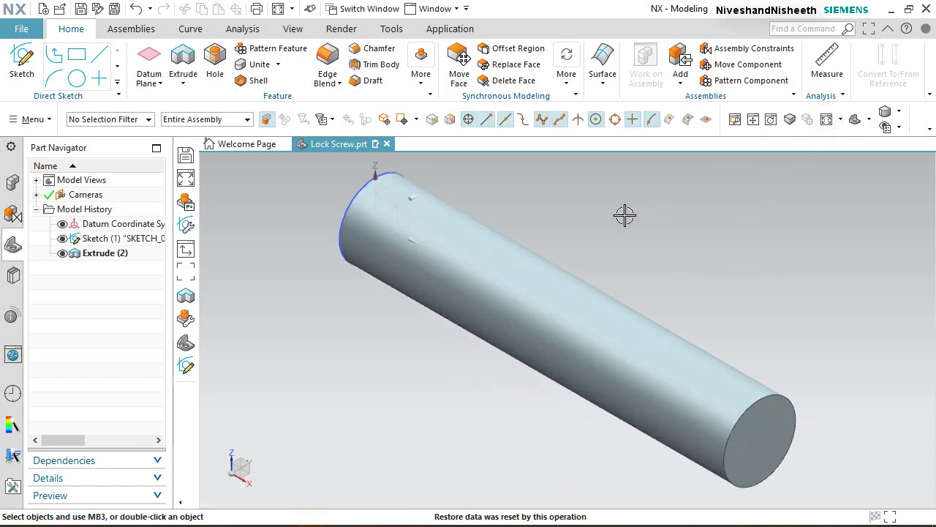
click(79, 10)
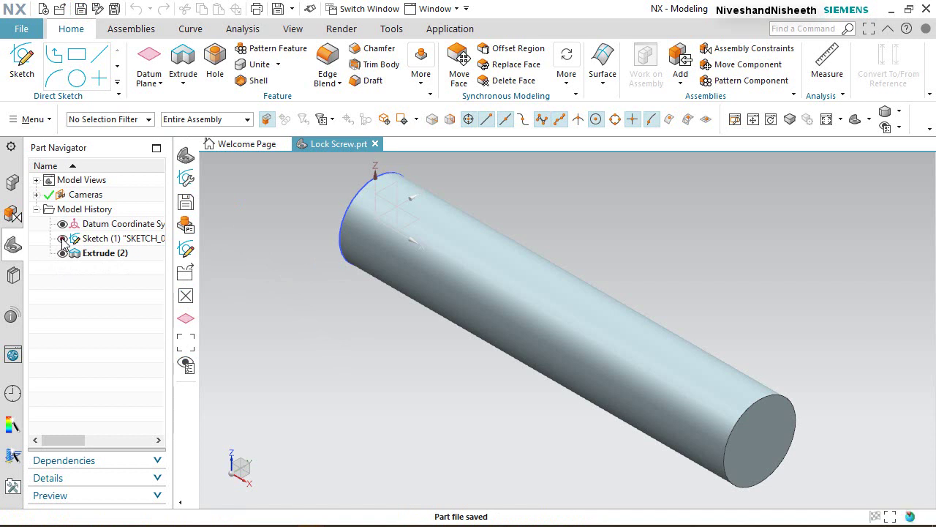
click(63, 239)
Step: Create a sketch on the shaft's flat end face at the datum origin
click(232, 451)
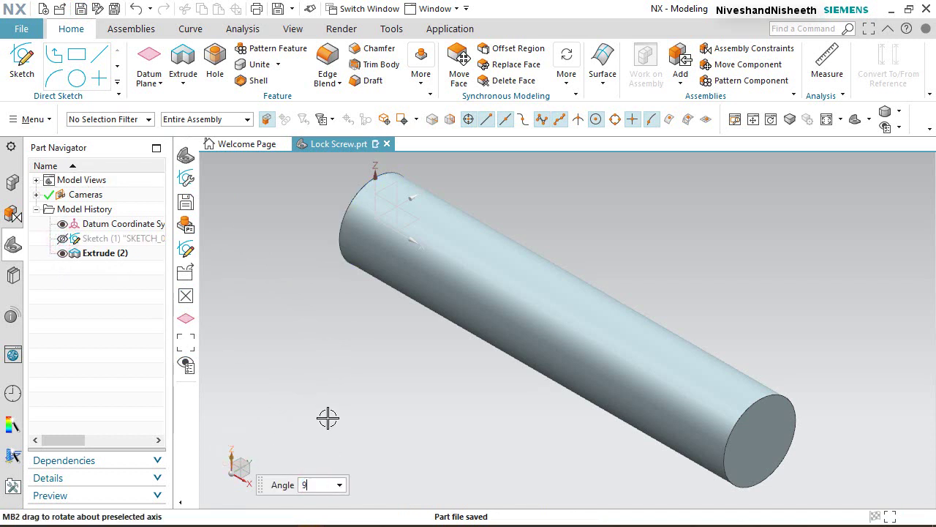
key(Return)
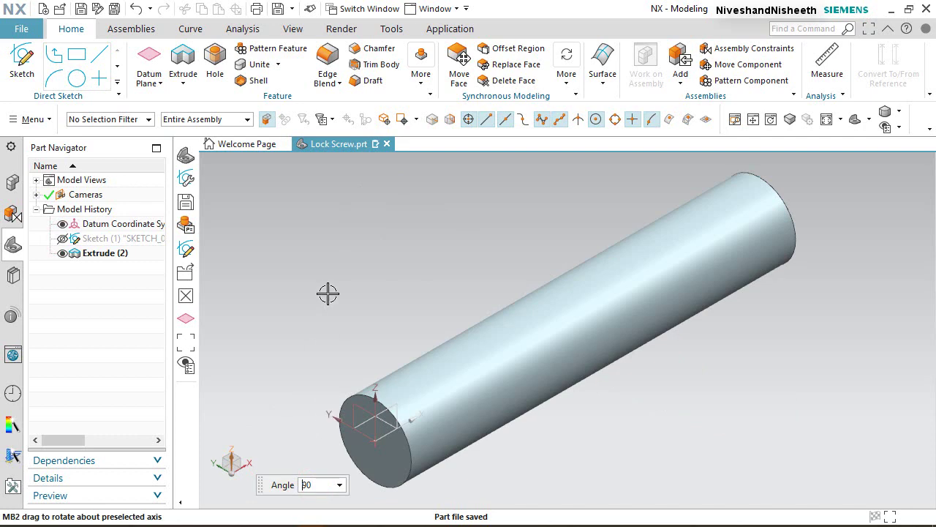
key(Escape)
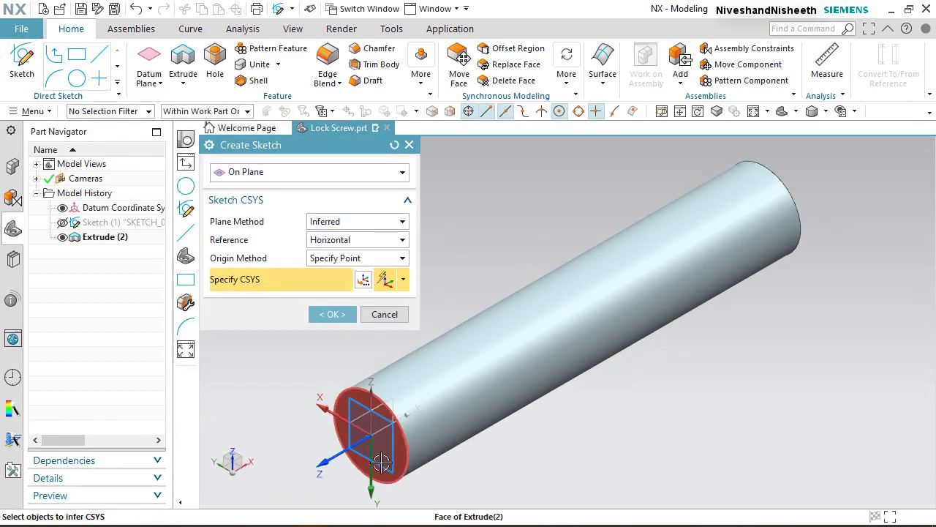
click(345, 374)
click(332, 314)
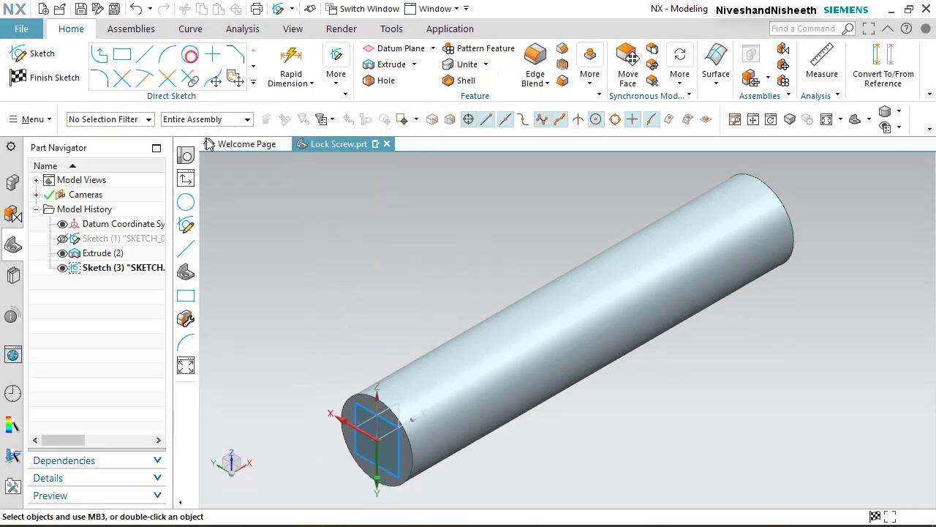
Step: Draw a 3.5 mm diameter circle centered on the shaft's end face and finish the sketch
click(189, 55)
click(368, 433)
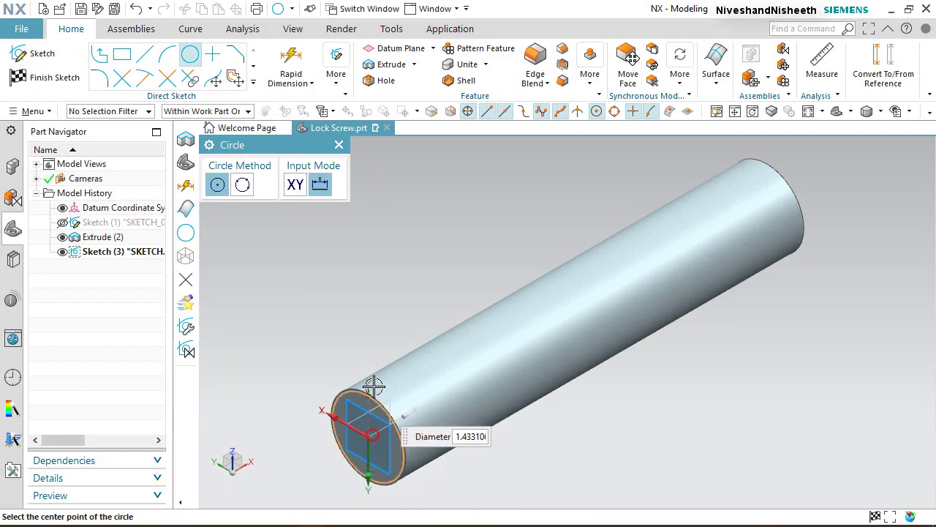
text(3.)
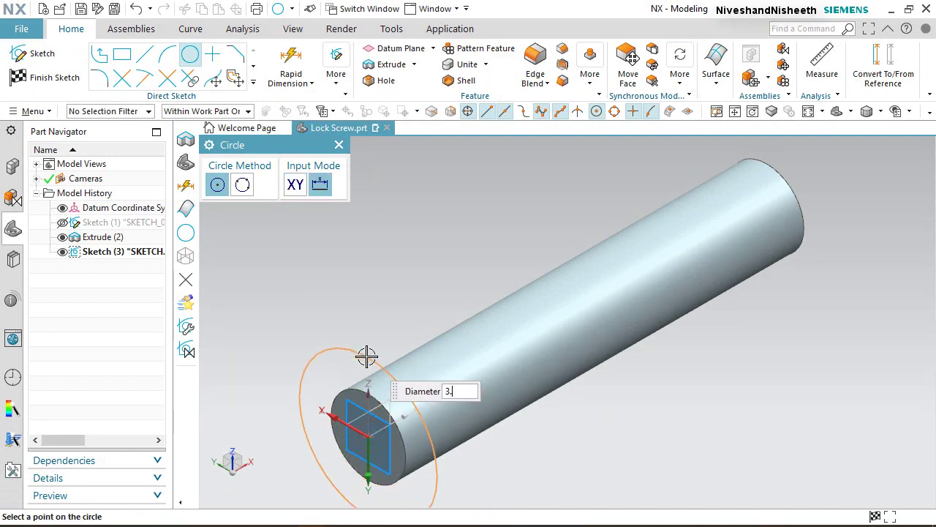
text(5)
key(Return)
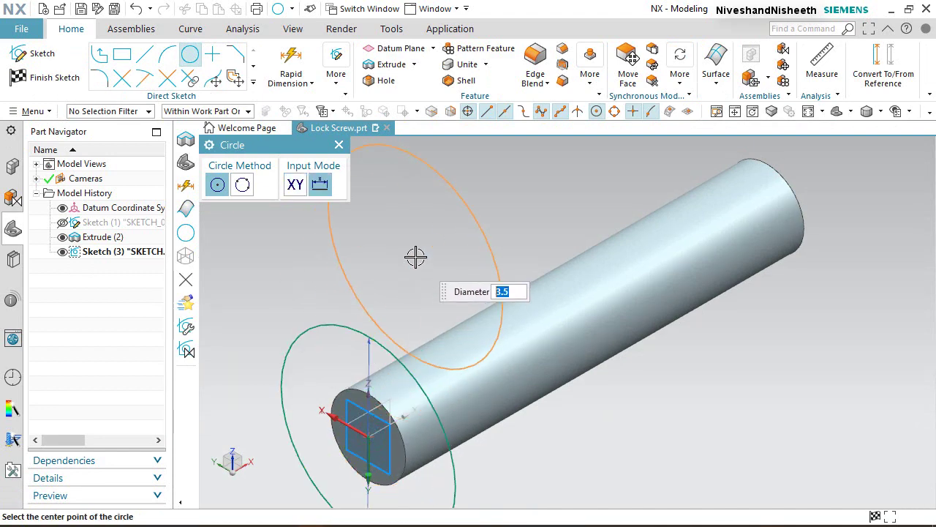
right_click(414, 256)
click(453, 172)
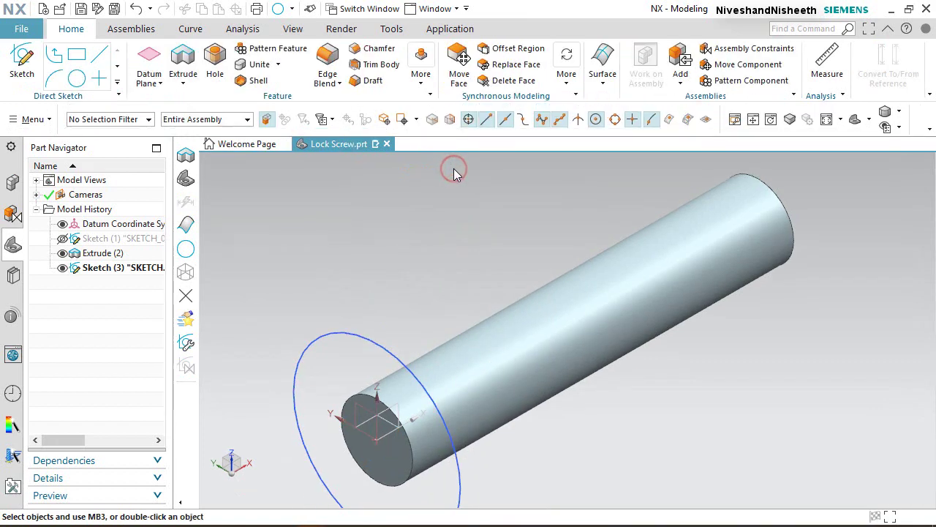
Step: Extrude the 3.5 mm circle outward from the shaft end, from 0 to 1.5 mm, with the Boolean left at Inferred
click(182, 65)
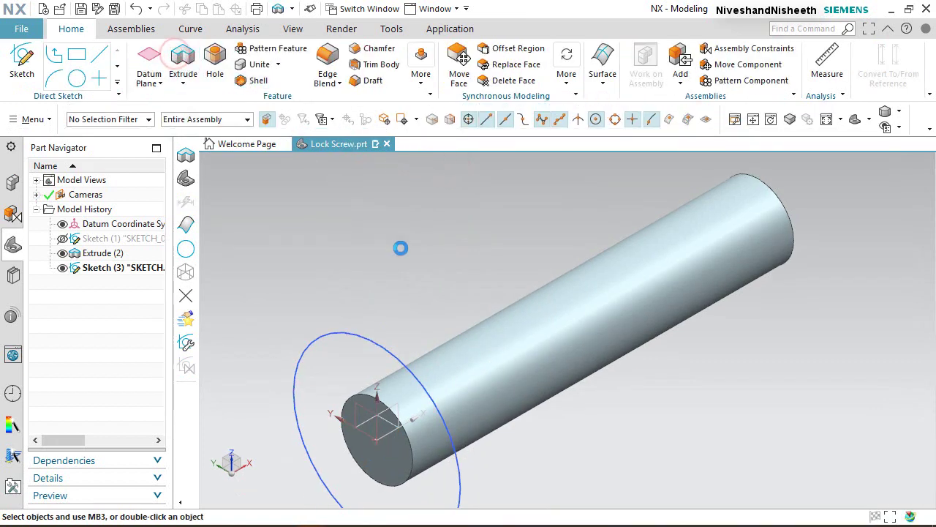
scroll(673, 247, down, 3)
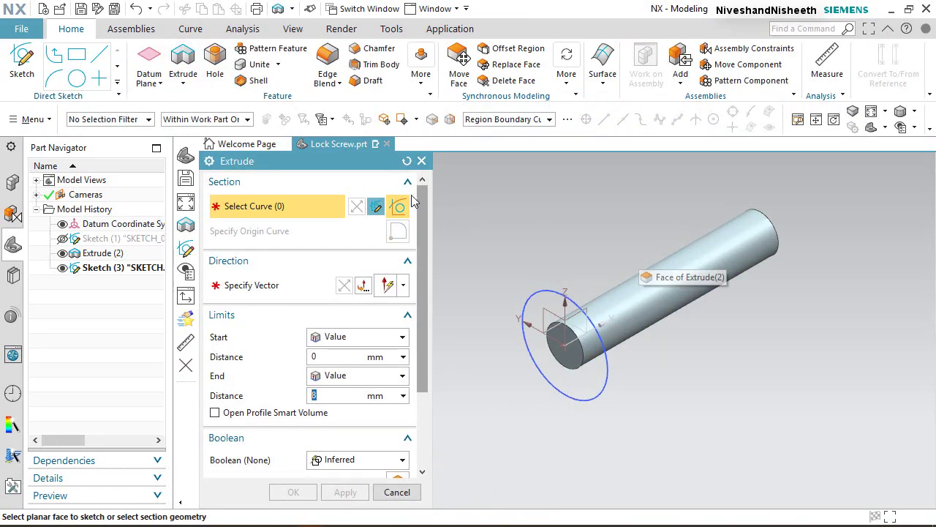
click(407, 161)
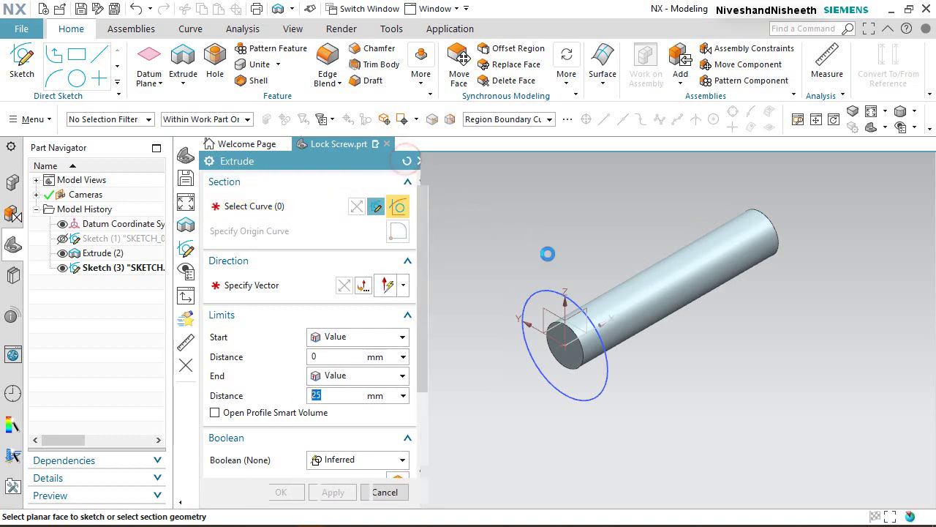
click(554, 290)
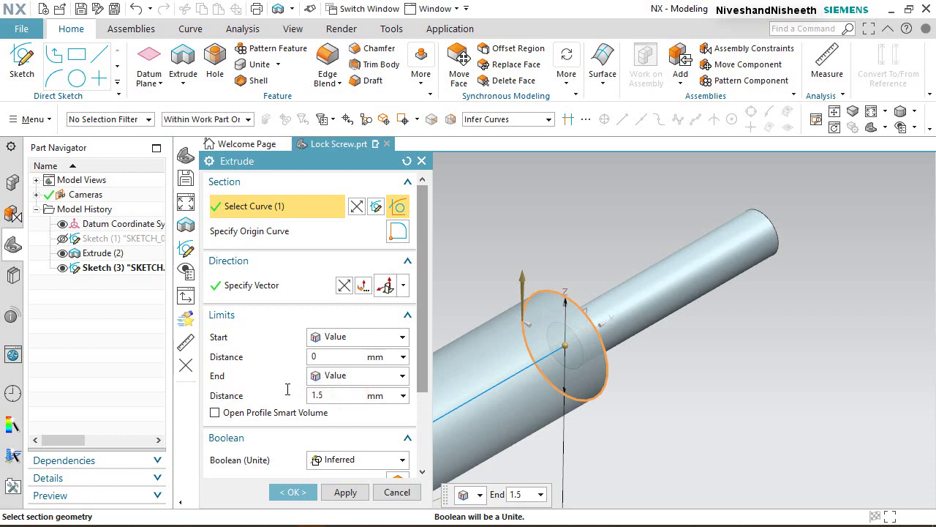
key(Return)
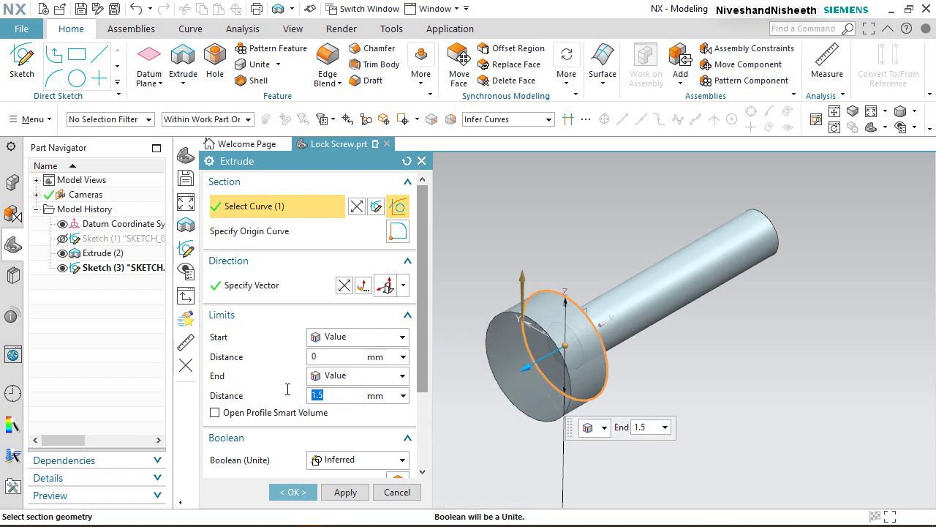
click(295, 492)
Step: Create a sketch on the outer flat face of the screw head and hide the 3.5 mm circle's sketch
scroll(391, 295, up, 1)
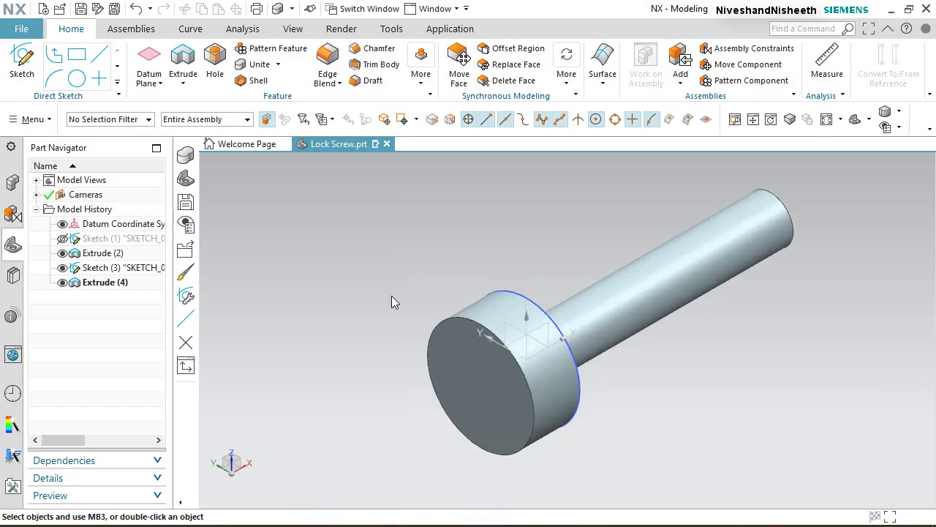
click(28, 65)
click(502, 405)
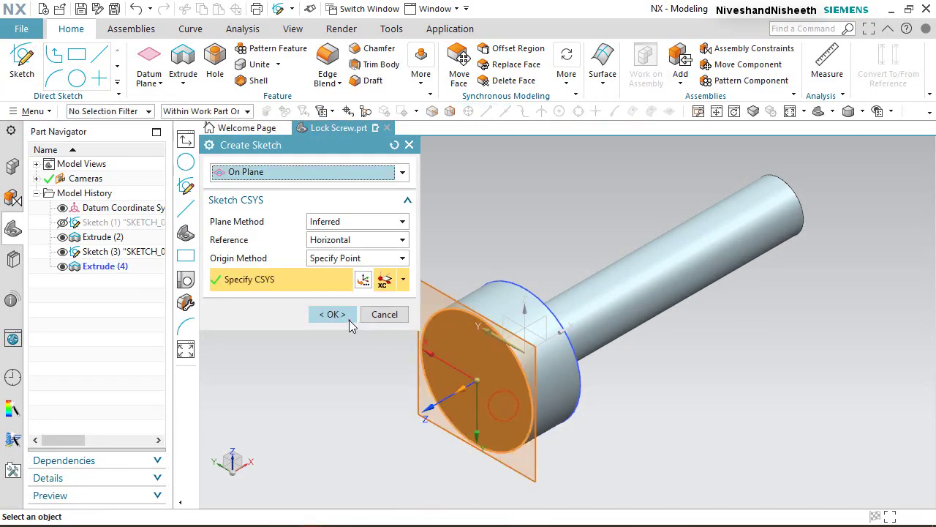
click(344, 316)
middle_drag(370, 337, 502, 366)
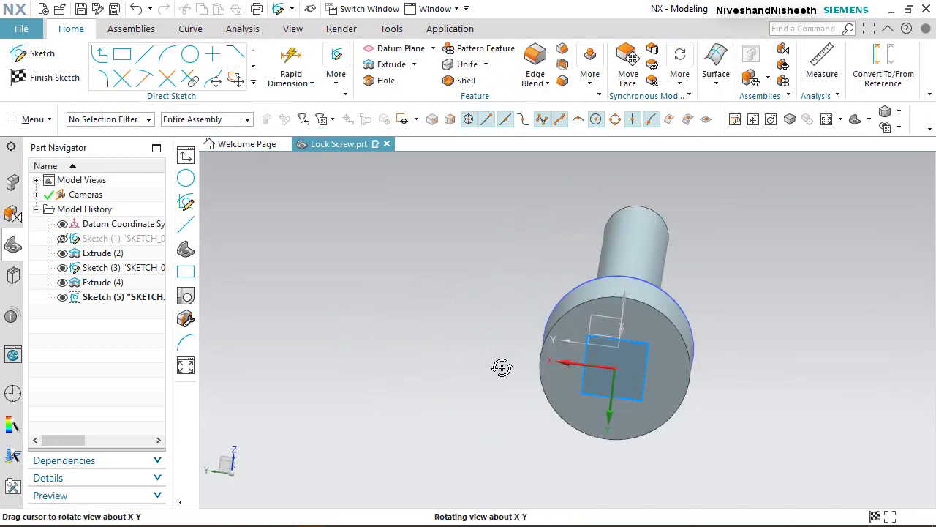
right_click(441, 293)
click(439, 293)
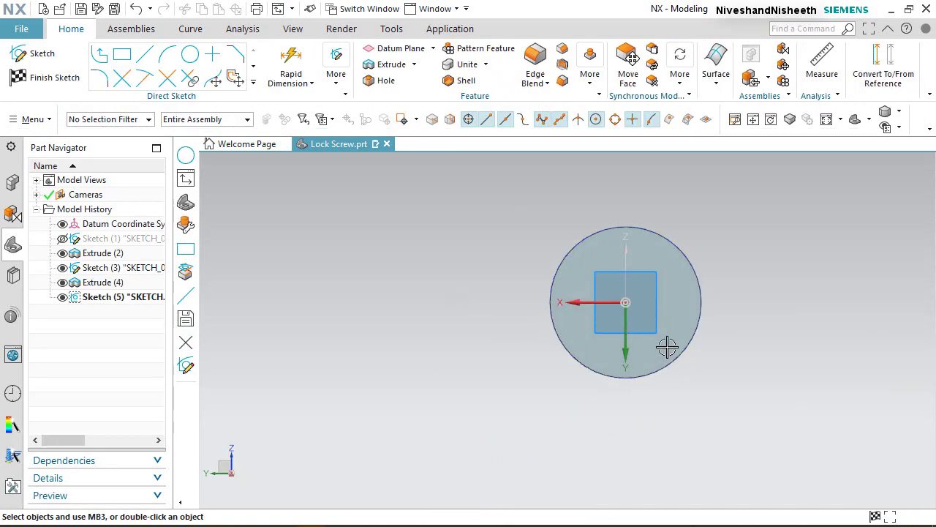
scroll(746, 292, down, 3)
scroll(722, 293, up, 4)
scroll(722, 293, up, 2)
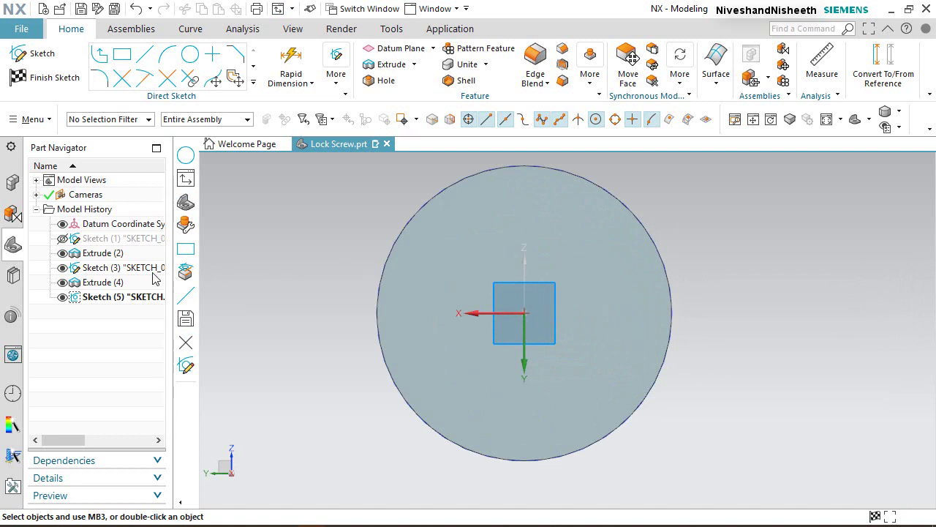
click(64, 268)
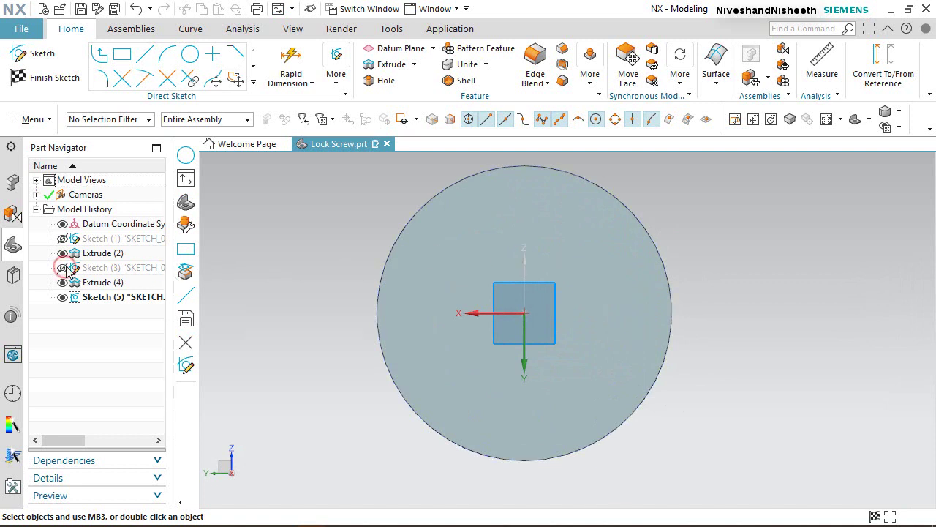
Step: Project the circular edge of the screw head into the sketch
click(253, 82)
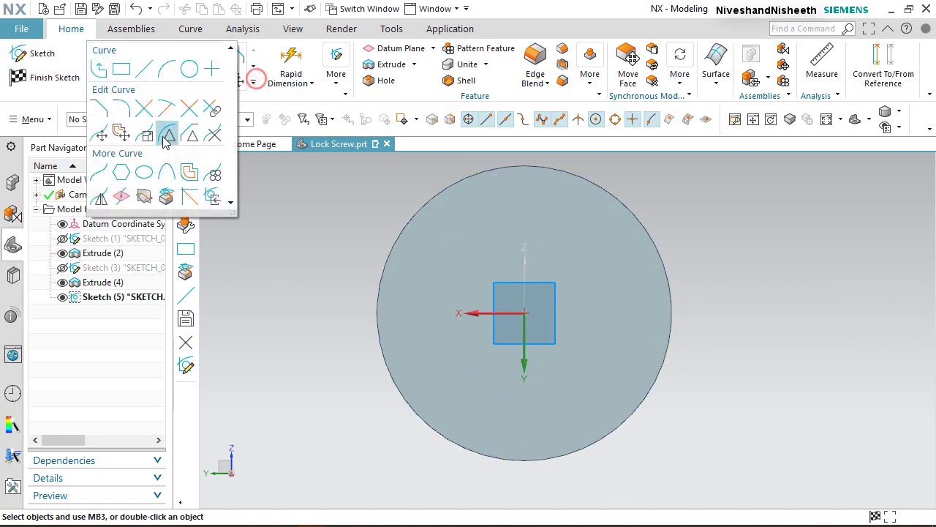
click(165, 197)
click(468, 220)
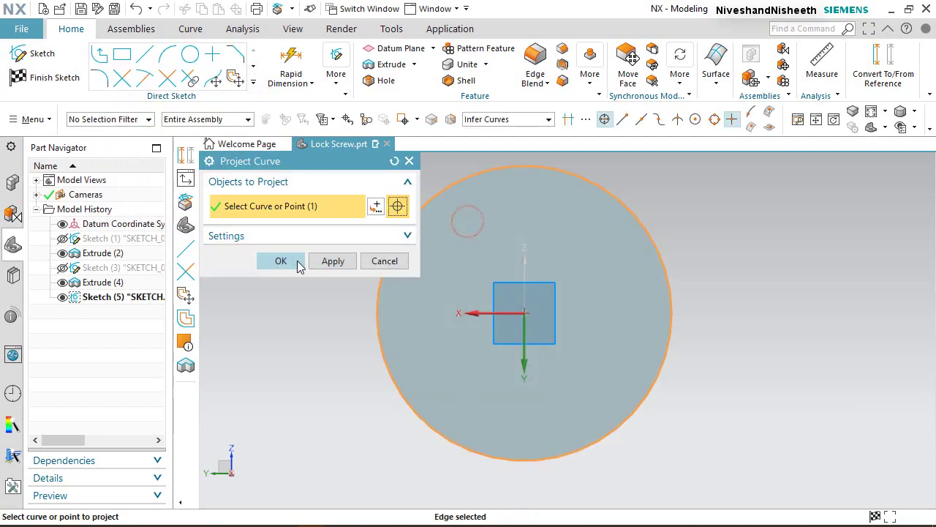
click(298, 267)
Step: Draw a circle centered on the sketch origin inside the projected edge and dimension its diameter to 3.35 mm
key(ctrl+f)
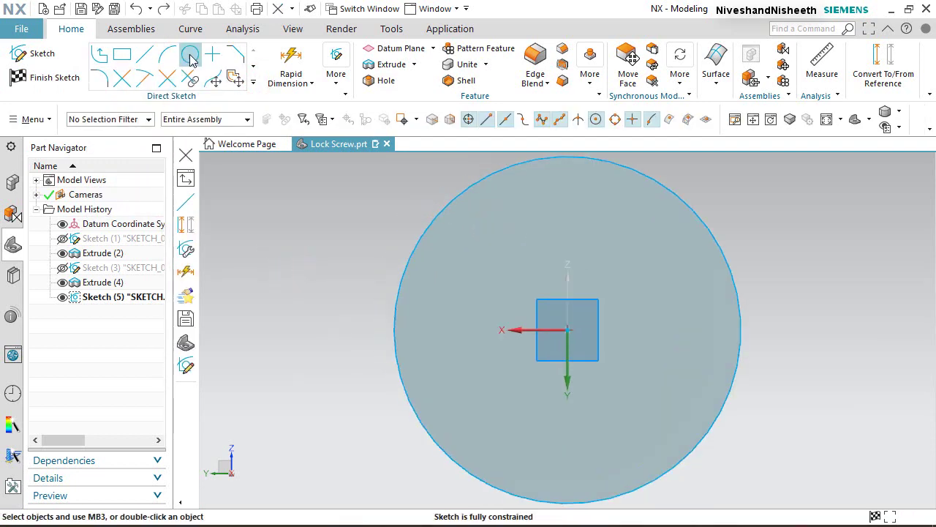
click(190, 55)
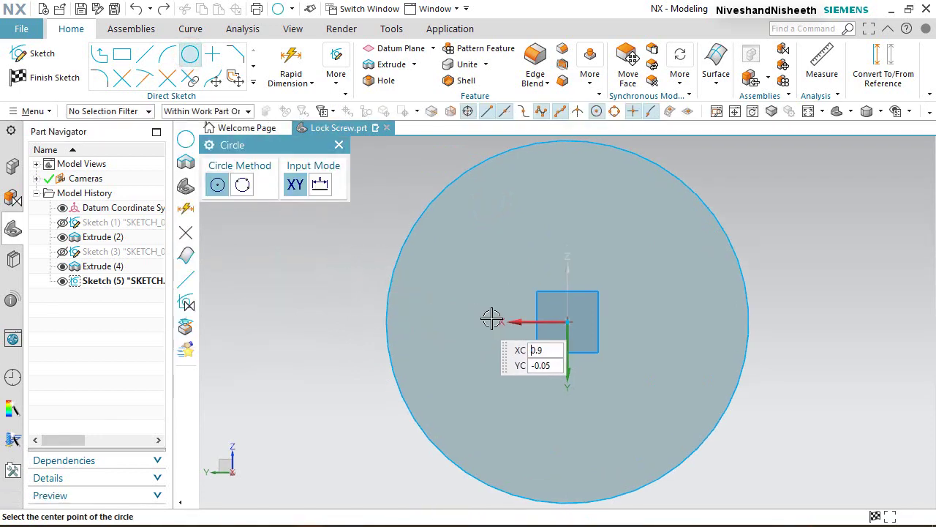
click(568, 320)
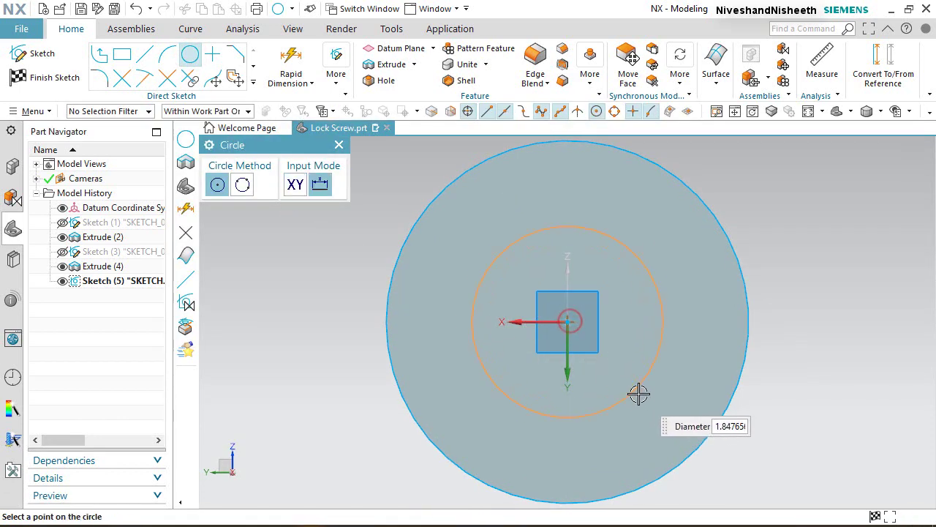
click(644, 401)
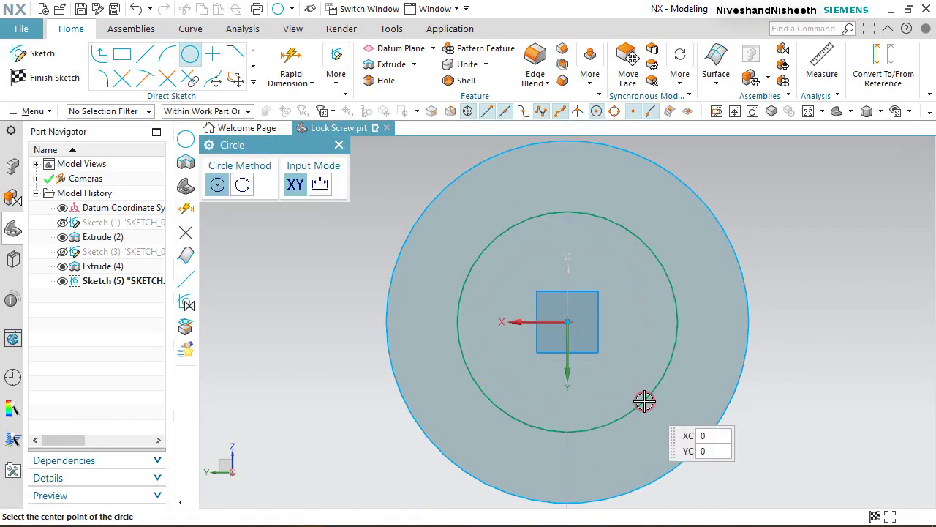
click(291, 62)
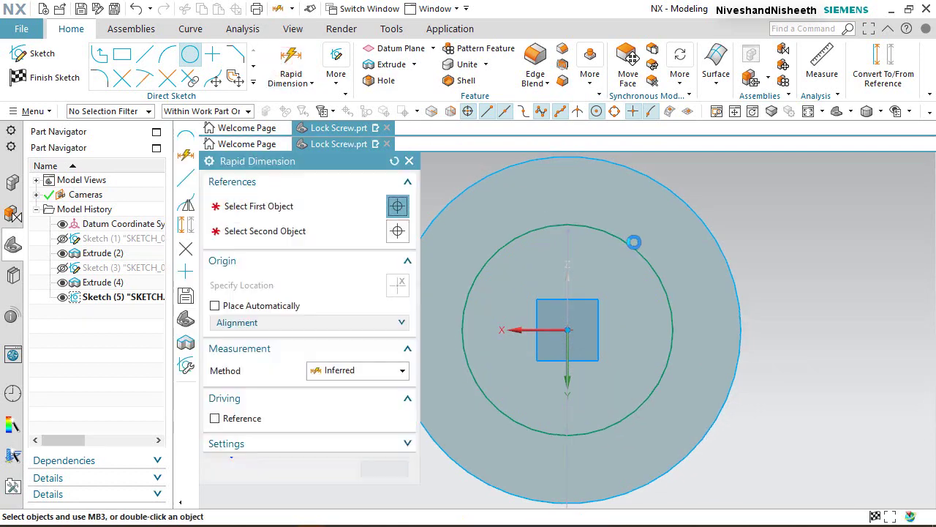
click(637, 233)
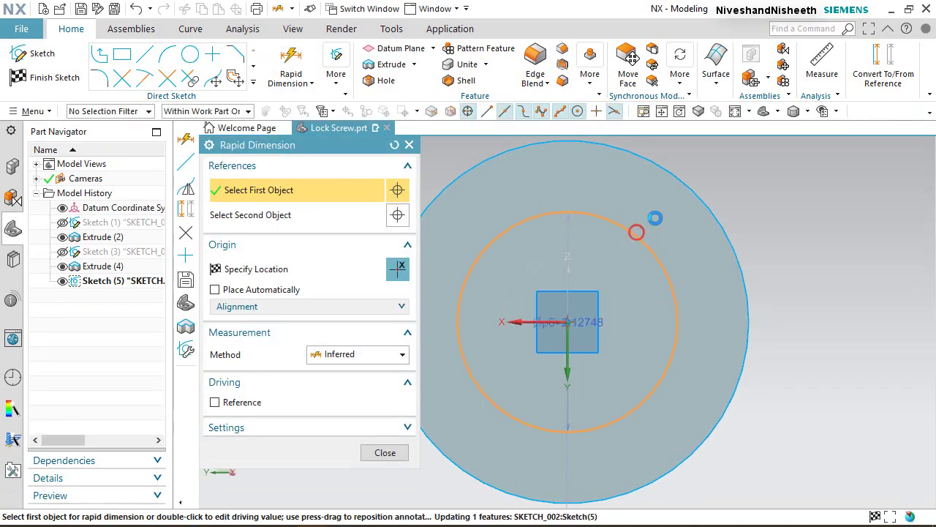
click(667, 217)
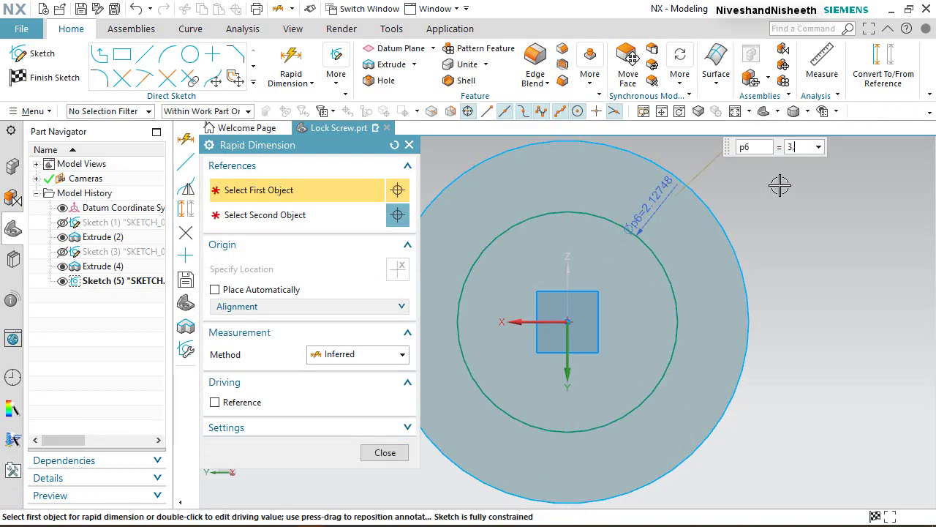
text(3.35)
key(Return)
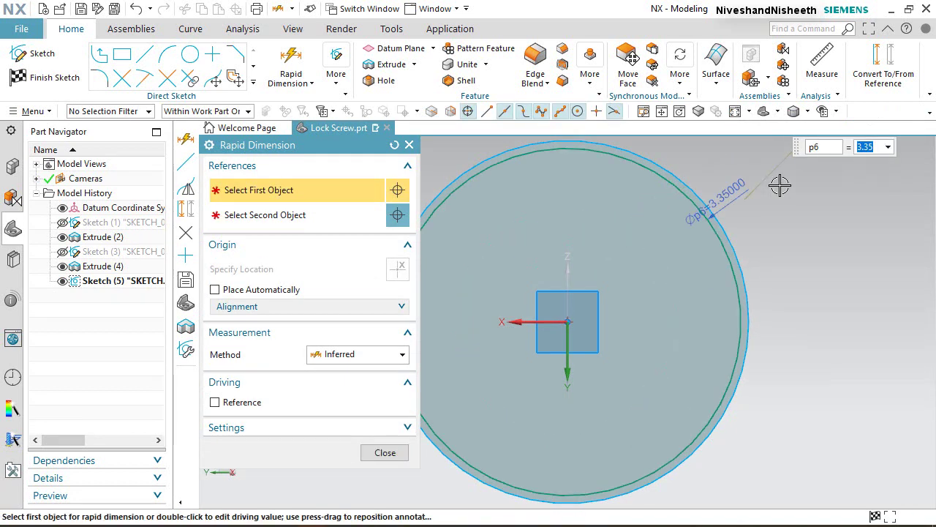
click(387, 453)
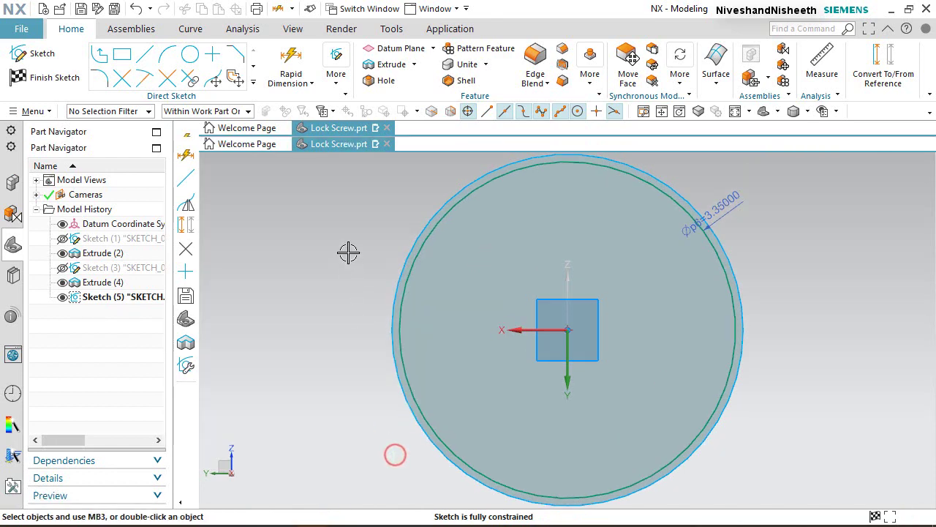
Step: Draw a short horizontal line about 0.55 mm long just above the circles, crossing the vertical axis
scroll(347, 247, down, 4)
scroll(539, 234, up, 4)
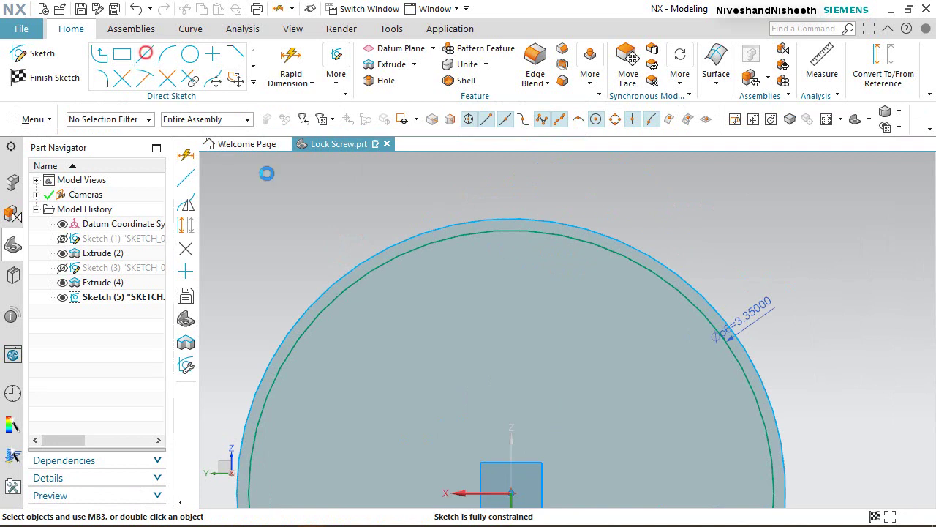
key(l)
click(460, 179)
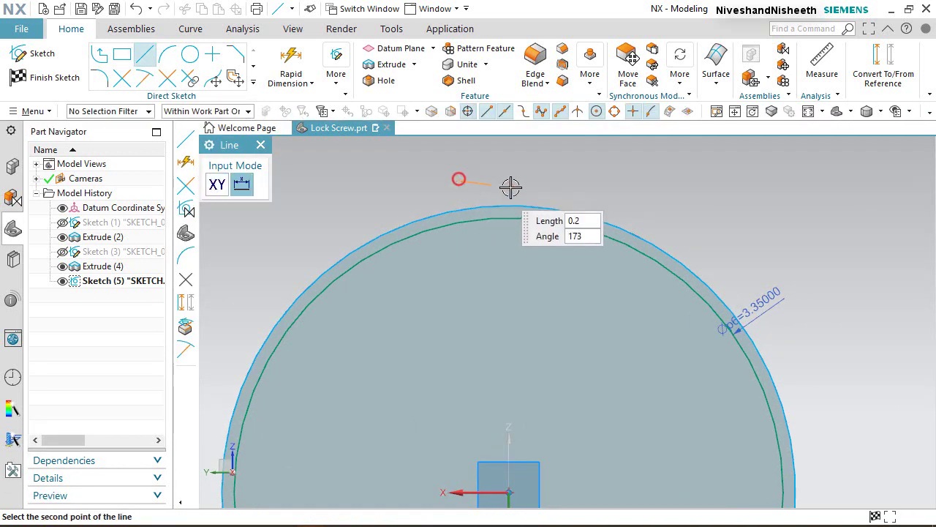
click(548, 178)
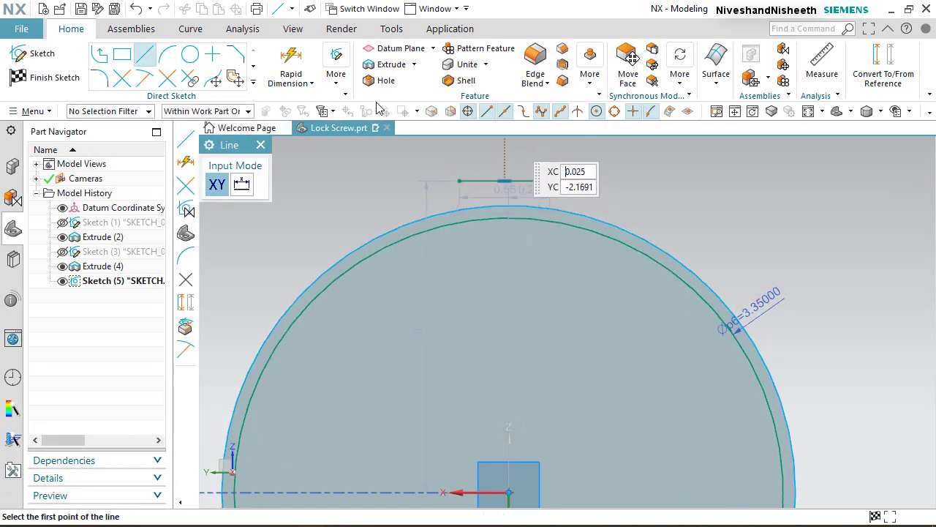
Step: Dimension the short horizontal line above the circles and set its length to 0.075 mm
click(291, 58)
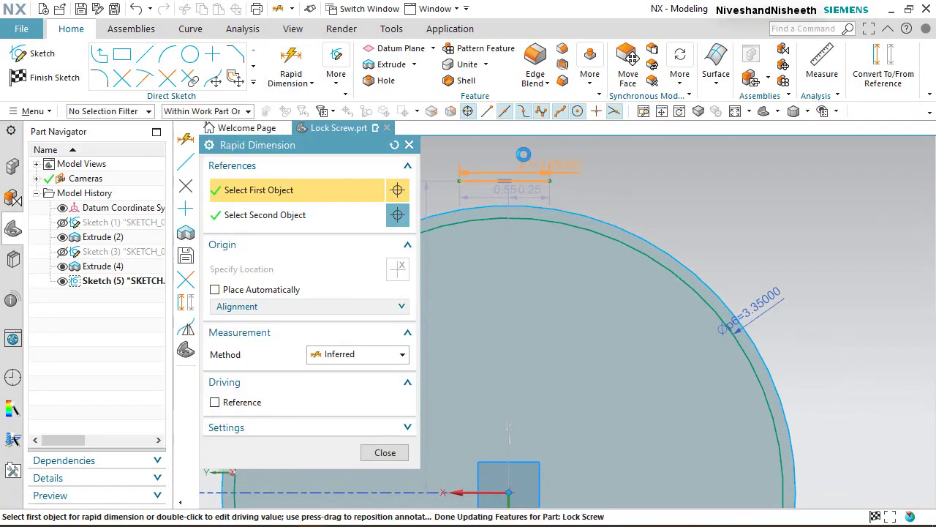
click(524, 155)
click(623, 182)
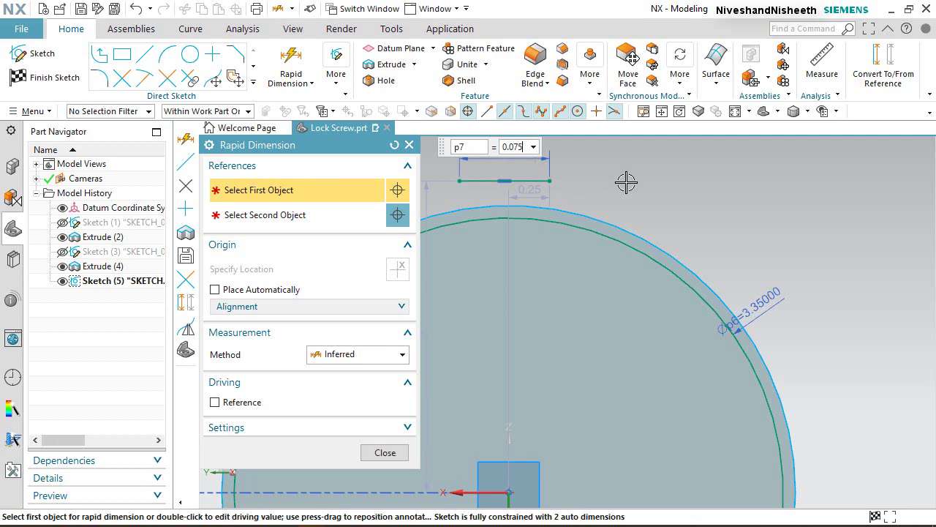
key(Return)
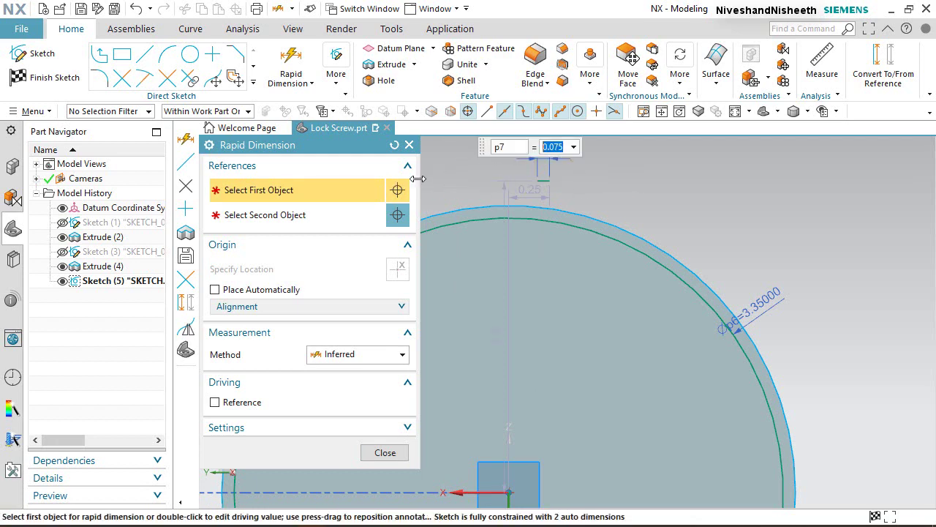
click(385, 453)
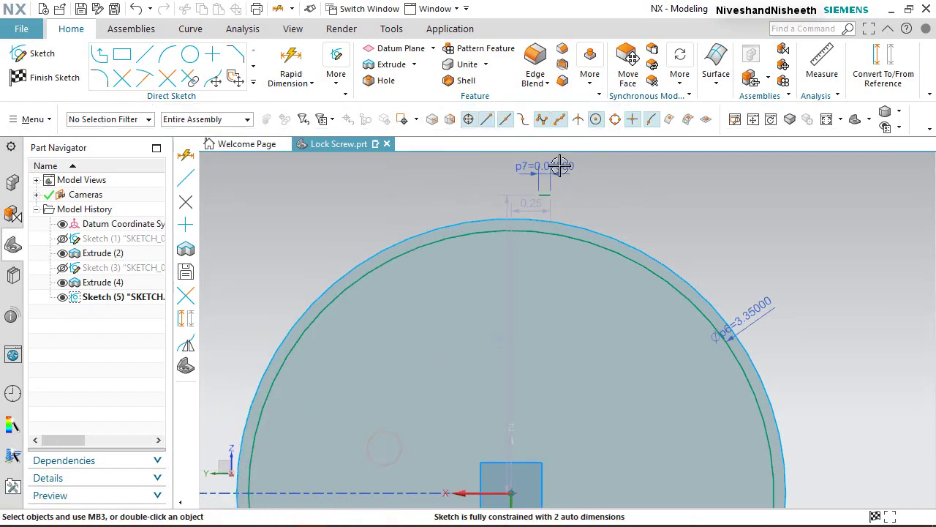
Step: Constrain the 0.075 mm line's midpoint to the vertical sketch axis and its left endpoint onto the projected outer circle
scroll(541, 167, up, 3)
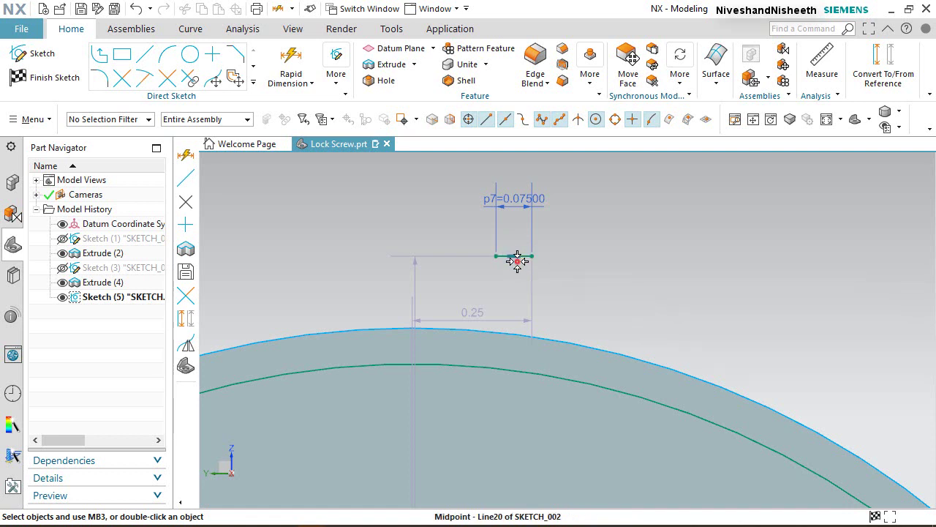
scroll(517, 261, down, 5)
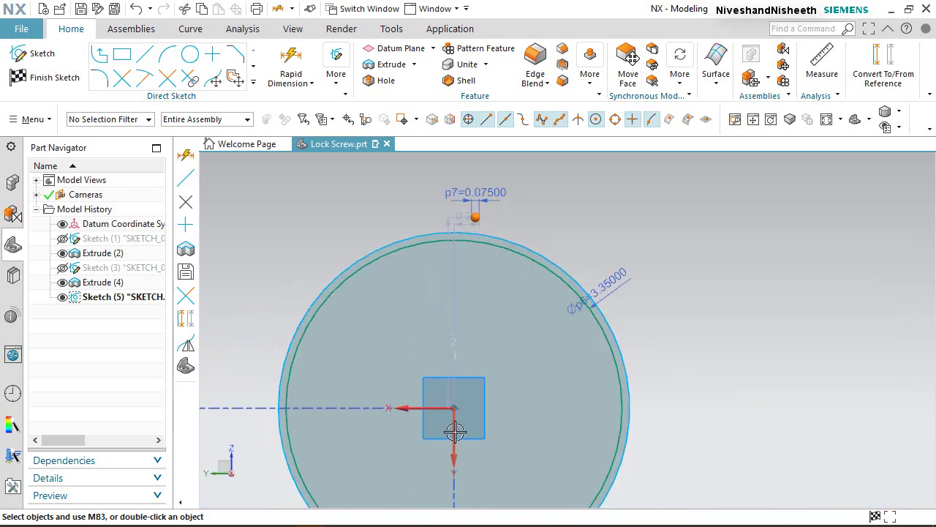
click(454, 432)
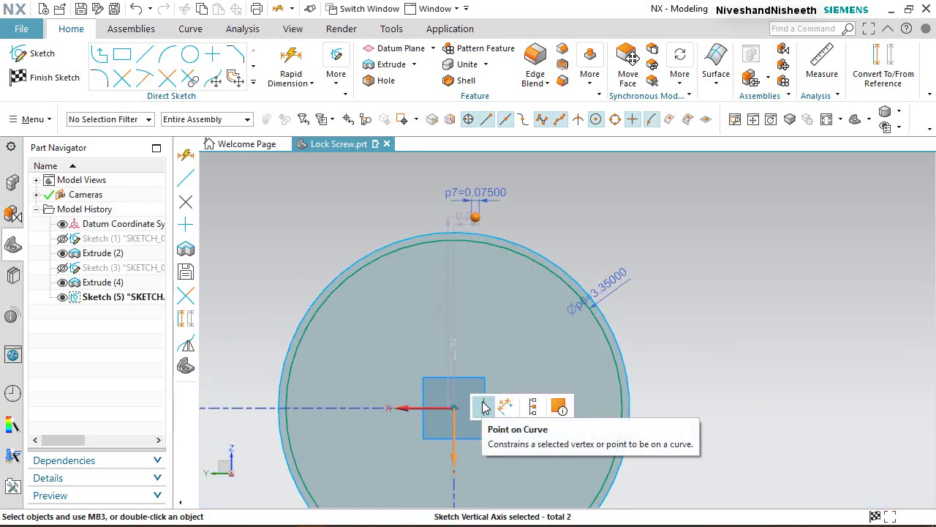
key(Escape)
scroll(453, 216, up, 4)
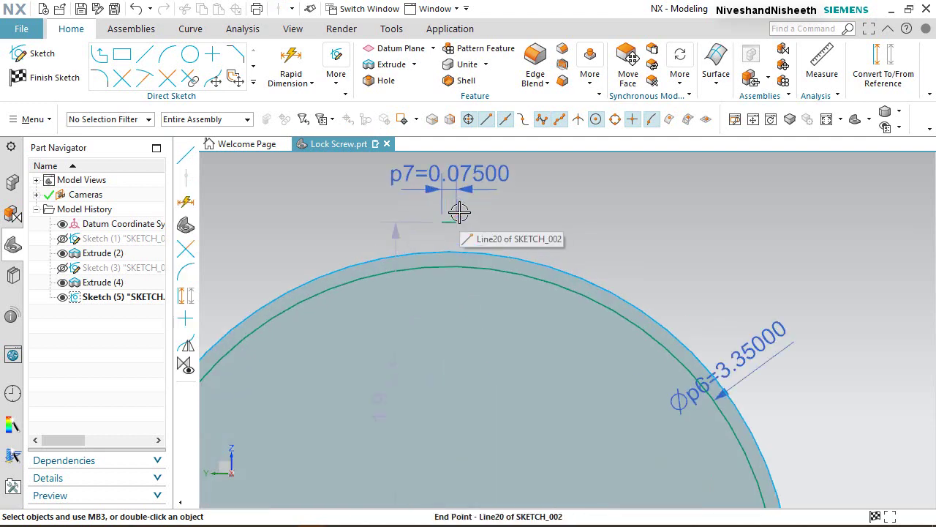
click(424, 233)
click(380, 290)
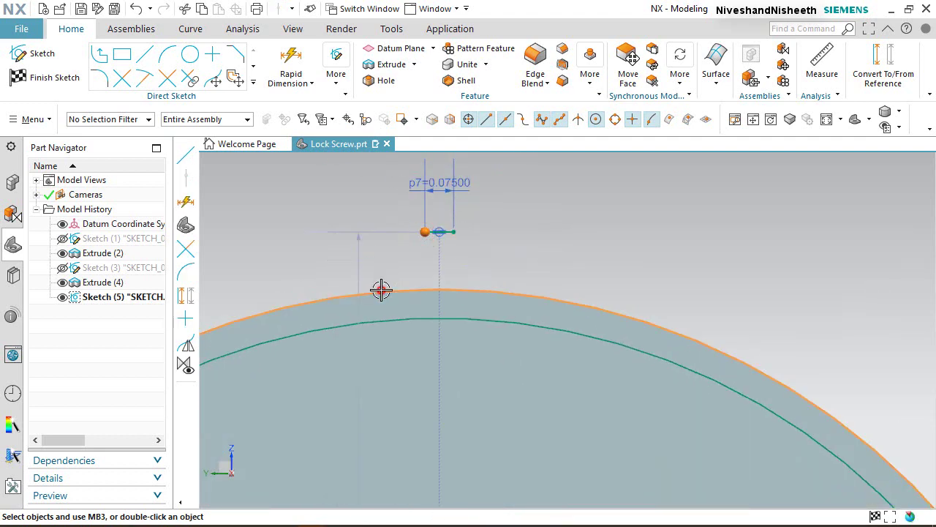
click(408, 264)
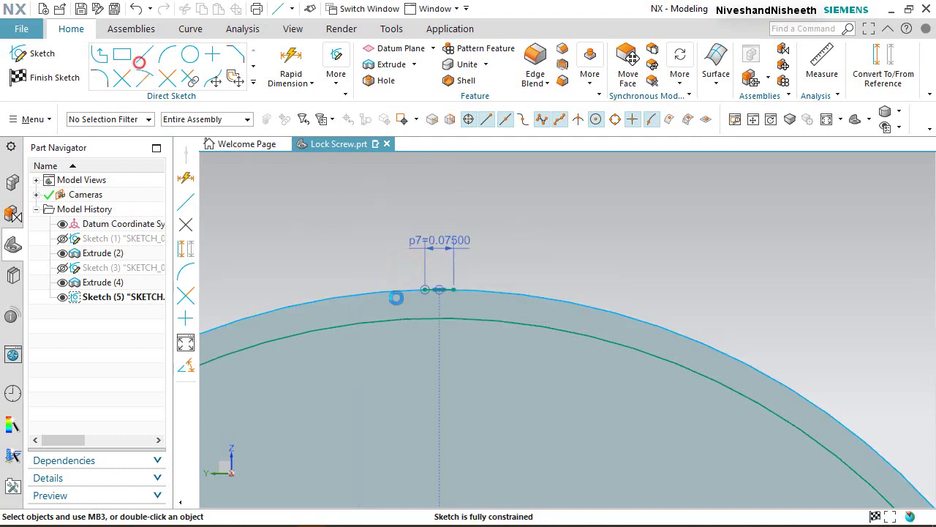
Step: Draw a second short horizontal line just below the top of the 3.35 mm circle, crossing the vertical axis
key(l)
scroll(439, 299, up, 4)
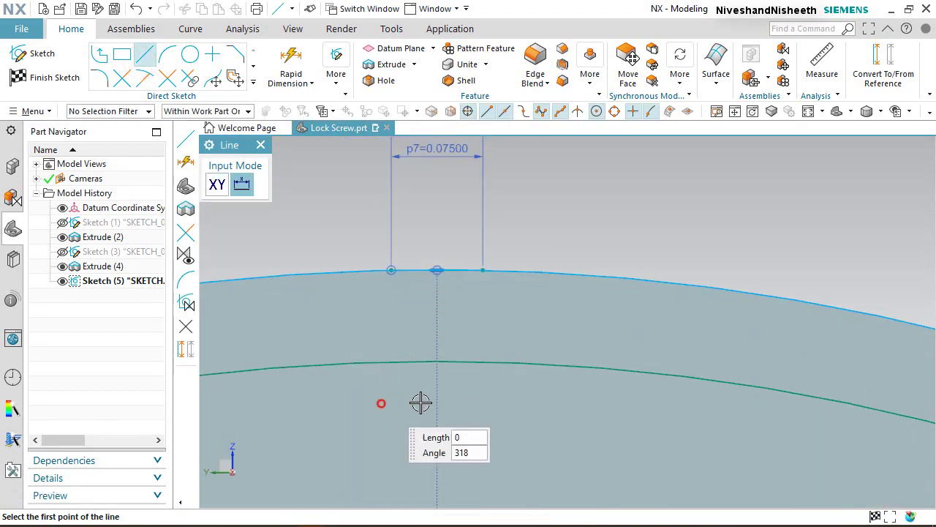
click(499, 404)
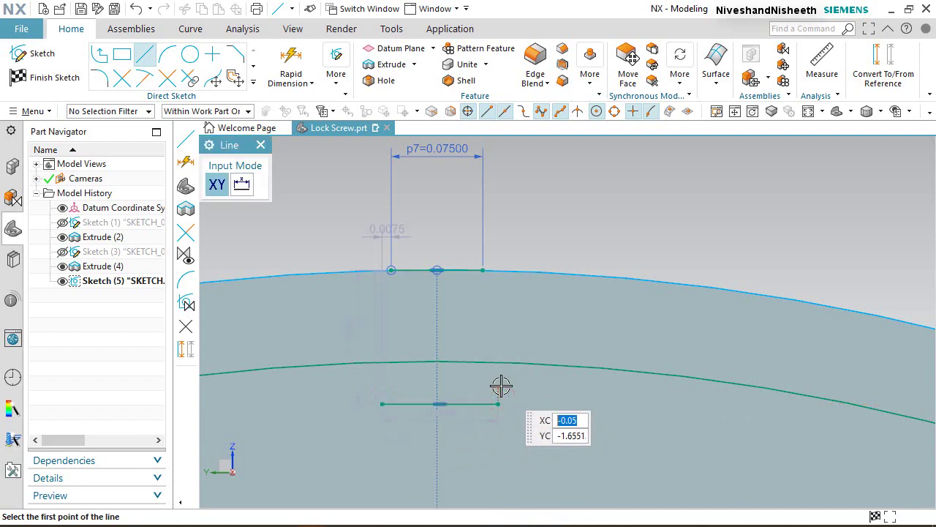
right_click(501, 386)
click(511, 63)
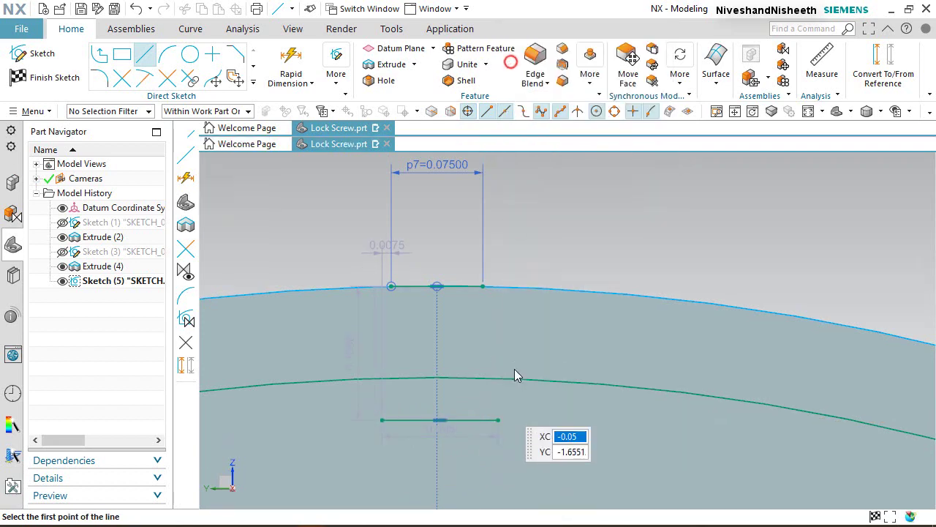
Step: Align the lower line's midpoint vertically with the upper line's midpoint and constrain its left endpoint onto the 3.35 mm circle
click(446, 409)
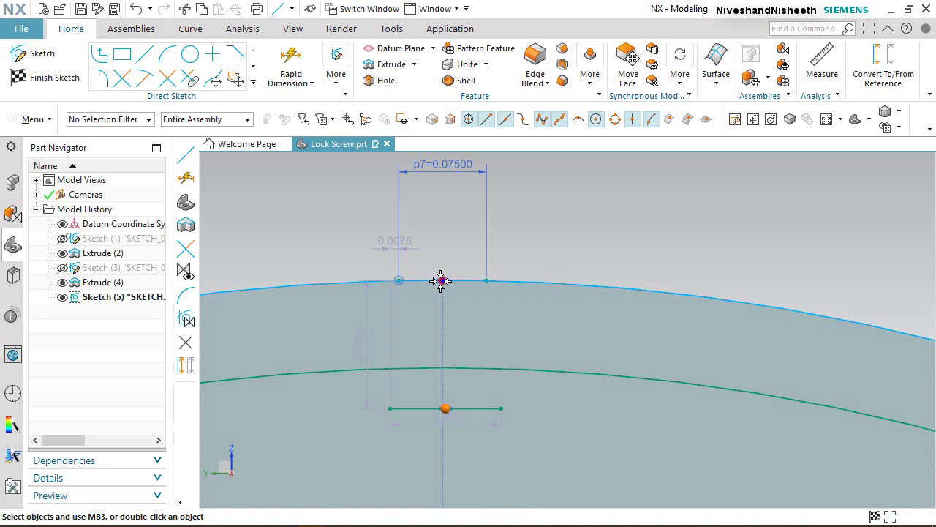
click(442, 281)
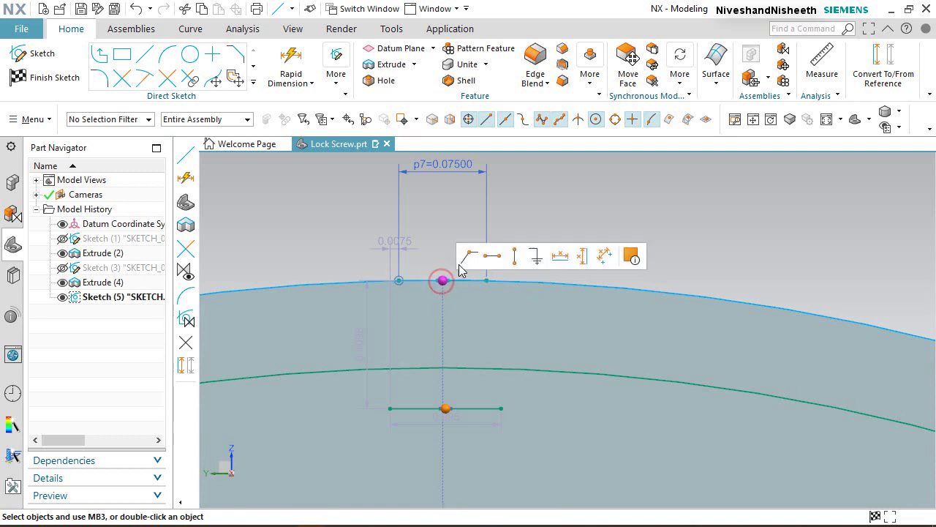
click(512, 263)
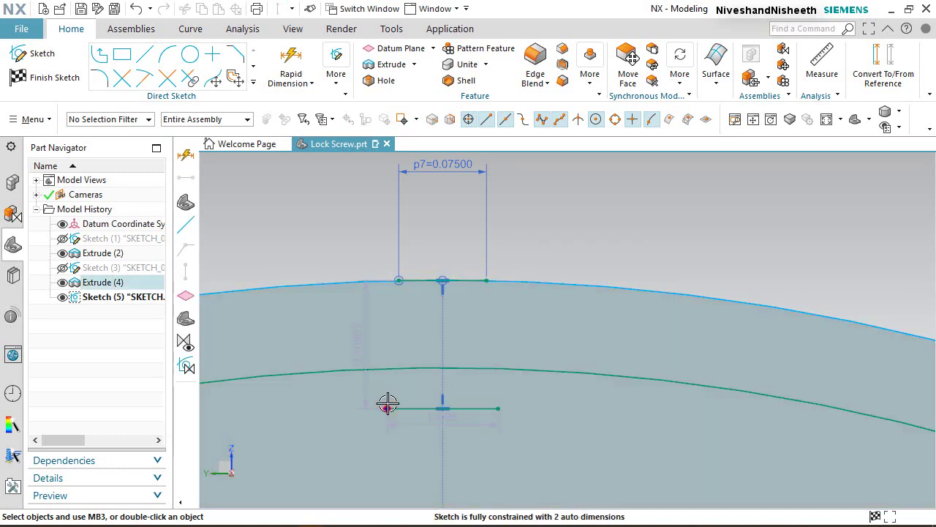
click(350, 365)
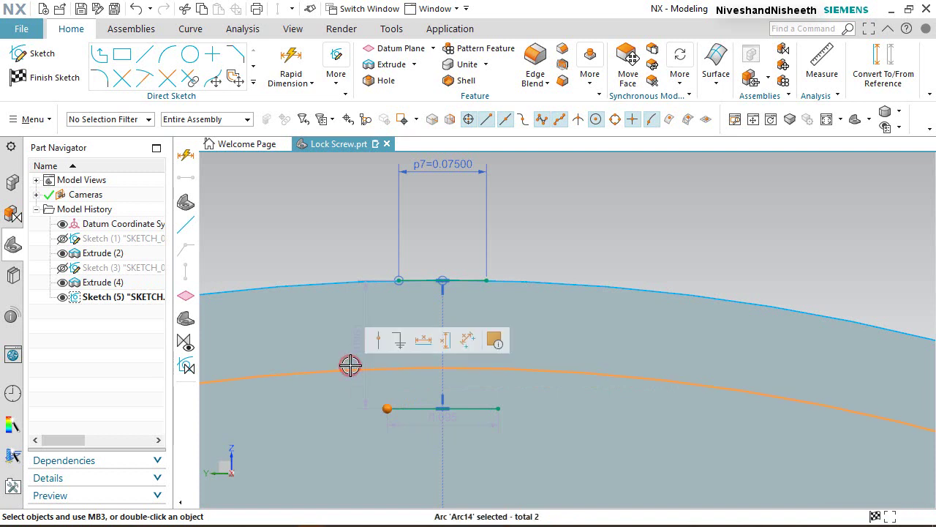
click(379, 344)
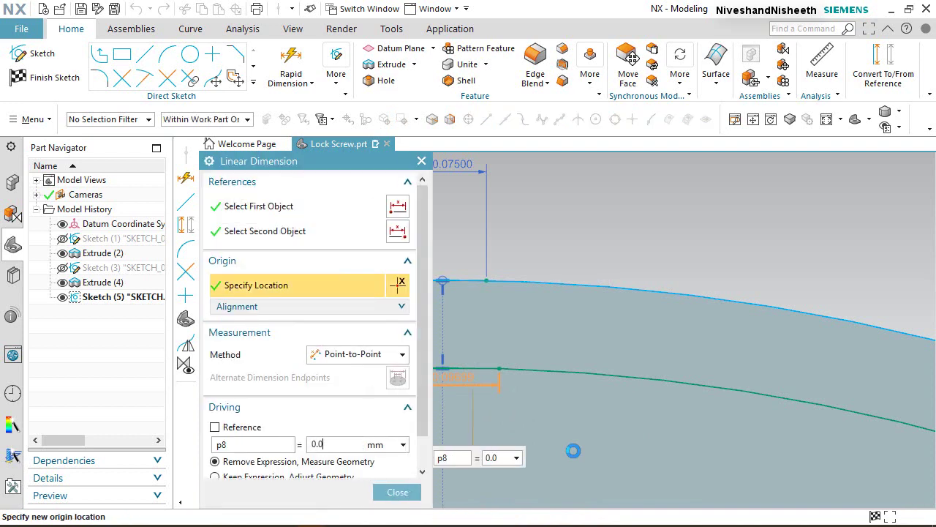
Step: Set the lower horizontal line's length to 0.05 mm
key(Return)
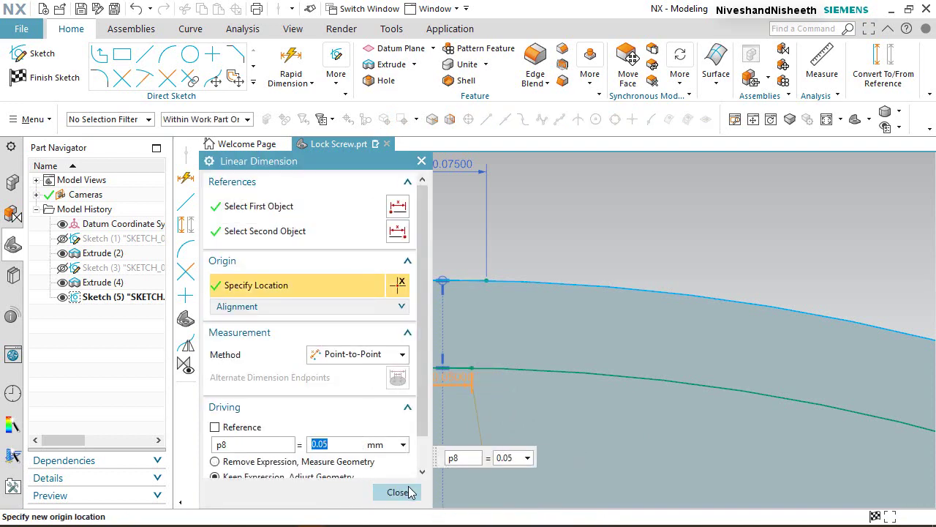
click(397, 492)
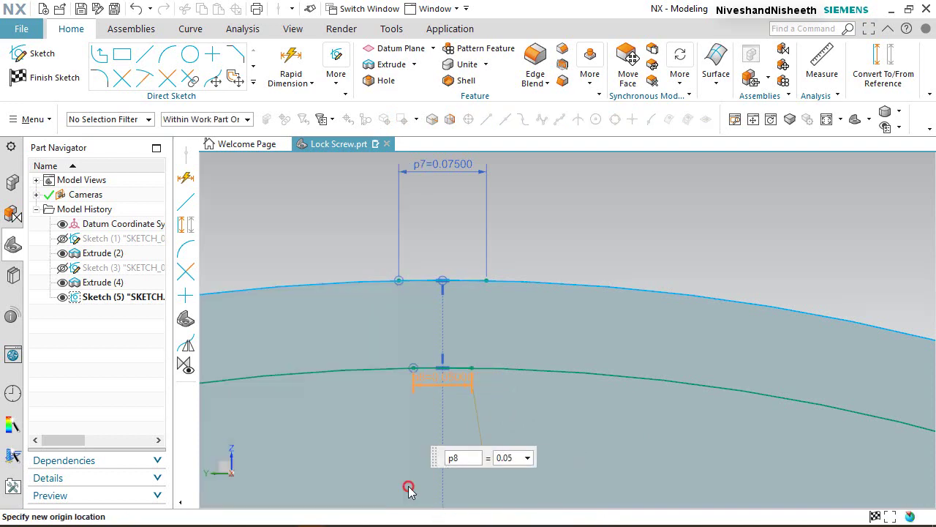
click(579, 207)
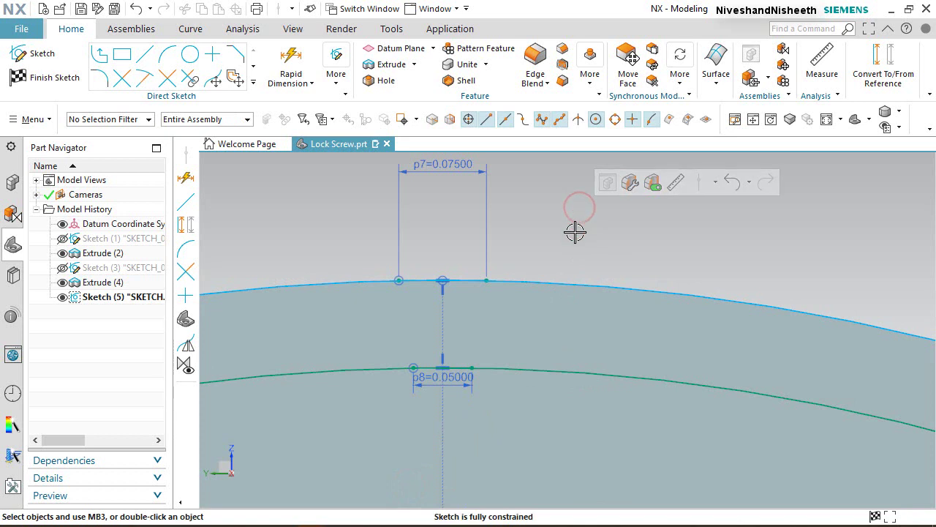
Step: Convert the projected outer circle and the 3.35 mm circle to reference curves
click(539, 278)
click(614, 256)
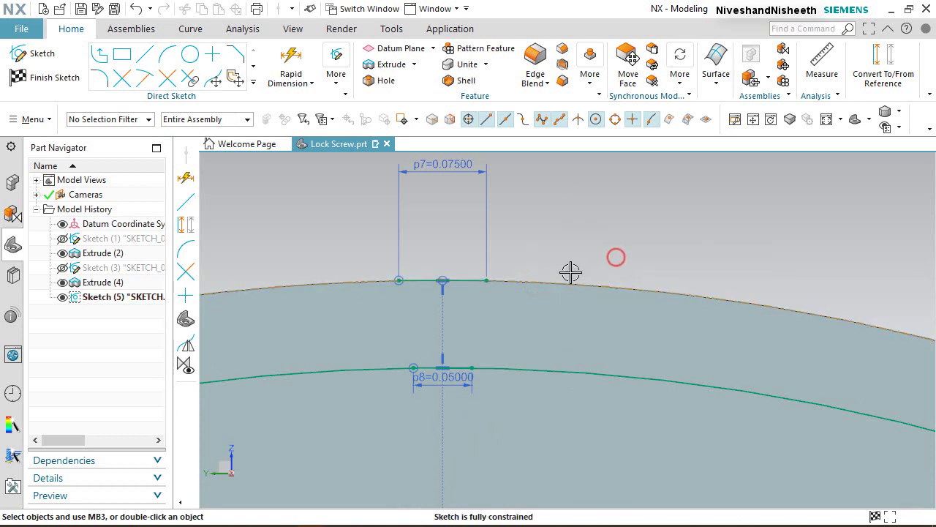
click(552, 371)
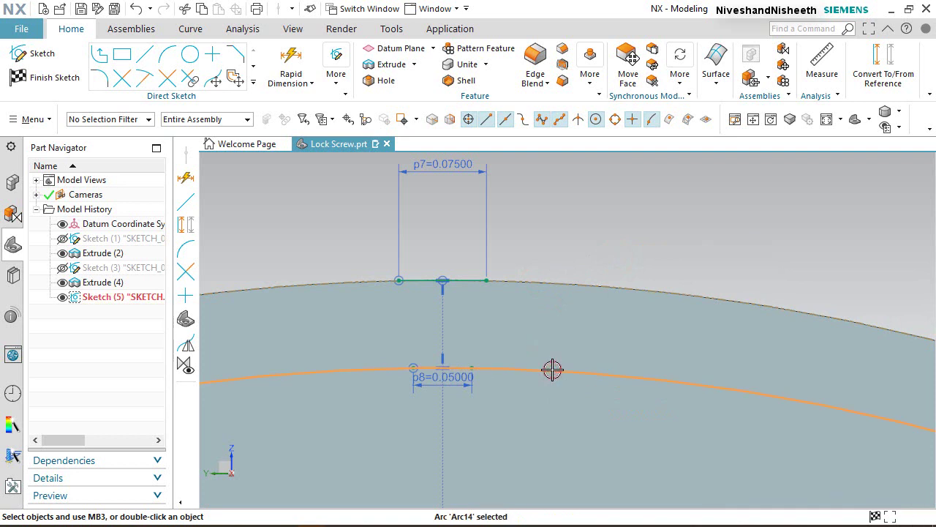
click(626, 346)
click(607, 217)
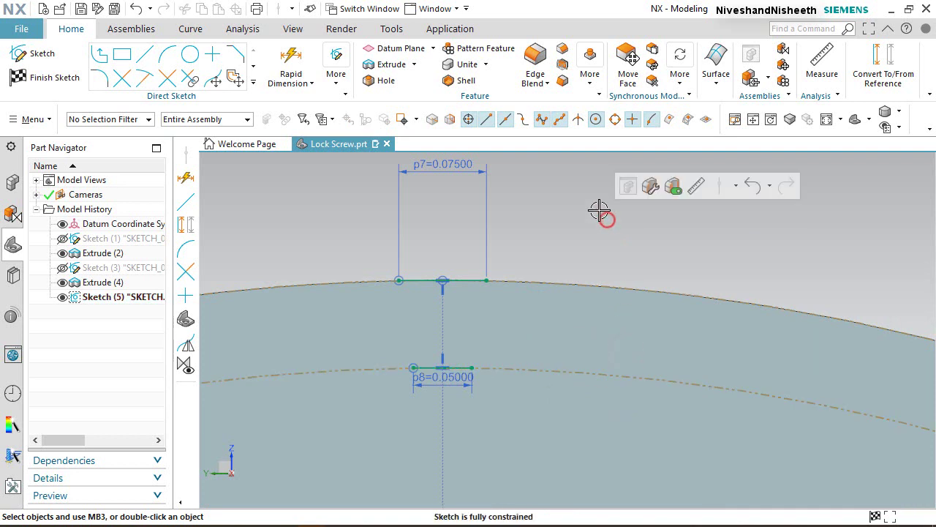
Step: Draw two slanted lines joining the matching endpoints of the 0.075 mm and 0.05 mm lines to form a trapezoid
click(145, 58)
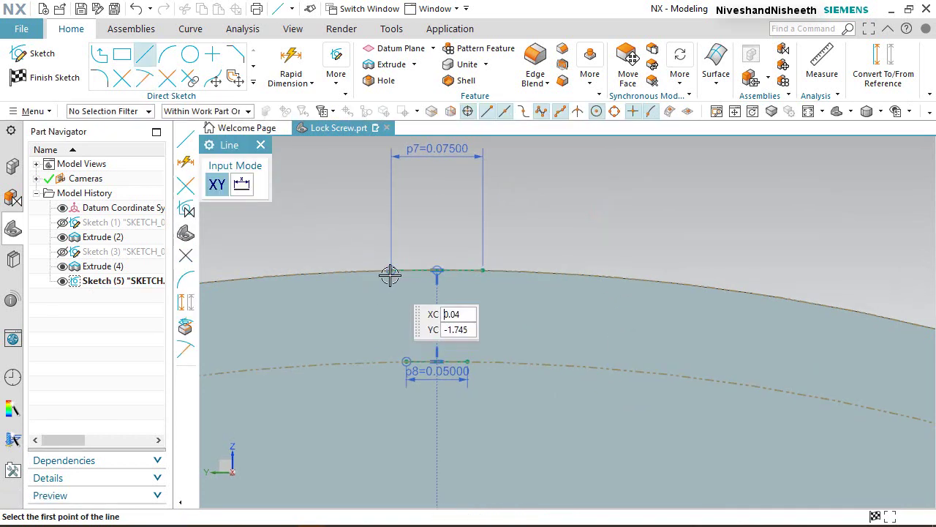
click(391, 271)
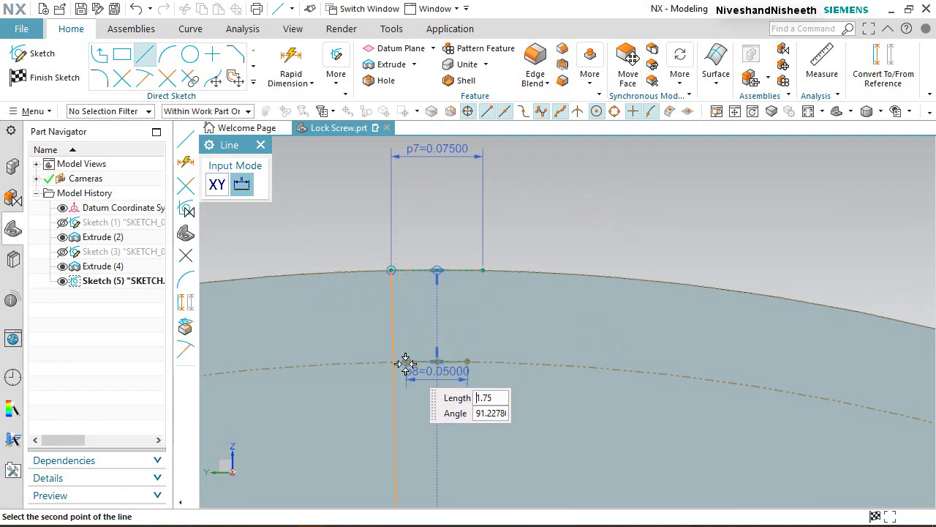
scroll(407, 362, up, 4)
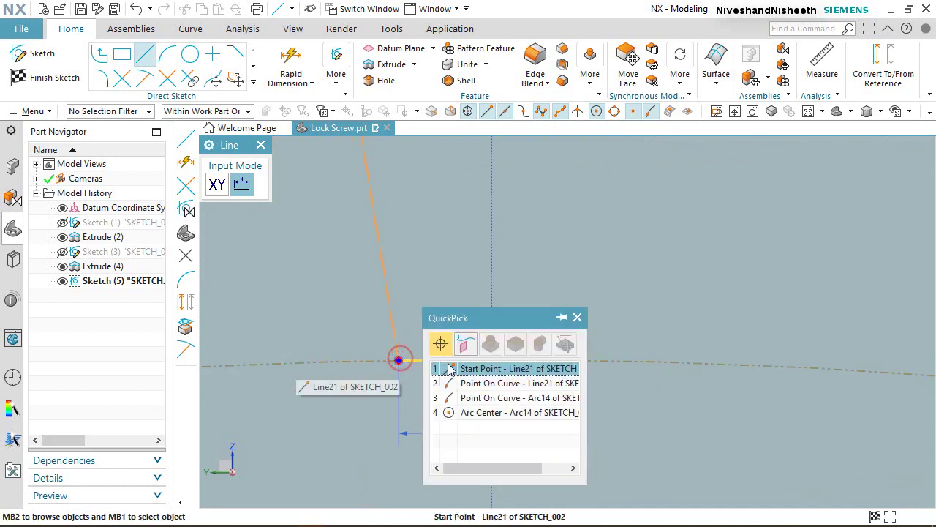
click(399, 358)
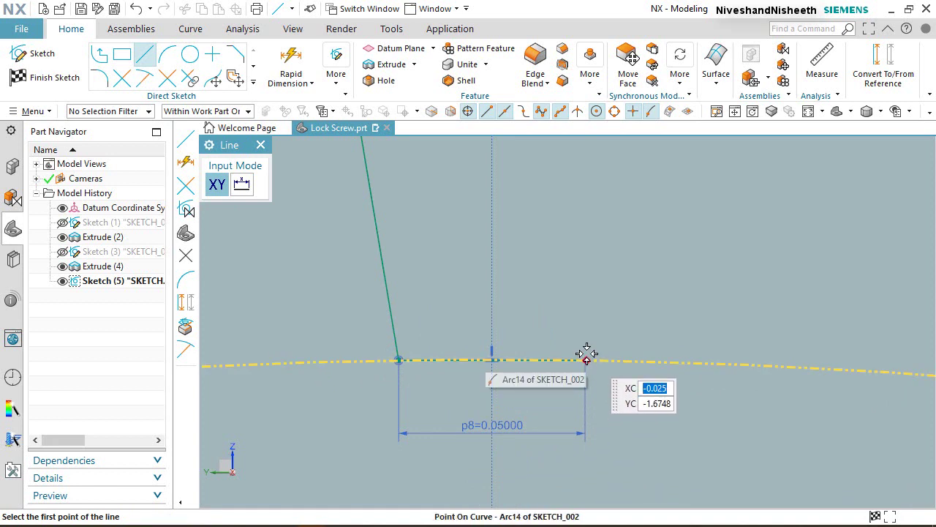
mouse_move(588, 356)
click(625, 389)
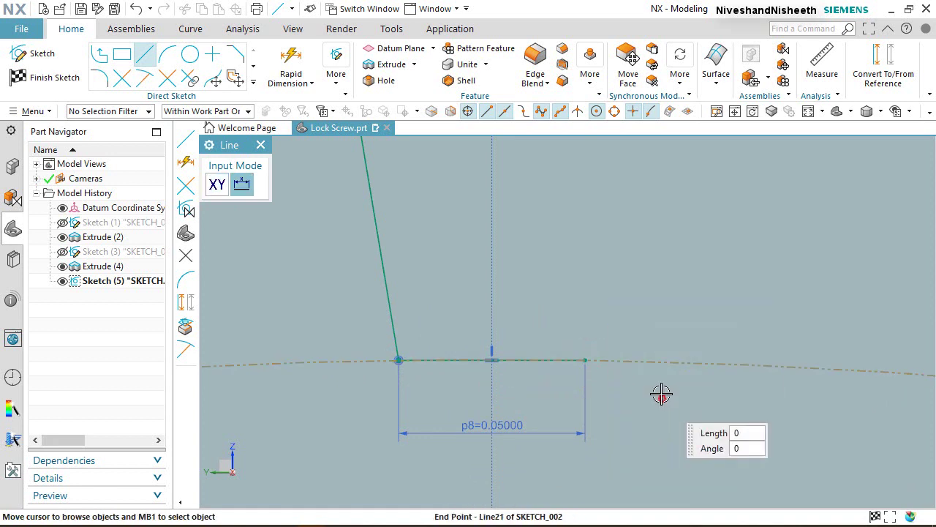
scroll(581, 397, down, 3)
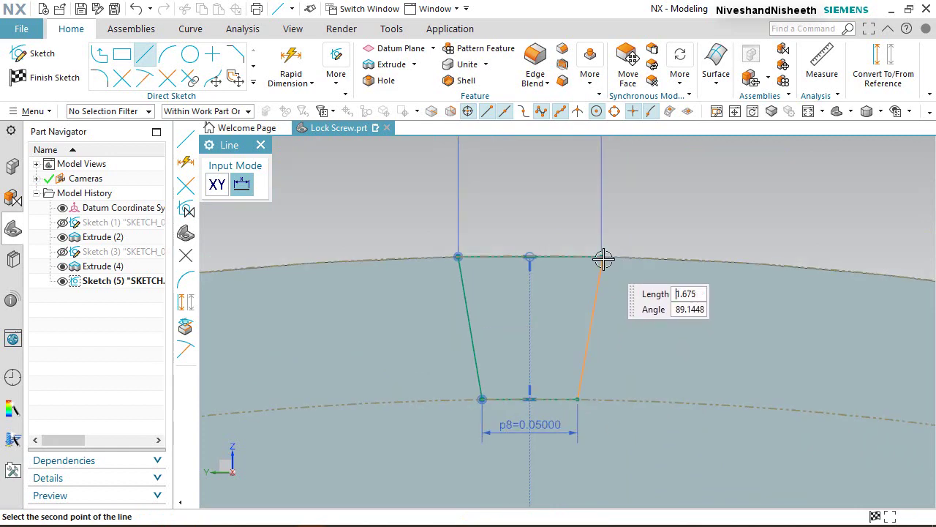
click(601, 253)
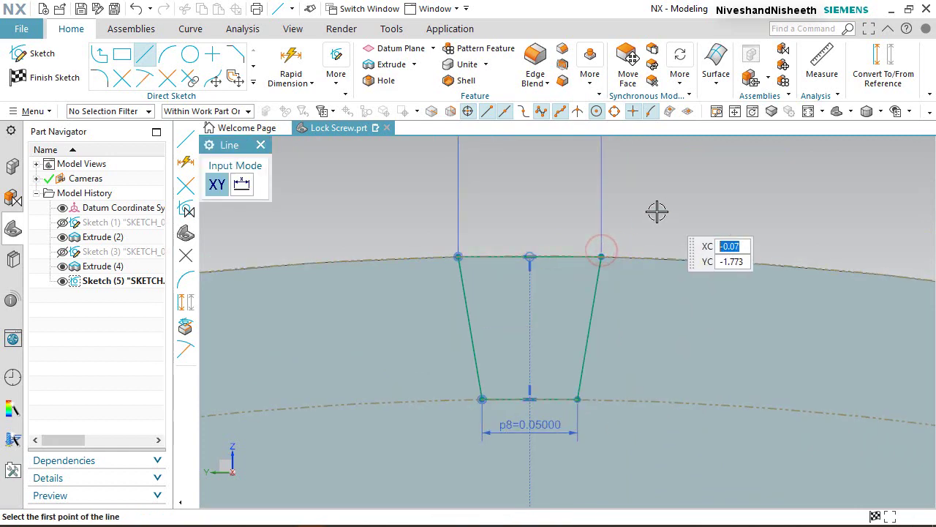
right_click(491, 195)
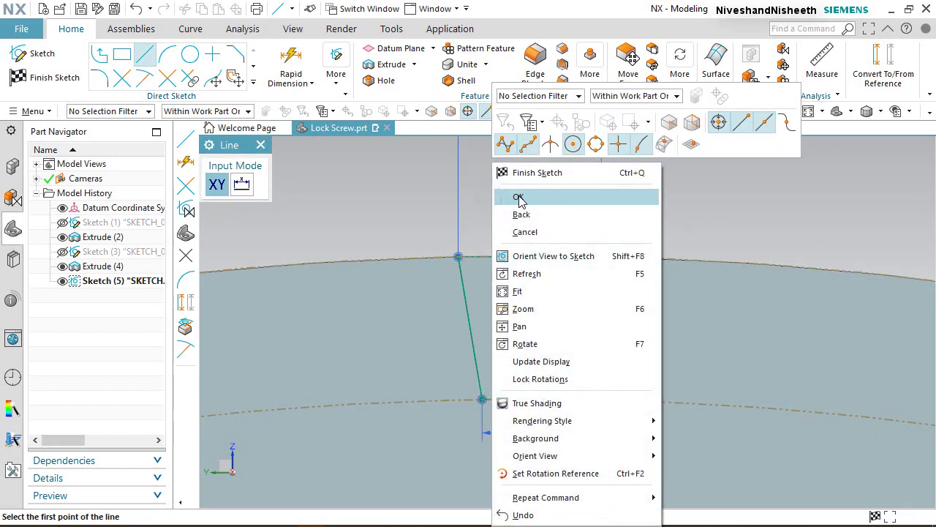
click(519, 193)
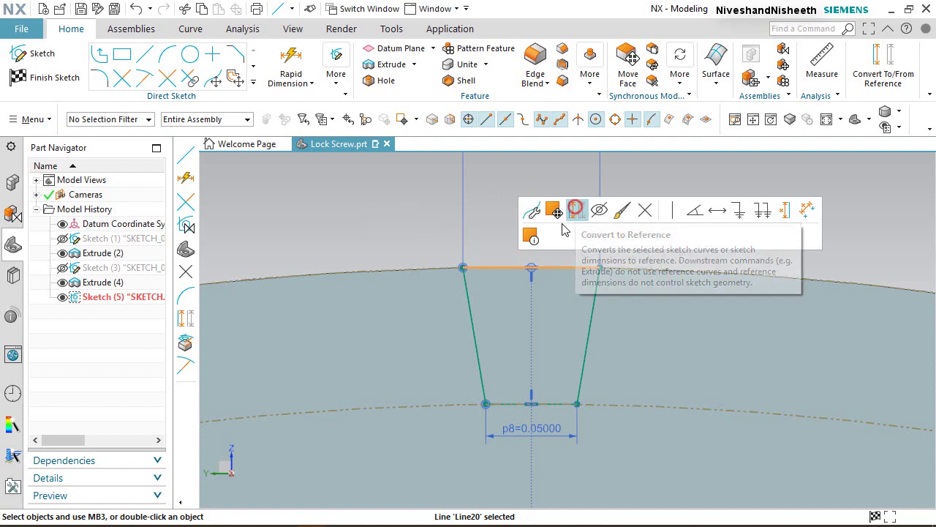
Step: Convert the notch profile's upper and lower horizontal lines to reference curves
click(575, 209)
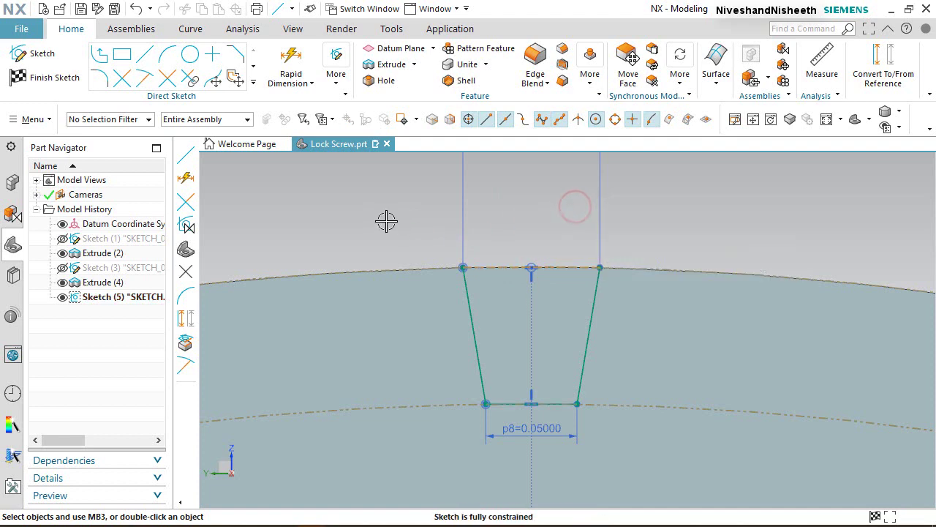
click(506, 399)
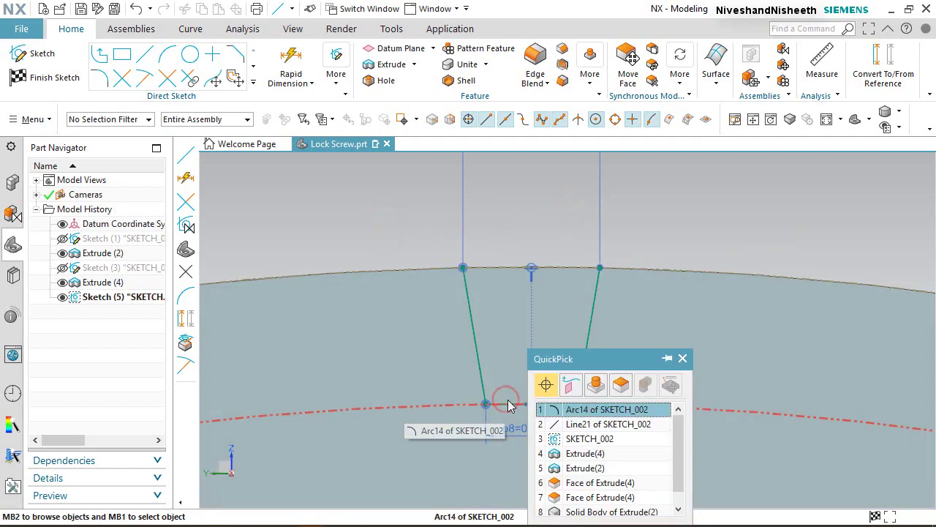
click(560, 425)
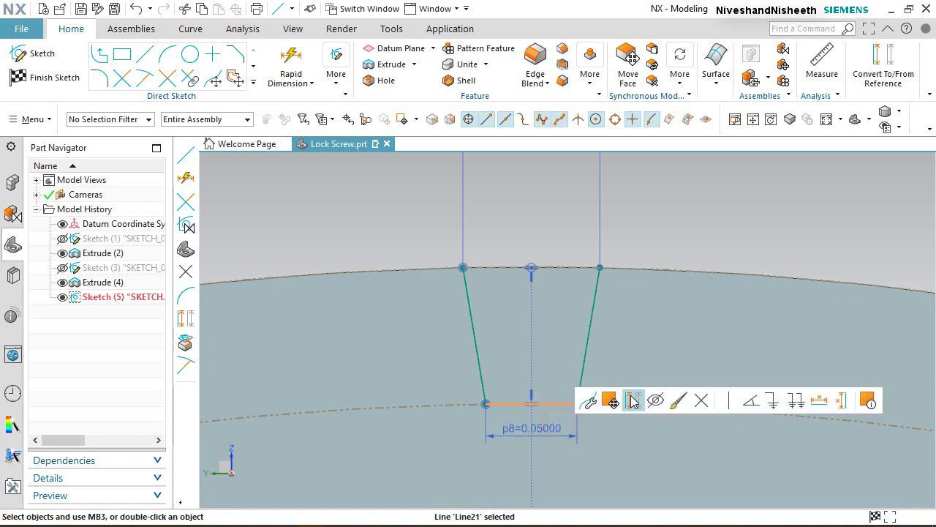
click(633, 401)
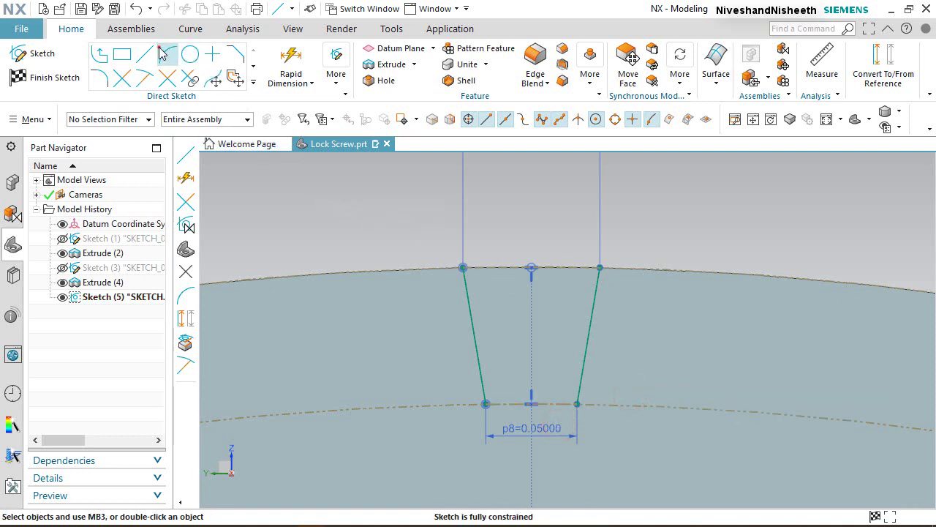
Step: Draw an arc of 1.75 mm radius centered on the sketch origin, joining the upper endpoints of the two slanted lines
scroll(392, 196, down, 3)
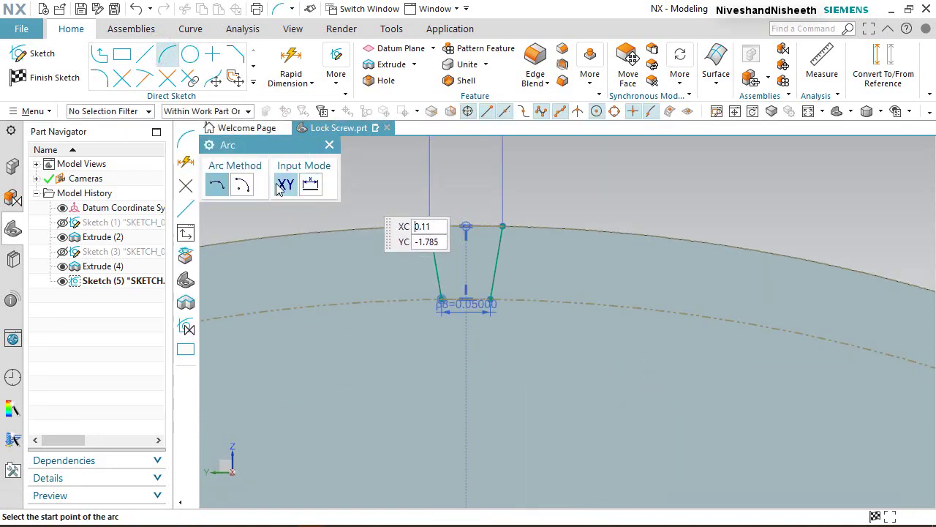
click(241, 184)
scroll(460, 175, down, 4)
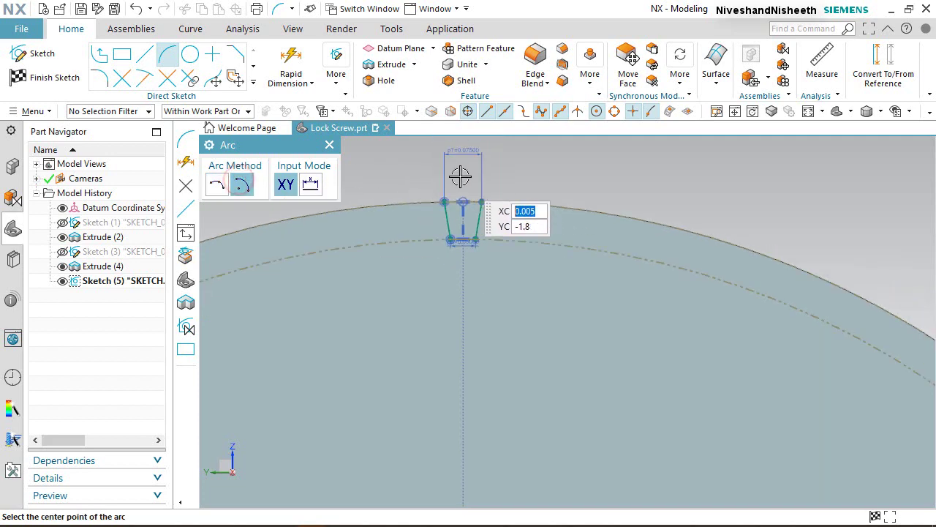
scroll(460, 175, down, 3)
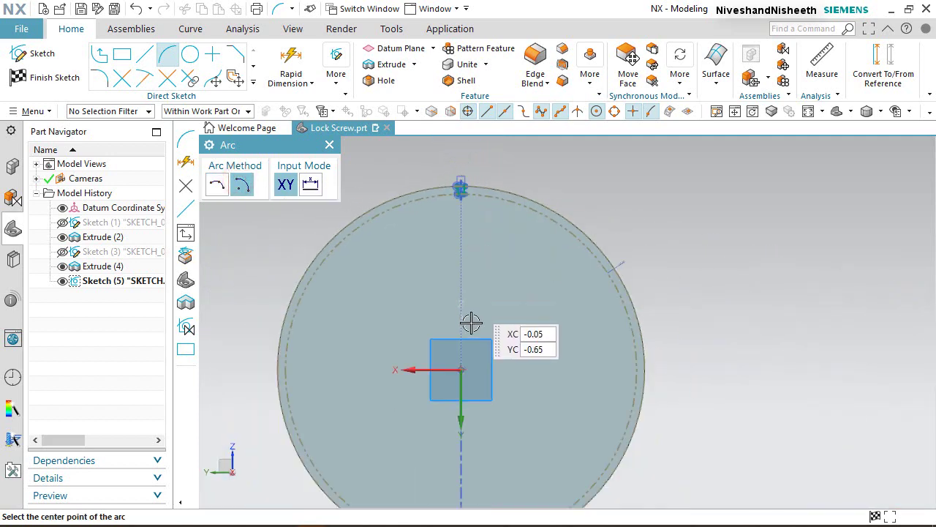
click(461, 369)
scroll(466, 175, up, 5)
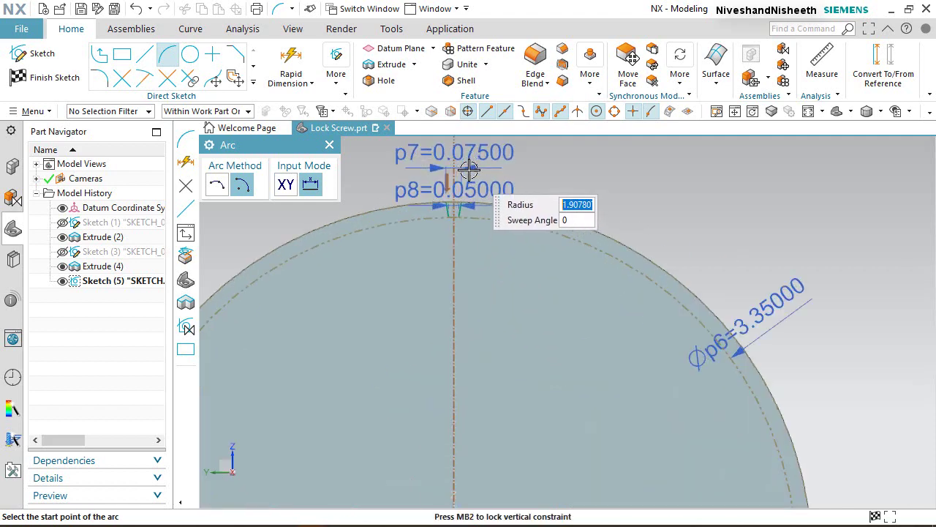
scroll(404, 282, up, 2)
scroll(371, 302, down, 5)
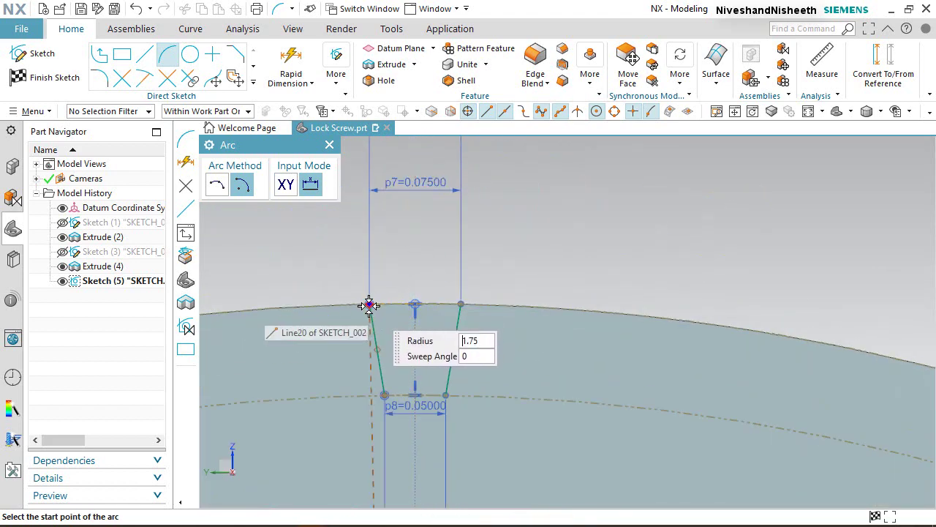
click(369, 304)
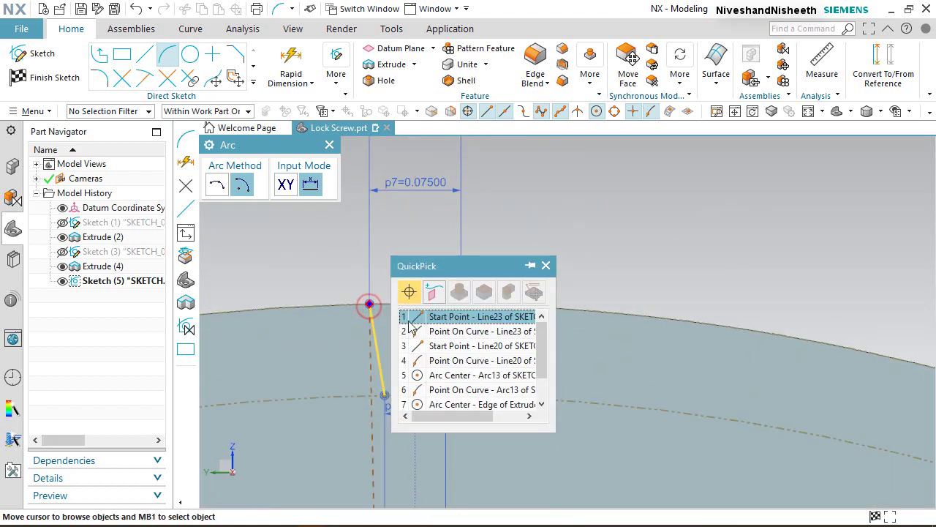
click(480, 307)
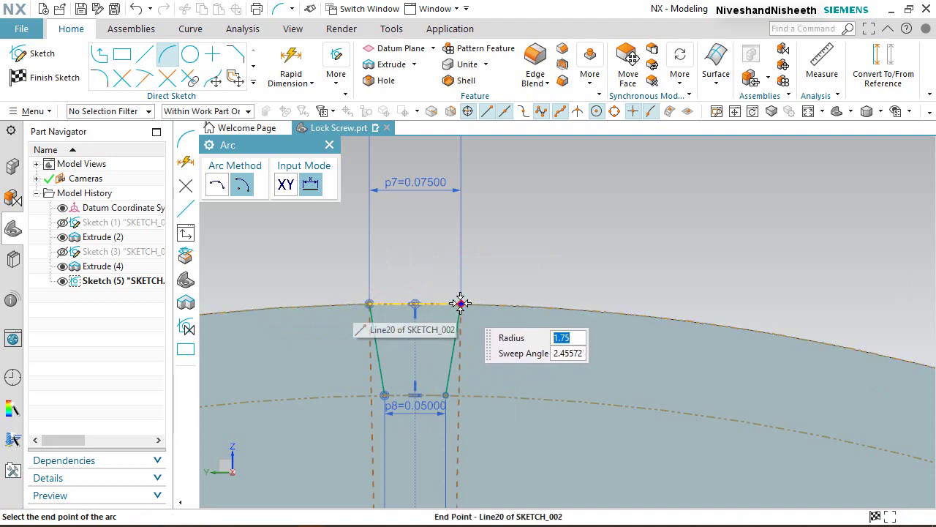
click(459, 303)
click(531, 313)
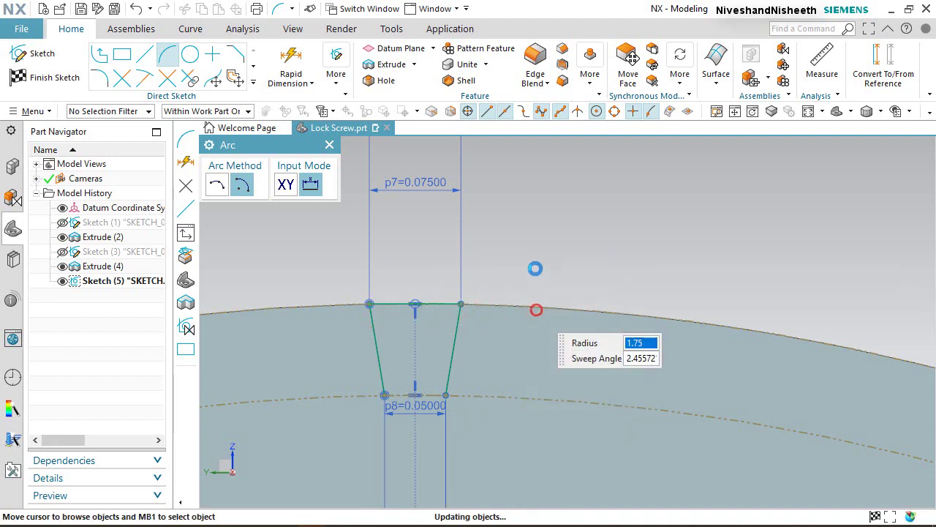
Step: Draw an arc of about 1.675 mm radius centered on the sketch origin between the slanted lines' lower endpoints
scroll(444, 214, up, 5)
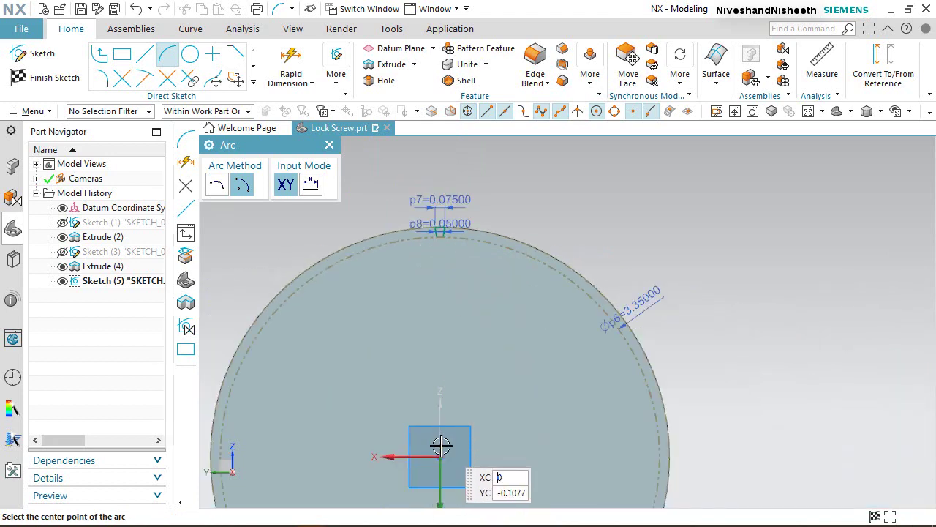
click(439, 452)
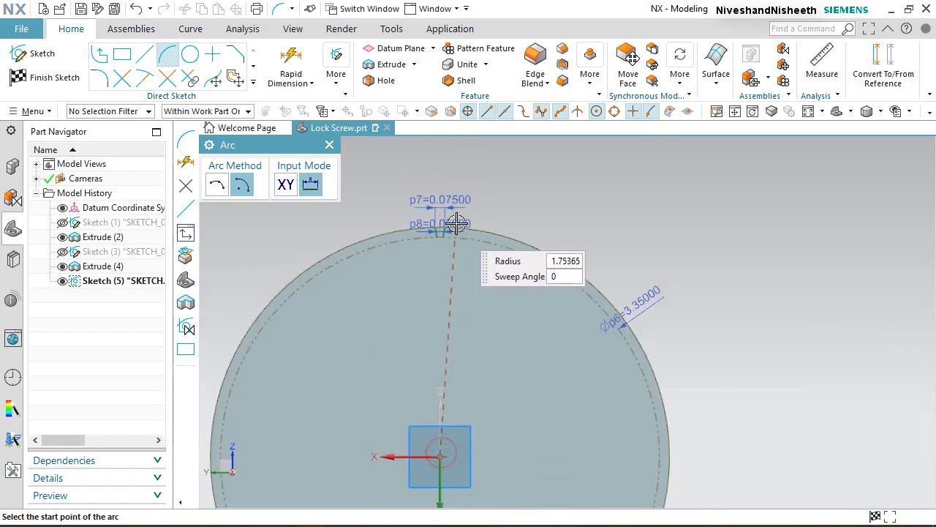
scroll(456, 223, down, 5)
scroll(351, 302, up, 3)
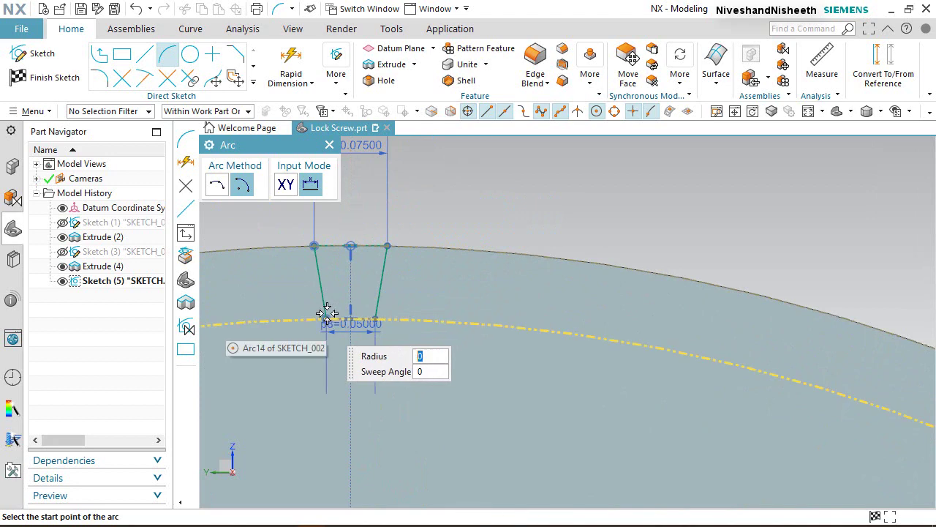
click(326, 319)
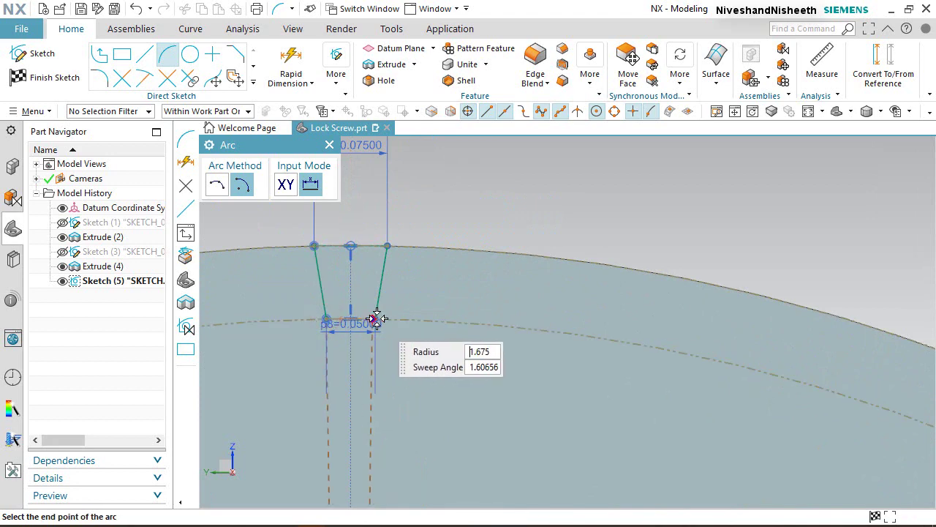
click(377, 319)
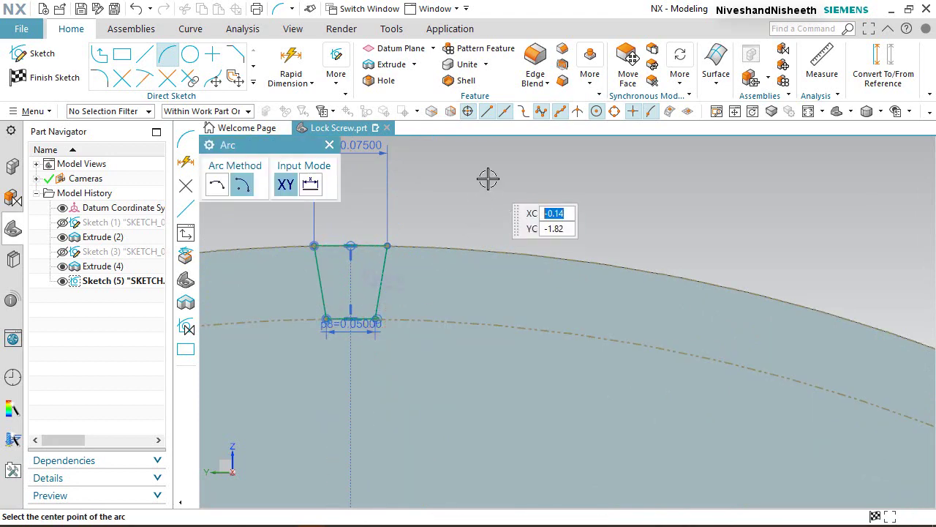
right_click(488, 178)
click(535, 202)
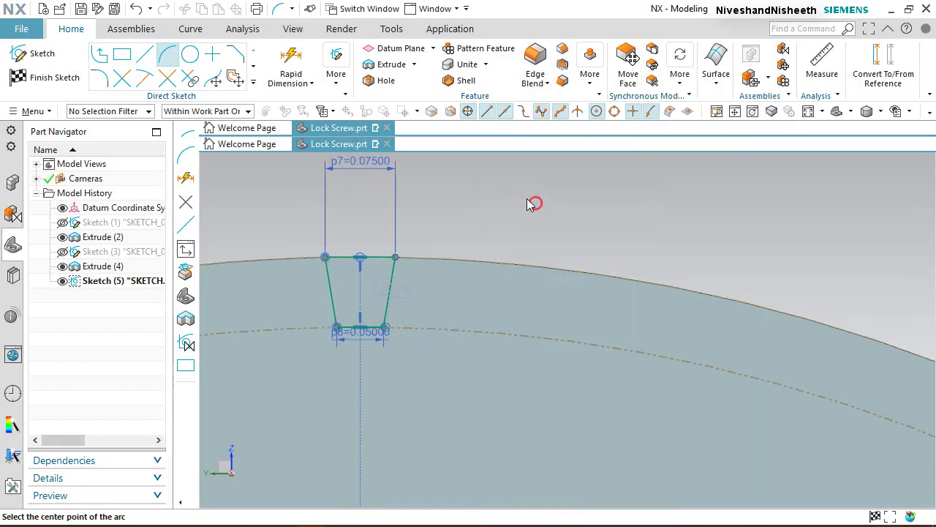
Step: Make the lower arc's loose endpoint coincident with the lower endpoint of the adjacent slanted line
scroll(378, 290, up, 5)
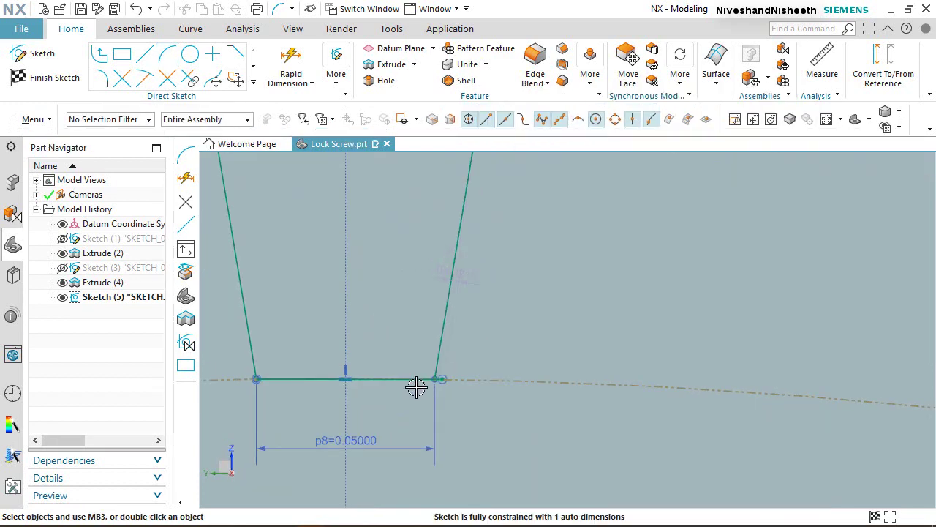
scroll(416, 385, up, 3)
scroll(429, 397, up, 1)
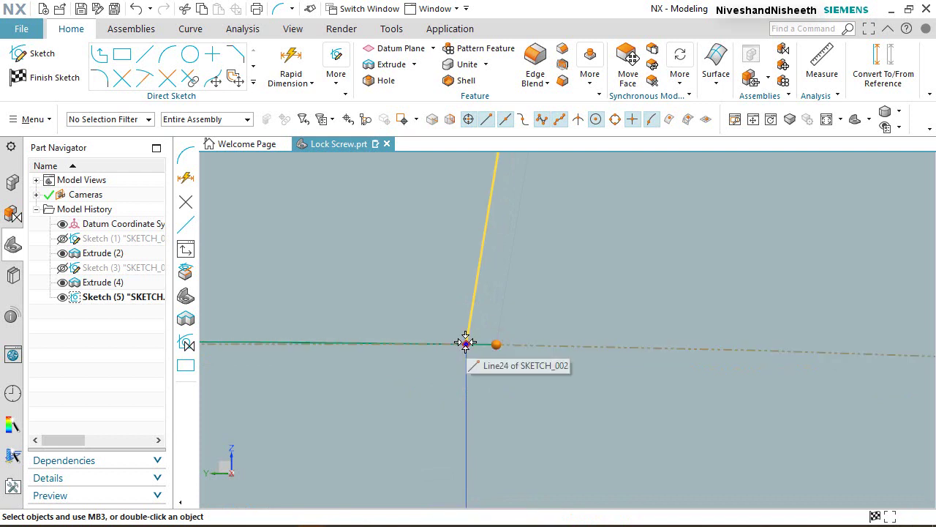
click(466, 341)
click(490, 326)
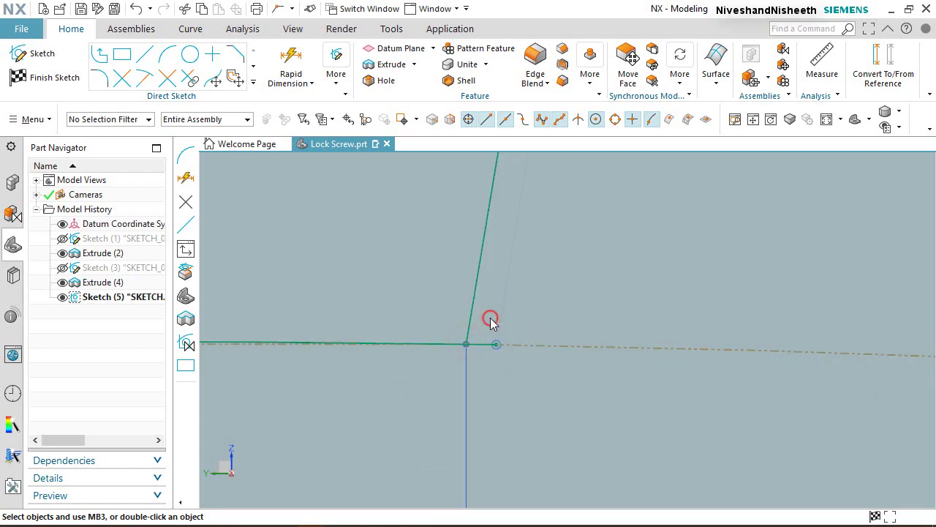
scroll(468, 321, down, 5)
scroll(461, 324, down, 1)
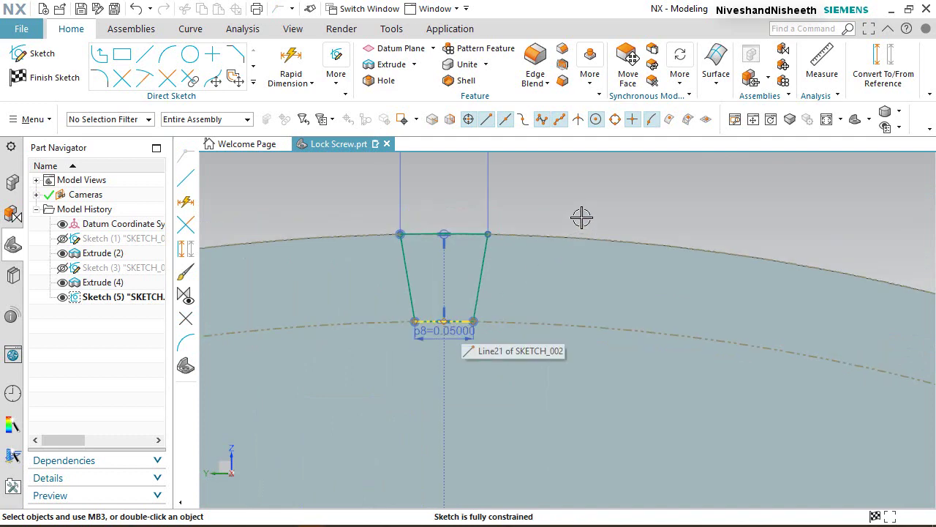
click(333, 82)
click(527, 202)
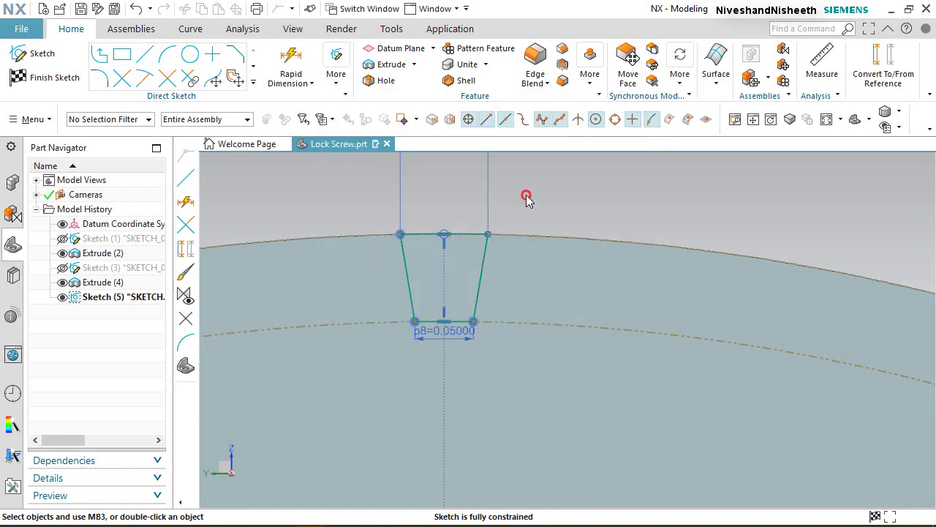
Step: Finish the notch profile sketch and view the profile on the screw head in 3D
click(56, 78)
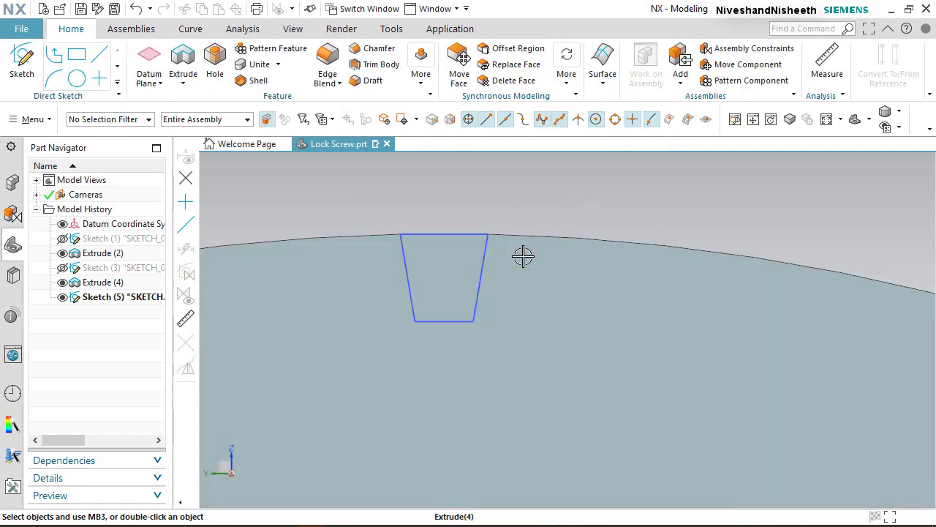
middle_drag(522, 255, 492, 284)
scroll(492, 284, down, 5)
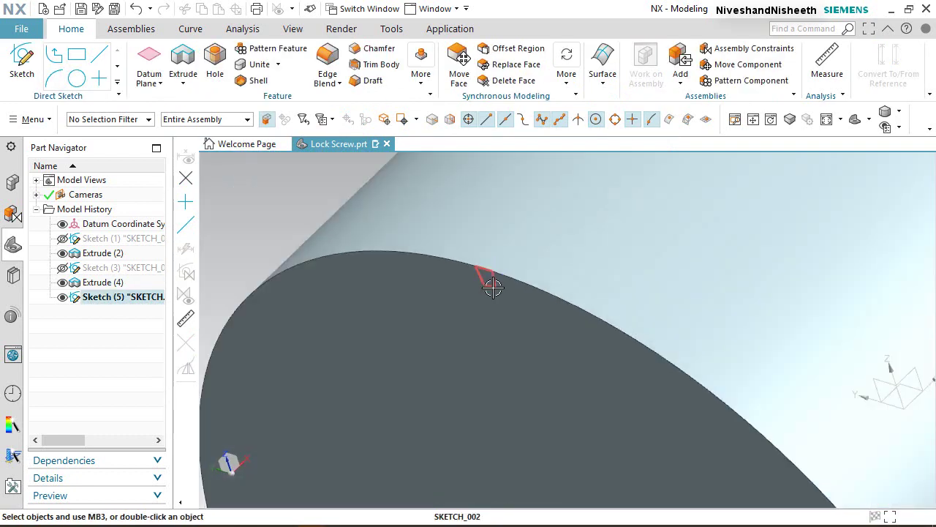
scroll(585, 233, up, 5)
Step: Extrude the notch's connected curves 25 mm in the reversed direction as a Subtract from the head, and hide the notch sketch
middle_drag(484, 233, 379, 205)
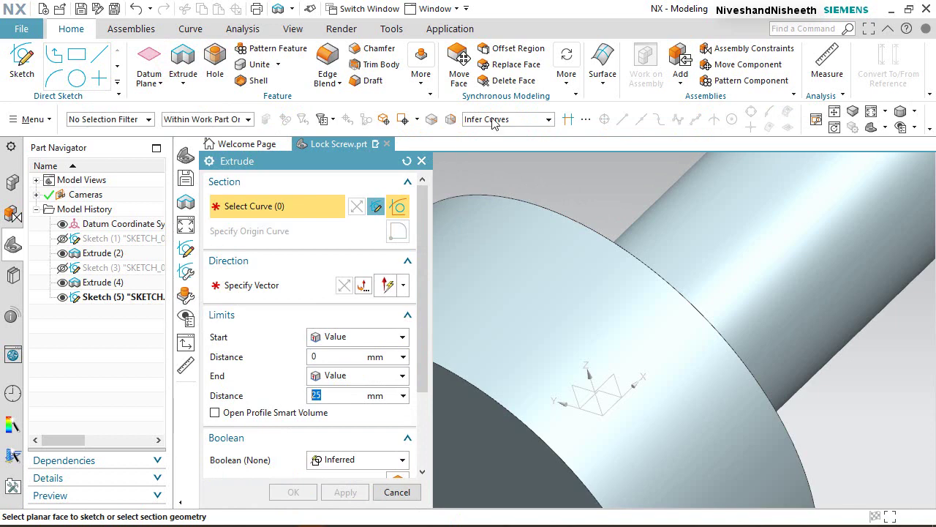
click(494, 120)
click(505, 147)
middle_drag(511, 147, 471, 262)
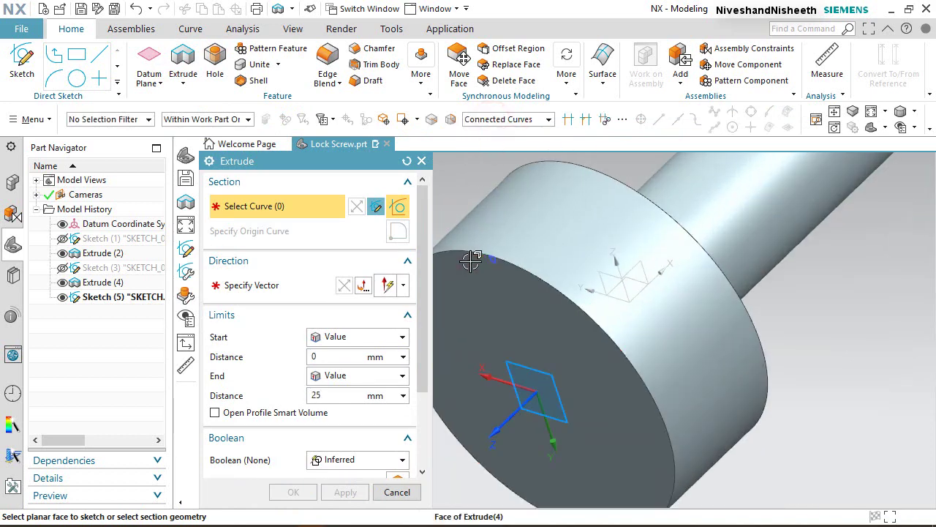
scroll(472, 261, up, 5)
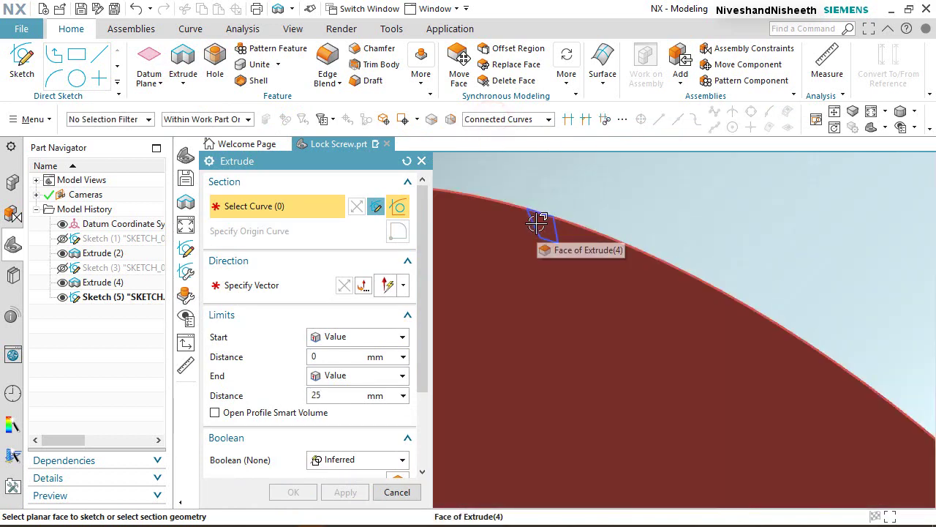
click(536, 222)
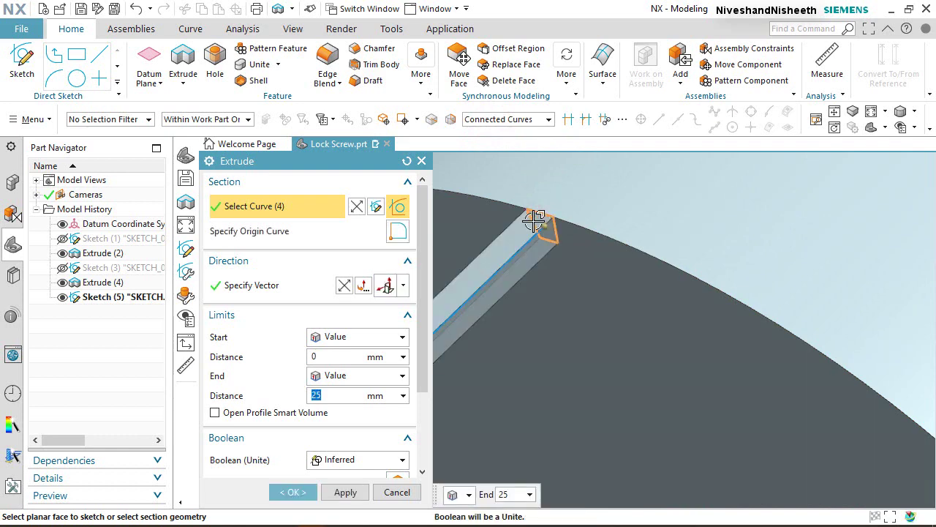
scroll(534, 220, down, 5)
click(344, 286)
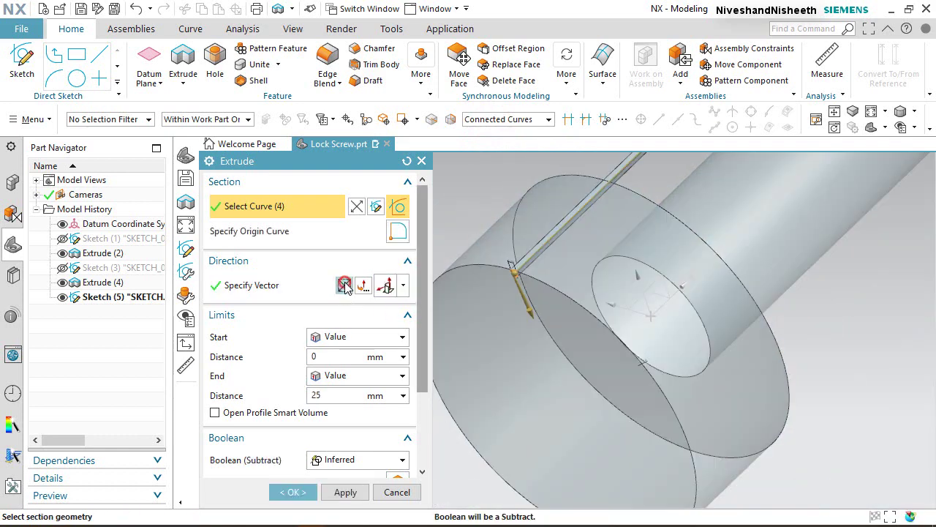
click(342, 460)
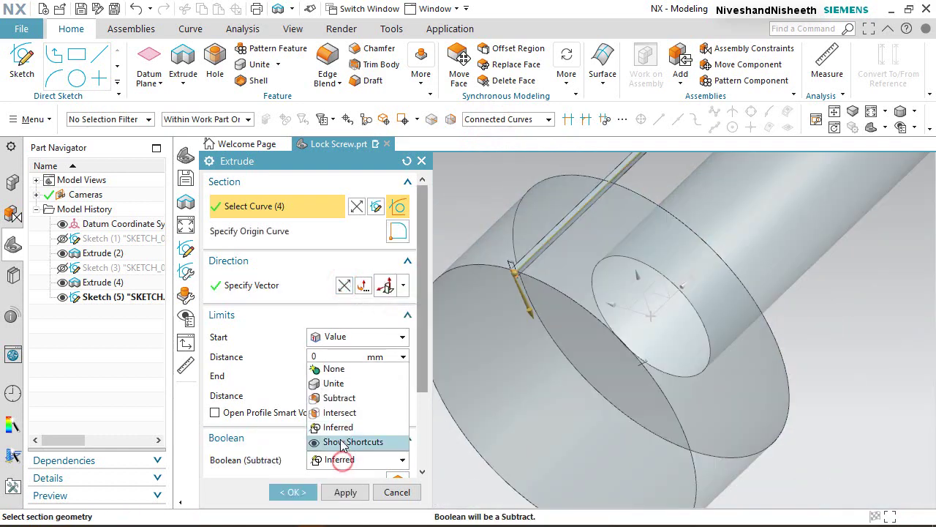
click(339, 398)
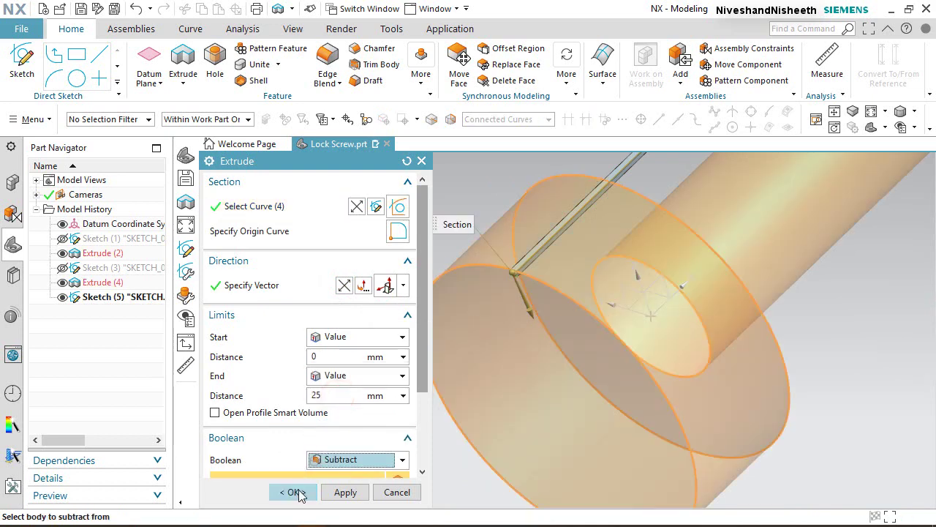
click(297, 492)
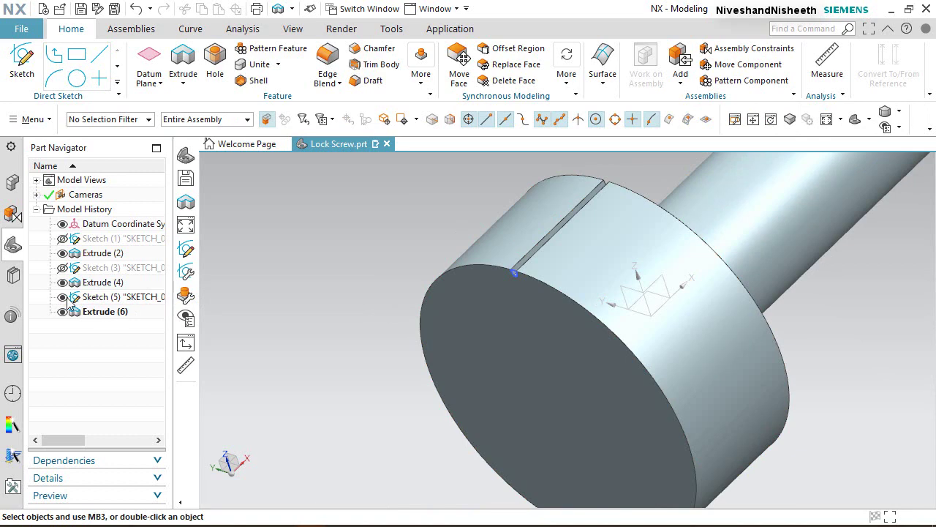
scroll(522, 261, up, 5)
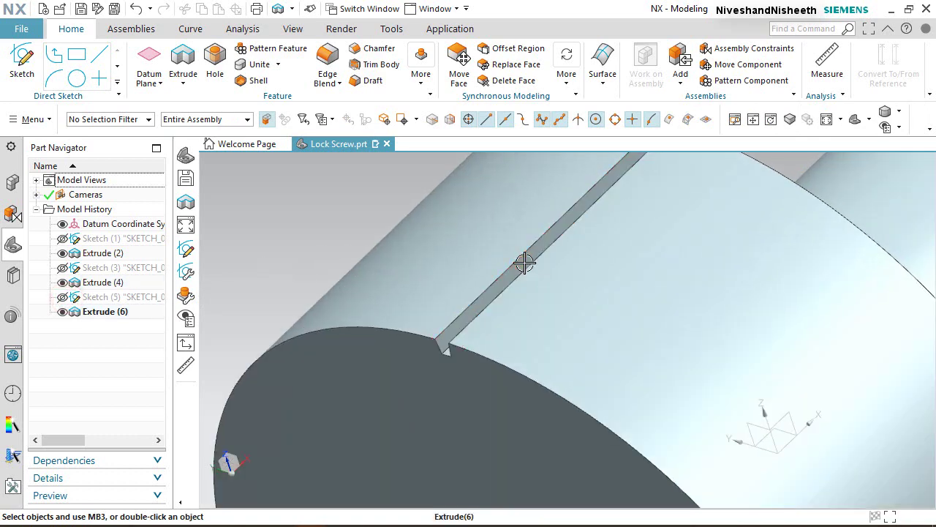
mouse_move(524, 267)
middle_down()
mouse_move(476, 284)
mouse_move(473, 300)
mouse_move(528, 270)
middle_up()
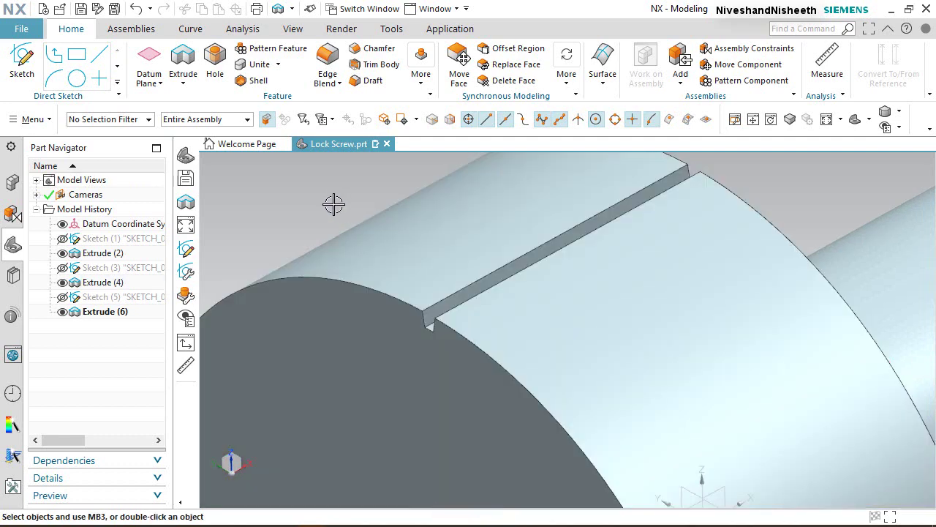
Step: Pattern the extruded grip notch in a circular layout around the screw's X axis over a 360° span
click(291, 52)
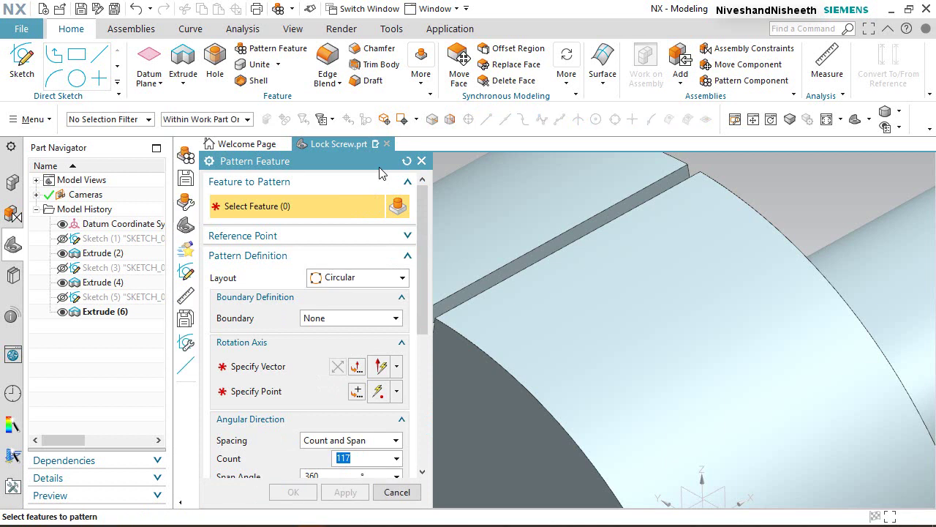
click(501, 277)
click(258, 364)
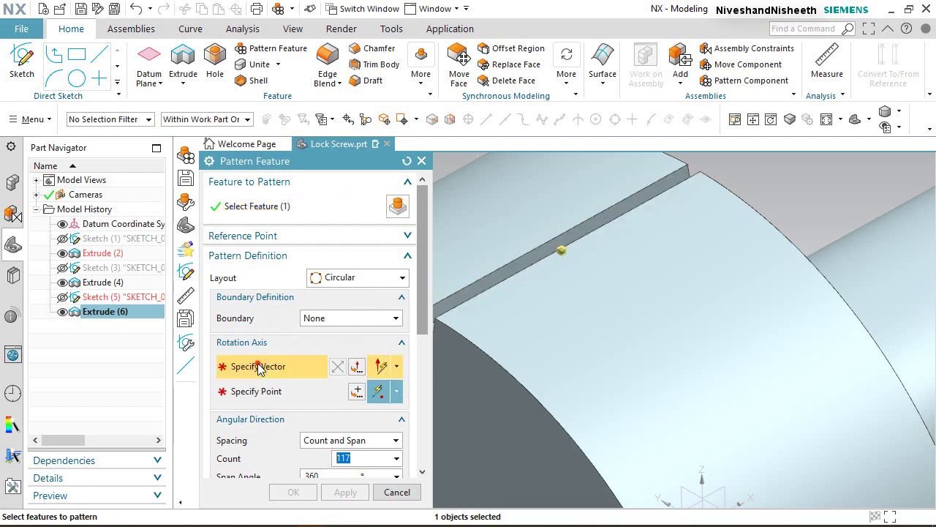
scroll(575, 252, up, 5)
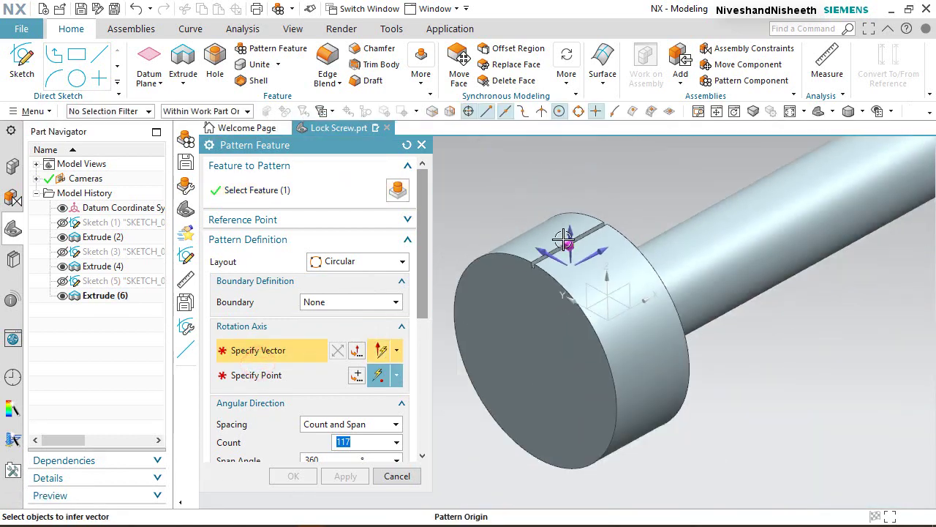
click(644, 302)
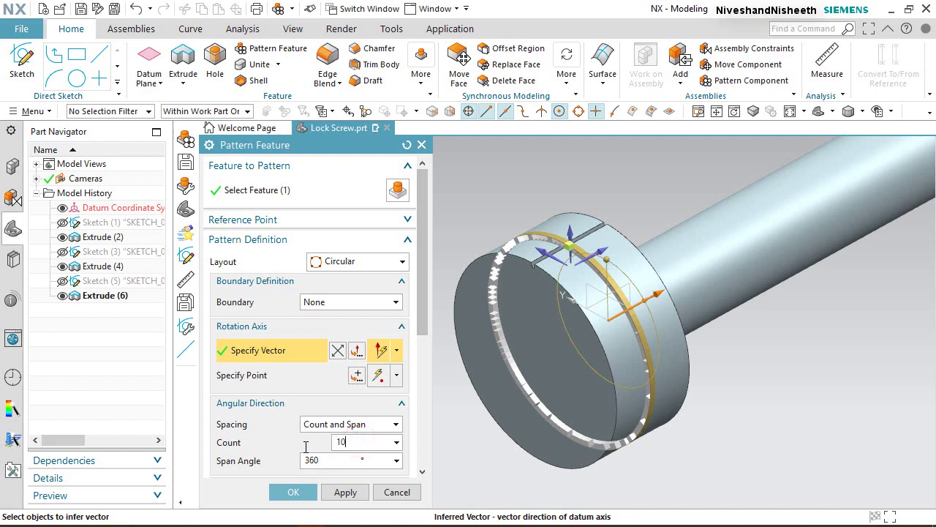
click(293, 492)
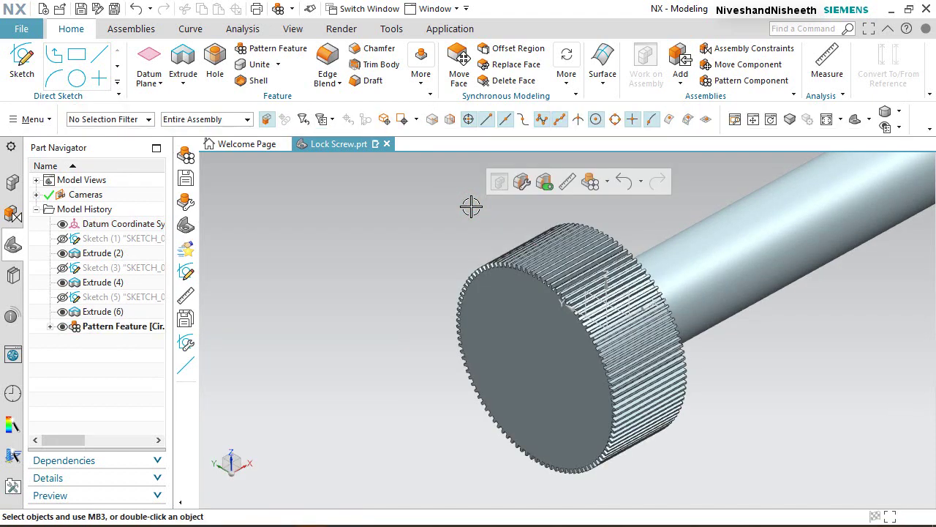
Step: Change the screw body's display color to the golden brown swatch in the Vibrant palette
click(294, 29)
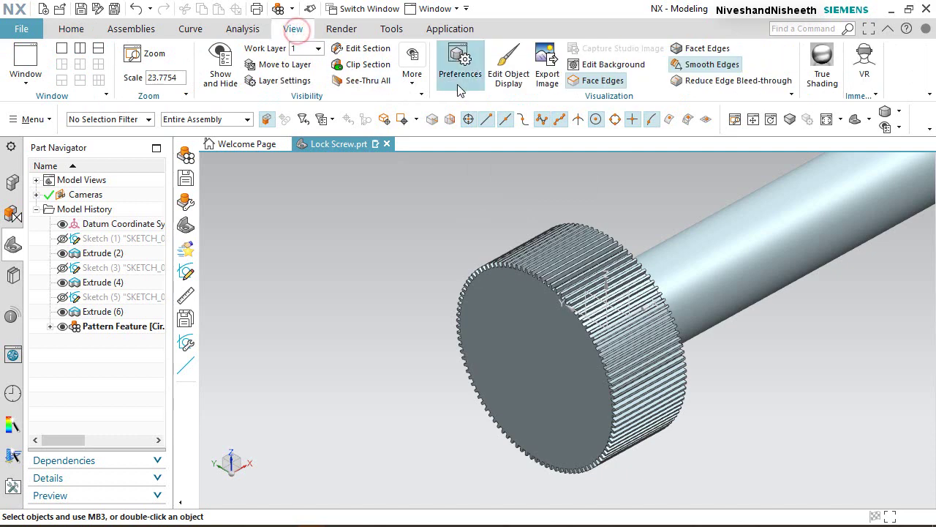
key(ctrl+j)
click(667, 316)
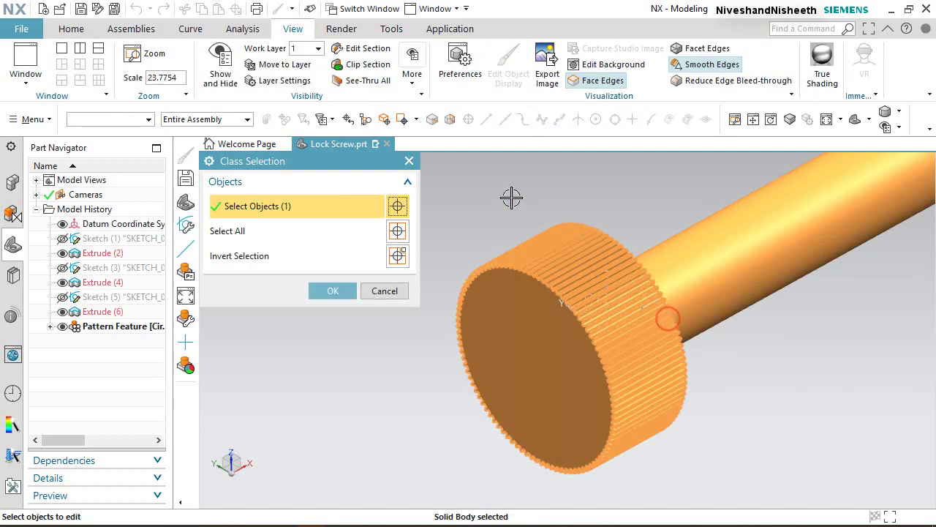
middle_click(512, 197)
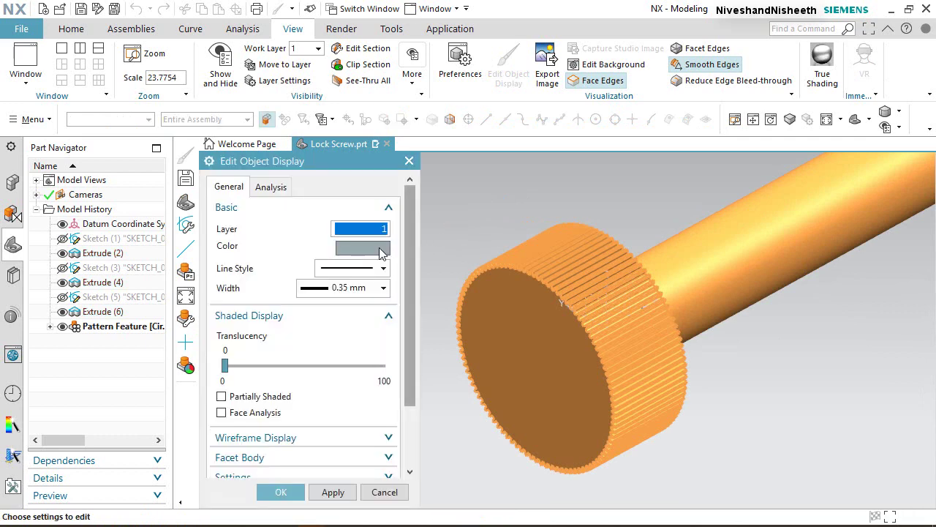
click(380, 246)
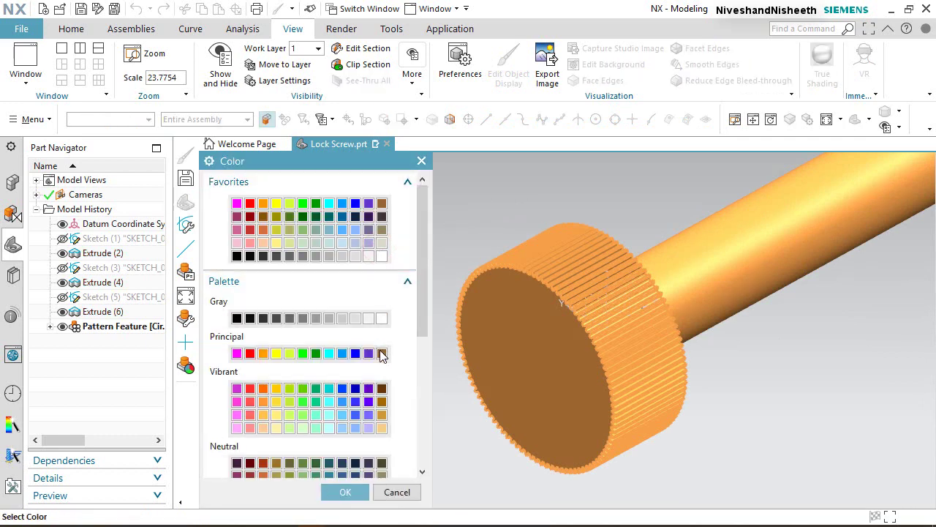
click(382, 414)
click(345, 491)
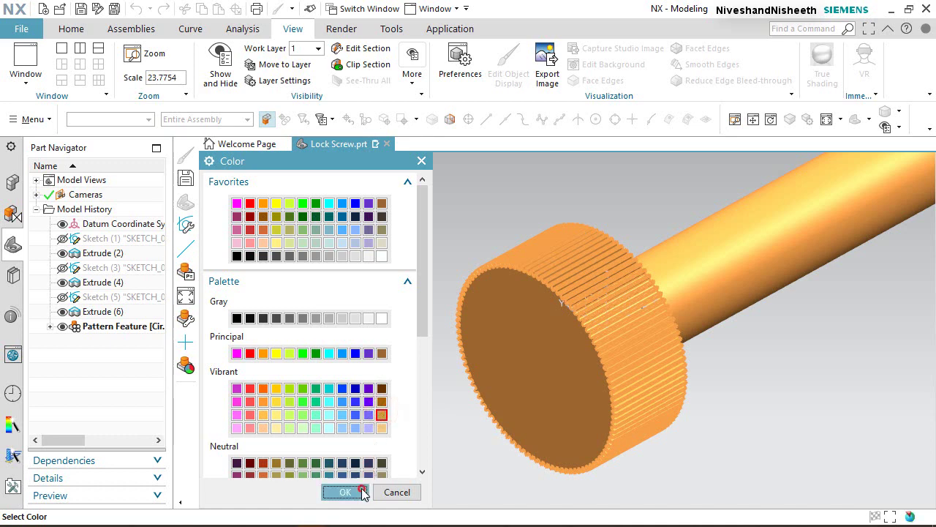
click(313, 493)
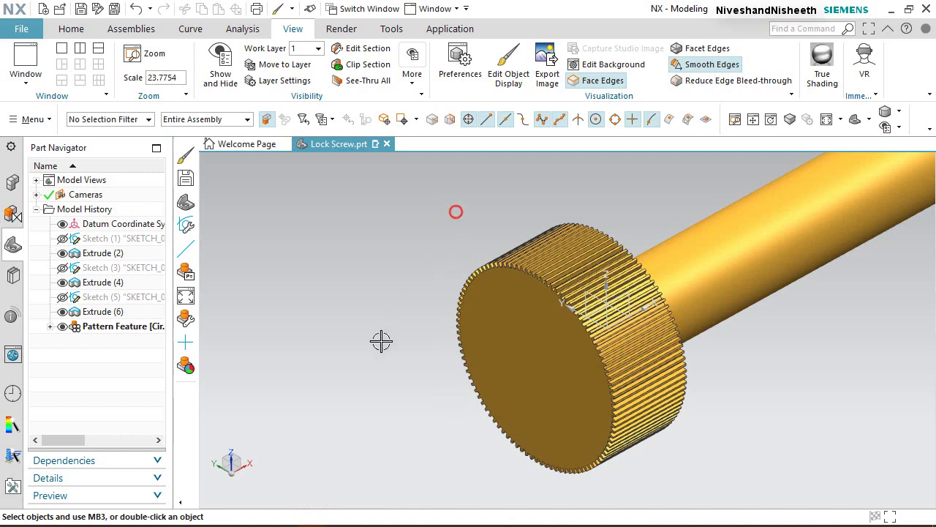
Step: Examine the grip notches around the screw head up close, and return to a fitted 3D view of the whole screw
scroll(381, 341, down, 3)
scroll(502, 338, up, 5)
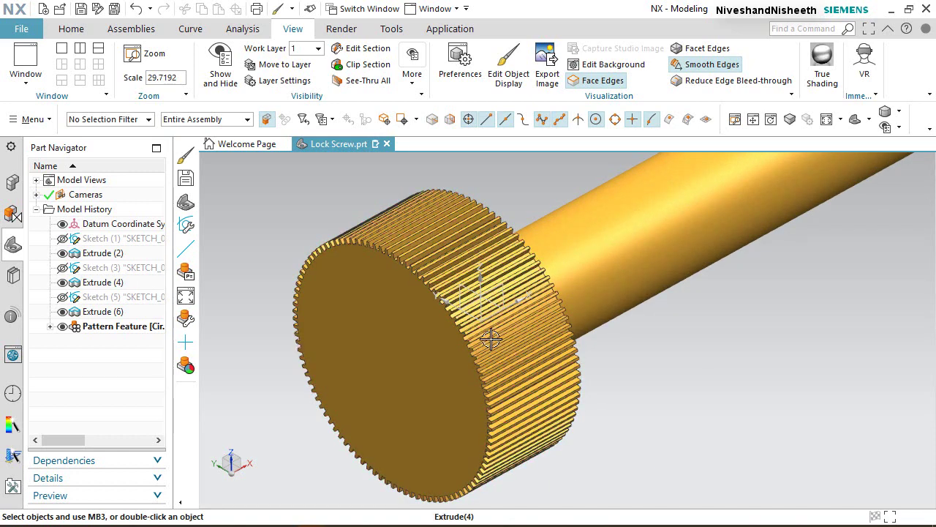
scroll(491, 339, up, 4)
middle_drag(487, 338, 584, 295)
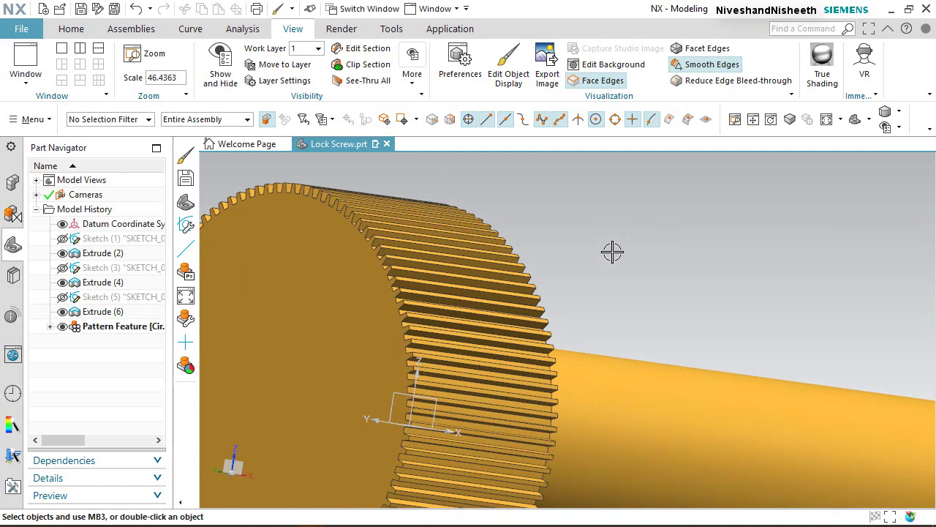
key(ctrl+f)
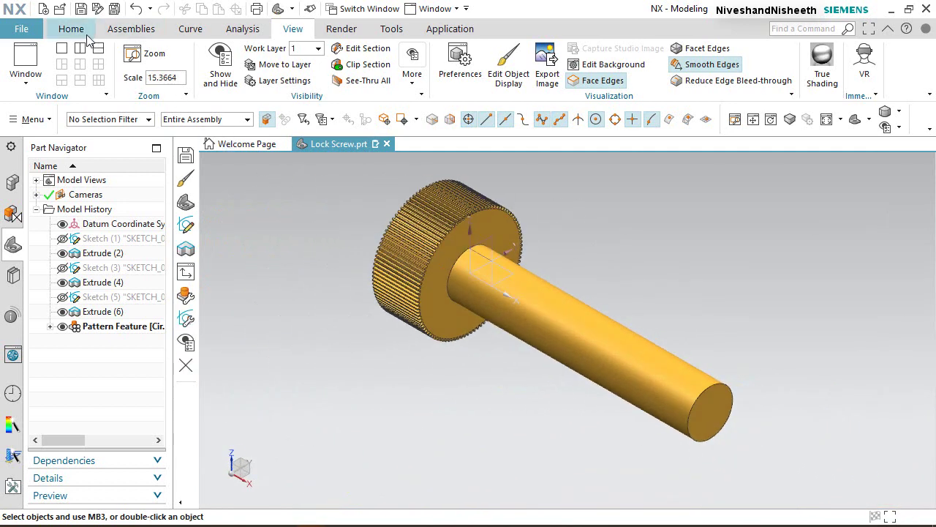
click(82, 30)
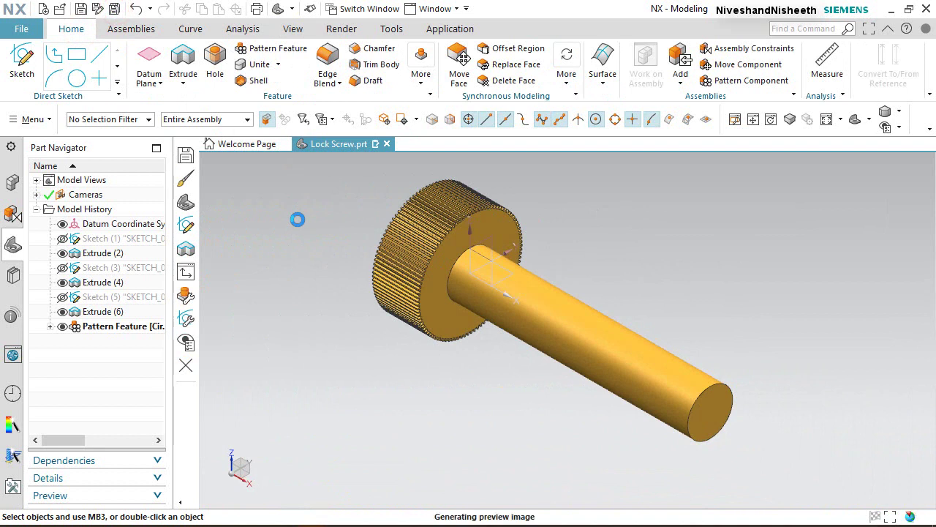